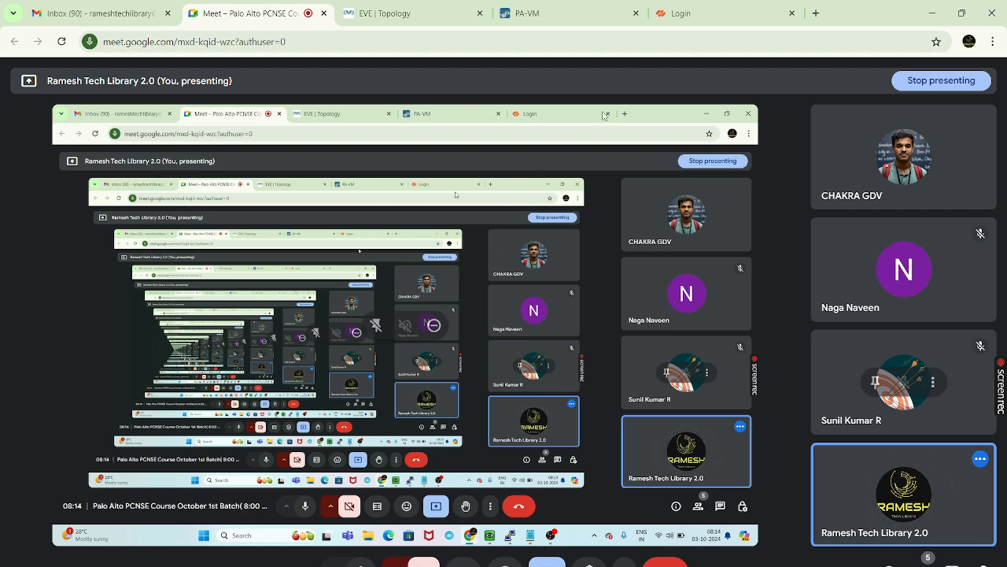
View the EVE-NG PaloAlto topology with two Net clouds and a VPC, close the Meet preview, then return to PA-VM
{"action": "left_click", "coordinate": [561, 14]}
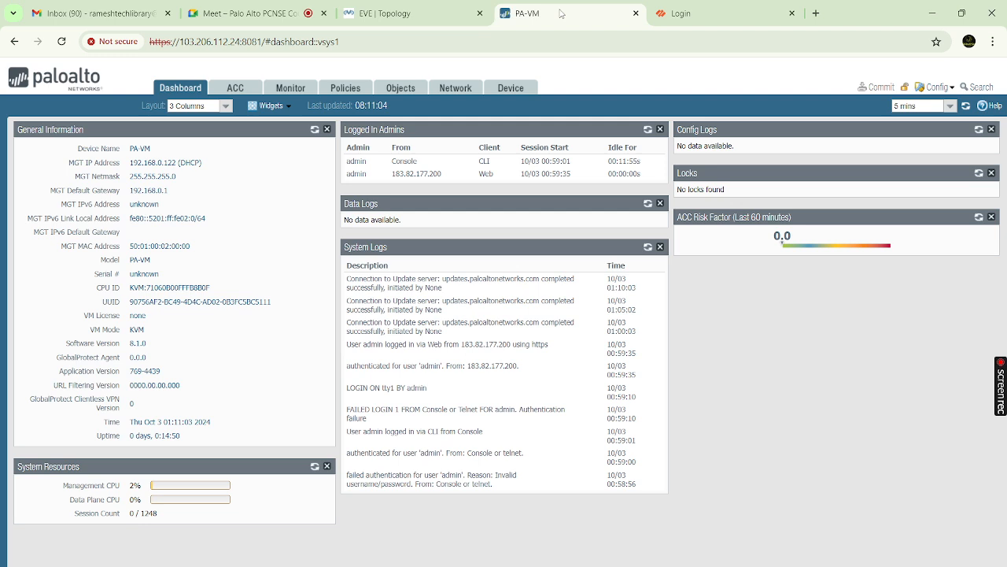
{"action": "left_click", "coordinate": [406, 16]}
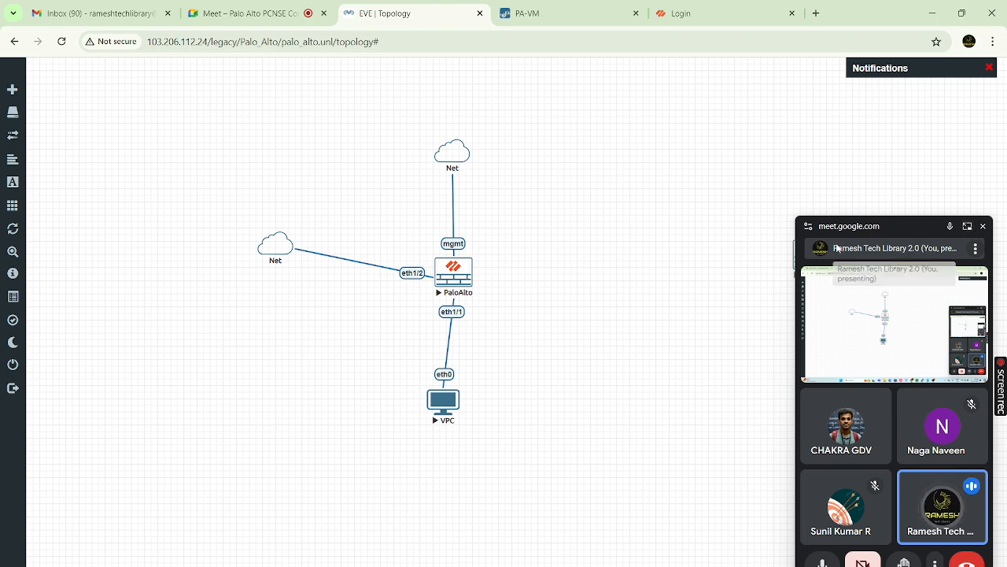
{"action": "left_click", "coordinate": [982, 226]}
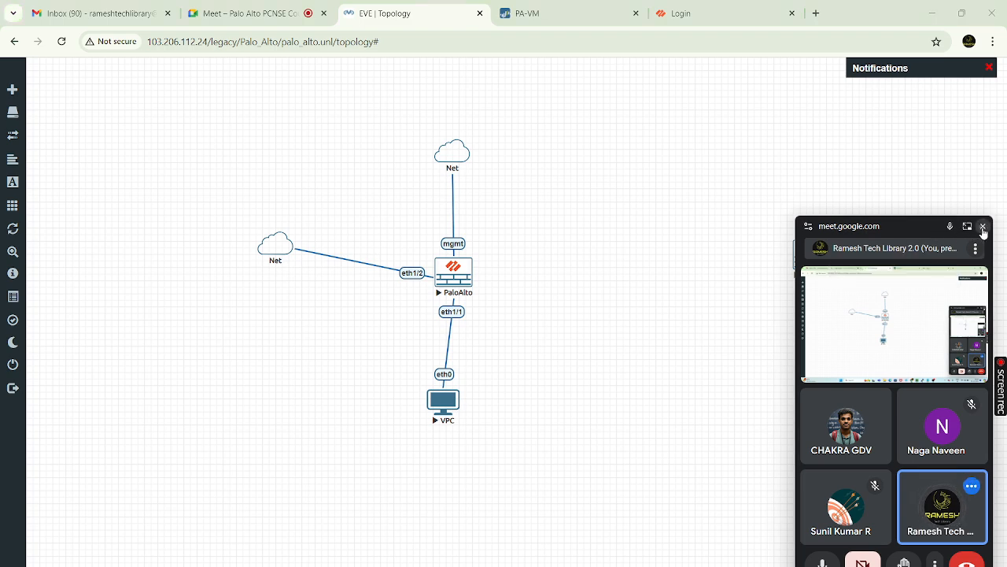
{"action": "left_click", "coordinate": [983, 227]}
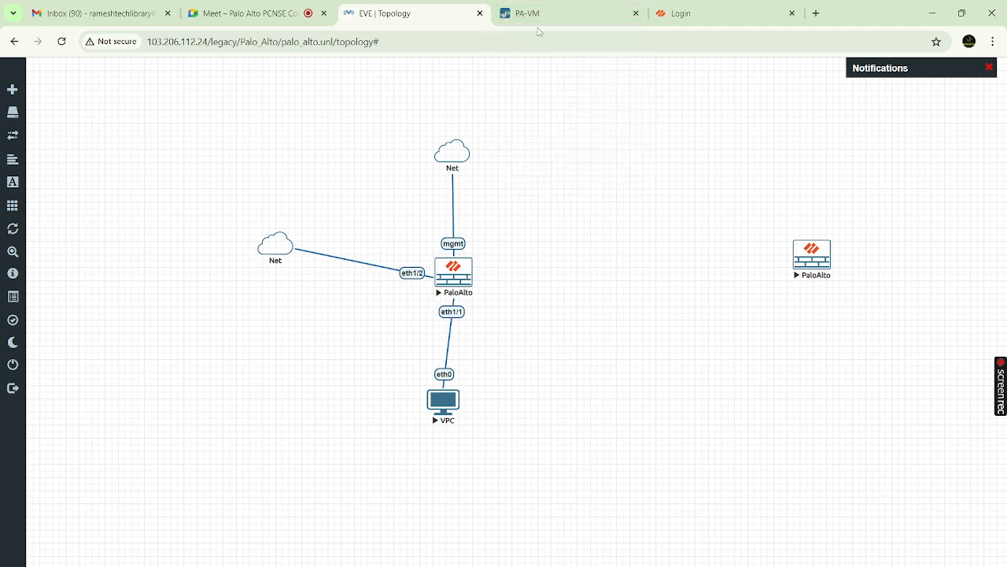
{"action": "left_click", "coordinate": [548, 15]}
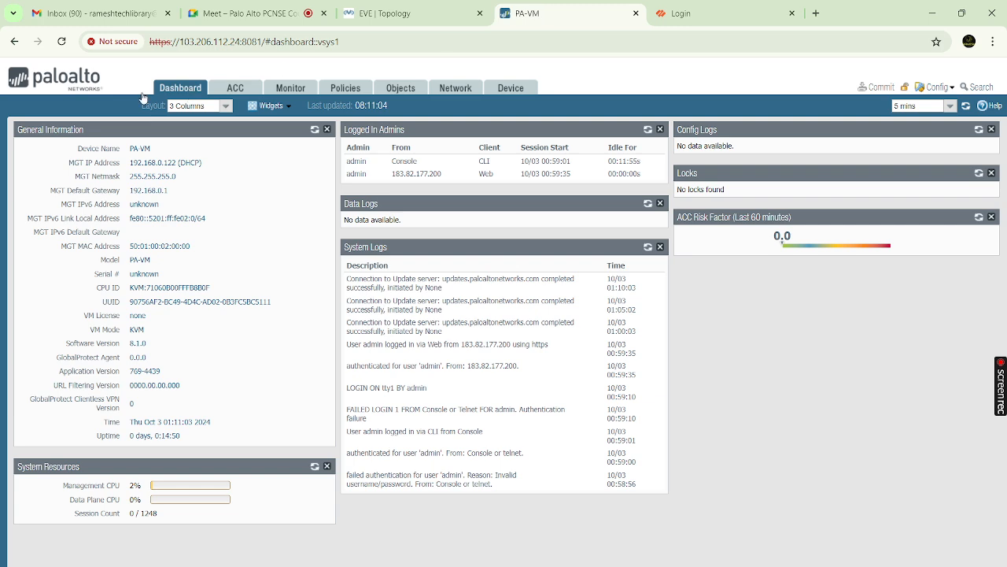
Refresh the dashboard widgets, glance at ACC, and open Monitor's empty Traffic log
{"action": "left_click", "coordinate": [62, 42]}
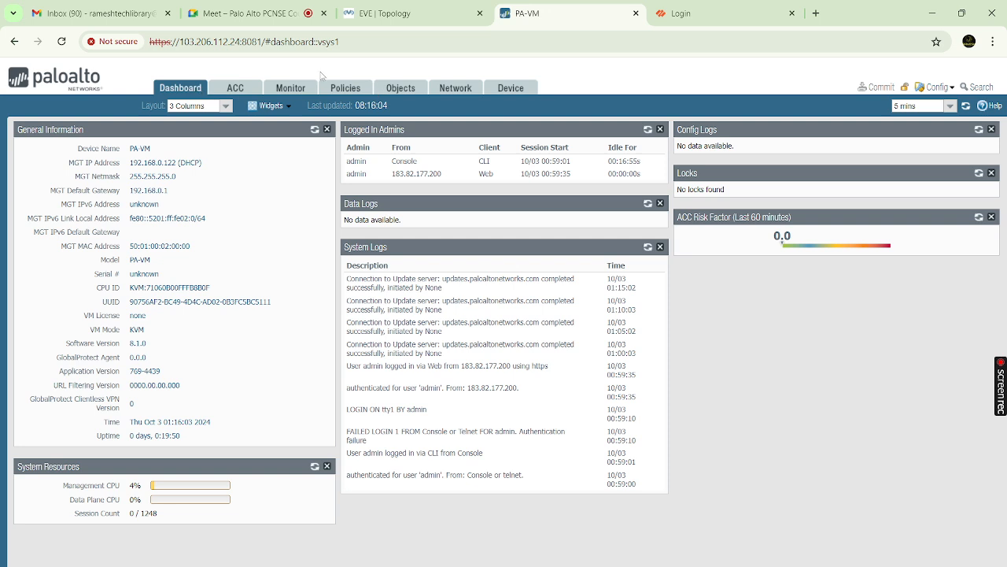
{"action": "left_click", "coordinate": [236, 90]}
{"action": "left_click", "coordinate": [291, 89]}
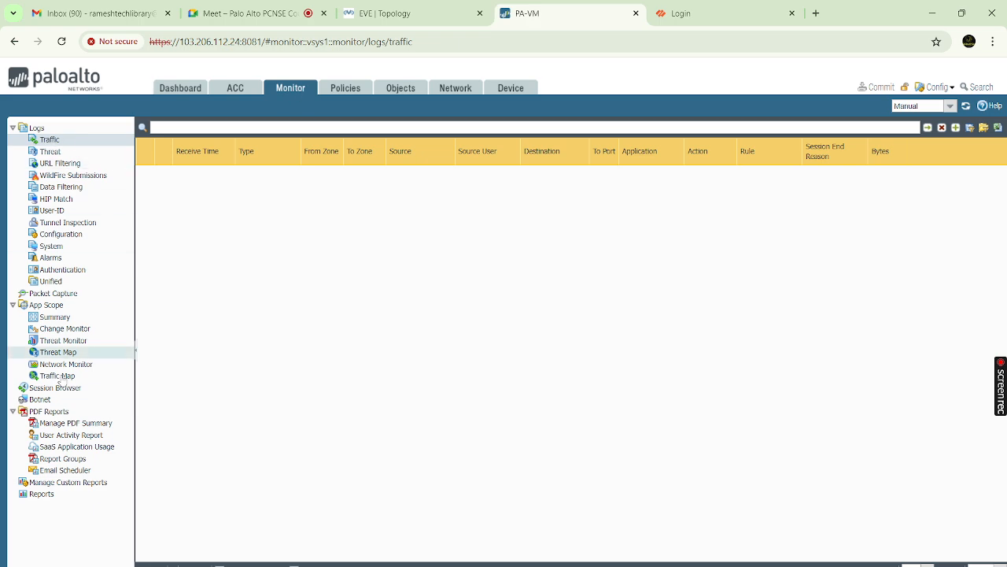
{"action": "left_click", "coordinate": [75, 142]}
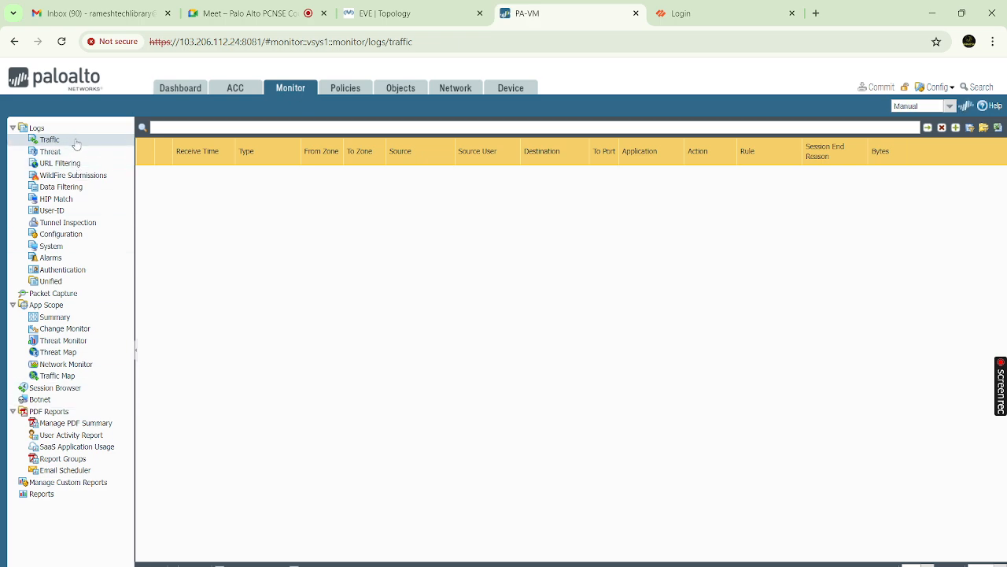
{"action": "left_click", "coordinate": [73, 151]}
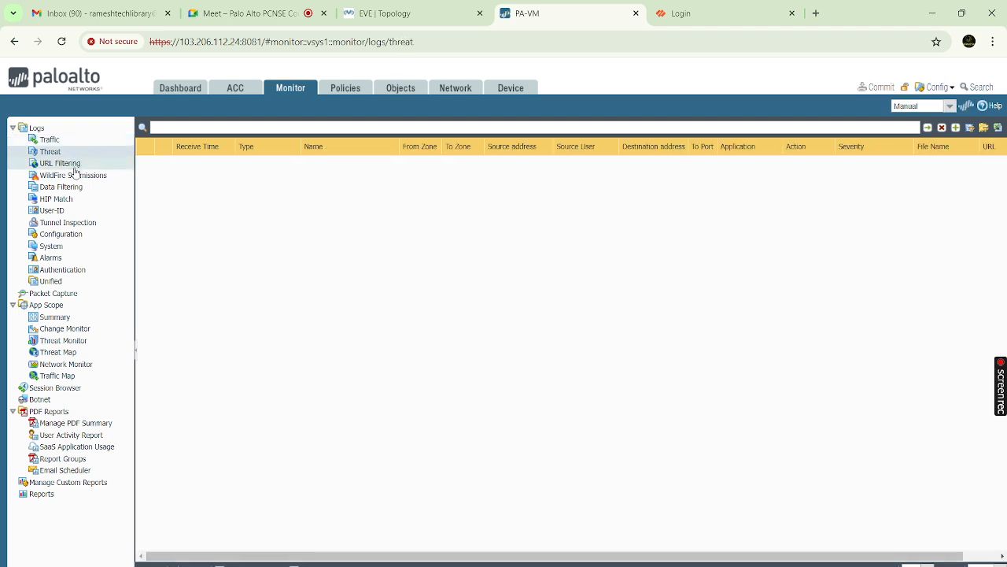
{"action": "left_click", "coordinate": [75, 165]}
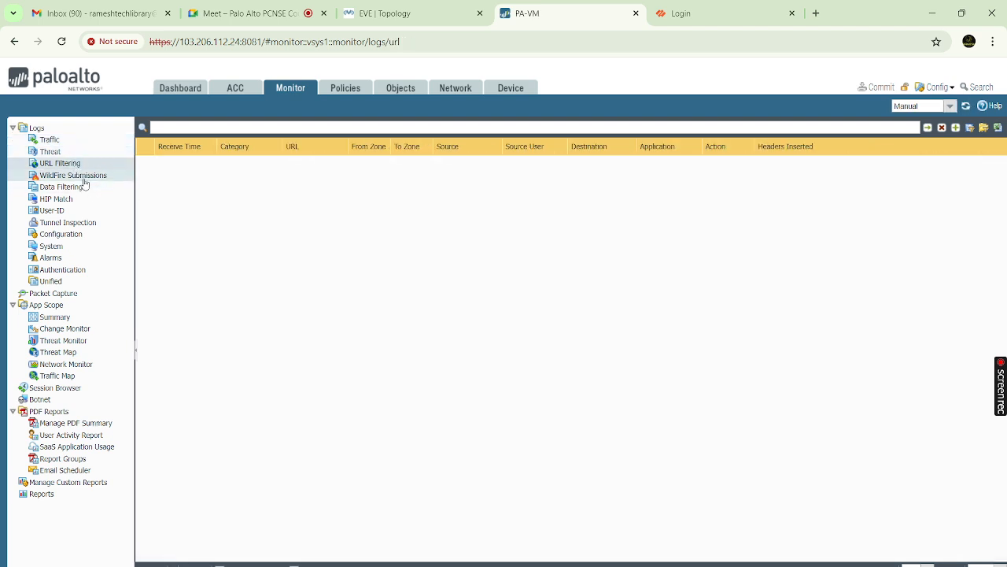
{"action": "left_click", "coordinate": [83, 178]}
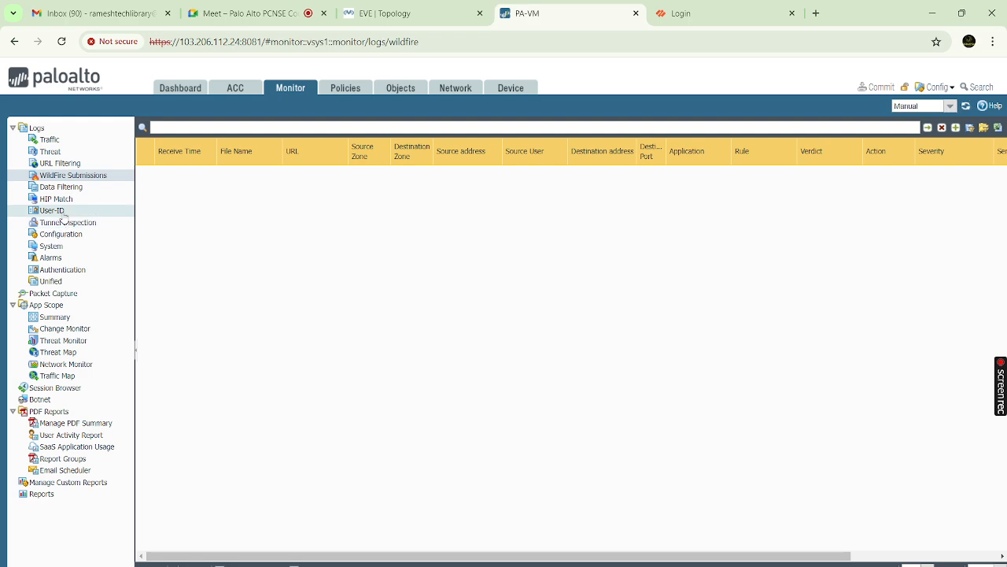
{"action": "left_click", "coordinate": [61, 212]}
{"action": "left_click", "coordinate": [78, 224]}
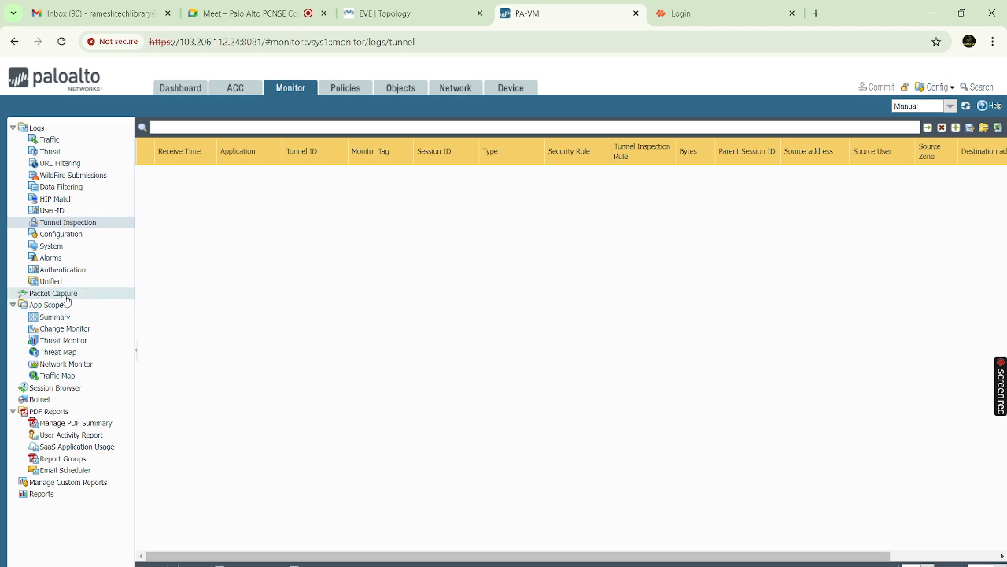
{"action": "left_click", "coordinate": [55, 294]}
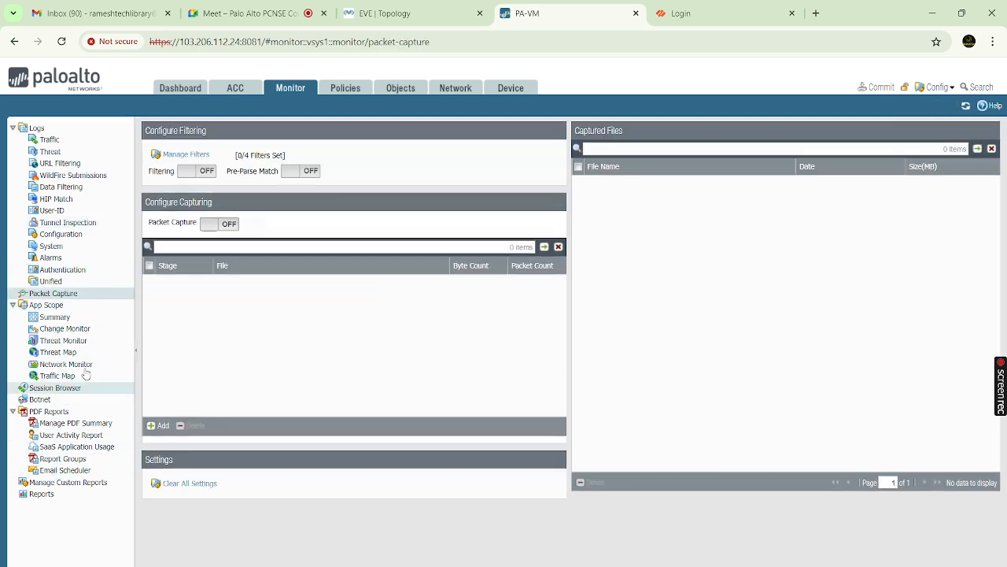
{"action": "left_click", "coordinate": [61, 142]}
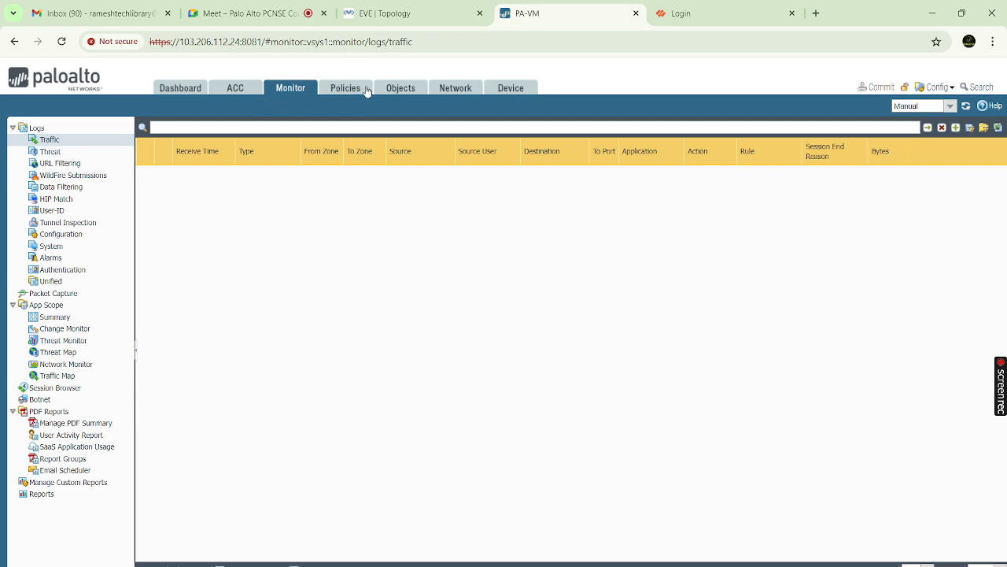
Highlight the dashboard's management IP 192.168.0.122 and its DHCP note
{"action": "left_click", "coordinate": [169, 88]}
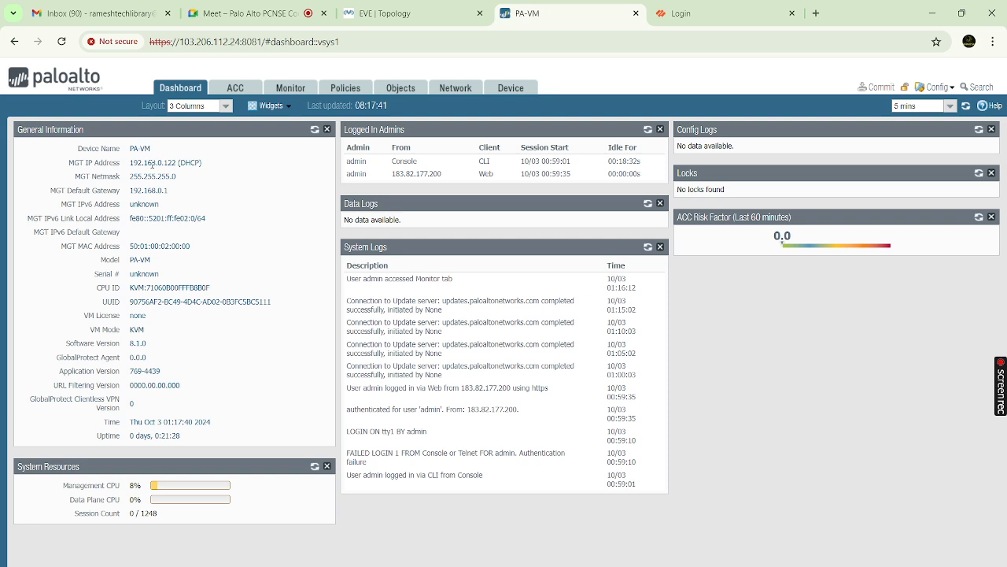
{"action": "double_click", "coordinate": [152, 164]}
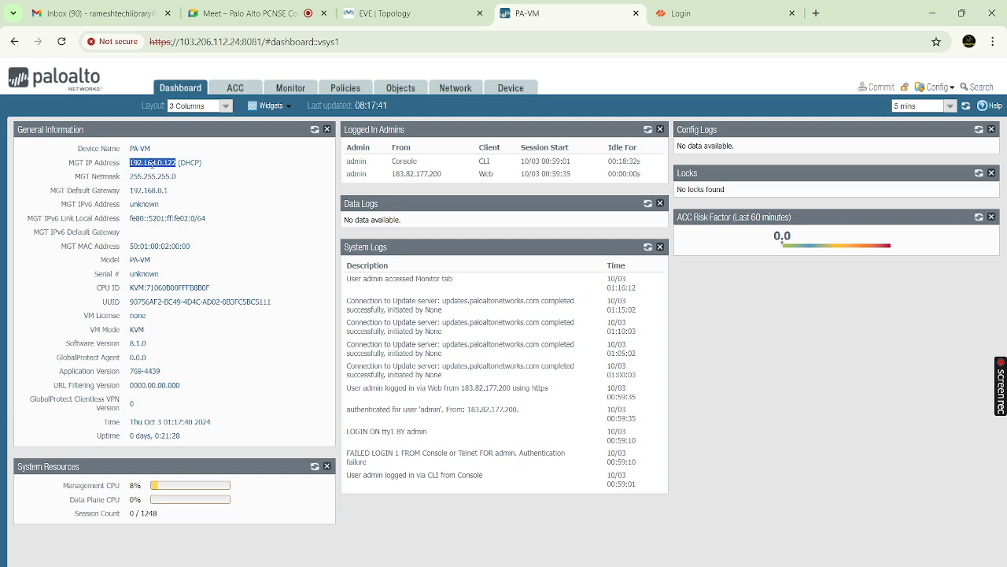
{"action": "double_click", "coordinate": [195, 163]}
{"action": "left_click", "coordinate": [220, 170]}
{"action": "left_click_drag", "start_coordinate": [203, 163], "coordinate": [192, 164]}
Bring the EVE-NG lab topology back into view
{"action": "left_click", "coordinate": [397, 20]}
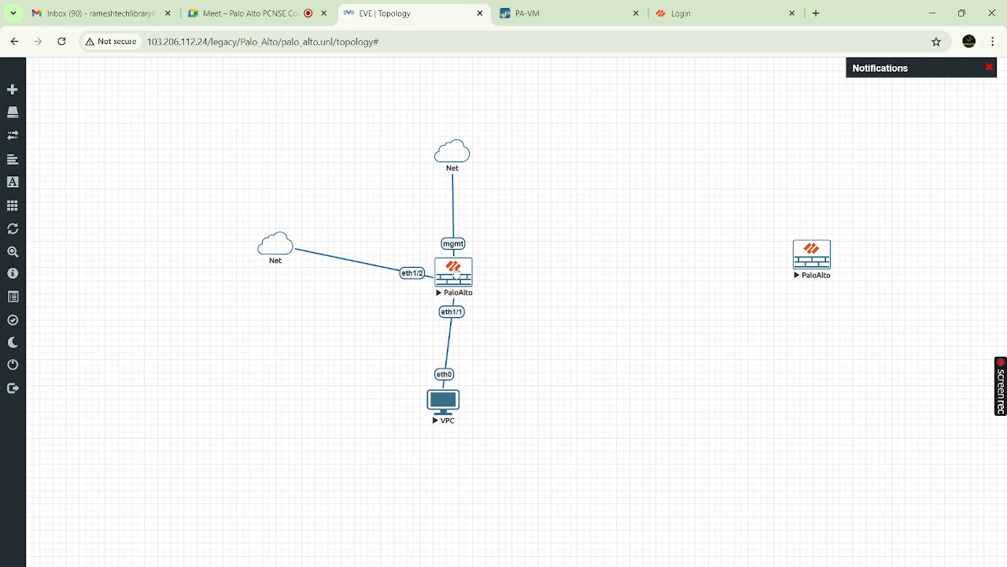
{"action": "left_click", "coordinate": [542, 13]}
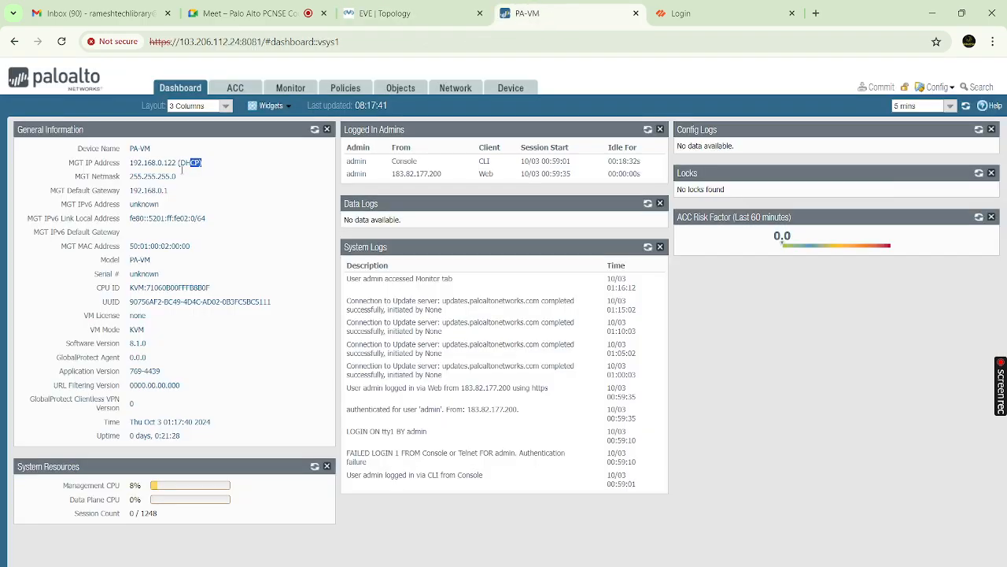
{"action": "left_click", "coordinate": [399, 14]}
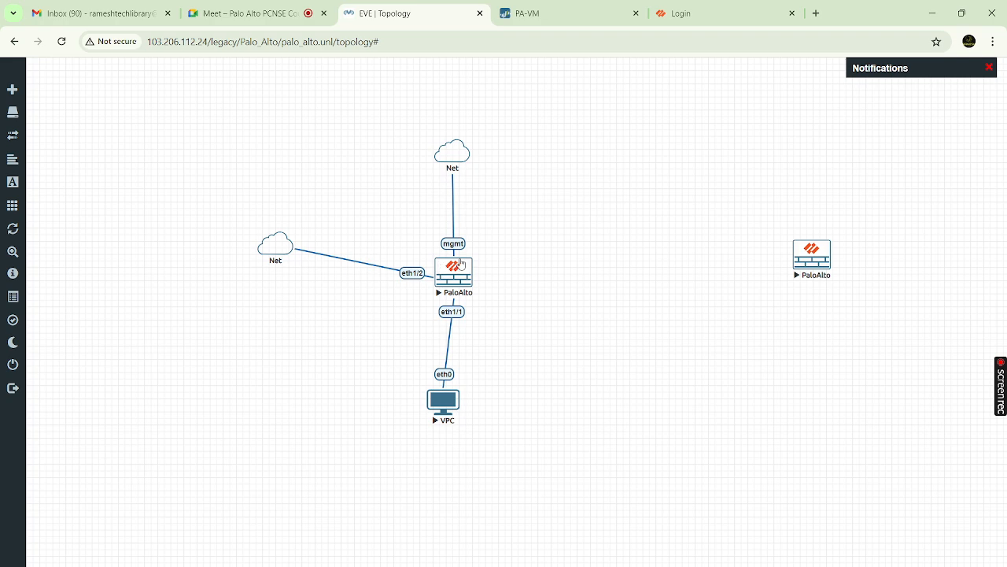
Review the PaloAlto QEMU console, minimize it, and note the dashboard's Session Count 0 / 1248
{"action": "left_click", "coordinate": [566, 14]}
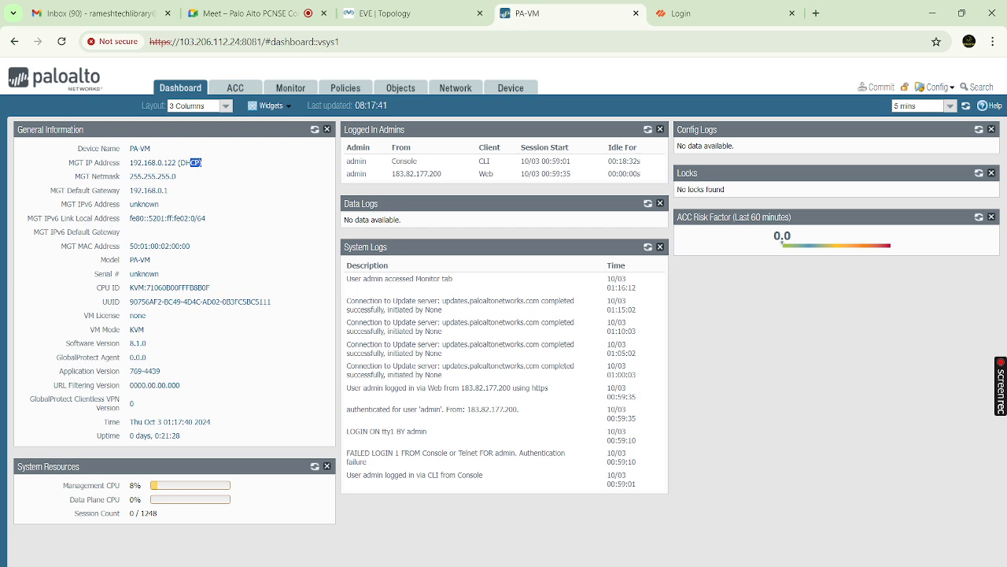
{"action": "mouse_move", "coordinate": [628, 563]}
{"action": "left_click", "coordinate": [575, 553]}
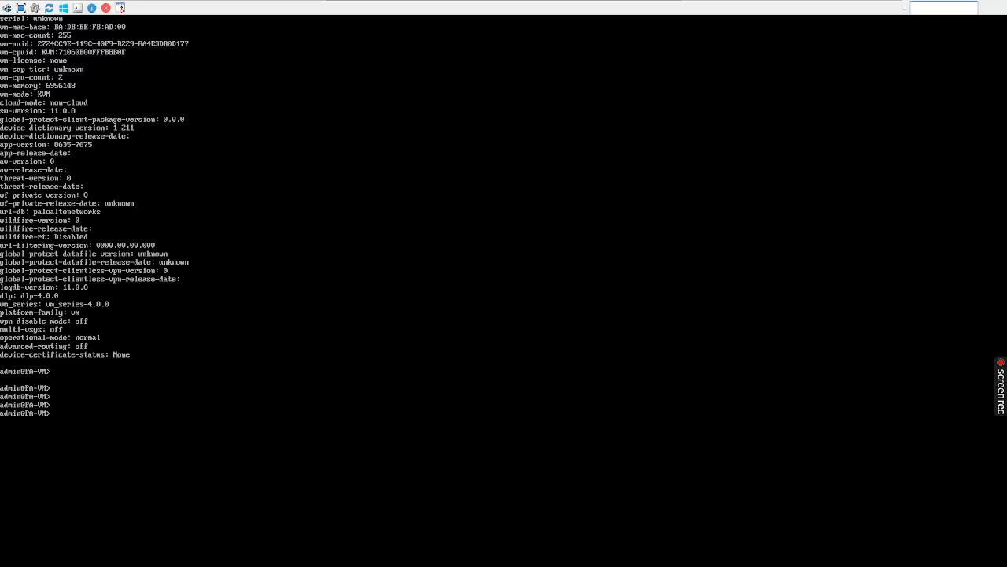
{"action": "mouse_move", "coordinate": [598, 6]}
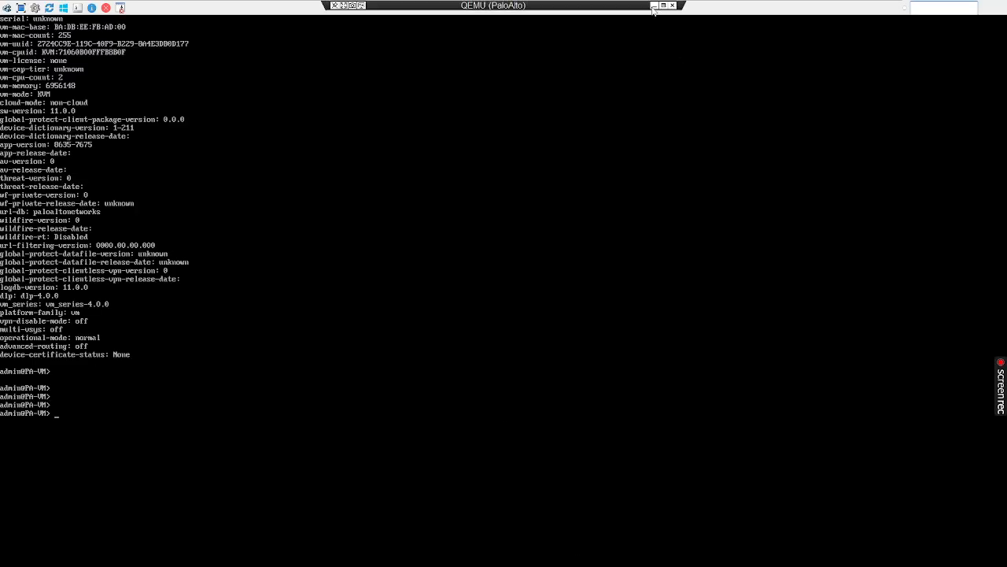
{"action": "left_click", "coordinate": [653, 6]}
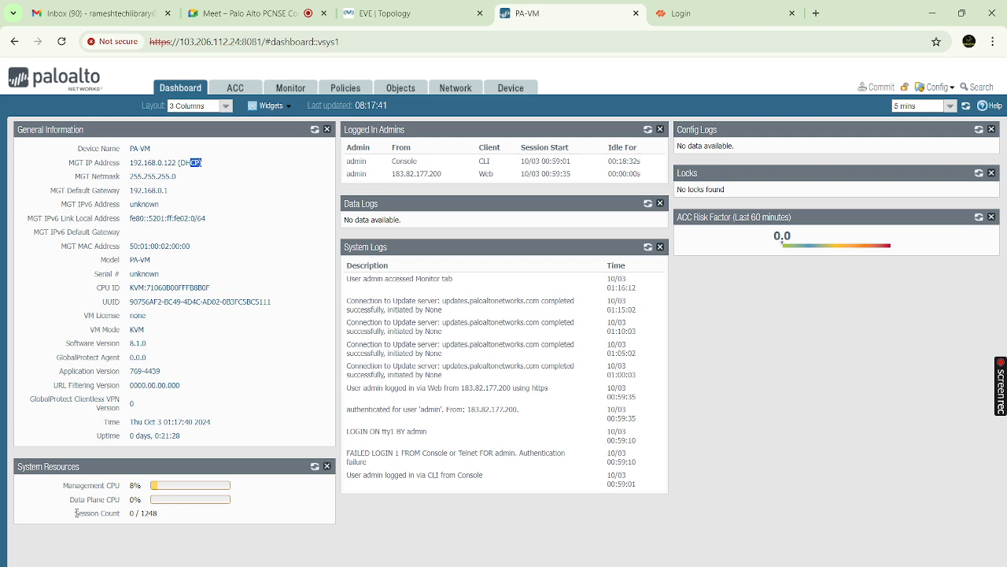
{"action": "left_click_drag", "start_coordinate": [75, 513], "coordinate": [134, 513]}
Highlight the Session Count values: 0 current sessions of a 1248 limit
{"action": "left_click", "coordinate": [170, 516]}
{"action": "left_click", "coordinate": [132, 513]}
{"action": "left_click_drag", "start_coordinate": [141, 513], "coordinate": [172, 516]}
{"action": "left_click", "coordinate": [142, 514]}
{"action": "left_click_drag", "start_coordinate": [142, 513], "coordinate": [159, 513]}
{"action": "left_click", "coordinate": [166, 515]}
{"action": "double_click", "coordinate": [132, 513]}
{"action": "left_click", "coordinate": [132, 513]}
{"action": "double_click", "coordinate": [131, 513]}
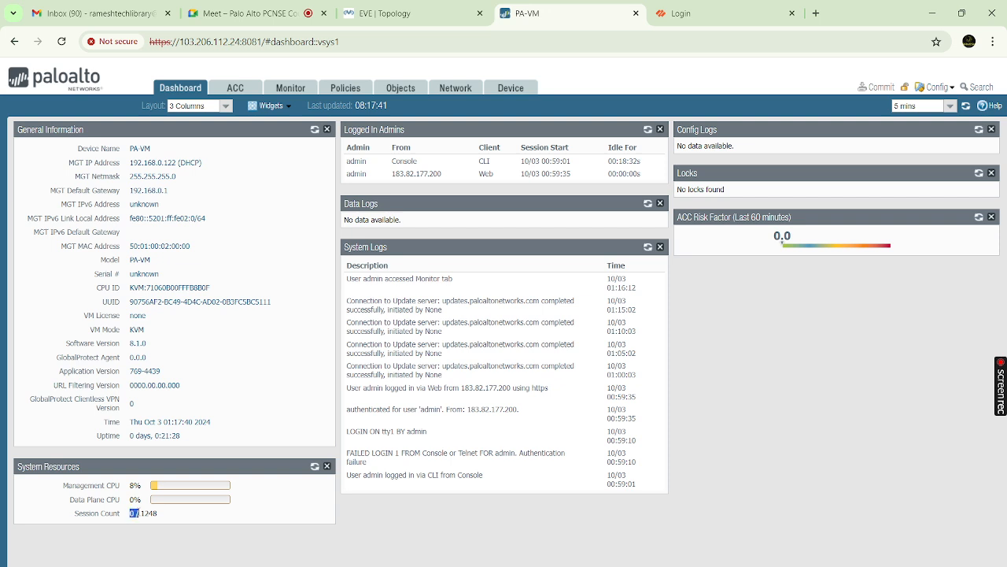
{"action": "left_click", "coordinate": [188, 517]}
{"action": "left_click_drag", "start_coordinate": [141, 513], "coordinate": [165, 516]}
{"action": "left_click", "coordinate": [146, 516]}
{"action": "left_click_drag", "start_coordinate": [136, 514], "coordinate": [170, 518]}
{"action": "left_click", "coordinate": [194, 517]}
{"action": "left_click_drag", "start_coordinate": [141, 513], "coordinate": [183, 518]}
{"action": "left_click", "coordinate": [203, 518]}
Highlight the PA-VM model name and its Serial # value 'unknown' in General Information
{"action": "double_click", "coordinate": [144, 273]}
{"action": "left_click_drag", "start_coordinate": [140, 259], "coordinate": [150, 260]}
{"action": "double_click", "coordinate": [143, 275]}
{"action": "left_click", "coordinate": [134, 275]}
{"action": "left_click_drag", "start_coordinate": [130, 276], "coordinate": [174, 275]}
{"action": "left_click", "coordinate": [130, 276]}
{"action": "left_click_drag", "start_coordinate": [129, 276], "coordinate": [167, 277]}
{"action": "left_click", "coordinate": [185, 274]}
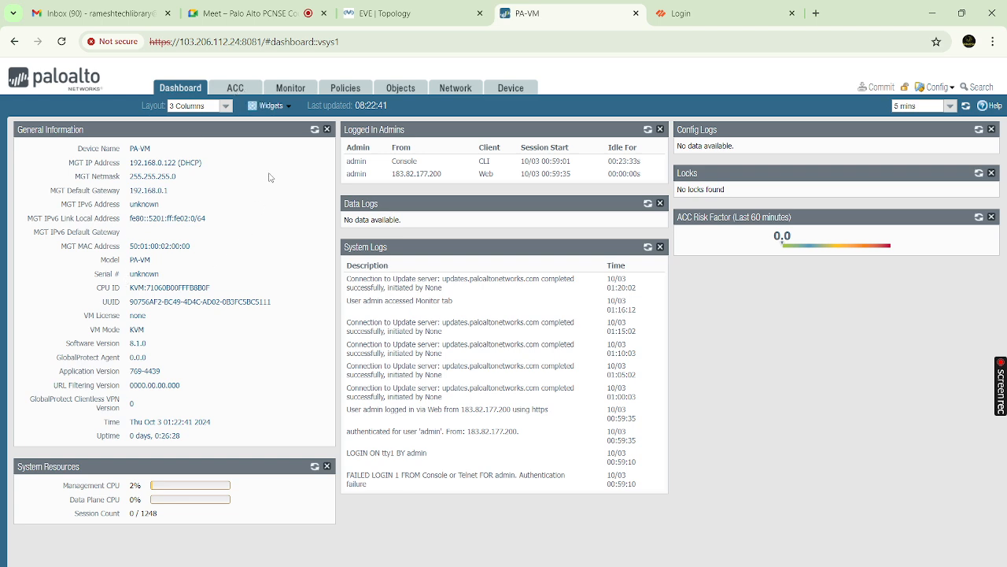
Compare the ACC overview, scrolling its widgets, with the empty Traffic log
{"action": "left_click", "coordinate": [235, 88]}
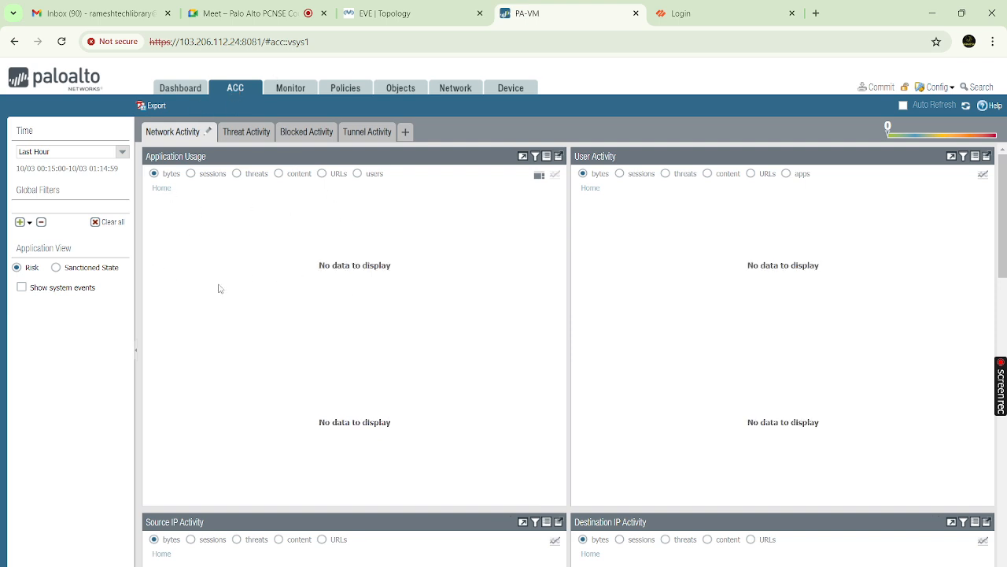
{"action": "left_click", "coordinate": [291, 88]}
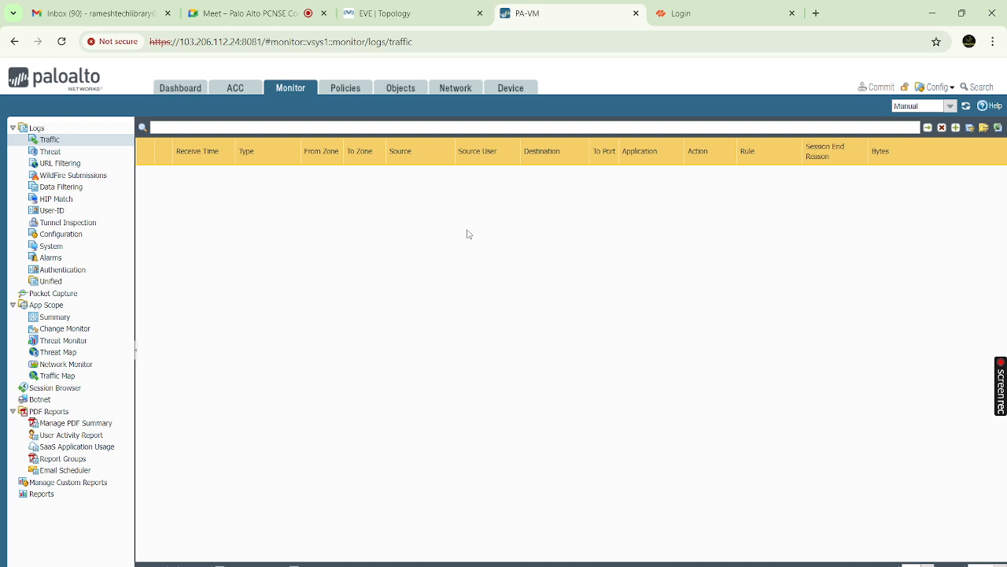
{"action": "left_click", "coordinate": [235, 90]}
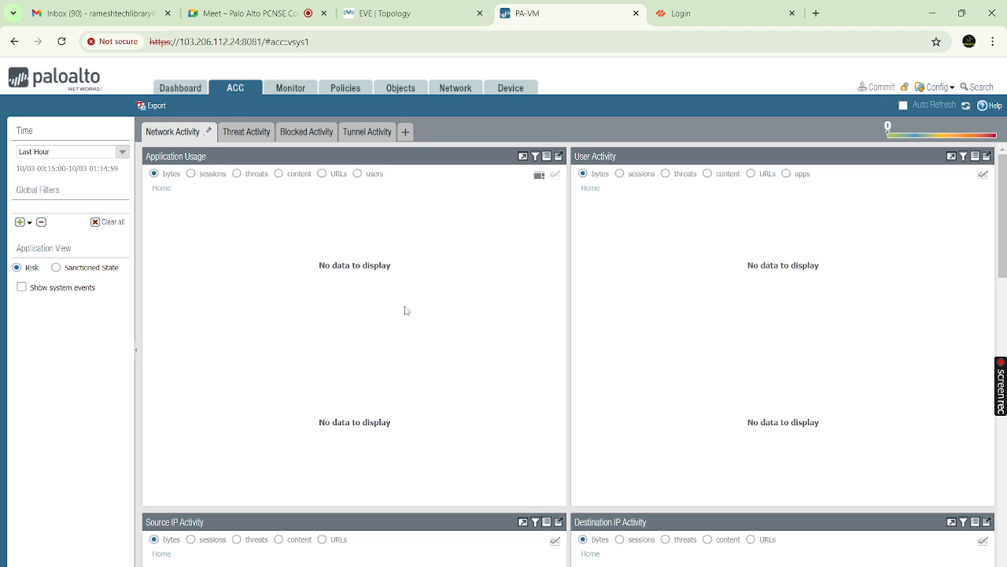
{"action": "scroll", "coordinate": [405, 310], "scroll_direction": "down", "scroll_amount": 5}
{"action": "scroll", "coordinate": [406, 310], "scroll_direction": "up", "scroll_amount": 5}
{"action": "left_click", "coordinate": [277, 88]}
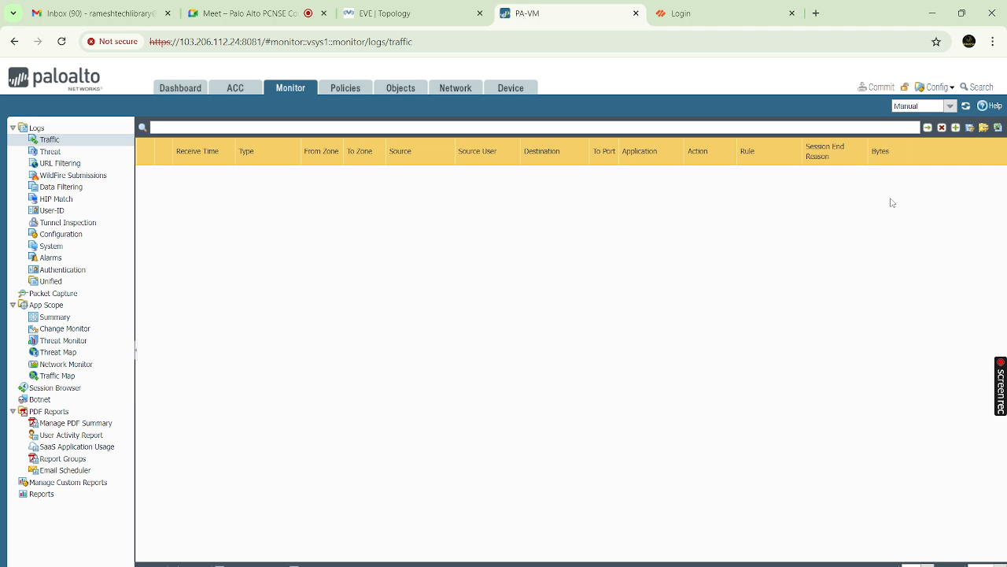
Scroll the data-less ACC panels again, revisit the Traffic log, then go to Policies
{"action": "left_click", "coordinate": [236, 88]}
{"action": "scroll", "coordinate": [358, 378], "scroll_direction": "down", "scroll_amount": 1}
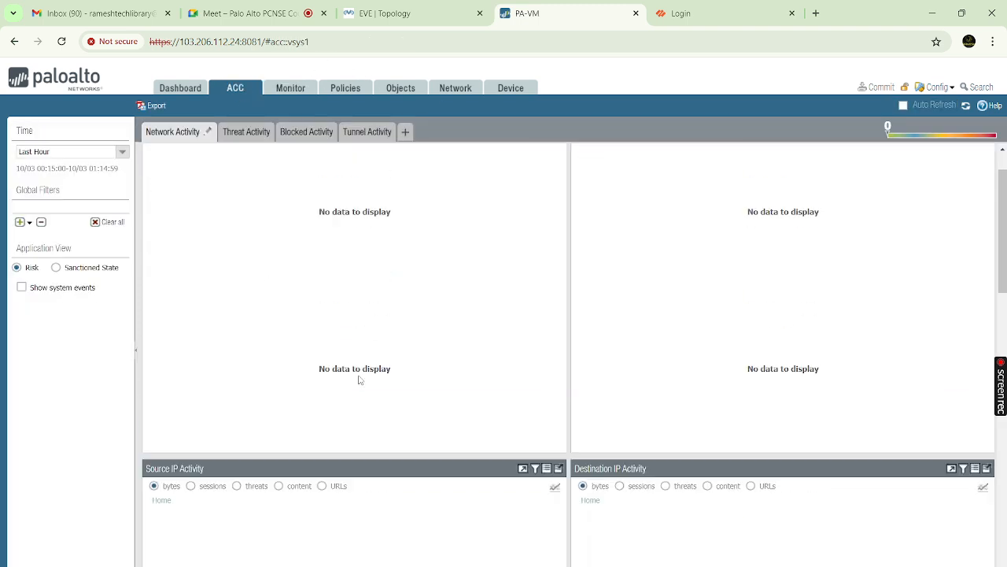
{"action": "scroll", "coordinate": [358, 380], "scroll_direction": "up", "scroll_amount": 1}
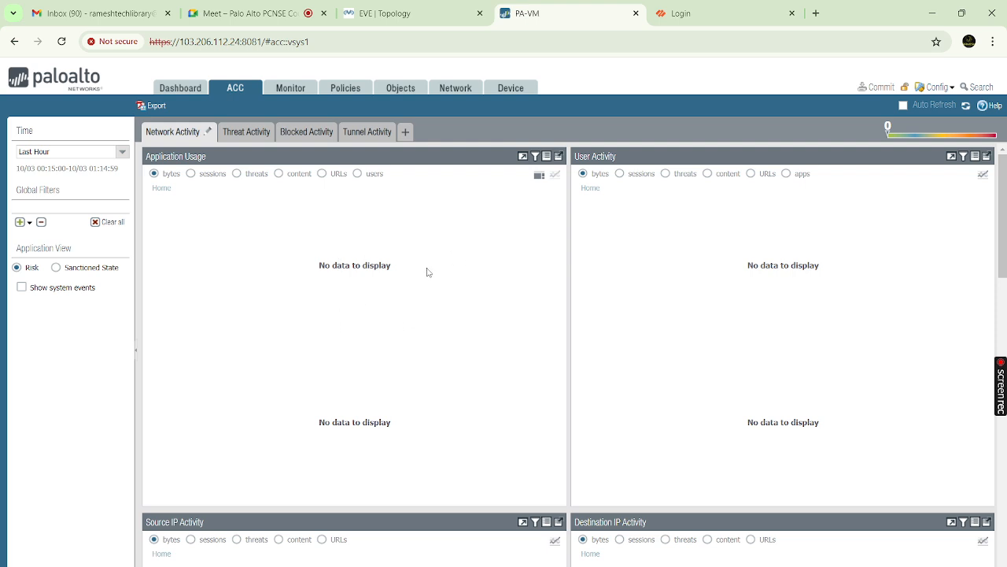
{"action": "scroll", "coordinate": [350, 413], "scroll_direction": "down", "scroll_amount": 5}
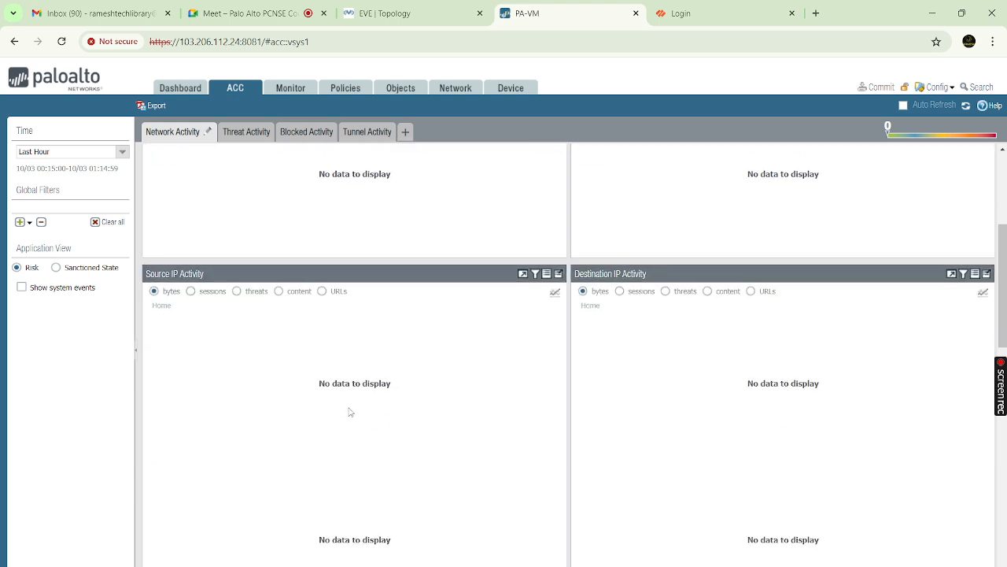
{"action": "scroll", "coordinate": [350, 413], "scroll_direction": "up", "scroll_amount": 5}
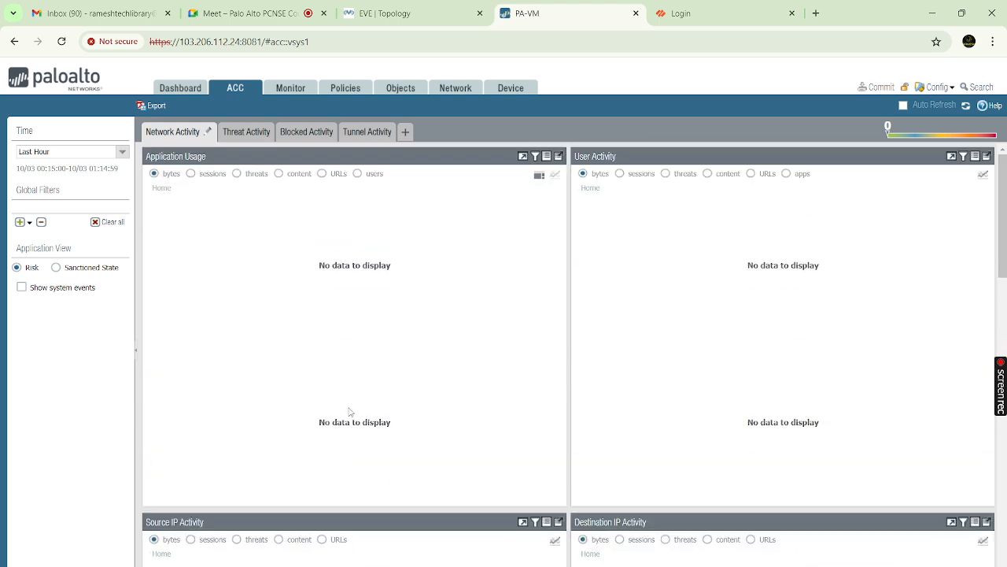
{"action": "left_click", "coordinate": [287, 92]}
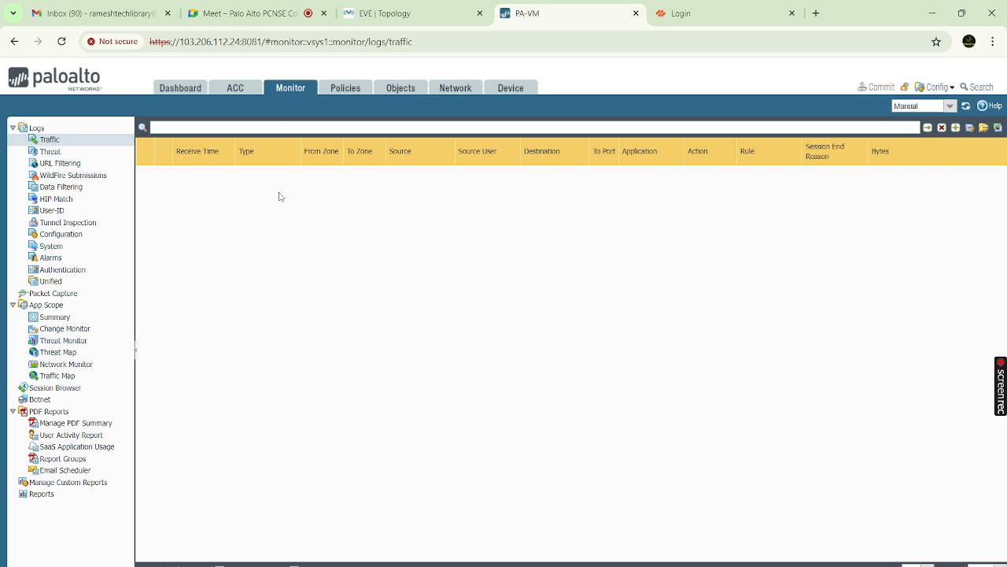
{"action": "left_click", "coordinate": [235, 92]}
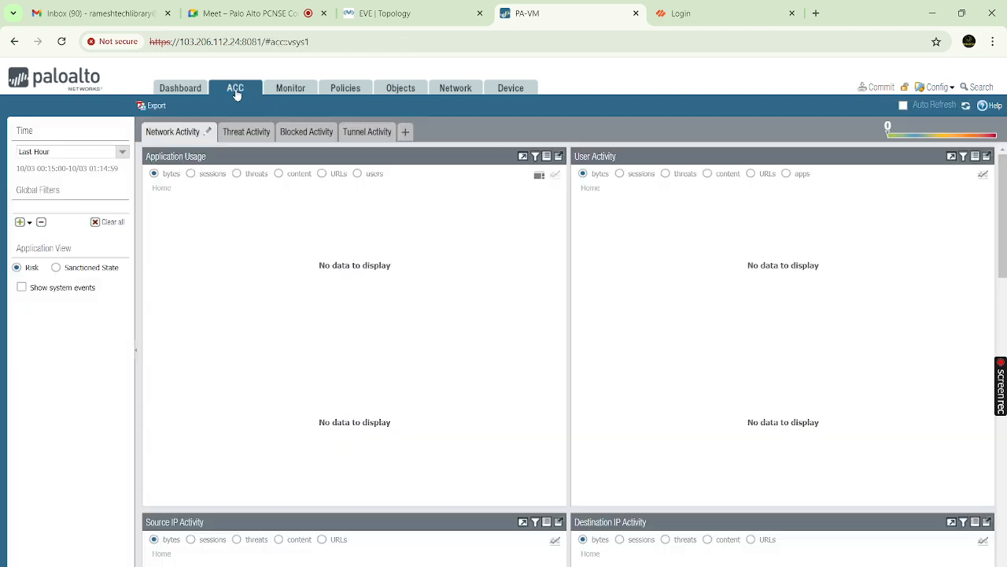
{"action": "left_click", "coordinate": [281, 93]}
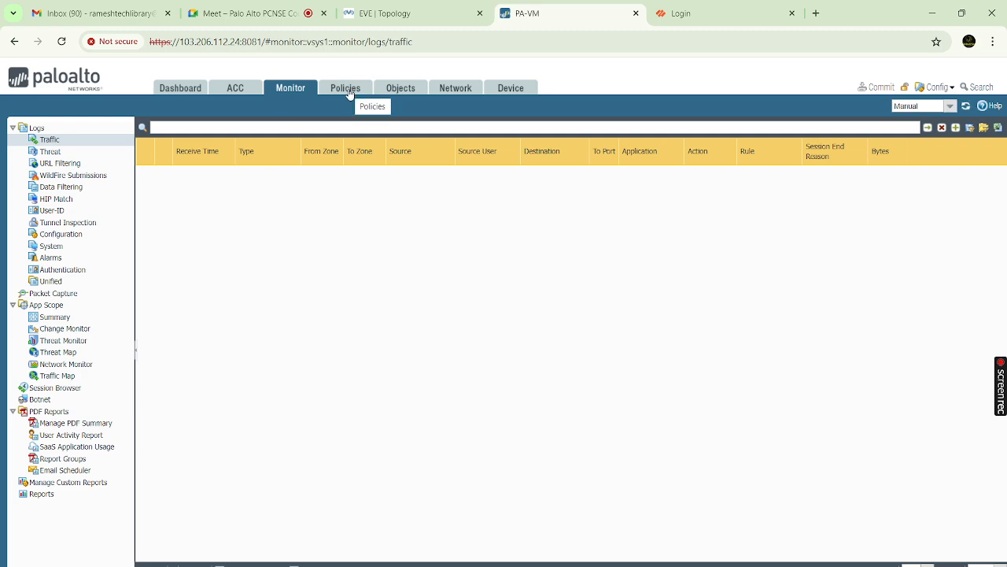
{"action": "left_click", "coordinate": [350, 91]}
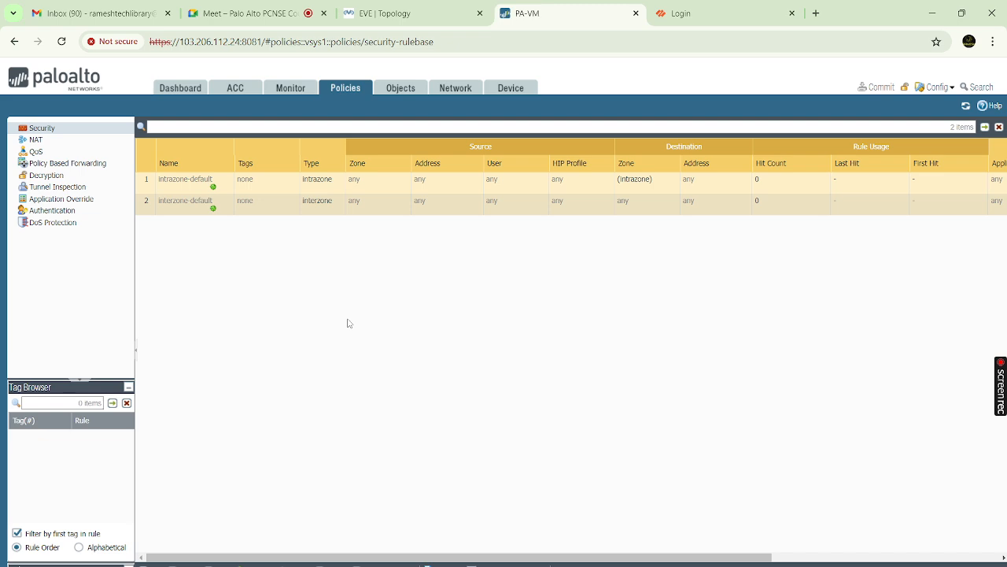
Add a new Security Policy Rule alongside the two default rules
{"action": "left_click", "coordinate": [151, 564]}
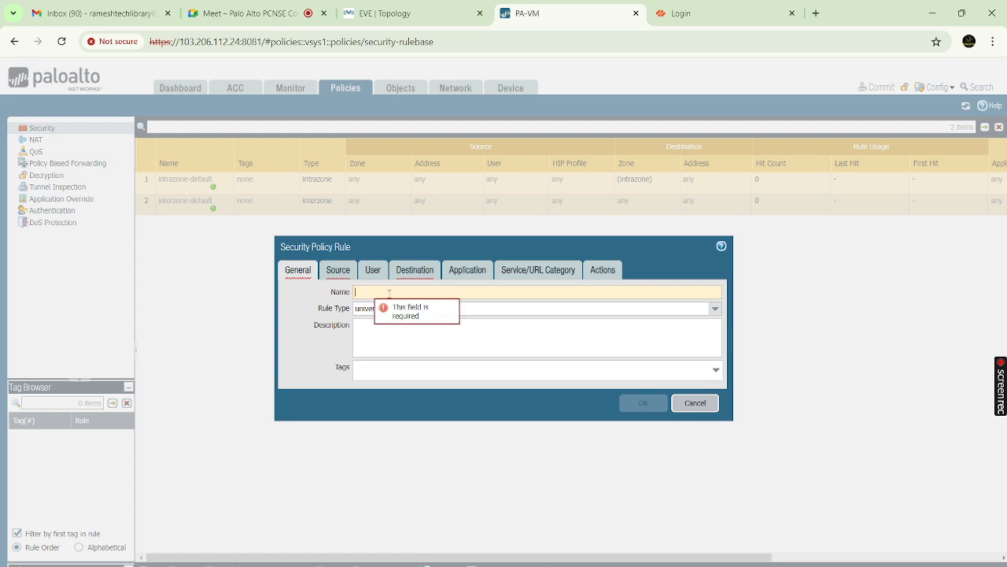
Review the new rule's Source, User, Destination, Application and Service/URL Category tabs, keeping defaults
{"action": "left_click", "coordinate": [340, 270]}
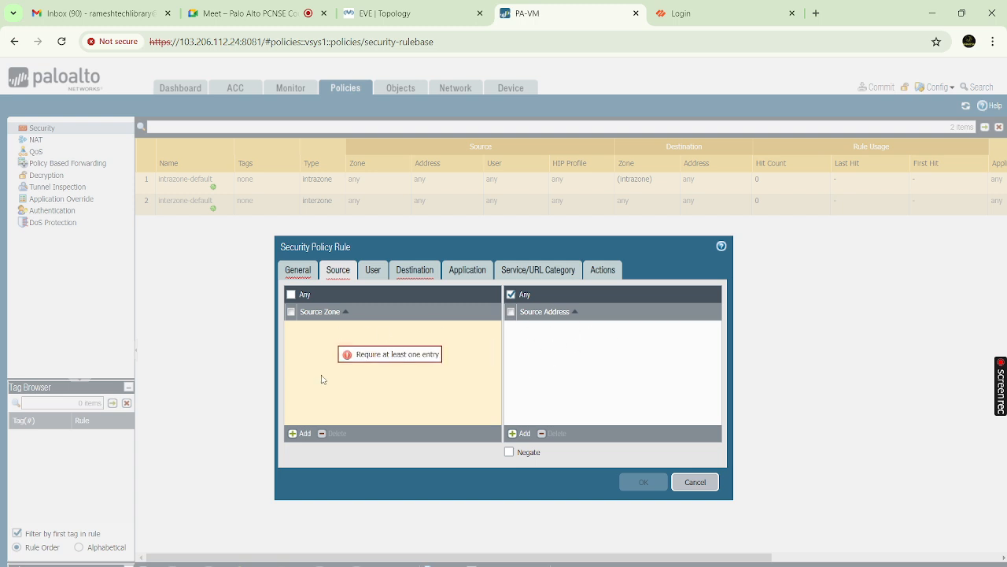
{"action": "left_click", "coordinate": [373, 271]}
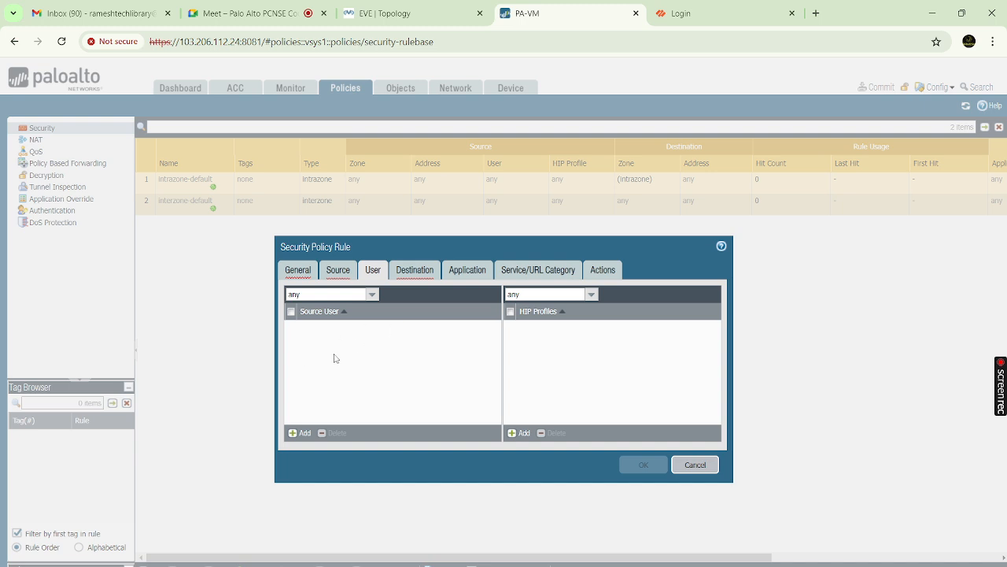
{"action": "left_click", "coordinate": [414, 272]}
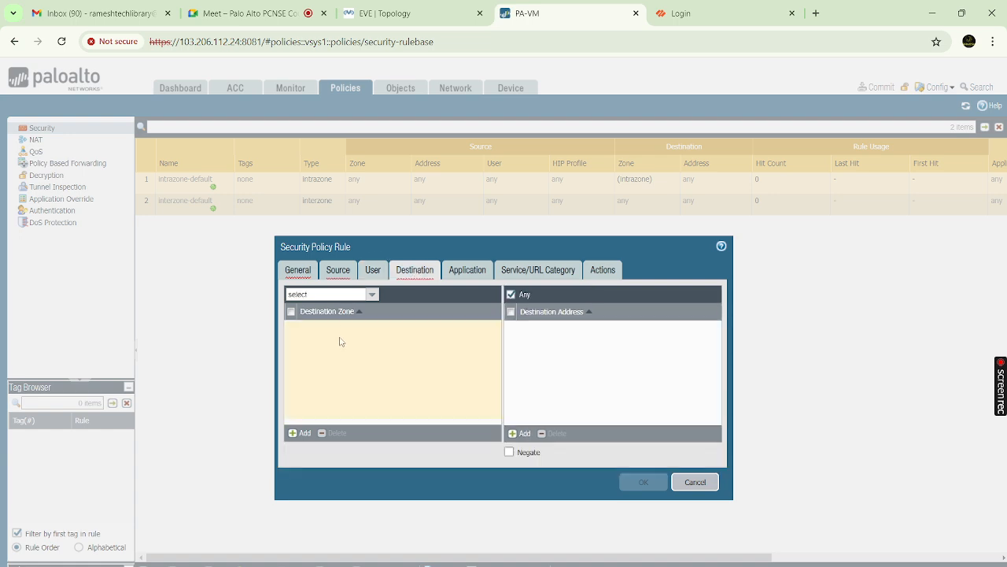
{"action": "left_click", "coordinate": [333, 275]}
{"action": "left_click", "coordinate": [415, 271]}
{"action": "left_click", "coordinate": [469, 273]}
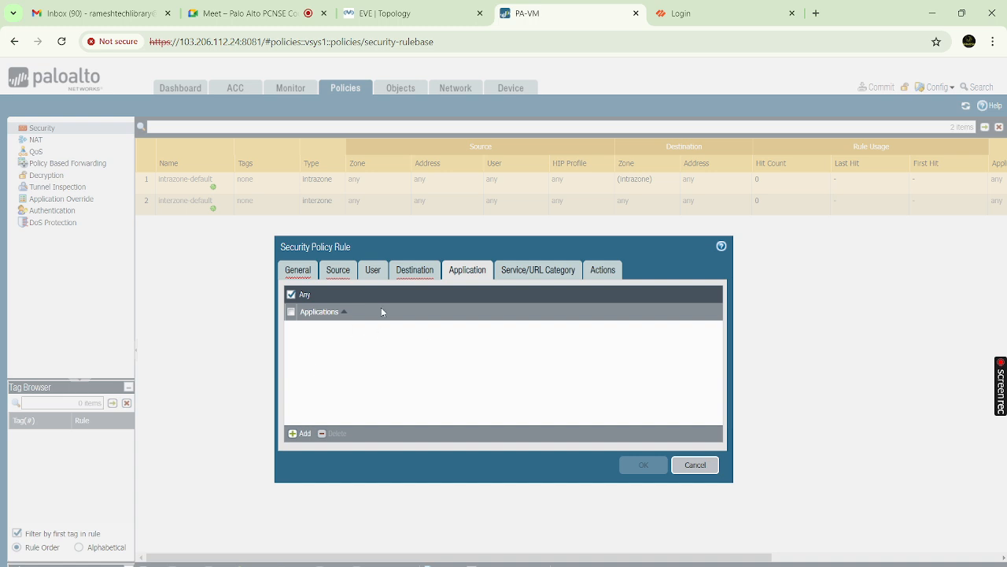
{"action": "left_click", "coordinate": [532, 273]}
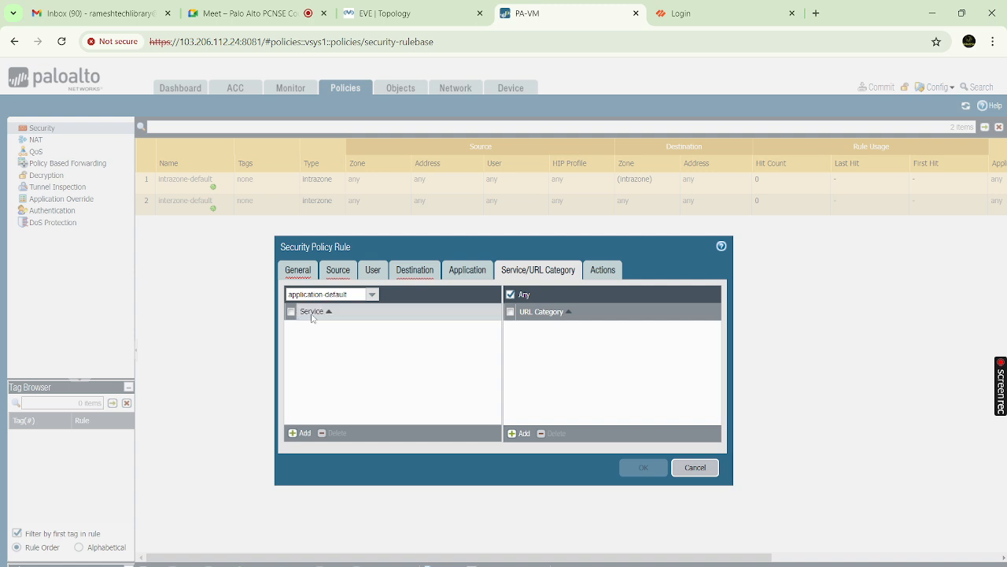
Add a service entry, start a New Service definition and cancel it, leaving none chosen
{"action": "left_click", "coordinate": [302, 433]}
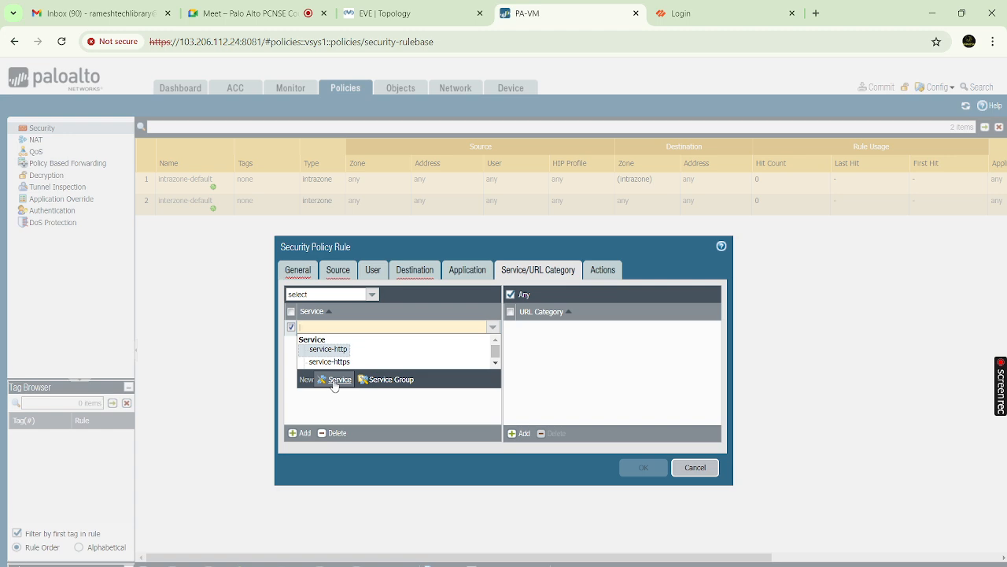
{"action": "left_click", "coordinate": [334, 381]}
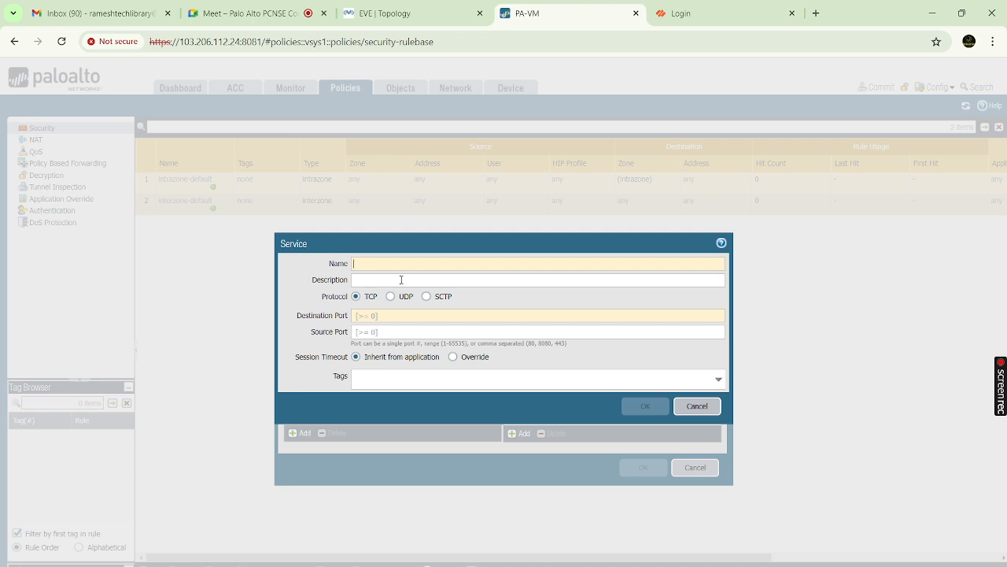
{"action": "left_click", "coordinate": [697, 407]}
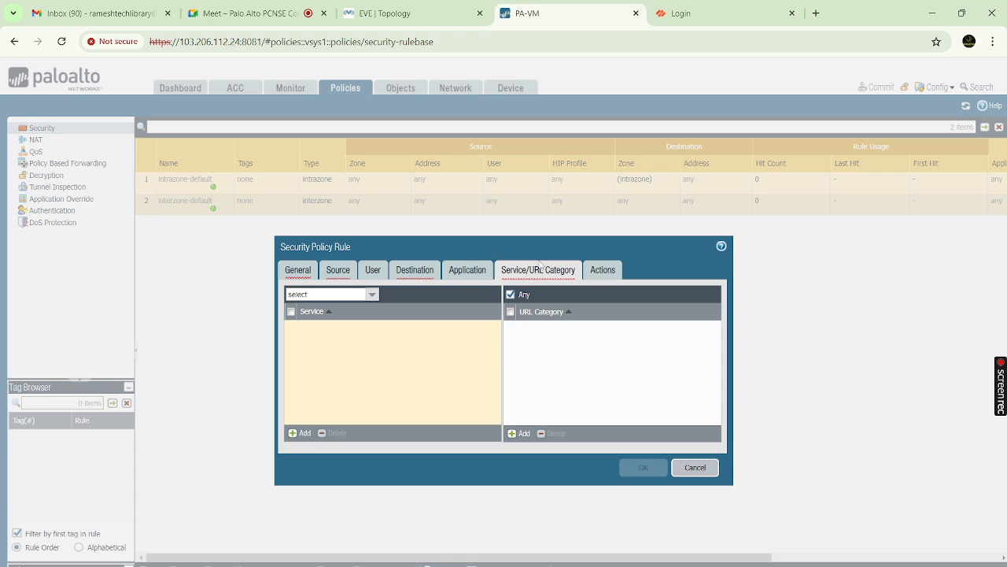
{"action": "left_click", "coordinate": [604, 271]}
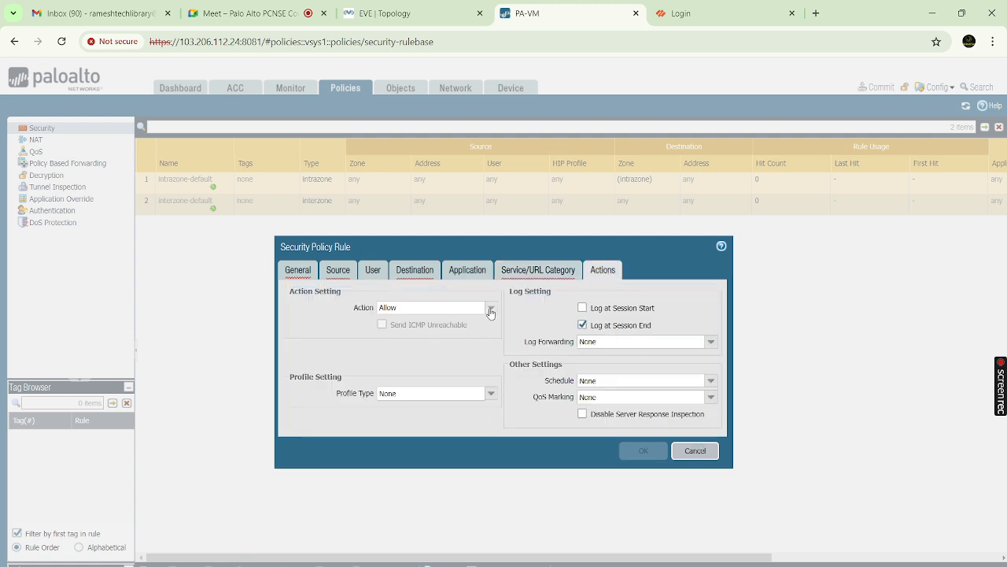
Try Drop and Reset client in the Action dropdown, finally choosing Deny for the rule
{"action": "left_click", "coordinate": [490, 309]}
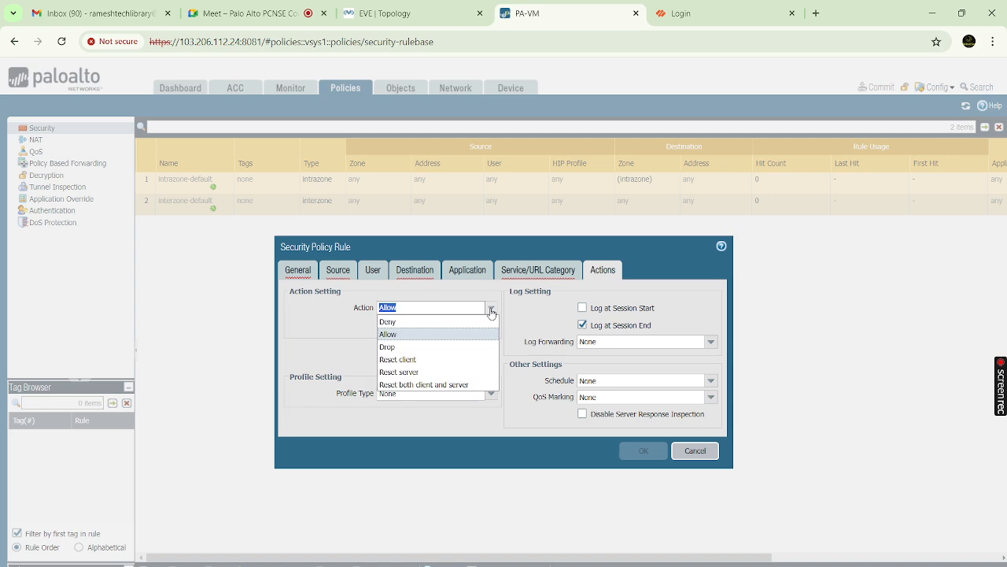
{"action": "left_click", "coordinate": [393, 336]}
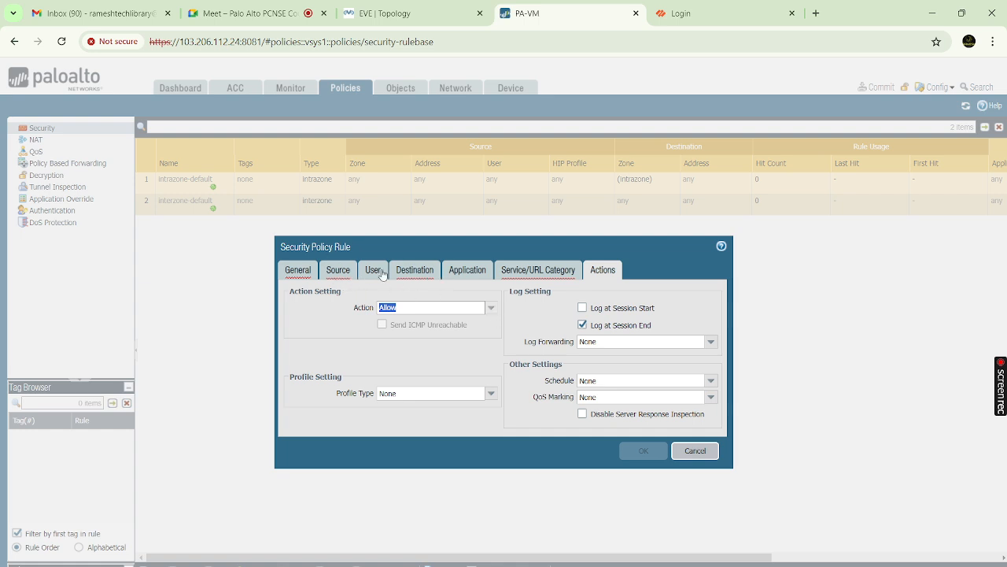
{"action": "left_click", "coordinate": [490, 308]}
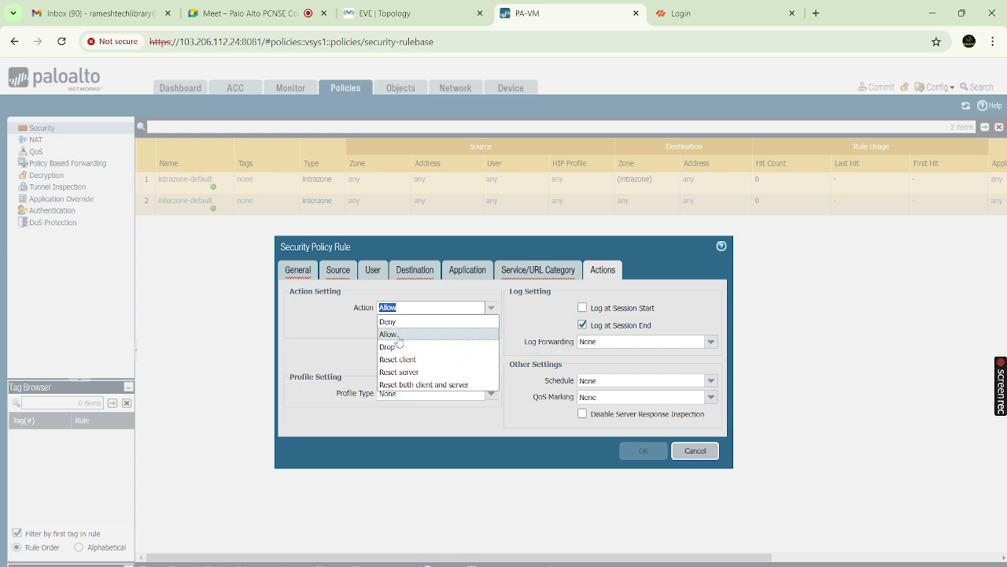
{"action": "left_click", "coordinate": [399, 337]}
{"action": "left_click", "coordinate": [490, 308]}
{"action": "left_click", "coordinate": [432, 346]}
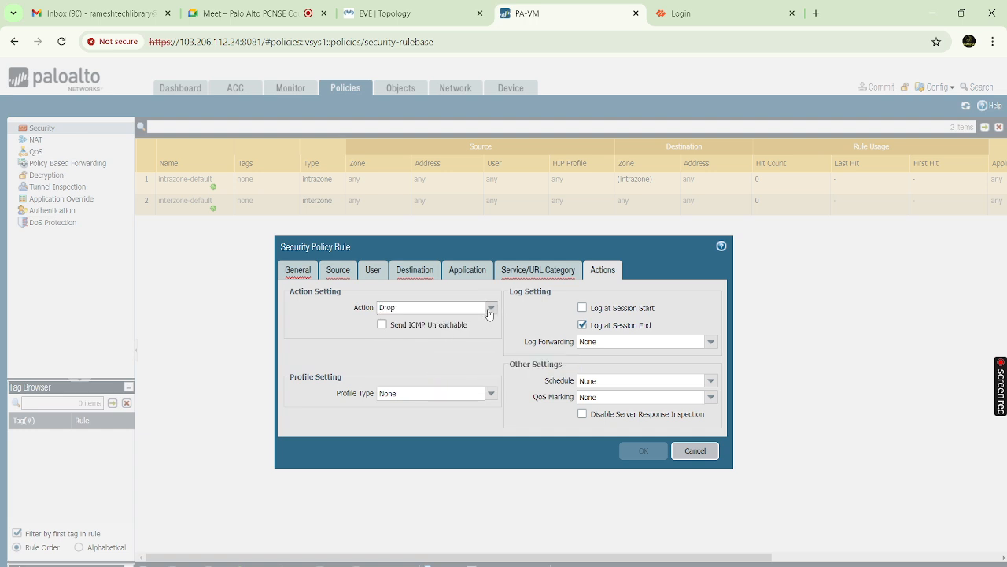
{"action": "left_click", "coordinate": [491, 307]}
{"action": "left_click", "coordinate": [473, 319]}
{"action": "left_click", "coordinate": [490, 308]}
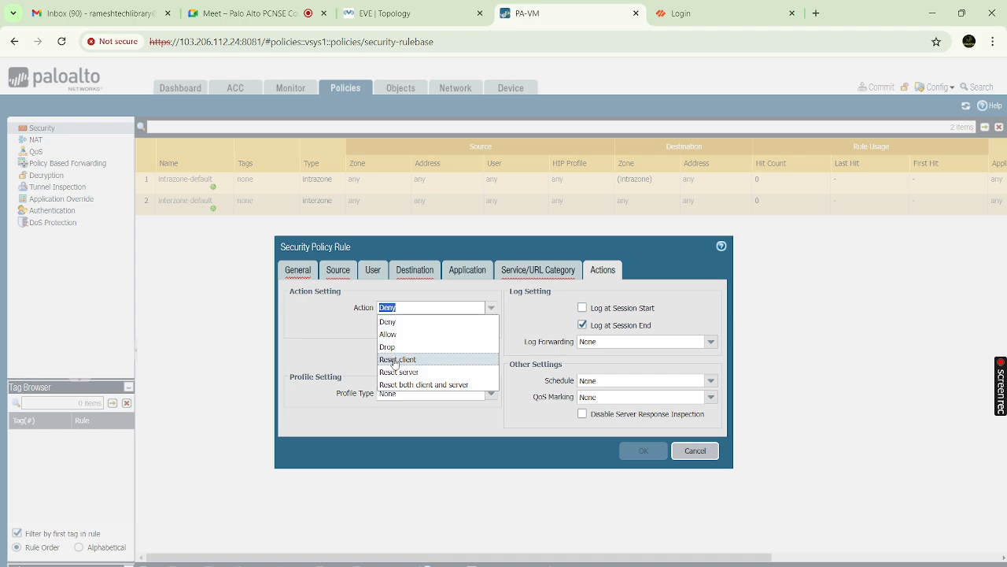
{"action": "left_click", "coordinate": [395, 360]}
{"action": "left_click", "coordinate": [490, 308]}
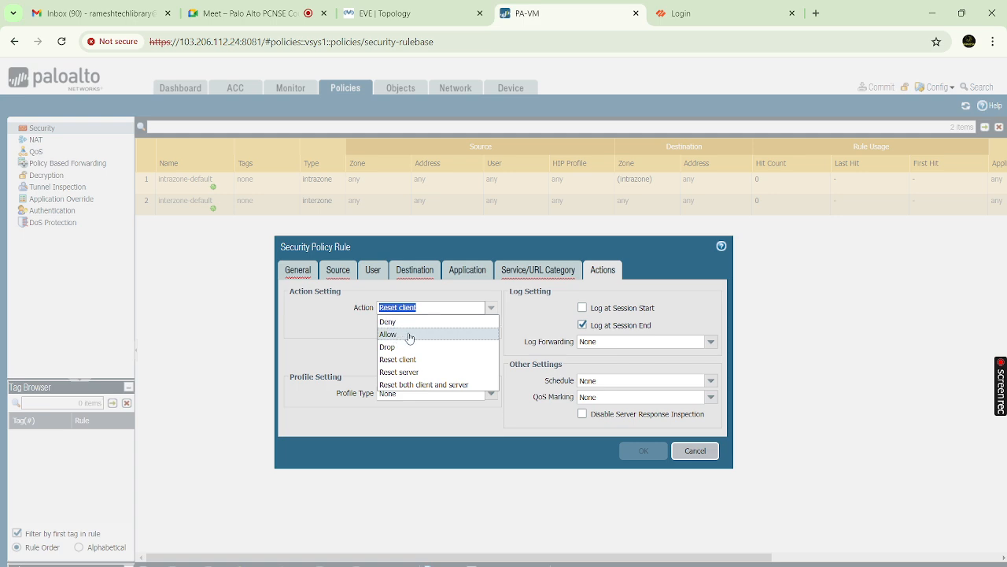
{"action": "left_click", "coordinate": [388, 322]}
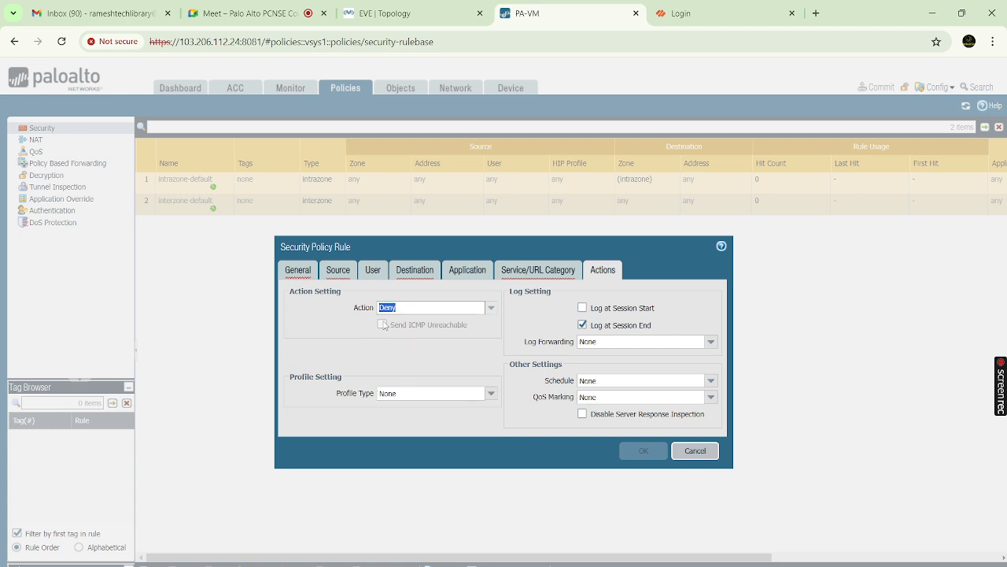
{"action": "left_click", "coordinate": [490, 307]}
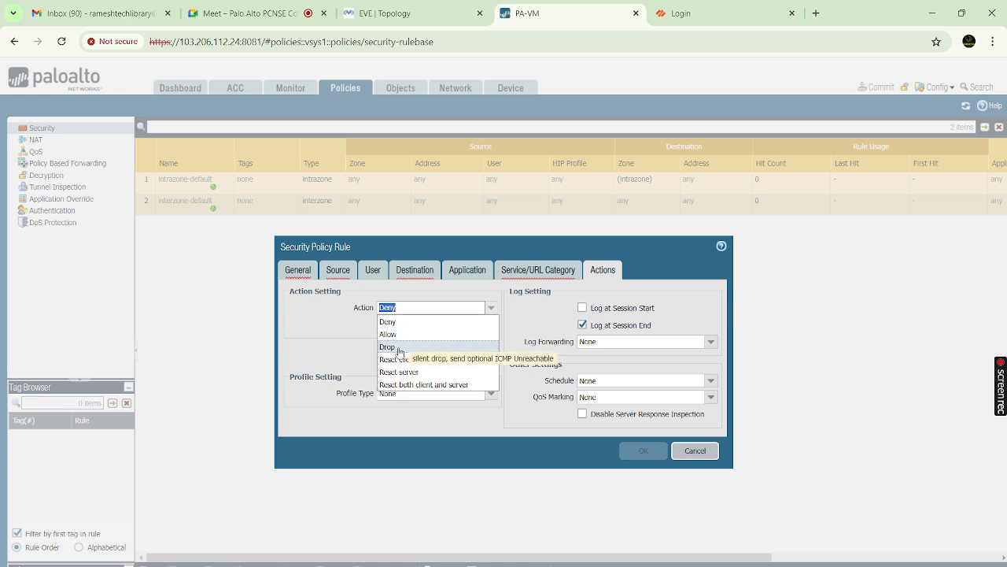
{"action": "left_click", "coordinate": [401, 349]}
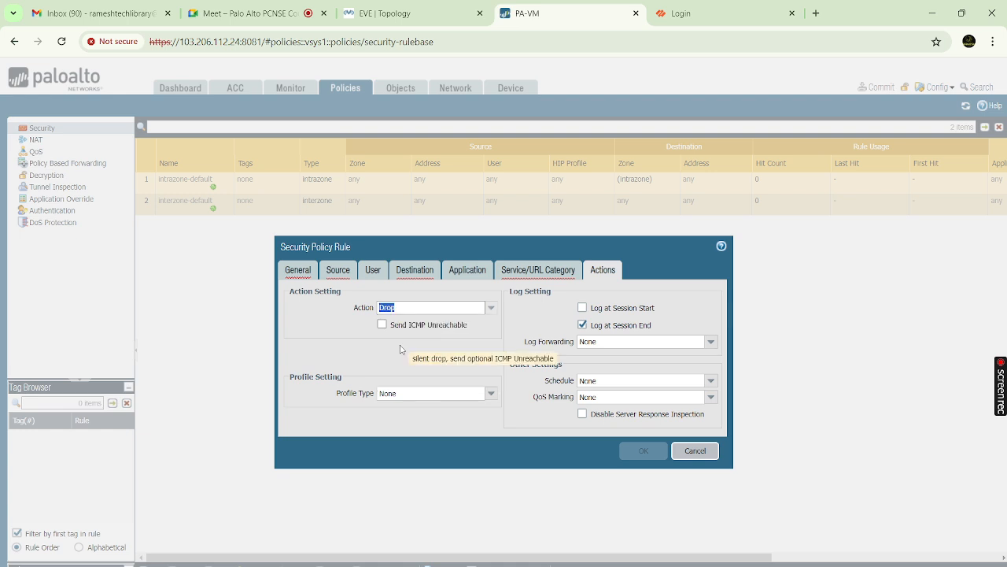
{"action": "left_click", "coordinate": [488, 310]}
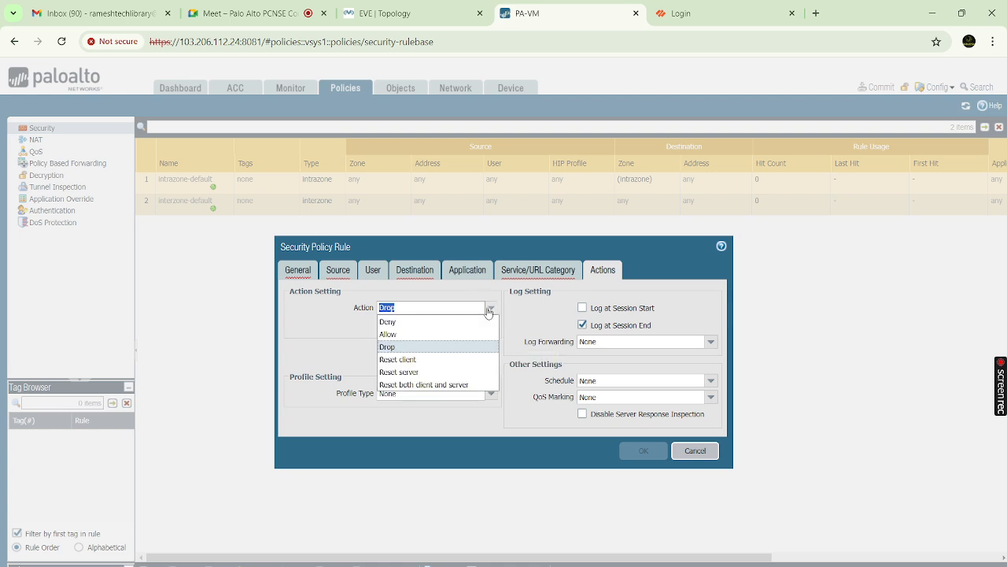
{"action": "left_click", "coordinate": [412, 321]}
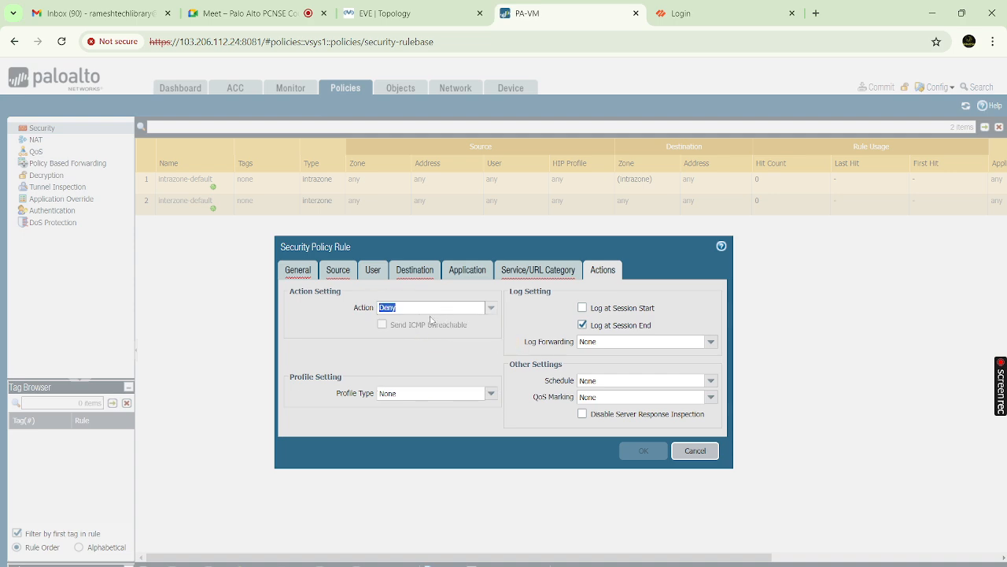
Cycle the rule action through Deny, Drop and Reset server
{"action": "left_click", "coordinate": [491, 310]}
{"action": "left_click", "coordinate": [399, 329]}
{"action": "left_click", "coordinate": [491, 307]}
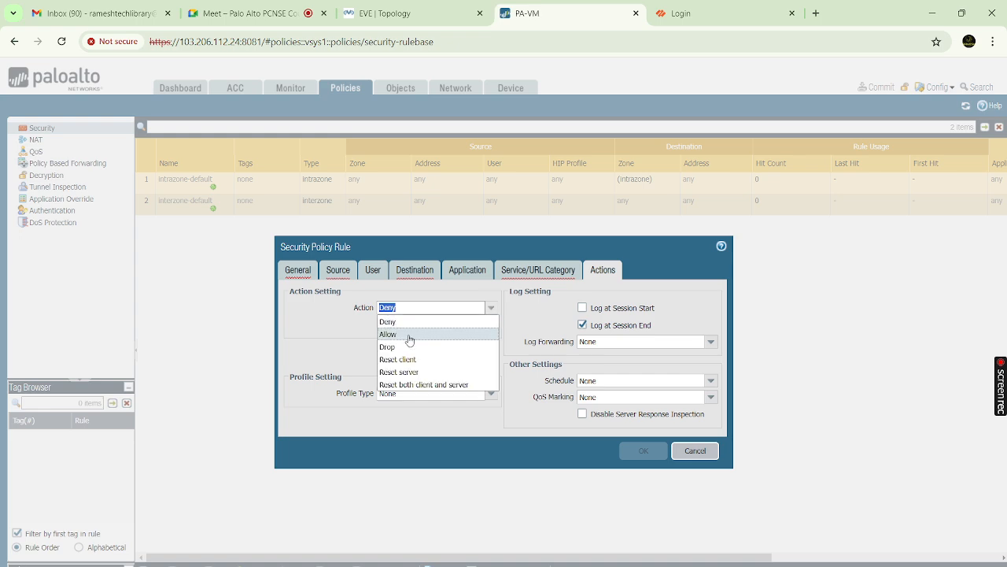
{"action": "left_click", "coordinate": [403, 348]}
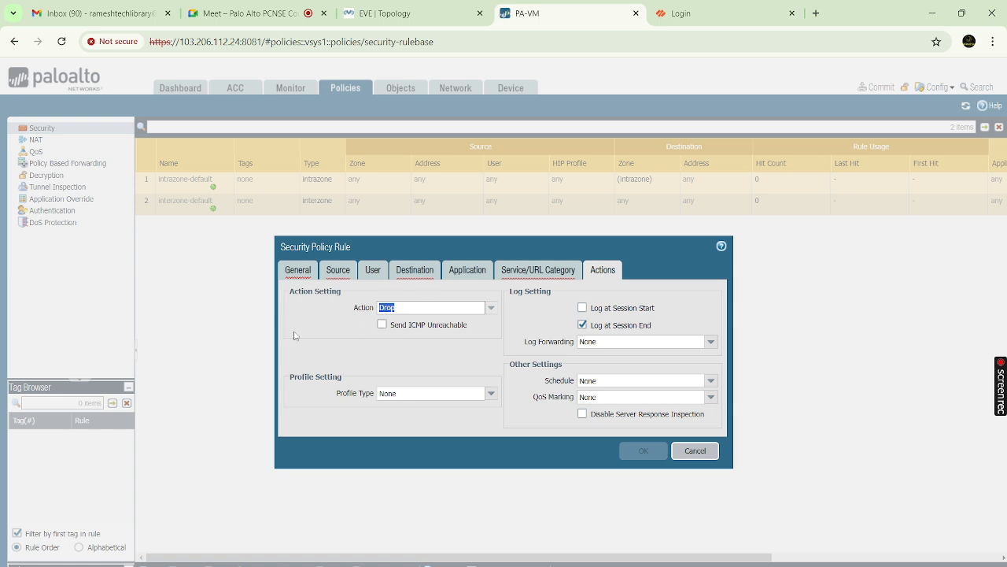
{"action": "left_click", "coordinate": [490, 308]}
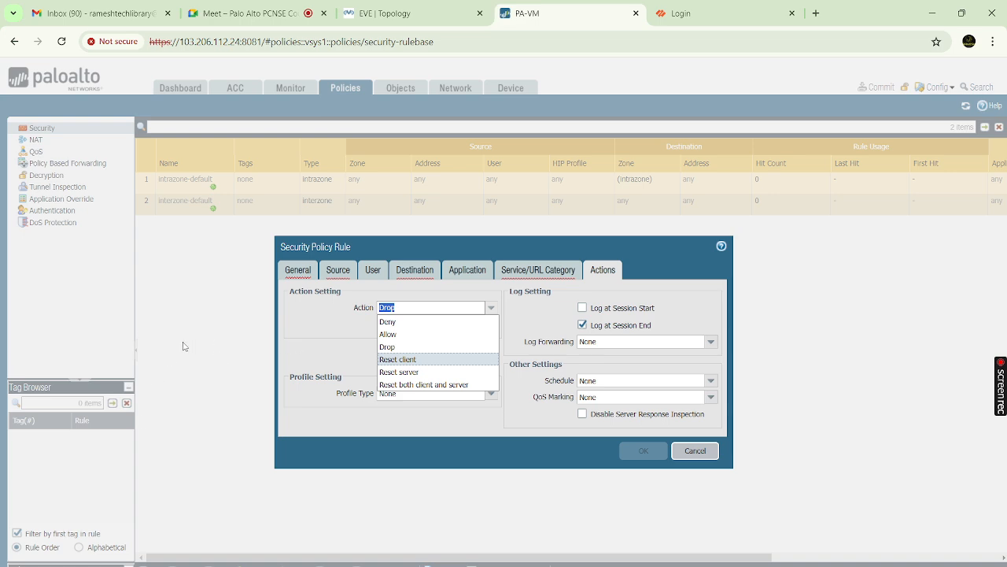
{"action": "left_click", "coordinate": [387, 373]}
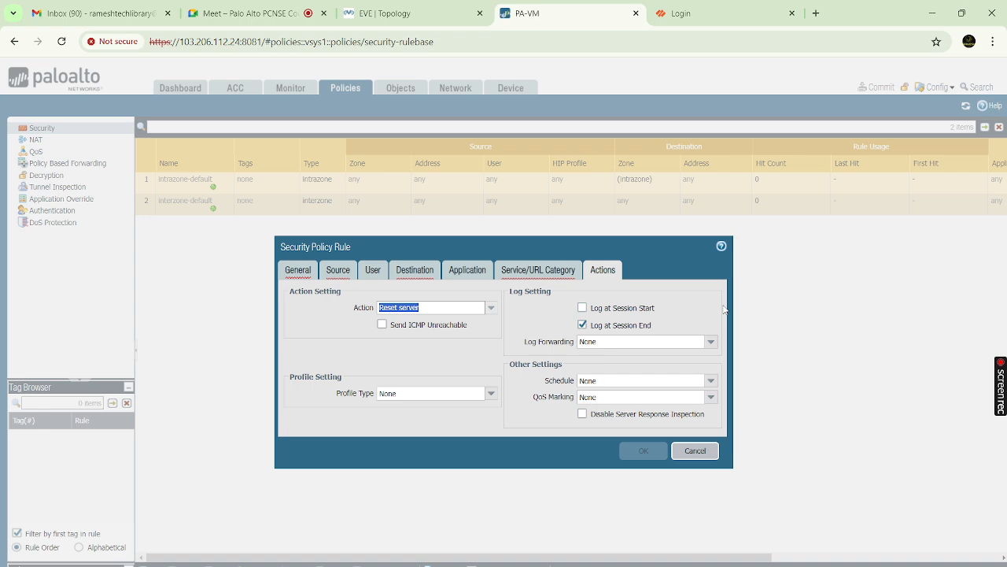
Set the action to Reset both client and server, enable Log at Session Start, then cancel the rule
{"action": "left_click", "coordinate": [491, 307]}
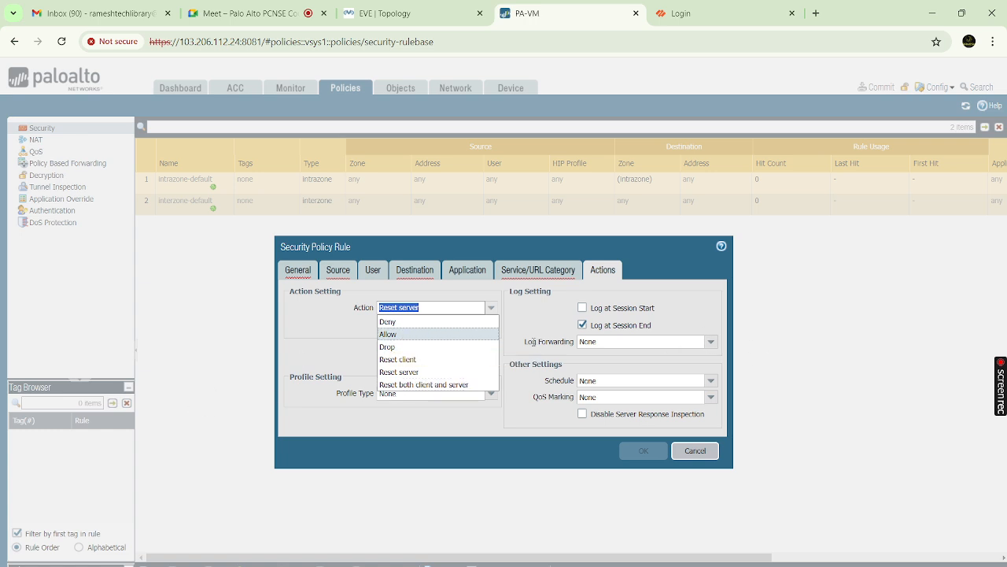
{"action": "left_click", "coordinate": [441, 385]}
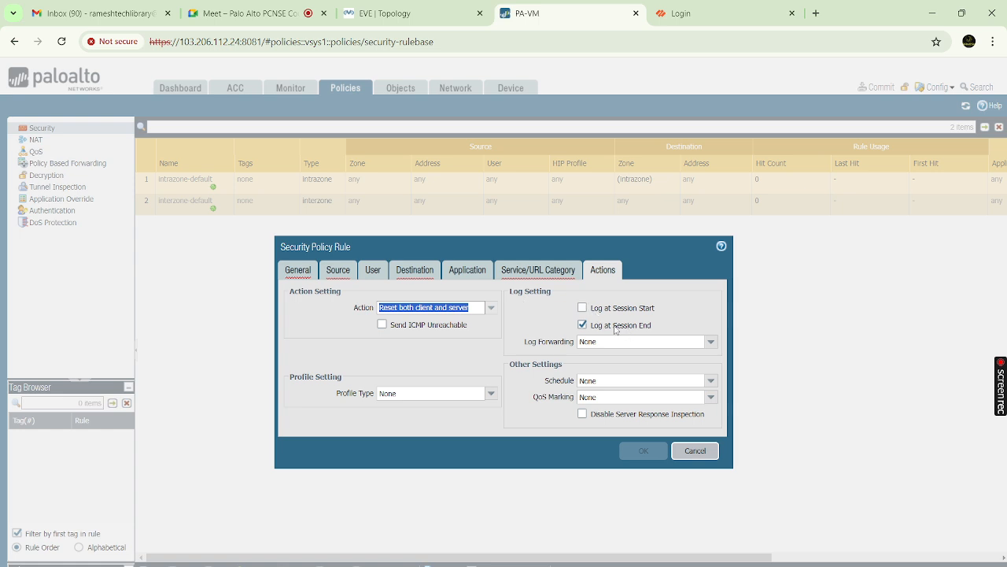
{"action": "left_click", "coordinate": [582, 308]}
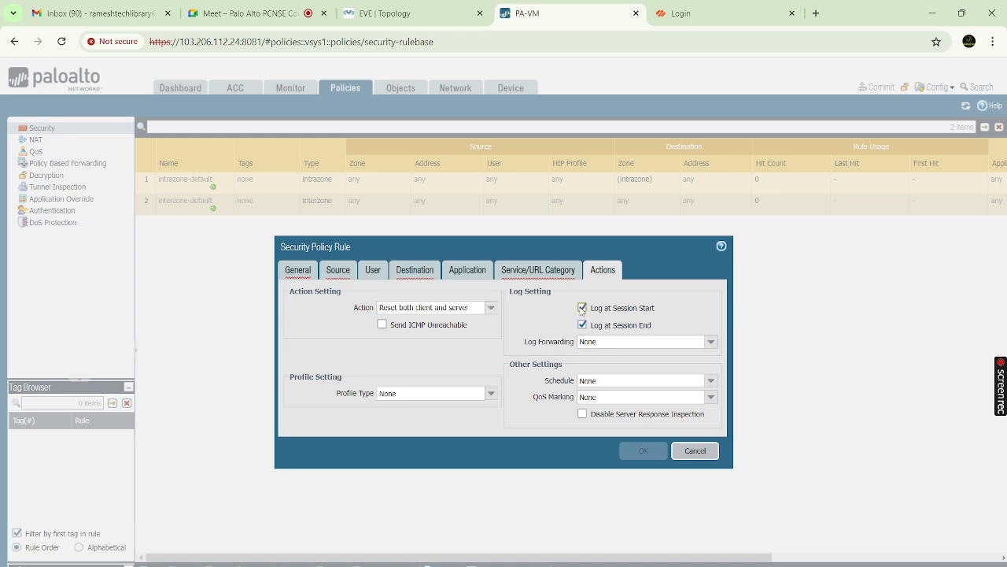
{"action": "left_click", "coordinate": [696, 451]}
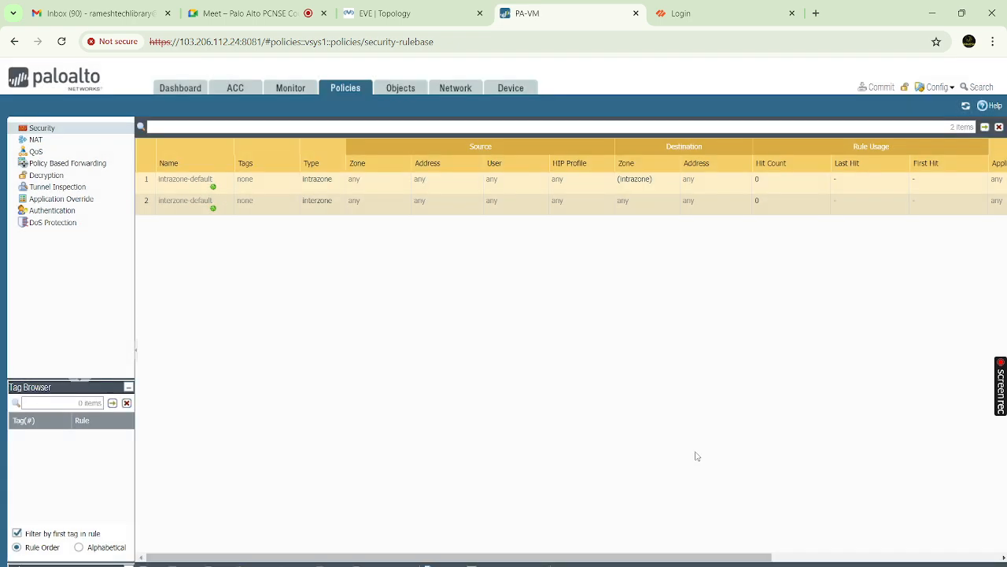
Glance at the traffic logs, then add a new security rule and highlight its Log Forwarding setting
{"action": "left_click", "coordinate": [288, 89]}
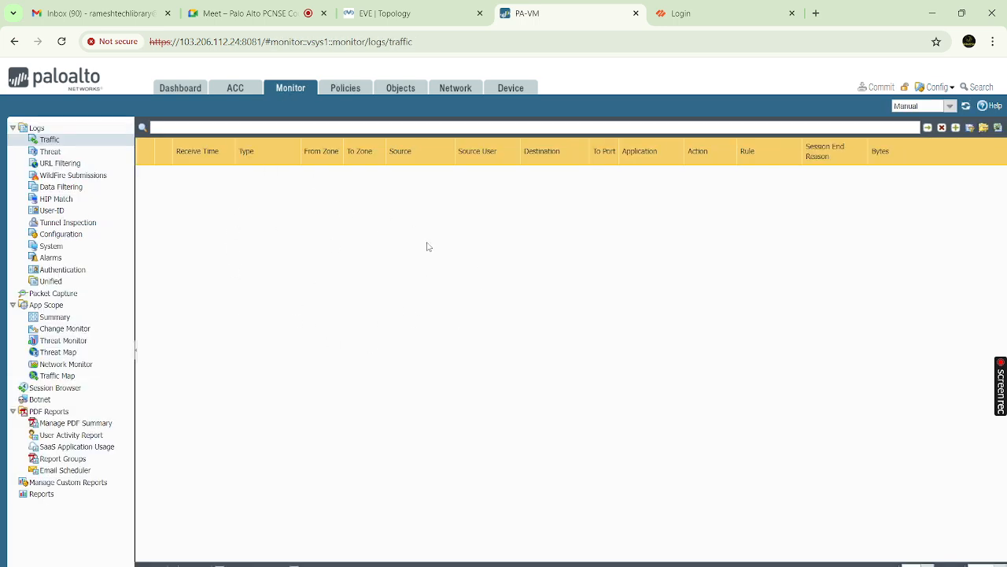
{"action": "left_click", "coordinate": [336, 87]}
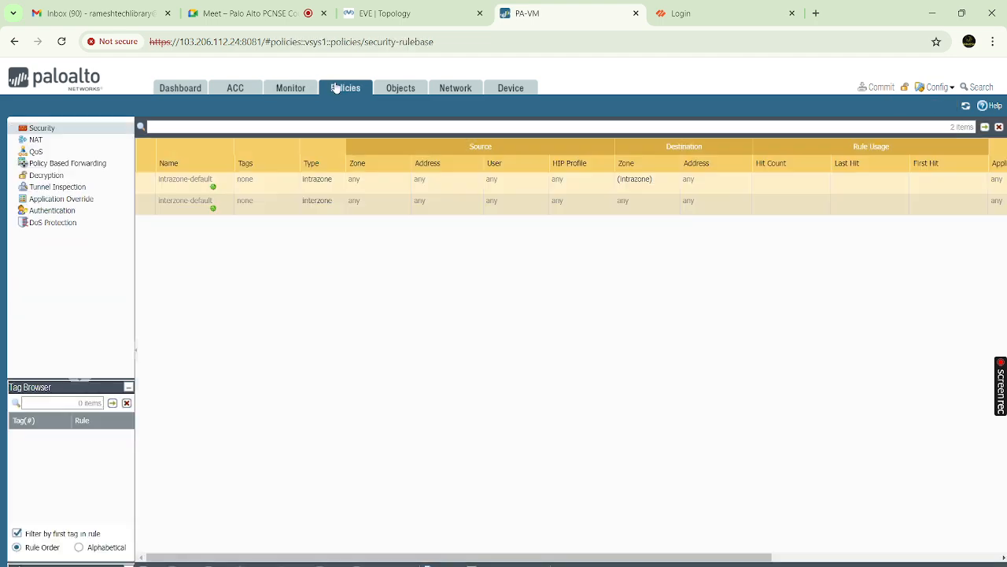
{"action": "left_click", "coordinate": [151, 561]}
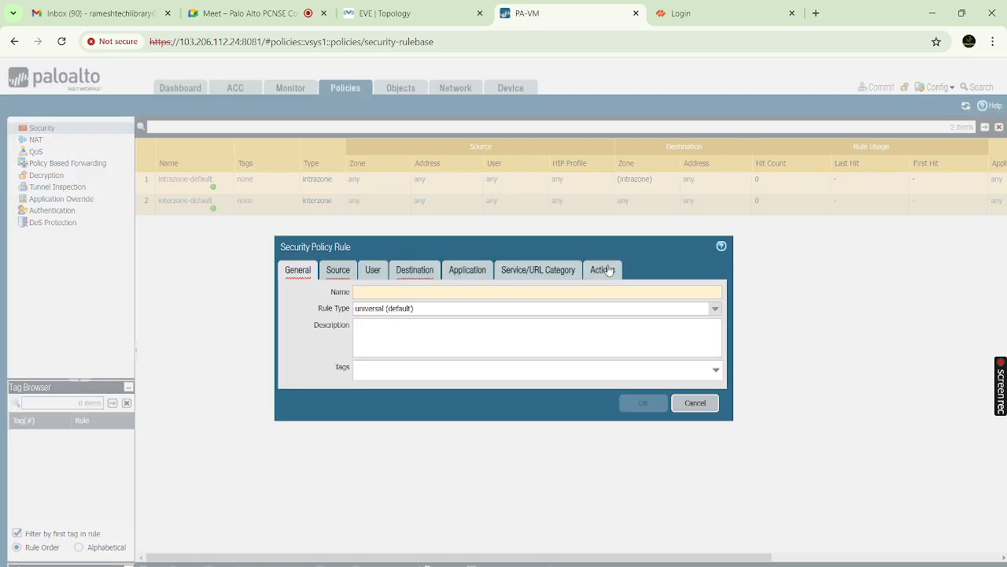
{"action": "left_click", "coordinate": [608, 269]}
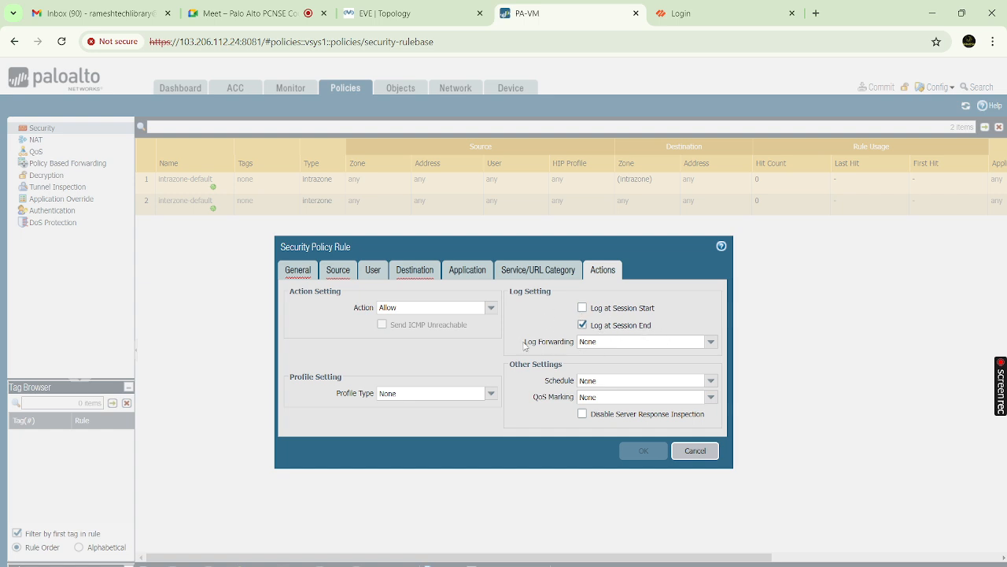
{"action": "left_click_drag", "start_coordinate": [525, 345], "coordinate": [574, 346]}
Highlight the Log Forwarding label repeatedly, then cancel the rule draft and view the traffic logs
{"action": "left_click", "coordinate": [562, 334]}
{"action": "left_click_drag", "start_coordinate": [526, 346], "coordinate": [578, 347]}
{"action": "left_click", "coordinate": [544, 325]}
{"action": "left_click_drag", "start_coordinate": [525, 344], "coordinate": [575, 343]}
{"action": "left_click", "coordinate": [693, 451]}
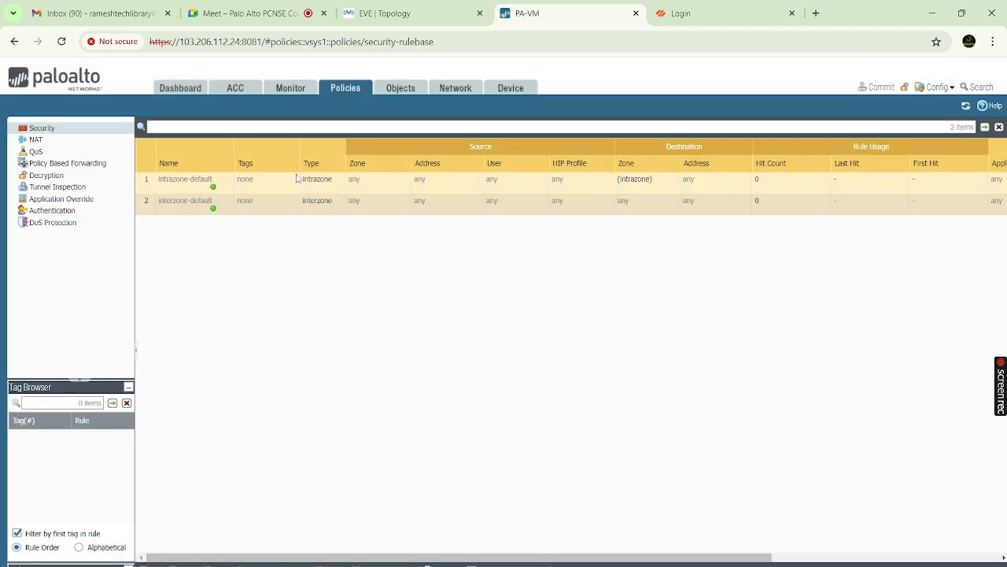
{"action": "left_click", "coordinate": [295, 90]}
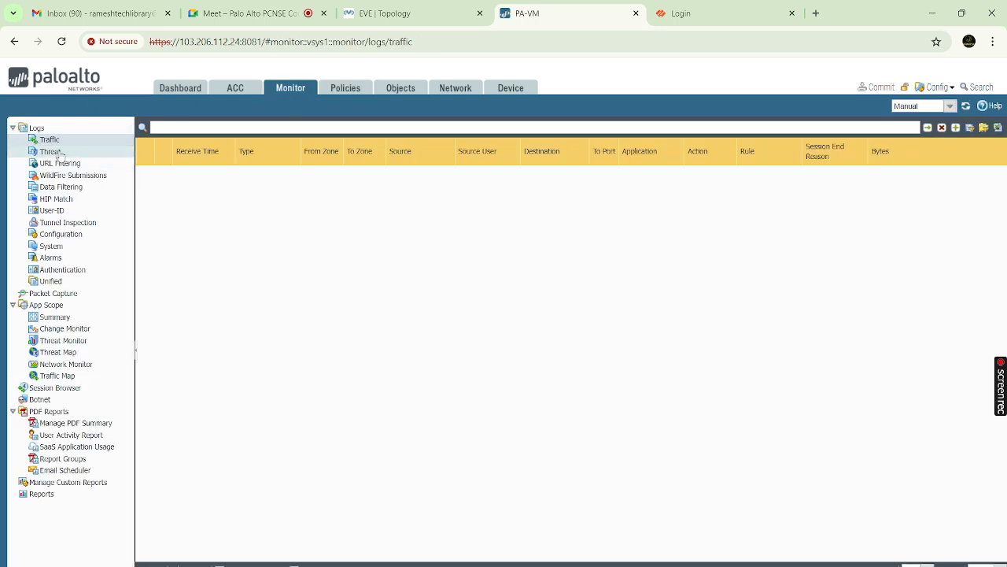
{"action": "left_click", "coordinate": [55, 153]}
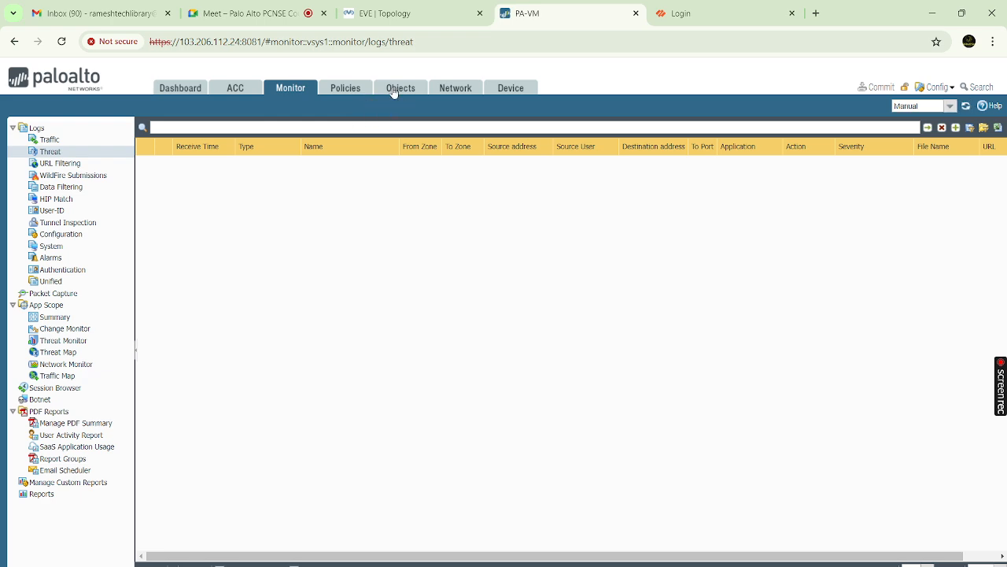
{"action": "left_click", "coordinate": [349, 93]}
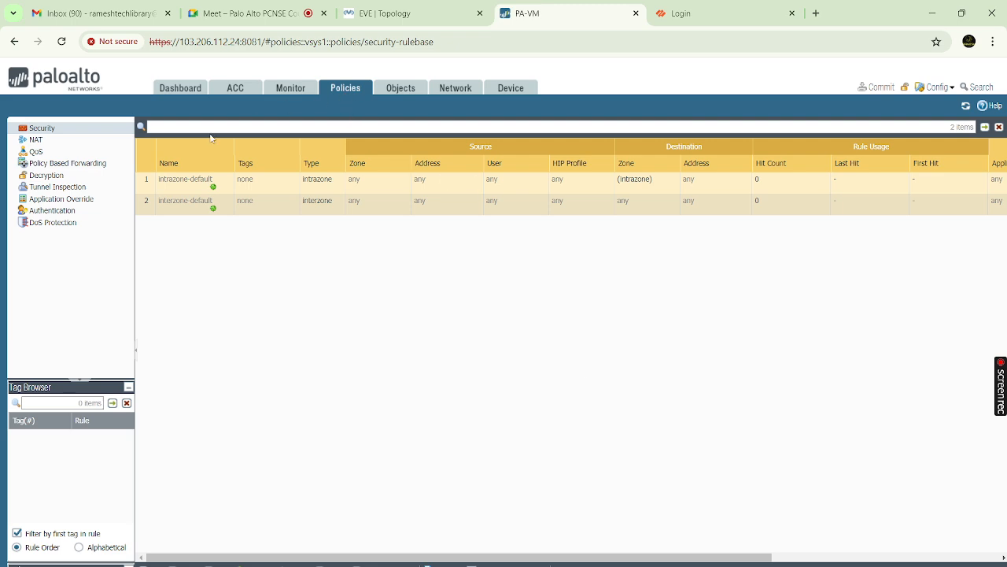
Add a new security rule and inspect its Schedule and QoS Marking options in Actions
{"action": "left_click", "coordinate": [148, 564]}
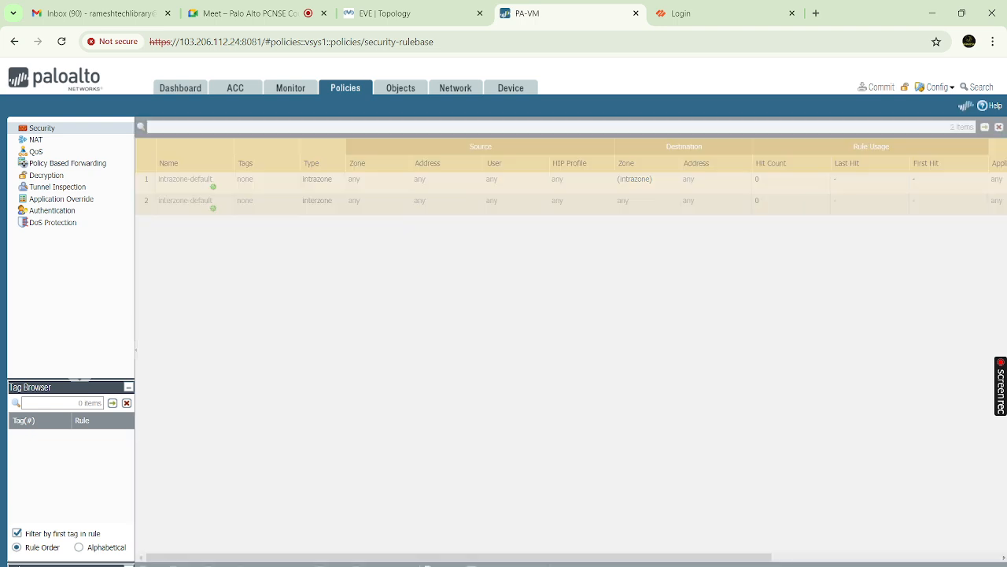
{"action": "left_click", "coordinate": [602, 272]}
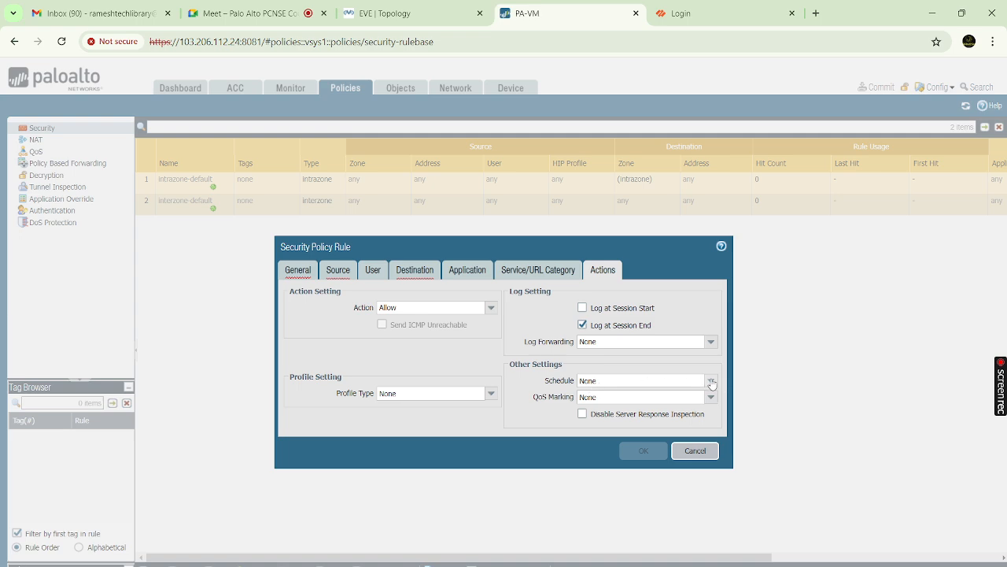
{"action": "left_click", "coordinate": [710, 381]}
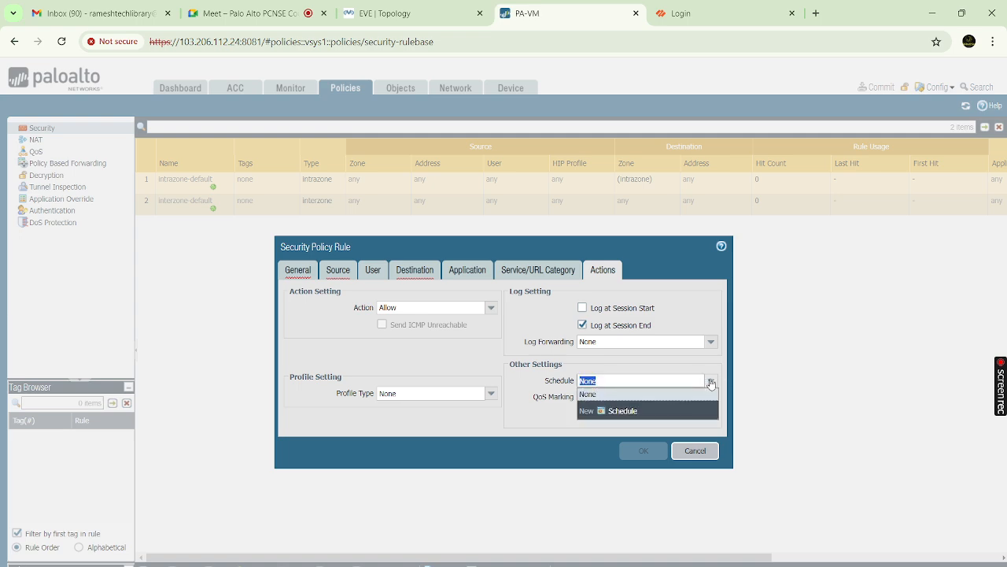
{"action": "left_click", "coordinate": [538, 402]}
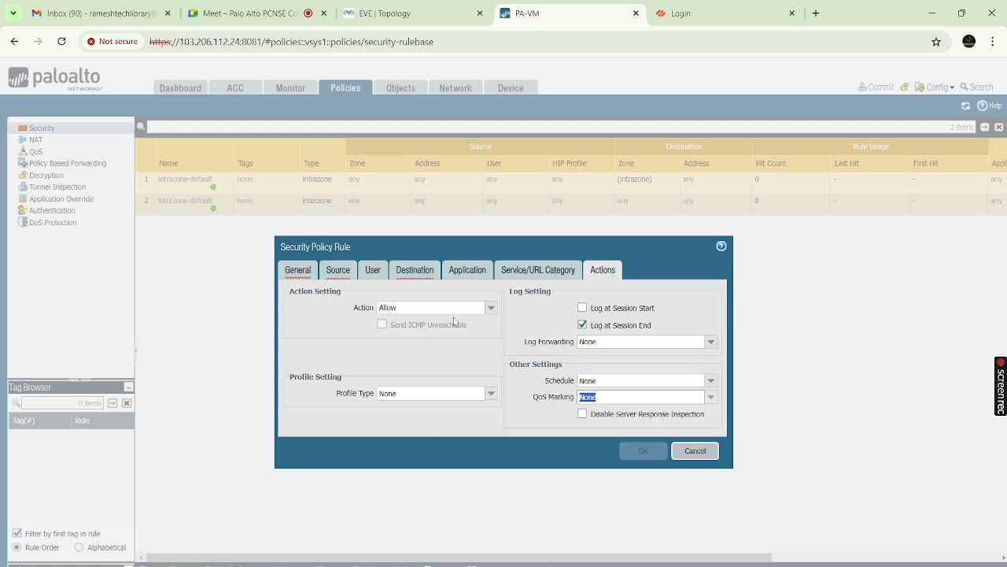
Review the General, Source and Destination settings, then add an entry under Application
{"action": "left_click", "coordinate": [299, 271]}
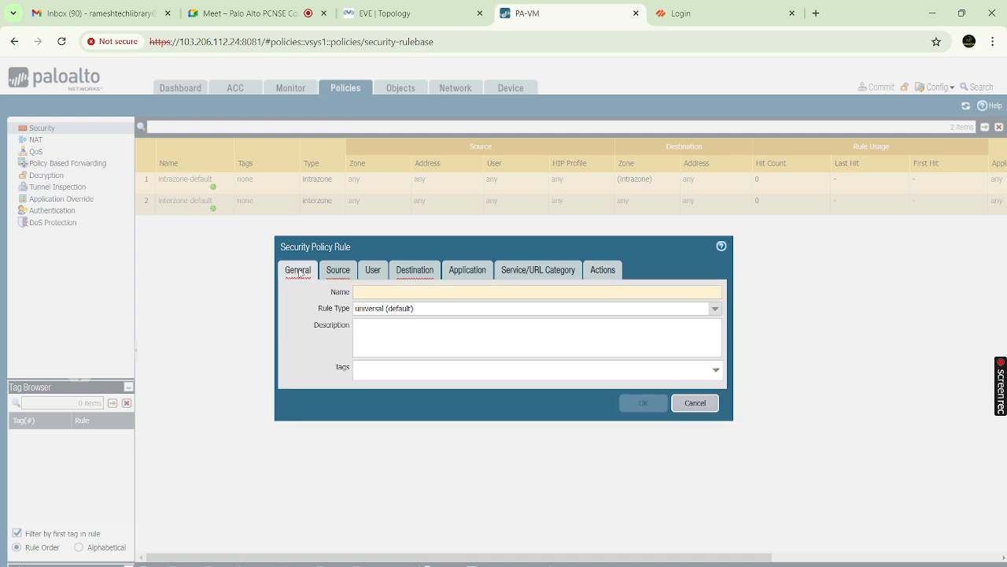
{"action": "left_click", "coordinate": [343, 272]}
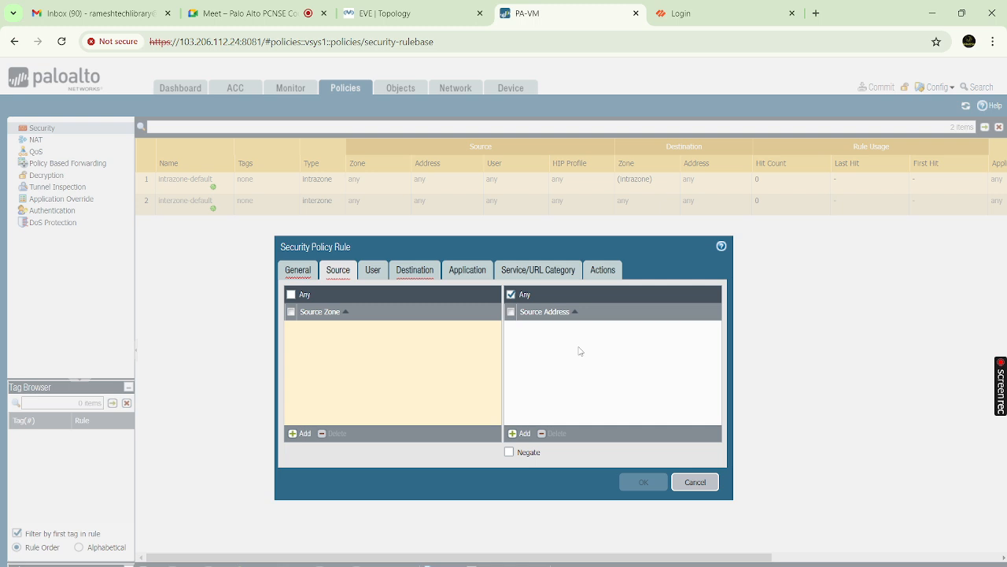
{"action": "left_click", "coordinate": [405, 271]}
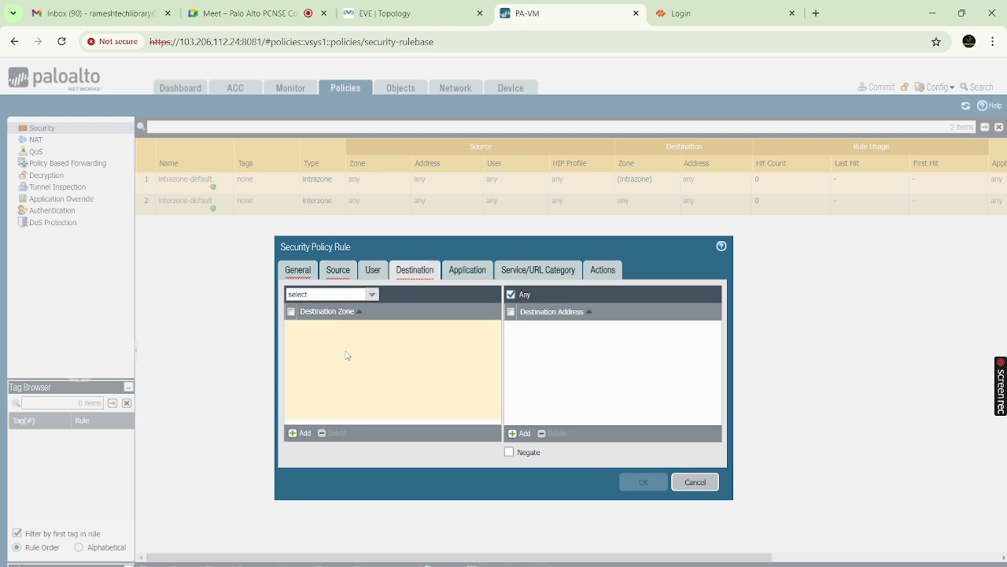
{"action": "left_click", "coordinate": [471, 274]}
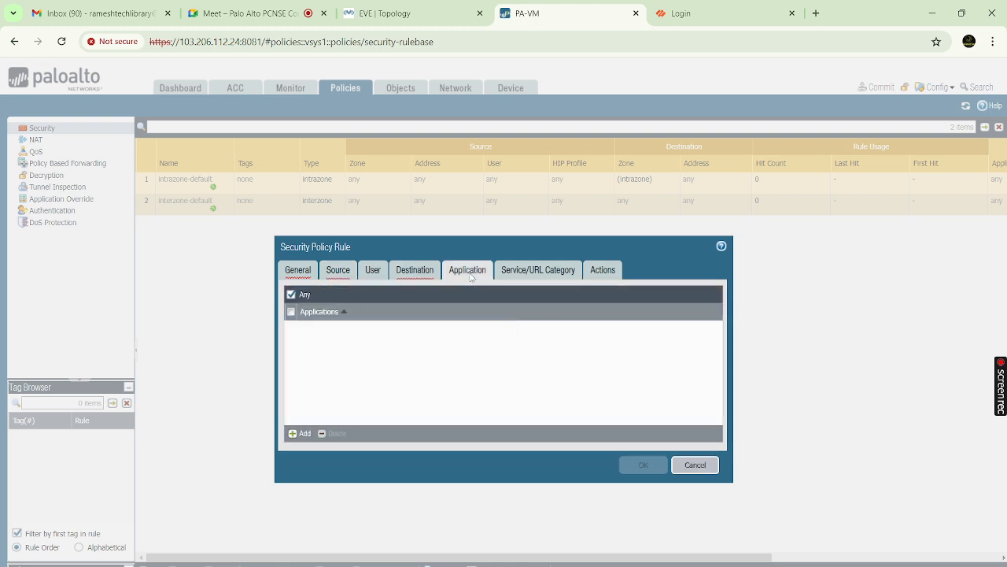
{"action": "left_click", "coordinate": [301, 433]}
Filter applications by 'google', scroll the matches, then clear the filter and close the list unchosen
{"action": "type", "text": "google"}
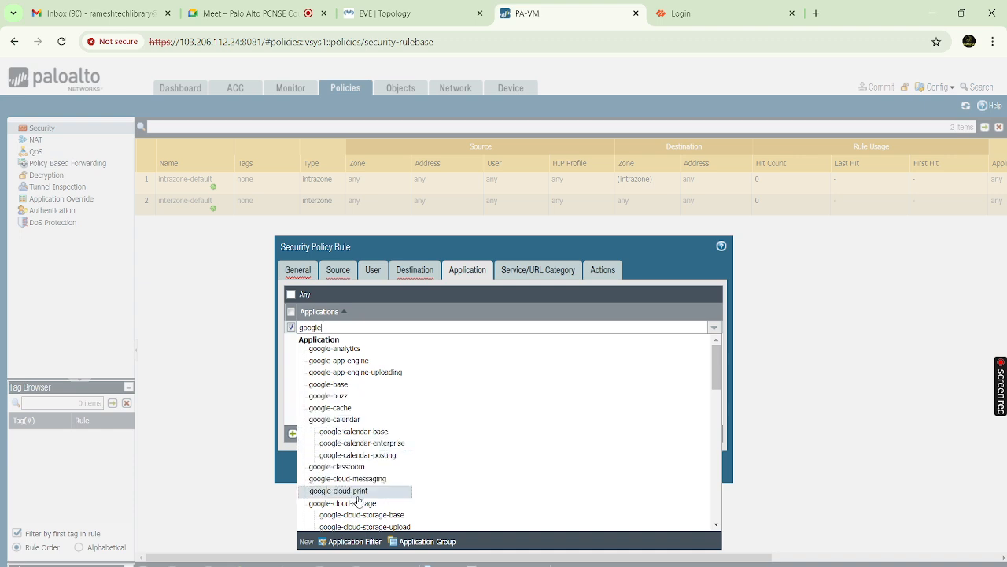
{"action": "scroll", "coordinate": [346, 441], "scroll_direction": "down", "scroll_amount": 2}
{"action": "scroll", "coordinate": [346, 441], "scroll_direction": "down", "scroll_amount": 2}
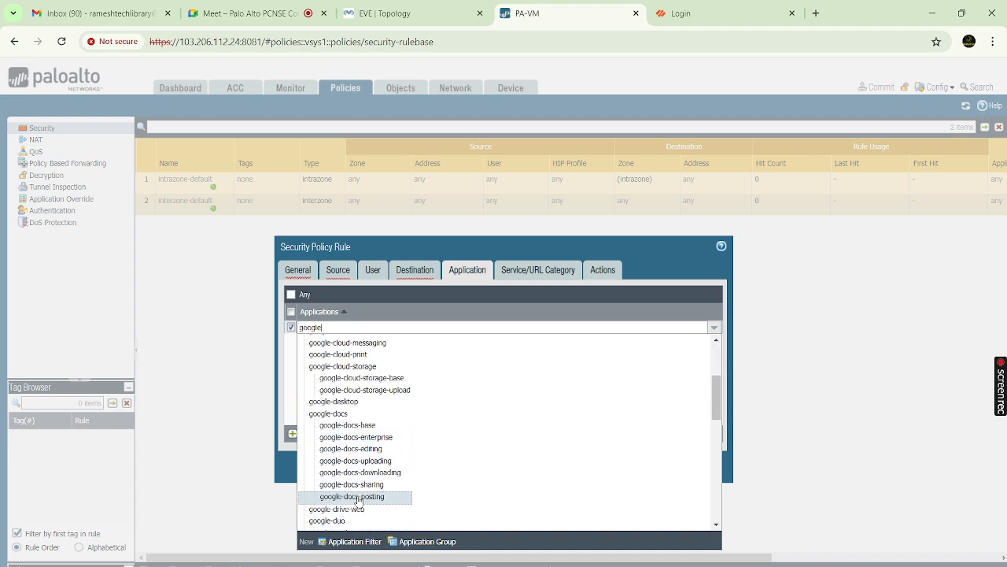
{"action": "scroll", "coordinate": [364, 475], "scroll_direction": "down", "scroll_amount": 2}
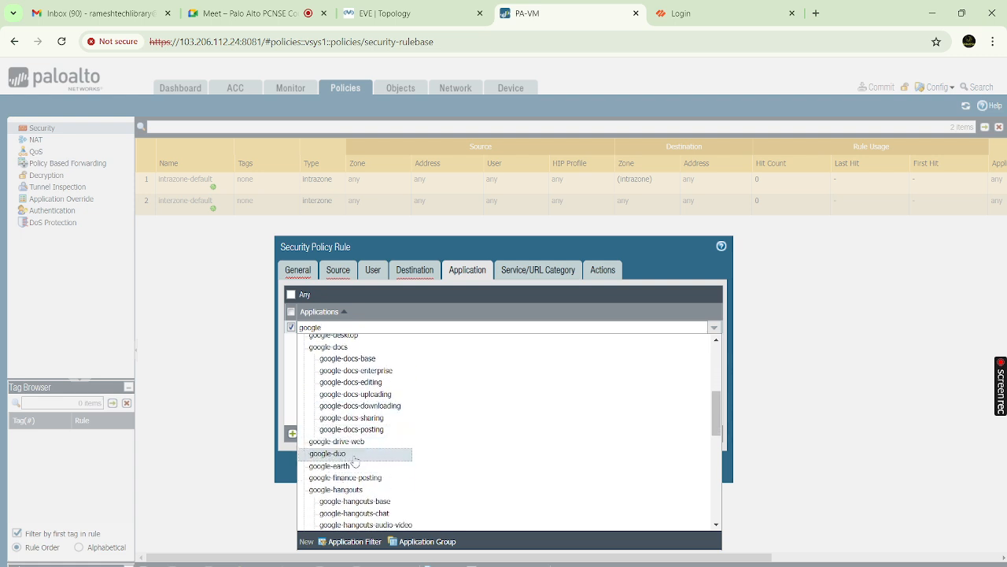
{"action": "scroll", "coordinate": [369, 440], "scroll_direction": "down", "scroll_amount": 3}
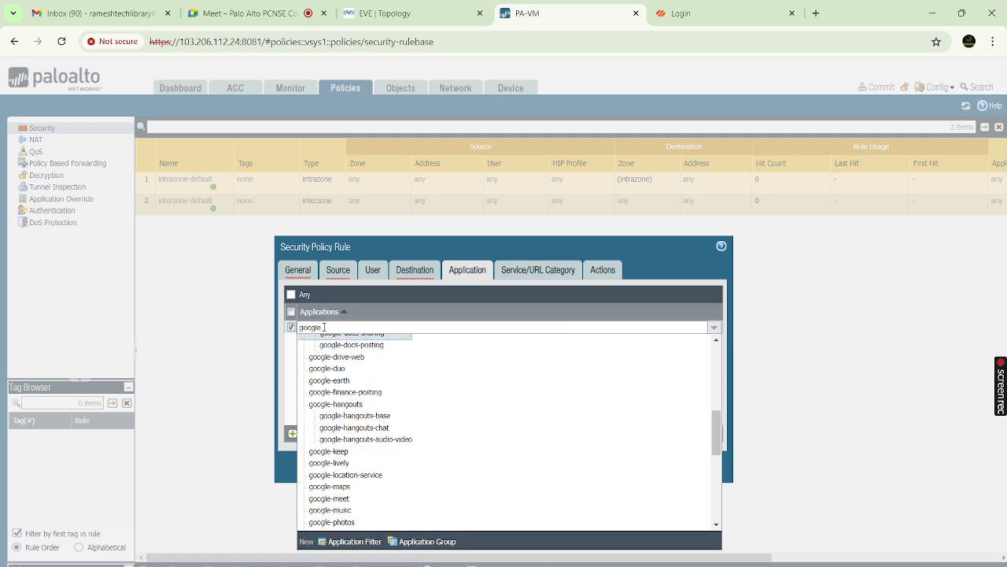
{"action": "key", "text": "BackSpace"}
{"action": "key", "text": "BackSpace"}
{"action": "key", "text": "BackSpace"}
{"action": "key", "text": "BackSpace"}
{"action": "key", "text": "BackSpace"}
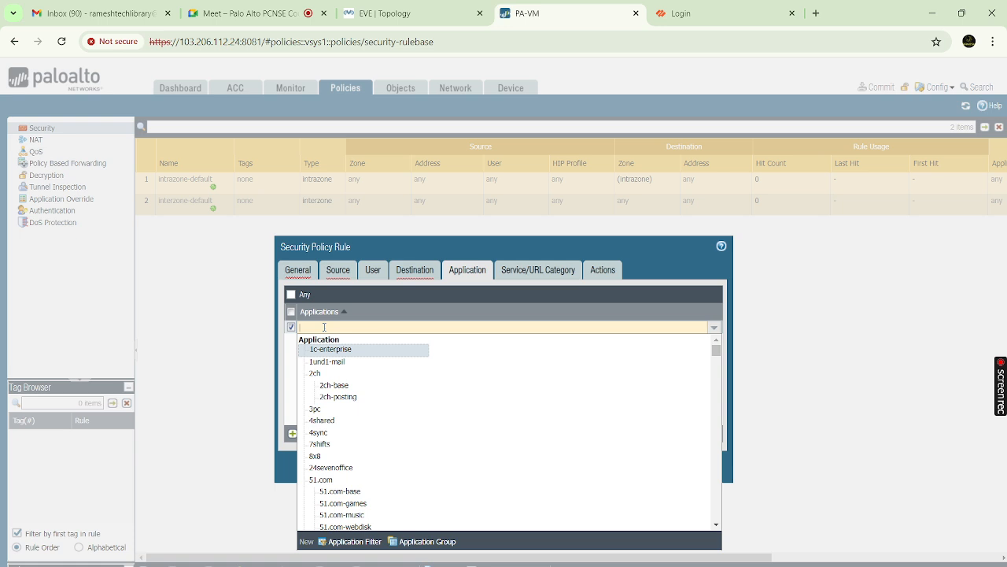
{"action": "left_click", "coordinate": [771, 308]}
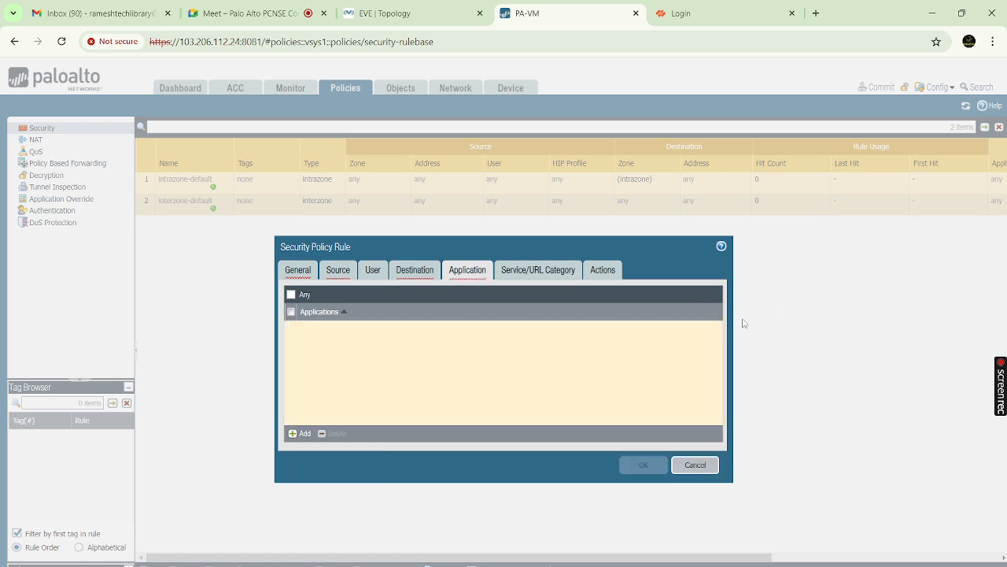
Cancel the unfinished rule, add a new one, and view its Source settings with address Any
{"action": "left_click", "coordinate": [693, 466]}
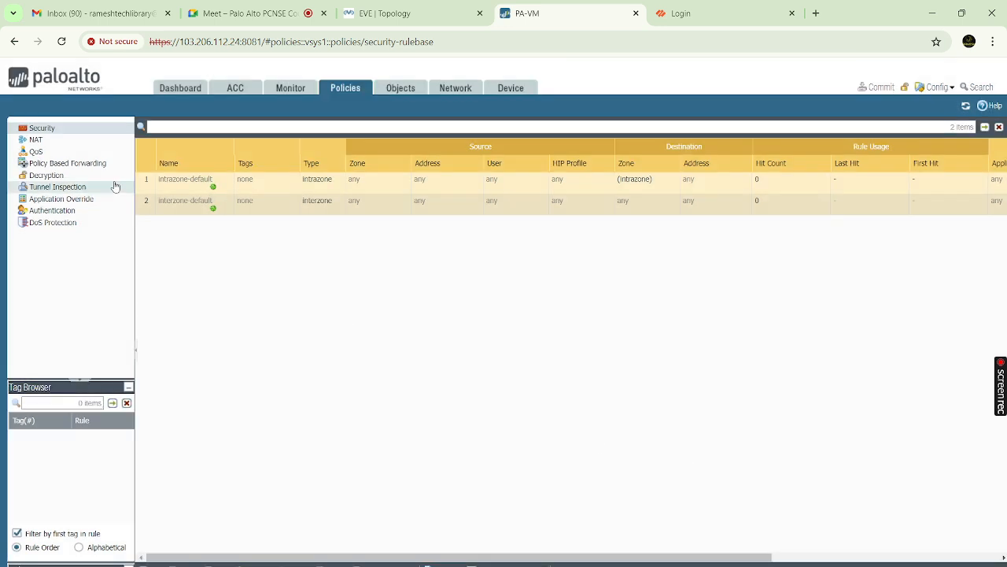
{"action": "left_click", "coordinate": [150, 564]}
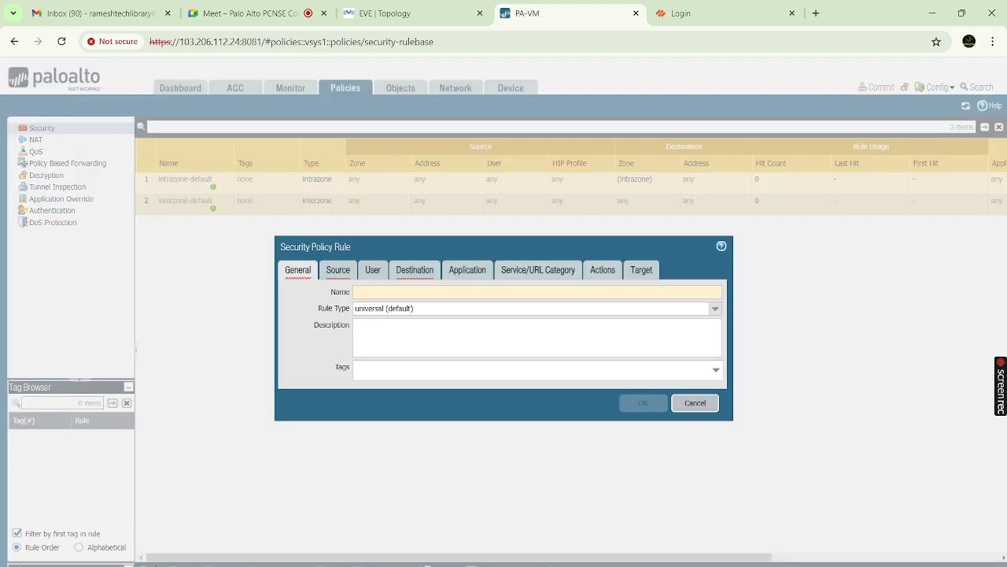
{"action": "left_click", "coordinate": [337, 270]}
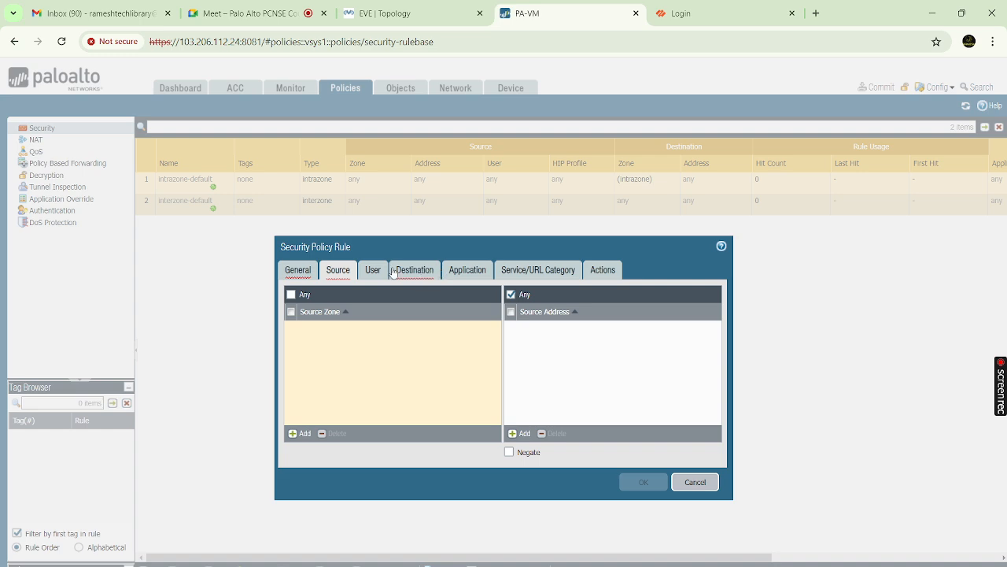
Add facebook as the draft rule's application, then cancel the rule without saving
{"action": "left_click", "coordinate": [395, 272]}
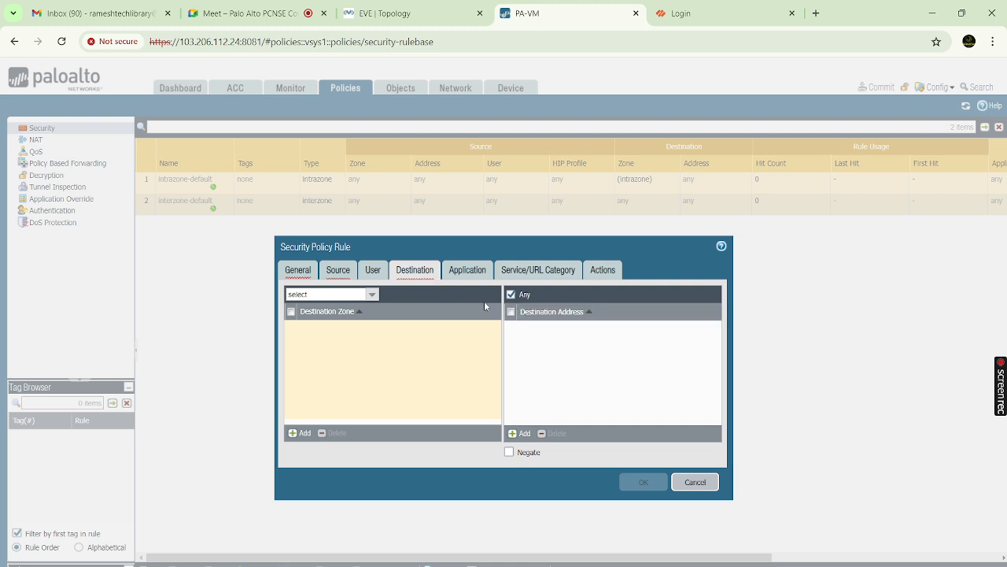
{"action": "left_click", "coordinate": [472, 273]}
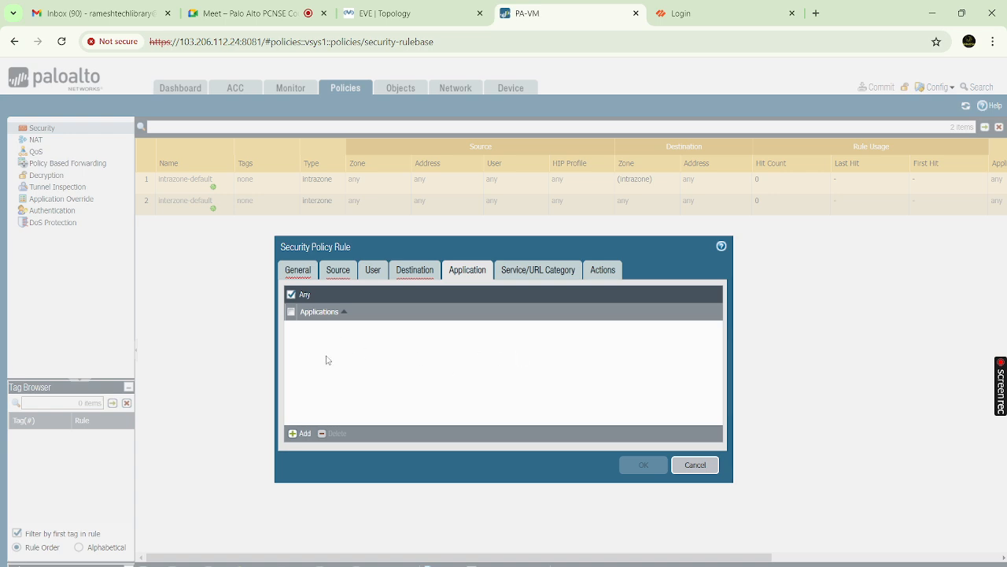
{"action": "left_click", "coordinate": [303, 434]}
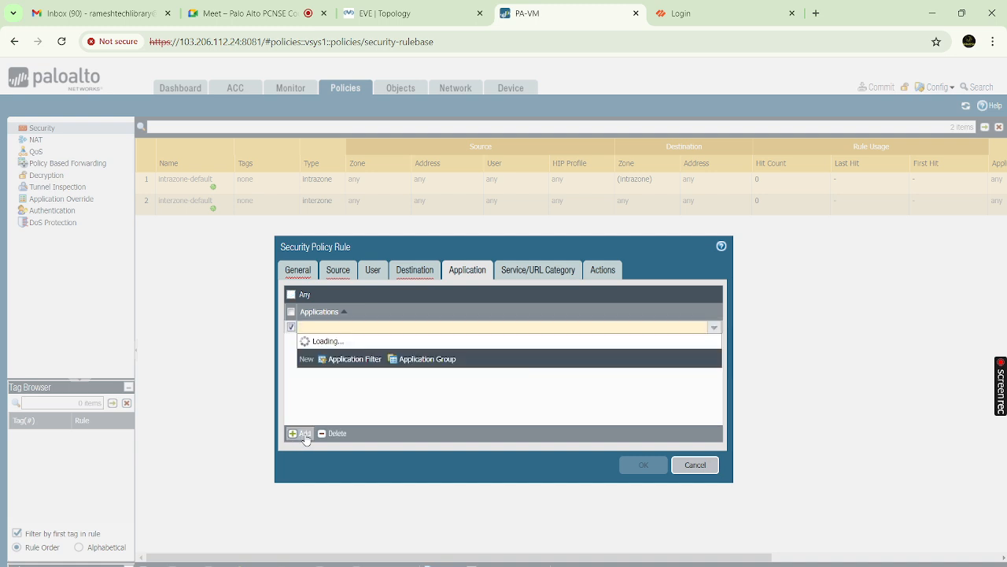
{"action": "type", "text": "faceboo"}
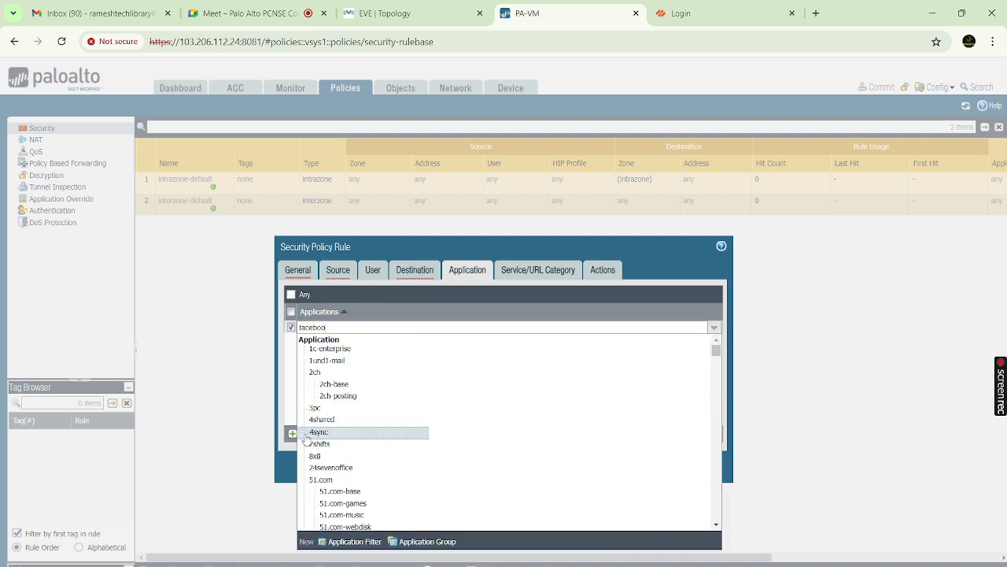
{"action": "type", "text": "k"}
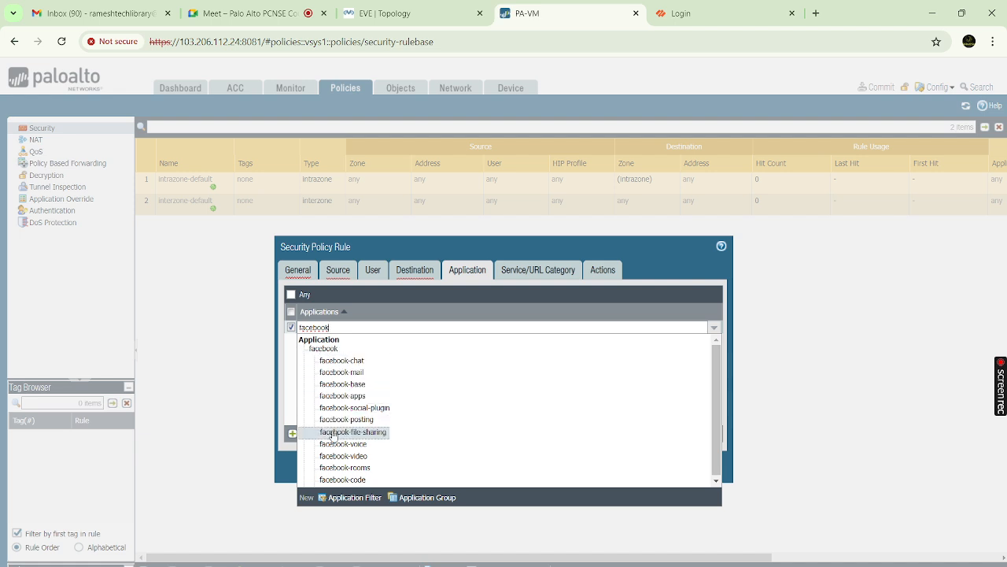
{"action": "left_click", "coordinate": [290, 359]}
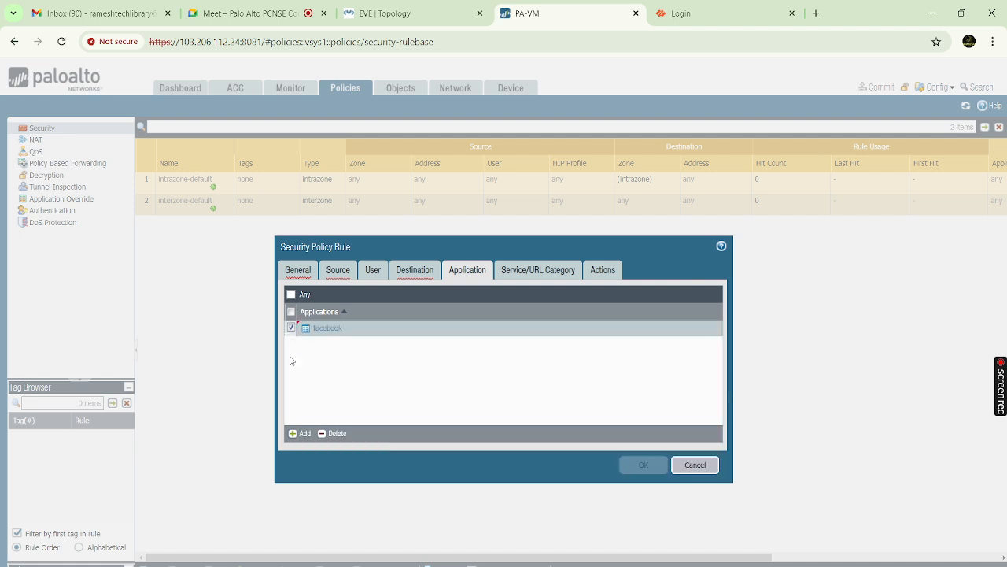
{"action": "left_click", "coordinate": [695, 465]}
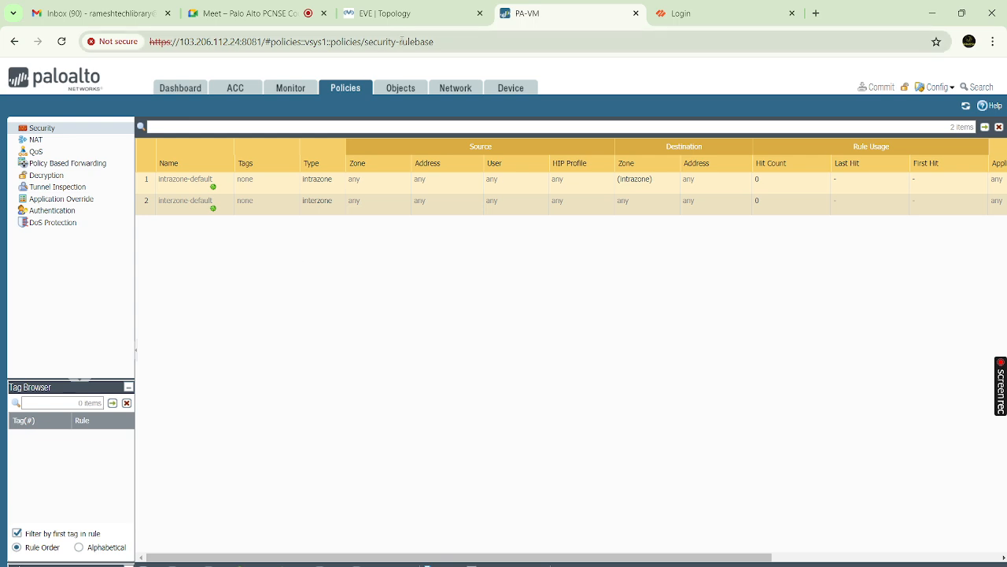
{"action": "left_click", "coordinate": [398, 91]}
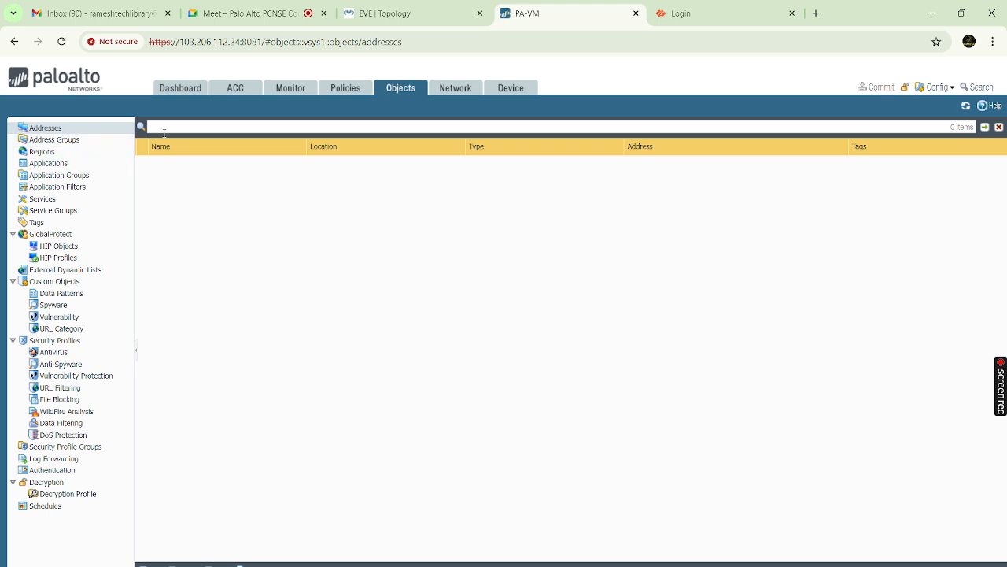
{"action": "left_click", "coordinate": [346, 89]}
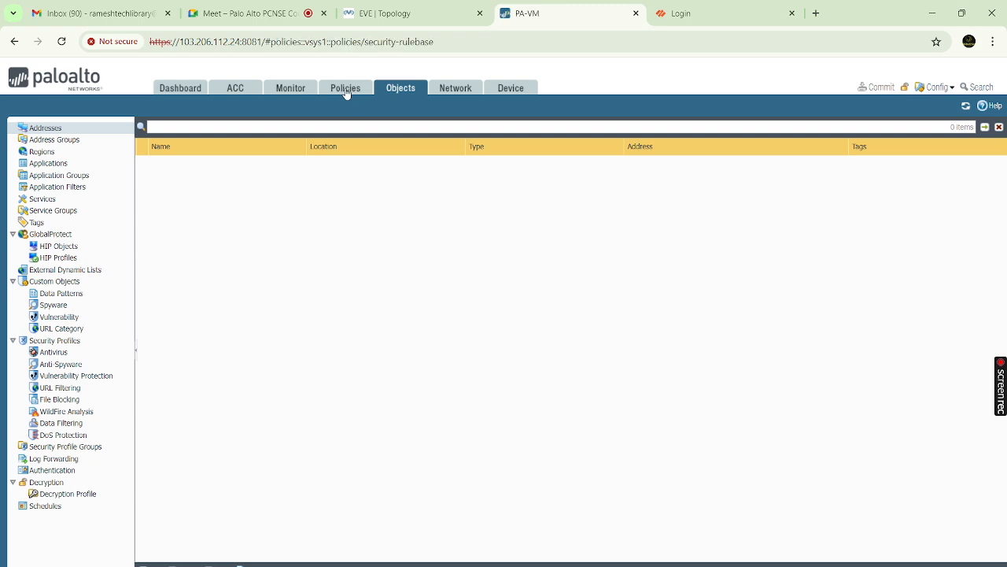
{"action": "left_click", "coordinate": [401, 89]}
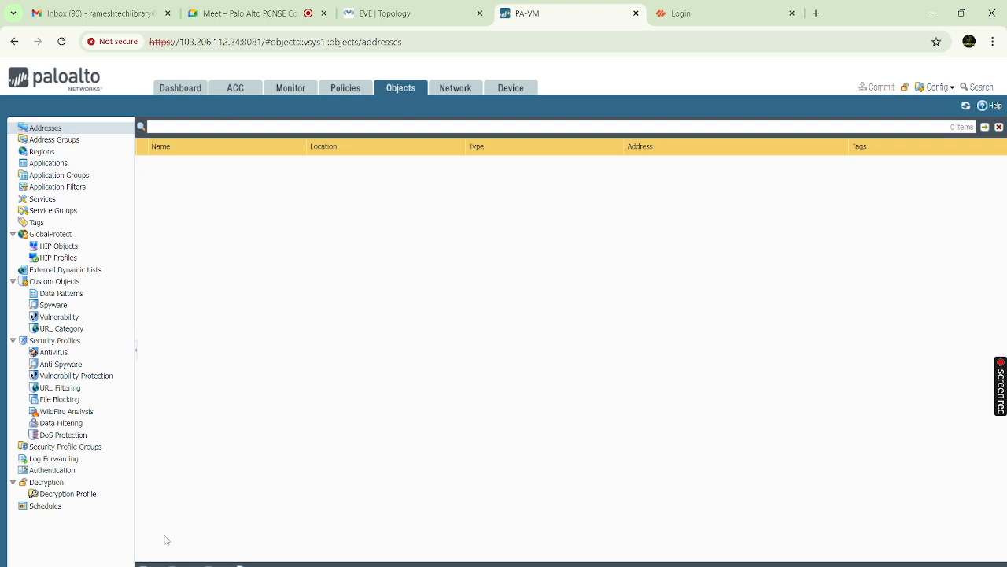
{"action": "left_click", "coordinate": [151, 565]}
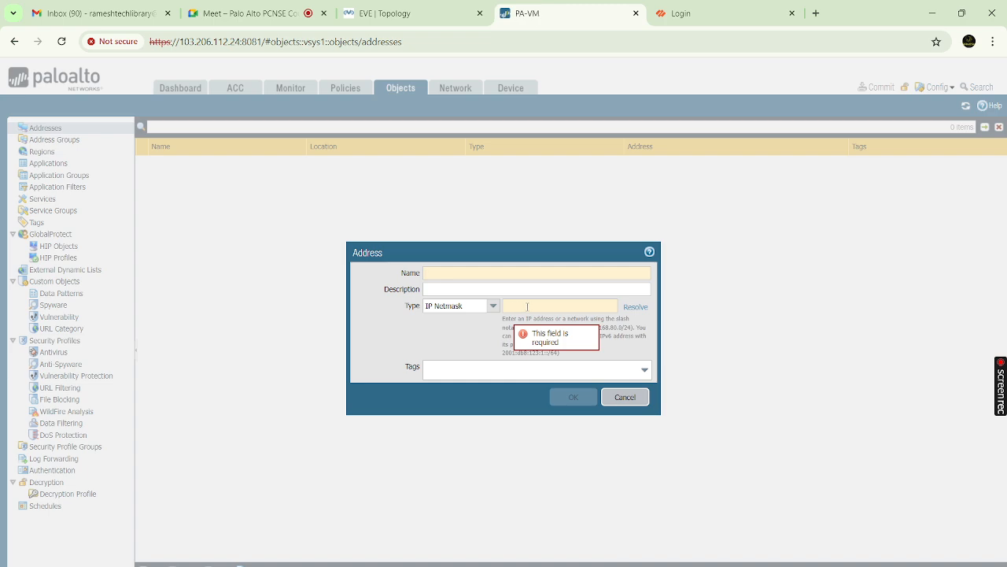
{"action": "left_click", "coordinate": [637, 399]}
{"action": "left_click", "coordinate": [350, 91]}
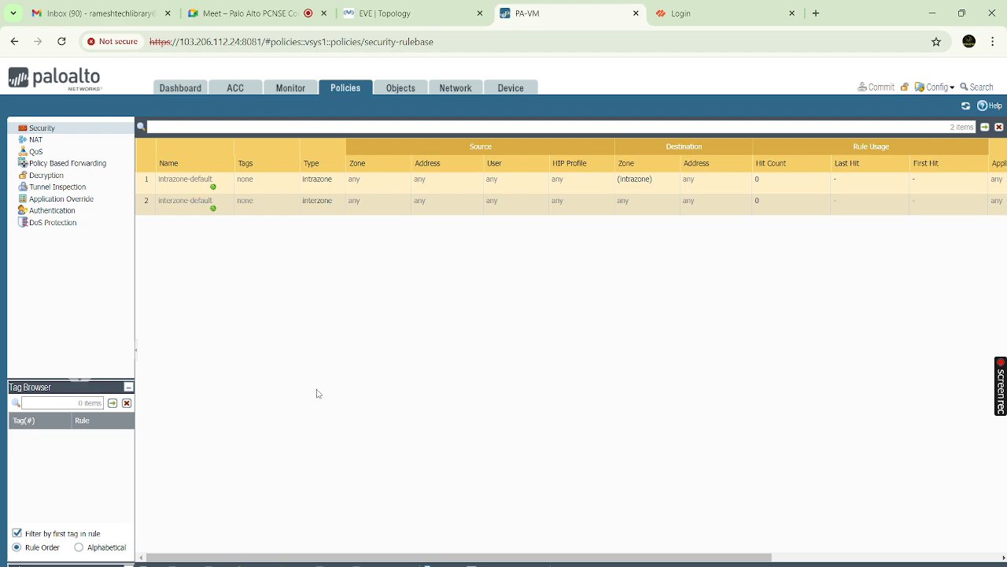
Toggle between the Security rulebase and Objects > Addresses, then switch to the Google Meet tab
{"action": "left_click", "coordinate": [406, 93]}
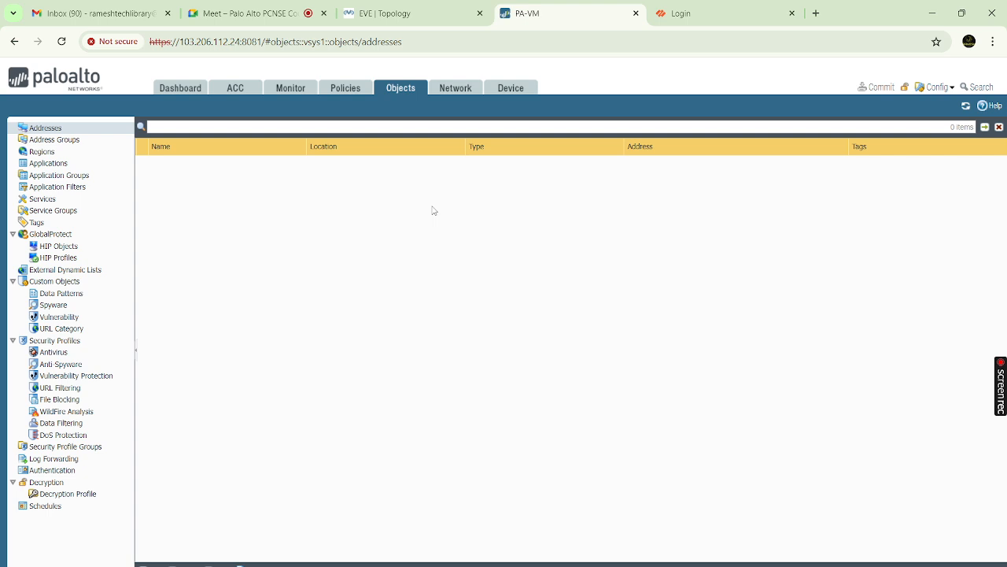
{"action": "left_click", "coordinate": [353, 91]}
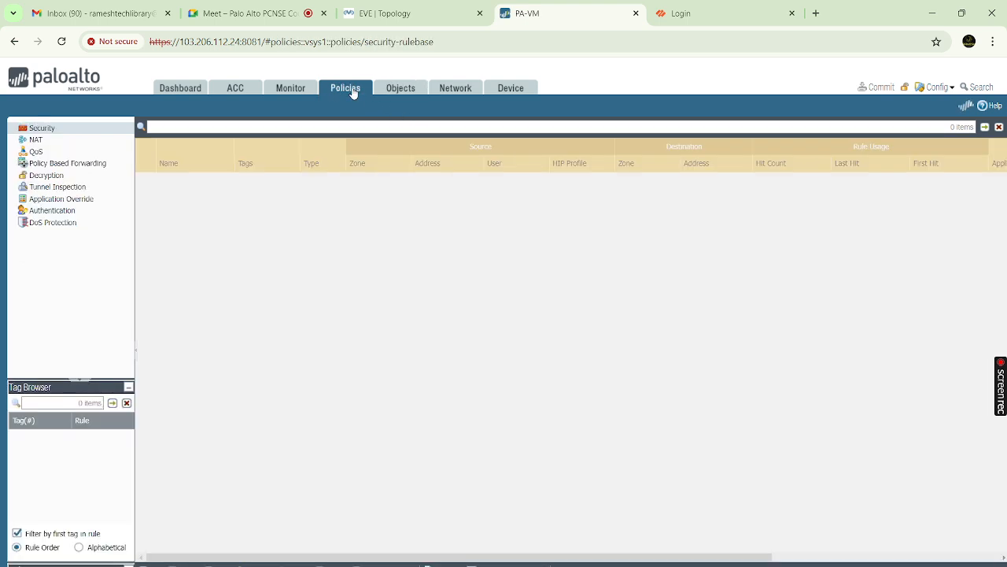
{"action": "left_click", "coordinate": [401, 89]}
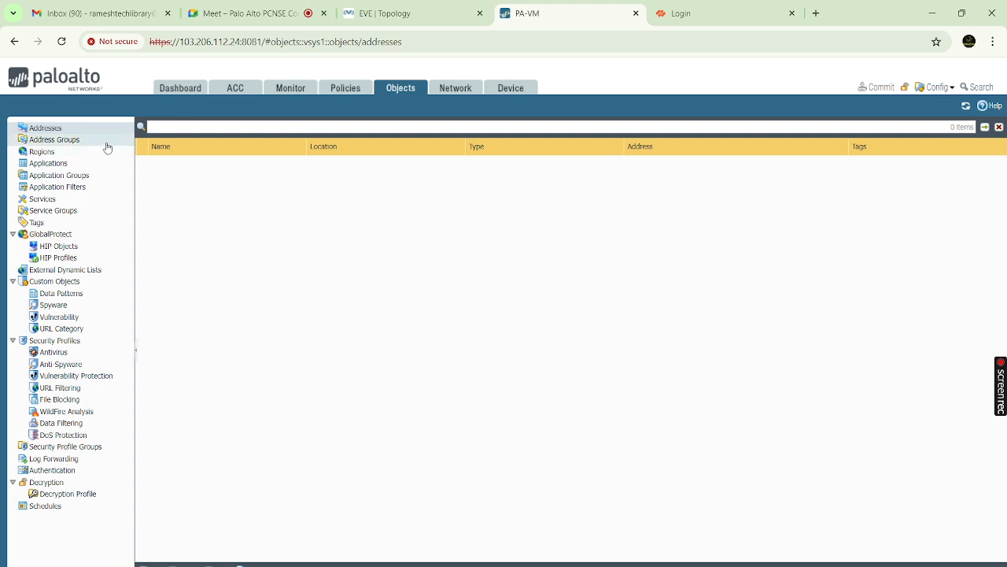
{"action": "left_click", "coordinate": [350, 91]}
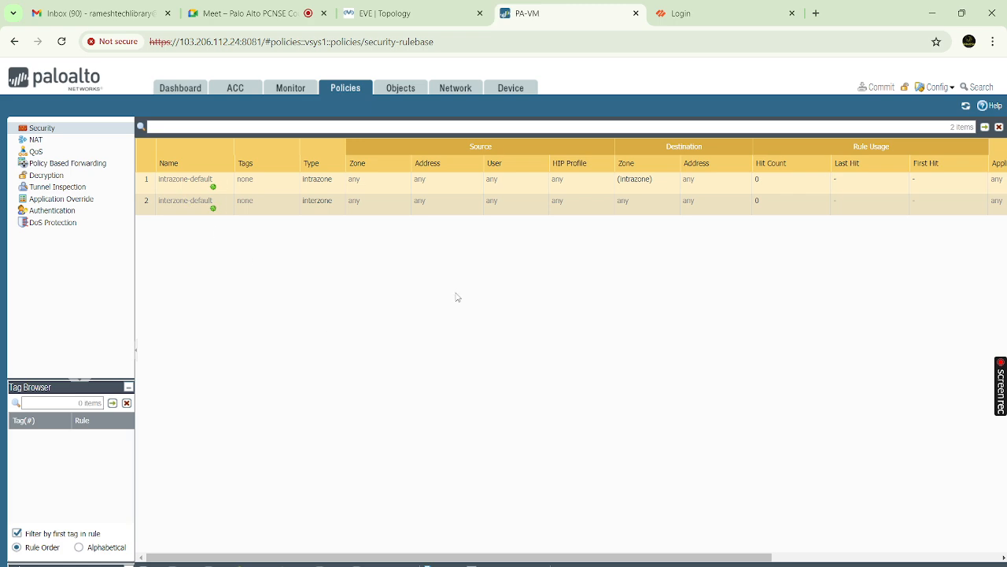
{"action": "left_click", "coordinate": [401, 89]}
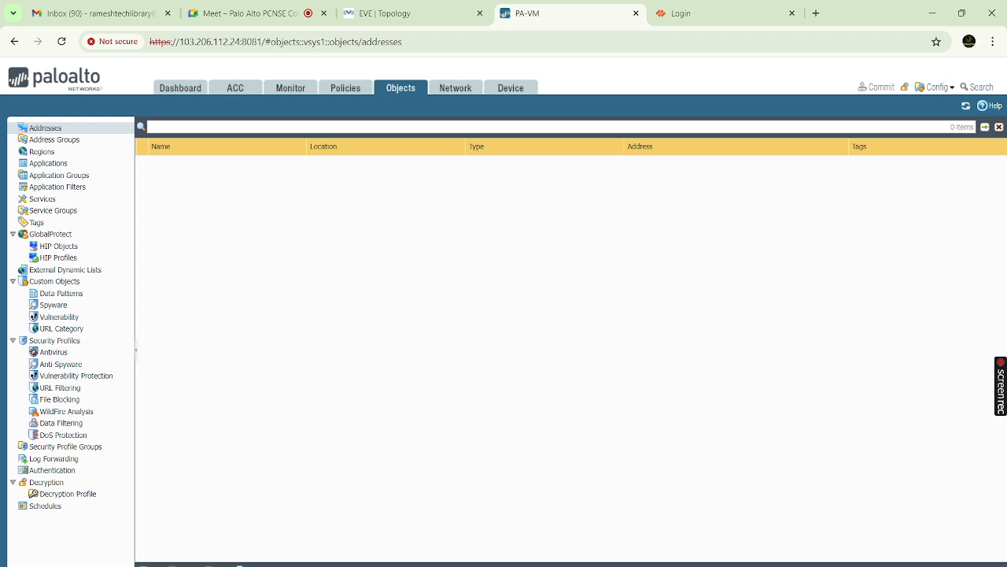
{"action": "mouse_move", "coordinate": [567, 548]}
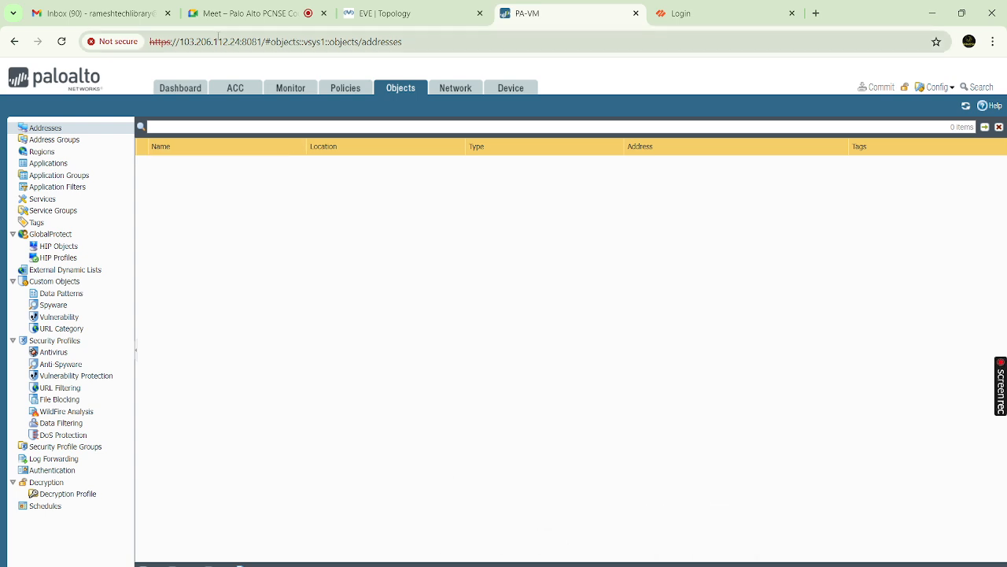
{"action": "left_click", "coordinate": [216, 9]}
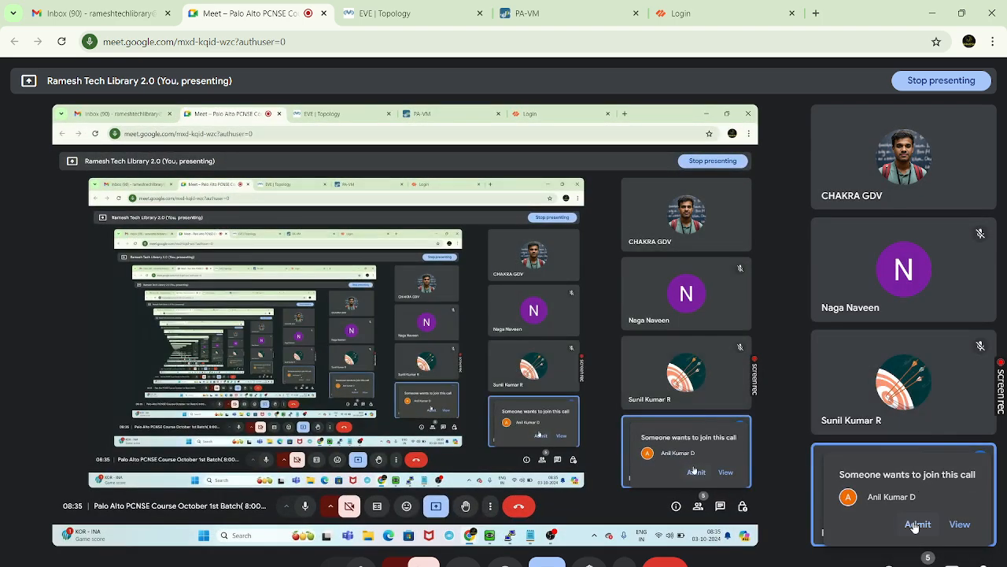
Admit the waiting participant to the Meet call, return to the PA-VM tab and close the floating meeting window
{"action": "left_click", "coordinate": [917, 524]}
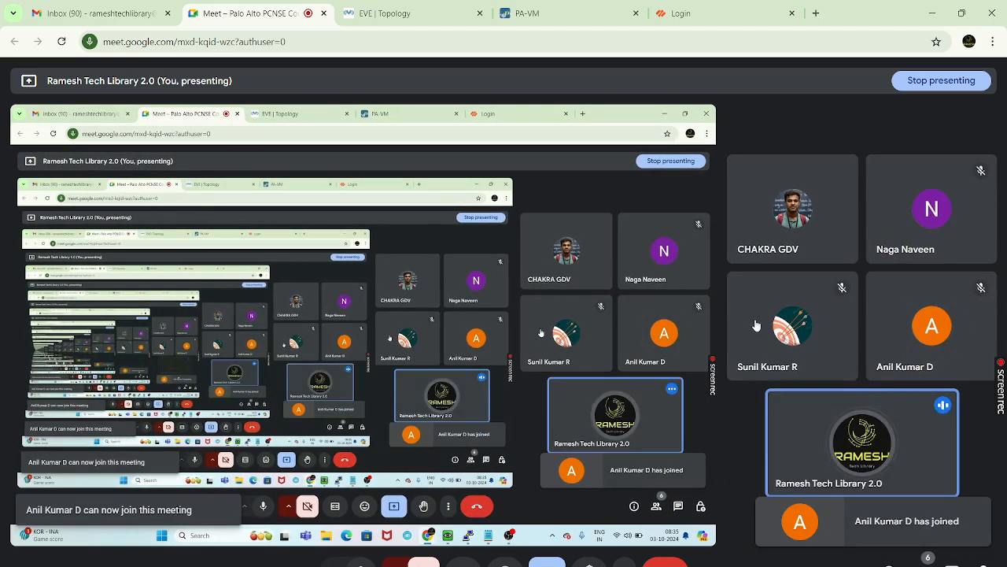
{"action": "left_click", "coordinate": [386, 14]}
{"action": "left_click", "coordinate": [549, 13]}
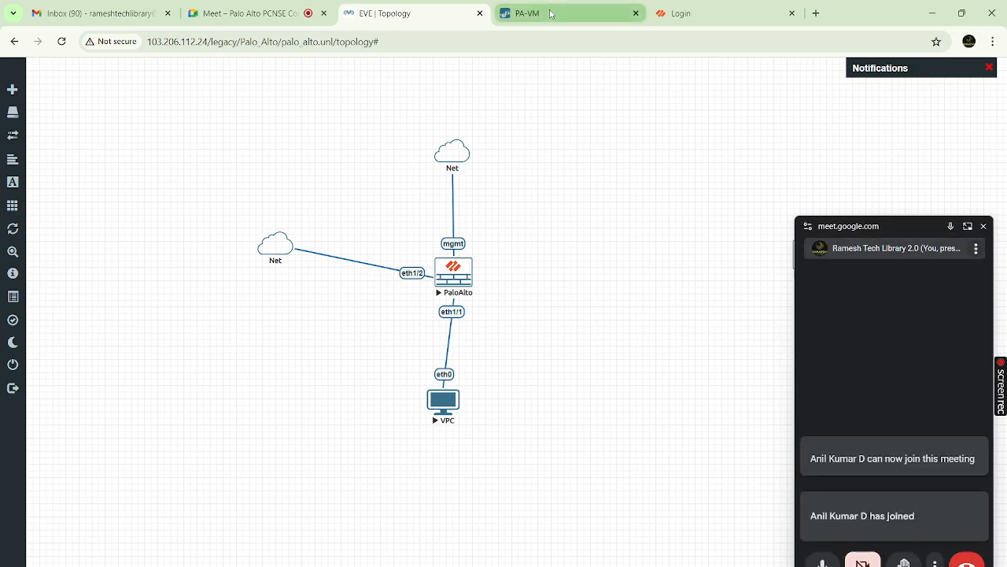
{"action": "left_click", "coordinate": [984, 226]}
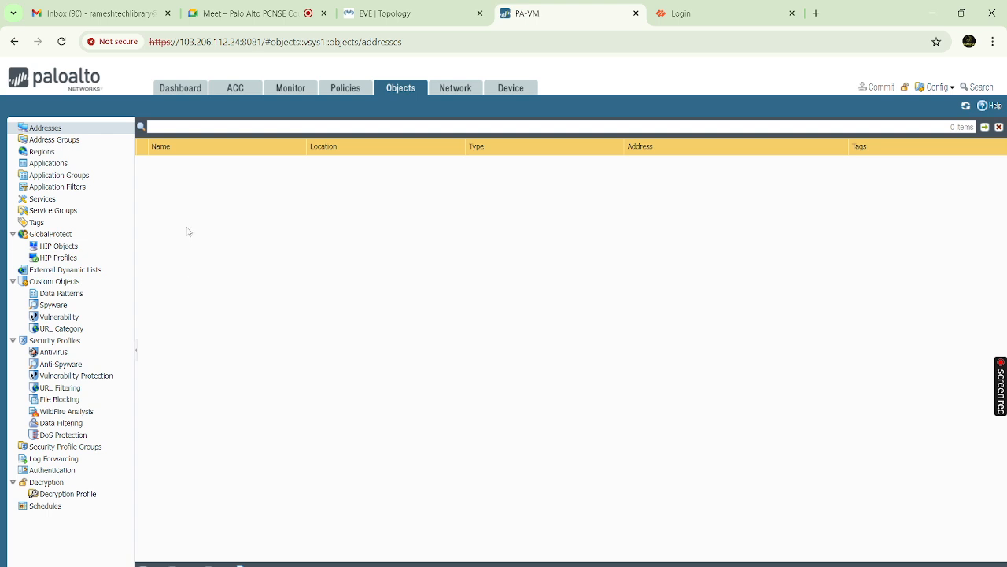
Return to the Security rulebase, preview a new rule's Service/URL Category and Actions settings, then cancel it
{"action": "left_click", "coordinate": [334, 88]}
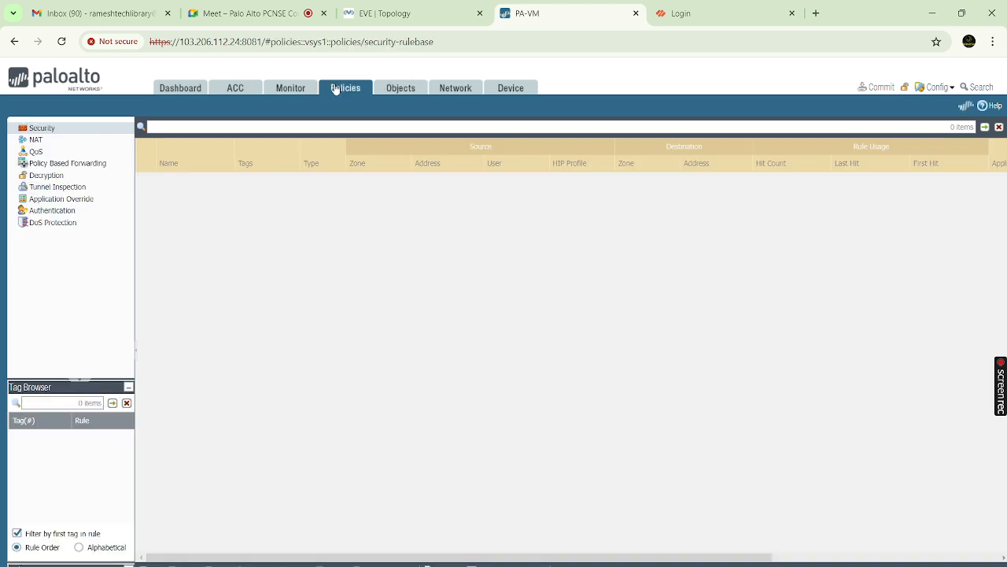
{"action": "left_click", "coordinate": [149, 564]}
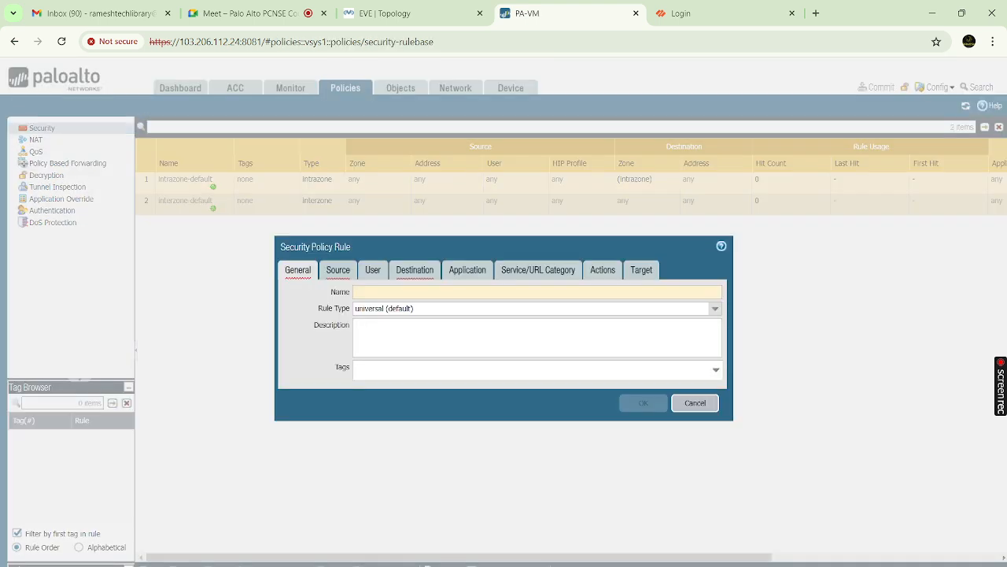
{"action": "left_click", "coordinate": [540, 273]}
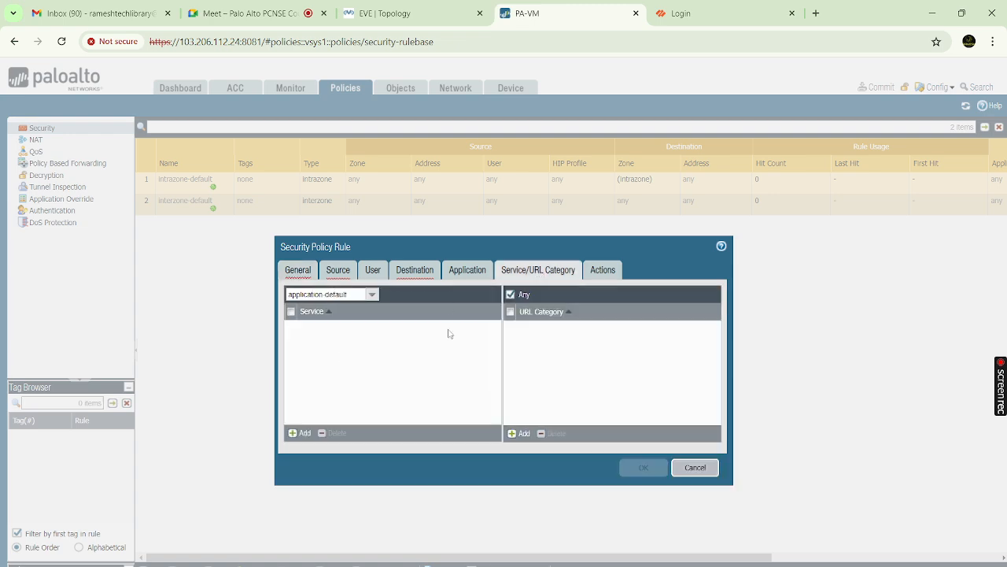
{"action": "left_click", "coordinate": [603, 271]}
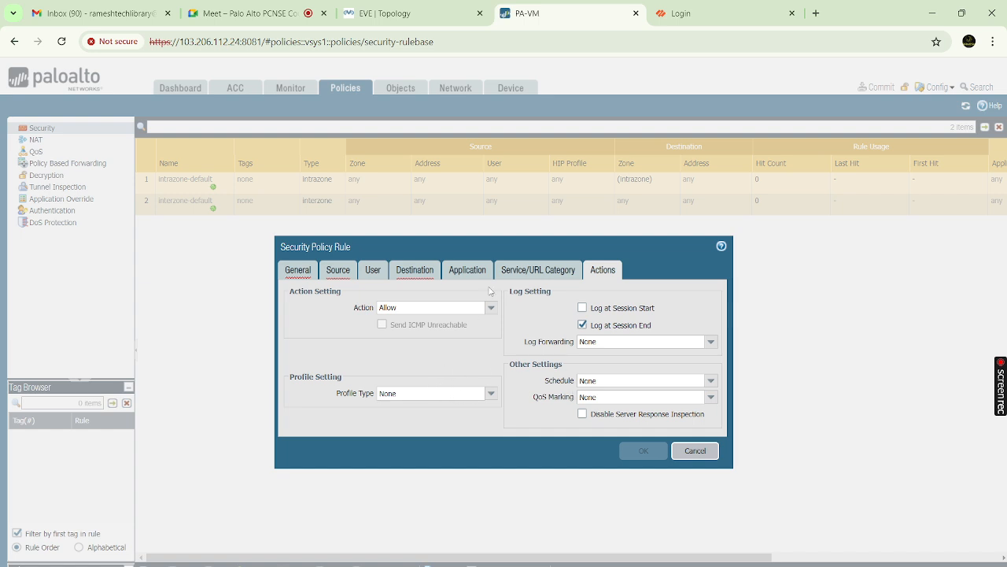
{"action": "left_click", "coordinate": [696, 451]}
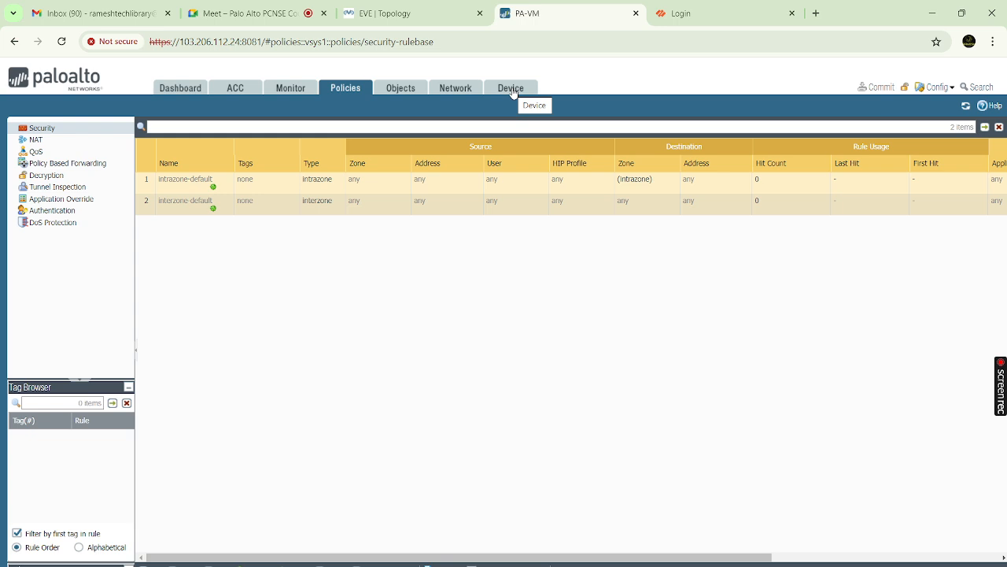
Check Network Interfaces, then open the empty Objects Addresses list and start adding an address
{"action": "left_click", "coordinate": [455, 88]}
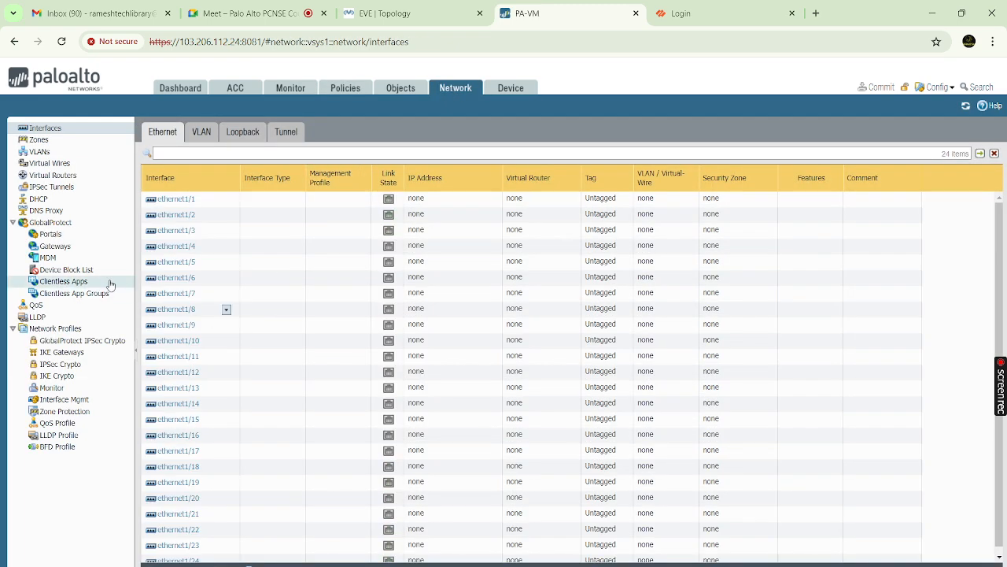
{"action": "left_click", "coordinate": [403, 91]}
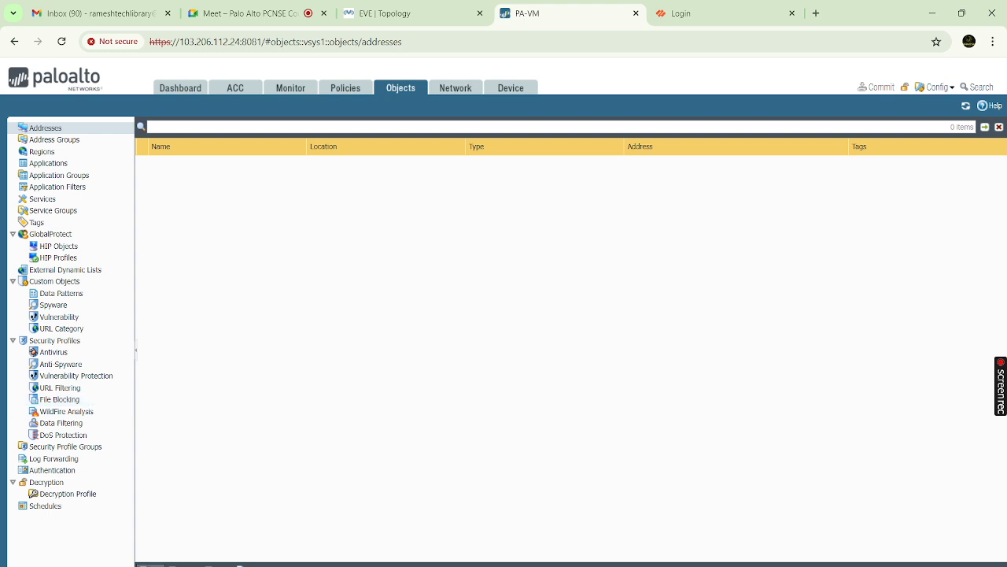
{"action": "left_click", "coordinate": [149, 565]}
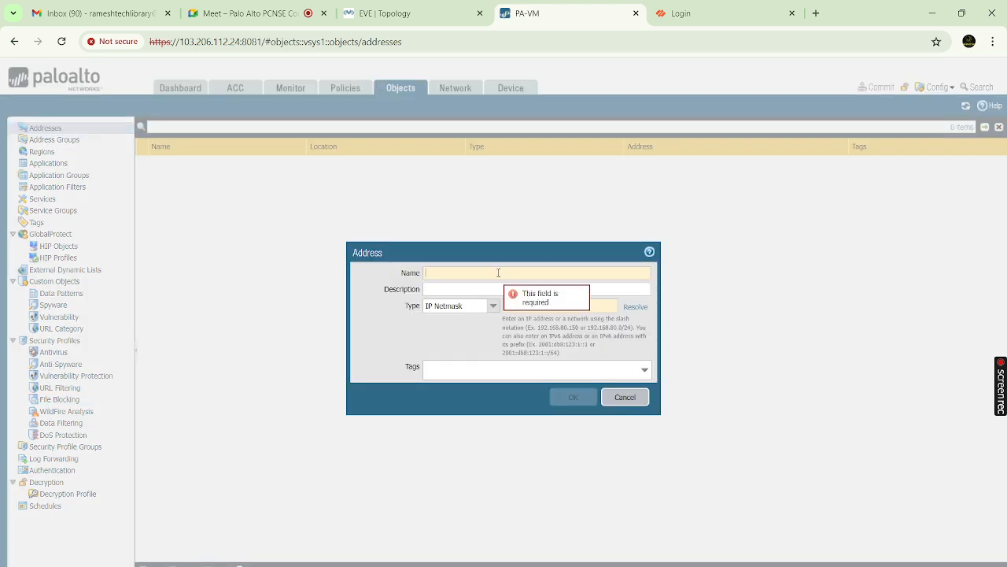
Cancel the new address, review the basic and strict file blocking profiles, then the Log Forwarding list
{"action": "left_click", "coordinate": [614, 396]}
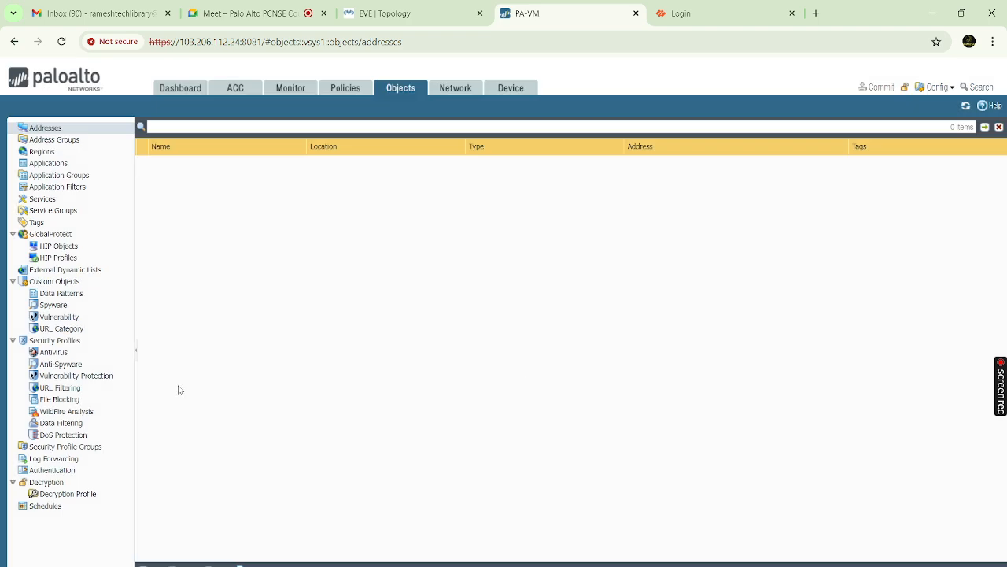
{"action": "left_click", "coordinate": [71, 402]}
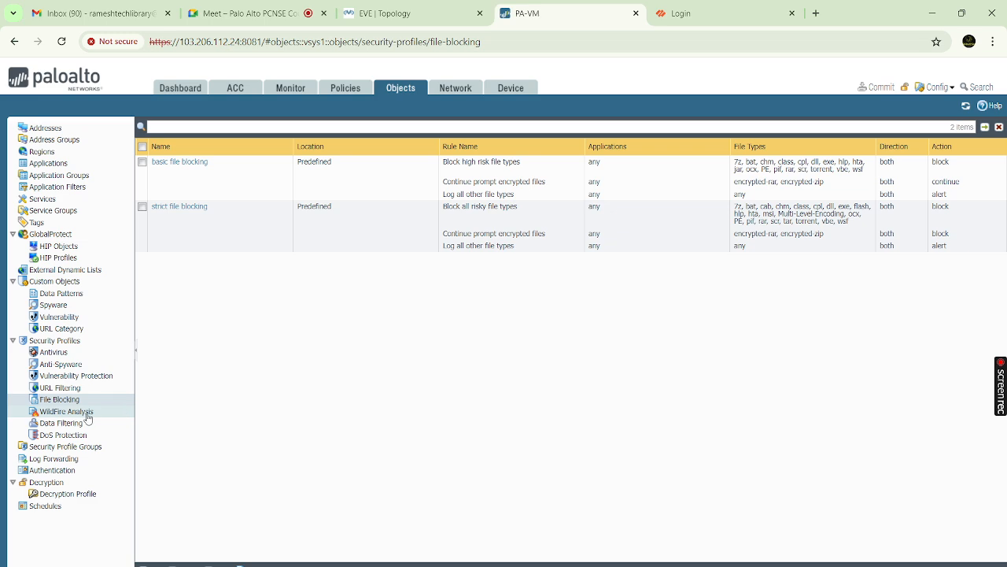
{"action": "left_click", "coordinate": [55, 459]}
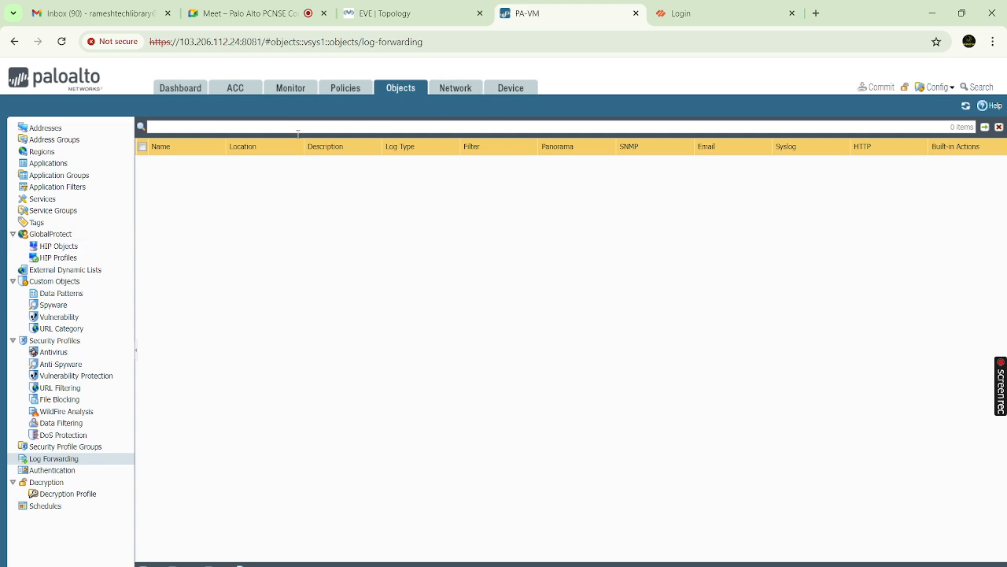
Return to the Dashboard to see general information, logged-in admins and system logs
{"action": "left_click", "coordinate": [181, 89]}
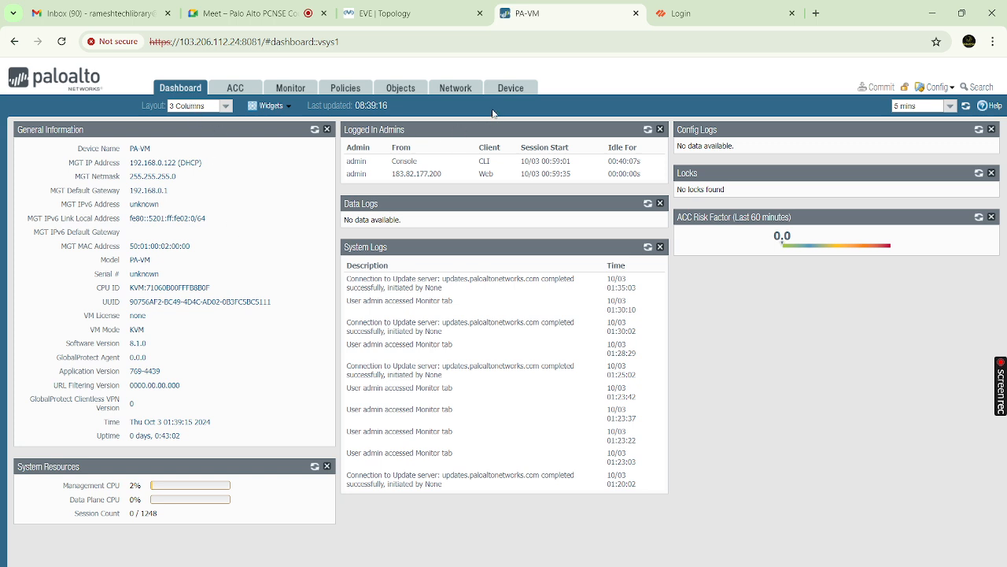
Note software version 8.1.0, glance at ACC, then view the 24 unaddressed Ethernet interfaces
{"action": "double_click", "coordinate": [137, 343]}
{"action": "left_click", "coordinate": [683, 16]}
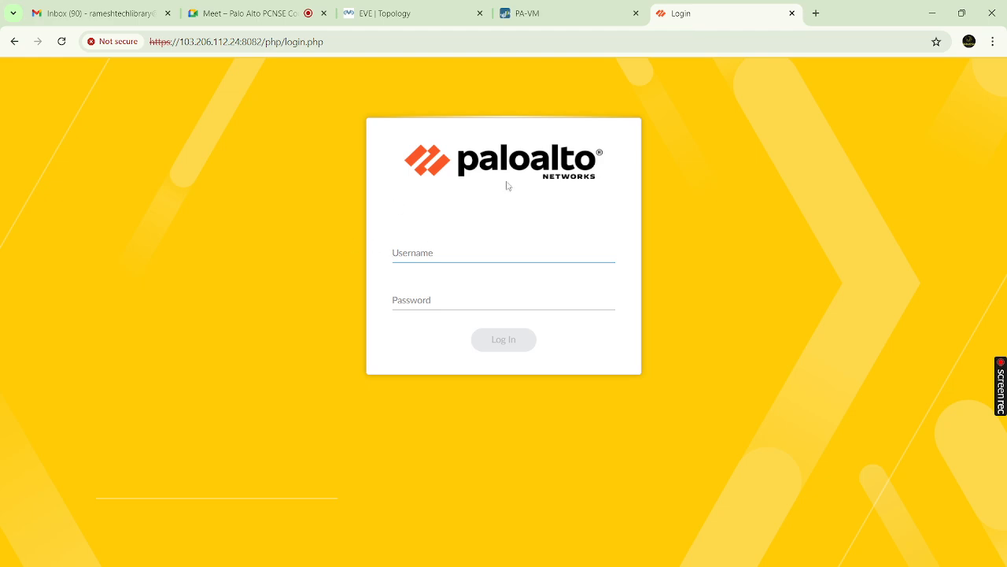
{"action": "left_click", "coordinate": [558, 15]}
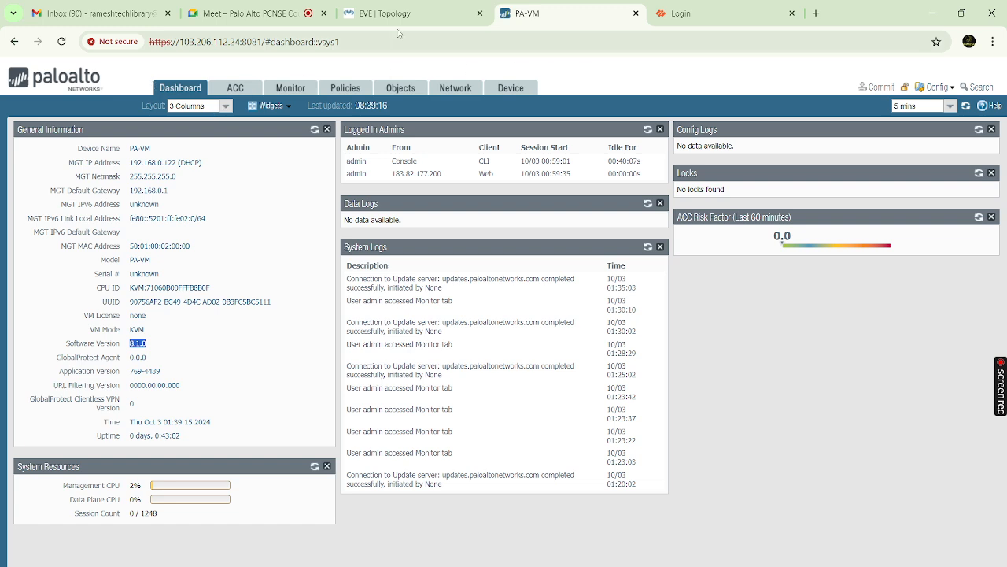
{"action": "left_click", "coordinate": [232, 88]}
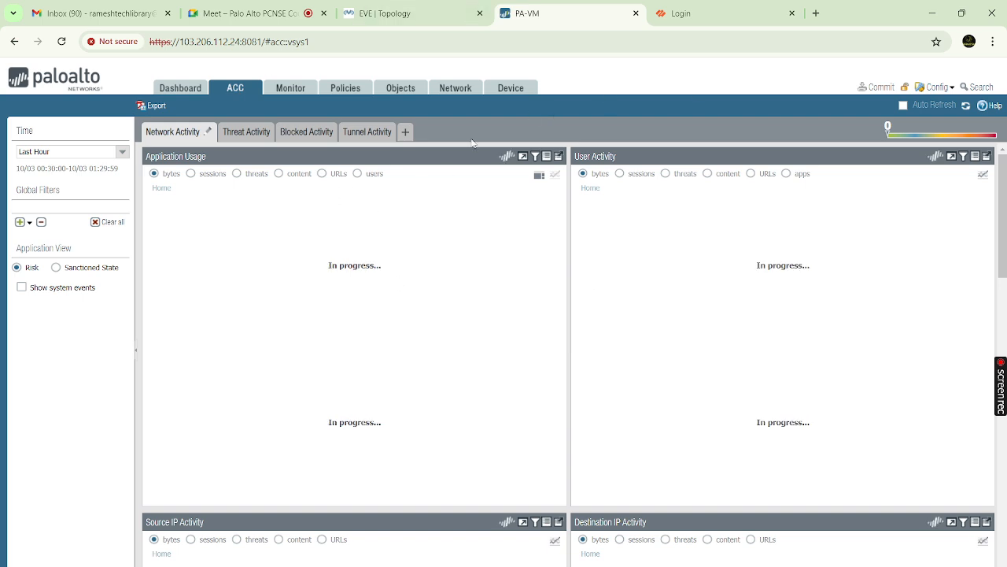
{"action": "left_click", "coordinate": [448, 91]}
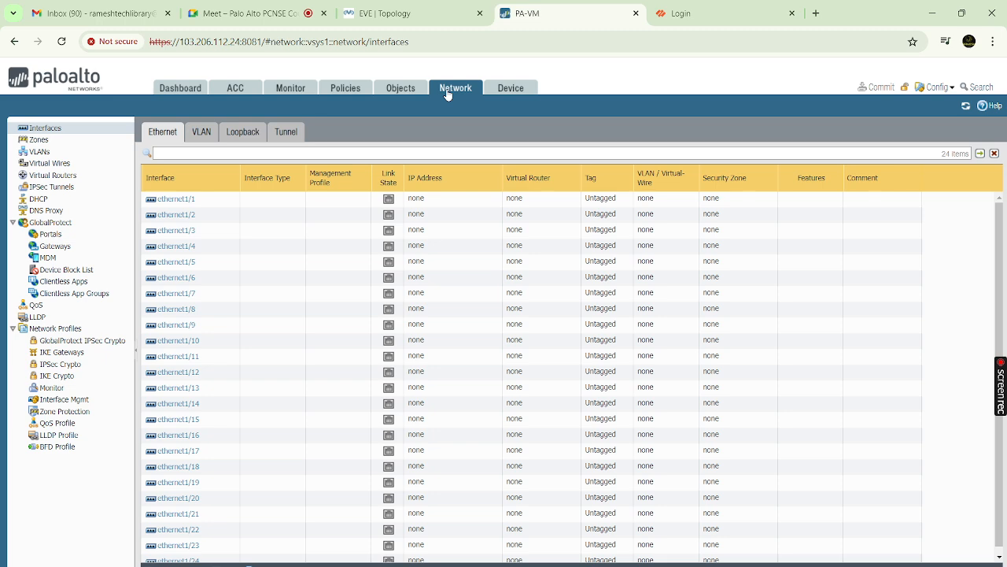
Compare the PA-VM interfaces with the EVE-NG topology: PaloAlto linked to two Net clouds and a VPC
{"action": "left_click", "coordinate": [413, 12]}
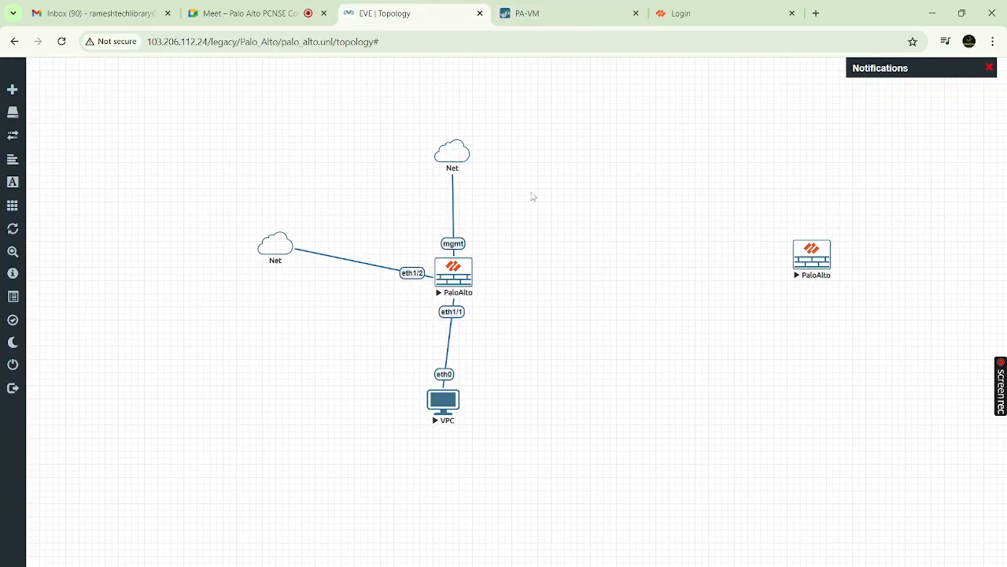
{"action": "mouse_move", "coordinate": [575, 18]}
{"action": "left_click", "coordinate": [557, 14]}
{"action": "left_click", "coordinate": [406, 13]}
{"action": "left_click", "coordinate": [573, 27]}
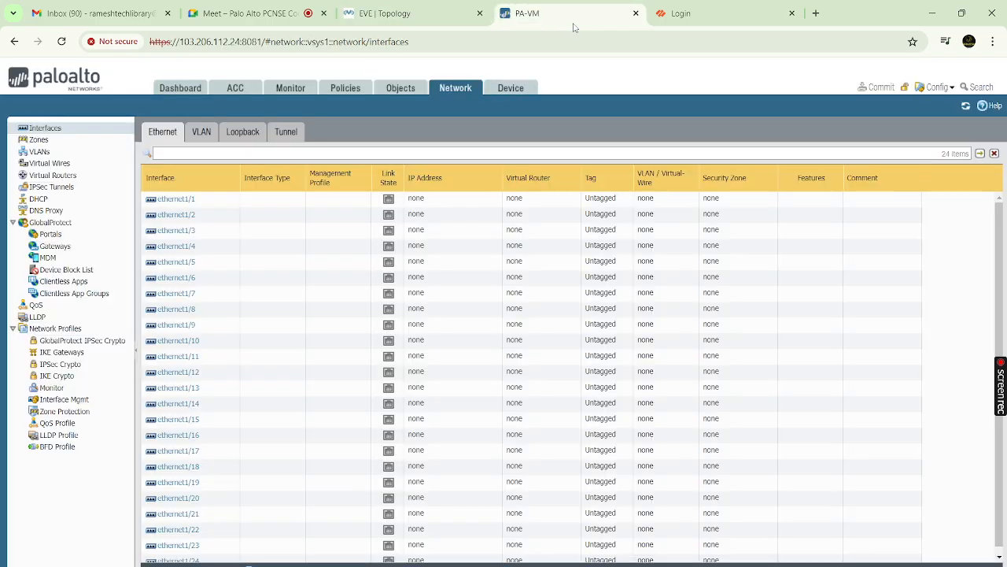
{"action": "left_click", "coordinate": [435, 12]}
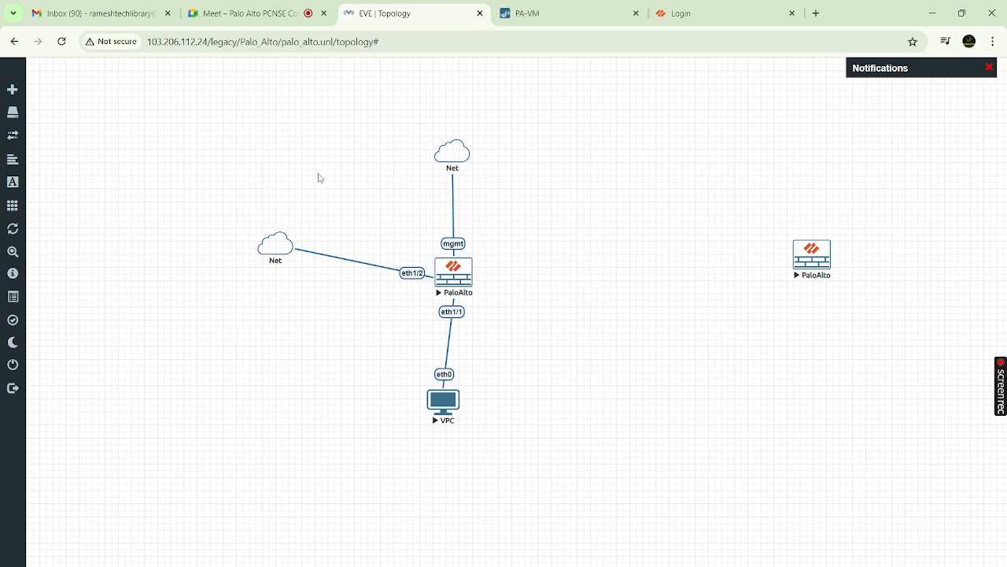
{"action": "left_click", "coordinate": [580, 13]}
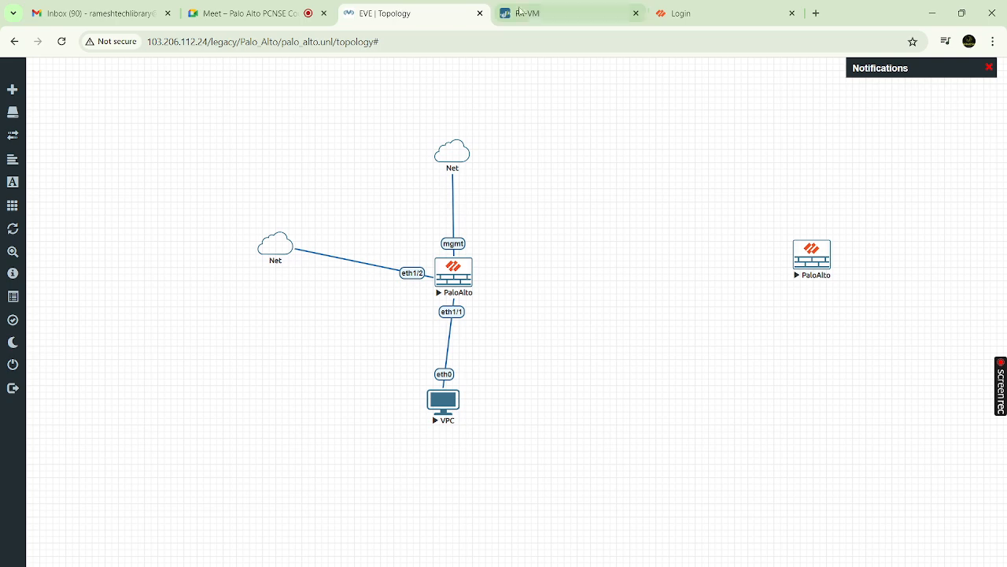
{"action": "left_click", "coordinate": [555, 15]}
{"action": "left_click", "coordinate": [438, 10]}
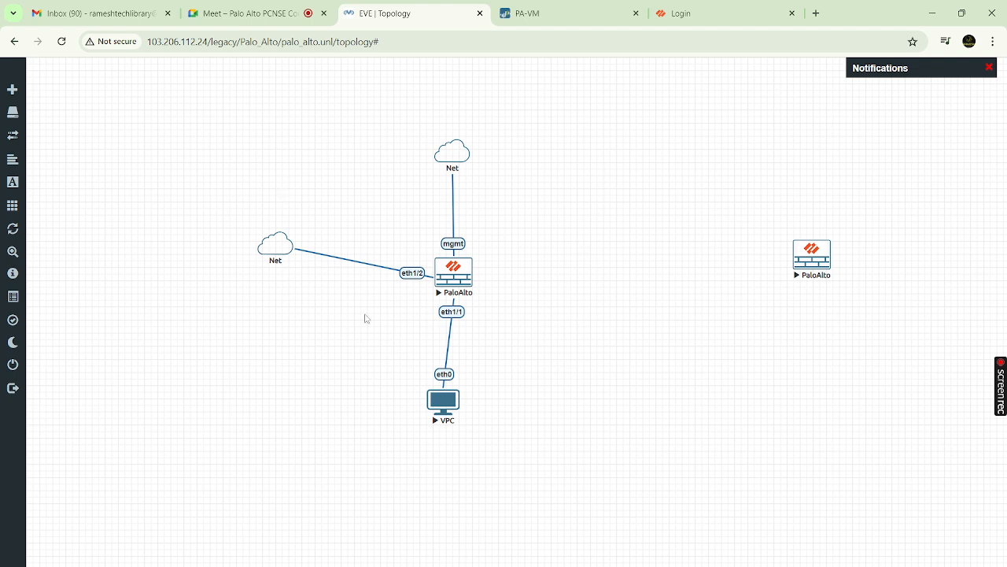
{"action": "left_click", "coordinate": [566, 14]}
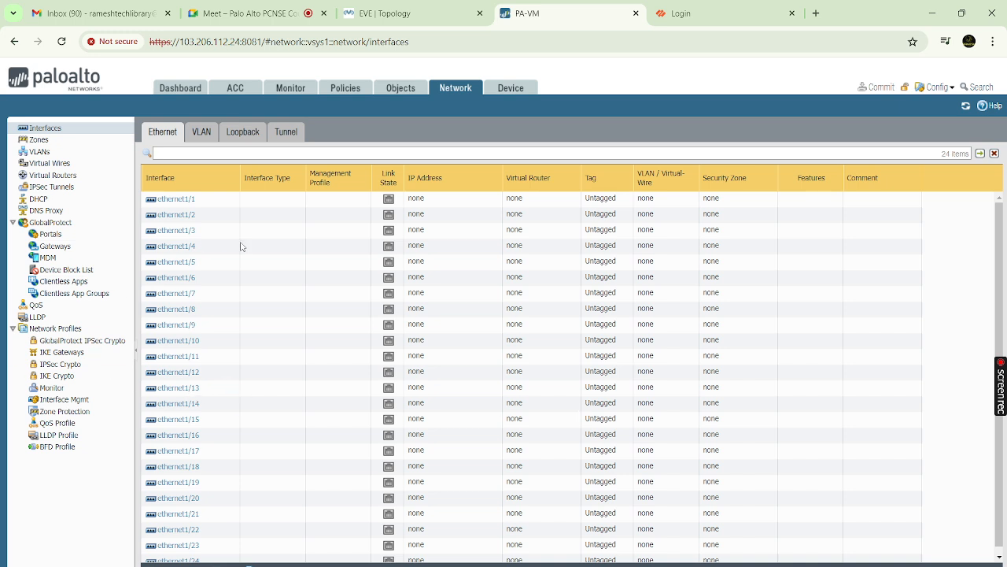
{"action": "left_click", "coordinate": [425, 14]}
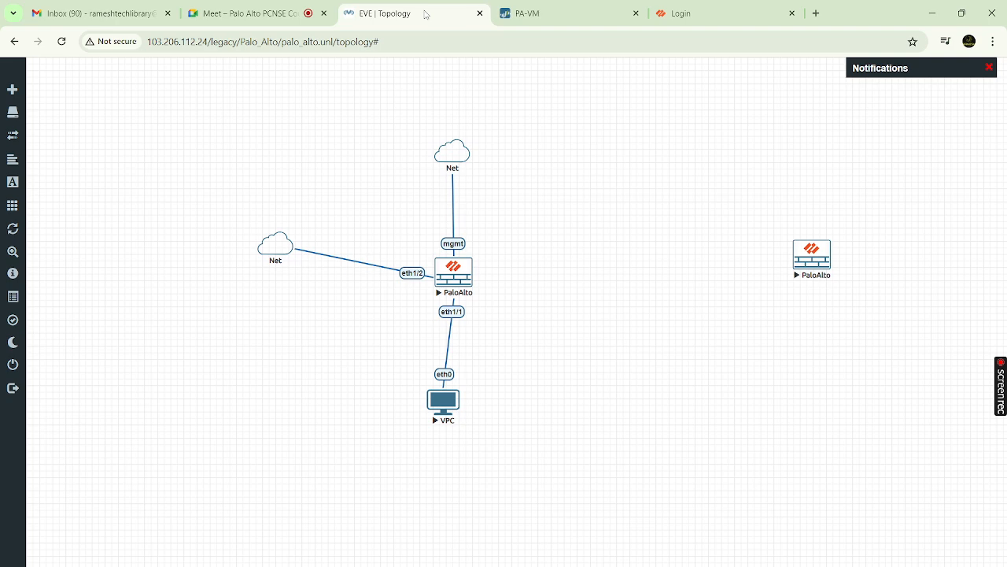
Cross-check the eth1/1, eth1/2 and mgmt links between the topology and the PA-VM interfaces list
{"action": "left_click", "coordinate": [559, 22]}
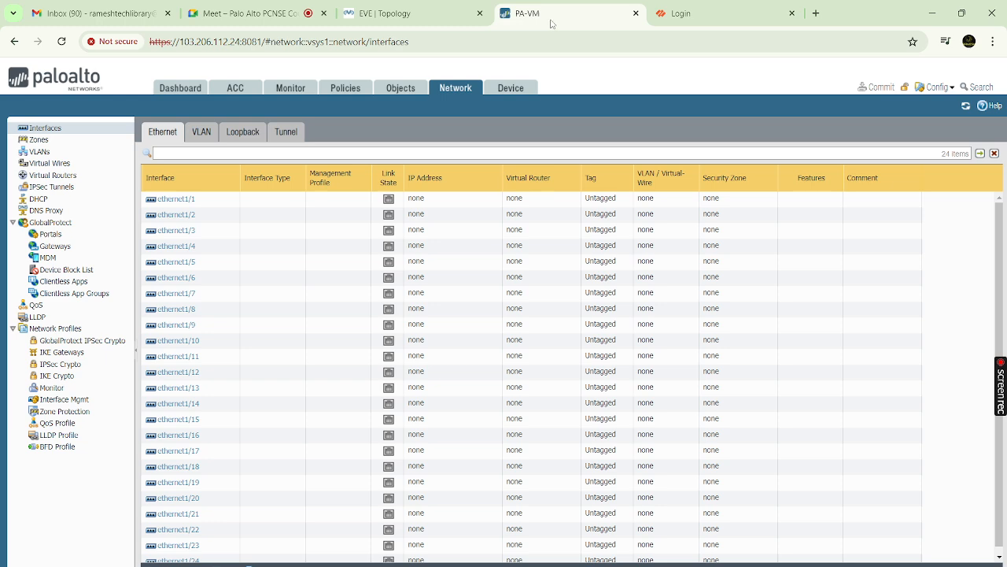
{"action": "left_click", "coordinate": [422, 15]}
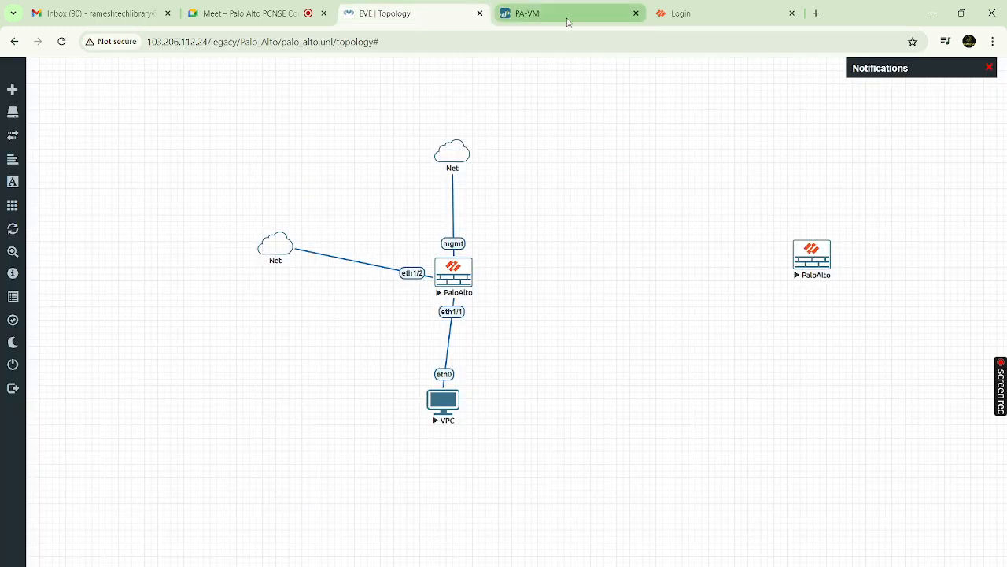
{"action": "left_click", "coordinate": [569, 22]}
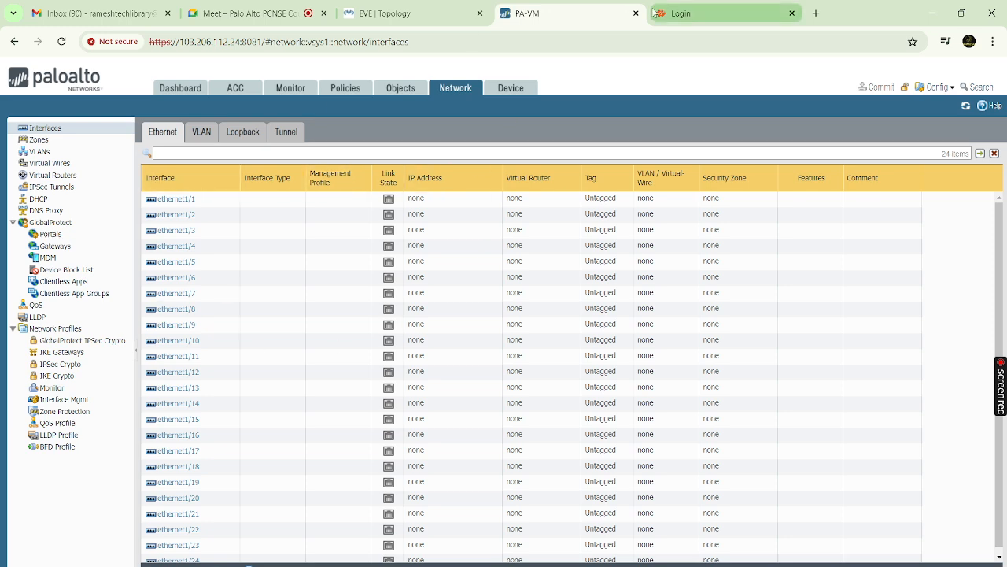
{"action": "left_click", "coordinate": [409, 15]}
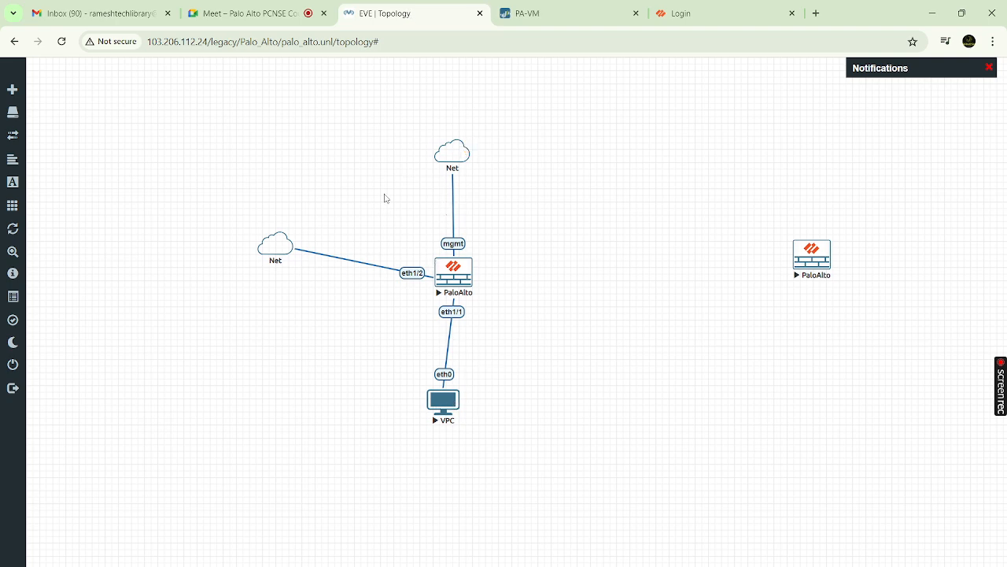
{"action": "left_click", "coordinate": [579, 13]}
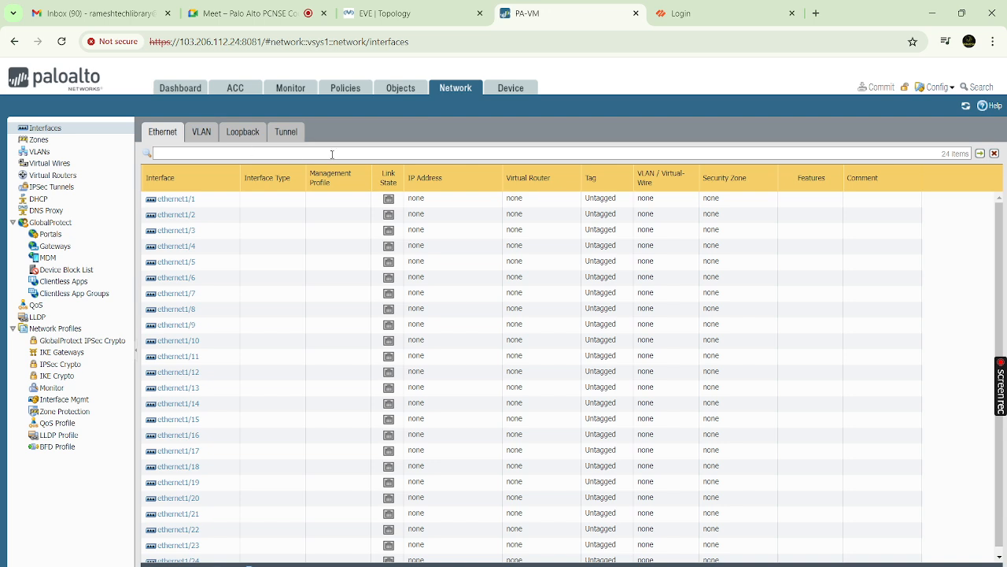
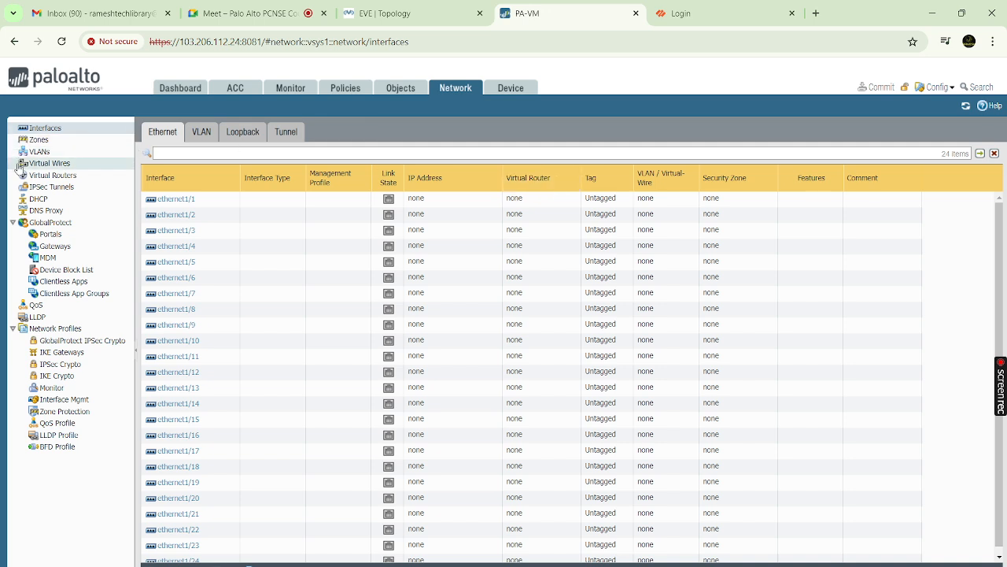
Open the default virtual router's runtime stats, check its route table, and close it
{"action": "left_click", "coordinate": [52, 175]}
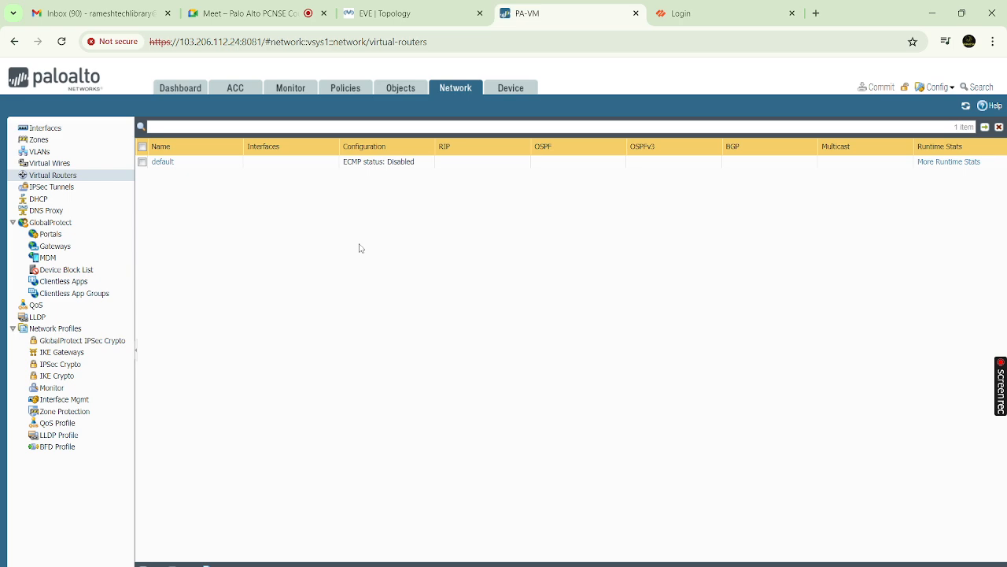
{"action": "left_click", "coordinate": [947, 163]}
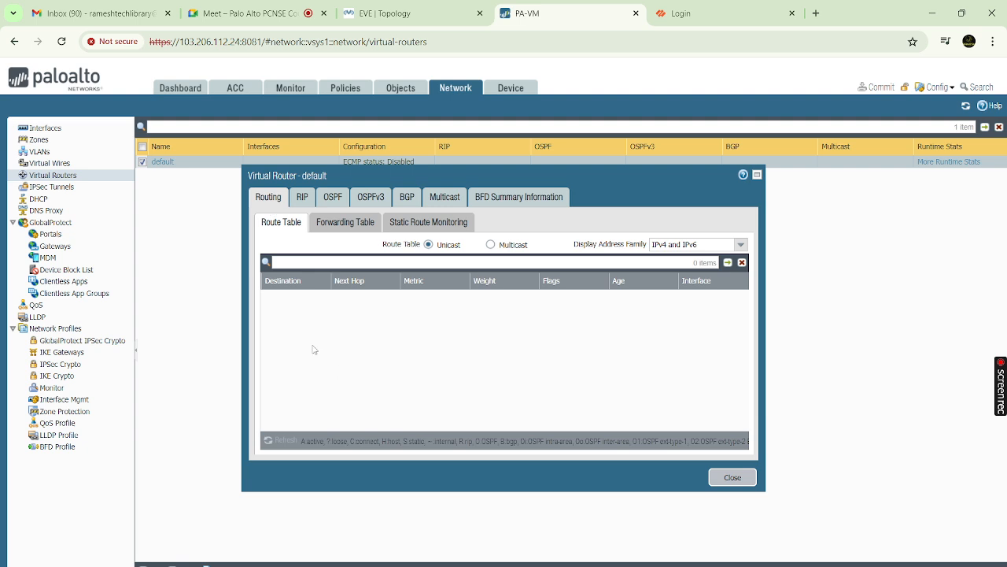
{"action": "left_click", "coordinate": [734, 478]}
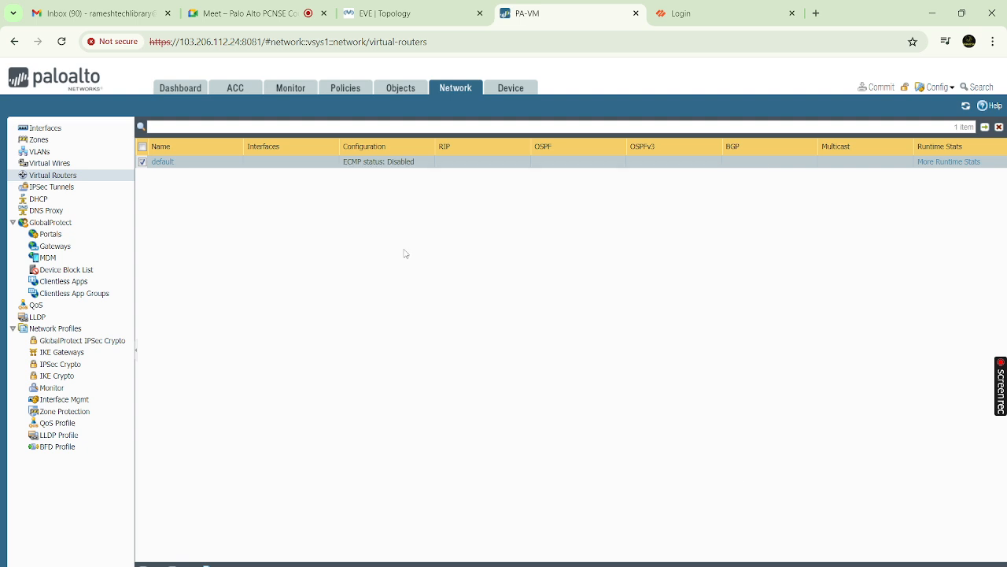
Detour through Monitor and Interfaces, then reopen the default router's runtime stats
{"action": "left_click", "coordinate": [285, 89]}
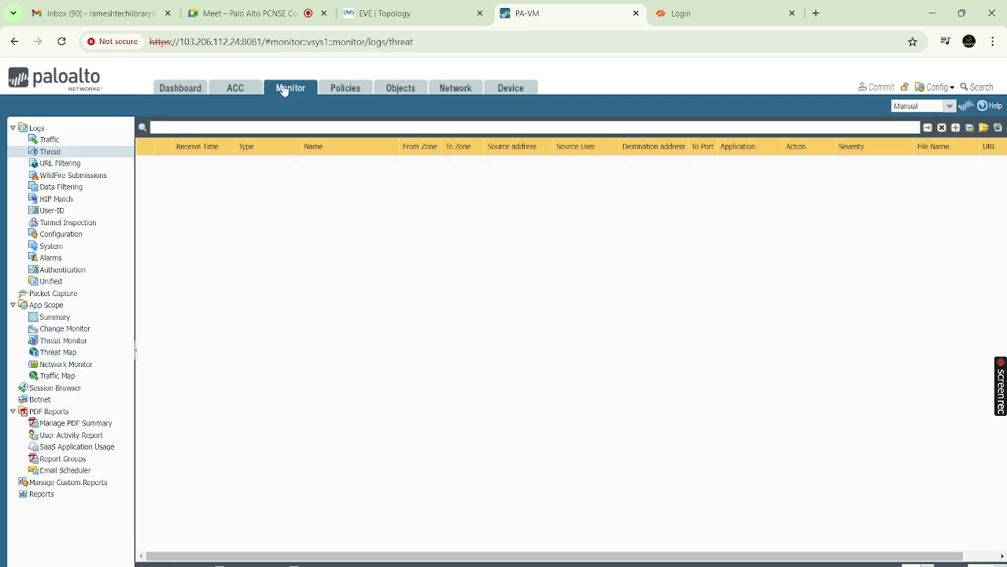
{"action": "left_click", "coordinate": [457, 88]}
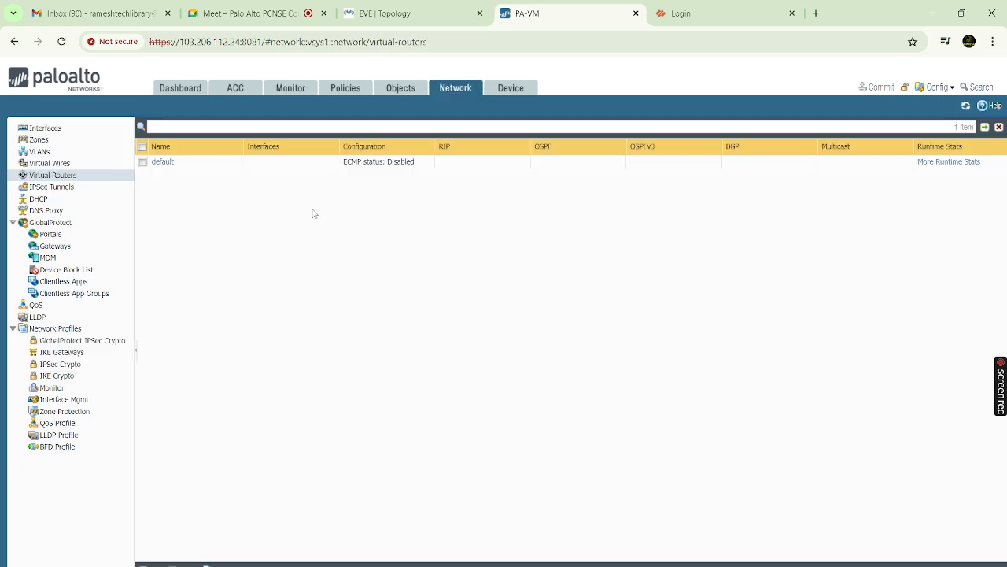
{"action": "left_click", "coordinate": [82, 131]}
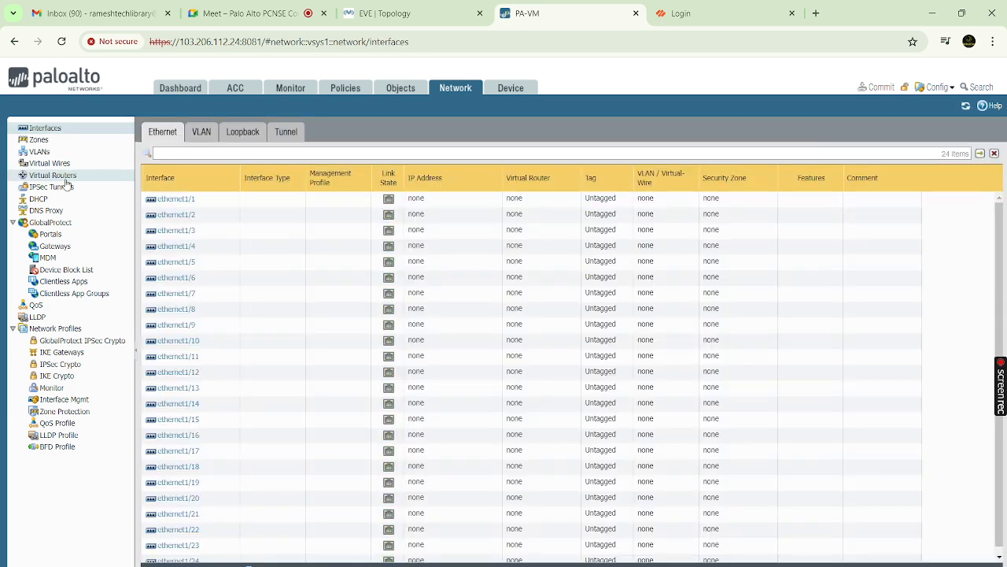
{"action": "left_click", "coordinate": [88, 176]}
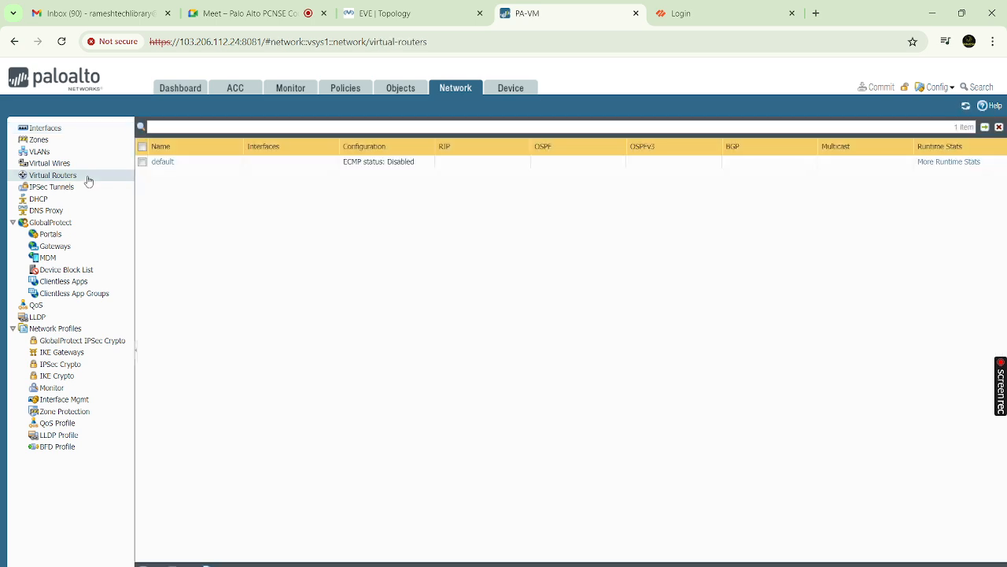
{"action": "left_click", "coordinate": [960, 162]}
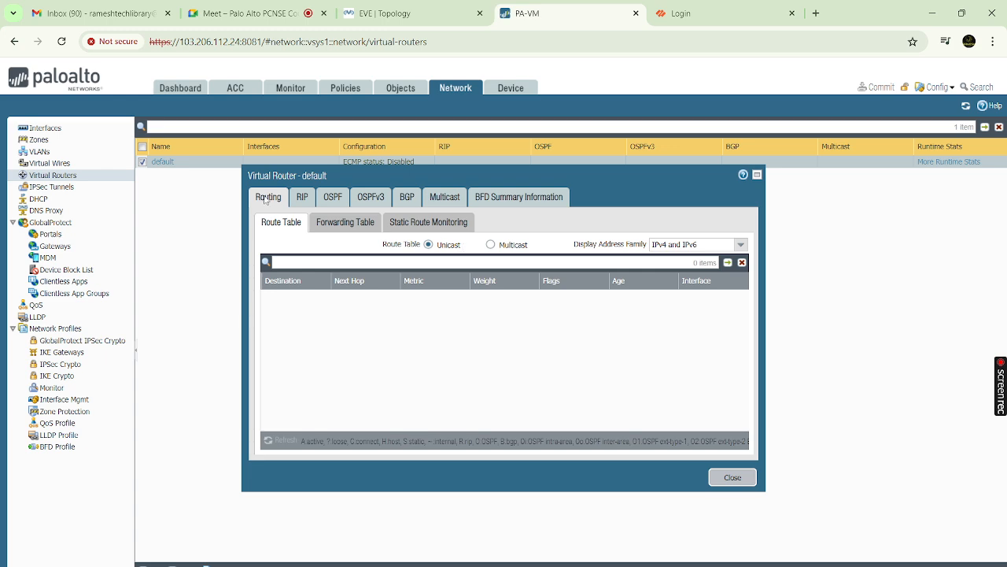
Review the default router's RIP, OSPF, BGP, Multicast and BFD summary runtime stats
{"action": "left_click", "coordinate": [304, 201]}
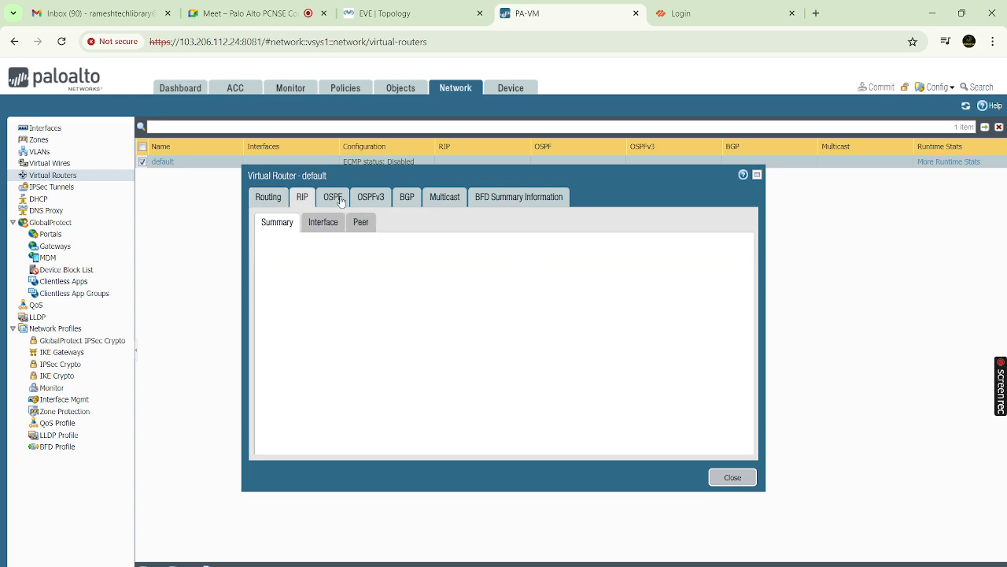
{"action": "left_click", "coordinate": [341, 200]}
{"action": "left_click", "coordinate": [402, 202]}
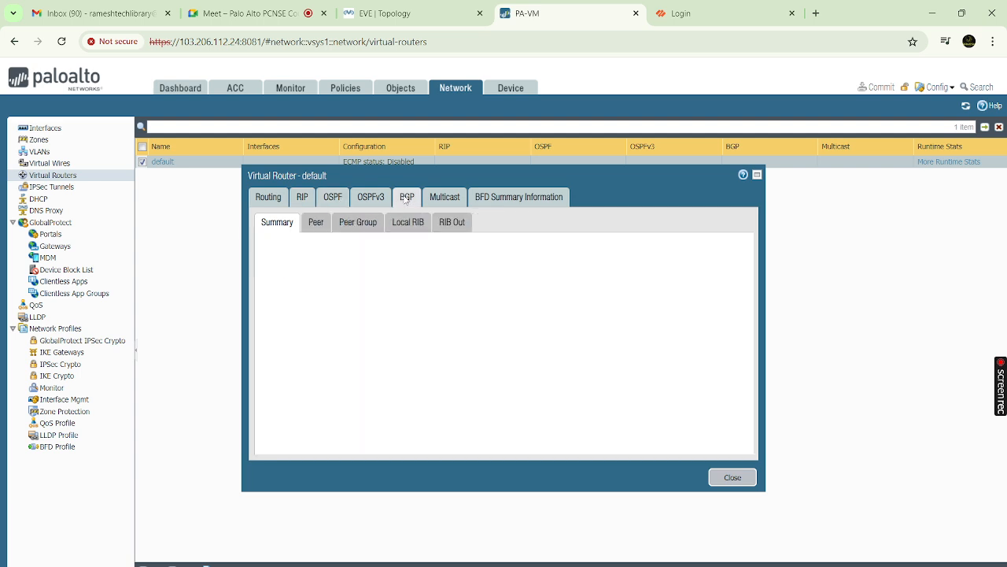
{"action": "left_click", "coordinate": [452, 202]}
{"action": "left_click", "coordinate": [499, 201]}
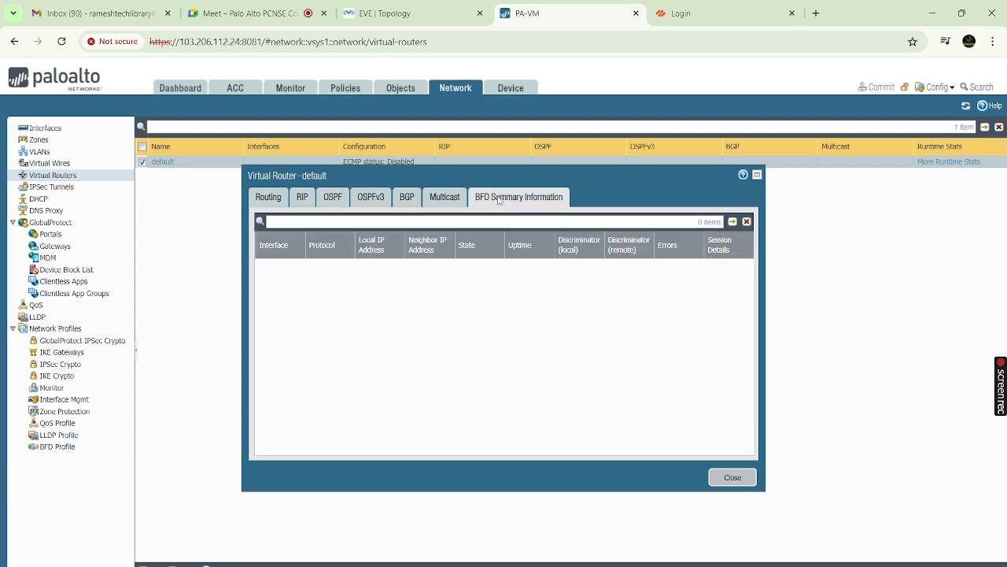
Check the empty forwarding table and static route monitoring, then close the stats window
{"action": "left_click", "coordinate": [268, 198]}
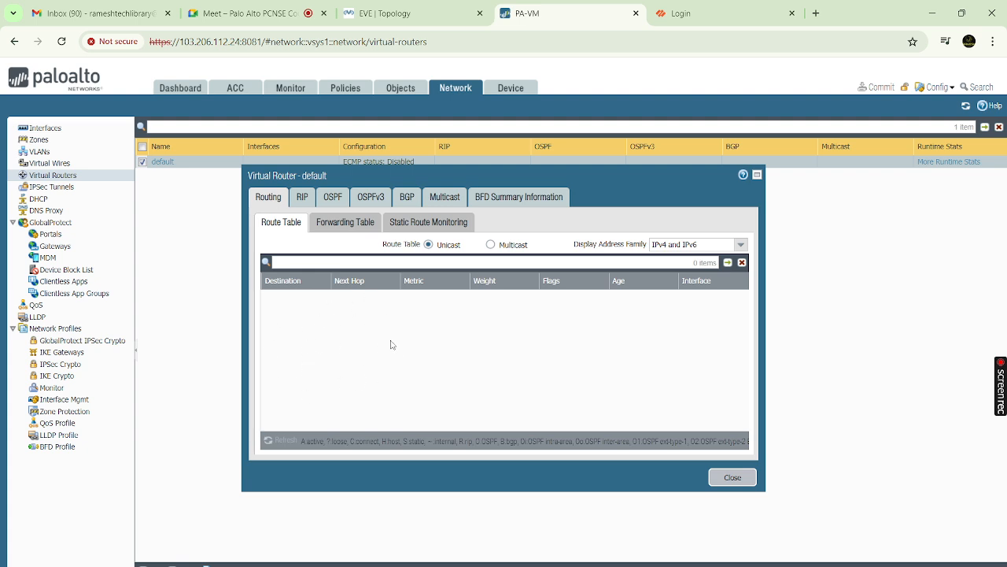
{"action": "left_click", "coordinate": [356, 224]}
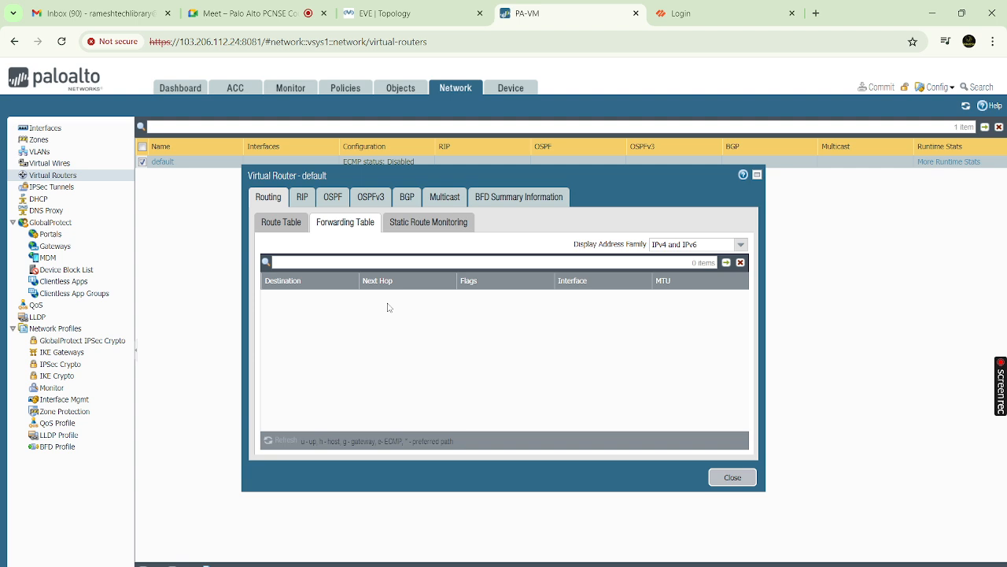
{"action": "left_click", "coordinate": [449, 224]}
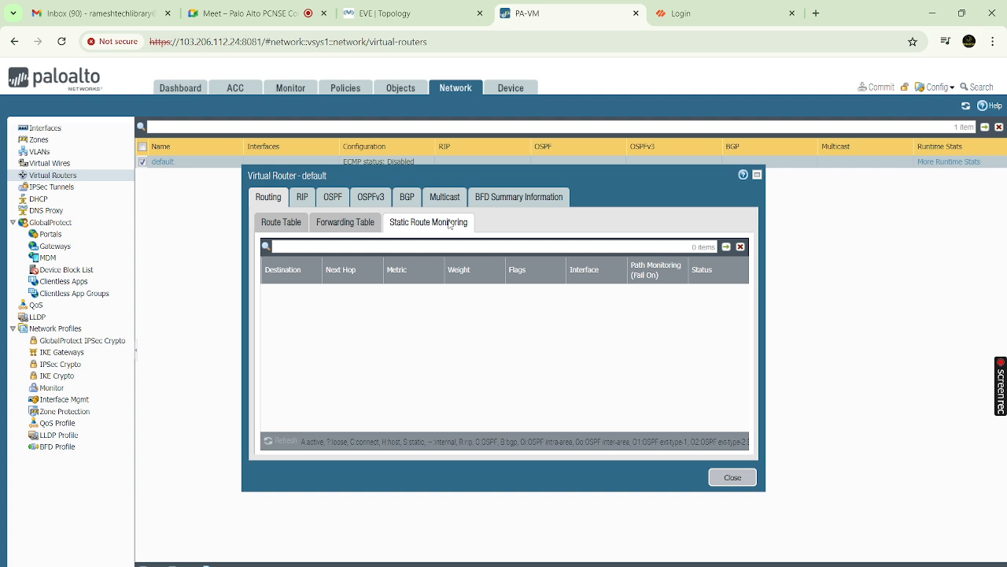
{"action": "left_click", "coordinate": [730, 477]}
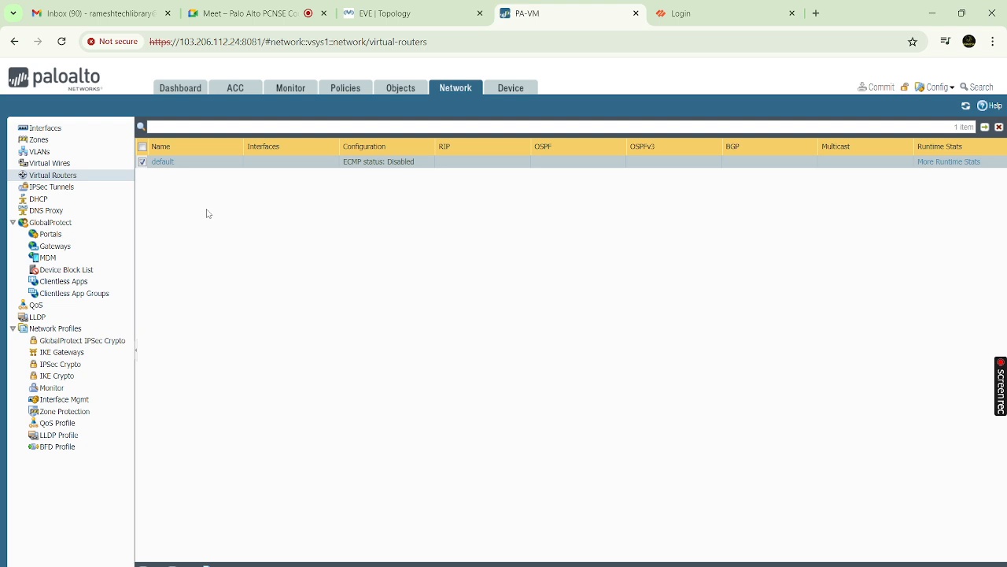
Open the default virtual router's configuration and close it without changes
{"action": "left_click", "coordinate": [98, 181]}
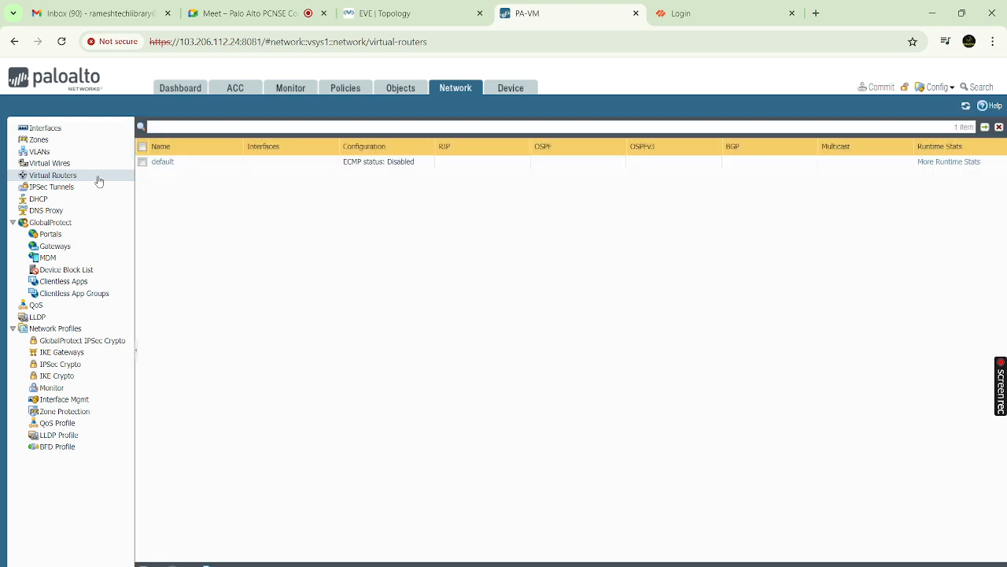
{"action": "left_click", "coordinate": [164, 167]}
{"action": "left_click", "coordinate": [165, 167]}
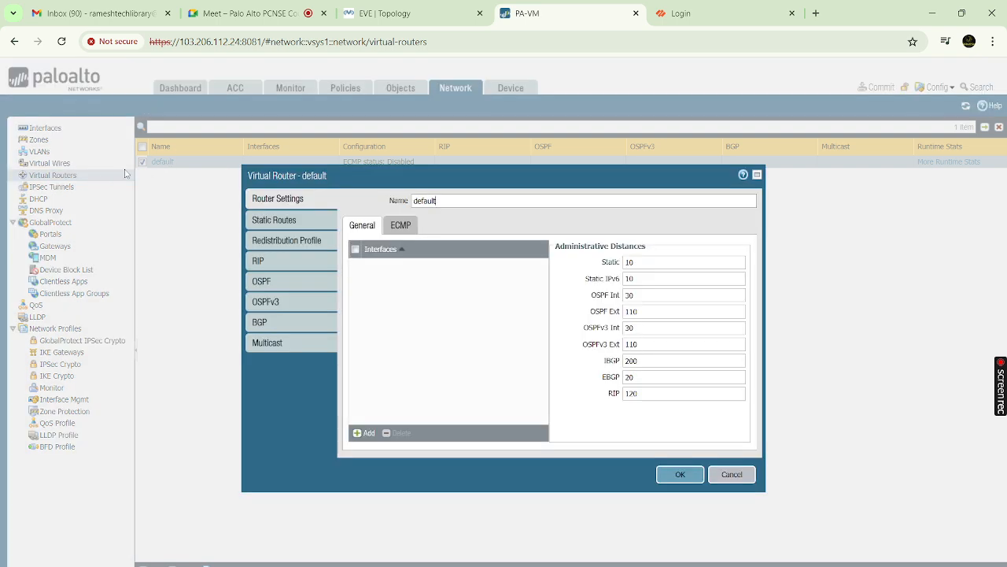
{"action": "left_click", "coordinate": [737, 478]}
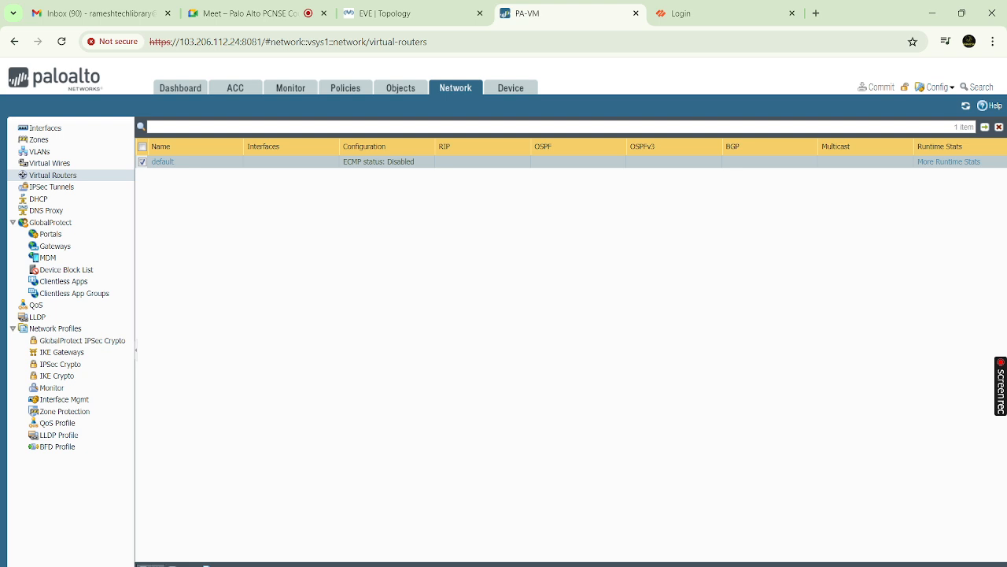
Add a new virtual router and start a blank IPv4 static route, focusing the next hop field
{"action": "left_click", "coordinate": [150, 565]}
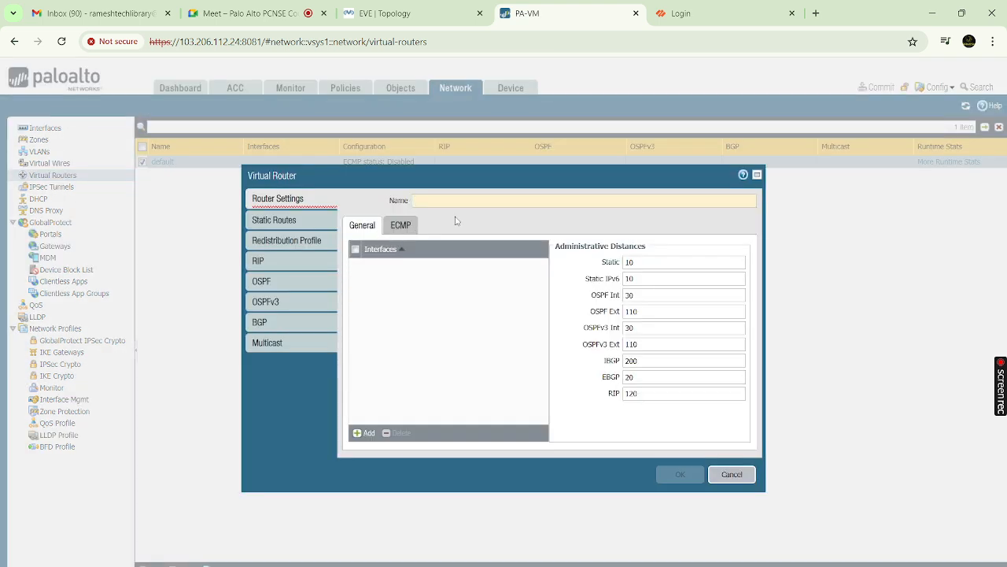
{"action": "left_click", "coordinate": [285, 226]}
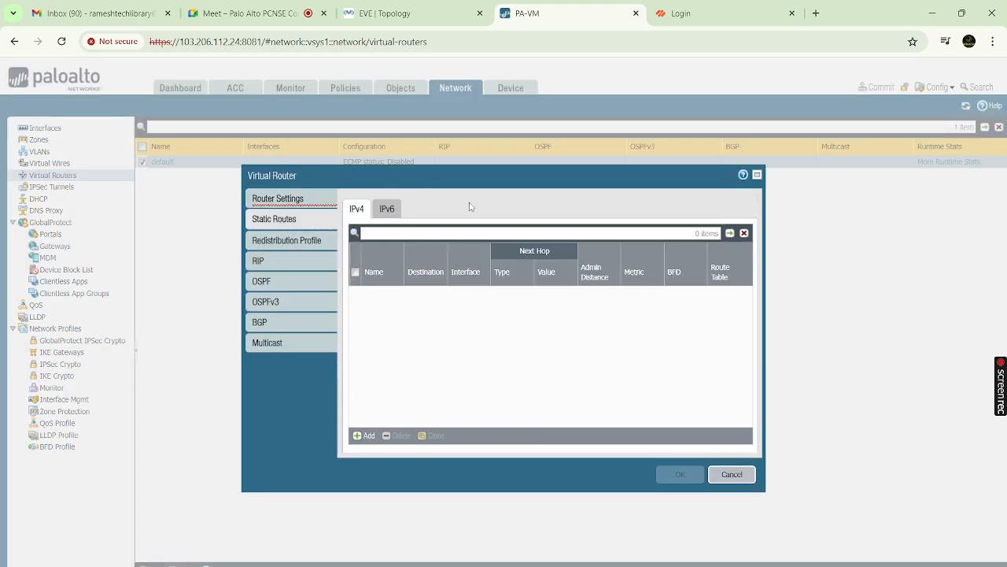
{"action": "left_click", "coordinate": [366, 436]}
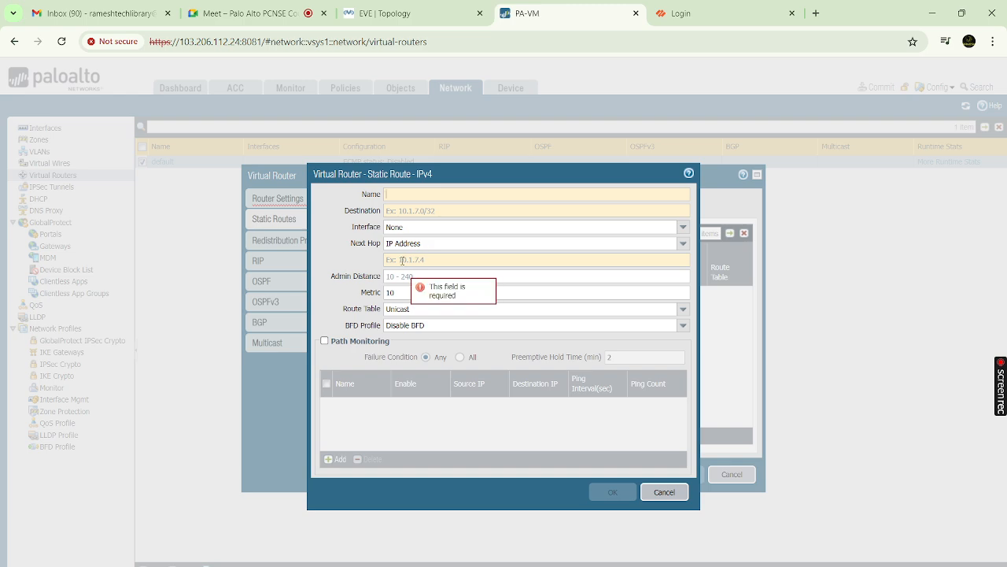
{"action": "left_click", "coordinate": [402, 260]}
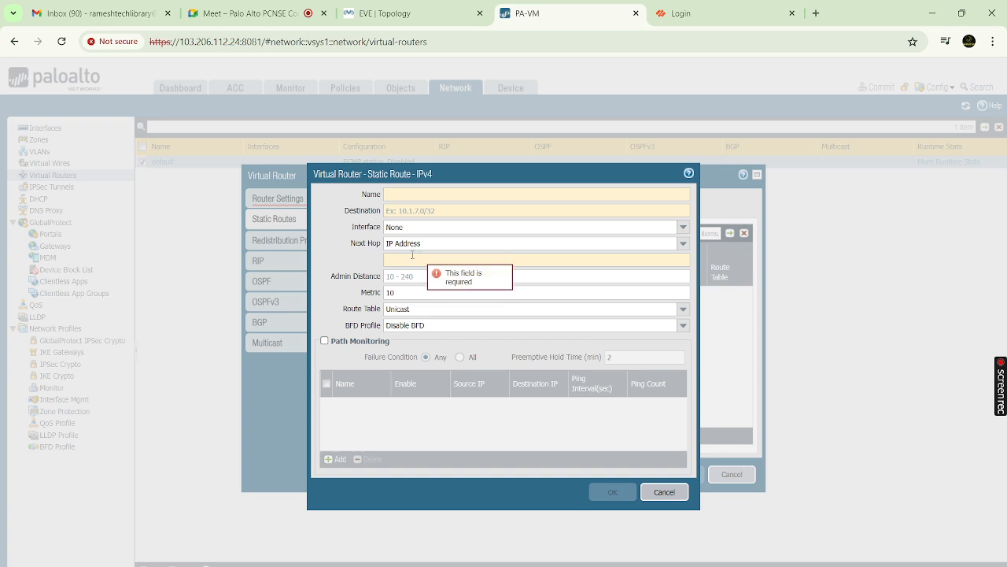
Inspect next hop type IP Address, the interface list and metric 10, then cancel the route
{"action": "left_click", "coordinate": [682, 245]}
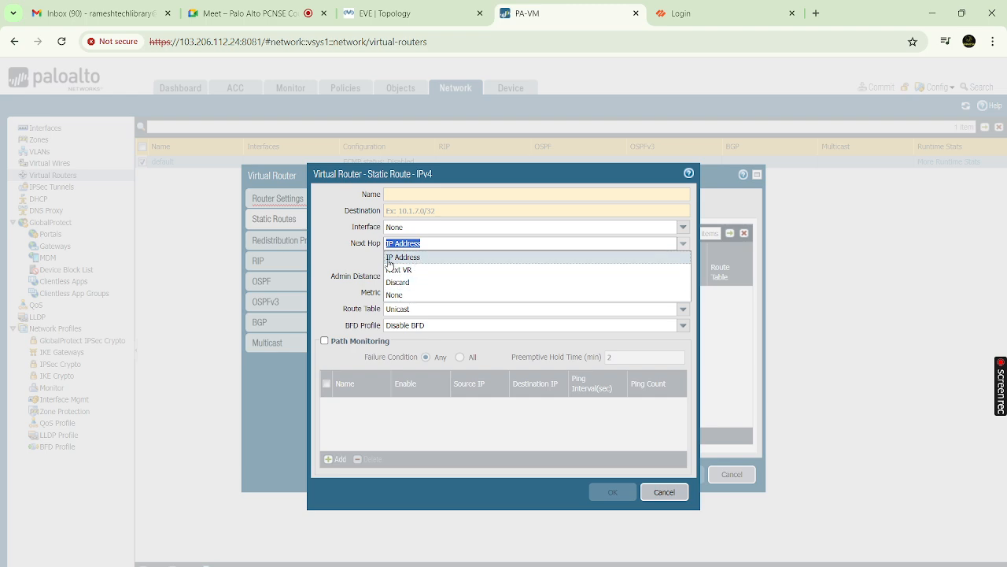
{"action": "left_click", "coordinate": [413, 260]}
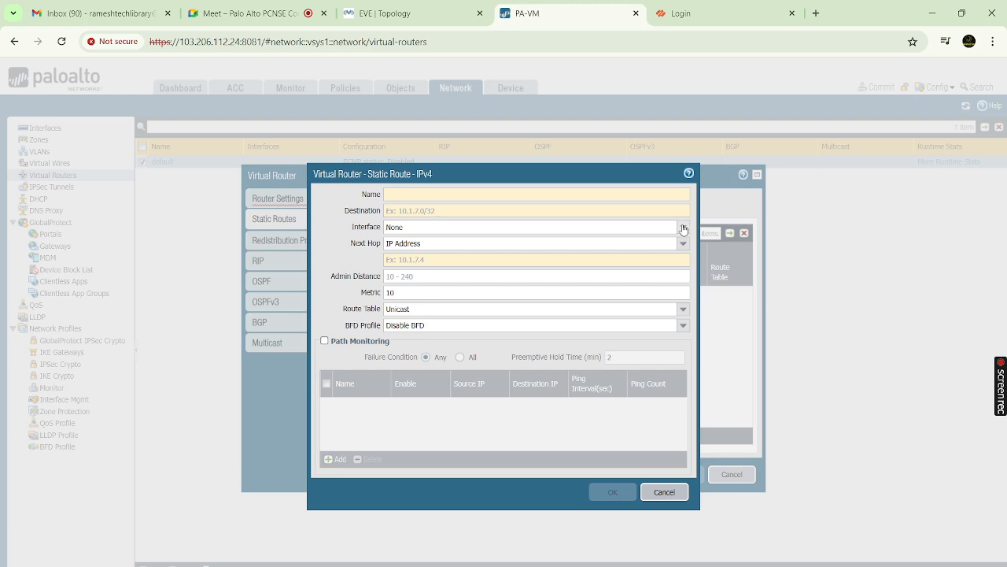
{"action": "left_click", "coordinate": [683, 227]}
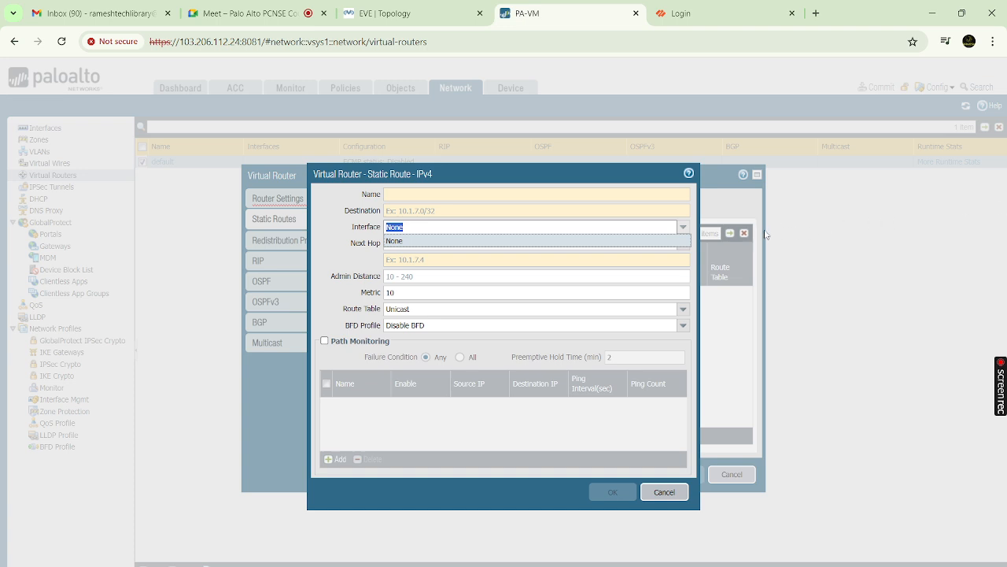
{"action": "left_click", "coordinate": [446, 211]}
{"action": "left_click", "coordinate": [406, 226]}
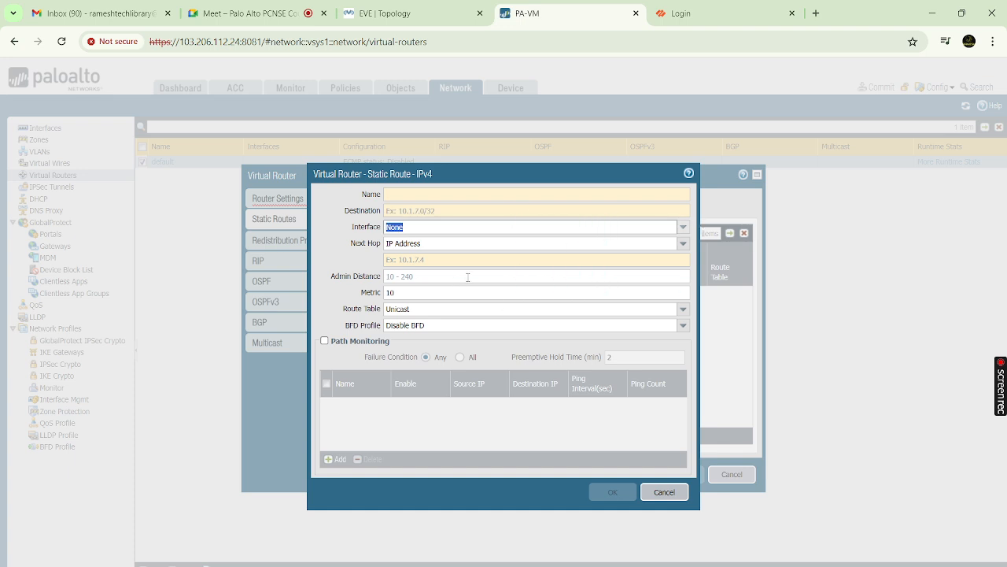
{"action": "left_click", "coordinate": [631, 293]}
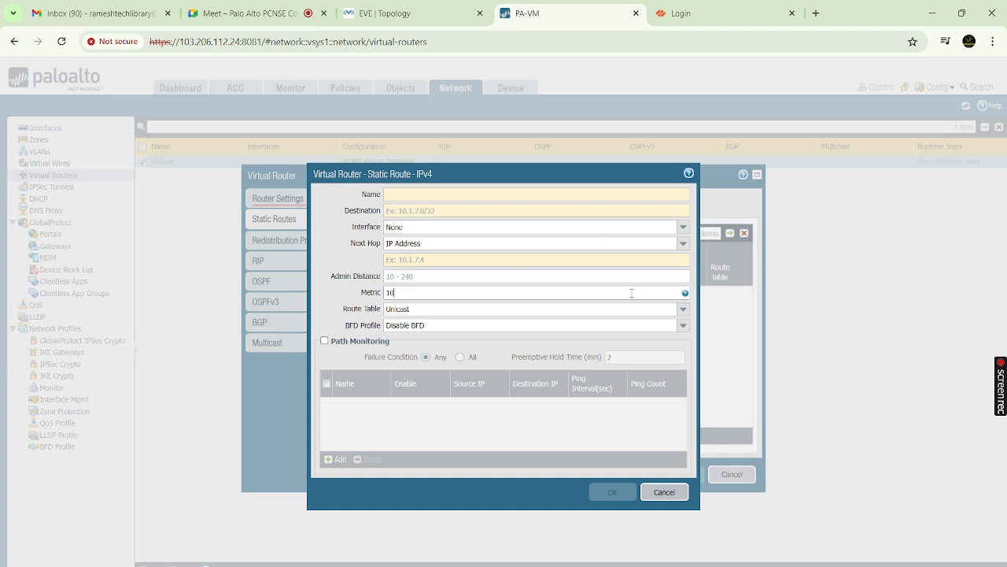
{"action": "left_click", "coordinate": [417, 293]}
{"action": "left_click", "coordinate": [664, 491]}
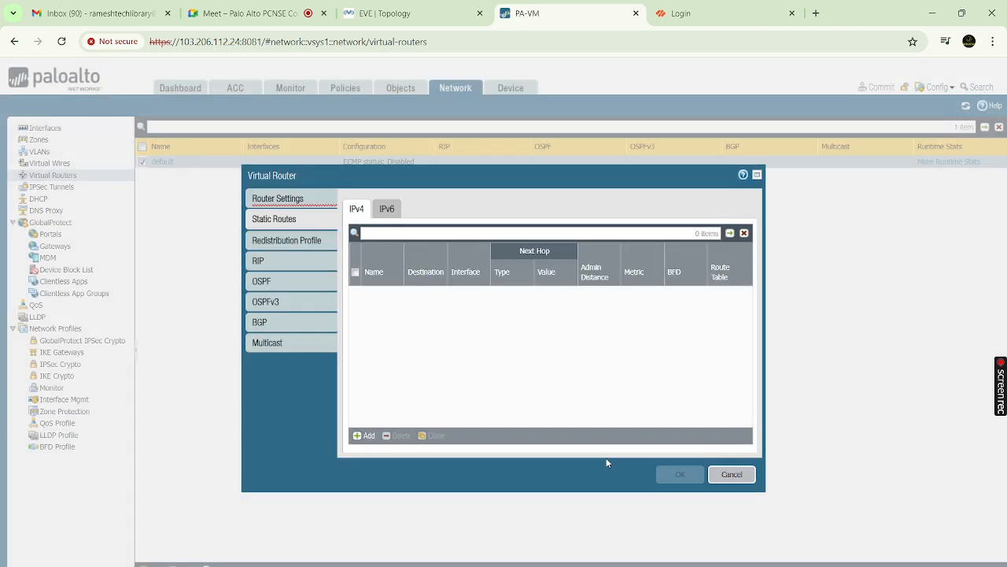
Browse the virtual router's RIP, OSPF, OSPFv3 and BGP settings, then cancel without saving
{"action": "left_click", "coordinate": [282, 262]}
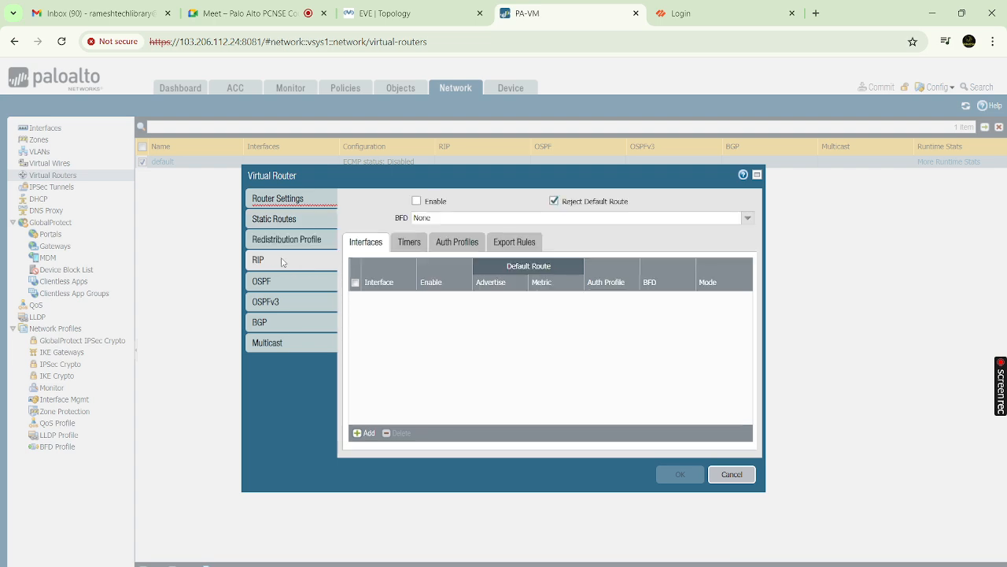
{"action": "left_click", "coordinate": [285, 281]}
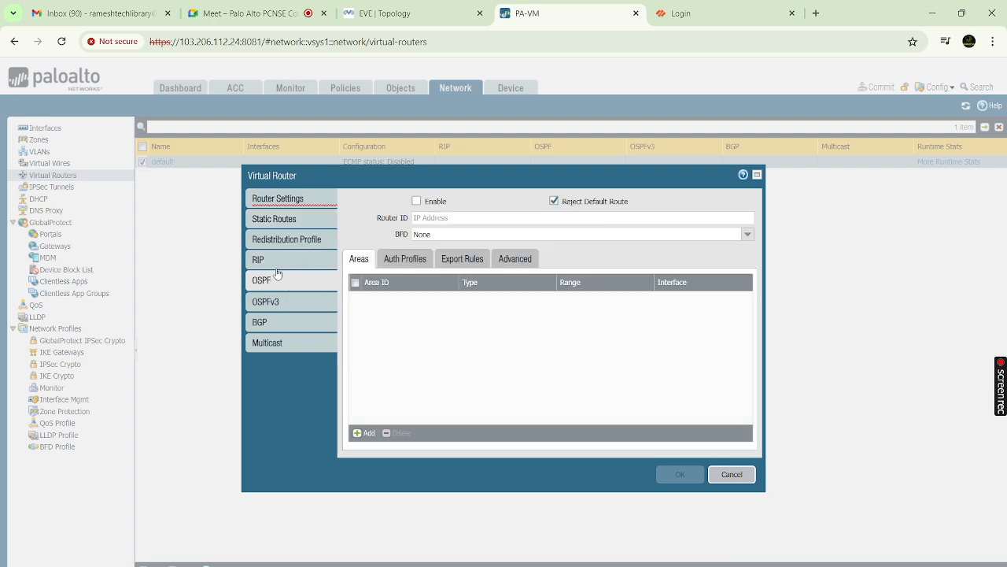
{"action": "left_click", "coordinate": [278, 265]}
{"action": "left_click", "coordinate": [280, 288]}
{"action": "left_click", "coordinate": [287, 301]}
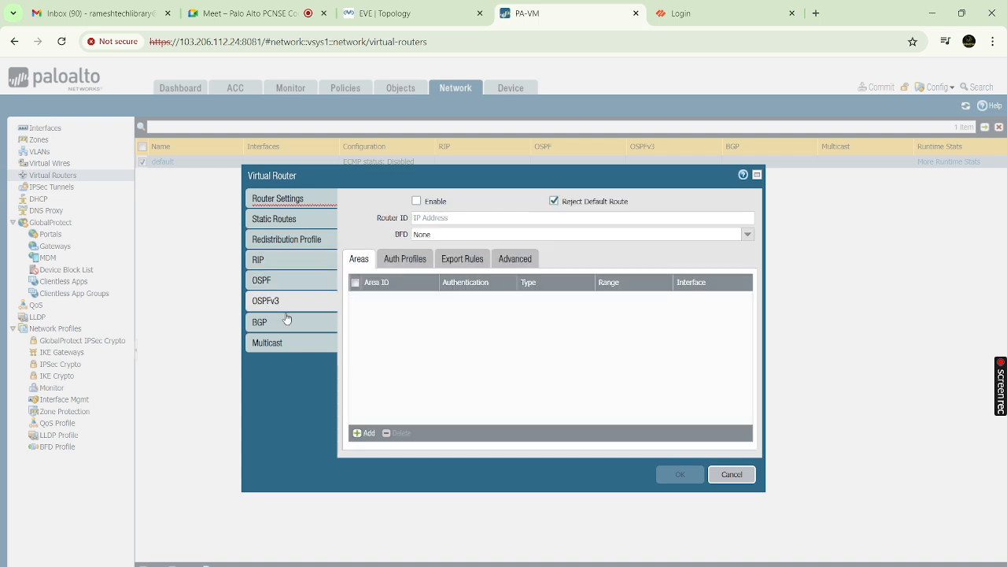
{"action": "left_click", "coordinate": [288, 322]}
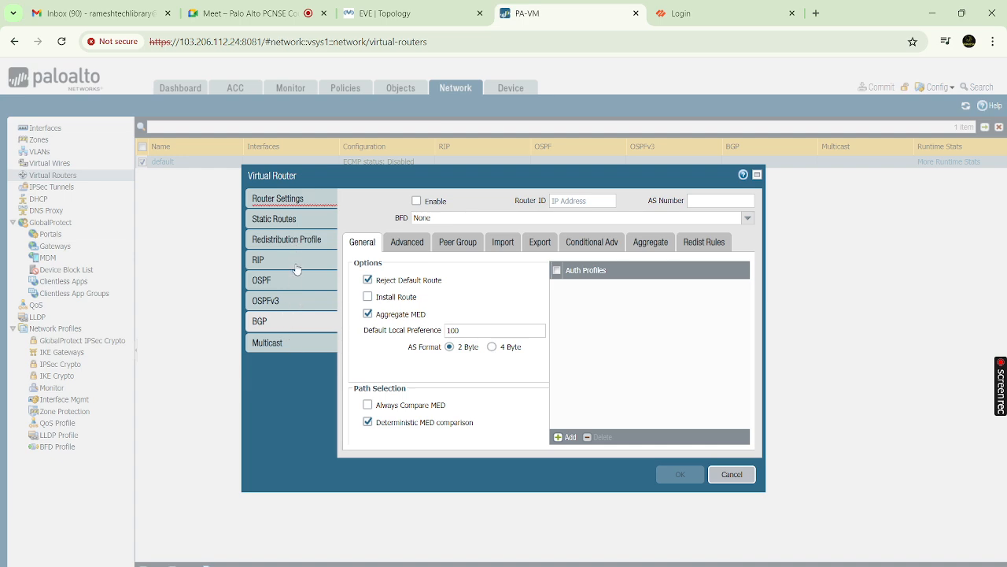
{"action": "left_click", "coordinate": [732, 474]}
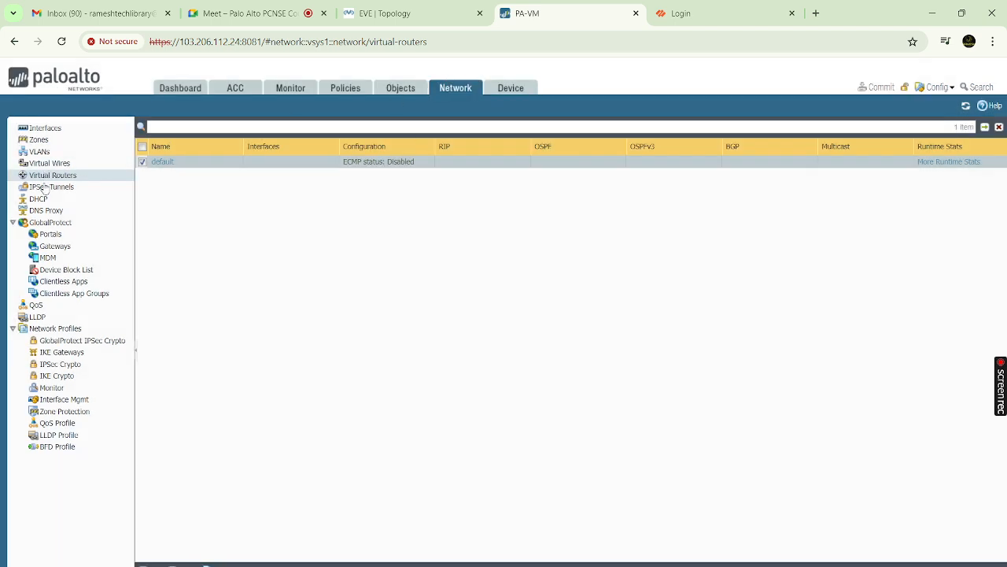
{"action": "left_click", "coordinate": [47, 189]}
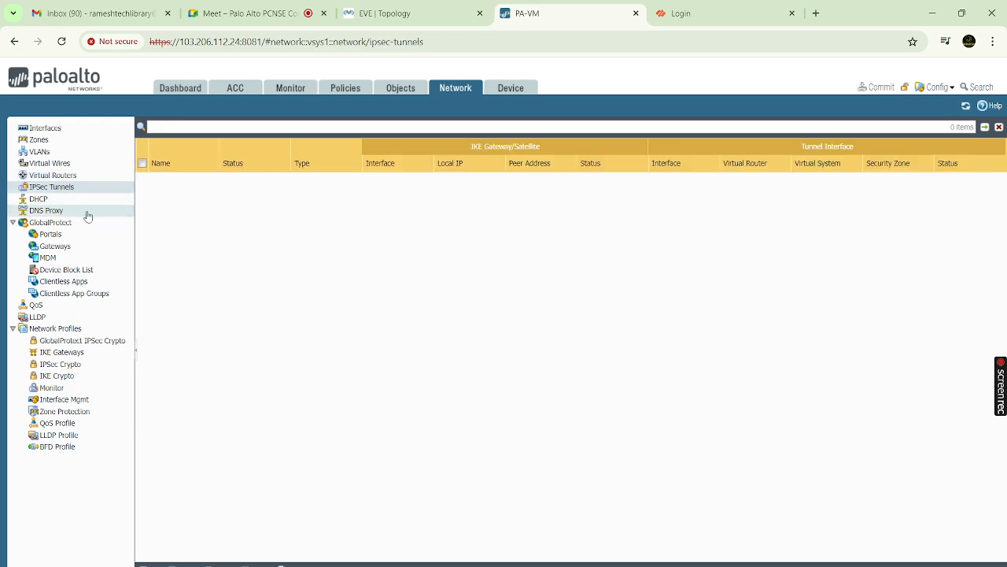
Visit the DHCP, DNS Proxy and Interface Mgmt pages, then return to the 24 Ethernet interfaces
{"action": "left_click", "coordinate": [57, 200]}
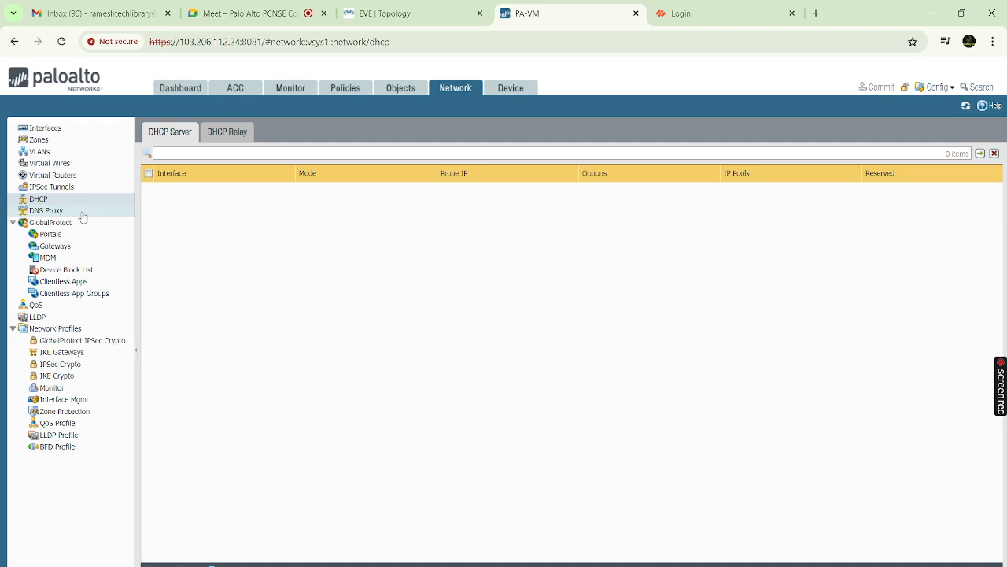
{"action": "left_click", "coordinate": [79, 211]}
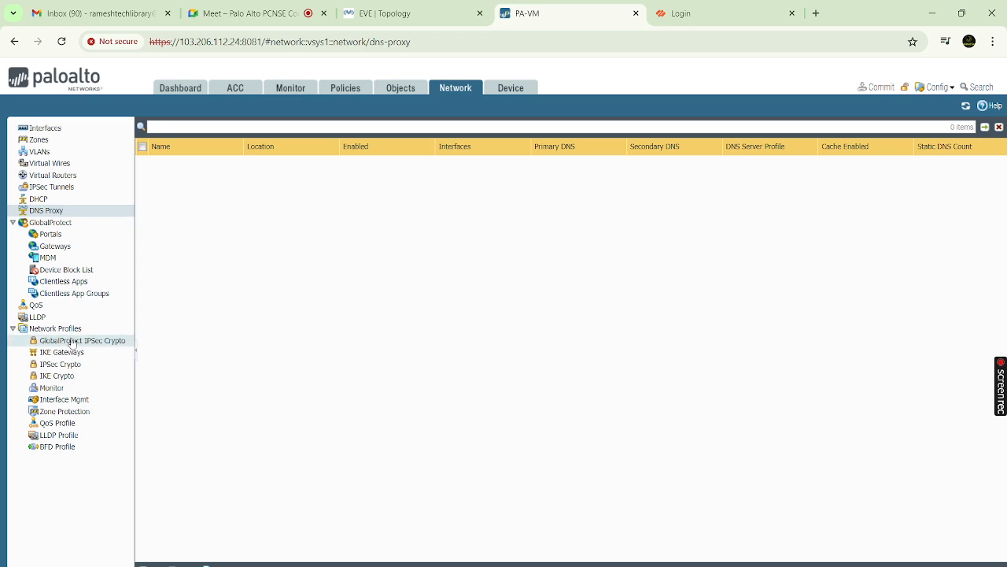
{"action": "left_click", "coordinate": [65, 399]}
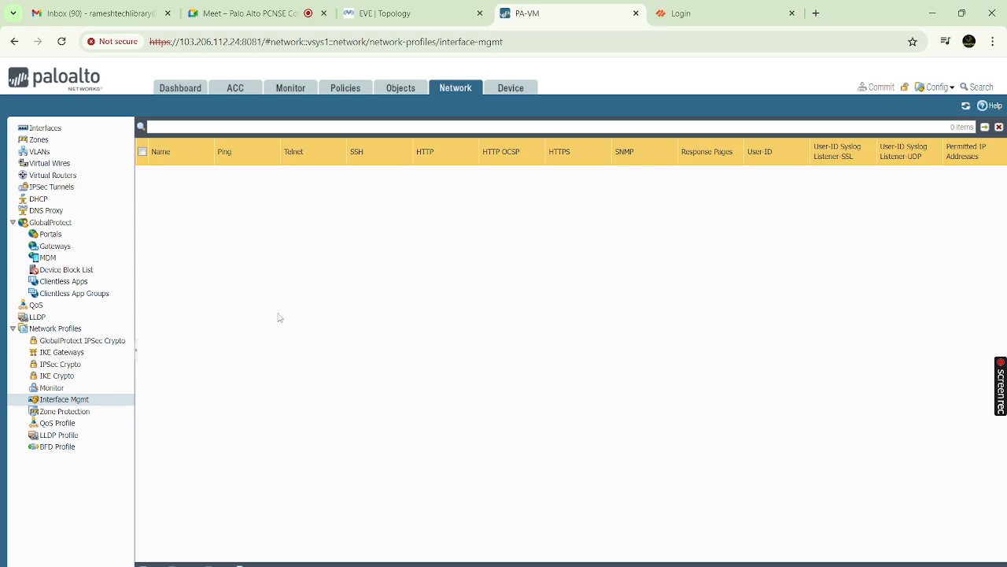
{"action": "left_click", "coordinate": [45, 128]}
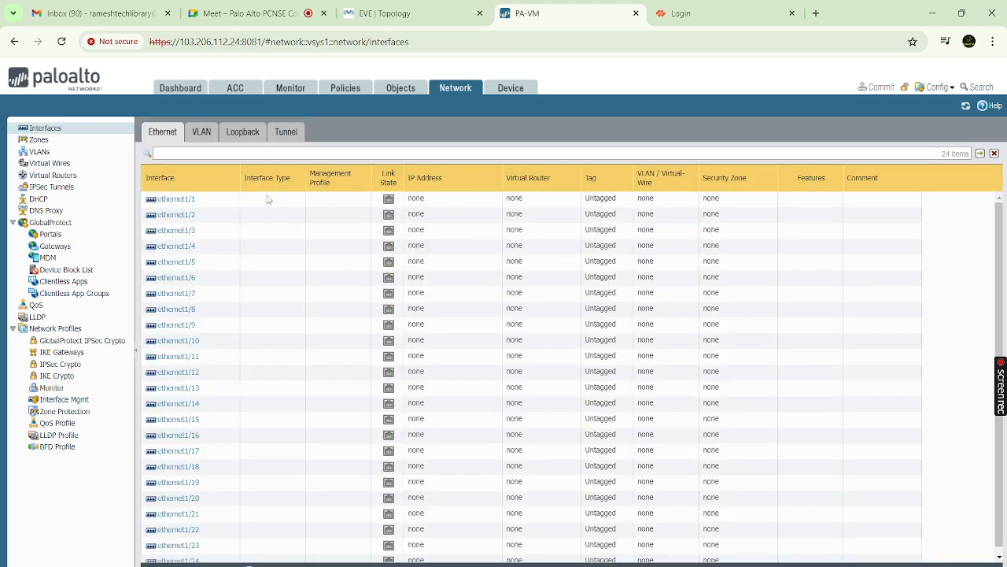
{"action": "left_click", "coordinate": [172, 199]}
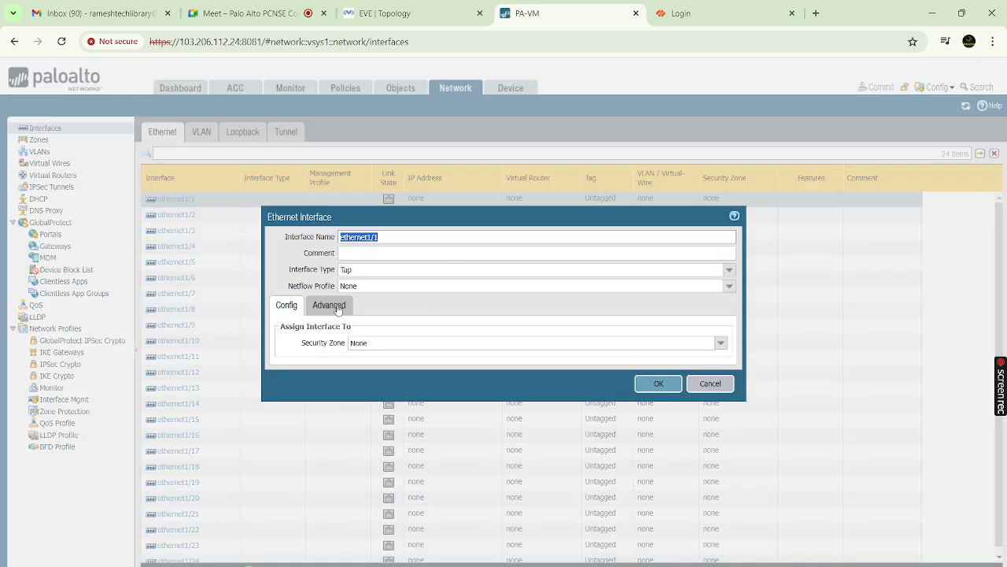
{"action": "left_click", "coordinate": [338, 307]}
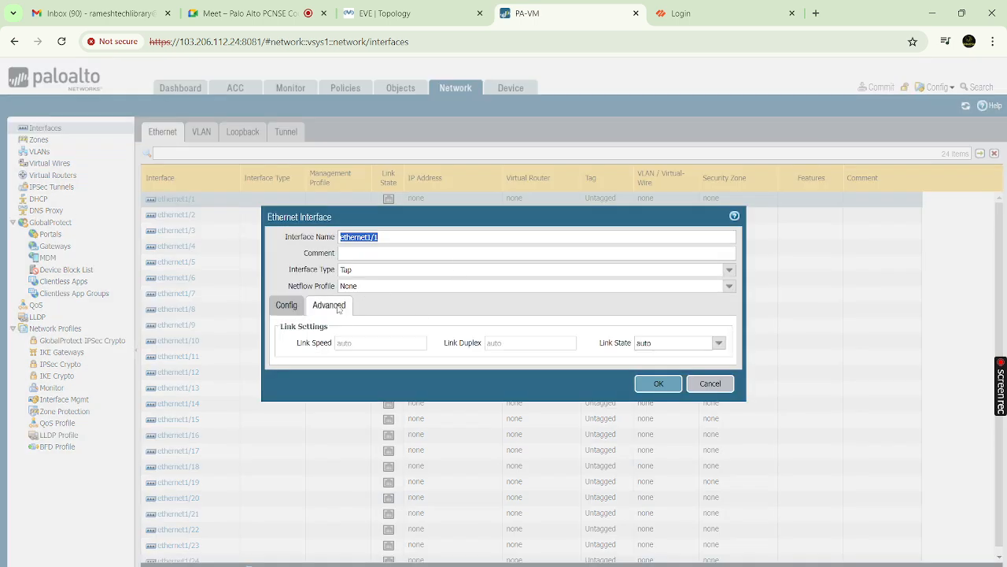
{"action": "left_click", "coordinate": [729, 269]}
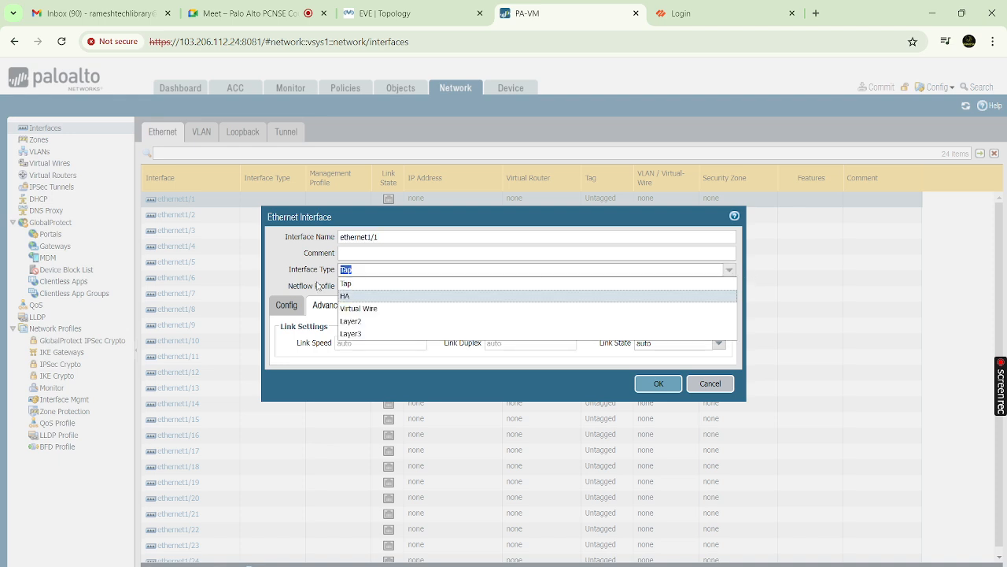
{"action": "left_click", "coordinate": [725, 383]}
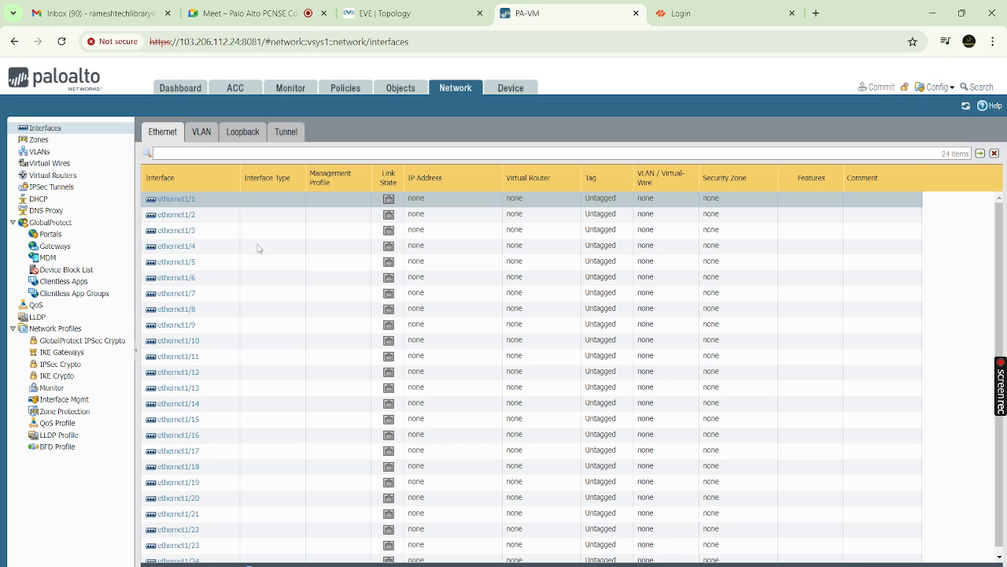
{"action": "left_click", "coordinate": [184, 200]}
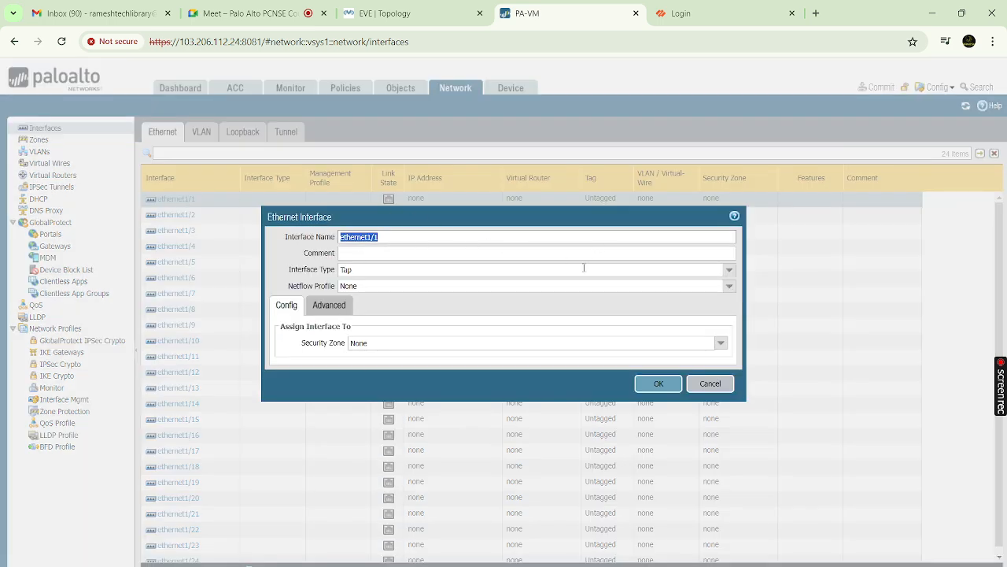
{"action": "left_click", "coordinate": [394, 240]}
{"action": "left_click", "coordinate": [729, 271]}
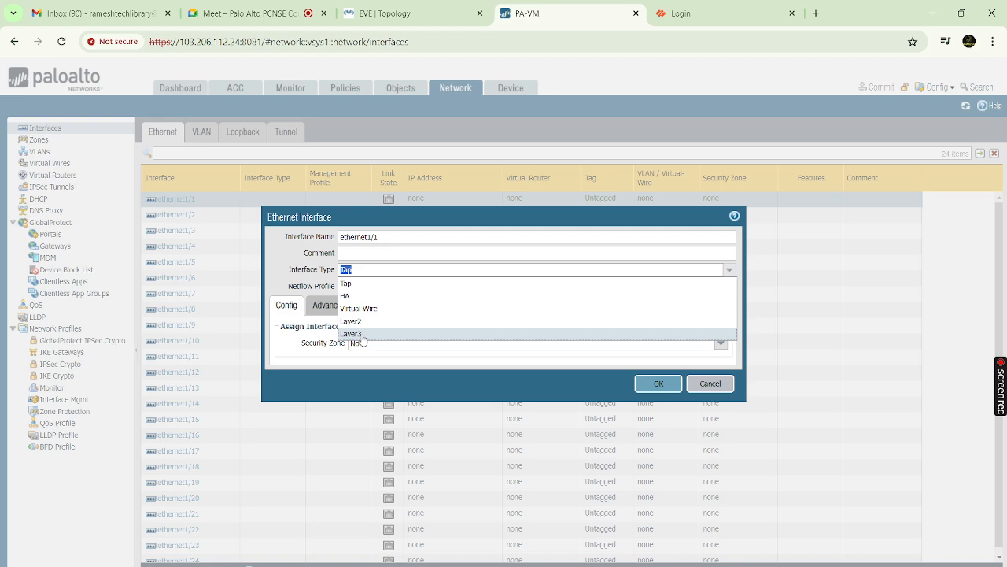
{"action": "left_click", "coordinate": [362, 334]}
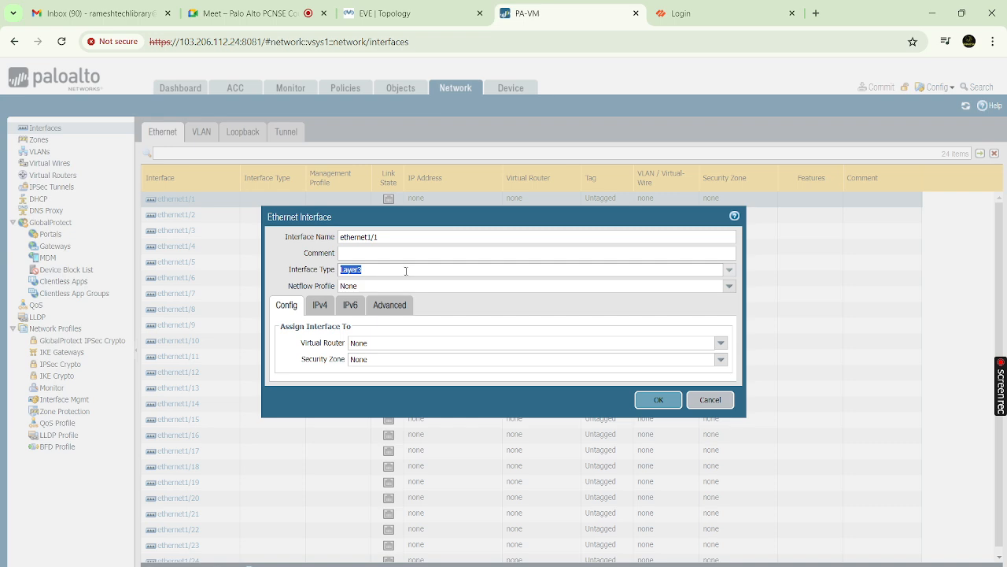
{"action": "left_click", "coordinate": [326, 346]}
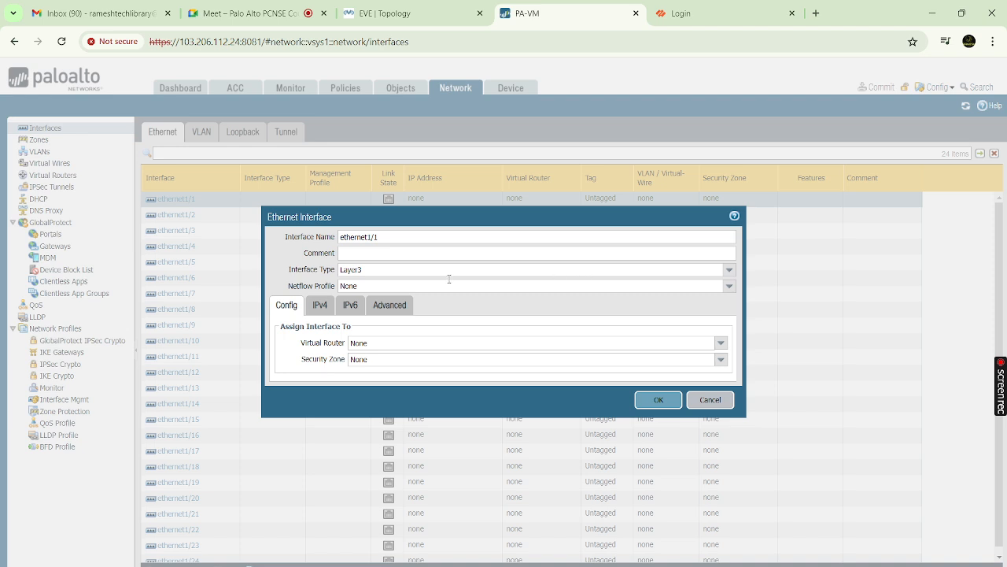
{"action": "left_click", "coordinate": [450, 279]}
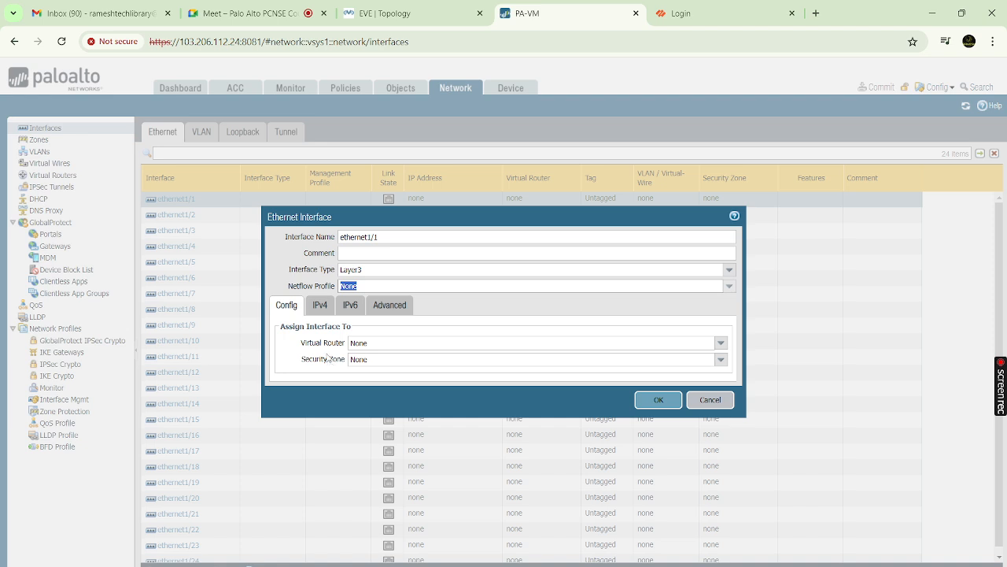
{"action": "left_click", "coordinate": [320, 305]}
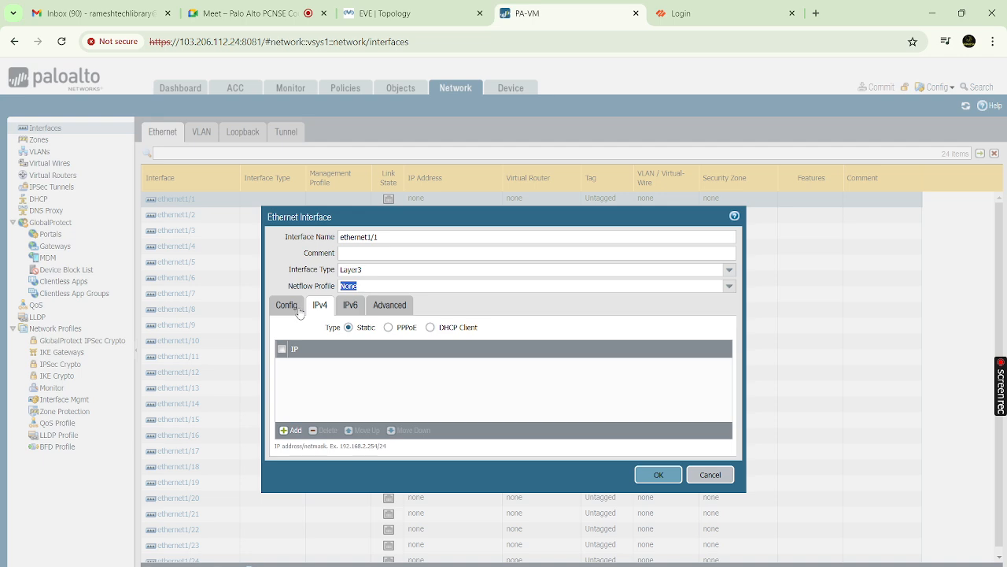
{"action": "left_click", "coordinate": [293, 432]}
{"action": "left_click", "coordinate": [385, 258]}
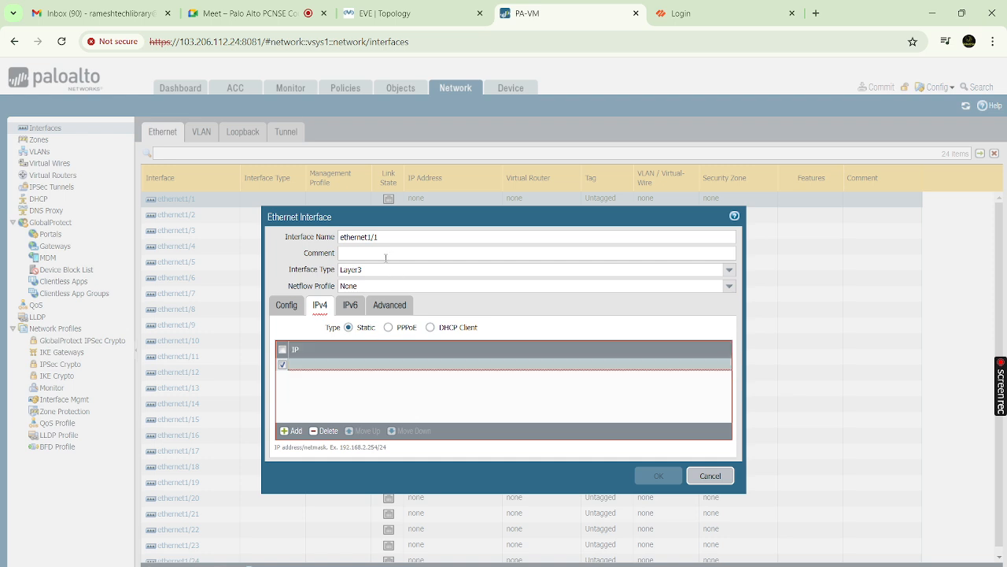
{"action": "left_click", "coordinate": [312, 367]}
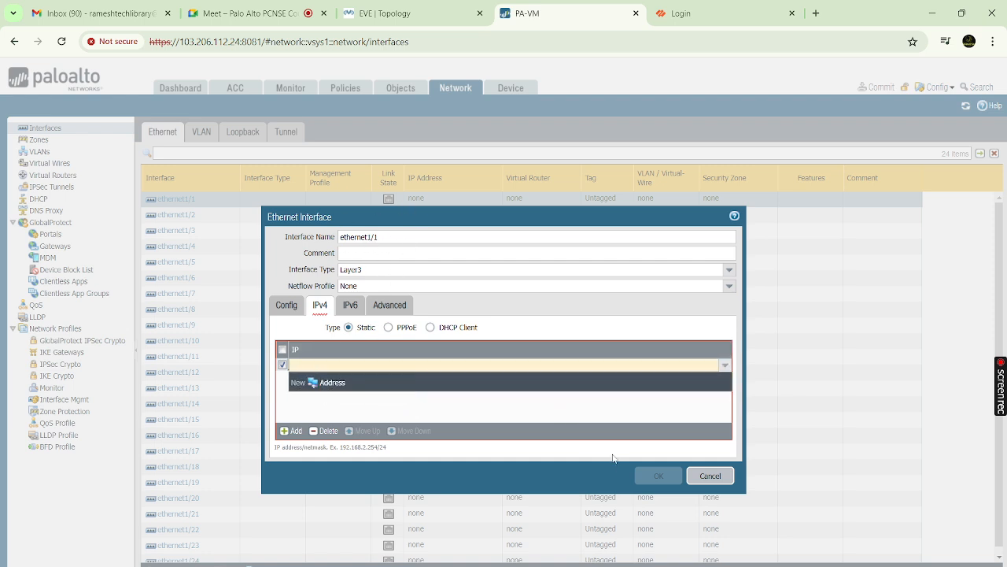
{"action": "left_click", "coordinate": [715, 482]}
{"action": "left_click", "coordinate": [715, 477]}
{"action": "left_click", "coordinate": [537, 370]}
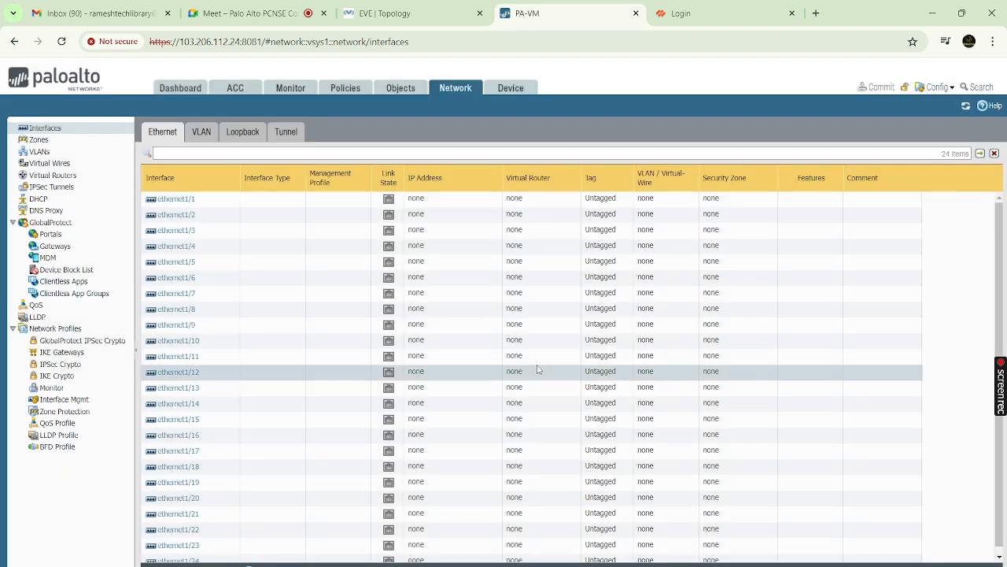
{"action": "left_click", "coordinate": [179, 199]}
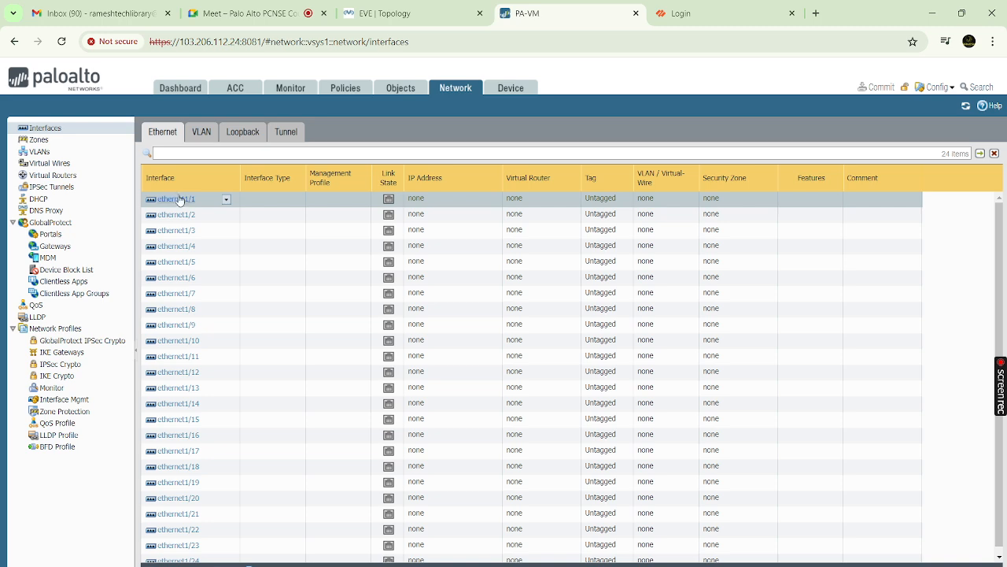
Reopen ethernet1/1 and set its interface type to Layer3
{"action": "left_click", "coordinate": [177, 199]}
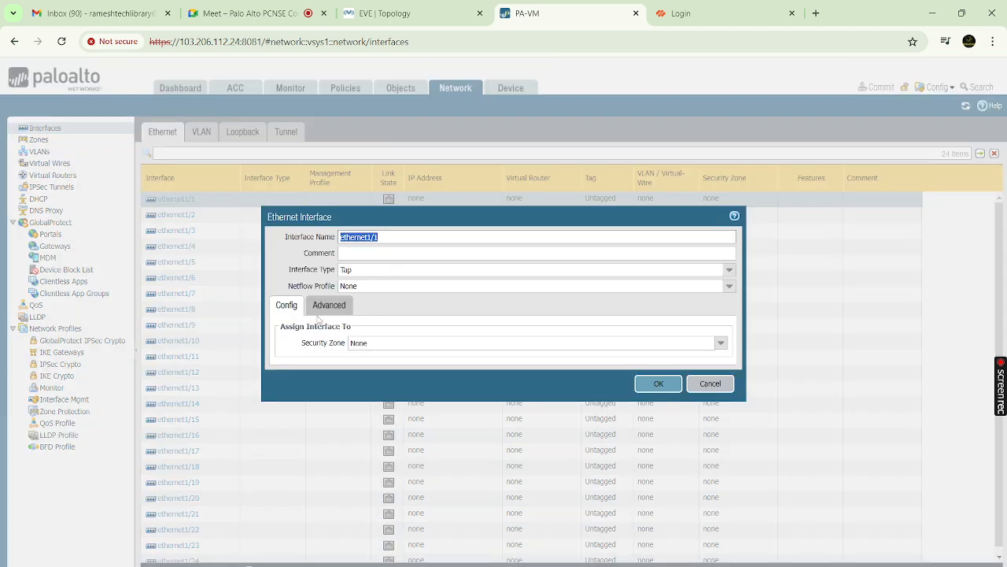
{"action": "left_click", "coordinate": [728, 269]}
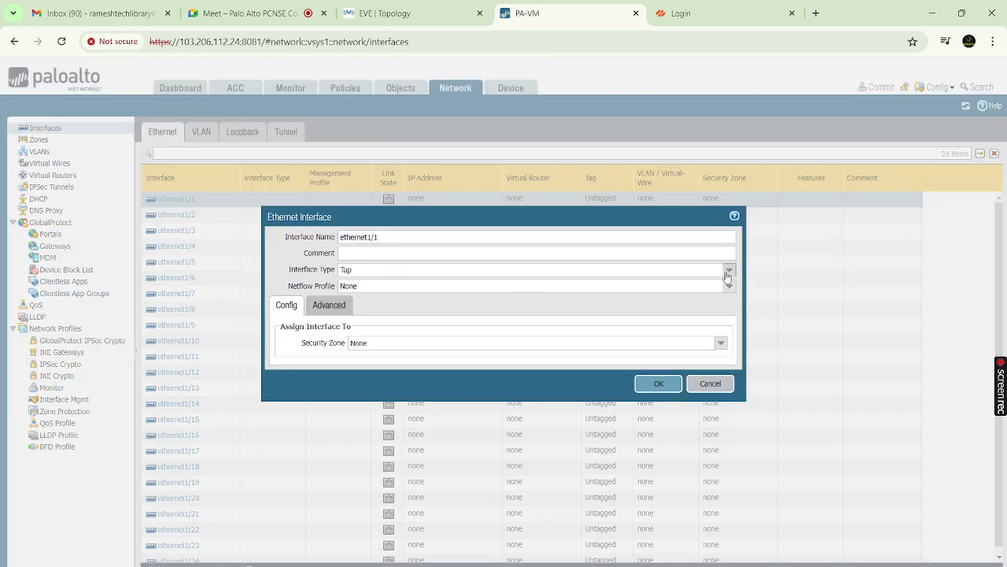
{"action": "left_click", "coordinate": [418, 334]}
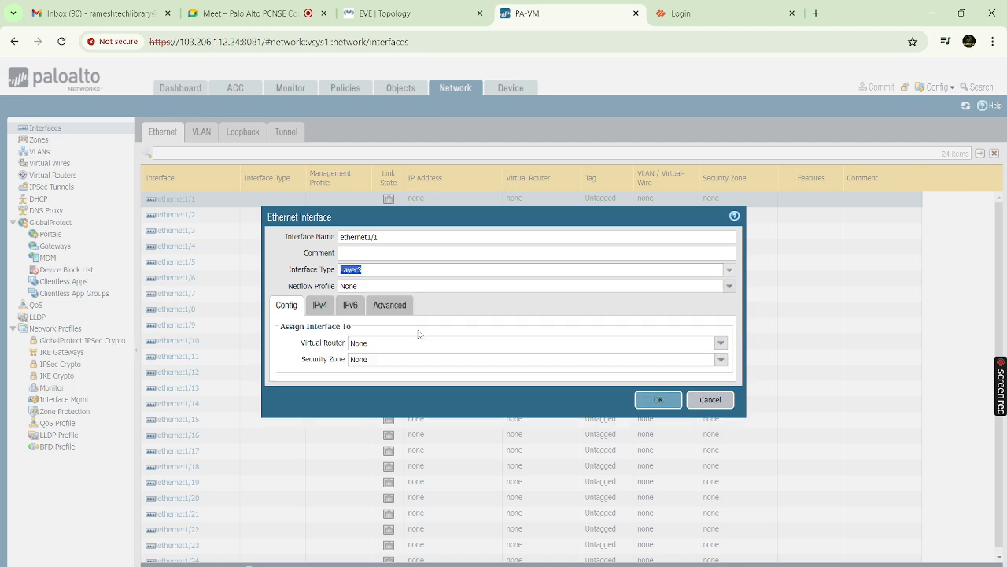
Try DHCP then choose static IPv4 addressing for ethernet1/1, and view its IPv6 settings
{"action": "left_click", "coordinate": [318, 307]}
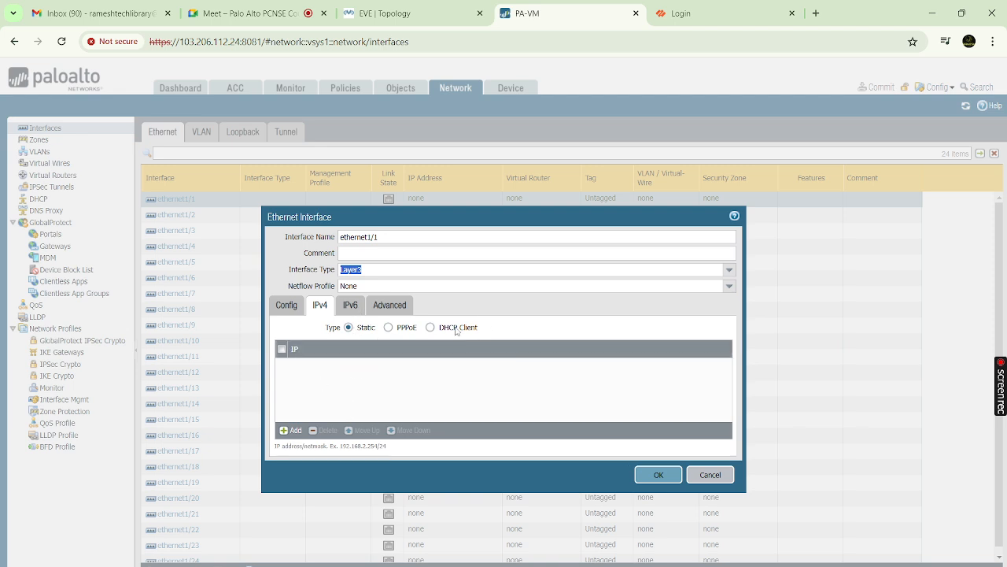
{"action": "left_click", "coordinate": [430, 328]}
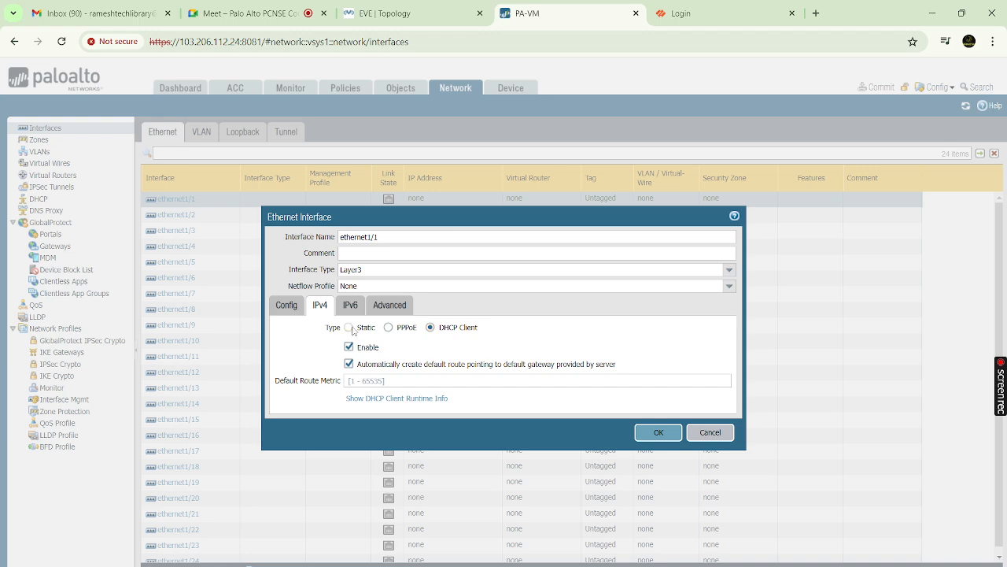
{"action": "left_click", "coordinate": [351, 328]}
{"action": "left_click", "coordinate": [355, 307]}
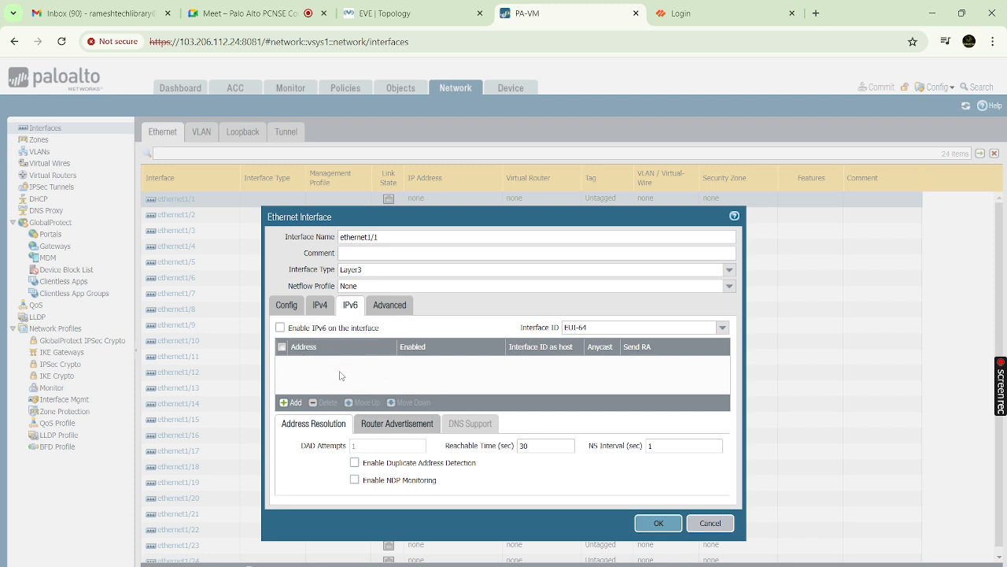
{"action": "left_click", "coordinate": [397, 307]}
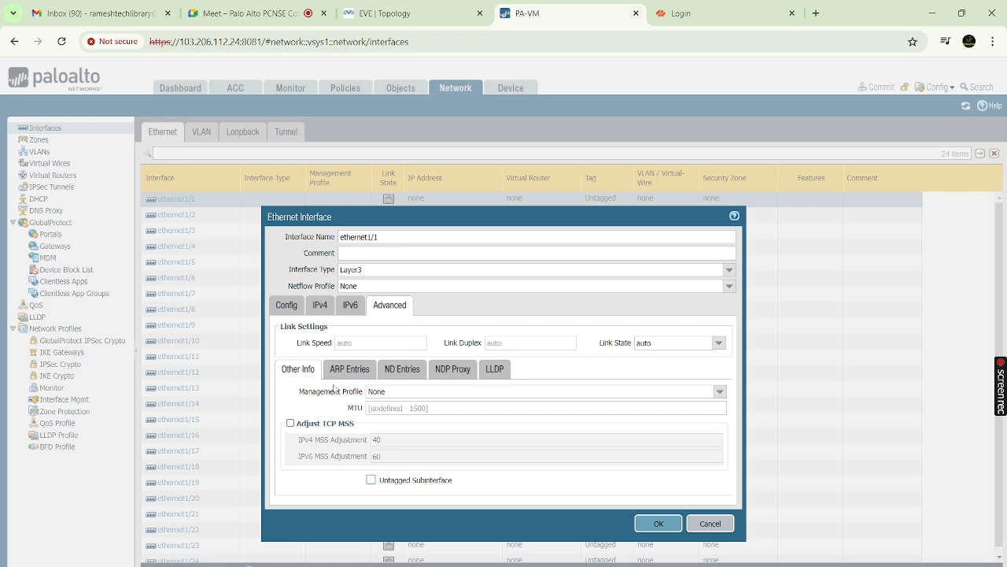
Check the management profile (None) and MTU, revisit IPv4 and Config, then cancel ethernet1/1
{"action": "left_click", "coordinate": [720, 392]}
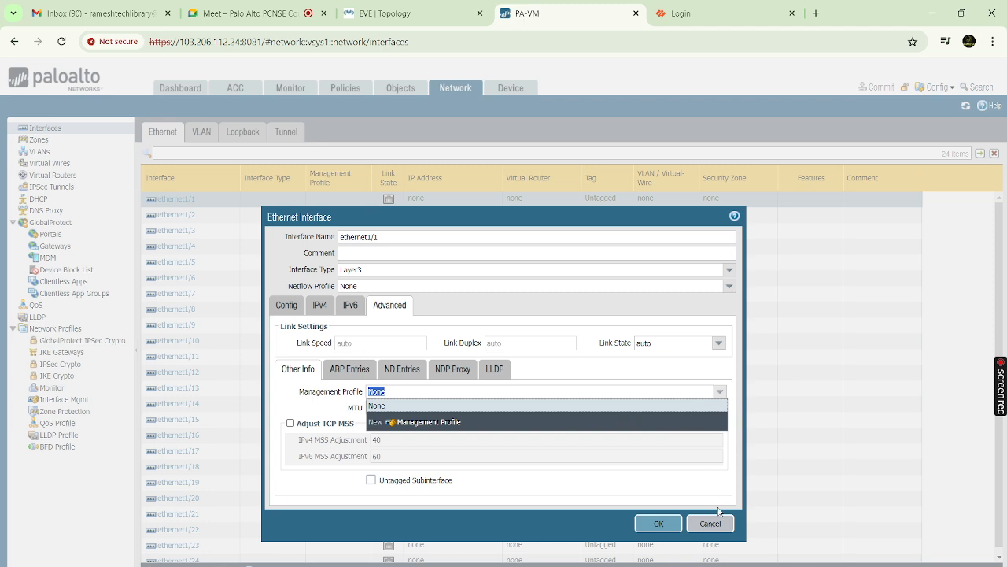
{"action": "left_click", "coordinate": [698, 453]}
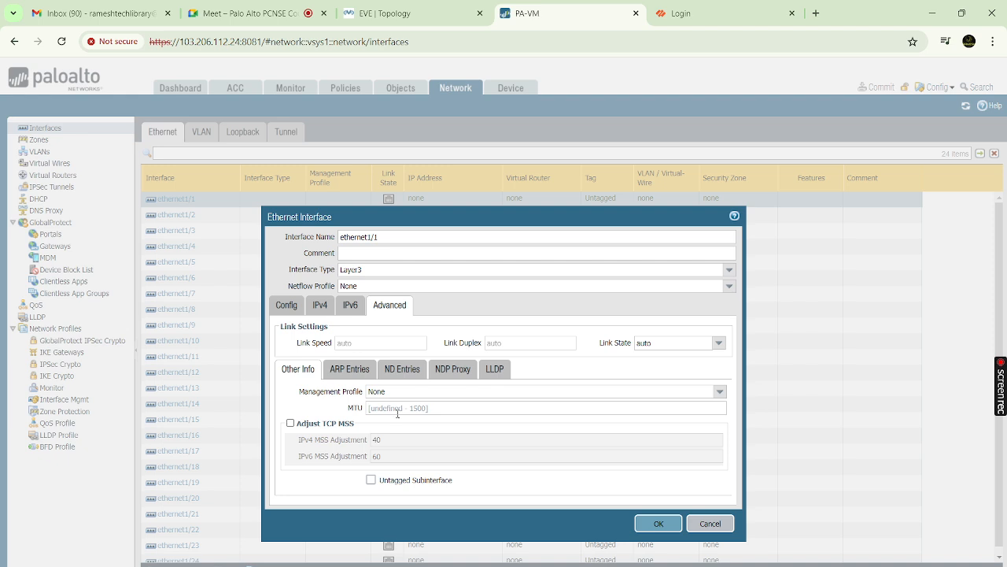
{"action": "left_click", "coordinate": [412, 409]}
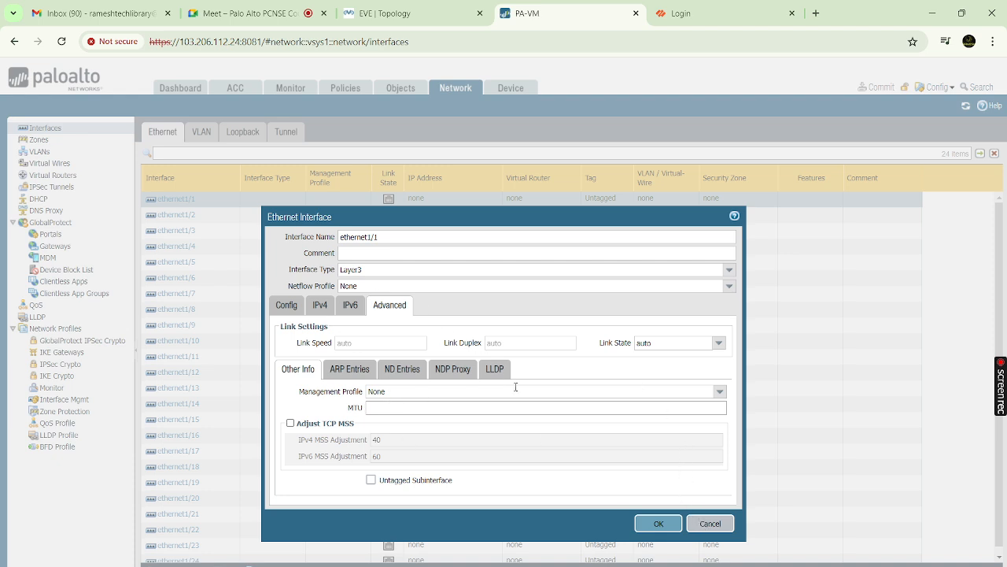
{"action": "left_click", "coordinate": [320, 307]}
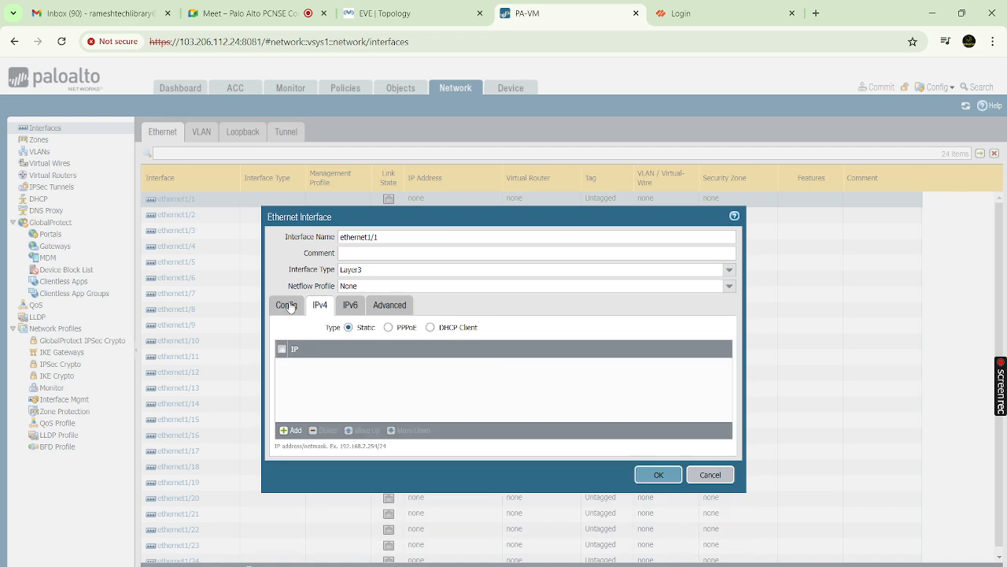
{"action": "left_click", "coordinate": [286, 306]}
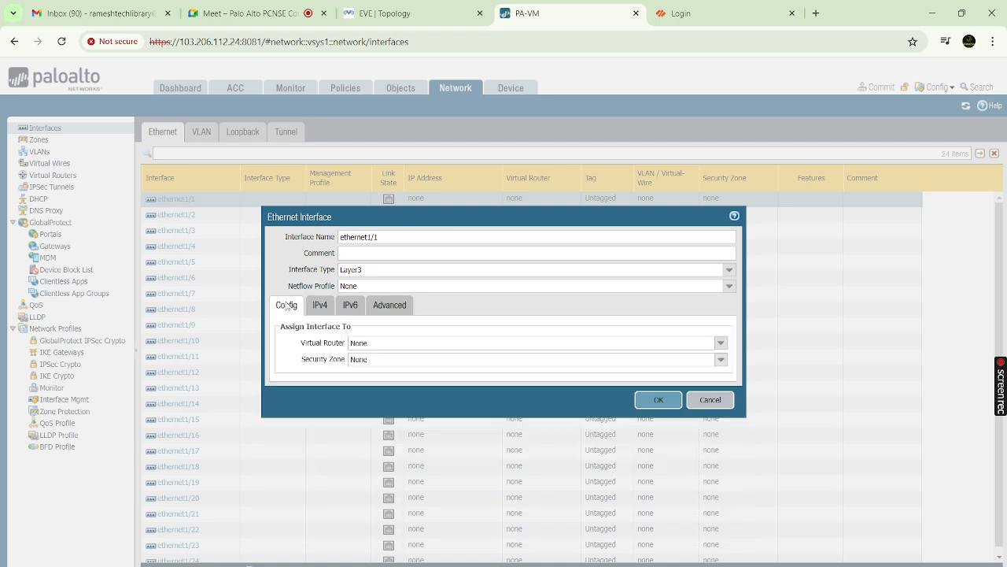
{"action": "left_click", "coordinate": [712, 401]}
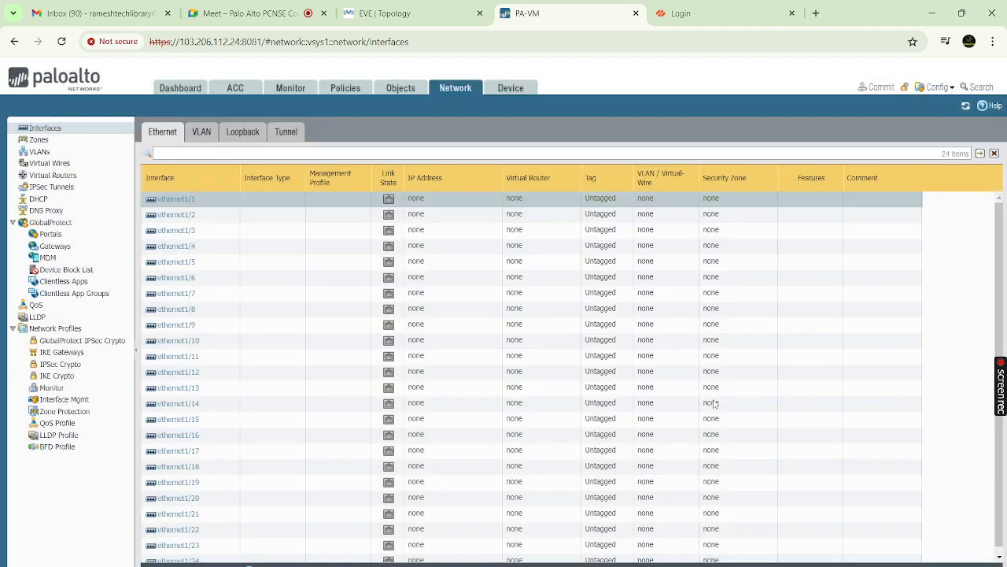
{"action": "left_click", "coordinate": [49, 139]}
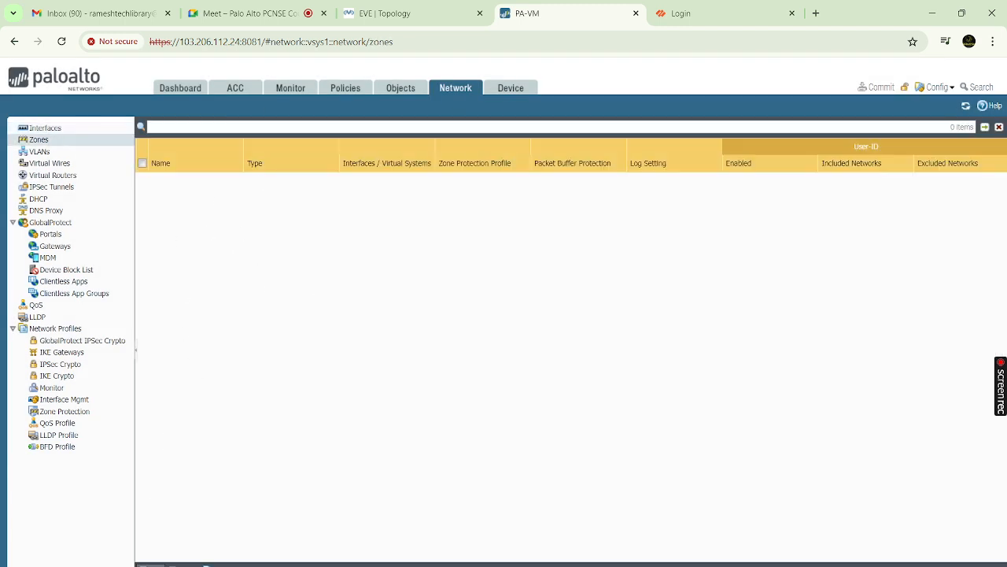
Draft a Layer3 zone named 'Trust' with an interface row, then cancel it unsaved
{"action": "left_click", "coordinate": [150, 565]}
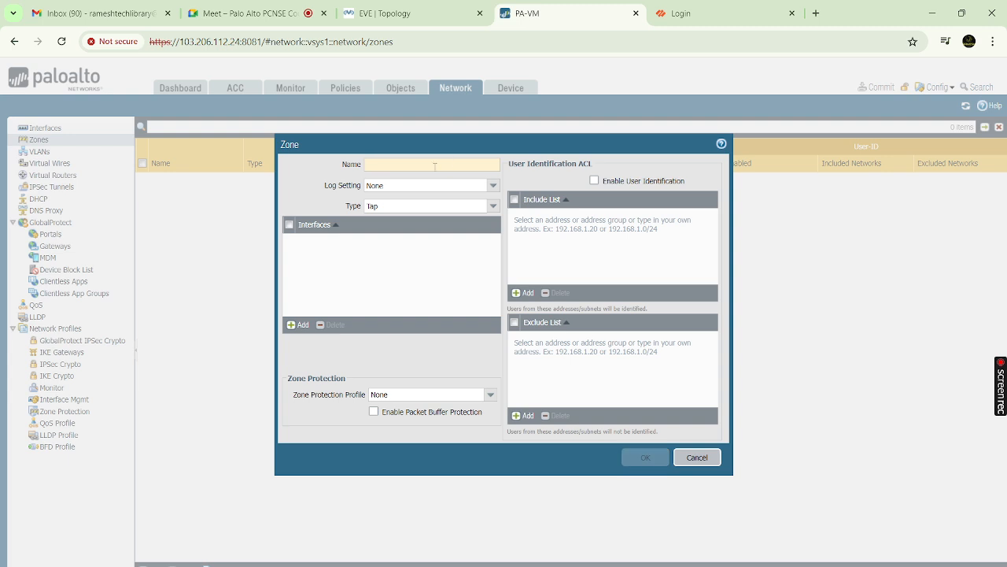
{"action": "left_click", "coordinate": [434, 166]}
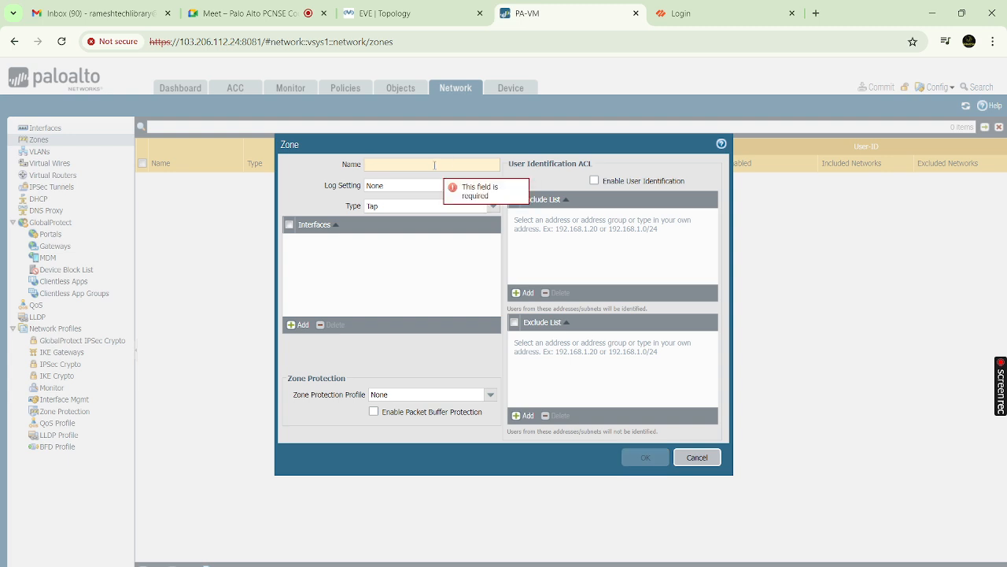
{"action": "type", "text": "Trust"}
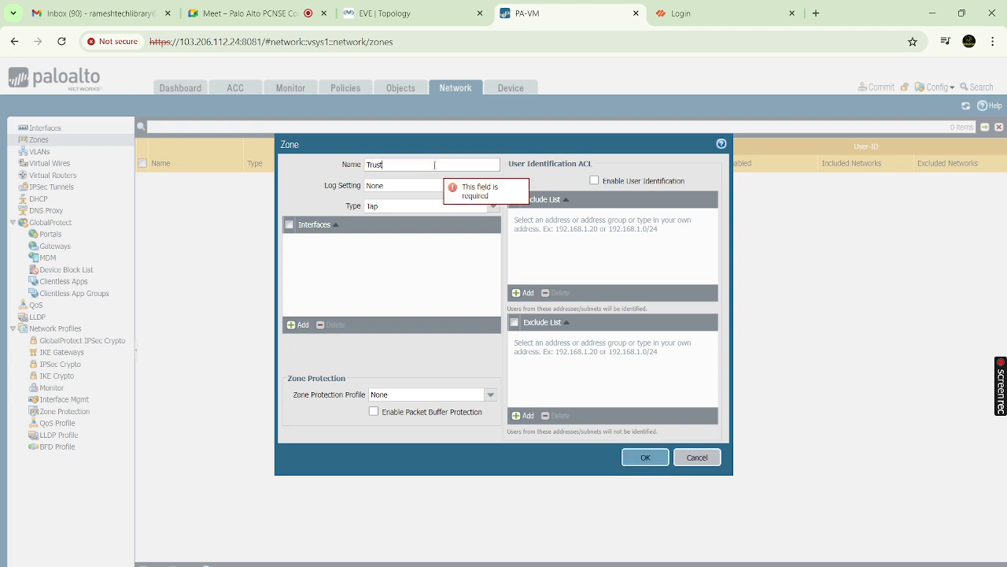
{"action": "left_click", "coordinate": [492, 205]}
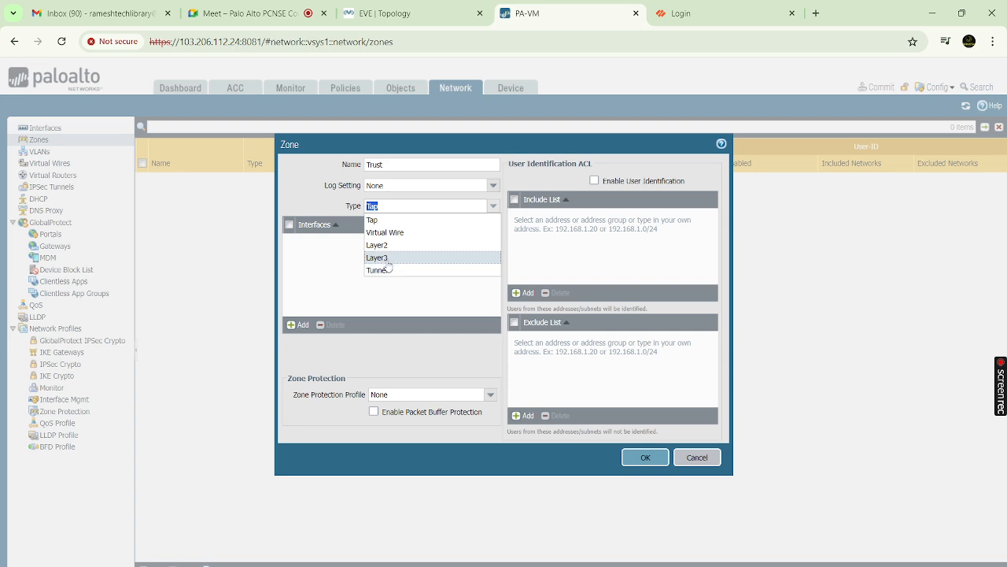
{"action": "left_click", "coordinate": [386, 262]}
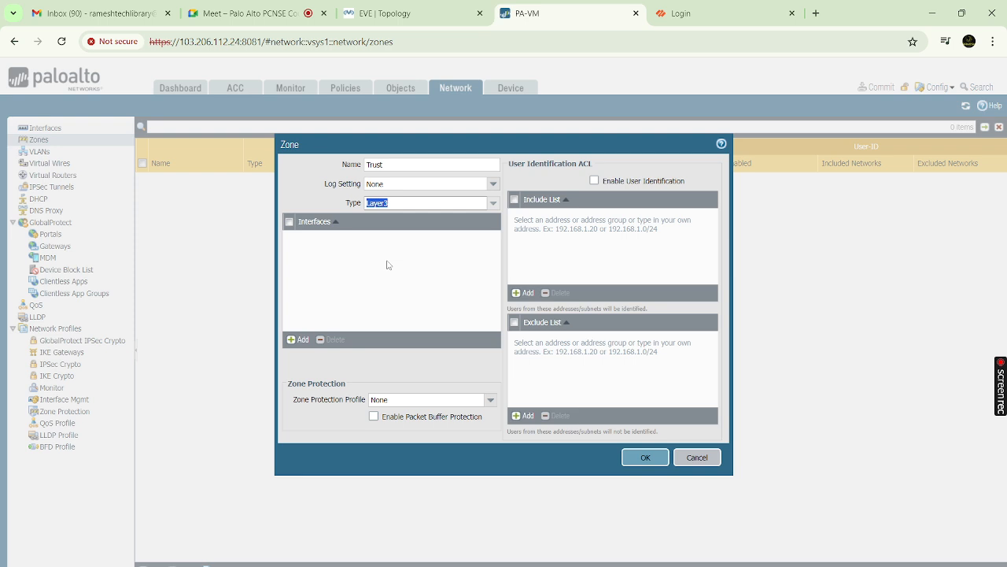
{"action": "left_click", "coordinate": [307, 340]}
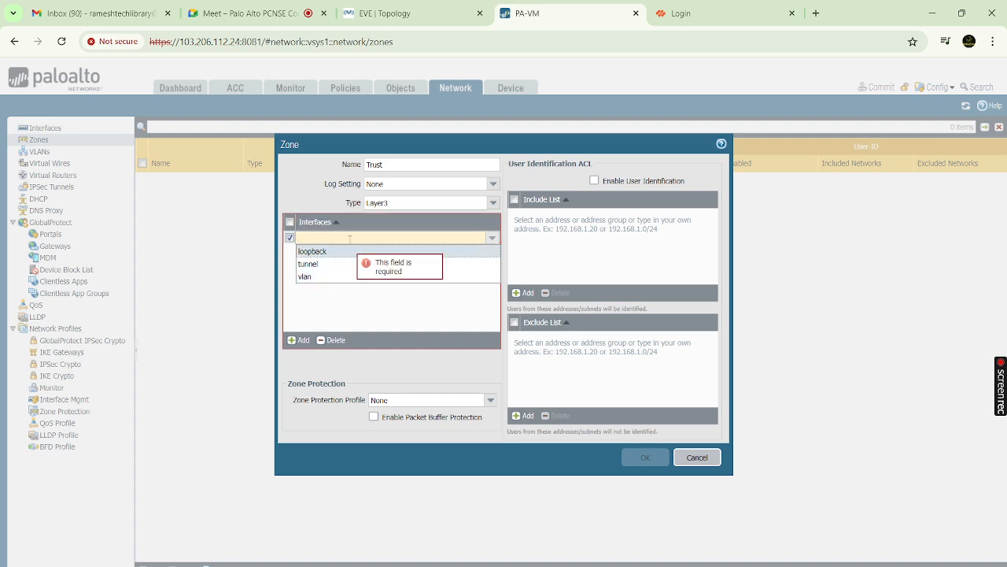
{"action": "left_click", "coordinate": [696, 464]}
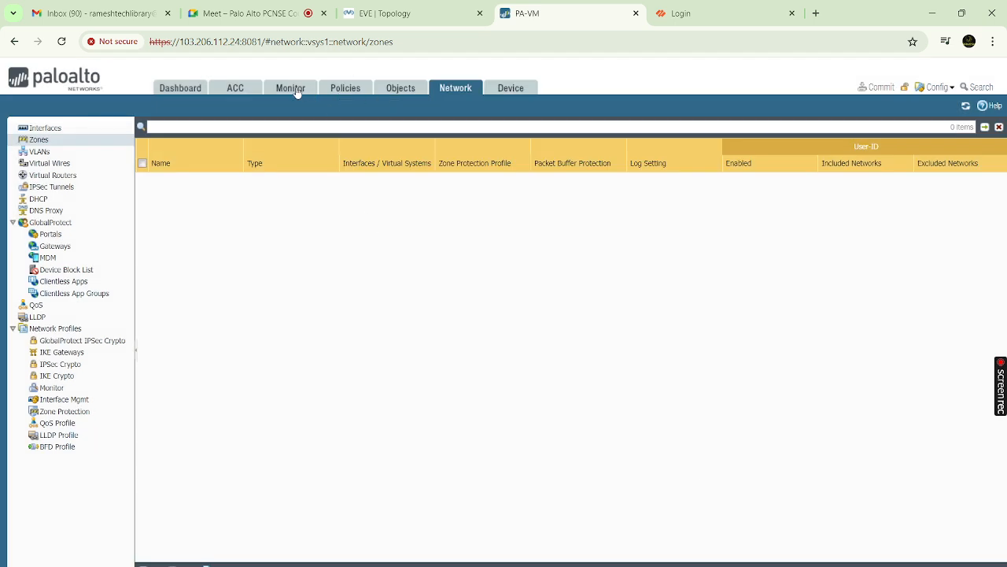
{"action": "left_click", "coordinate": [52, 139]}
{"action": "left_click", "coordinate": [150, 564]}
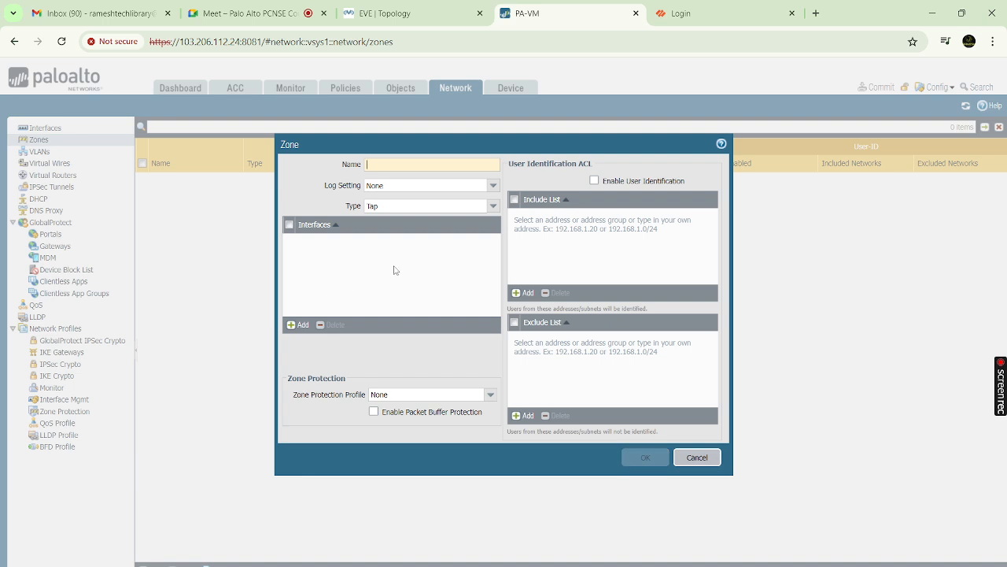
{"action": "left_click", "coordinate": [493, 206]}
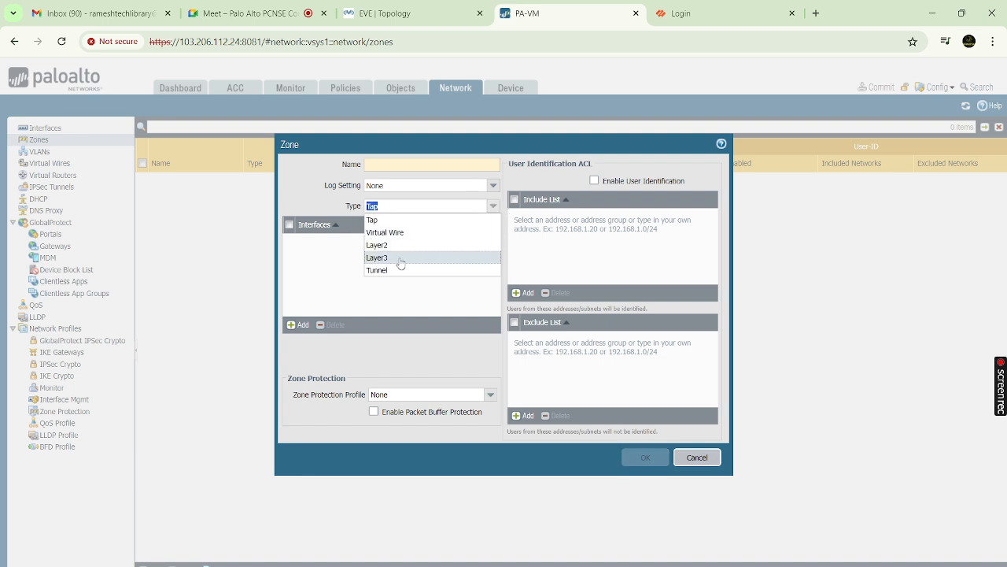
{"action": "left_click", "coordinate": [399, 258]}
{"action": "left_click", "coordinate": [298, 339]}
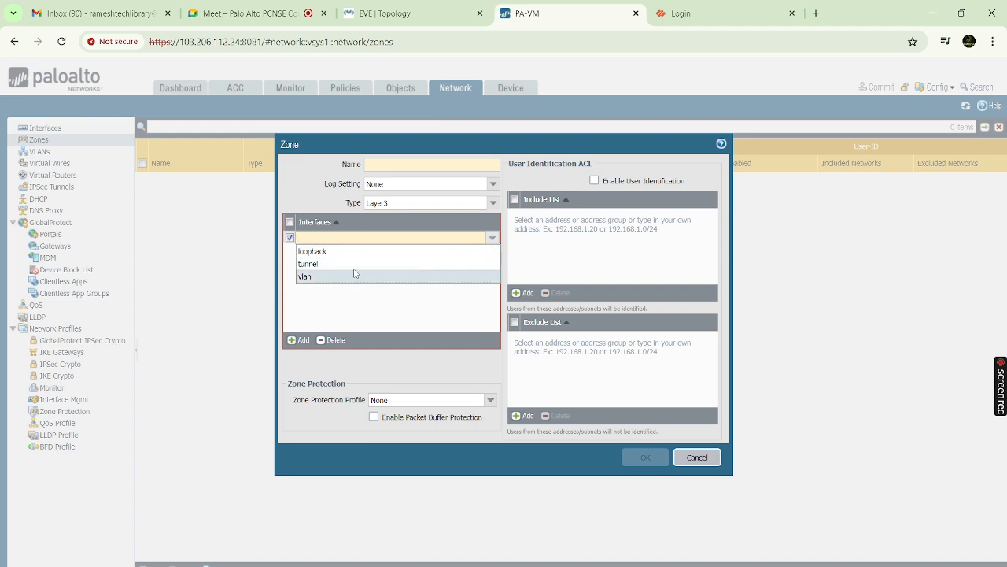
{"action": "left_click", "coordinate": [384, 310]}
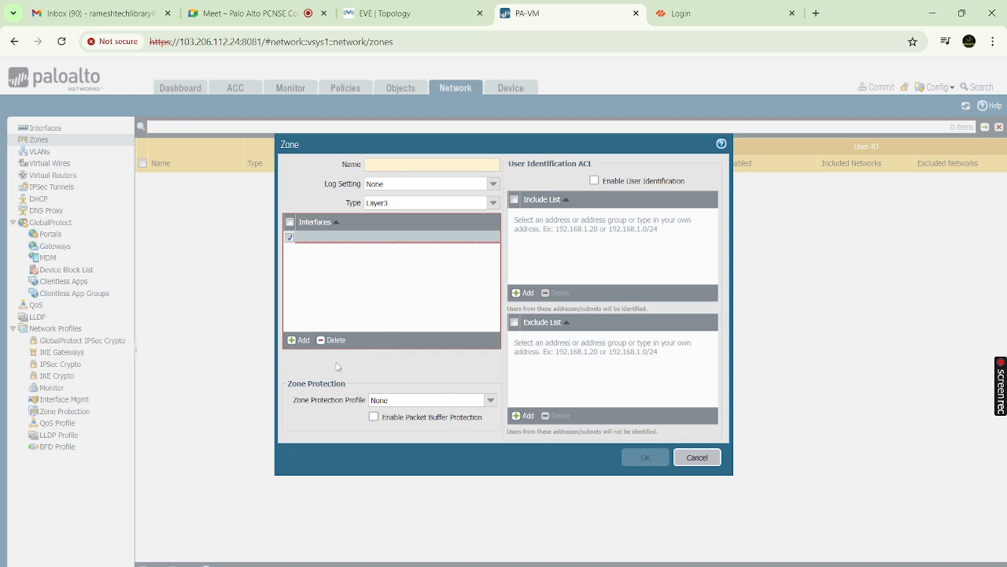
{"action": "left_click", "coordinate": [691, 467]}
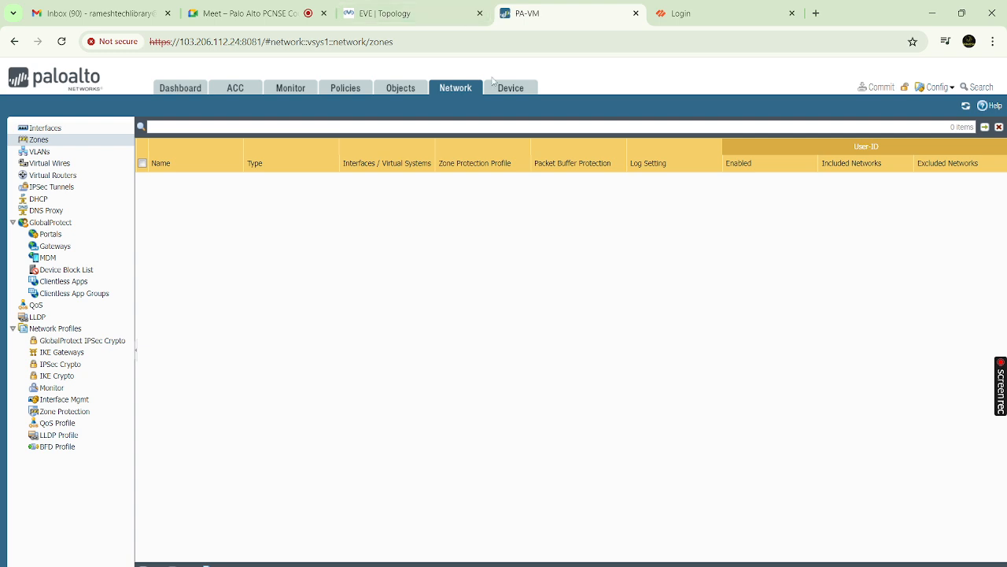
{"action": "left_click", "coordinate": [513, 90]}
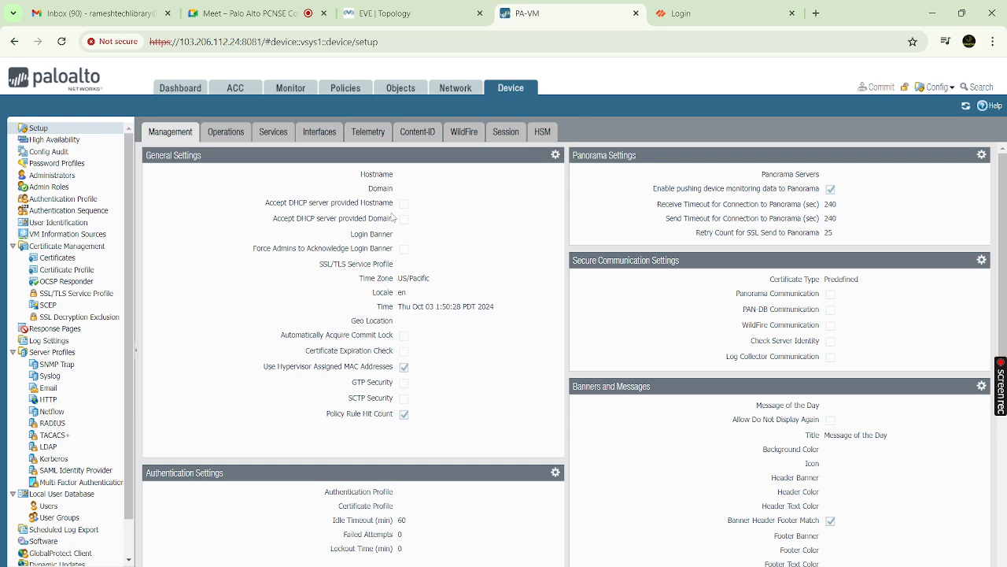
Try and clear hostname entries in General Settings, then switch to the second firewall's login page
{"action": "left_click", "coordinate": [556, 155]}
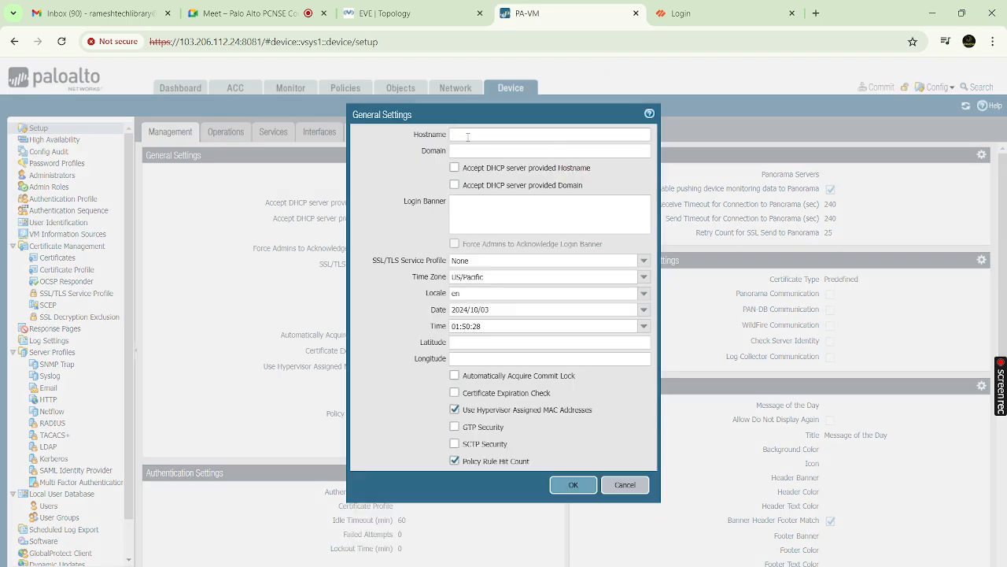
{"action": "type", "text": "PA-VM"}
{"action": "key", "text": "BackSpace"}
{"action": "key", "text": "BackSpace"}
{"action": "type", "text": "Kartjik"}
{"action": "key", "text": "BackSpace"}
{"action": "key", "text": "BackSpace"}
{"action": "key", "text": "BackSpace"}
{"action": "key", "text": "BackSpace"}
{"action": "key", "text": "BackSpace"}
{"action": "key", "text": "BackSpace"}
{"action": "key", "text": "BackSpace"}
{"action": "left_click", "coordinate": [492, 218]}
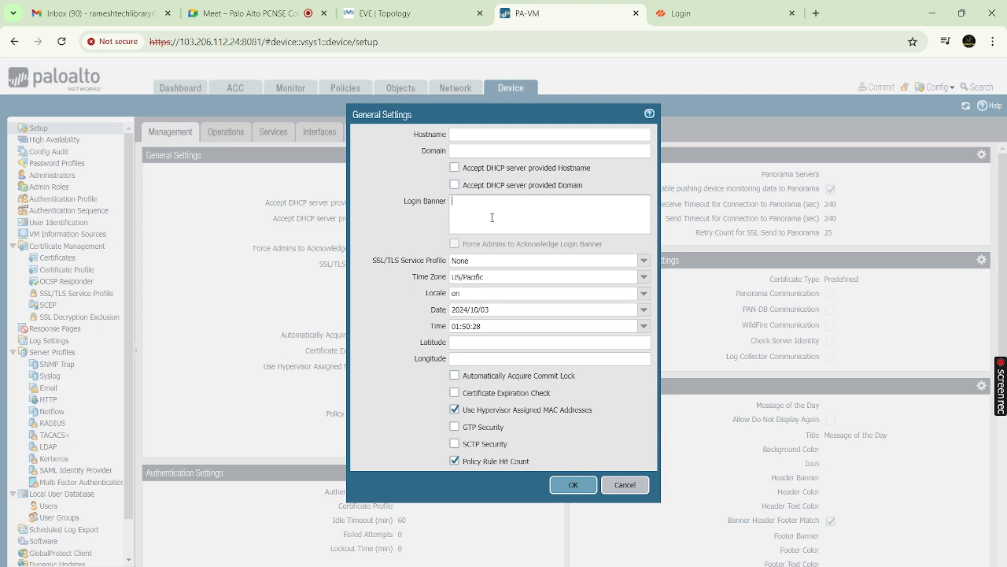
{"action": "left_click", "coordinate": [692, 13]}
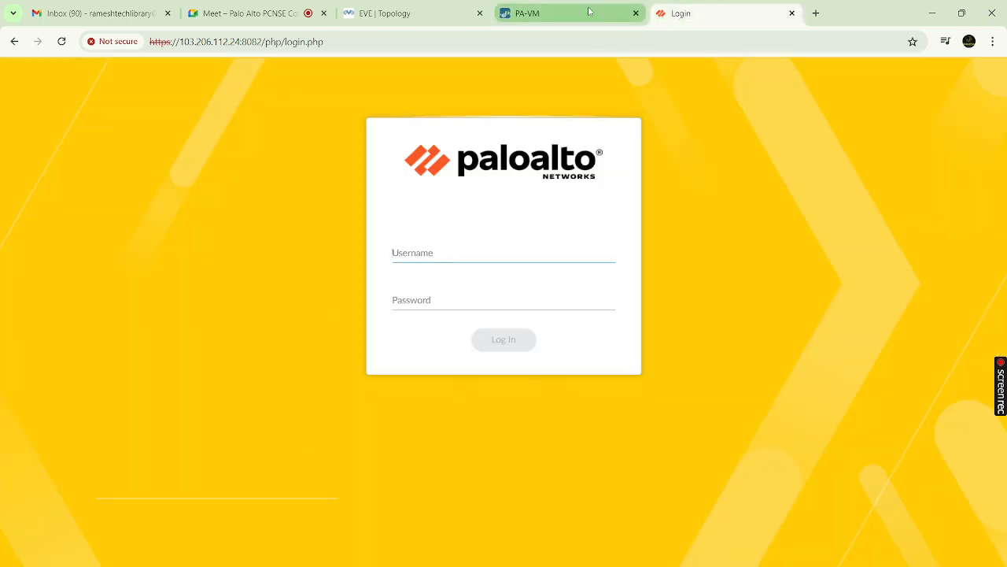
Type a 'This is a LAB device.' login banner, then clear the banner text again
{"action": "left_click", "coordinate": [564, 16]}
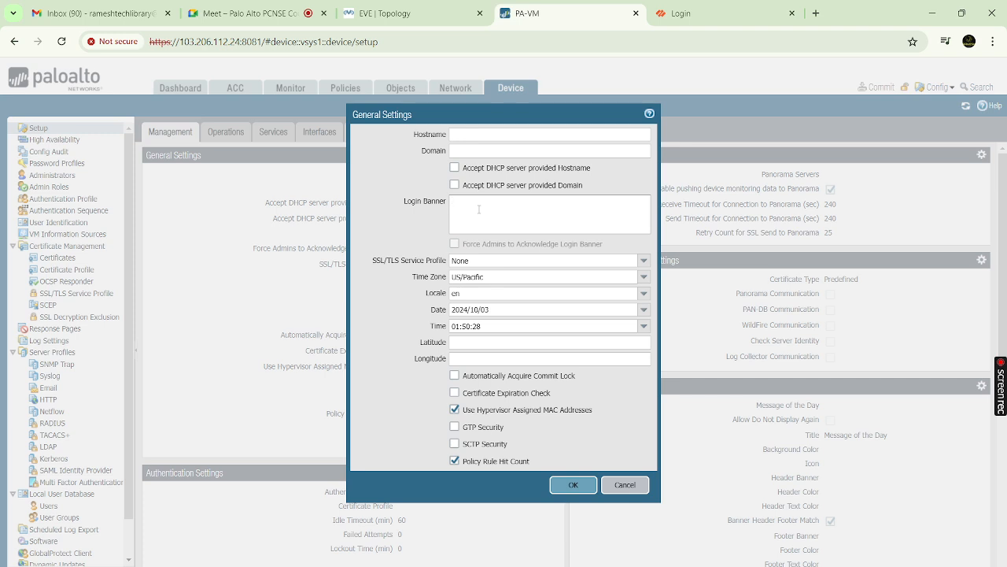
{"action": "left_click", "coordinate": [681, 13]}
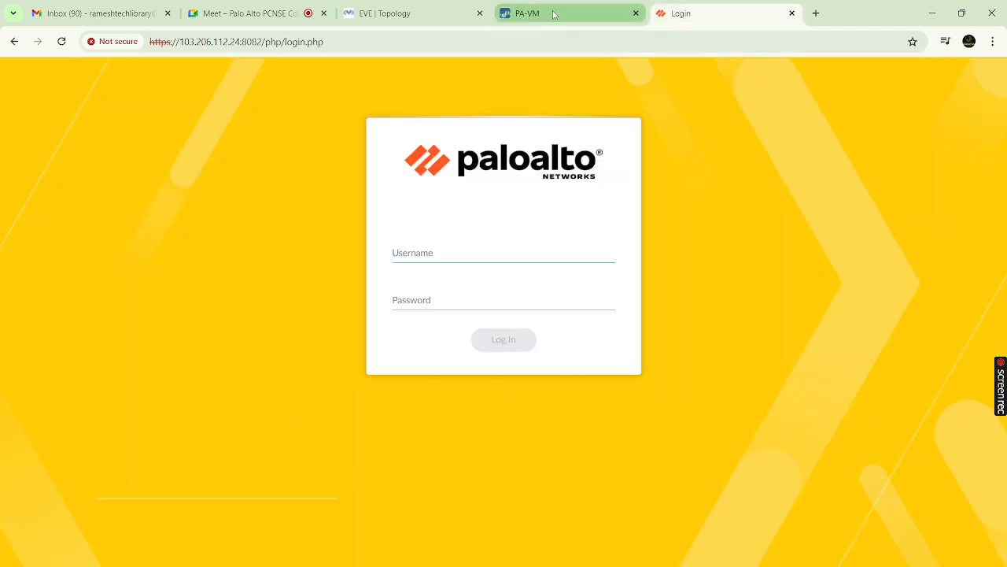
{"action": "left_click", "coordinate": [554, 15]}
{"action": "left_click", "coordinate": [459, 205]}
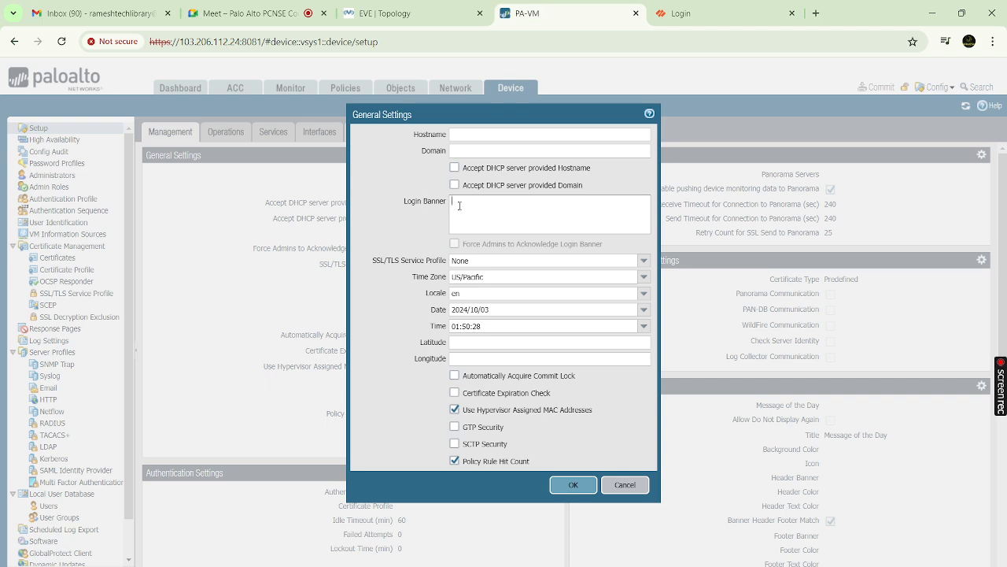
{"action": "type", "text": "This is a LAB device. Unai"}
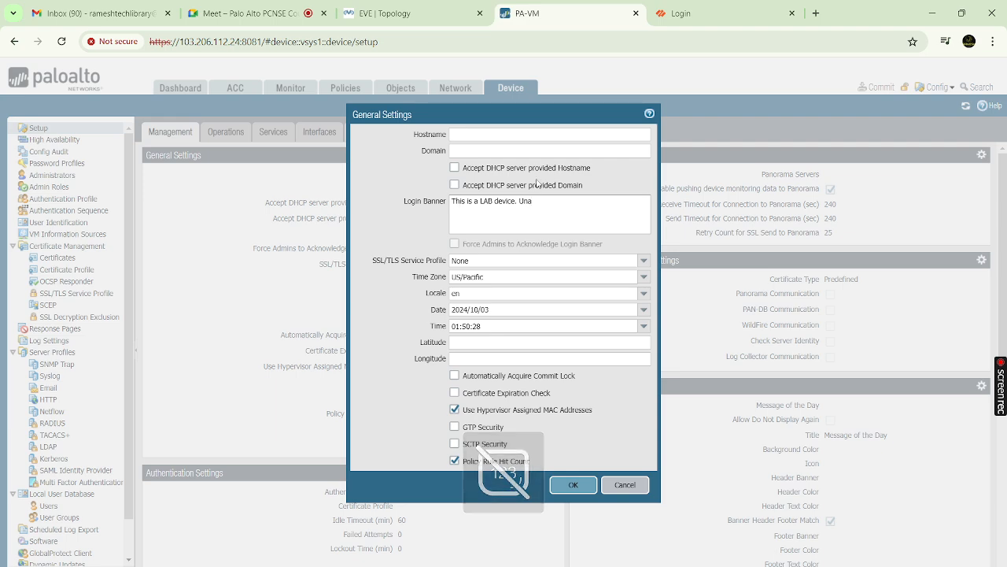
{"action": "left_click_drag", "start_coordinate": [549, 200], "coordinate": [443, 213]}
{"action": "key", "text": "BackSpace"}
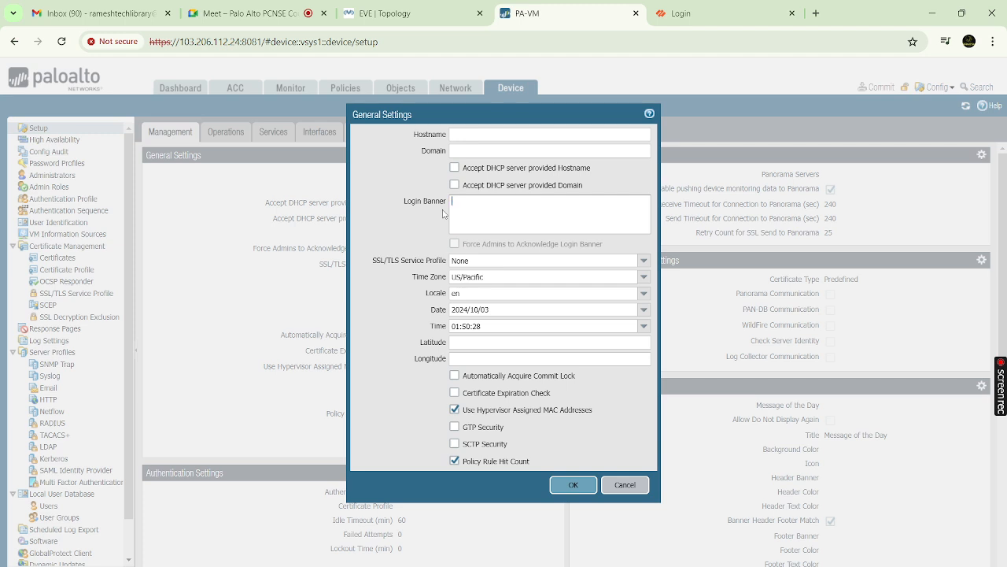
Check the US/Pacific time zone and time fields, then cancel General Settings unsaved
{"action": "left_click", "coordinate": [717, 22]}
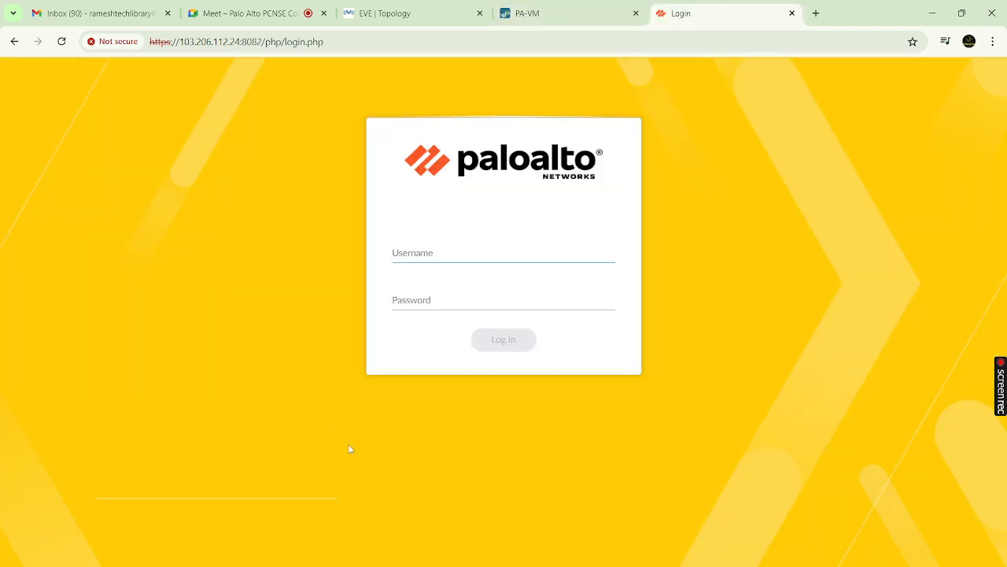
{"action": "left_click", "coordinate": [543, 10]}
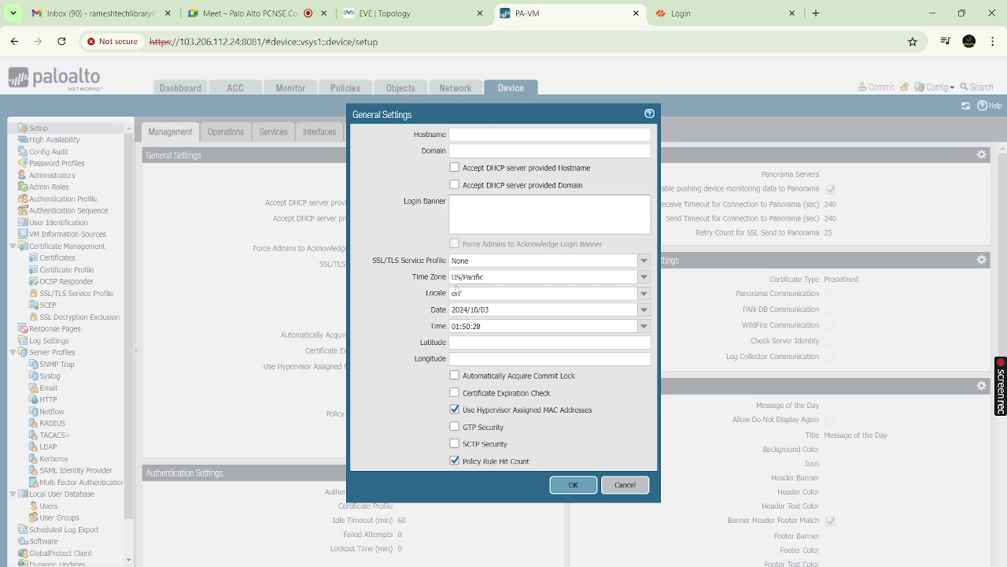
{"action": "left_click", "coordinate": [509, 277]}
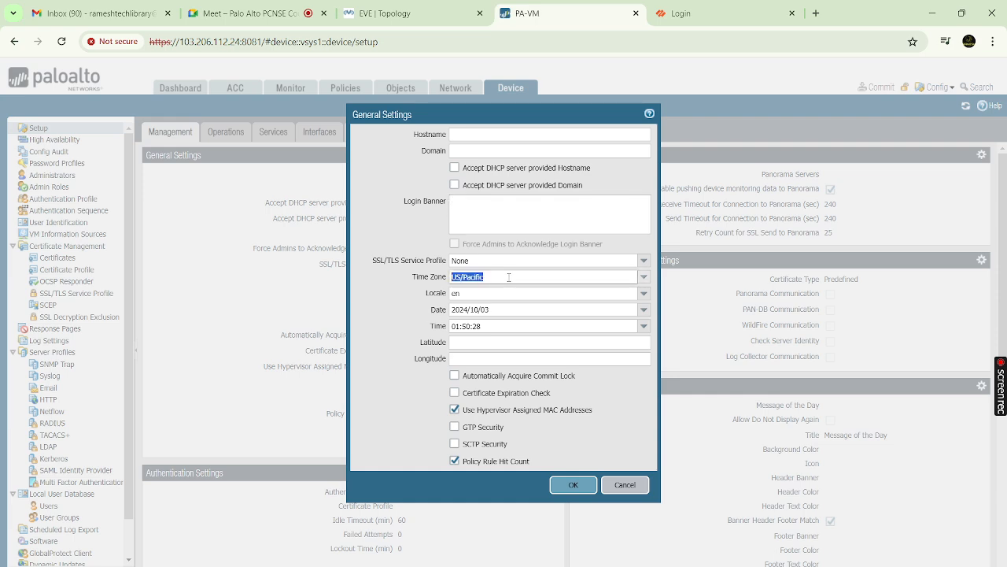
{"action": "left_click", "coordinate": [494, 293]}
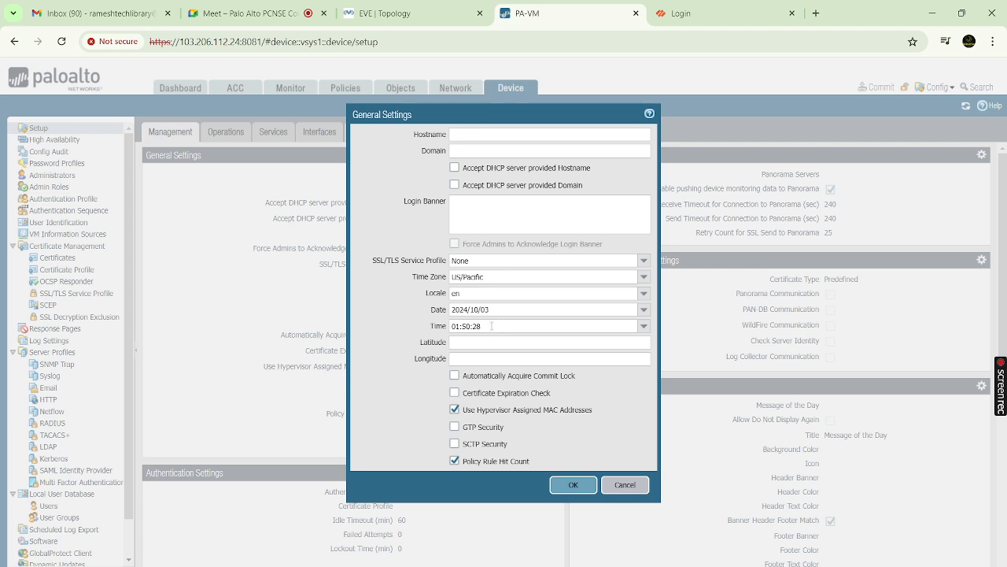
{"action": "left_click", "coordinate": [491, 325]}
{"action": "left_click", "coordinate": [626, 485]}
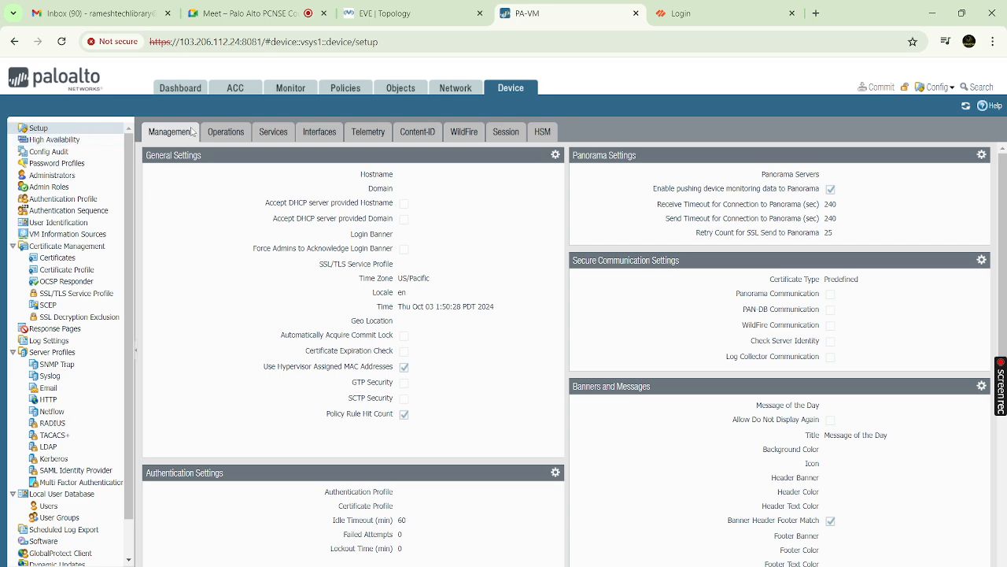
Scroll down and open Logging and Reporting Settings, showing Log Storage quotas with Traffic at 30%
{"action": "scroll", "coordinate": [421, 398], "scroll_direction": "down", "scroll_amount": 3}
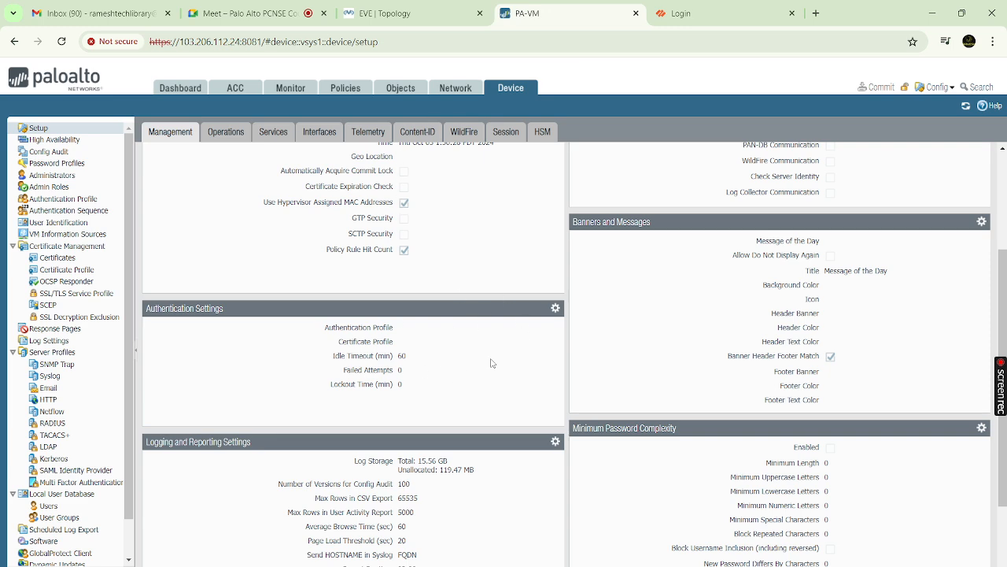
{"action": "scroll", "coordinate": [491, 363], "scroll_direction": "down", "scroll_amount": 2}
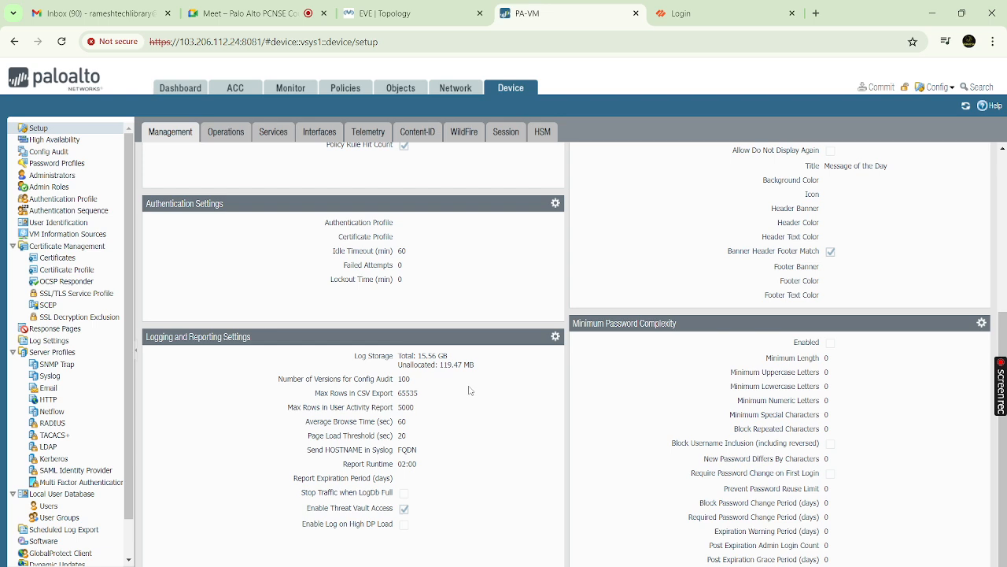
{"action": "left_click", "coordinate": [556, 336]}
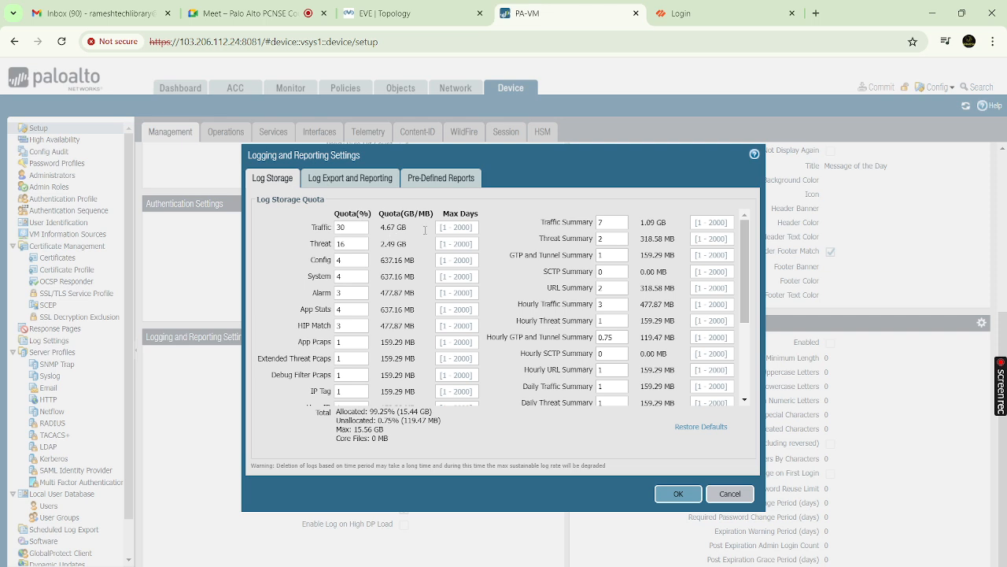
Look over the Traffic quota, then the Log Export and Reporting and Pre-Defined Reports tabs
{"action": "double_click", "coordinate": [386, 227]}
{"action": "left_click", "coordinate": [378, 179]}
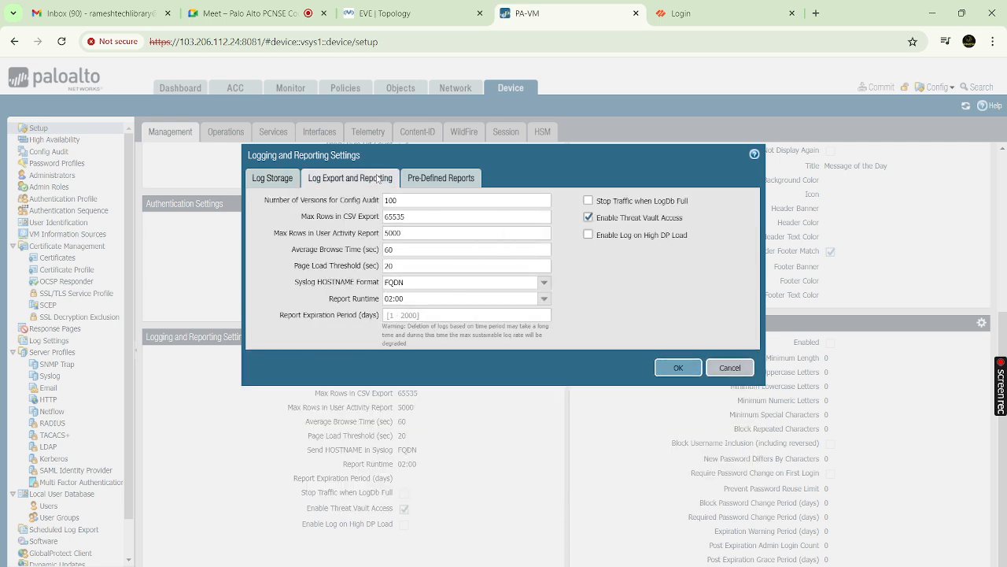
{"action": "left_click", "coordinate": [441, 181]}
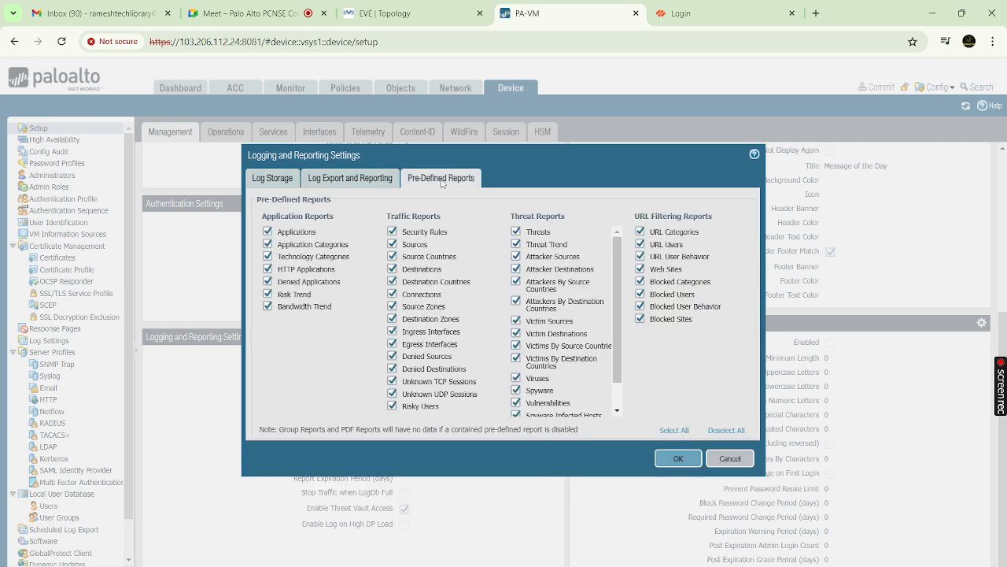
{"action": "left_click", "coordinate": [352, 186]}
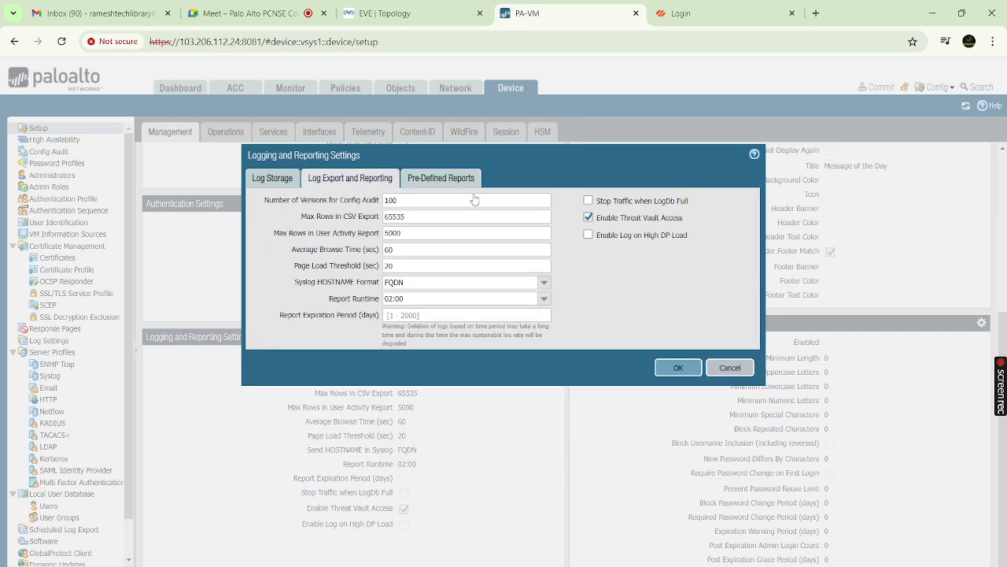
Cancel the Logging and Reporting dialog unchanged and return to the top of the Management page
{"action": "left_click", "coordinate": [729, 368]}
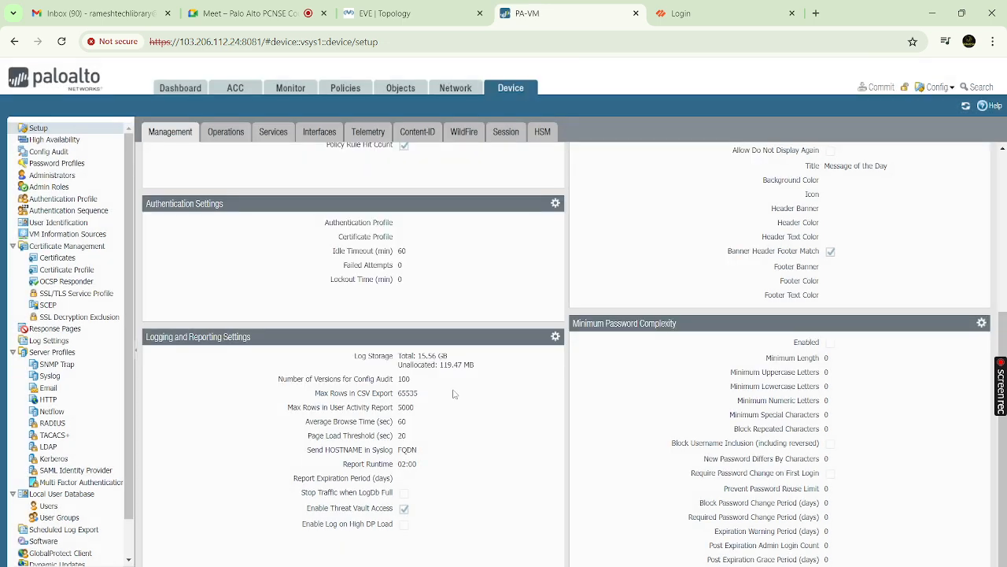
{"action": "scroll", "coordinate": [767, 356], "scroll_direction": "up", "scroll_amount": 3}
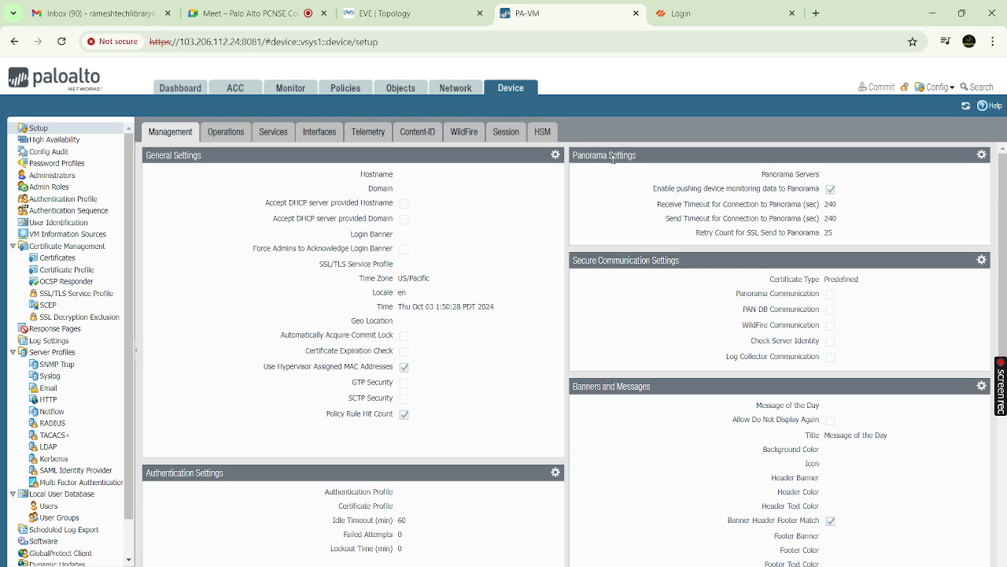
{"action": "left_click", "coordinate": [980, 156]}
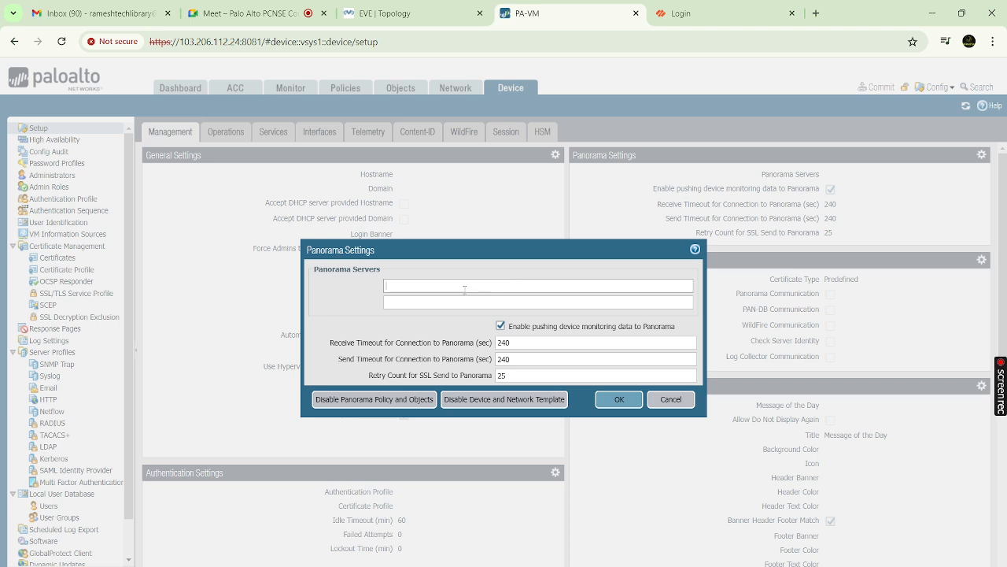
{"action": "left_click", "coordinate": [662, 403]}
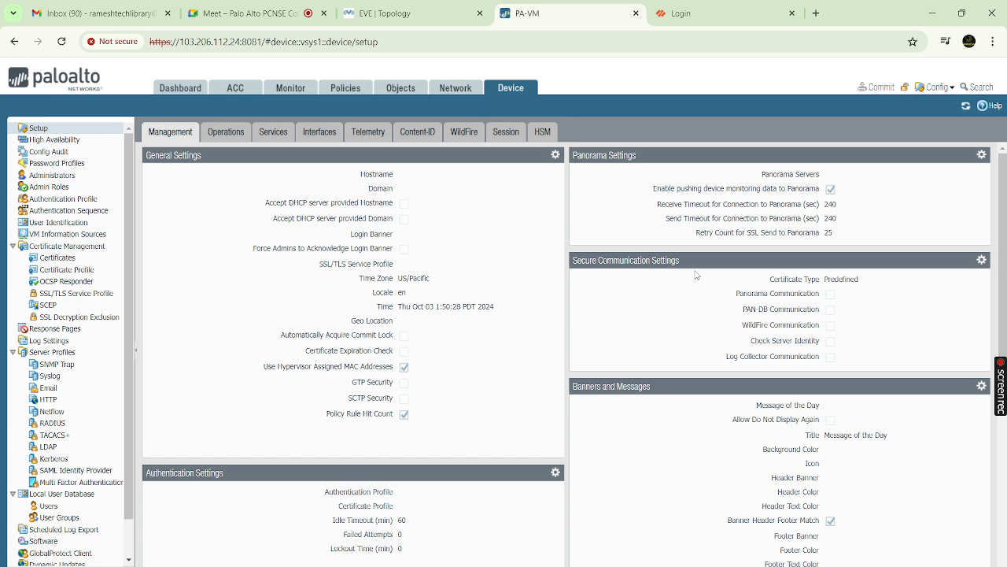
{"action": "left_click", "coordinate": [981, 260]}
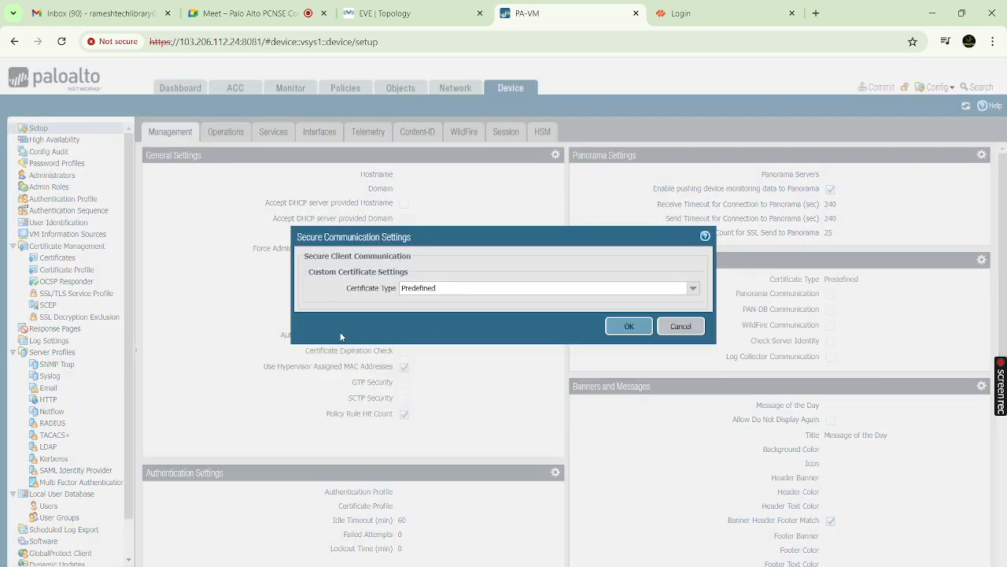
{"action": "left_click", "coordinate": [693, 289]}
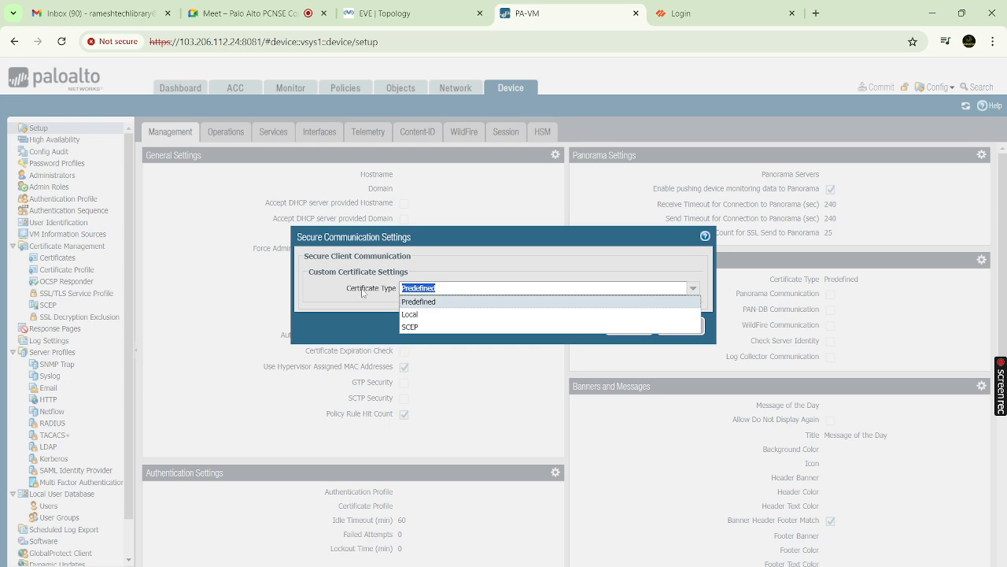
{"action": "left_click", "coordinate": [409, 314]}
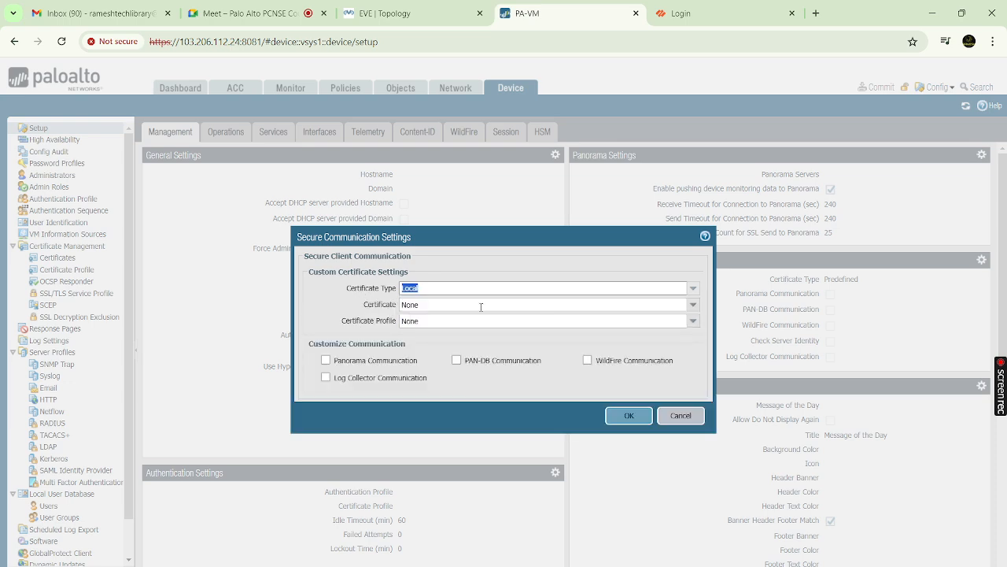
{"action": "left_click", "coordinate": [672, 418]}
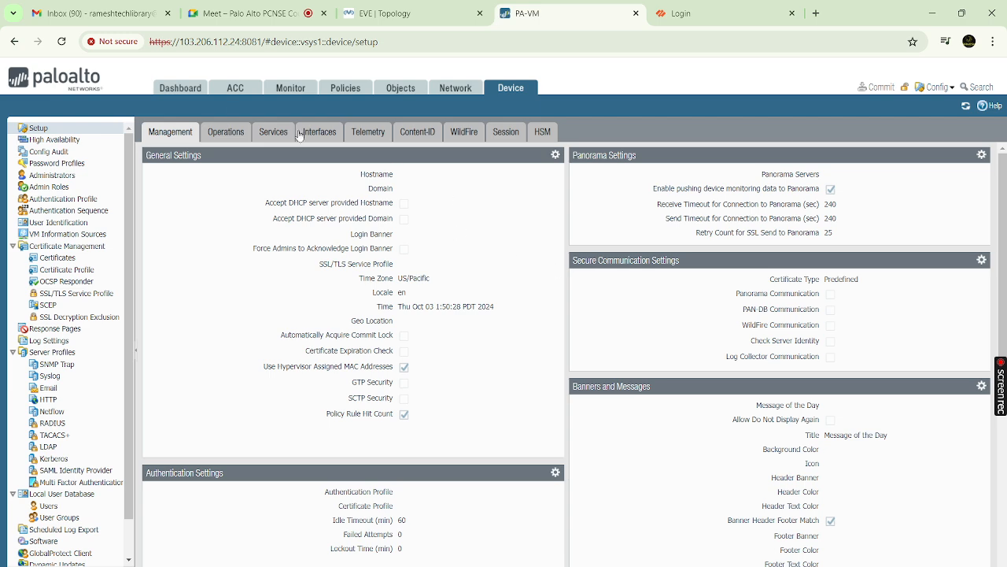
{"action": "left_click", "coordinate": [118, 42]}
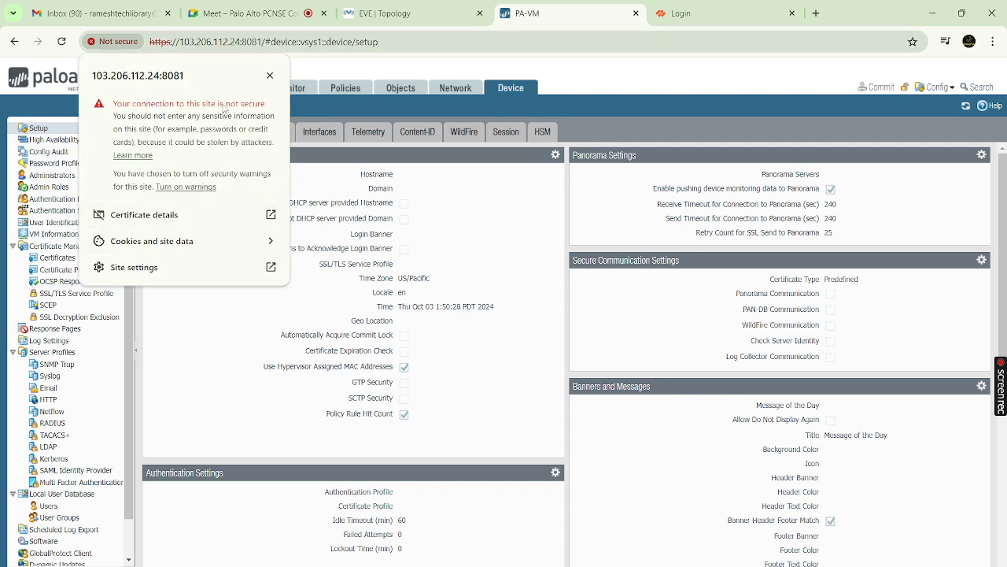
{"action": "left_click", "coordinate": [317, 67]}
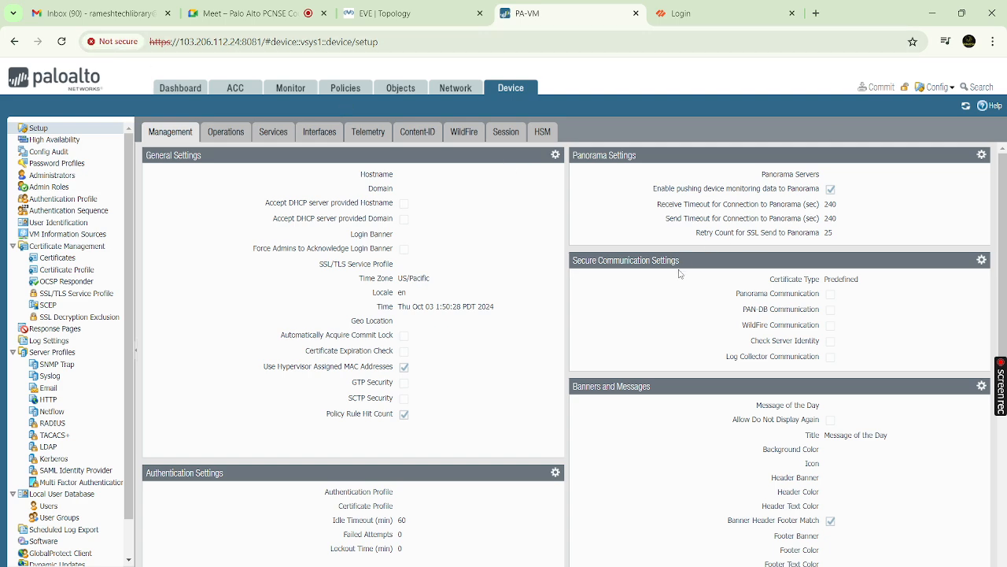
{"action": "left_click", "coordinate": [981, 260]}
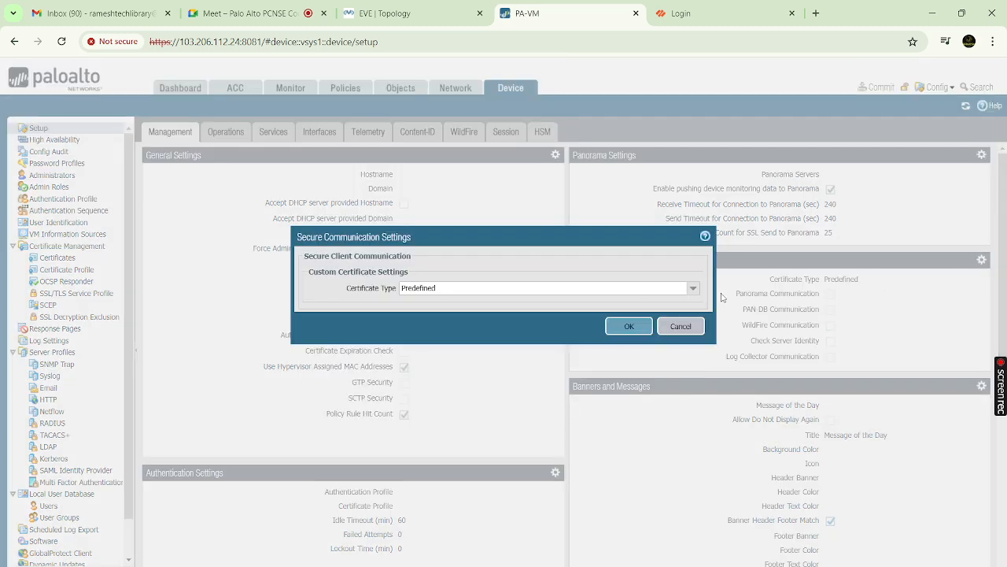
{"action": "left_click", "coordinate": [681, 327]}
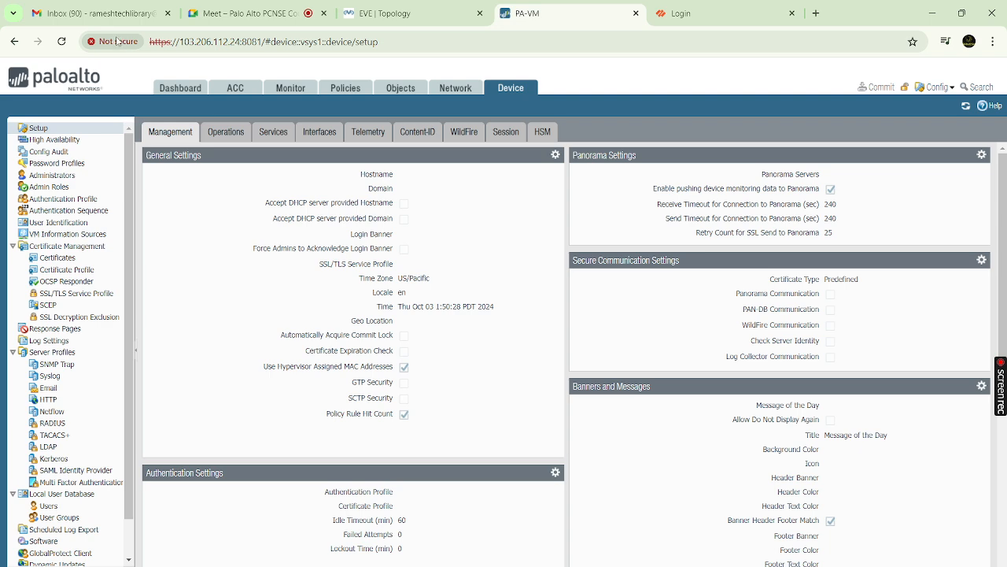
{"action": "left_click", "coordinate": [93, 13]}
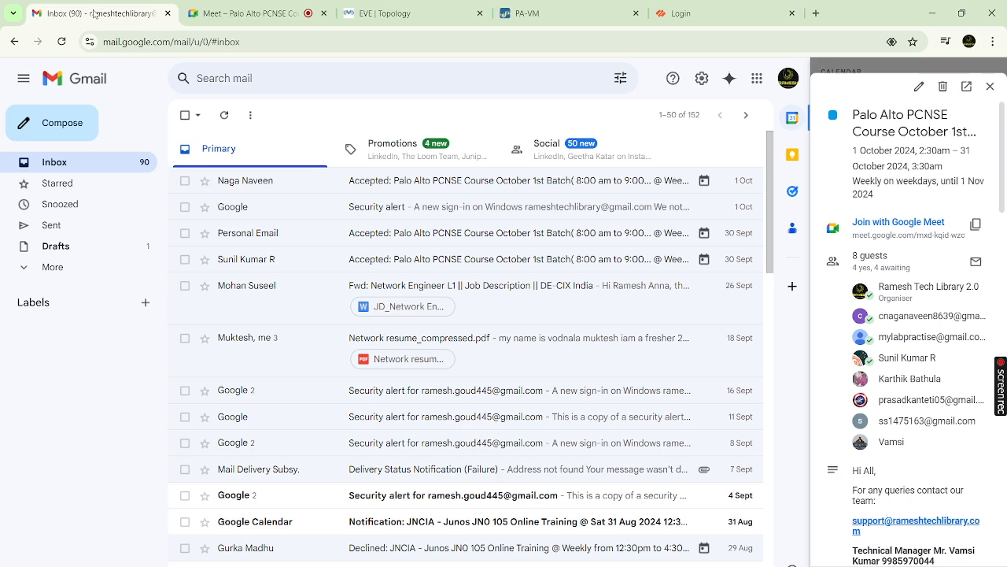
Switch past the Meet and EVE topology tabs back to the PA-VM firewall tab
{"action": "left_click", "coordinate": [256, 18]}
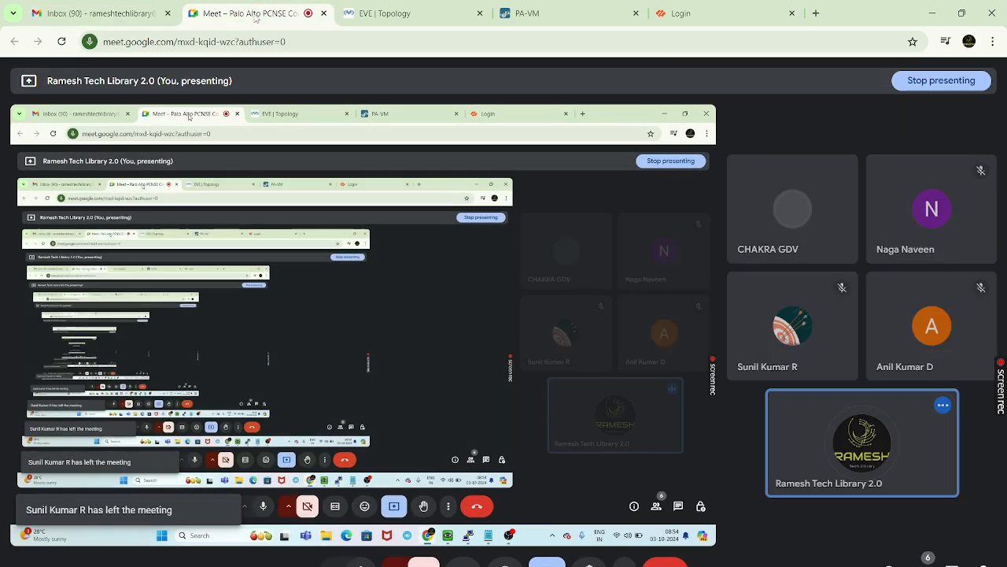
{"action": "left_click", "coordinate": [381, 18]}
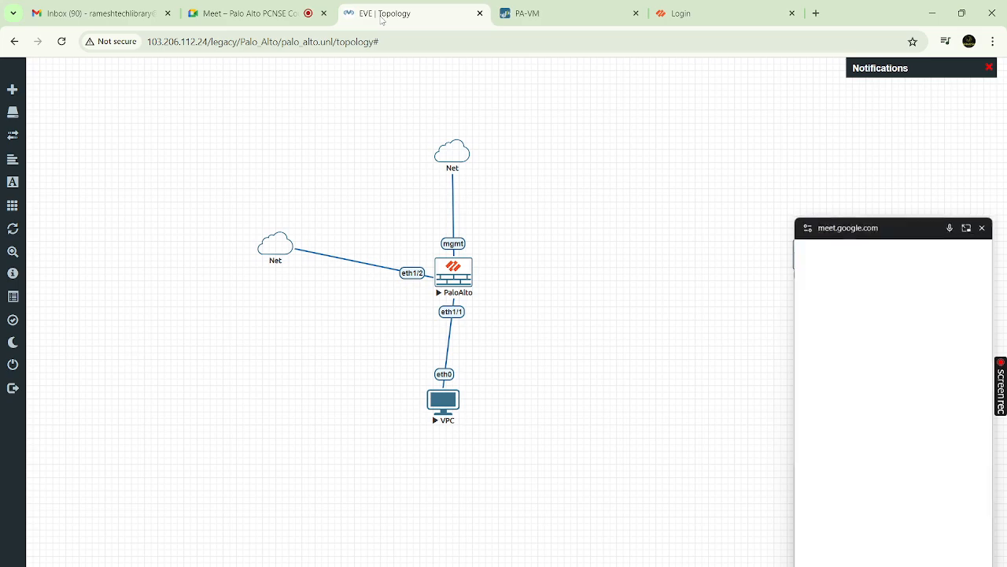
{"action": "left_click", "coordinate": [520, 12]}
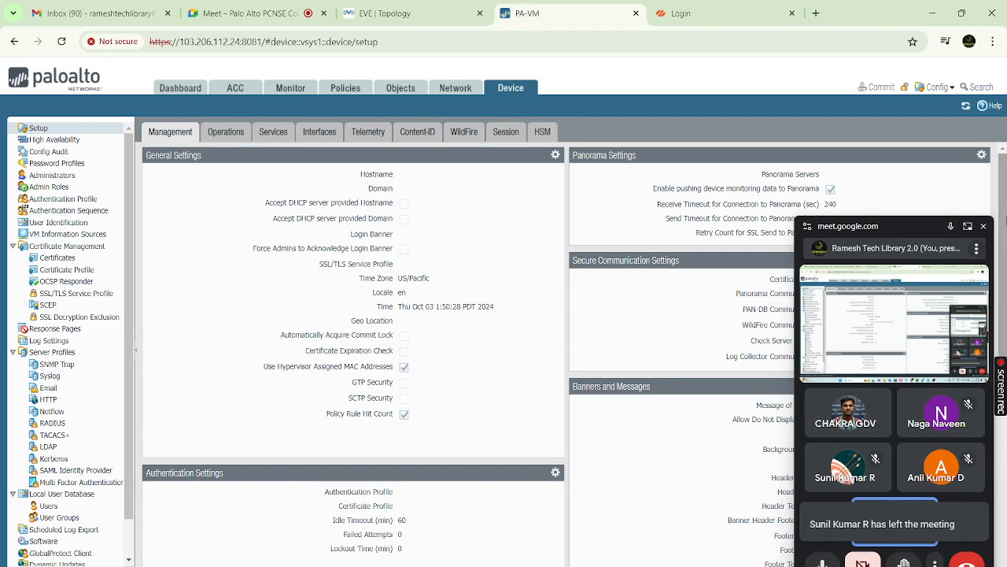
Close the Meet video window, try Local certificate type for Secure Communication, then cancel
{"action": "left_click", "coordinate": [983, 226]}
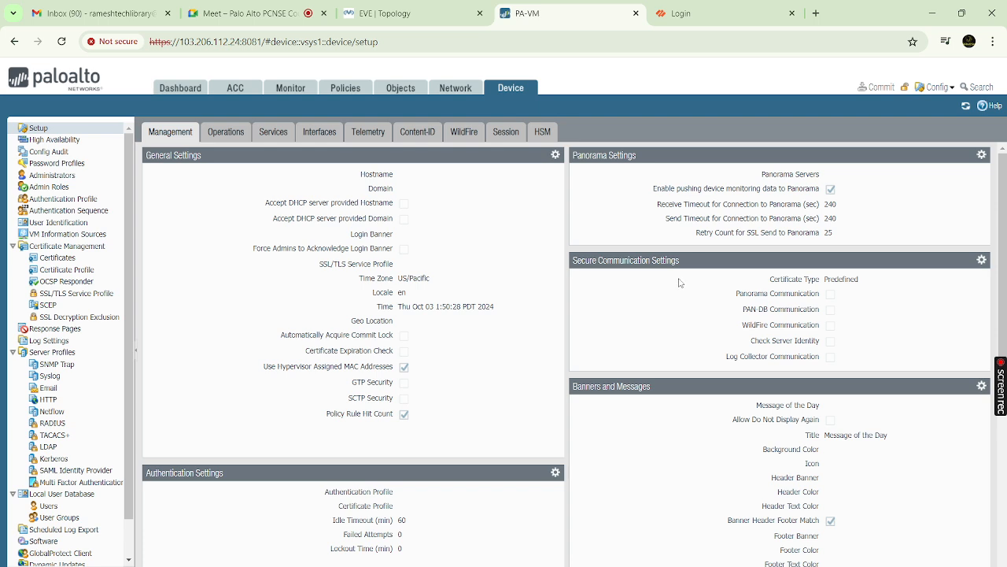
{"action": "left_click", "coordinate": [981, 261]}
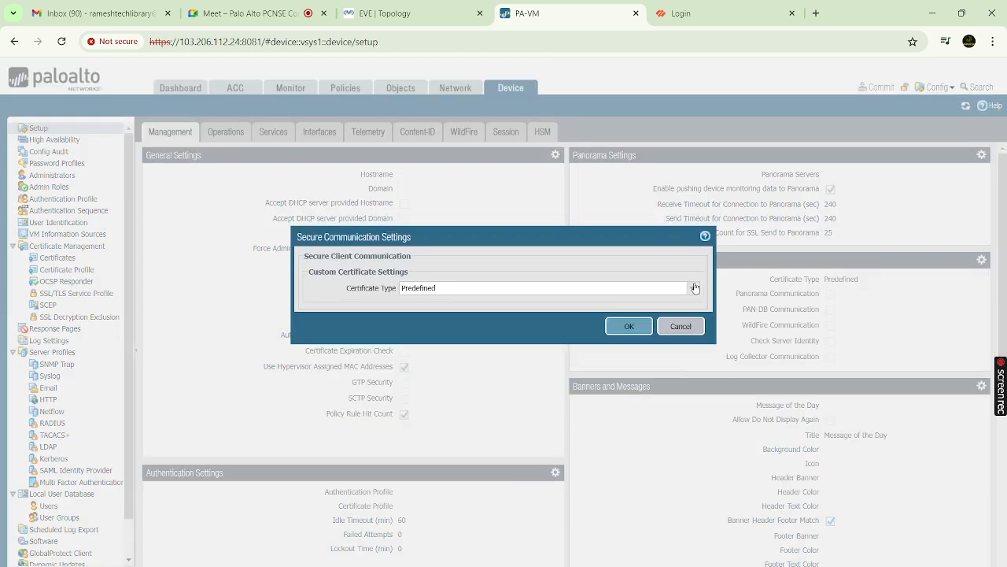
{"action": "left_click", "coordinate": [693, 288]}
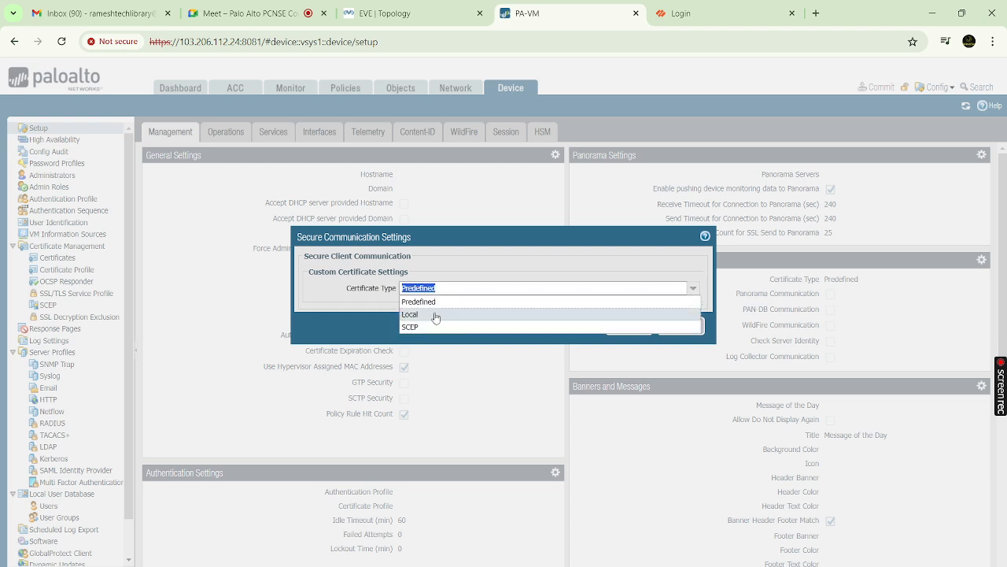
{"action": "left_click", "coordinate": [439, 322]}
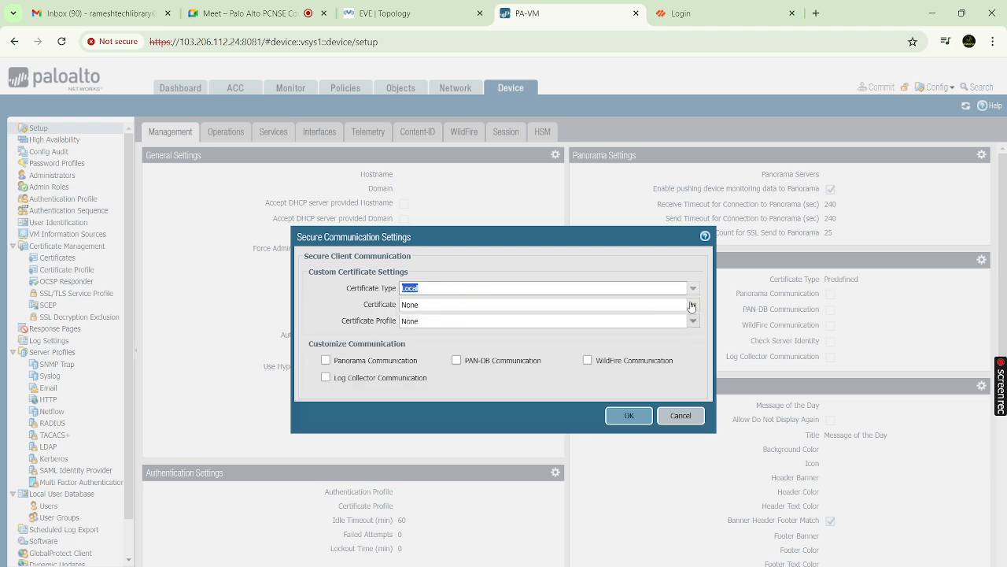
{"action": "left_click", "coordinate": [693, 304]}
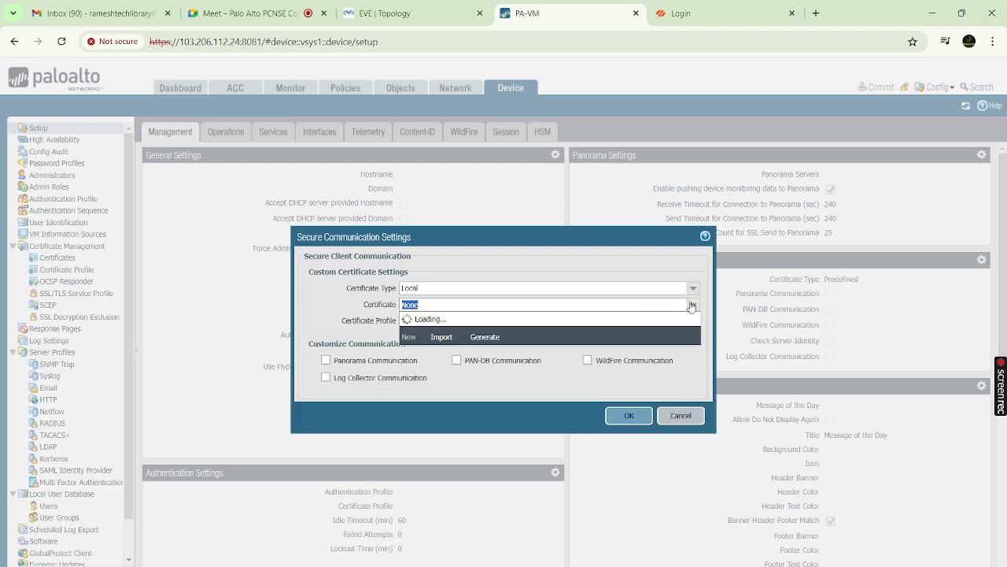
{"action": "left_click", "coordinate": [558, 378]}
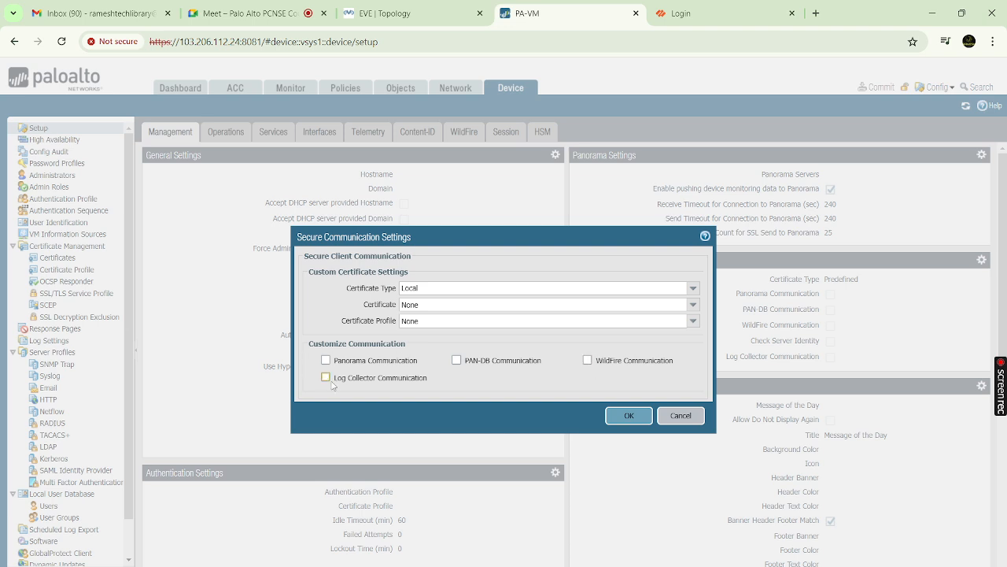
{"action": "left_click", "coordinate": [678, 417]}
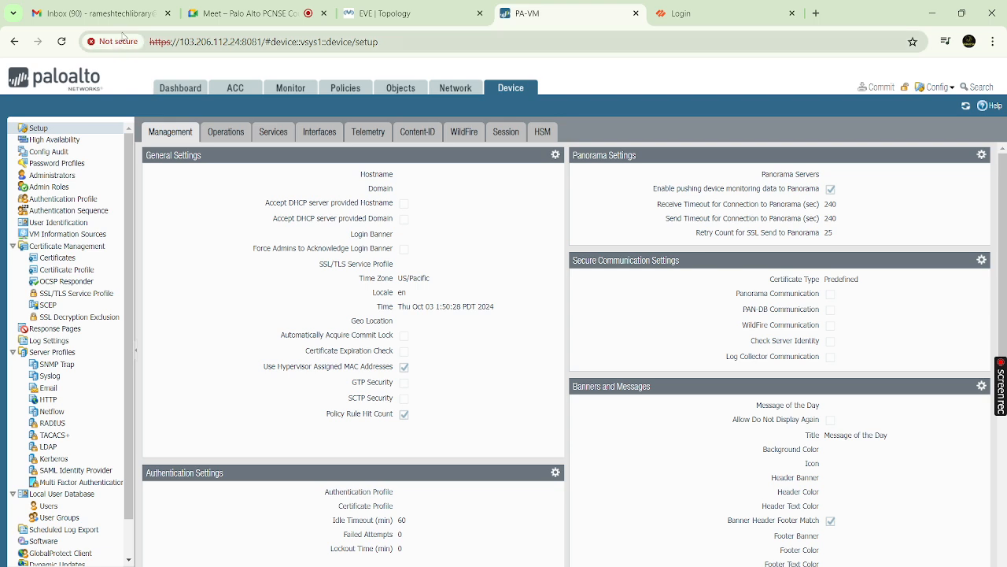
View the browser's 'Not secure' site details for the firewall's address, then dismiss them
{"action": "left_click", "coordinate": [228, 45]}
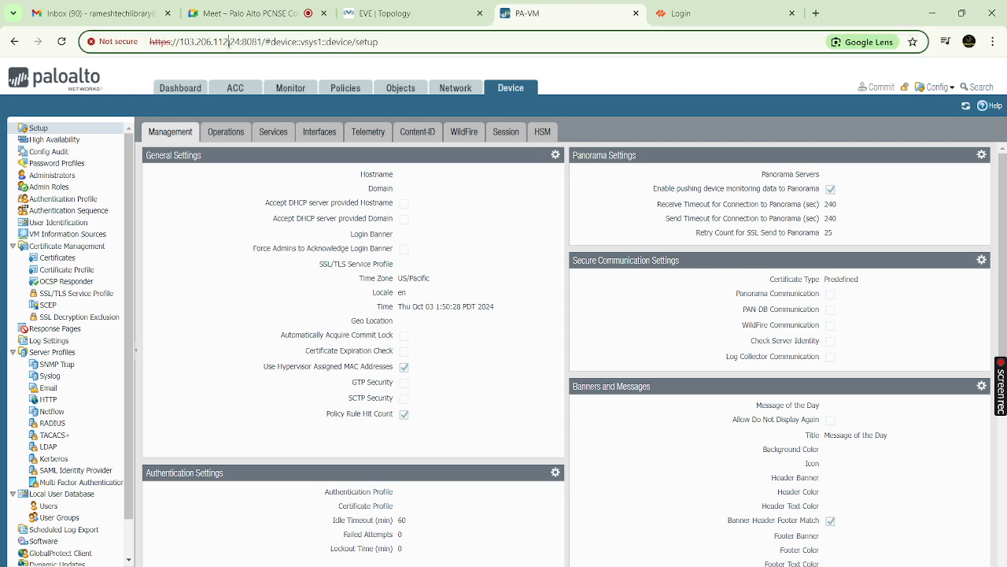
{"action": "left_click", "coordinate": [229, 44]}
{"action": "left_click", "coordinate": [115, 41]}
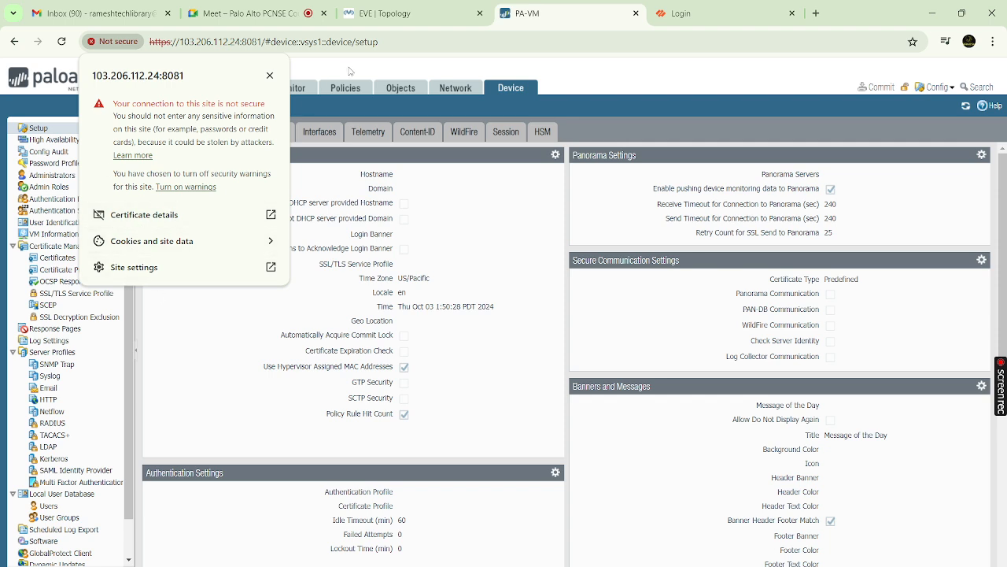
{"action": "left_click", "coordinate": [116, 43]}
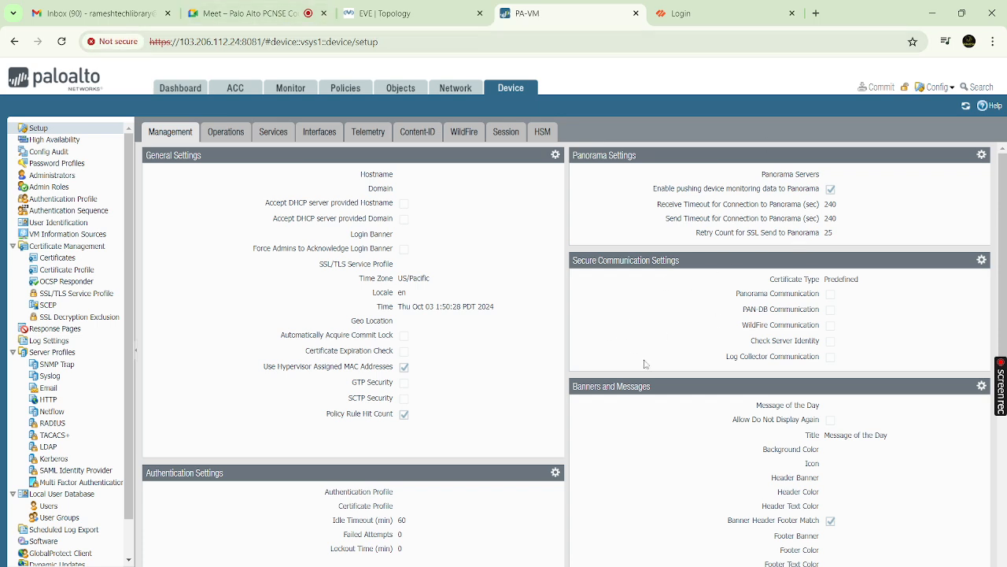
Scroll through the remaining Management setup panels and back up
{"action": "scroll", "coordinate": [755, 318], "scroll_direction": "down", "scroll_amount": 1}
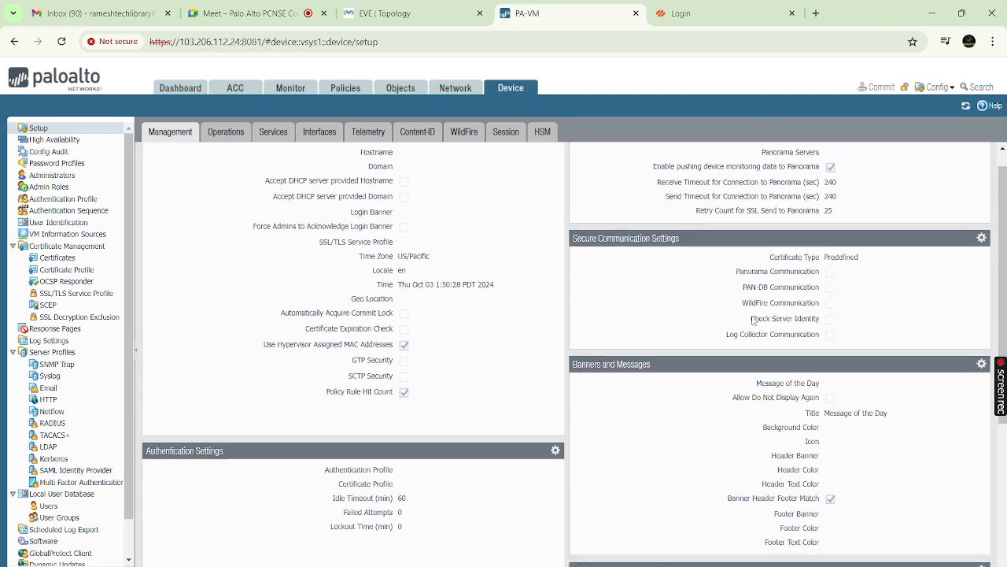
{"action": "scroll", "coordinate": [708, 307], "scroll_direction": "down", "scroll_amount": 1}
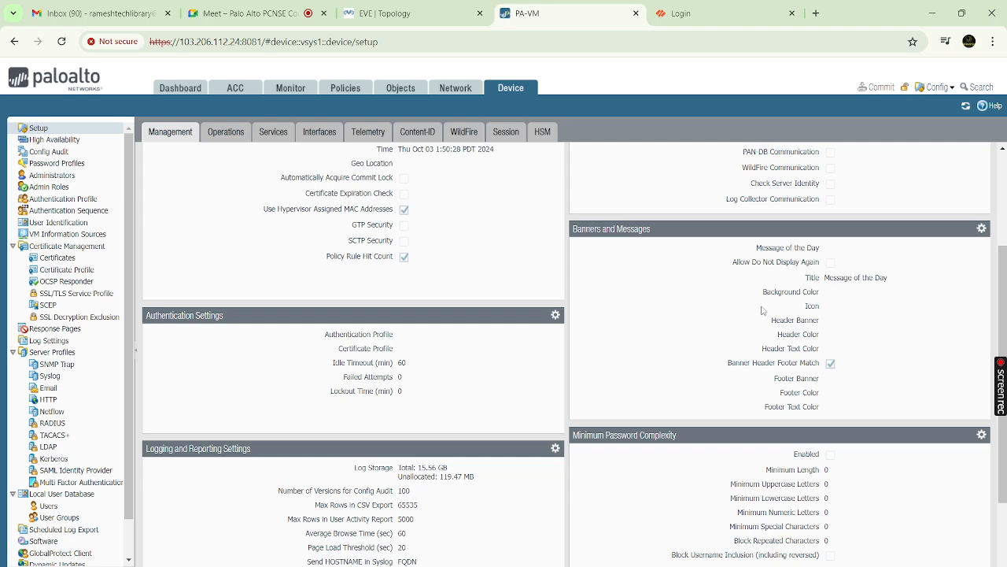
{"action": "scroll", "coordinate": [761, 310], "scroll_direction": "down", "scroll_amount": 1}
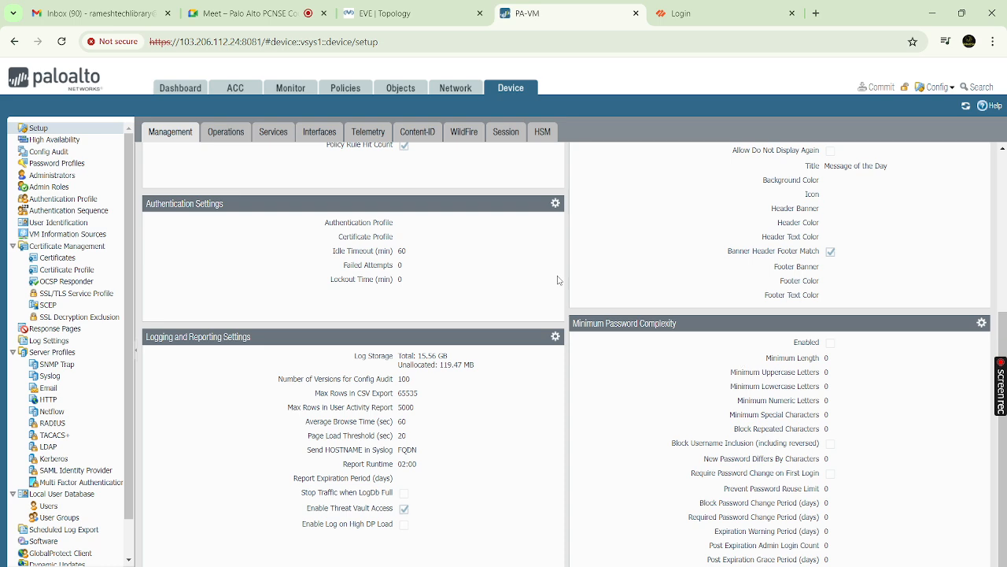
{"action": "scroll", "coordinate": [436, 208], "scroll_direction": "up", "scroll_amount": 4}
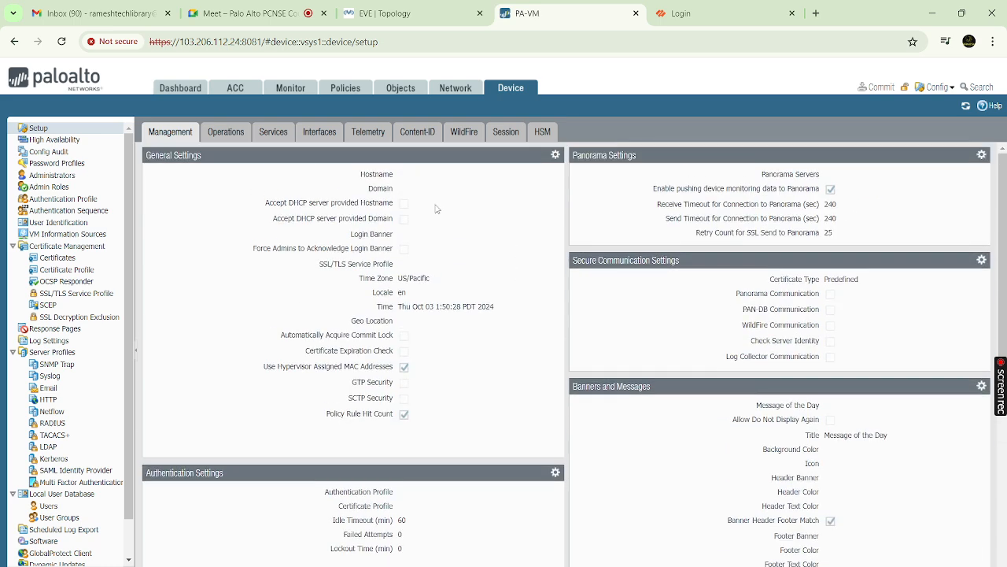
Visit the Dashboard, ACC and Monitor threat logs, then switch to the second firewall's login tab
{"action": "left_click", "coordinate": [179, 92]}
{"action": "left_click", "coordinate": [234, 91]}
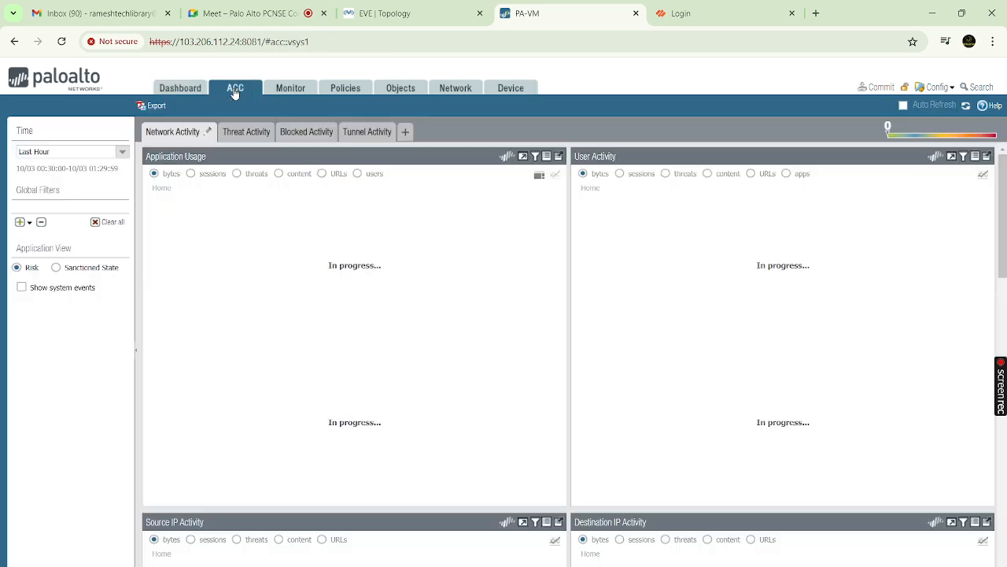
{"action": "left_click", "coordinate": [285, 94]}
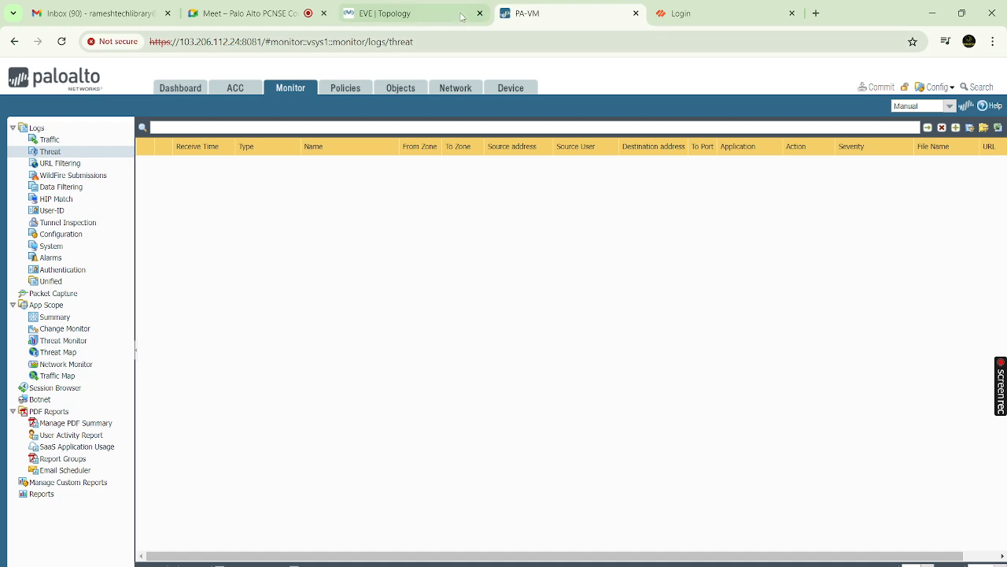
{"action": "left_click", "coordinate": [685, 20]}
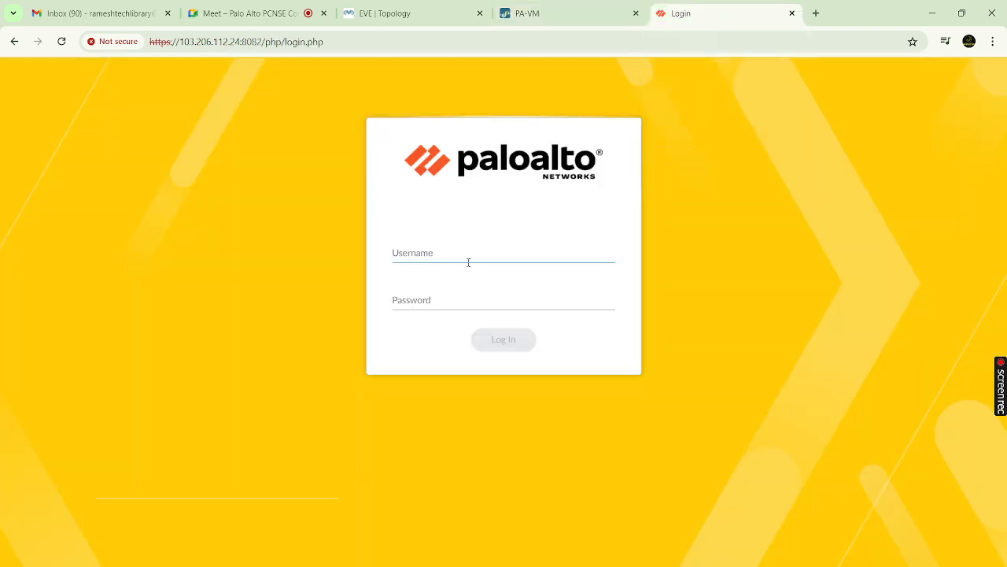
Enter the administrator username and password on the second firewall and log in
{"action": "type", "text": "admin"}
{"action": "key", "text": "Tab"}
{"action": "type", "text": "adm"}
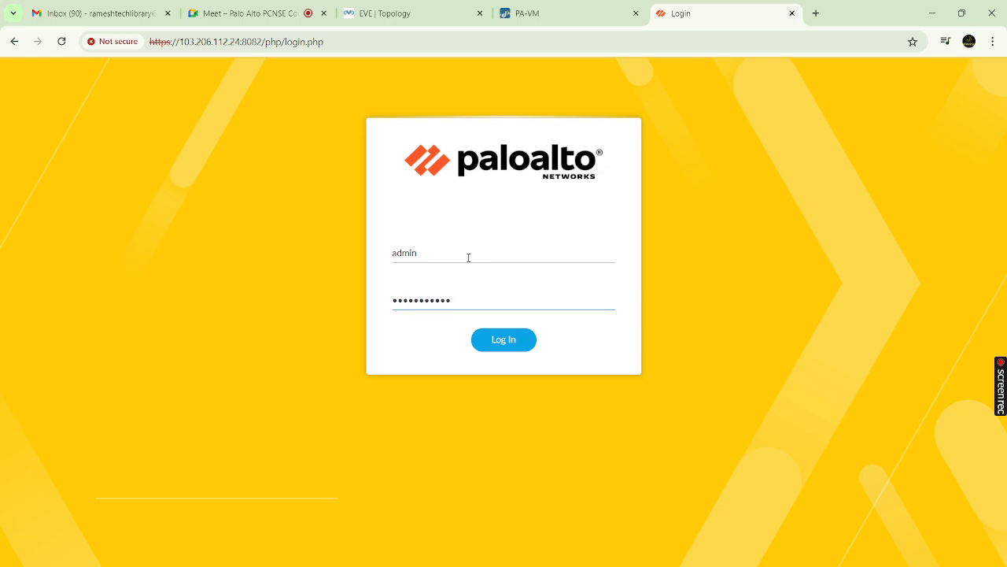
{"action": "left_click", "coordinate": [497, 341]}
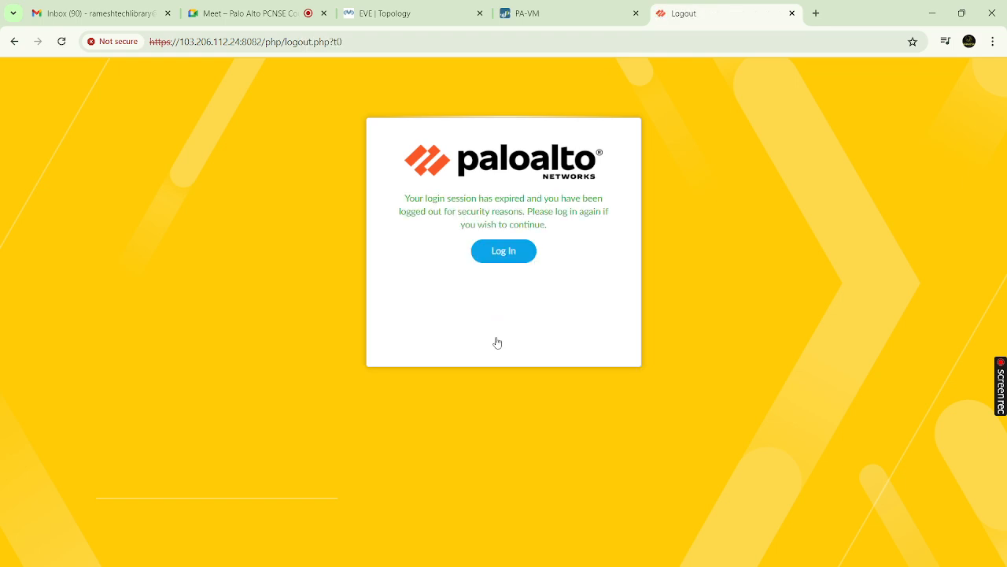
Log in again after the session-expired notice, then return to the first firewall's threat logs
{"action": "left_click", "coordinate": [502, 251]}
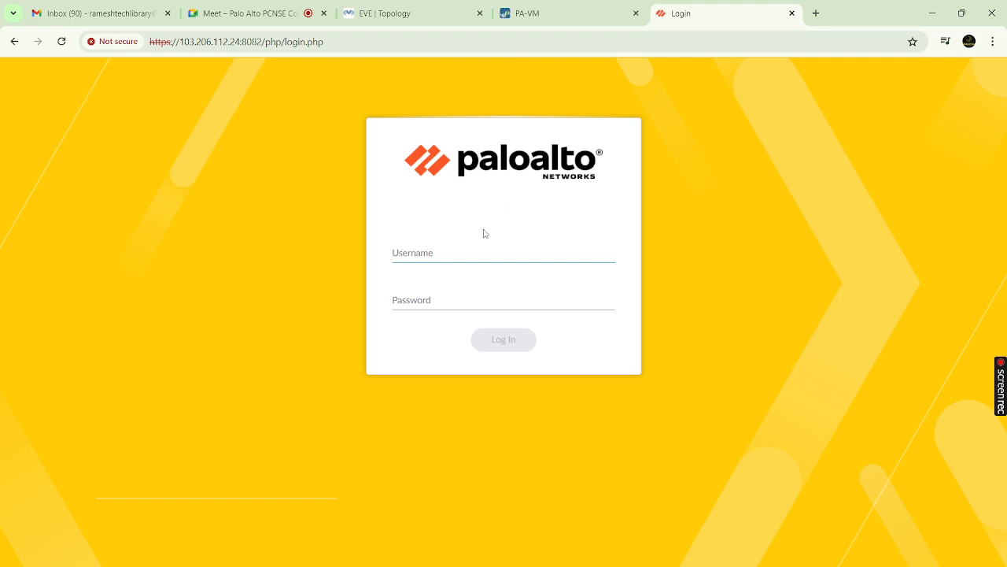
{"action": "type", "text": "admin"}
{"action": "key", "text": "Tab"}
{"action": "type", "text": "****"}
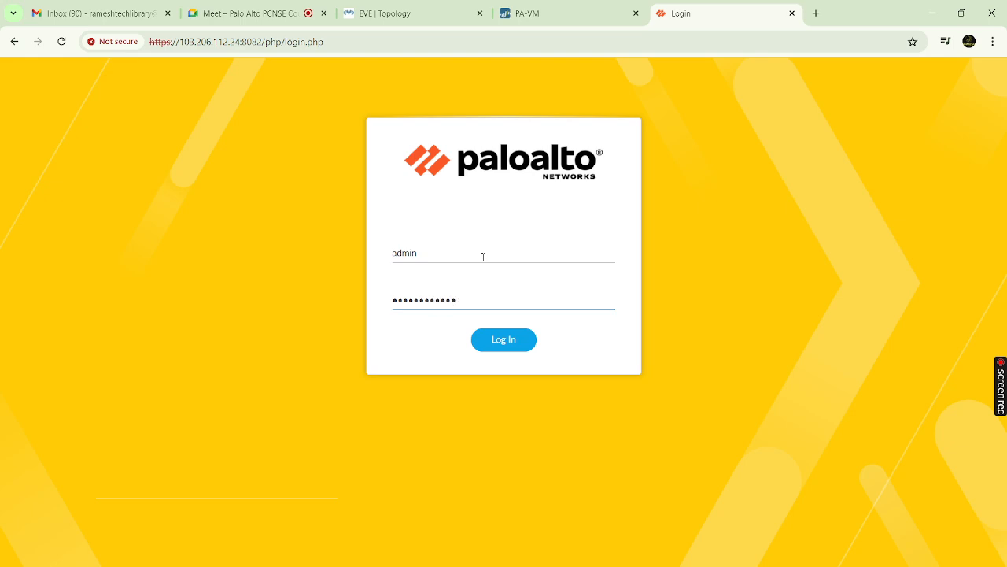
{"action": "key", "text": "Return"}
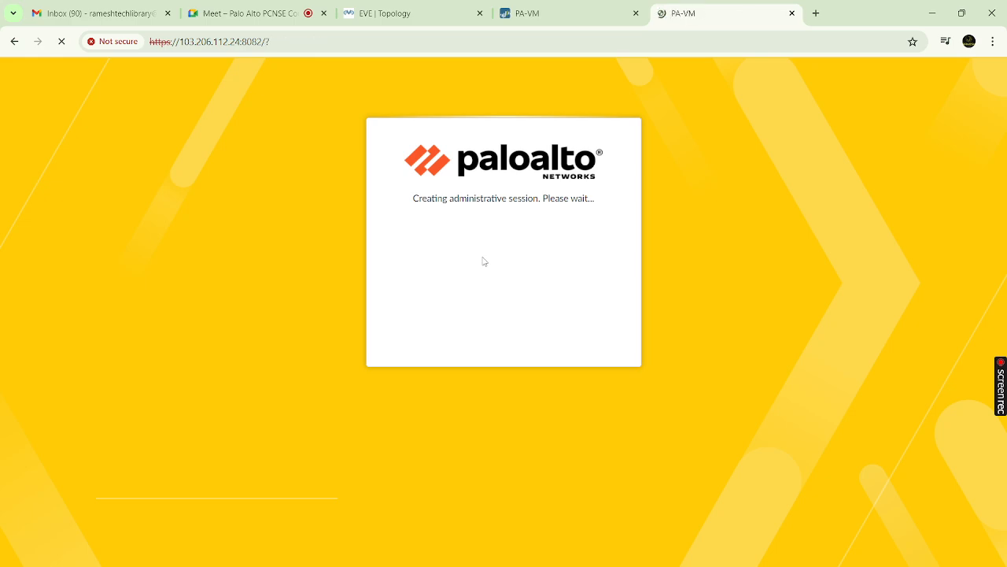
{"action": "left_click", "coordinate": [543, 17]}
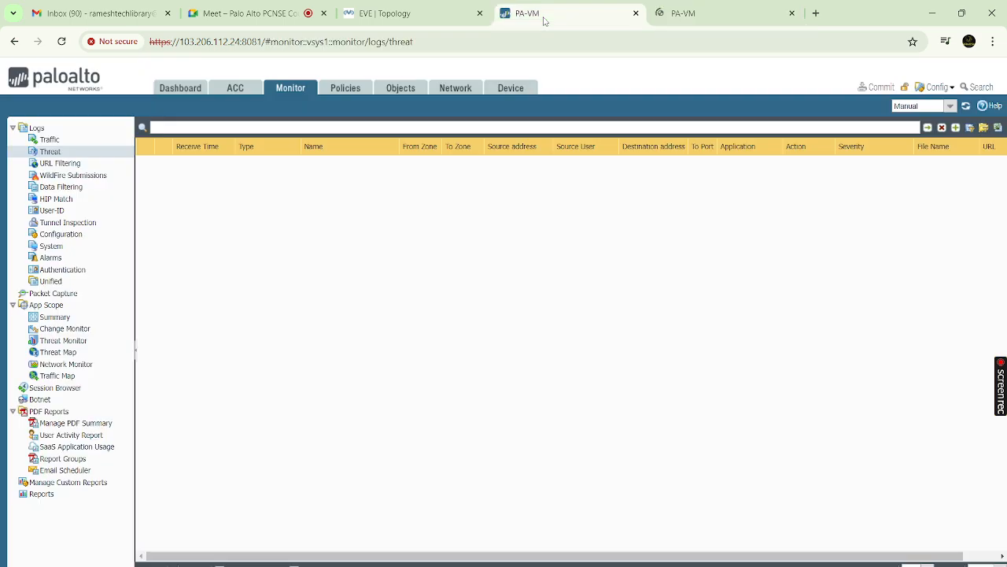
Open the first firewall's Dashboard, then switch to the port 8082 firewall's tab
{"action": "left_click", "coordinate": [167, 92]}
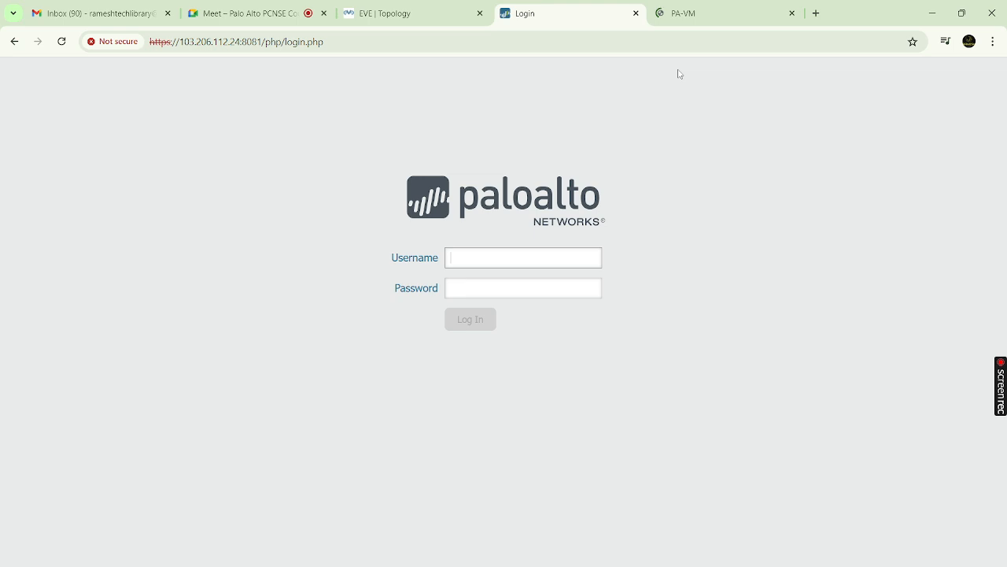
{"action": "left_click", "coordinate": [700, 20]}
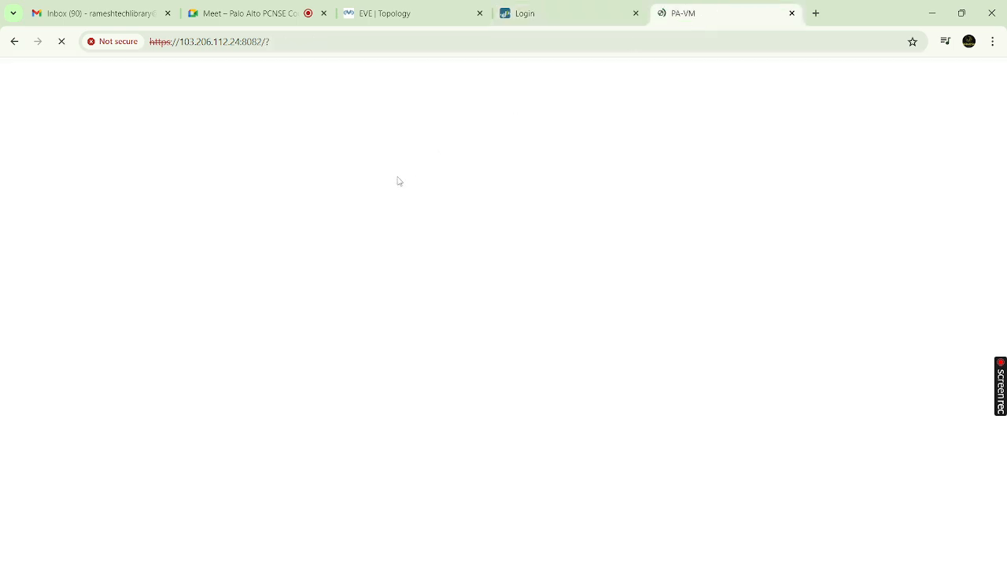
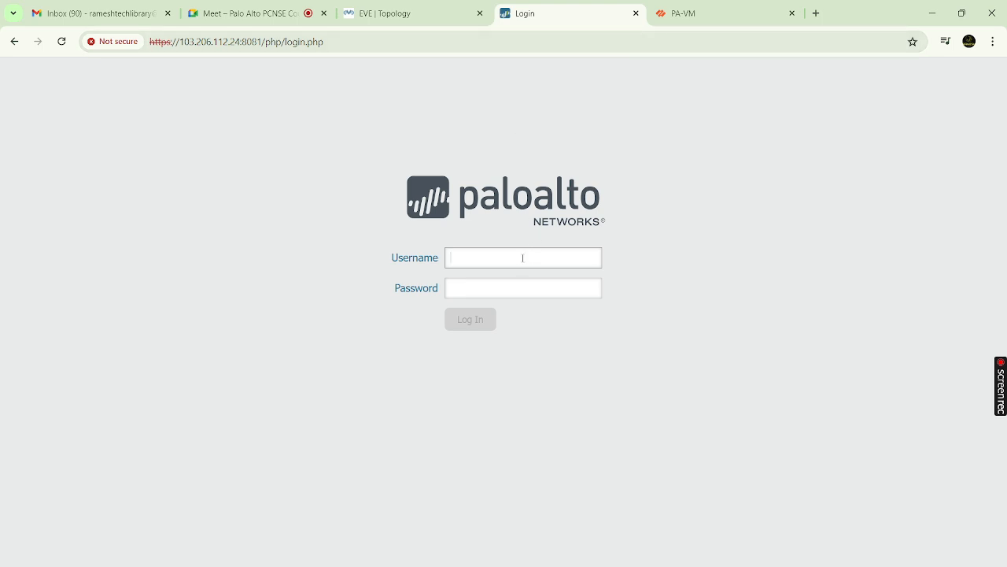
Sign in to the PA-VM firewall with the administrator credentials and dismiss the default-credentials warning
{"action": "type", "text": "dmin"}
{"action": "key", "text": "Tab"}
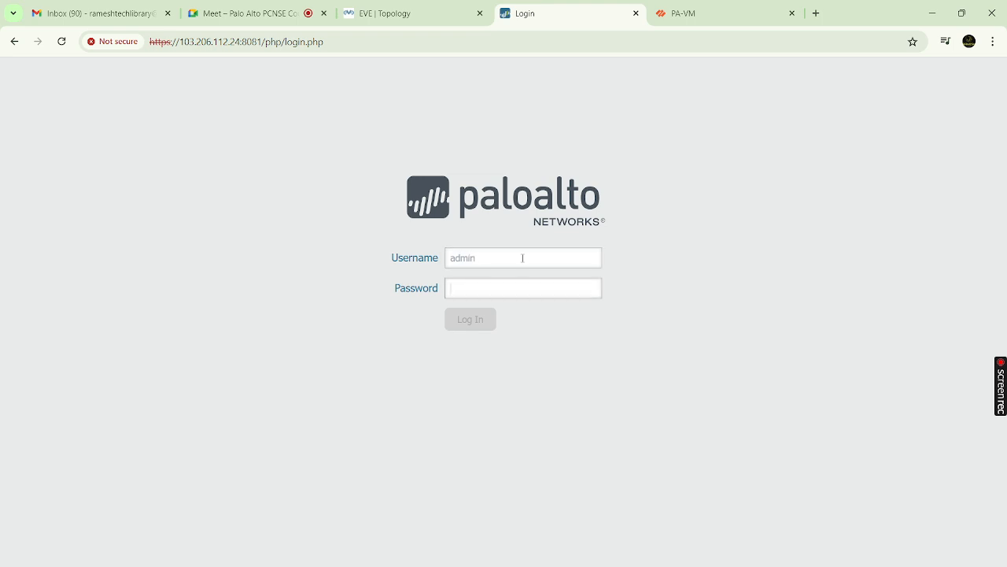
{"action": "type", "text": "a"}
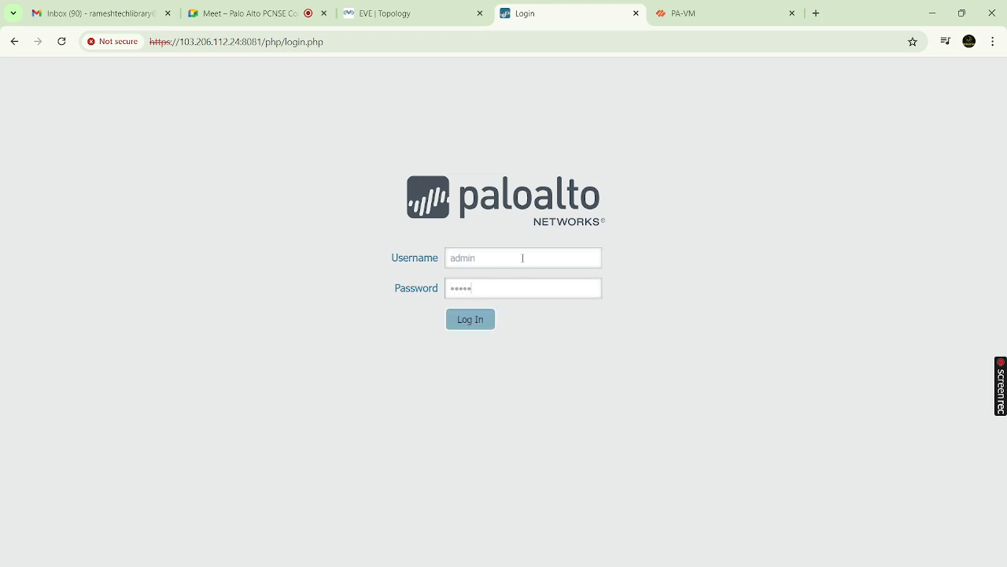
{"action": "key", "text": "Return"}
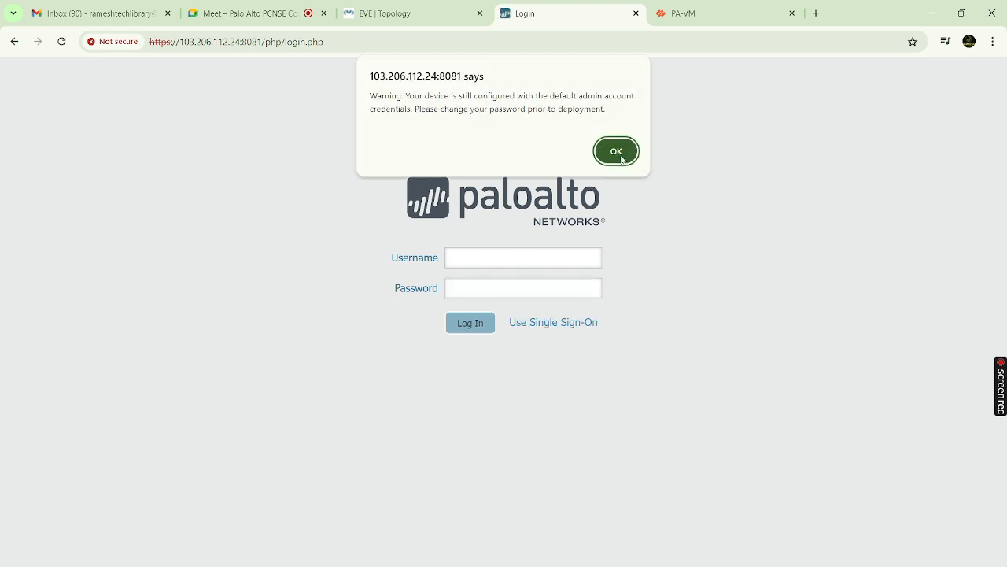
{"action": "left_click", "coordinate": [620, 157]}
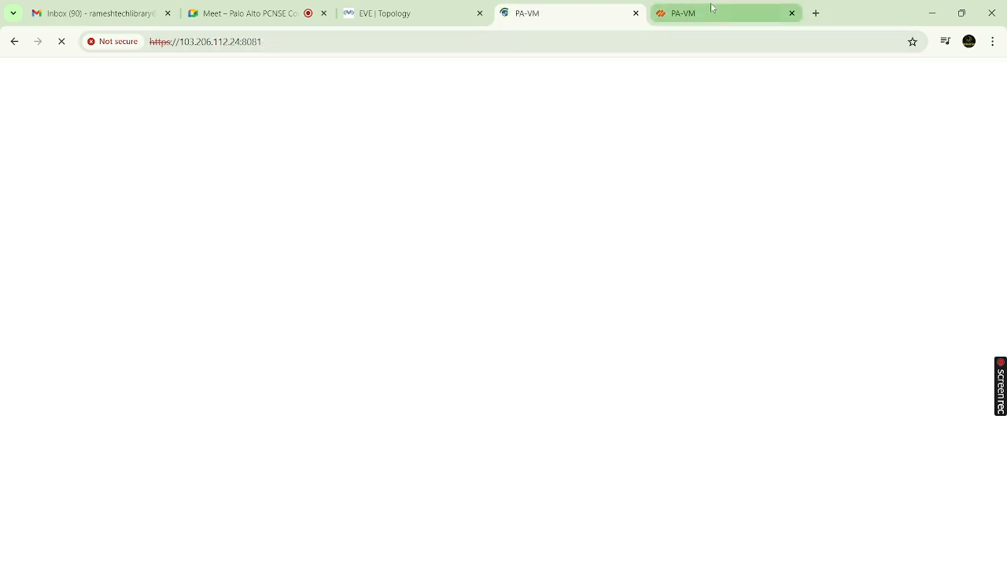
Return to the signed-in firewall page, close the Welcome notice, and open Device setup
{"action": "left_click", "coordinate": [711, 10]}
{"action": "left_click", "coordinate": [574, 18]}
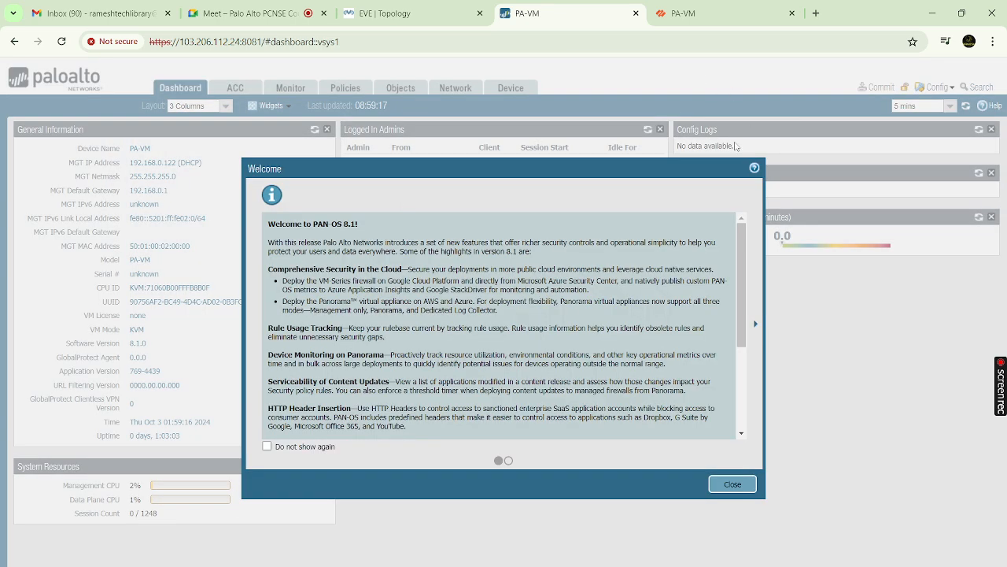
{"action": "left_click", "coordinate": [734, 485]}
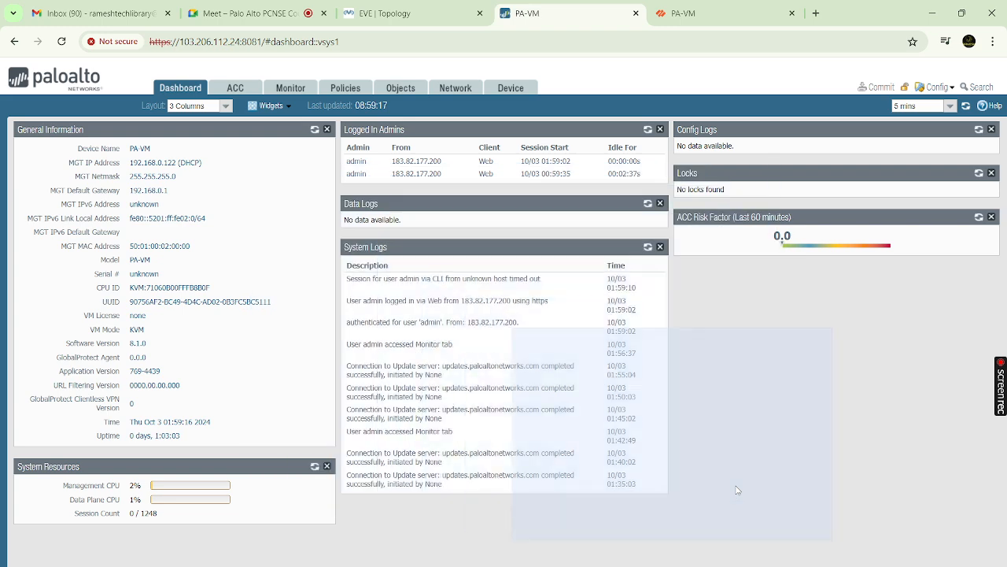
{"action": "left_click", "coordinate": [507, 89]}
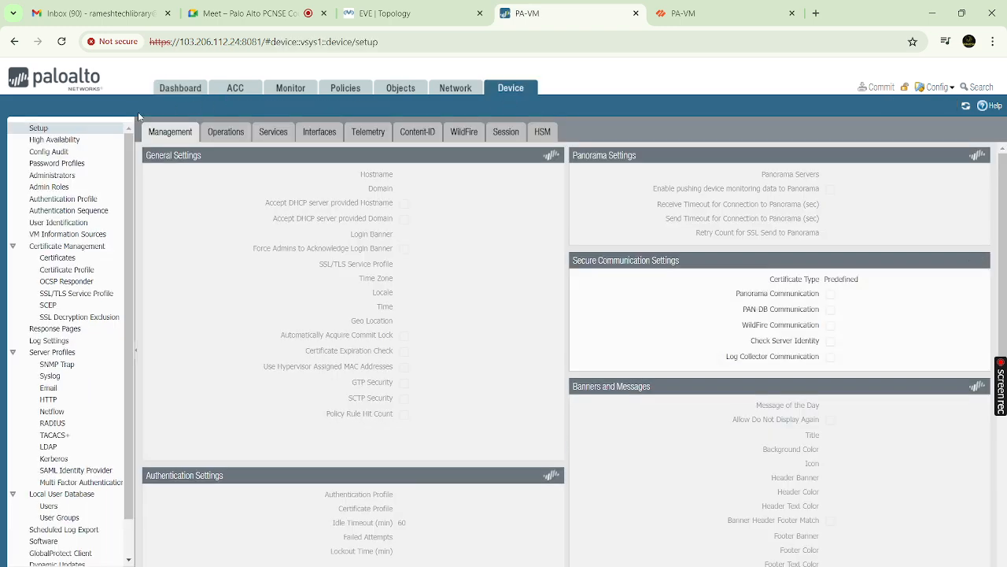
Under Setup Operations, begin exporting candidate-config as a named snapshot, then cancel the export
{"action": "left_click", "coordinate": [230, 132]}
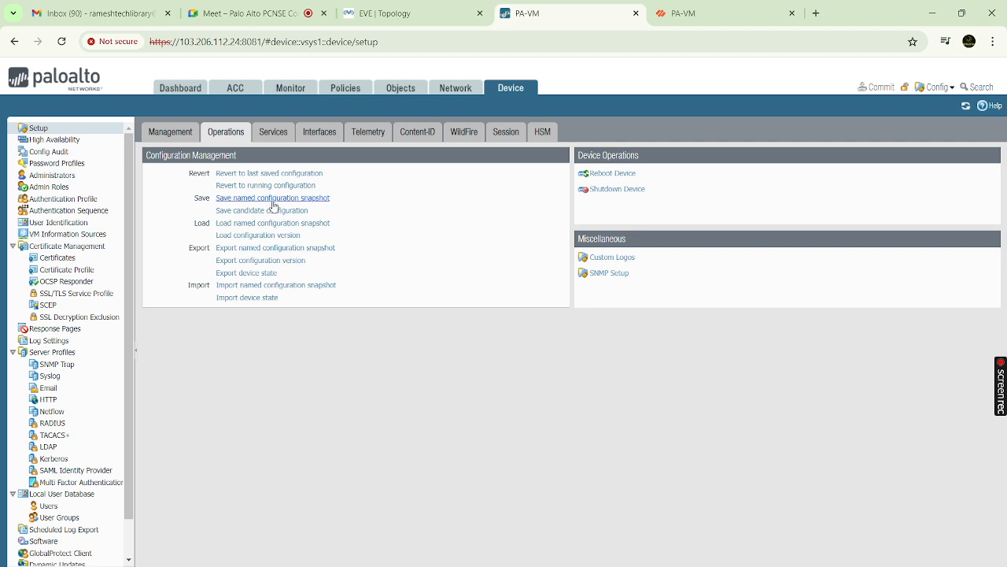
{"action": "left_click", "coordinate": [275, 248]}
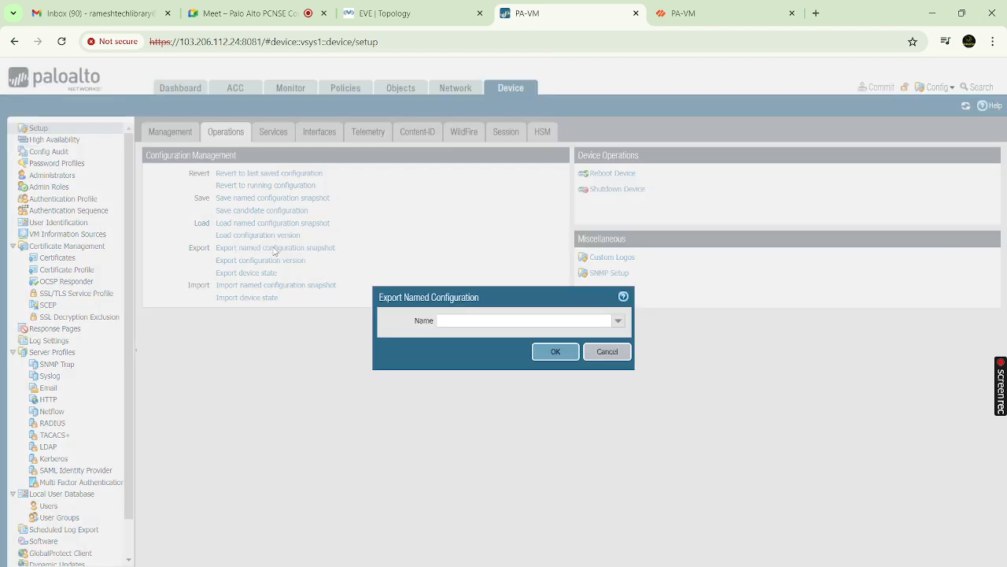
{"action": "left_click", "coordinate": [619, 320]}
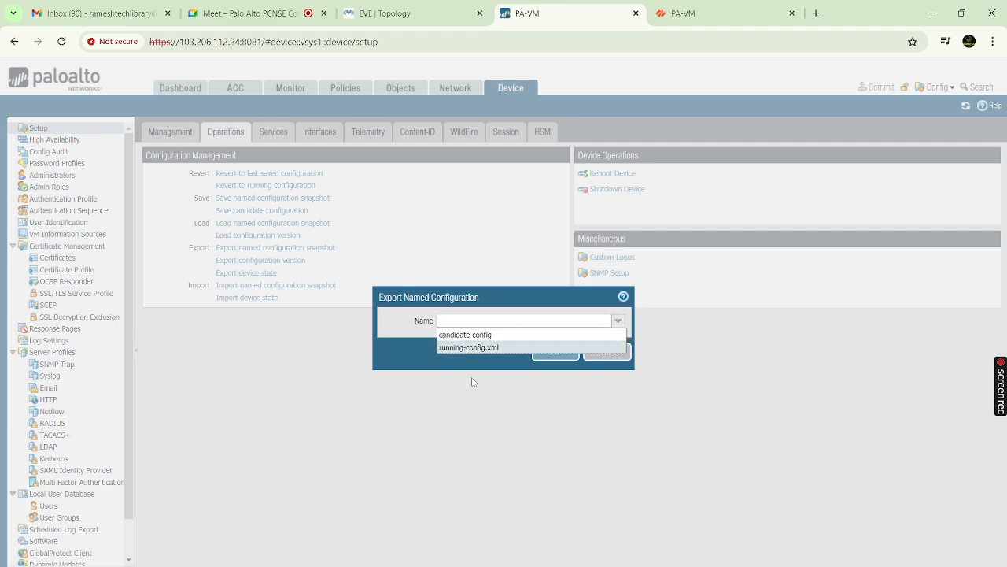
{"action": "left_click", "coordinate": [512, 337]}
{"action": "left_click_drag", "start_coordinate": [554, 402], "coordinate": [621, 350]}
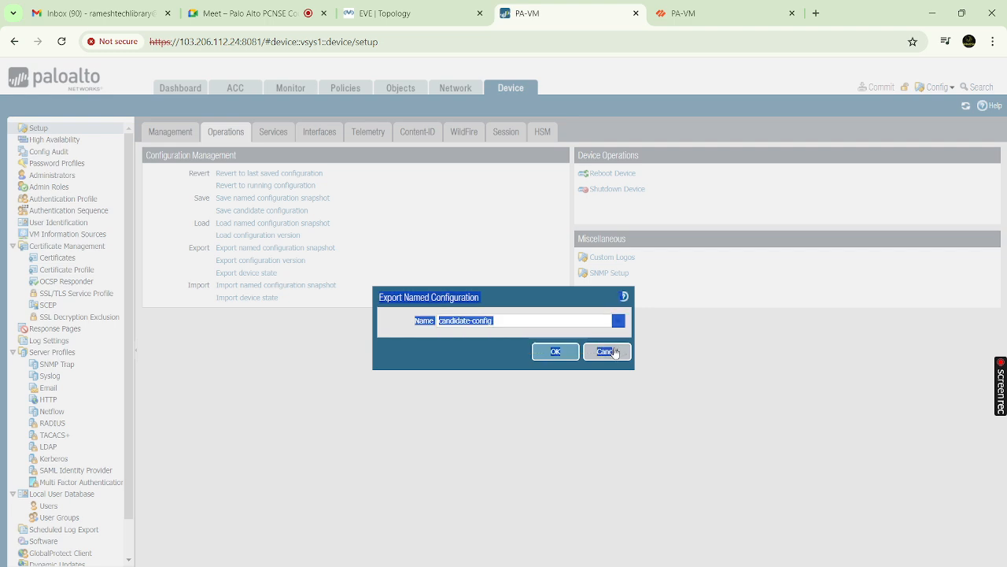
{"action": "left_click", "coordinate": [608, 351]}
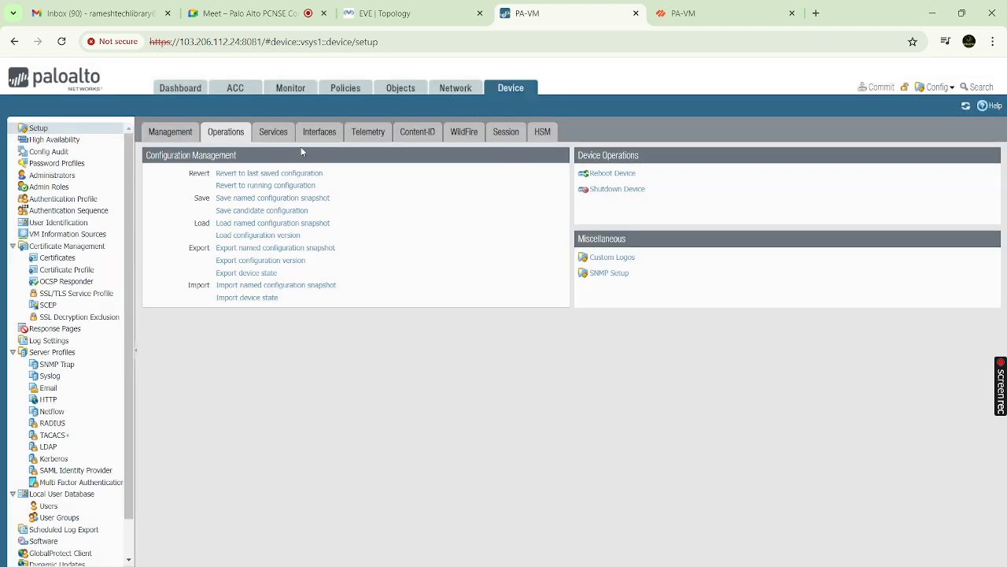
{"action": "left_click", "coordinate": [392, 92]}
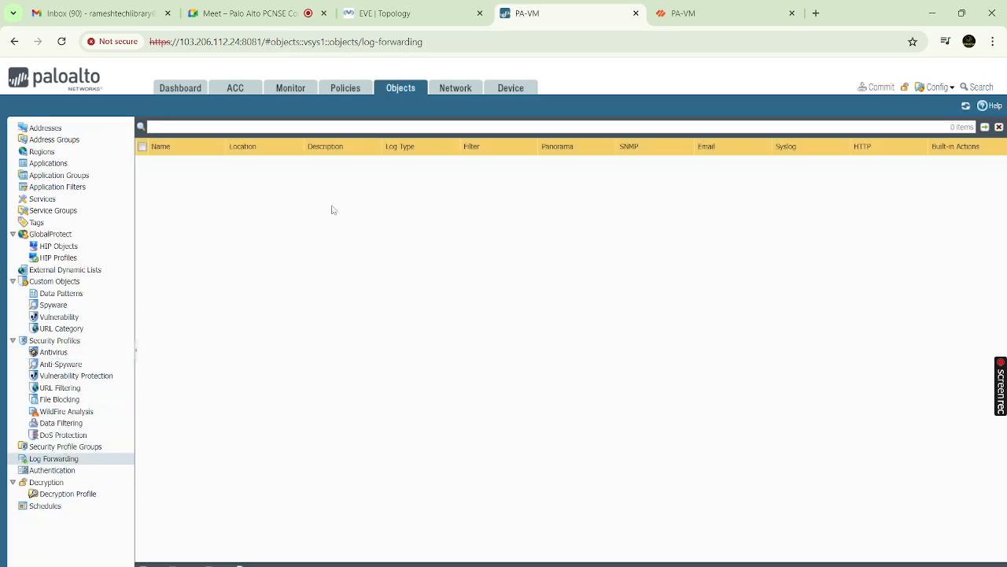
Open Monitor's Manage Custom Reports and discard a scheduled report draft set to Last Calendar Month
{"action": "left_click", "coordinate": [293, 89]}
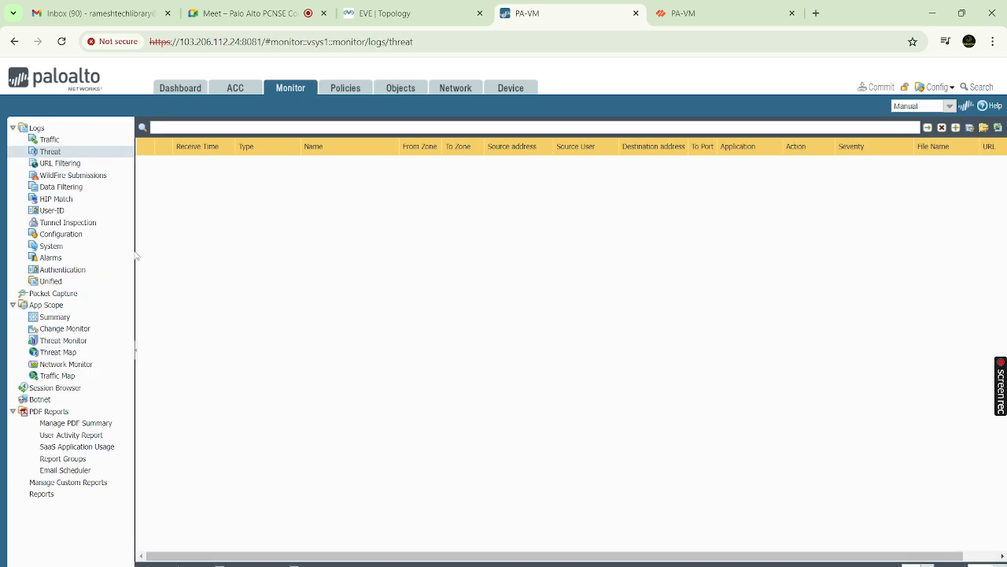
{"action": "left_click", "coordinate": [56, 485]}
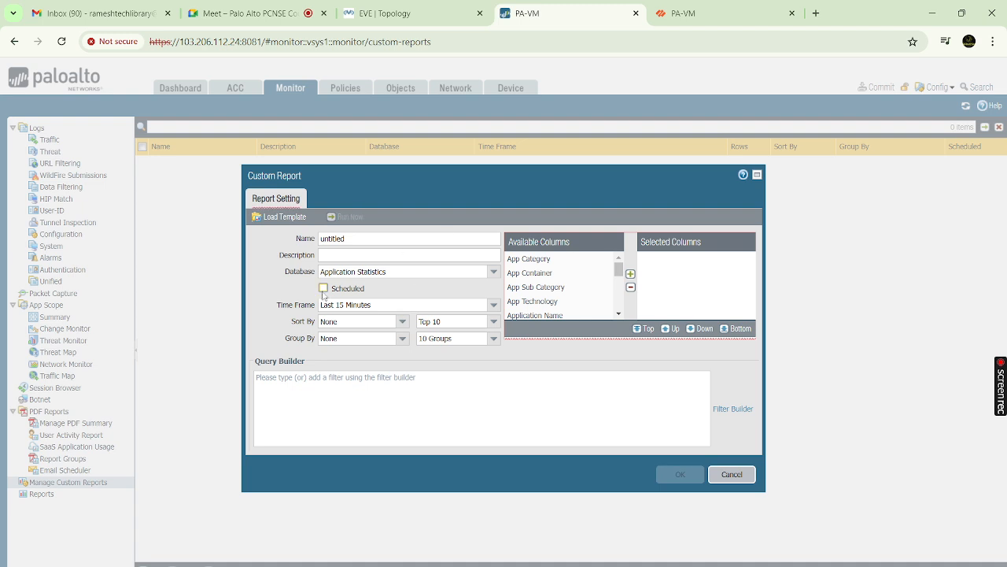
{"action": "left_click", "coordinate": [324, 289]}
{"action": "left_click", "coordinate": [493, 306]}
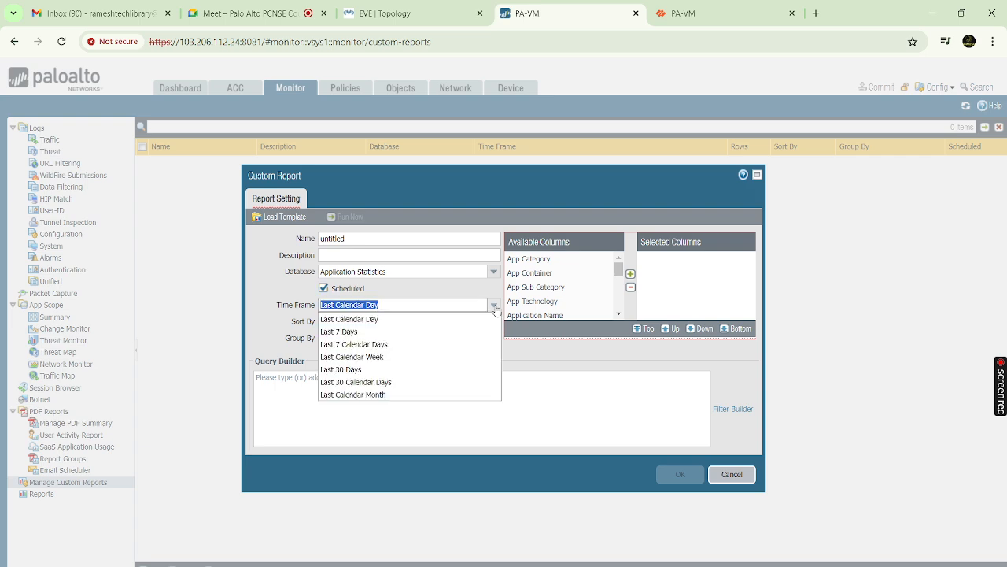
{"action": "left_click", "coordinate": [340, 332]}
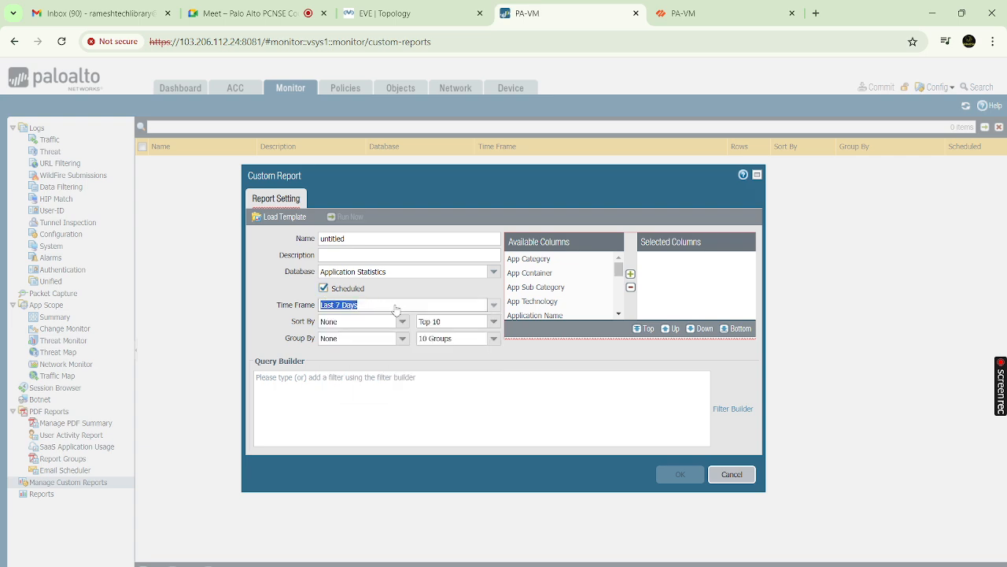
{"action": "left_click", "coordinate": [493, 305]}
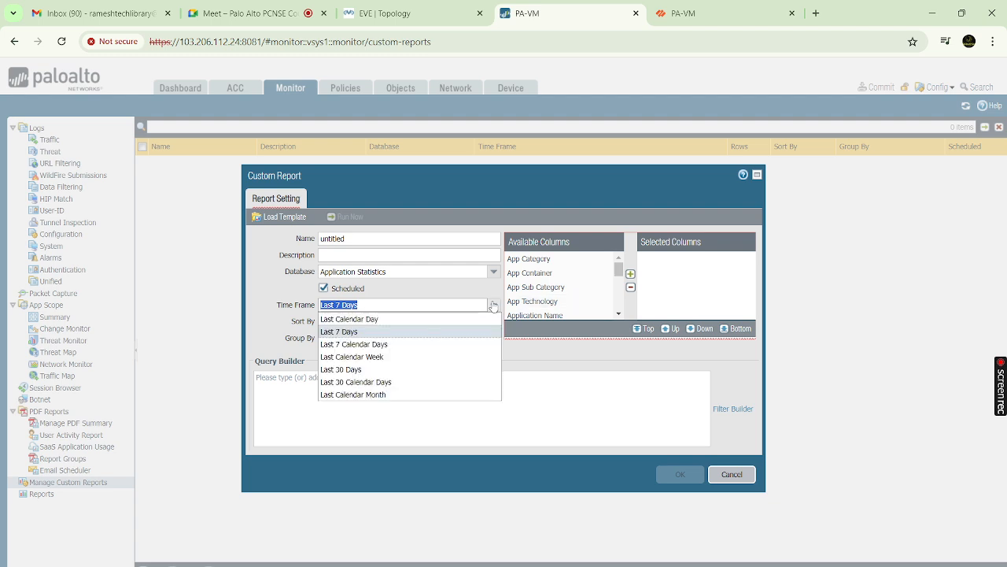
{"action": "left_click", "coordinate": [361, 395]}
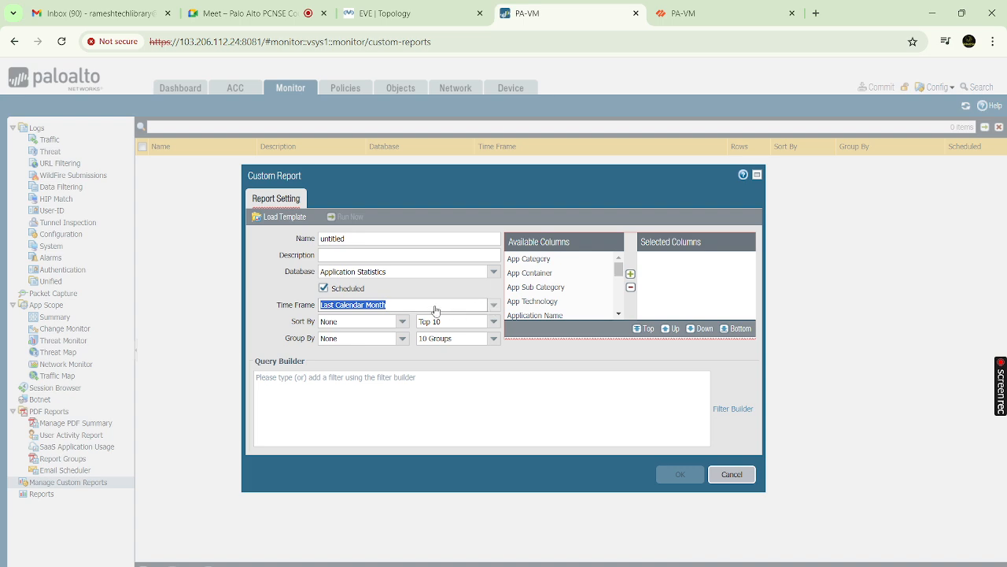
{"action": "left_click", "coordinate": [732, 474]}
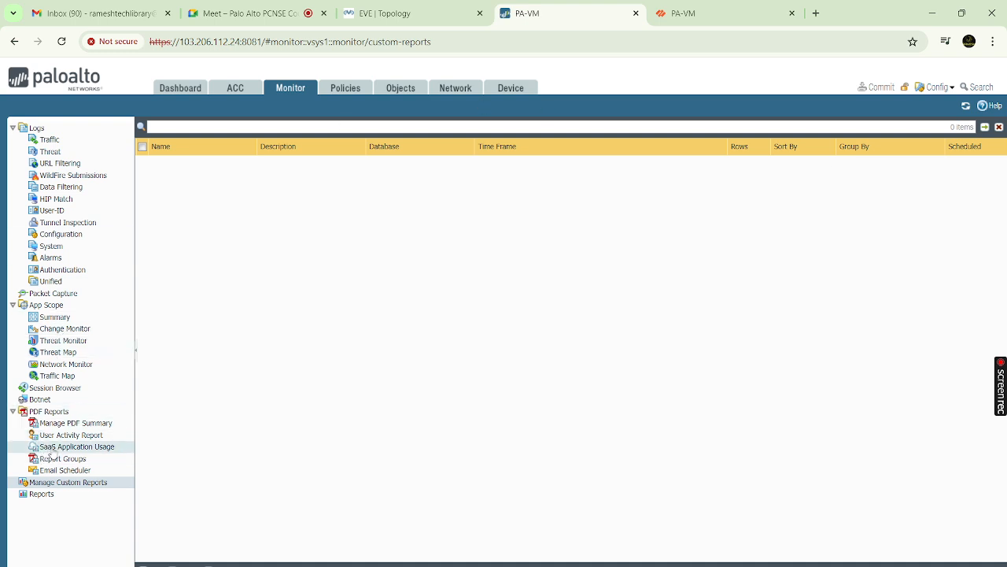
{"action": "double_click", "coordinate": [59, 414]}
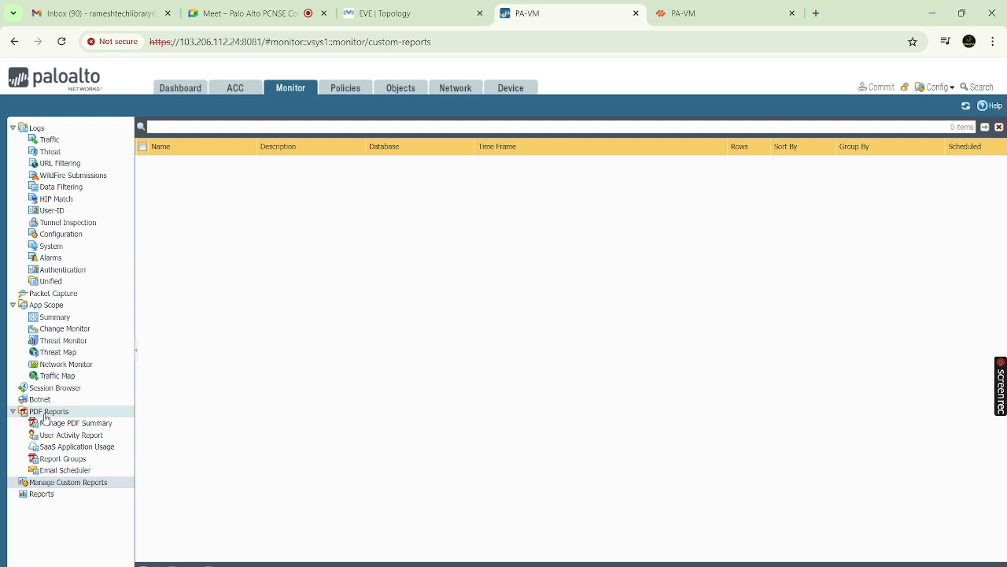
{"action": "left_click", "coordinate": [71, 471]}
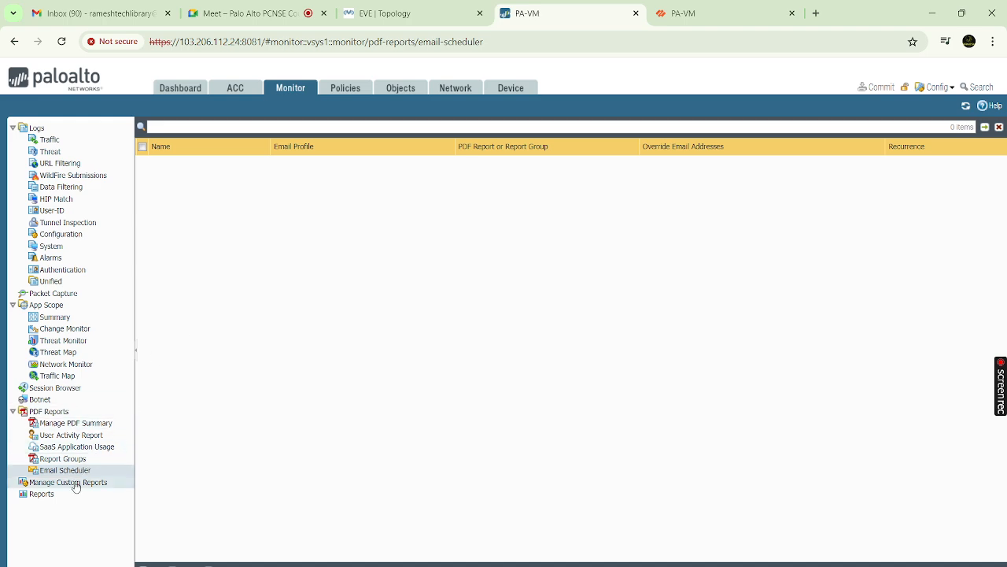
{"action": "left_click", "coordinate": [47, 498]}
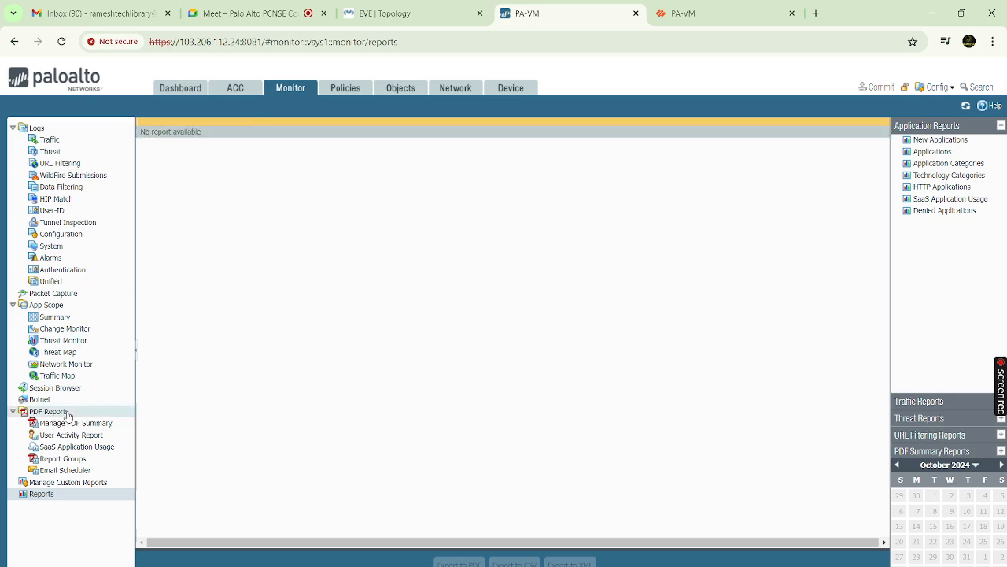
{"action": "left_click", "coordinate": [72, 483]}
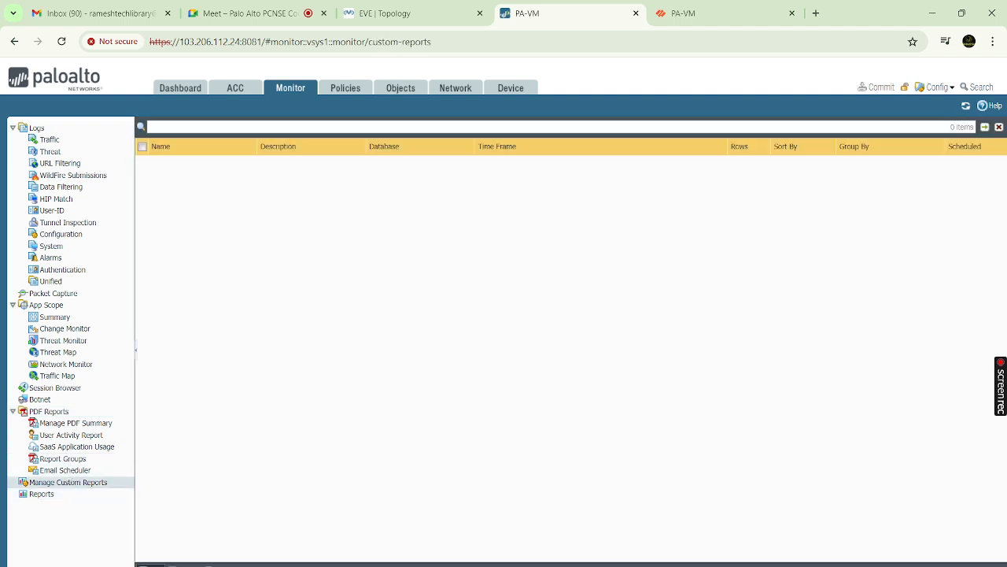
{"action": "left_click", "coordinate": [150, 564]}
{"action": "left_click_drag", "start_coordinate": [374, 295], "coordinate": [493, 281]}
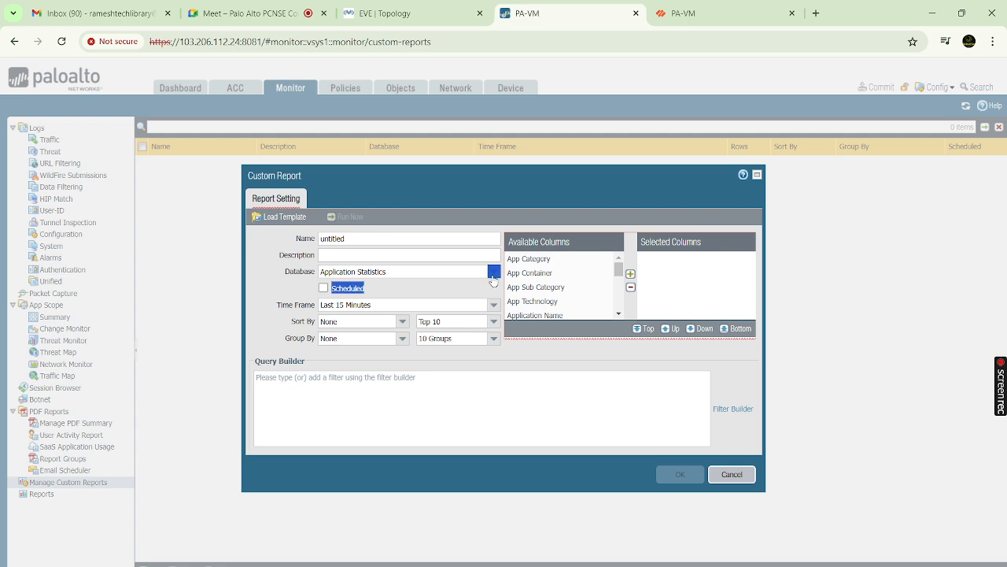
{"action": "left_click", "coordinate": [493, 275]}
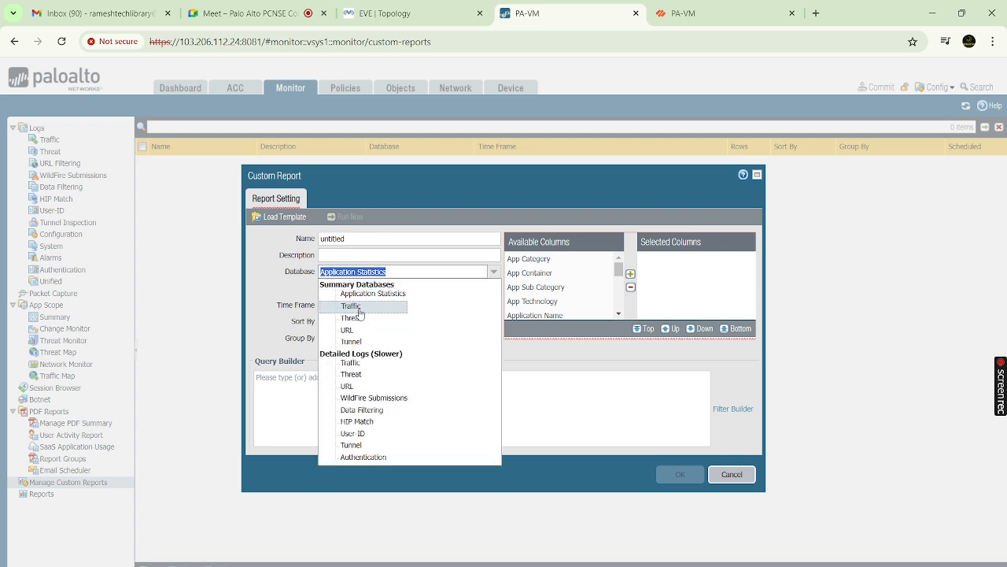
{"action": "left_click", "coordinate": [541, 370]}
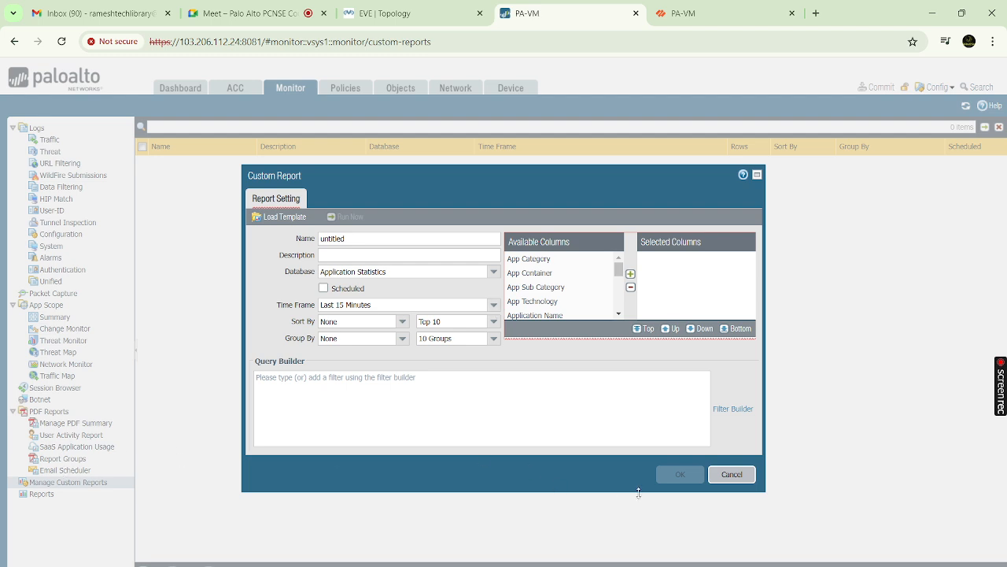
{"action": "left_click", "coordinate": [730, 474]}
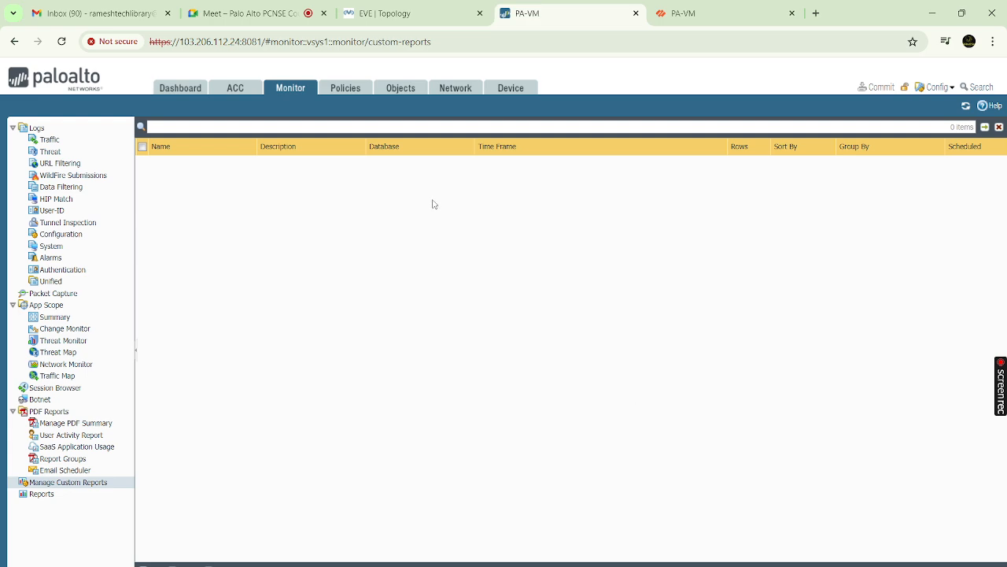
{"action": "left_click", "coordinate": [510, 89]}
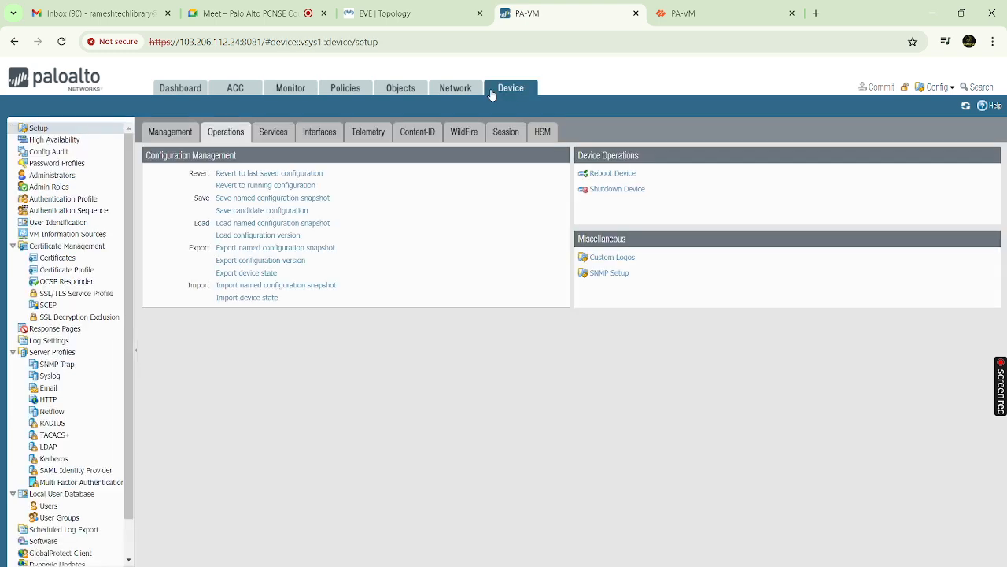
{"action": "left_click", "coordinate": [273, 133]}
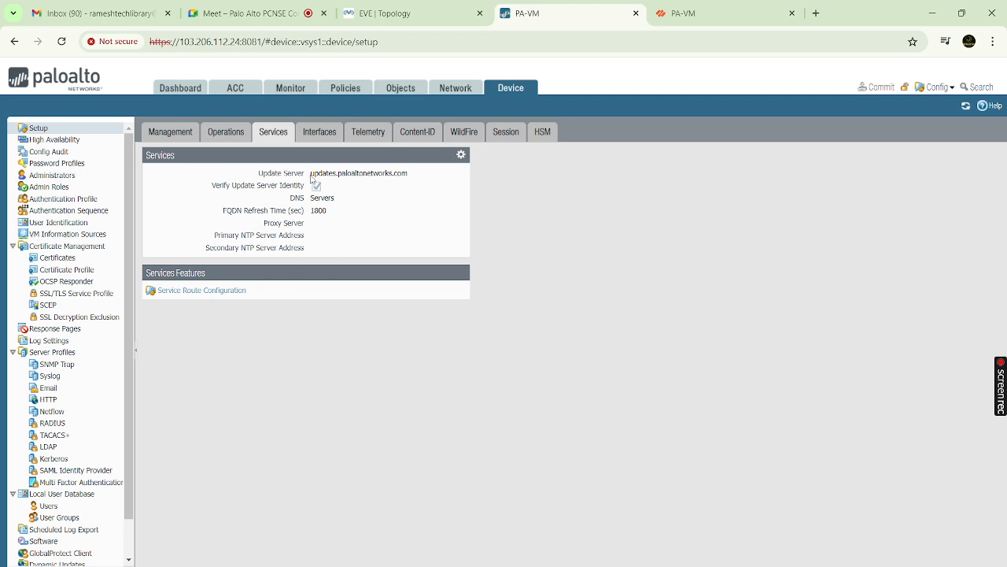
{"action": "left_click_drag", "start_coordinate": [311, 177], "coordinate": [415, 180]}
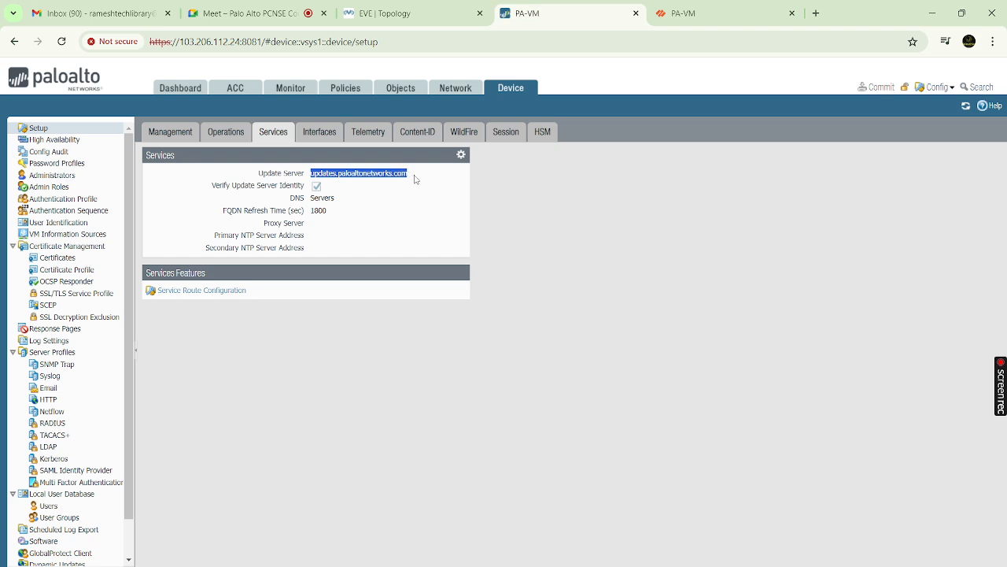
{"action": "left_click", "coordinate": [417, 181]}
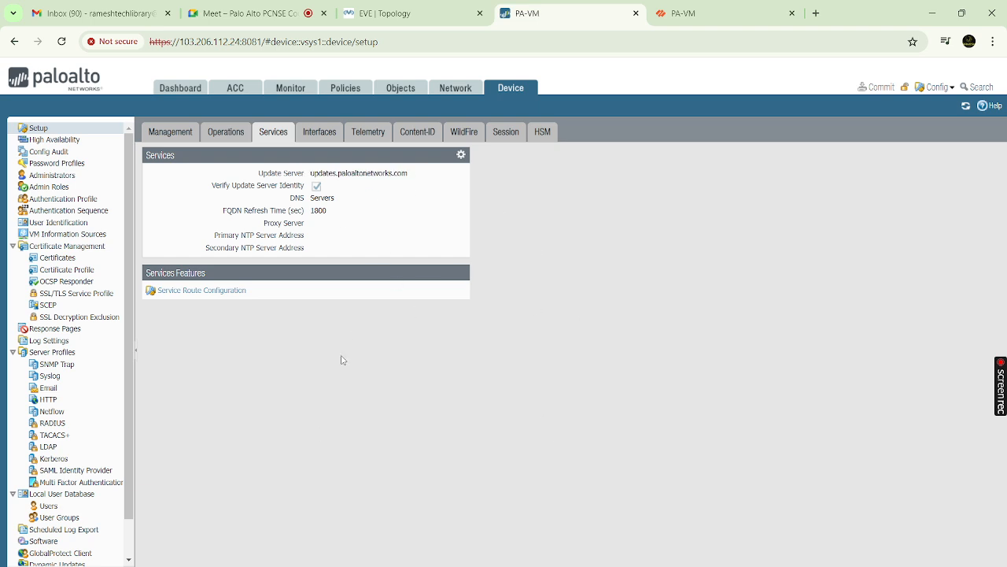
{"action": "scroll", "coordinate": [91, 467], "scroll_direction": "down", "scroll_amount": 1}
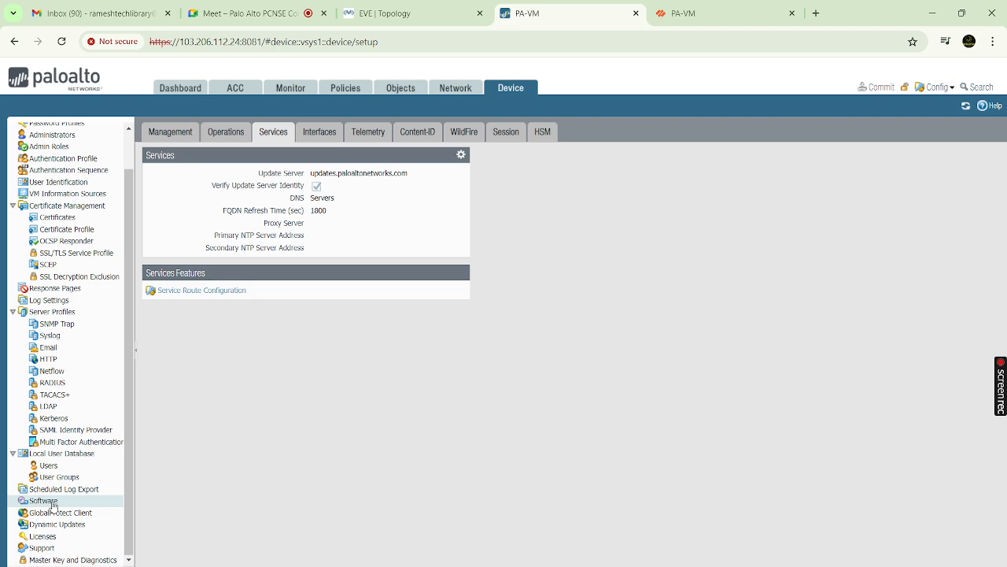
{"action": "left_click", "coordinate": [52, 504]}
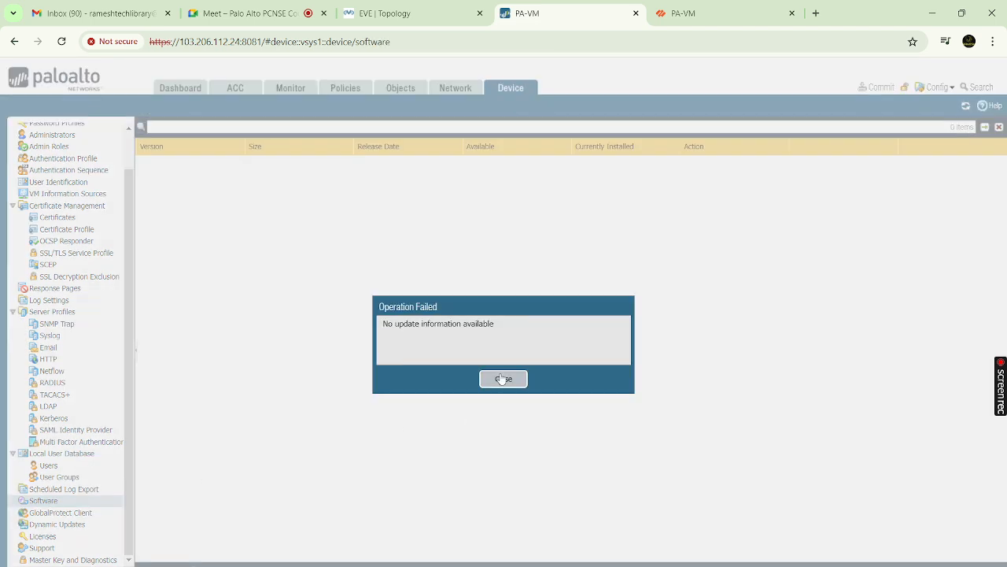
{"action": "left_click", "coordinate": [503, 378]}
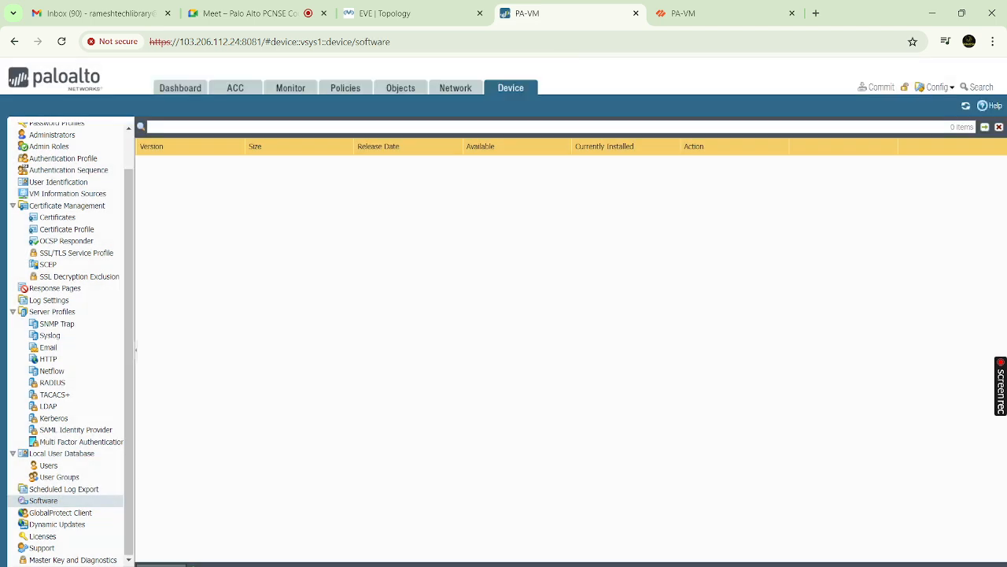
{"action": "left_click", "coordinate": [161, 565]}
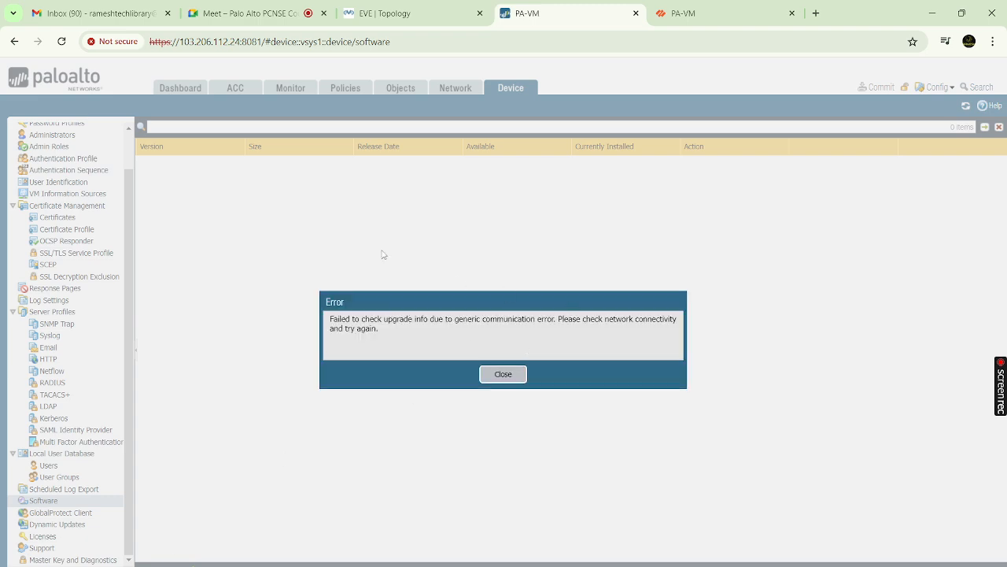
{"action": "left_click", "coordinate": [501, 374]}
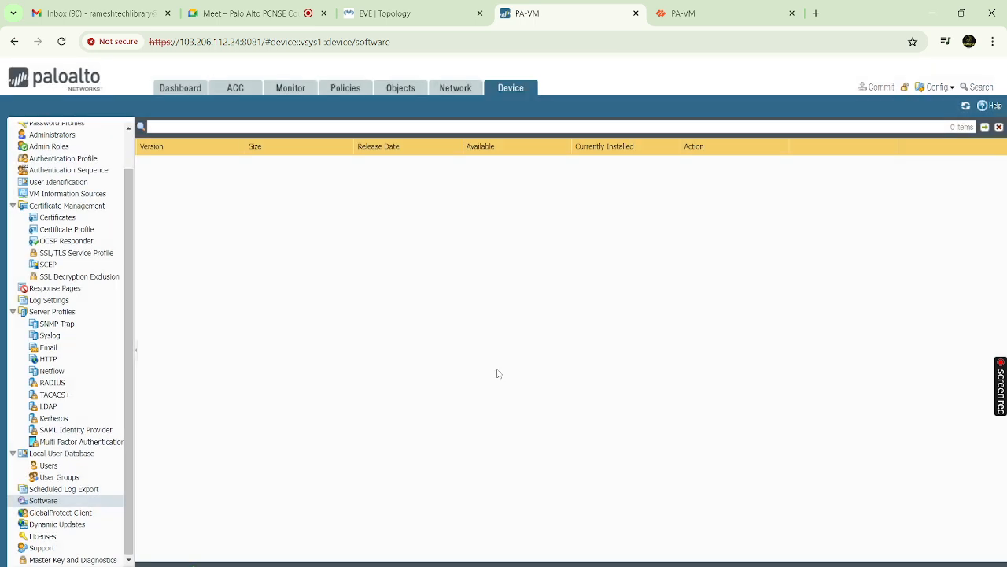
{"action": "left_click", "coordinate": [65, 526]}
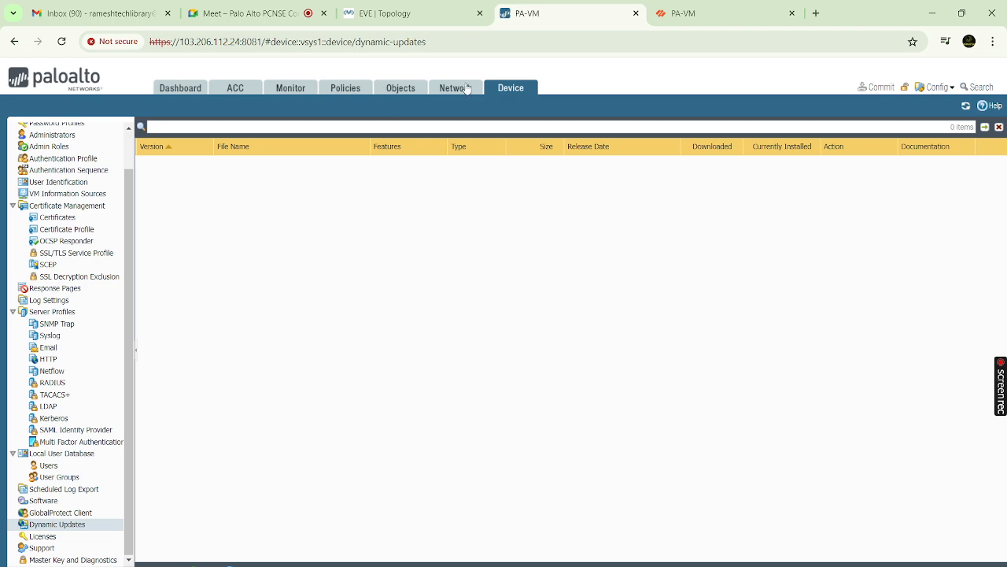
{"action": "left_click", "coordinate": [313, 91]}
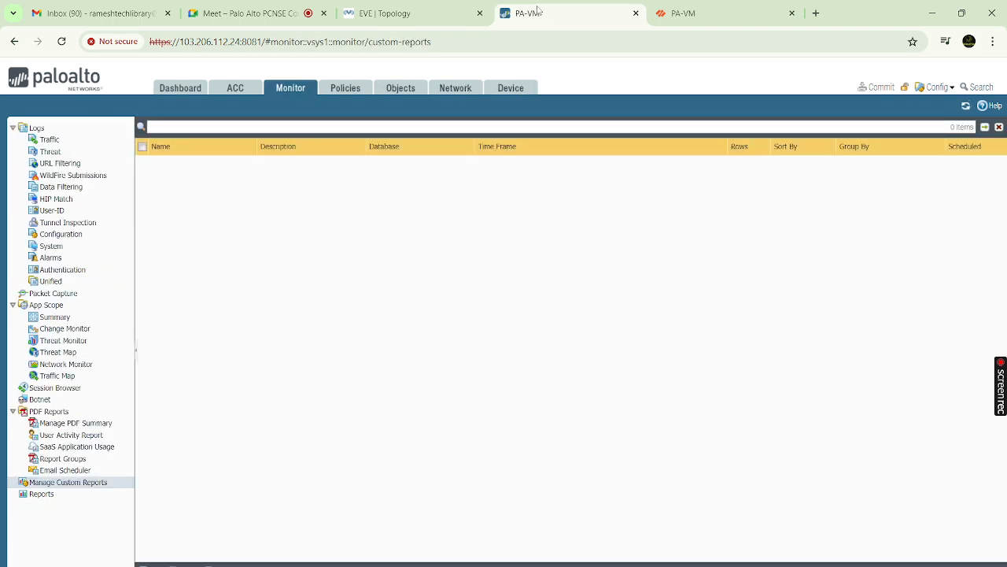
{"action": "left_click", "coordinate": [511, 89]}
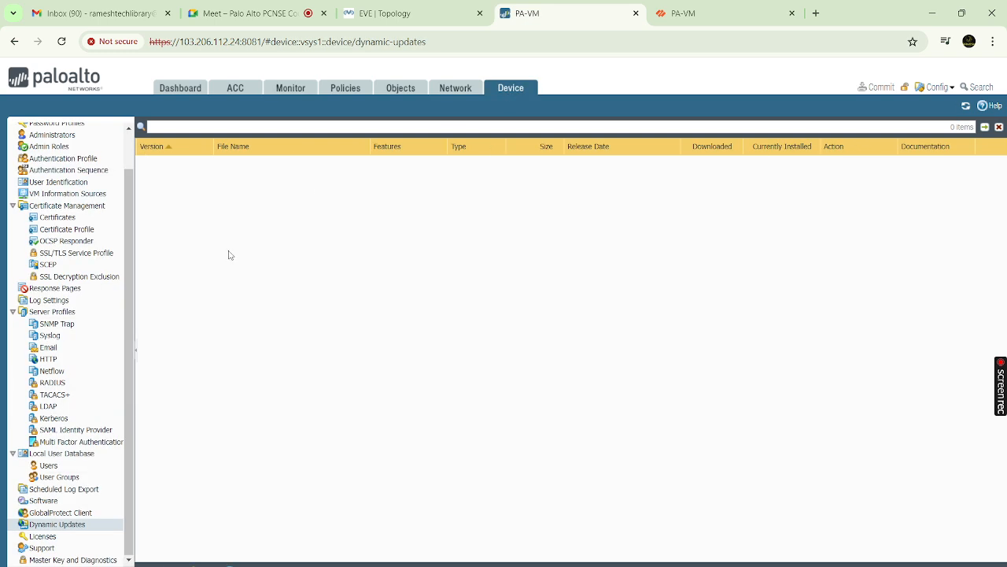
{"action": "scroll", "coordinate": [56, 173], "scroll_direction": "up", "scroll_amount": 2}
{"action": "left_click", "coordinate": [39, 129]}
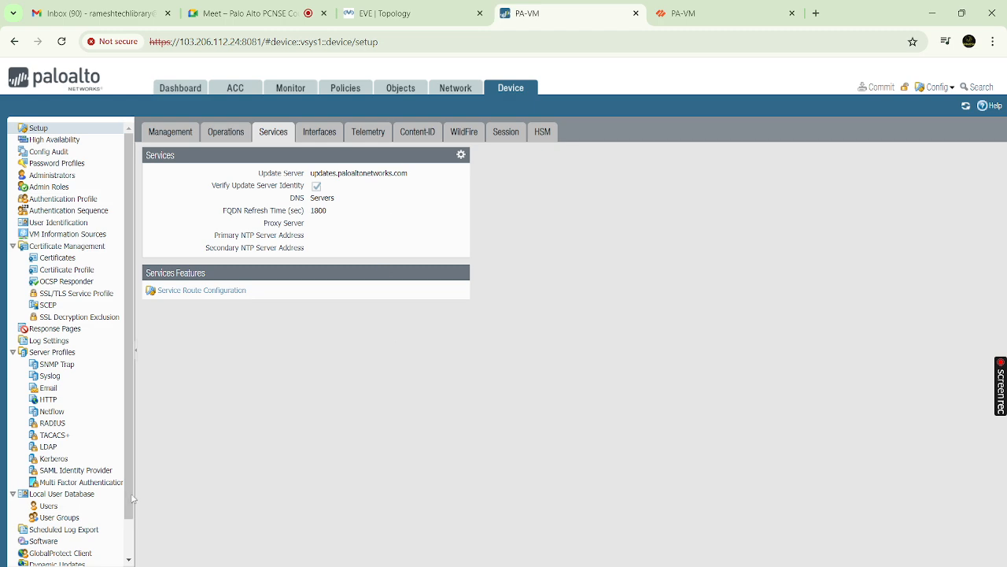
{"action": "scroll", "coordinate": [131, 492], "scroll_direction": "down", "scroll_amount": 1}
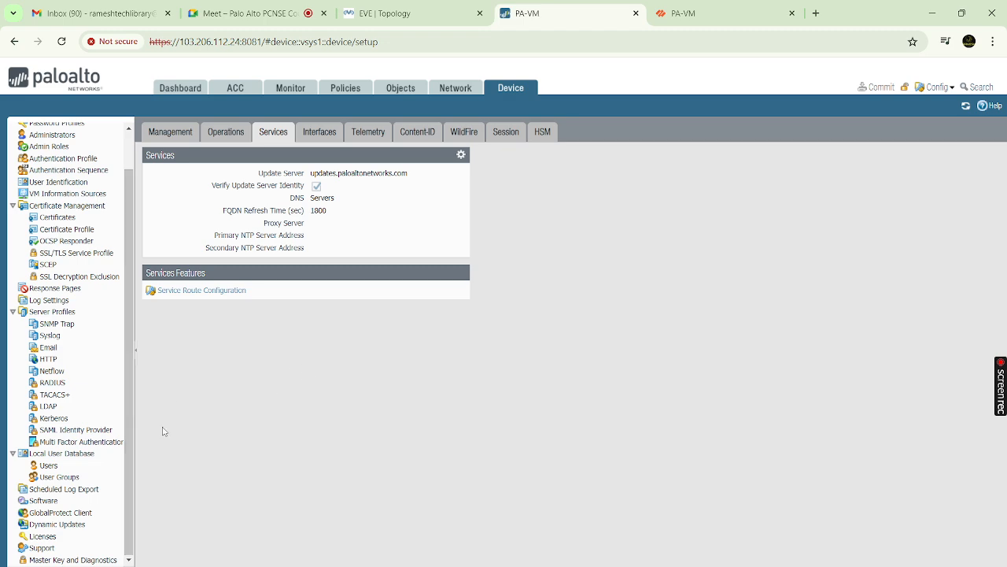
{"action": "left_click", "coordinate": [42, 525]}
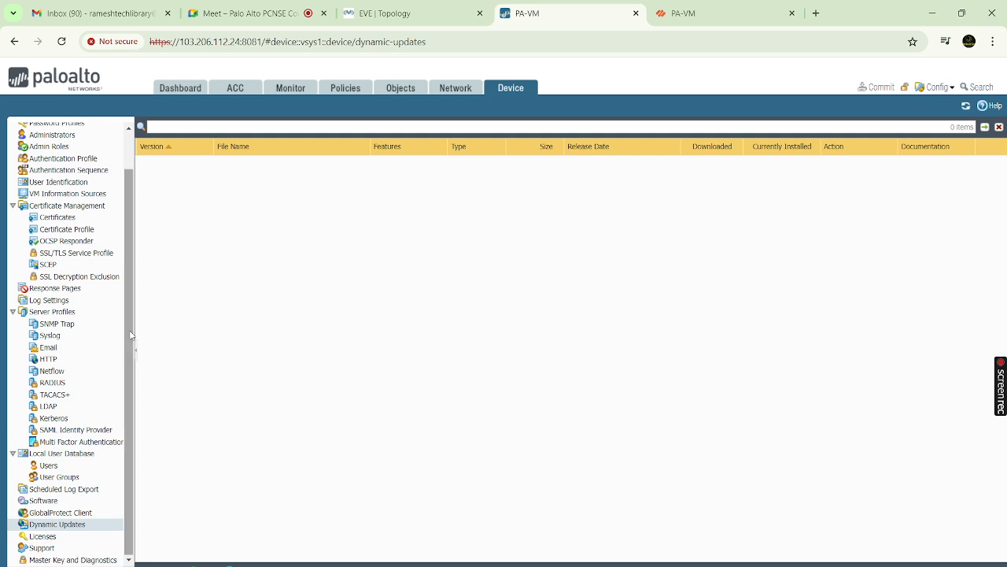
{"action": "left_click_drag", "start_coordinate": [129, 333], "coordinate": [144, 394]}
{"action": "scroll", "coordinate": [97, 181], "scroll_direction": "up", "scroll_amount": 2}
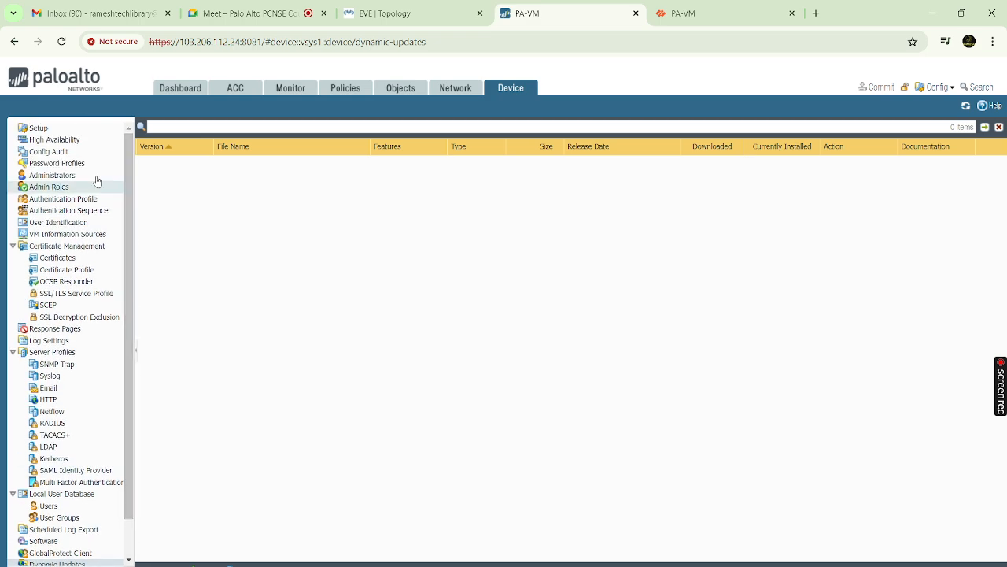
{"action": "left_click", "coordinate": [65, 130]}
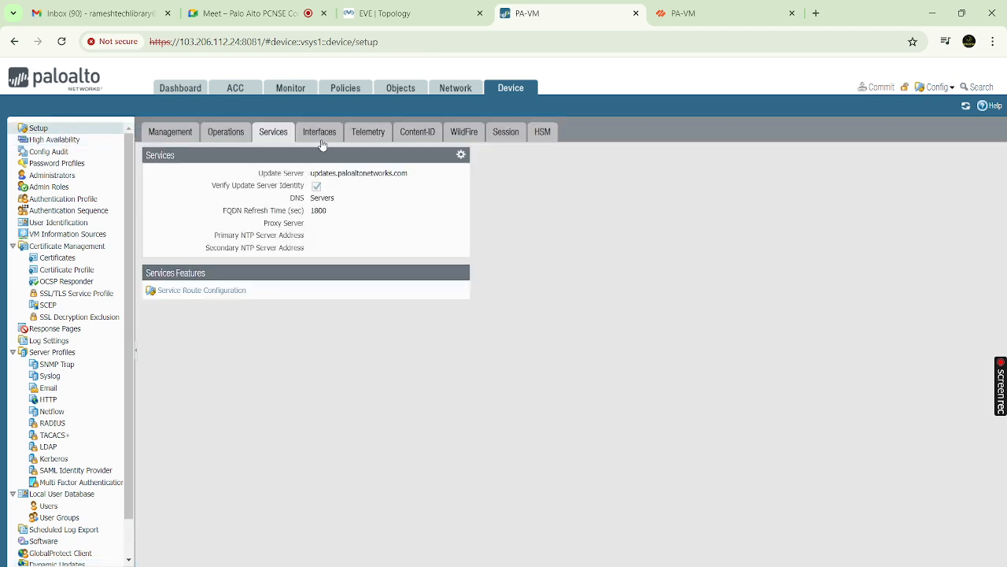
Open the Management interface settings and try adding a permitted IP address, cancelling twice without changes
{"action": "left_click", "coordinate": [321, 134]}
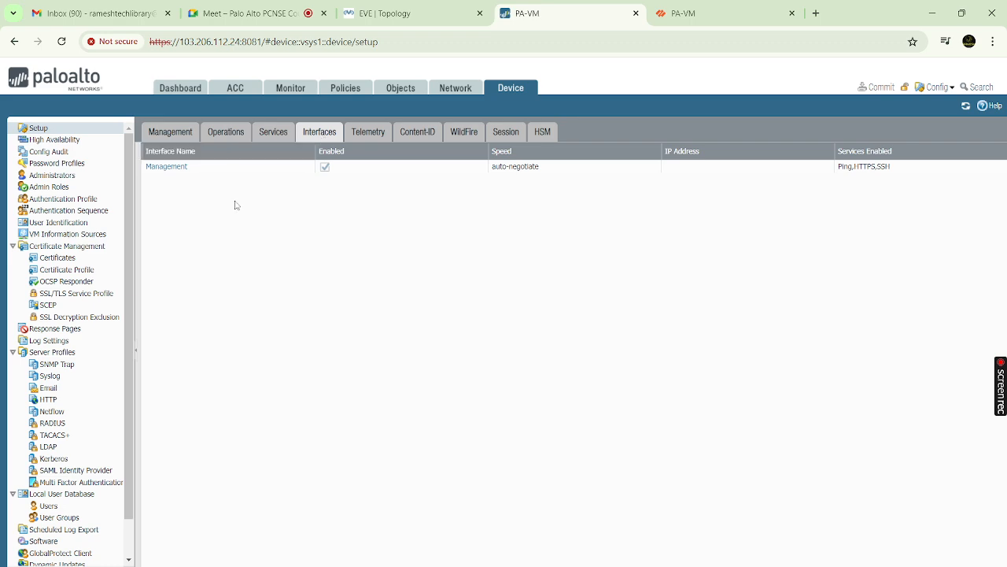
{"action": "left_click", "coordinate": [179, 172]}
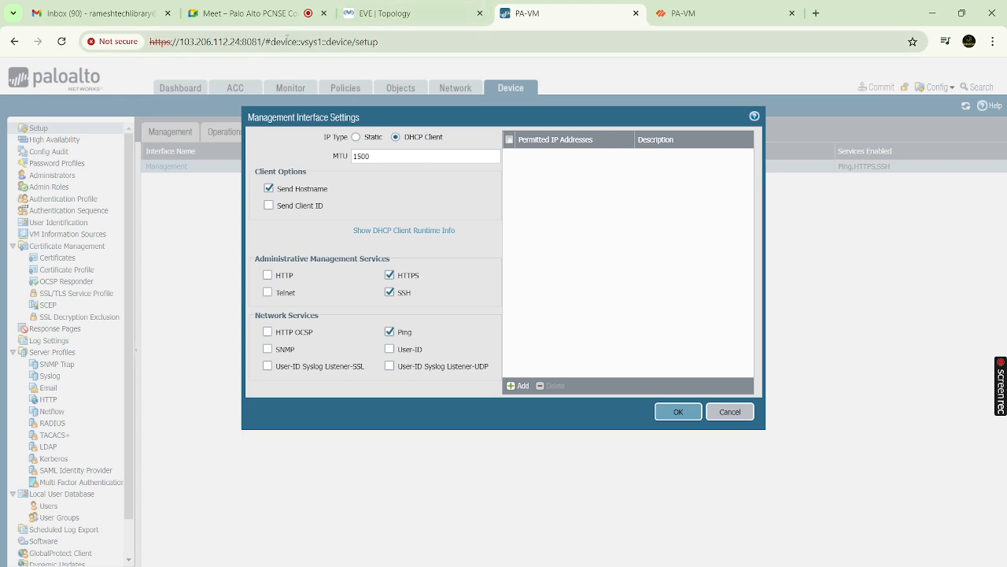
{"action": "mouse_move", "coordinate": [652, 566]}
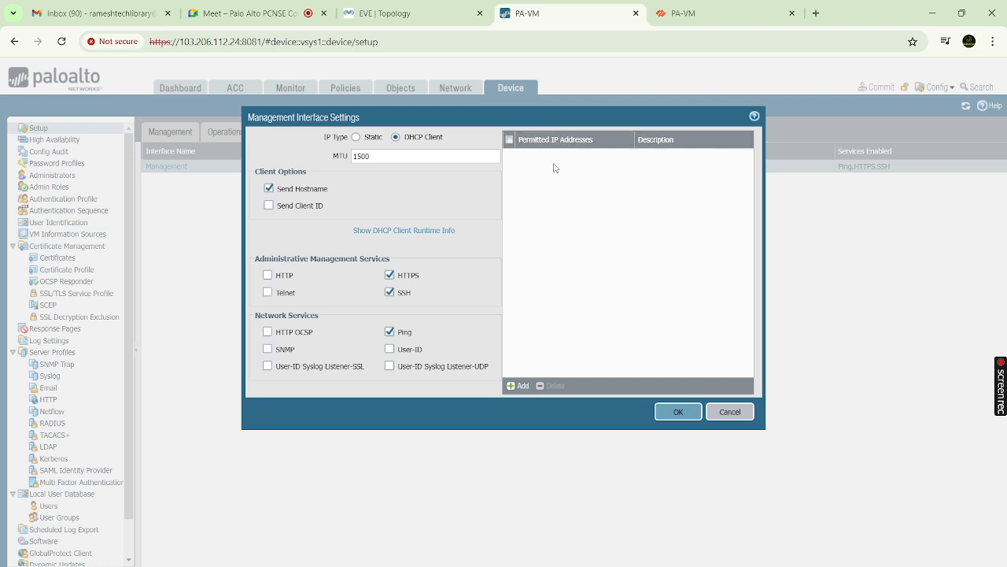
{"action": "left_click", "coordinate": [519, 386]}
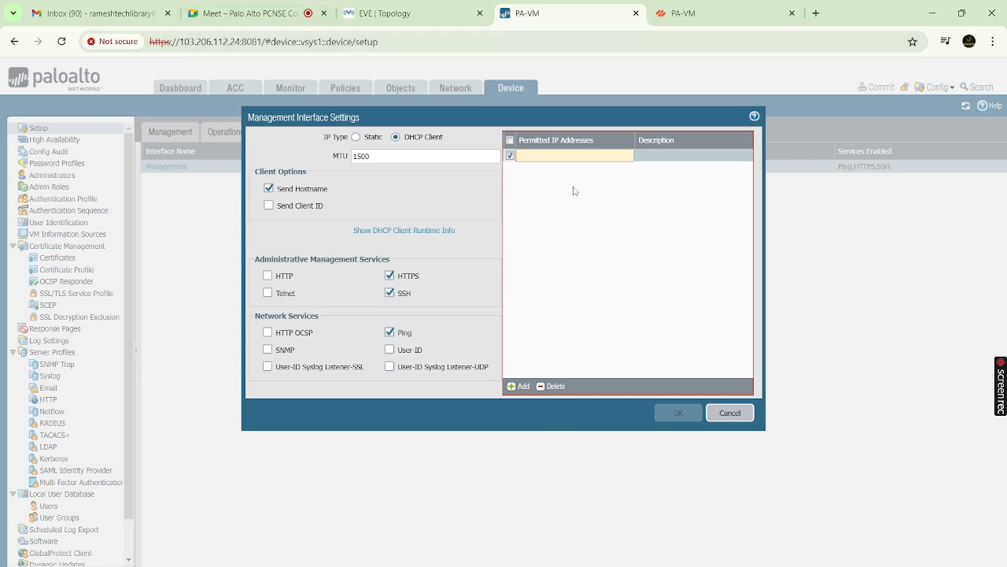
{"action": "left_click", "coordinate": [729, 412]}
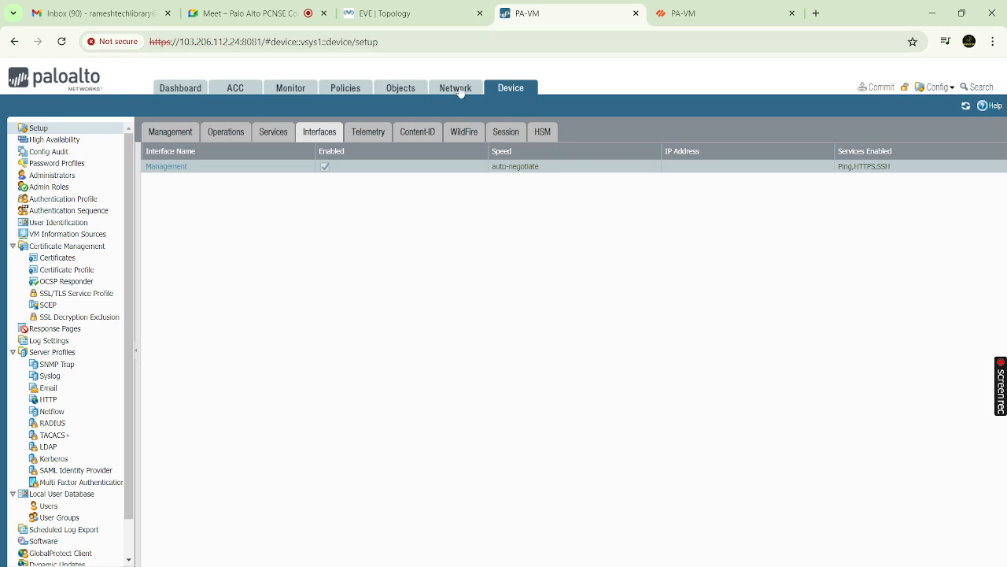
{"action": "left_click", "coordinate": [176, 169]}
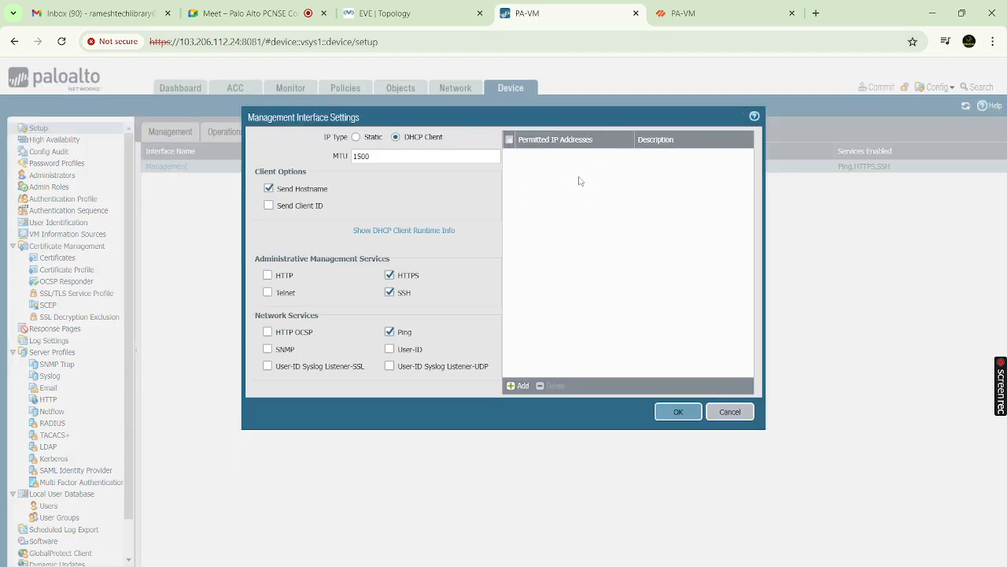
{"action": "left_click", "coordinate": [518, 386]}
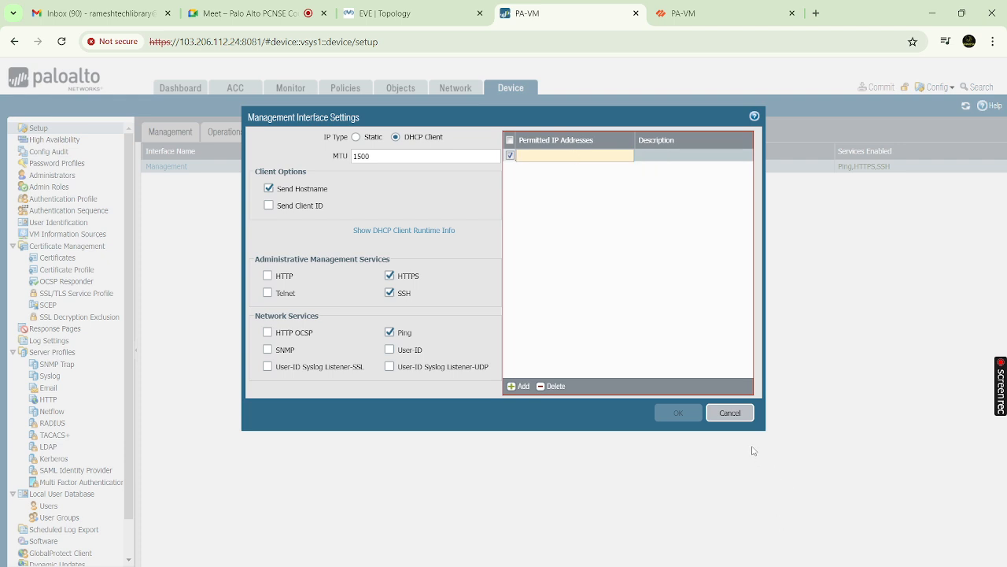
{"action": "left_click", "coordinate": [730, 413]}
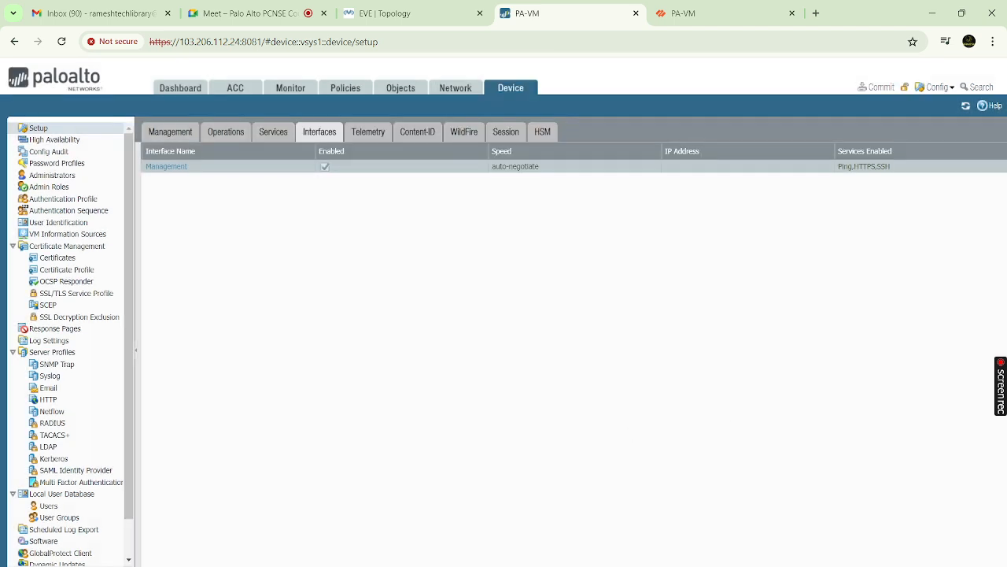
Launch Command Prompt from the Windows search
{"action": "key", "text": "super"}
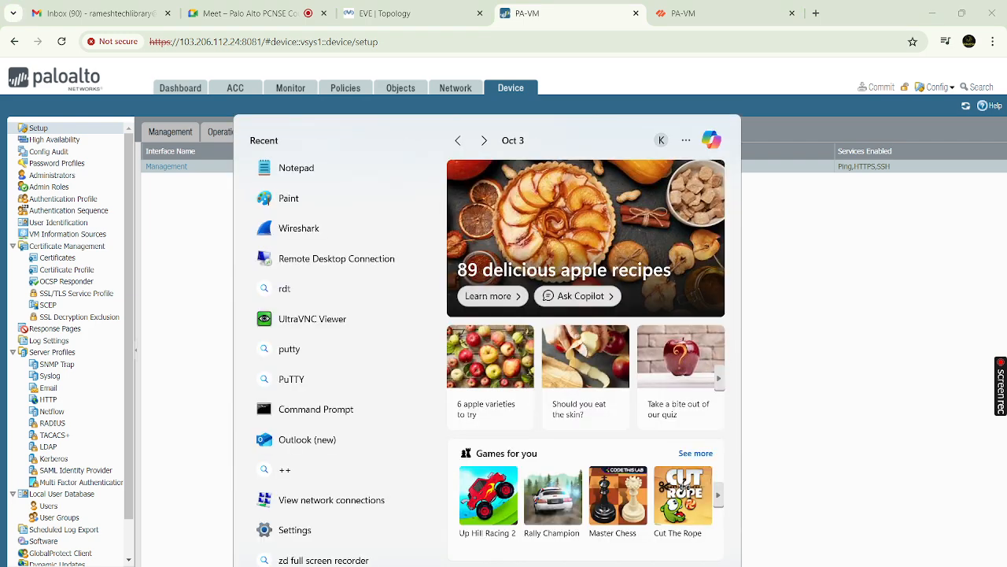
{"action": "type", "text": "cmd"}
{"action": "key", "text": "Return"}
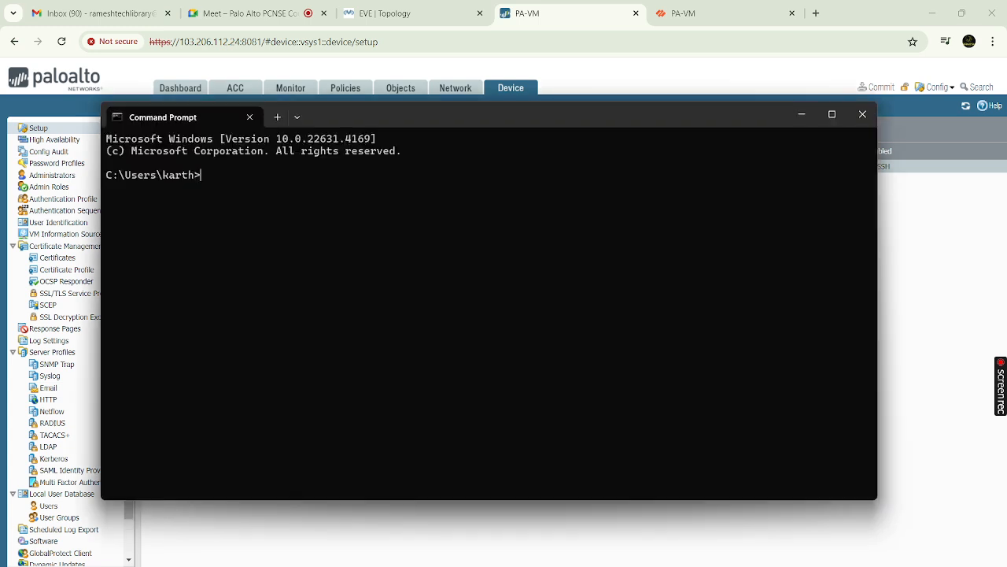
Run ipconfig and find Ethernet 2's address 192.168.56.1, then return to the firewall page
{"action": "type", "text": "ipconfgi"}
{"action": "key", "text": "Return"}
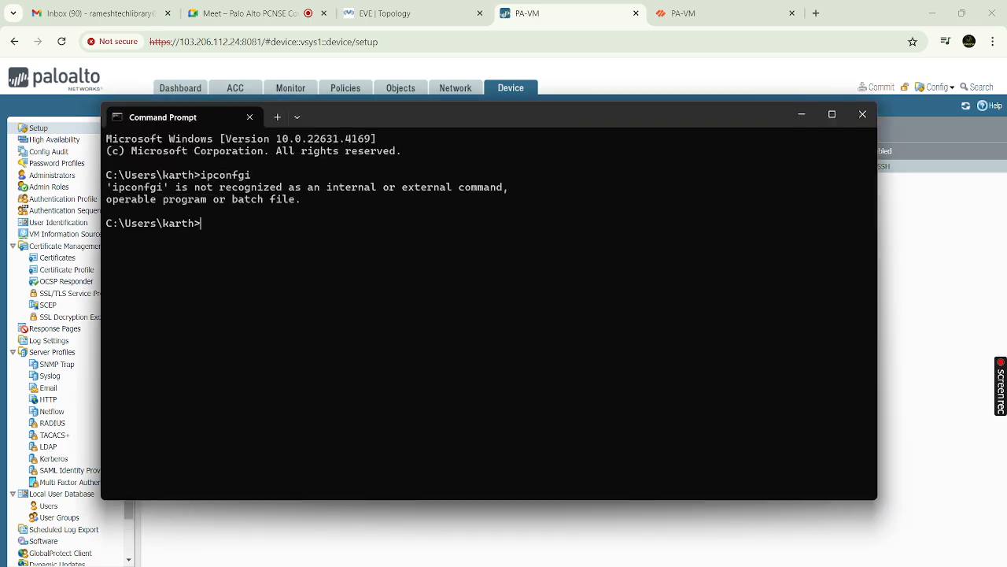
{"action": "type", "text": "ipconfig"}
{"action": "key", "text": "Return"}
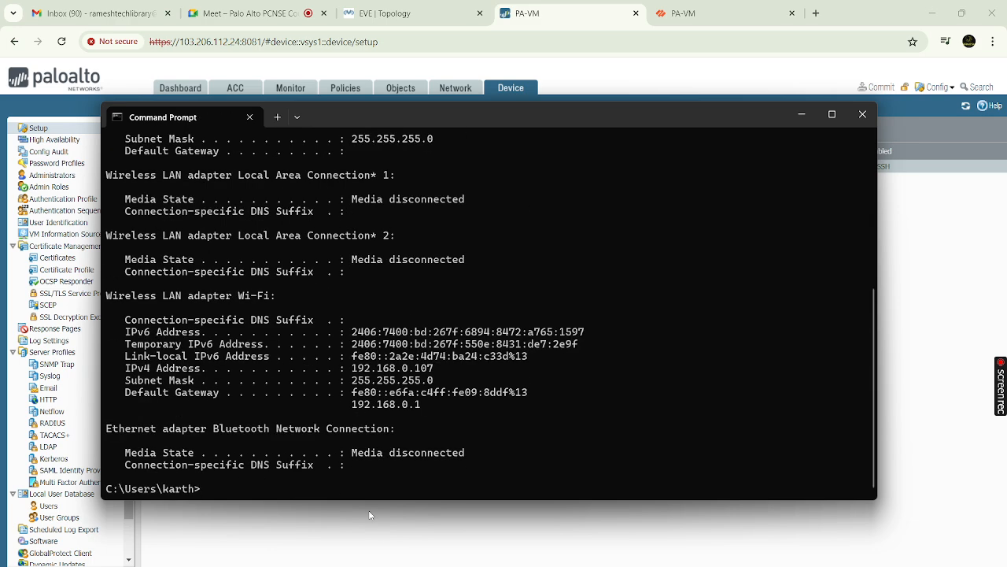
{"action": "scroll", "coordinate": [379, 455], "scroll_direction": "up", "scroll_amount": 3}
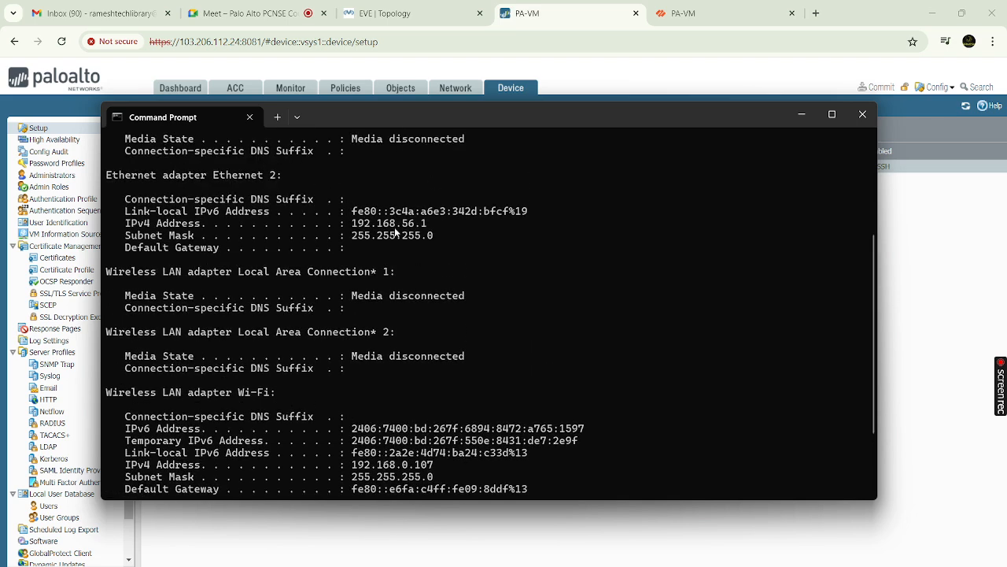
{"action": "double_click", "coordinate": [387, 224]}
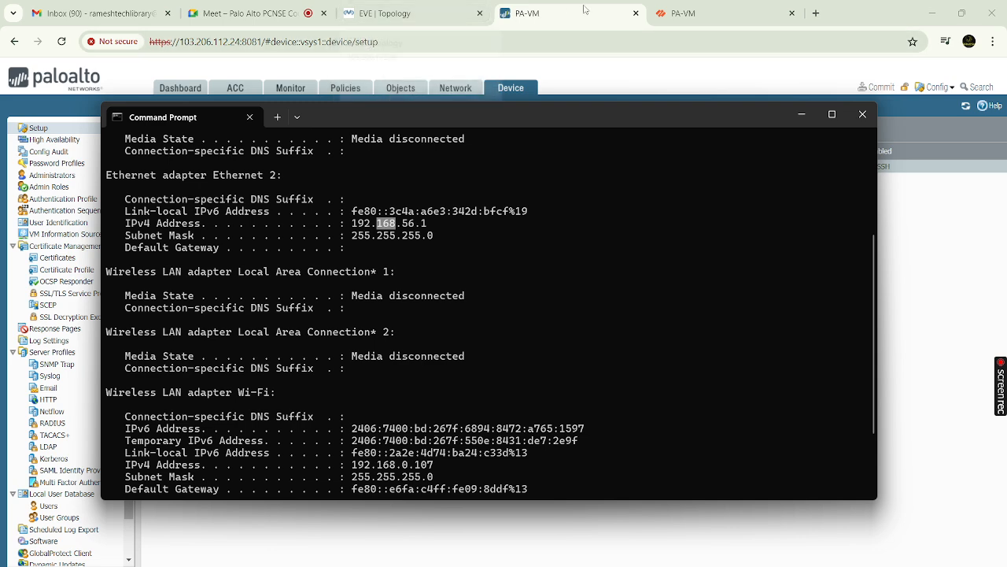
{"action": "left_click", "coordinate": [801, 116]}
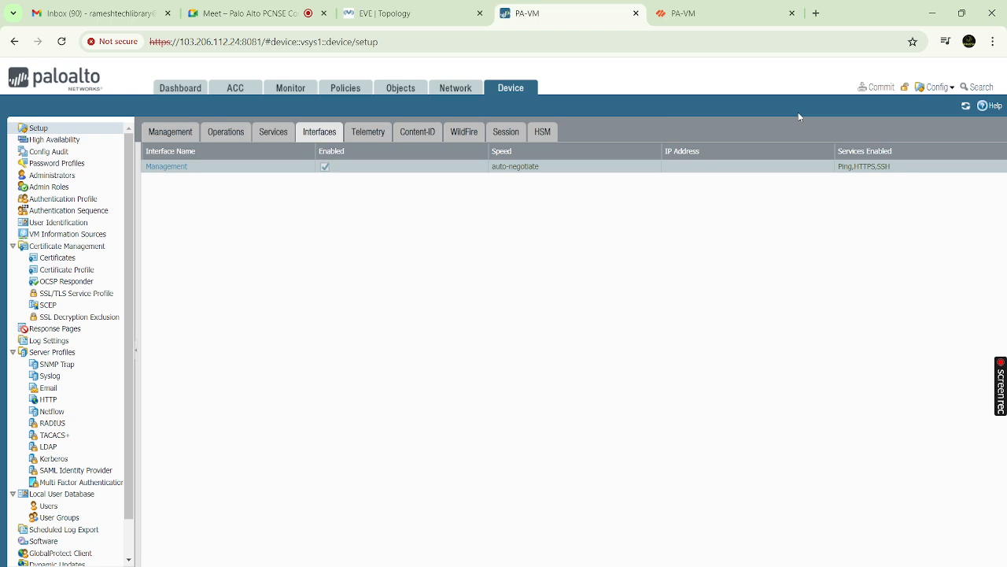
{"action": "left_click", "coordinate": [167, 167]}
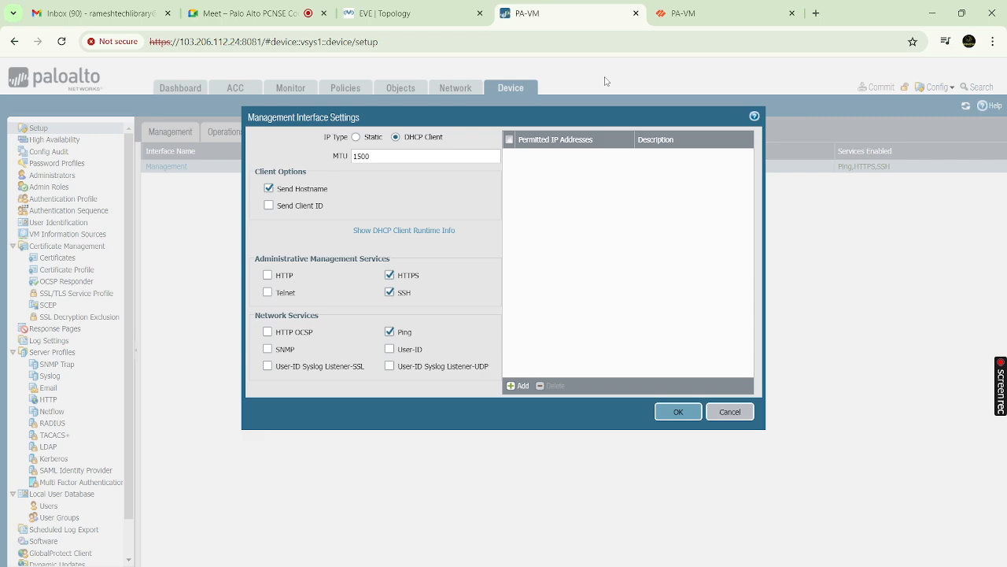
{"action": "left_click", "coordinate": [725, 412]}
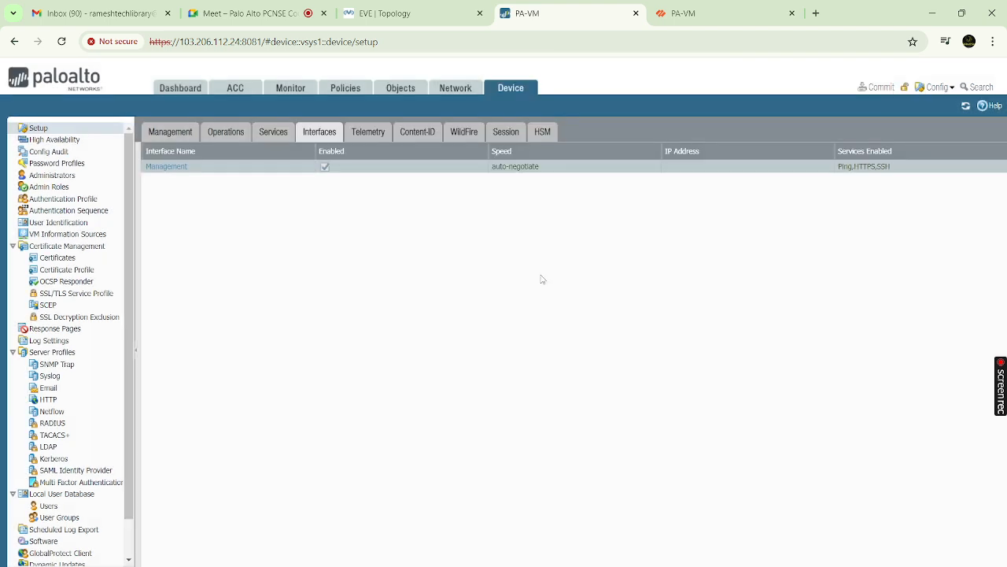
Browse the Telemetry, Content-ID, WildFire, Session and HSM settings, then go to the Dashboard
{"action": "left_click", "coordinate": [363, 132]}
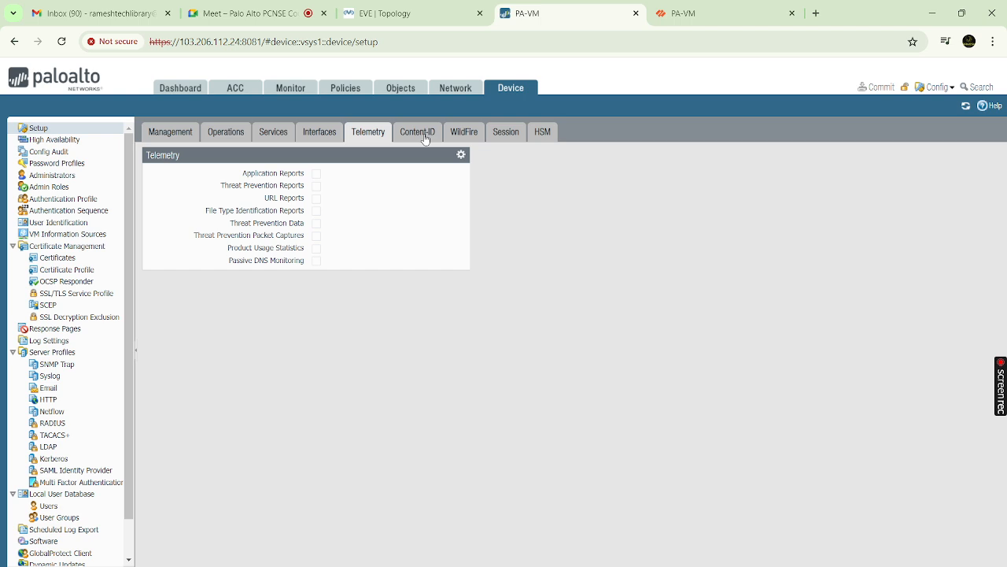
{"action": "left_click", "coordinate": [425, 137]}
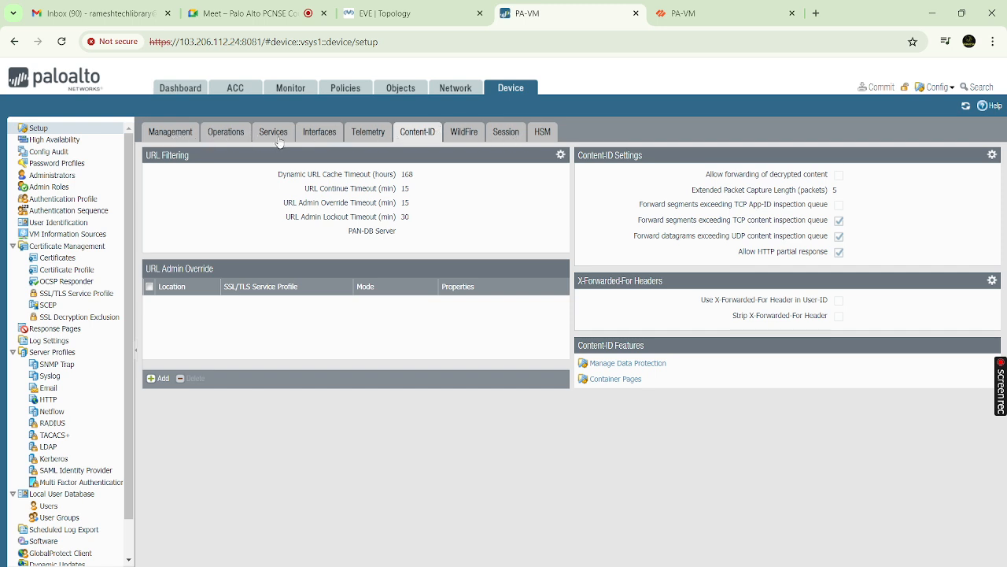
{"action": "left_click", "coordinate": [377, 135]}
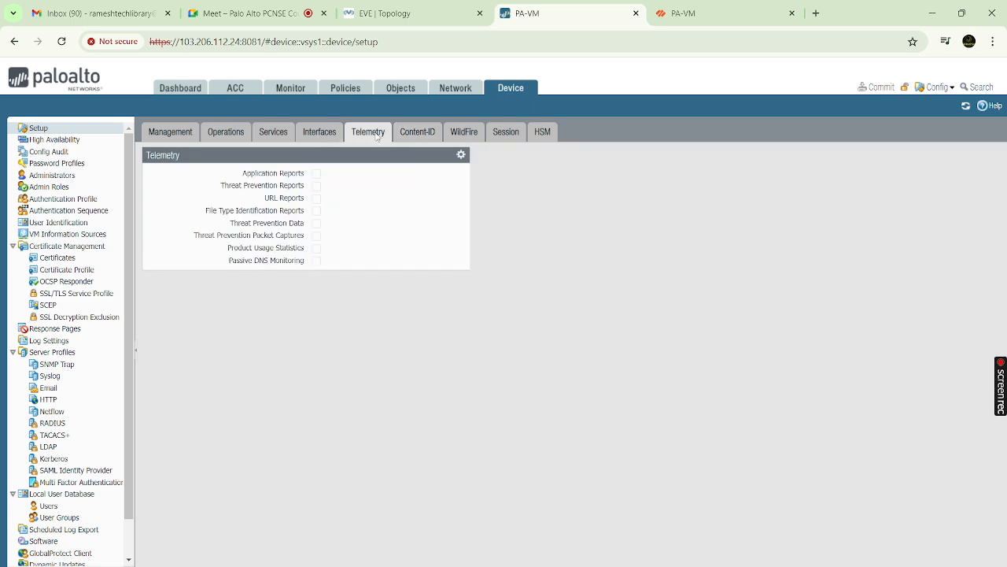
{"action": "left_click", "coordinate": [464, 133]}
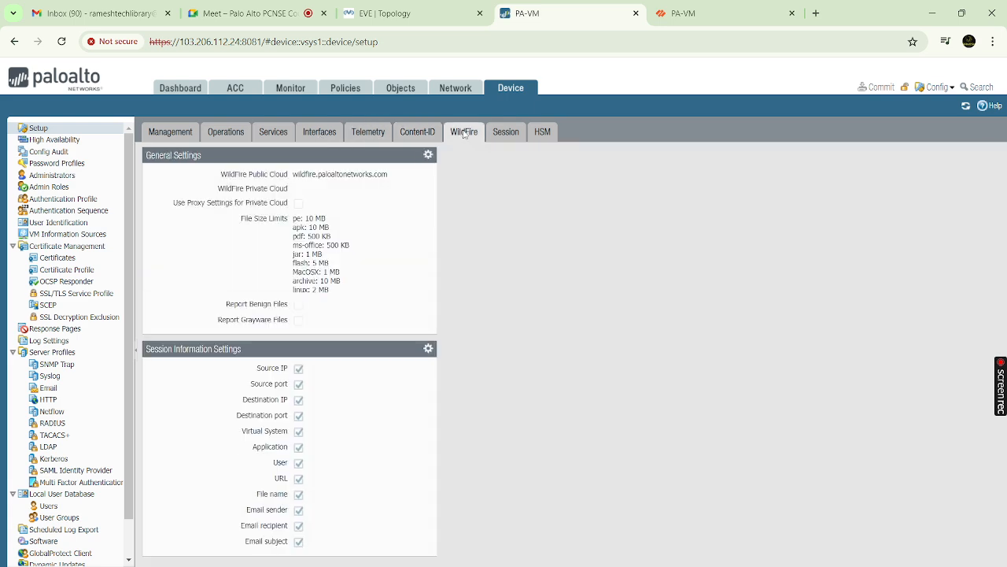
{"action": "left_click", "coordinate": [506, 134]}
{"action": "left_click", "coordinate": [547, 139]}
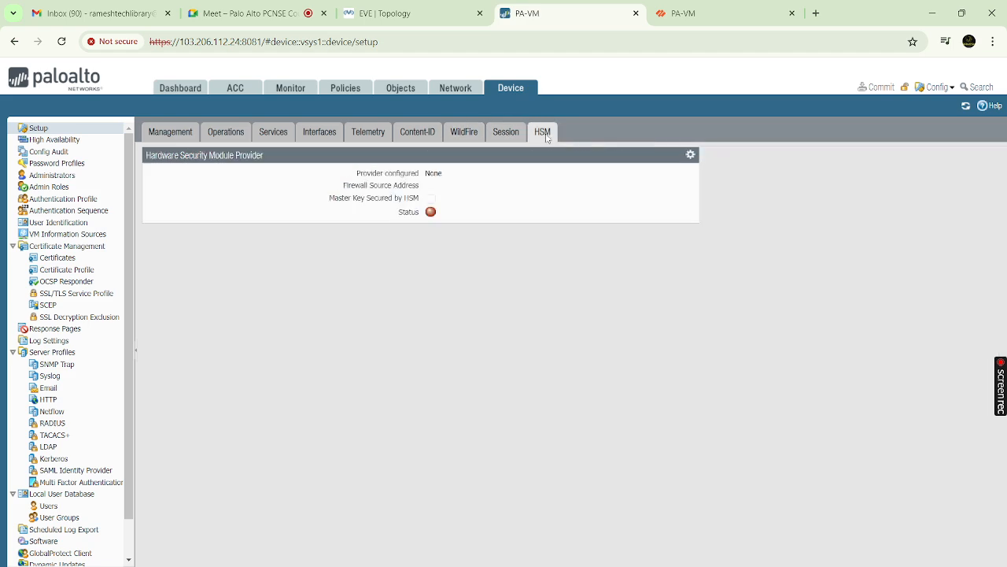
{"action": "left_click", "coordinate": [499, 135]}
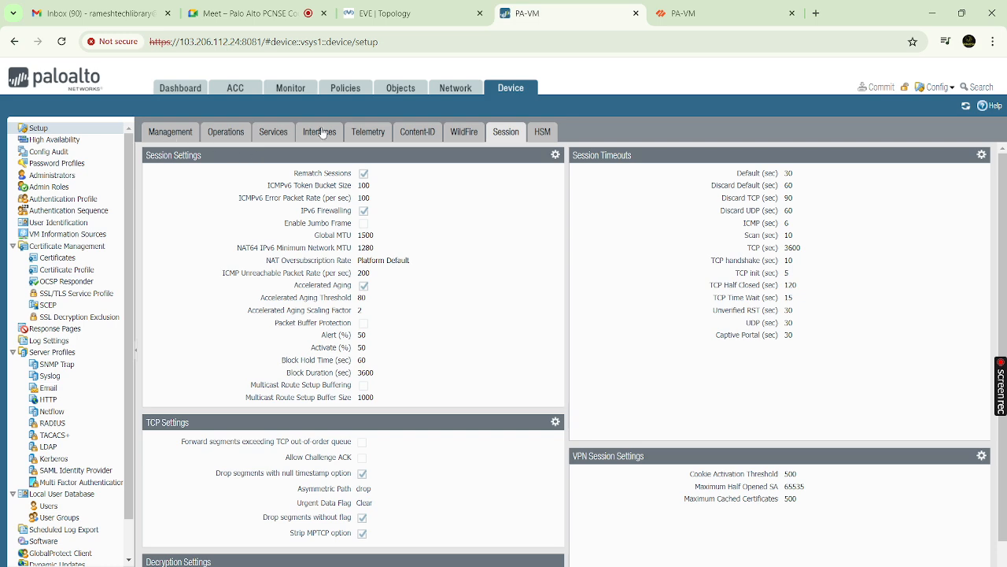
{"action": "left_click", "coordinate": [172, 90]}
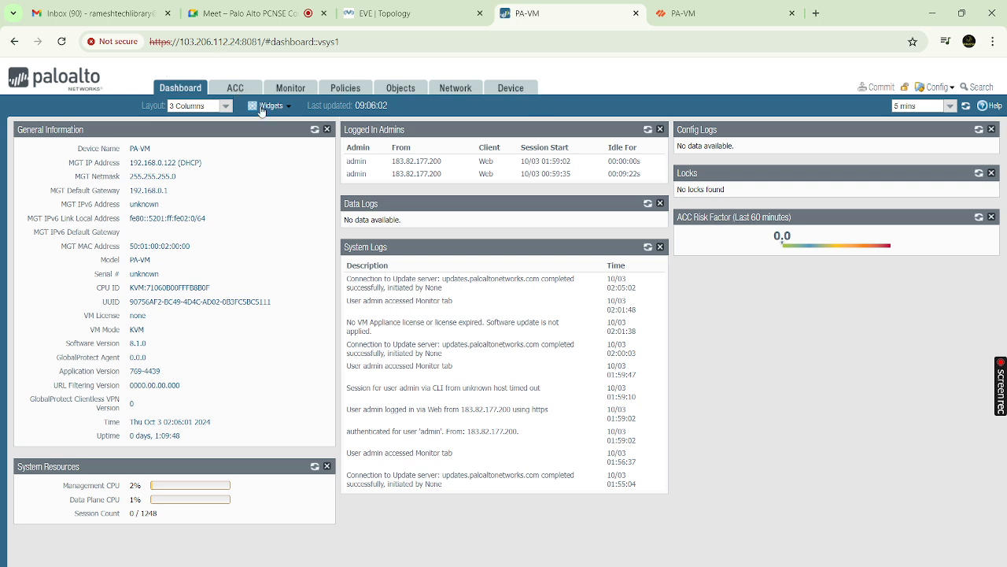
Browse the ACC, Monitor, Policies and Objects pages, then switch to the EVE-NG topology
{"action": "left_click", "coordinate": [241, 91]}
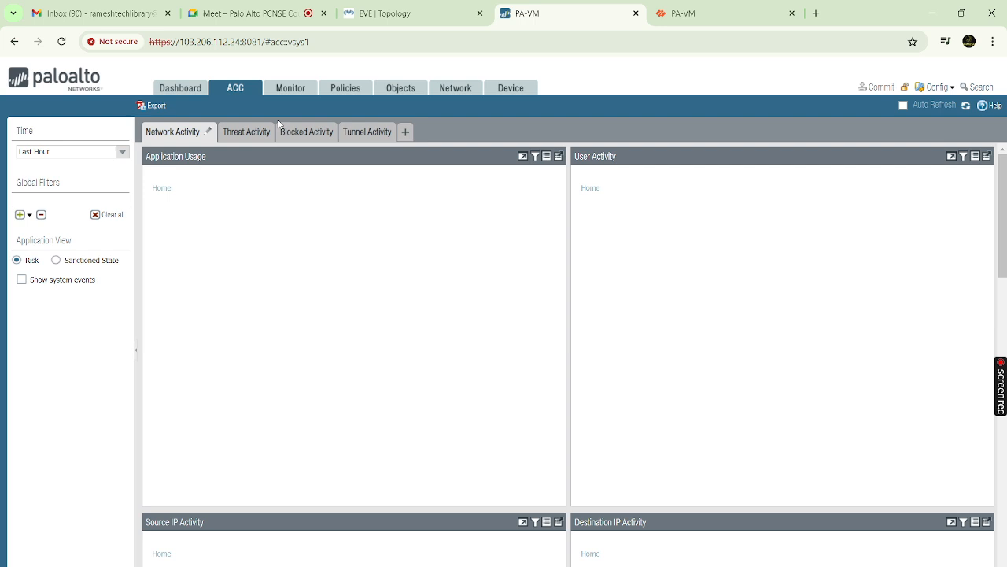
{"action": "left_click", "coordinate": [285, 93]}
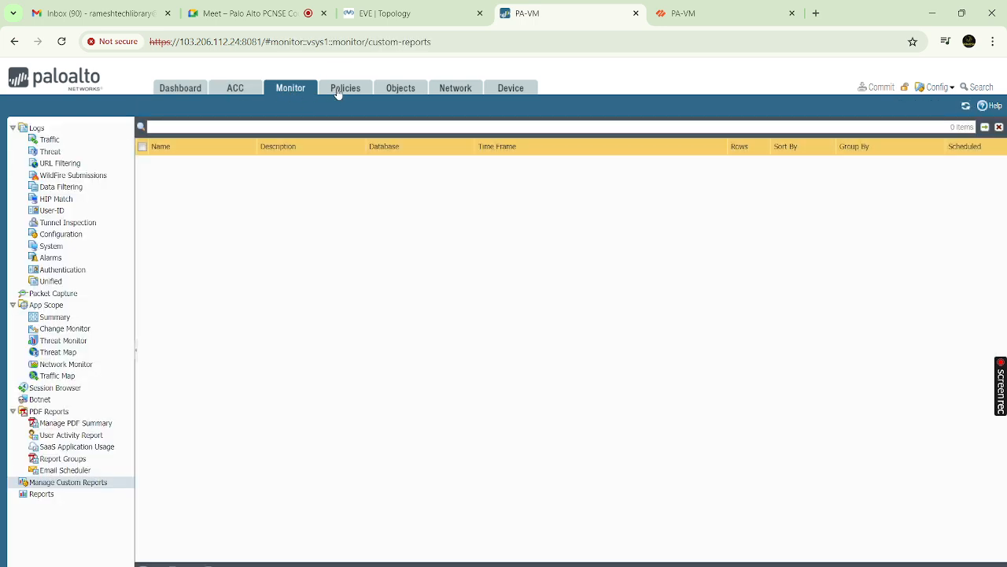
{"action": "left_click", "coordinate": [340, 93]}
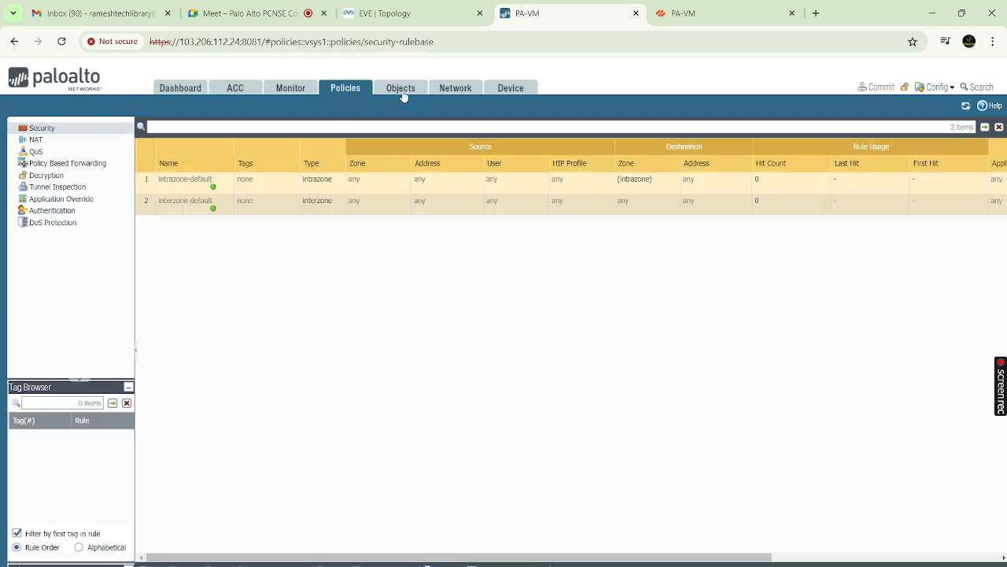
{"action": "left_click", "coordinate": [400, 93]}
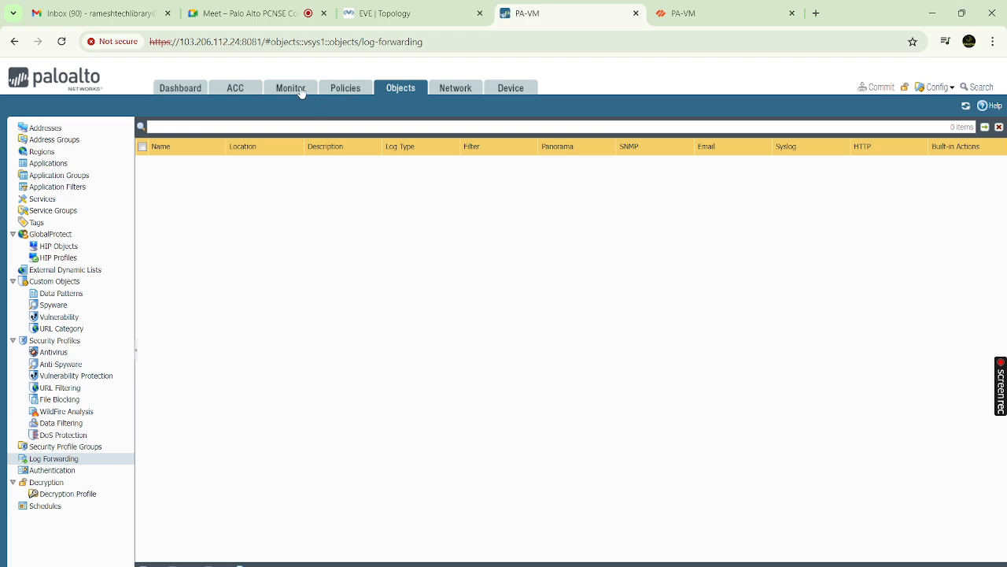
{"action": "left_click", "coordinate": [300, 92]}
{"action": "left_click", "coordinate": [333, 91]}
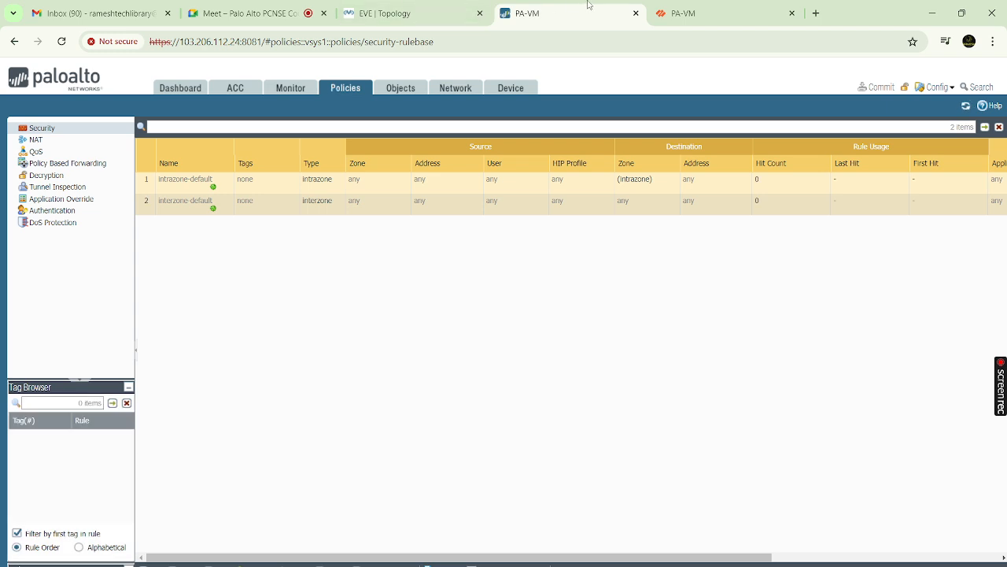
{"action": "left_click", "coordinate": [423, 14]}
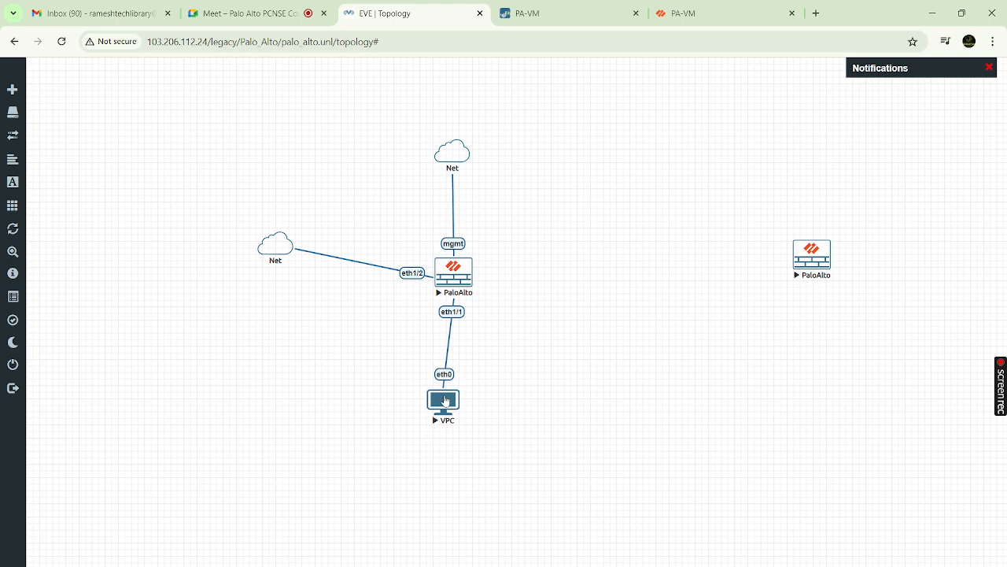
{"action": "left_click", "coordinate": [445, 401]}
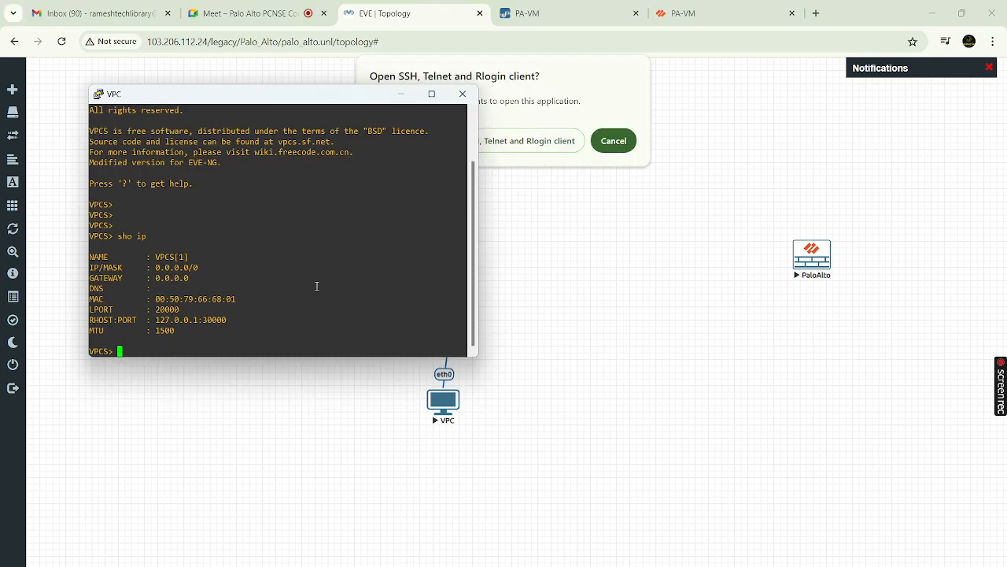
{"action": "left_click", "coordinate": [430, 95]}
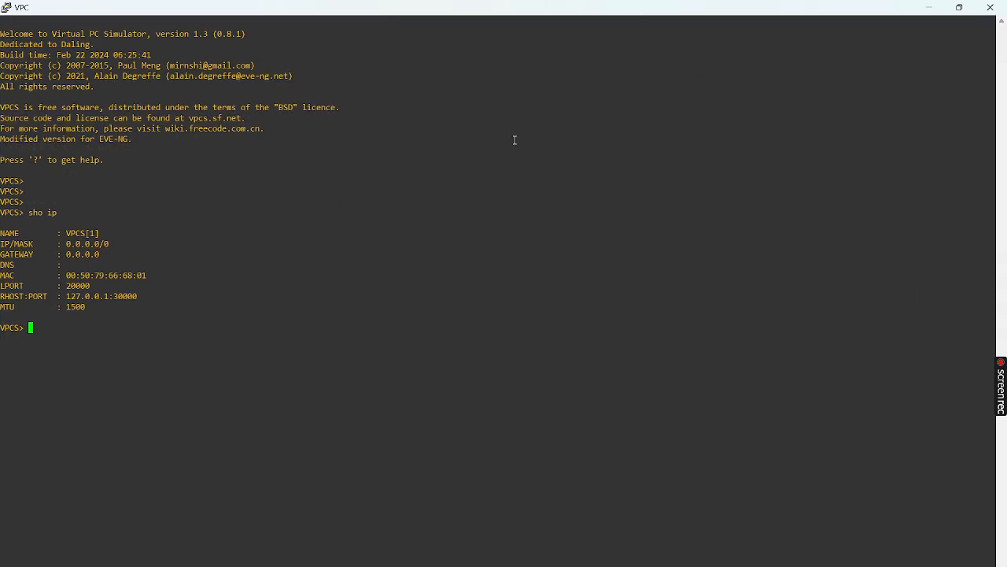
{"action": "left_click", "coordinate": [990, 7]}
{"action": "left_click", "coordinate": [518, 357]}
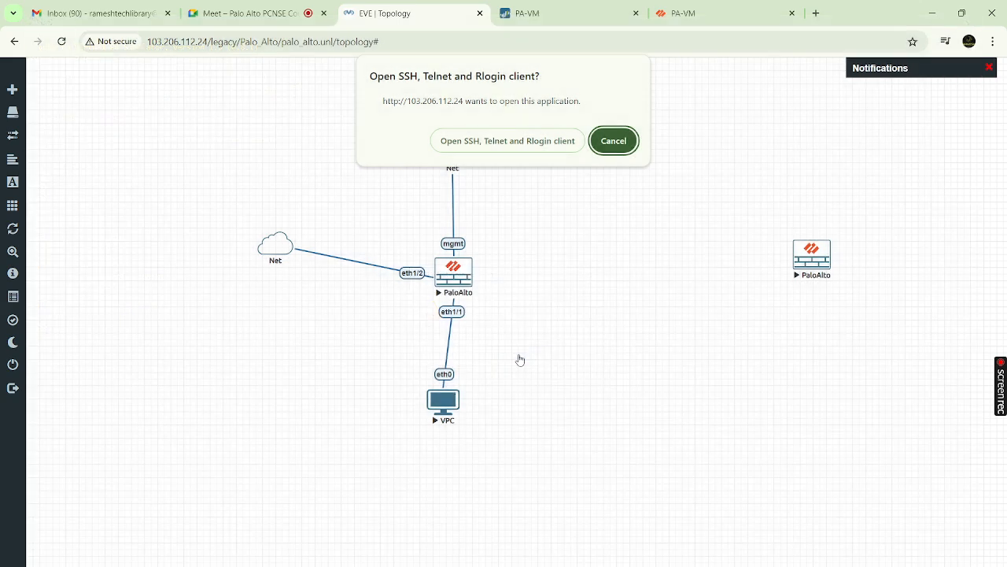
{"action": "left_click", "coordinate": [527, 146]}
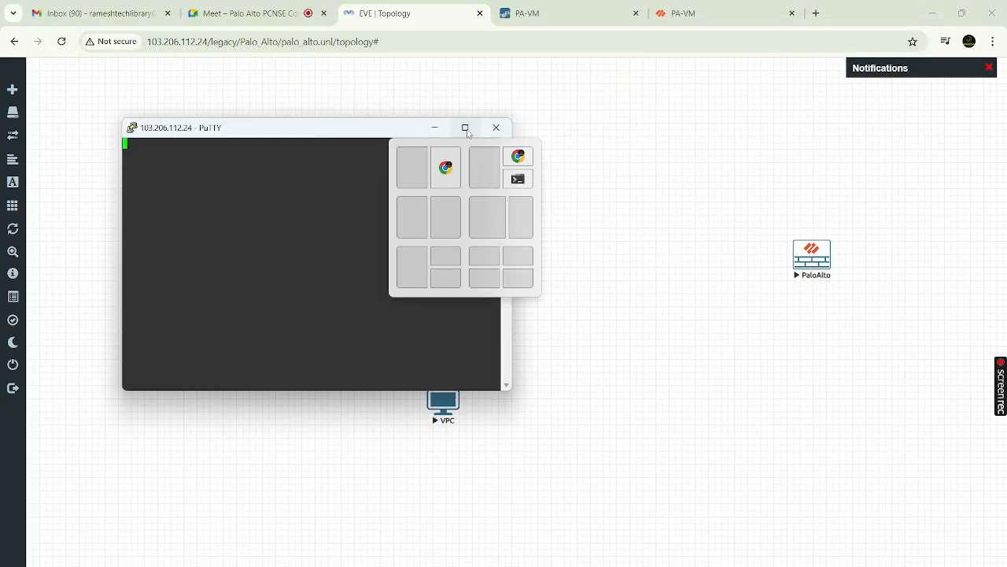
Maximize the VPC console and run 'sho ip' to show its IP settings
{"action": "left_click", "coordinate": [465, 128]}
{"action": "key", "text": "Return"}
{"action": "key", "text": "Return"}
{"action": "key", "text": "Return"}
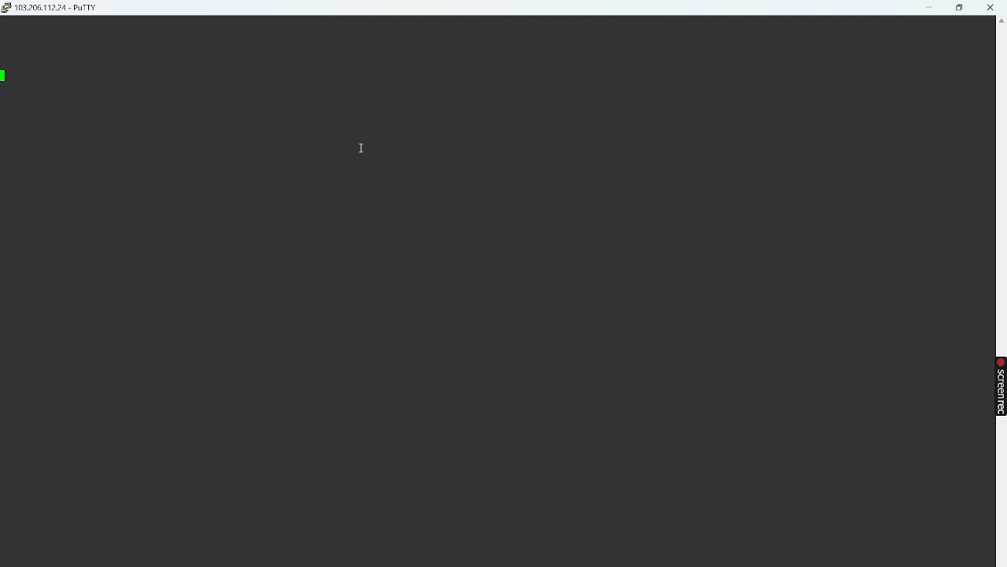
{"action": "type", "text": "sho ip"}
{"action": "key", "text": "Return"}
Minimize the console, check the VPC node's menu, then close PuTTY and confirm the exit
{"action": "left_click", "coordinate": [929, 8]}
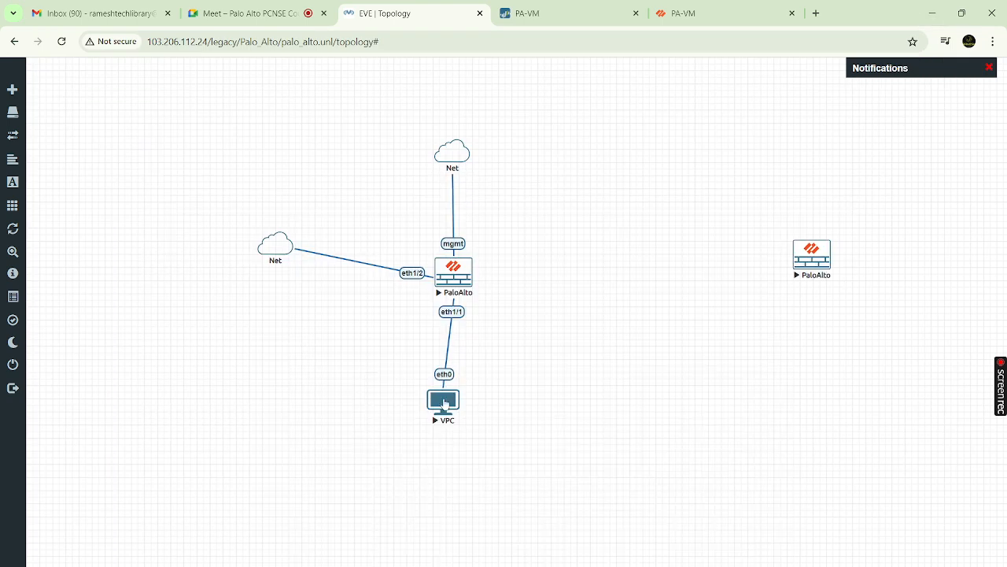
{"action": "right_click", "coordinate": [444, 403]}
{"action": "left_click", "coordinate": [533, 379]}
{"action": "left_click", "coordinate": [703, 564]}
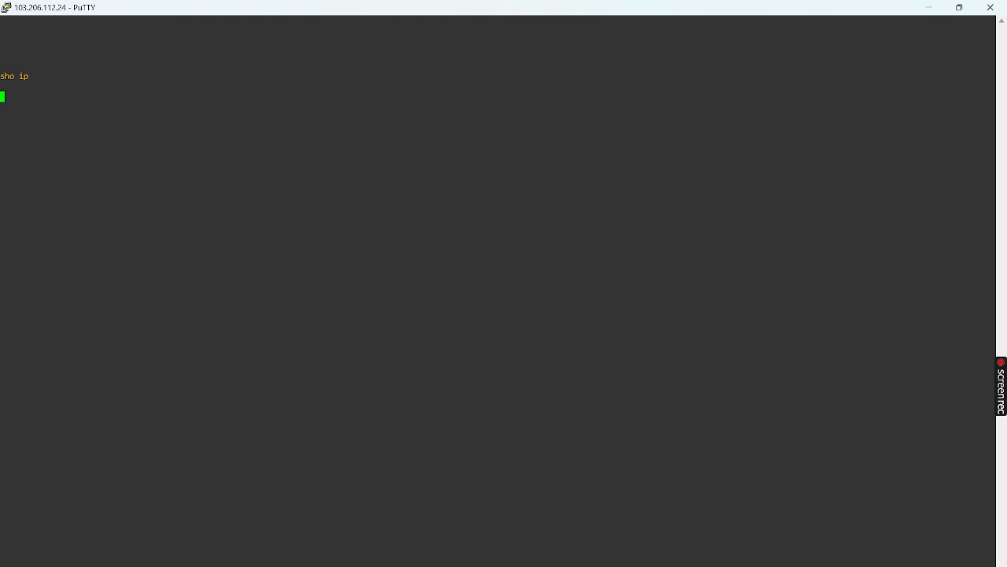
{"action": "left_click", "coordinate": [990, 7]}
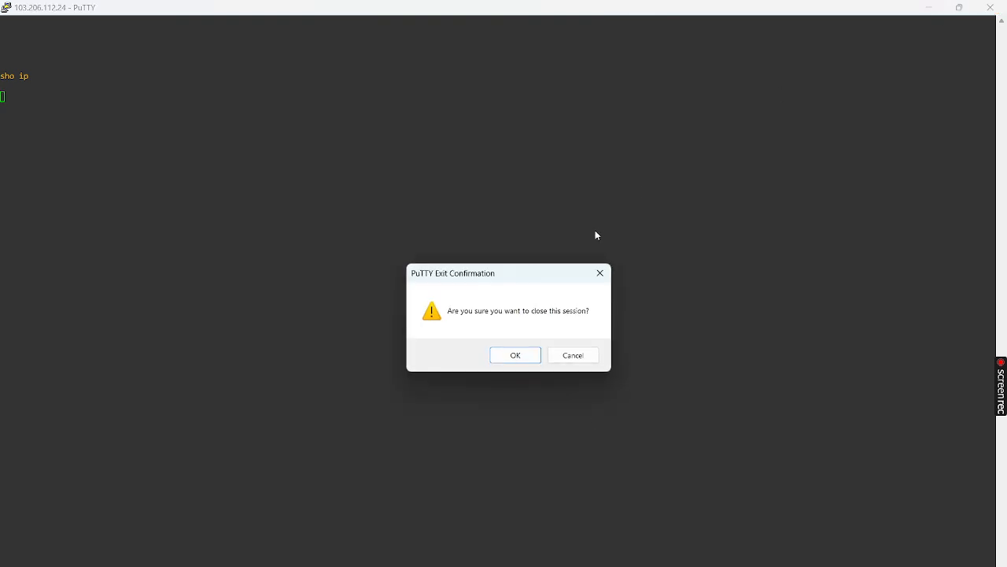
{"action": "left_click", "coordinate": [524, 355]}
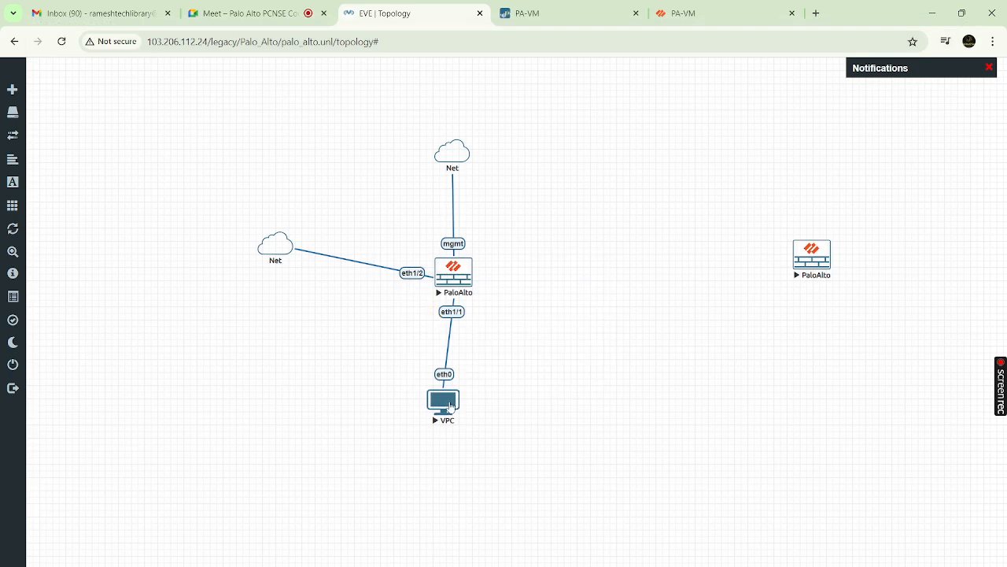
Stop the VPC node and try starting it again
{"action": "right_click", "coordinate": [451, 405]}
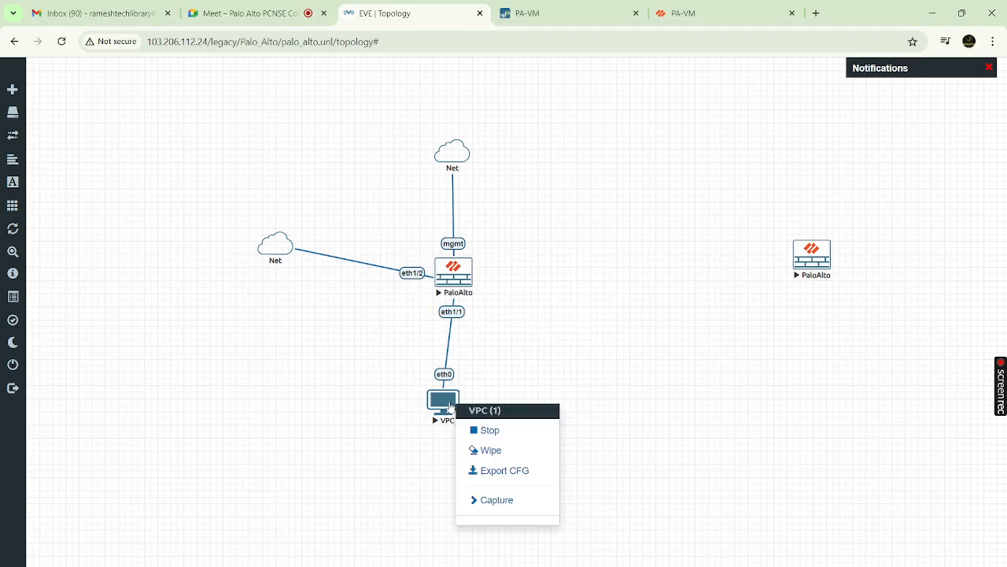
{"action": "left_click", "coordinate": [483, 431]}
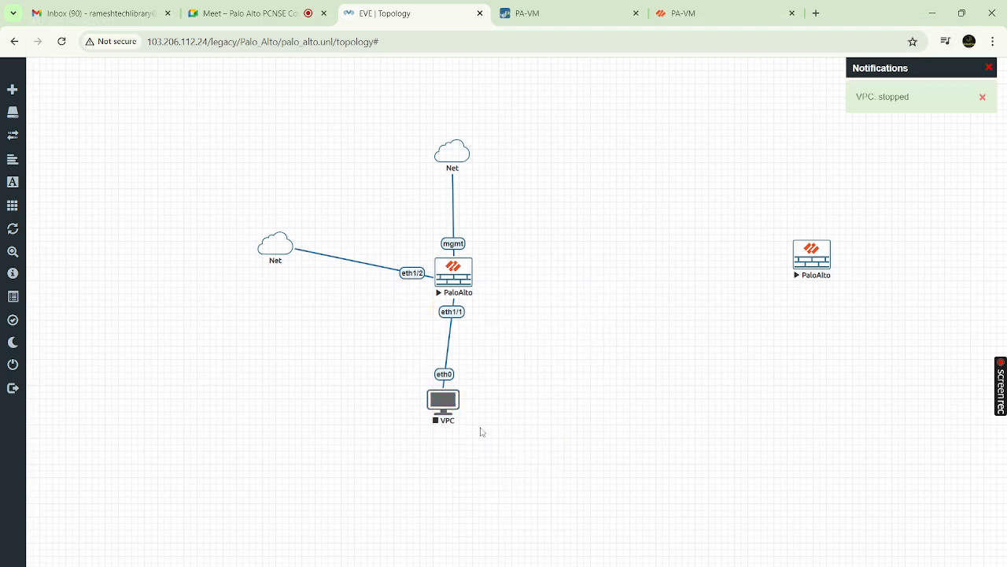
{"action": "right_click", "coordinate": [444, 405]}
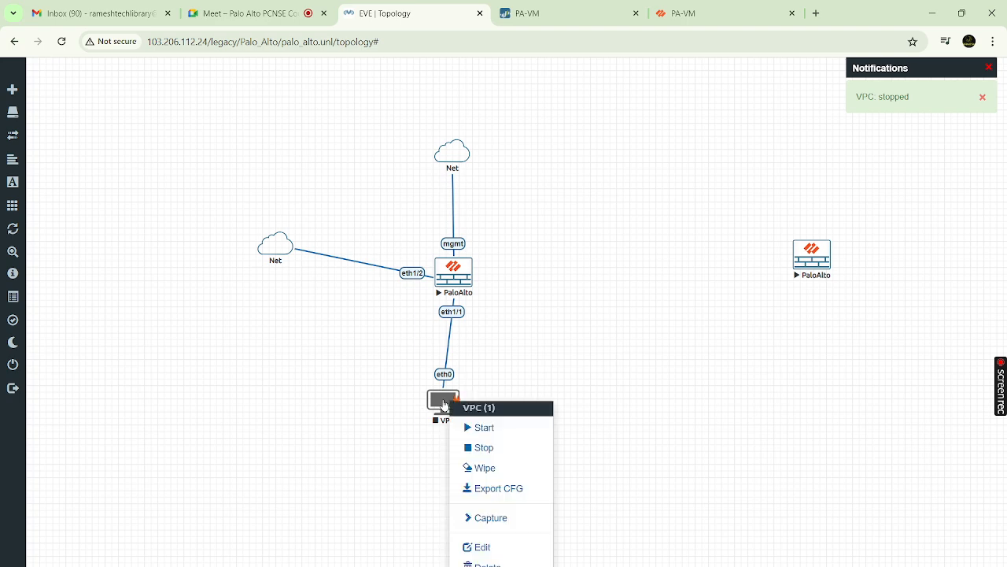
{"action": "left_click", "coordinate": [483, 429]}
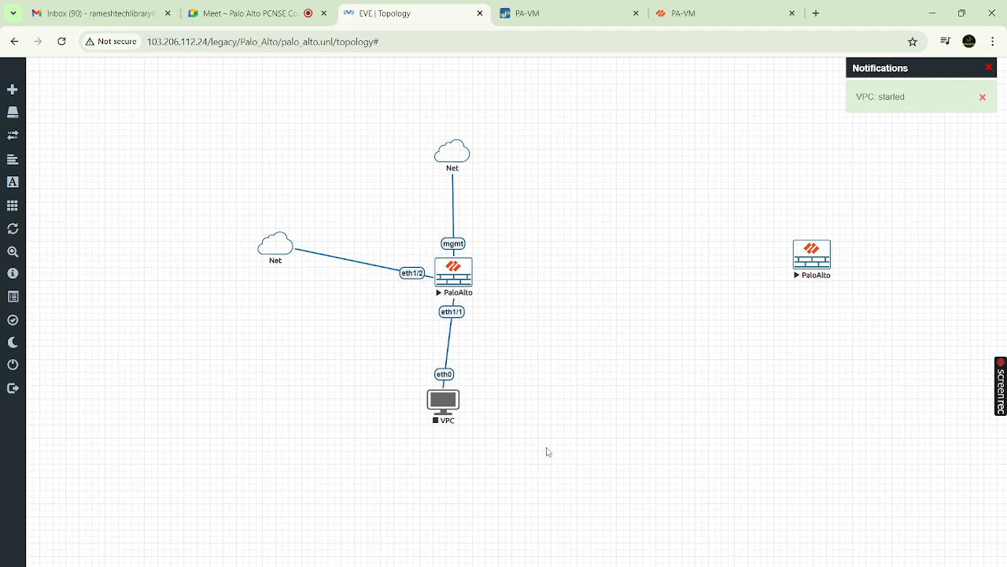
{"action": "left_click", "coordinate": [440, 404]}
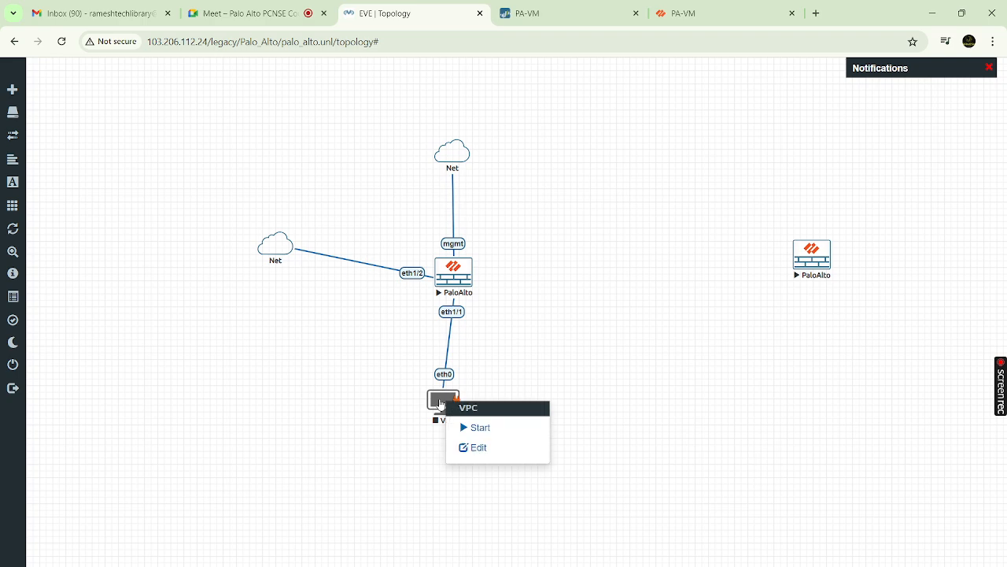
{"action": "left_click", "coordinate": [478, 431]}
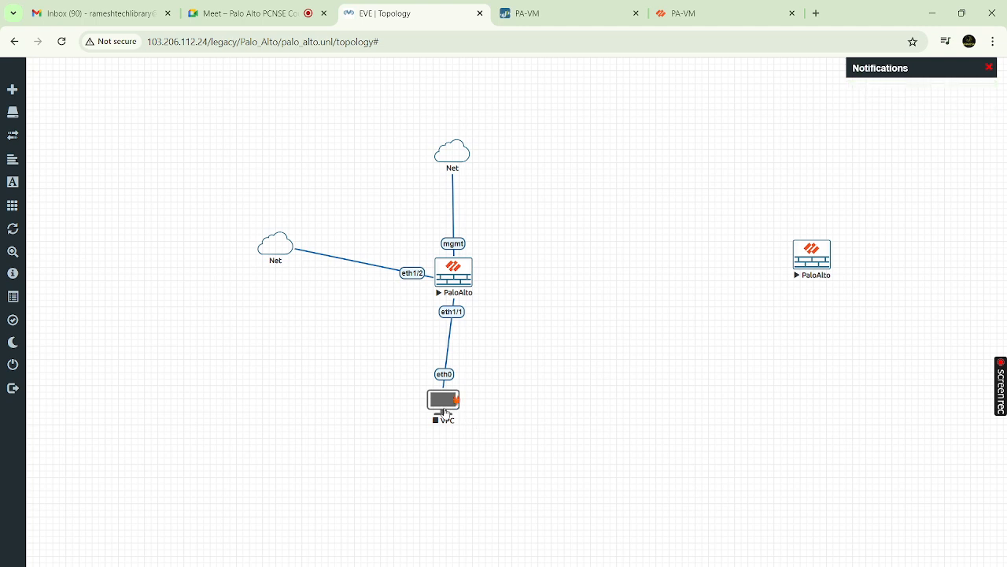
Delete the old VPC node from the topology
{"action": "right_click", "coordinate": [444, 408]}
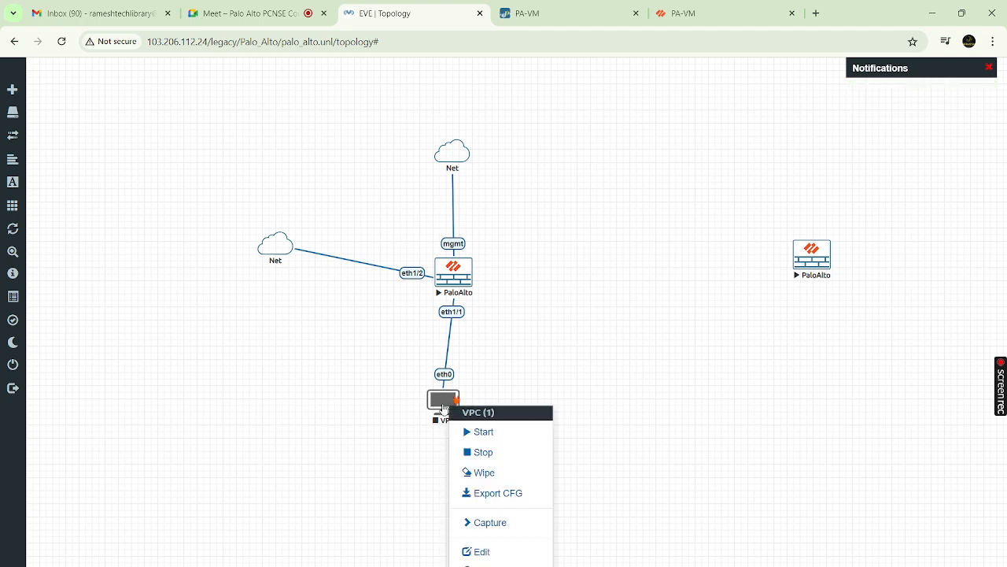
{"action": "left_click", "coordinate": [510, 385]}
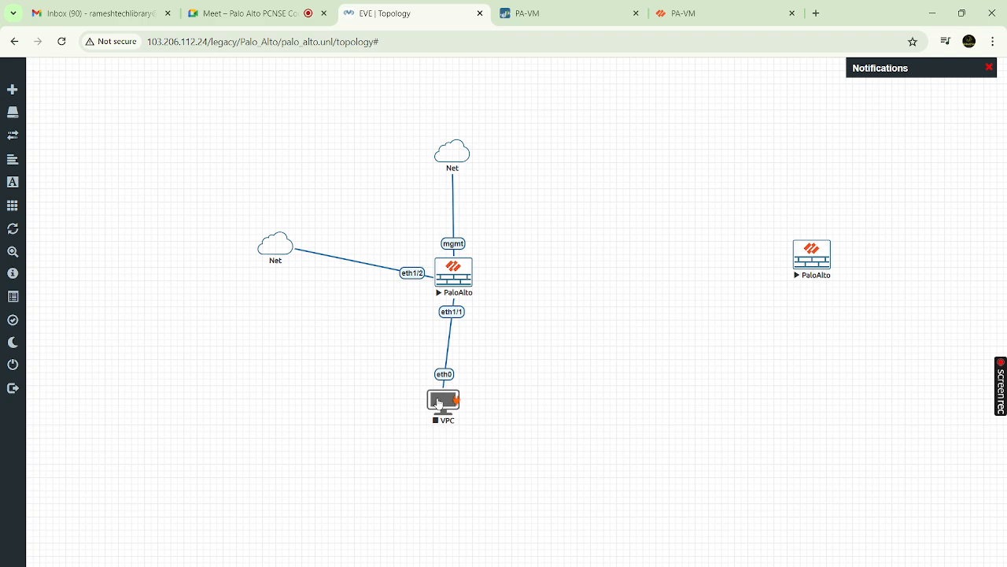
{"action": "right_click", "coordinate": [439, 404]}
{"action": "left_click", "coordinate": [523, 353]}
{"action": "right_click", "coordinate": [442, 401]}
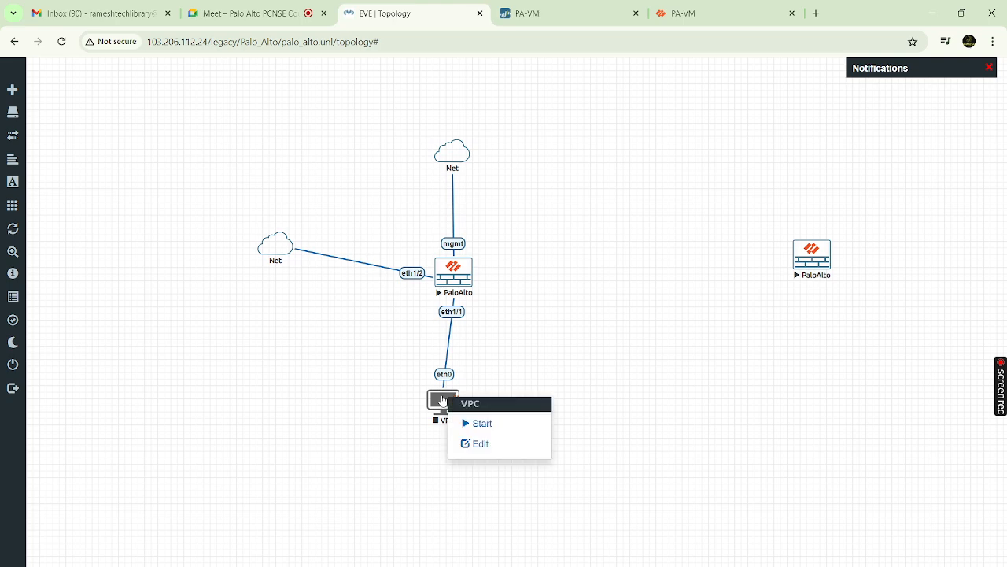
{"action": "left_click", "coordinate": [503, 364]}
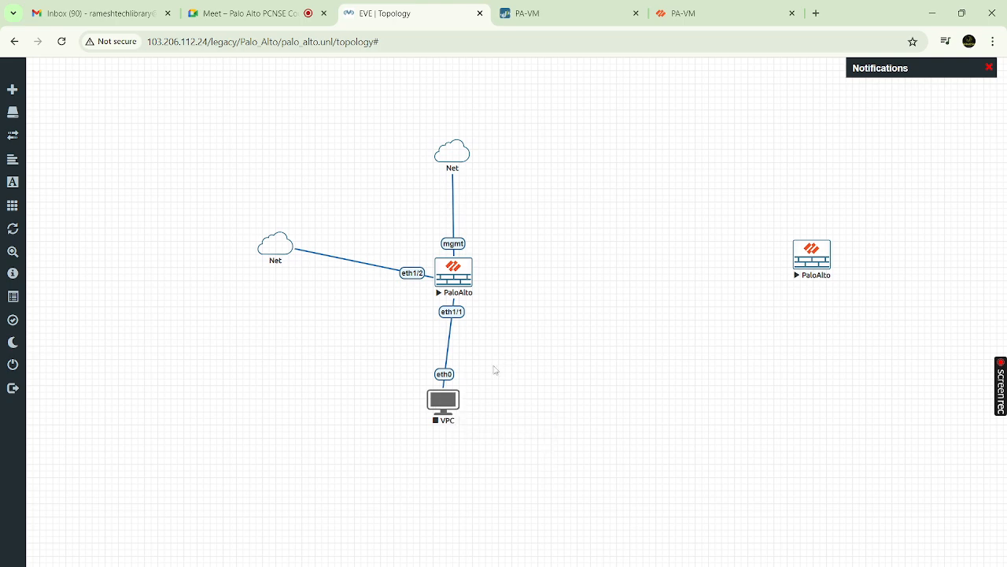
{"action": "right_click", "coordinate": [437, 401]}
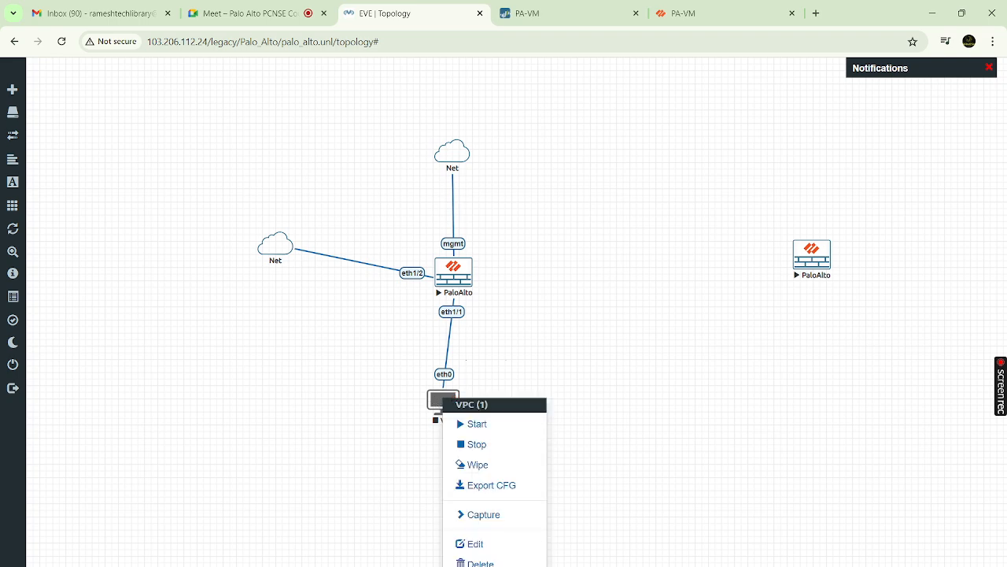
{"action": "left_click", "coordinate": [478, 563]}
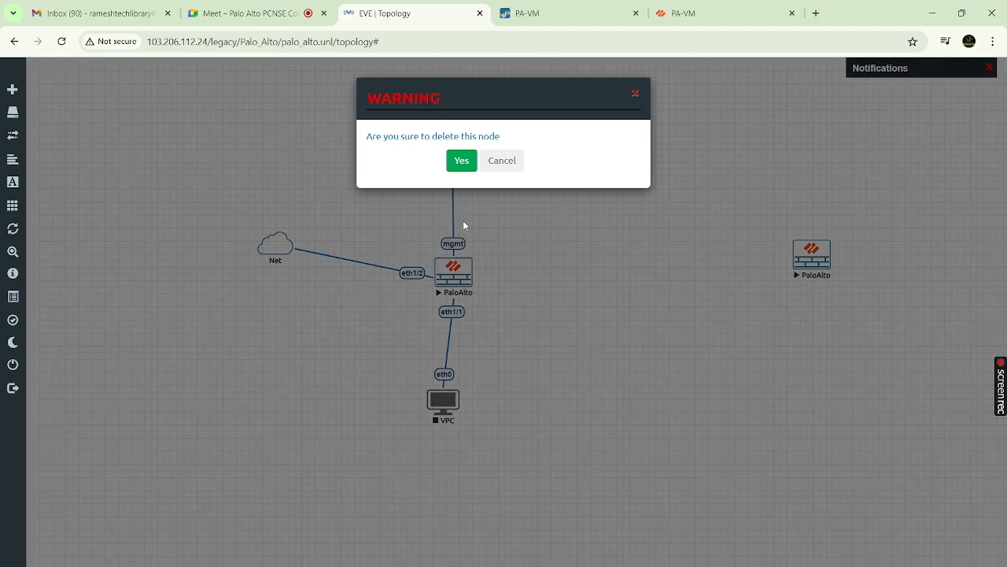
{"action": "left_click", "coordinate": [467, 158]}
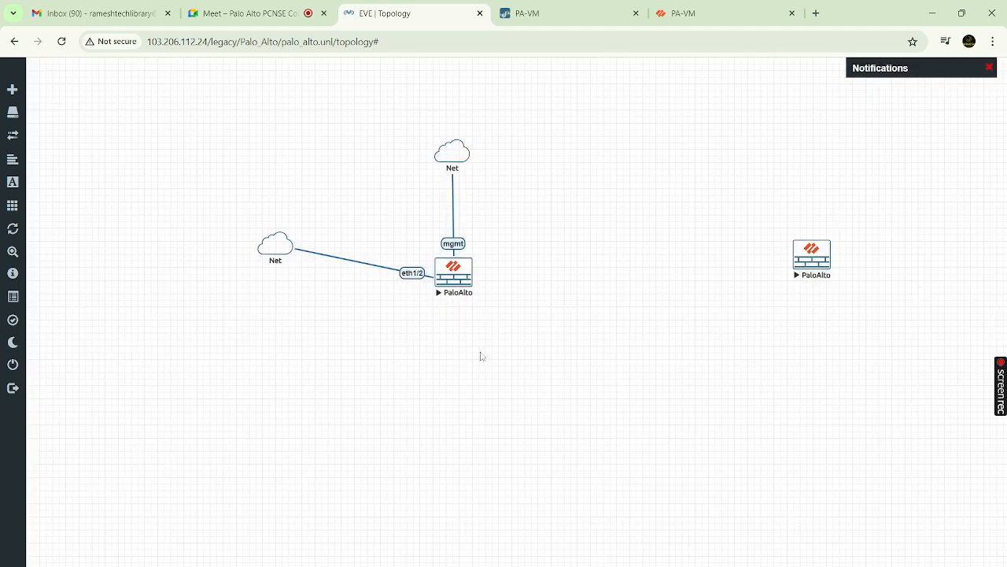
Add a new Virtual PC (VPCS) node below PaloAlto and link it, declining the VNC prompt
{"action": "right_click", "coordinate": [531, 350]}
{"action": "left_click", "coordinate": [557, 374]}
{"action": "type", "text": "VPC"}
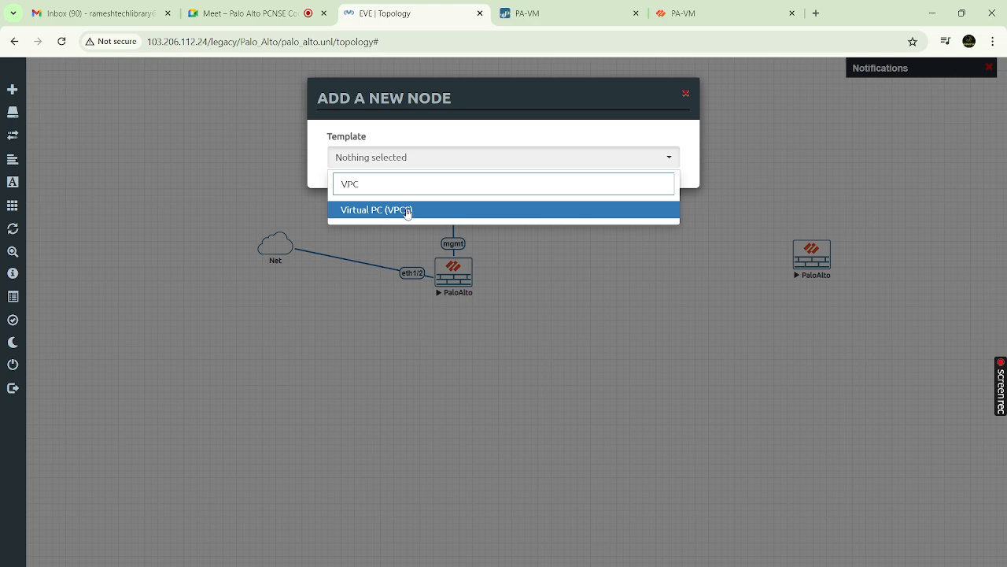
{"action": "left_click", "coordinate": [406, 211]}
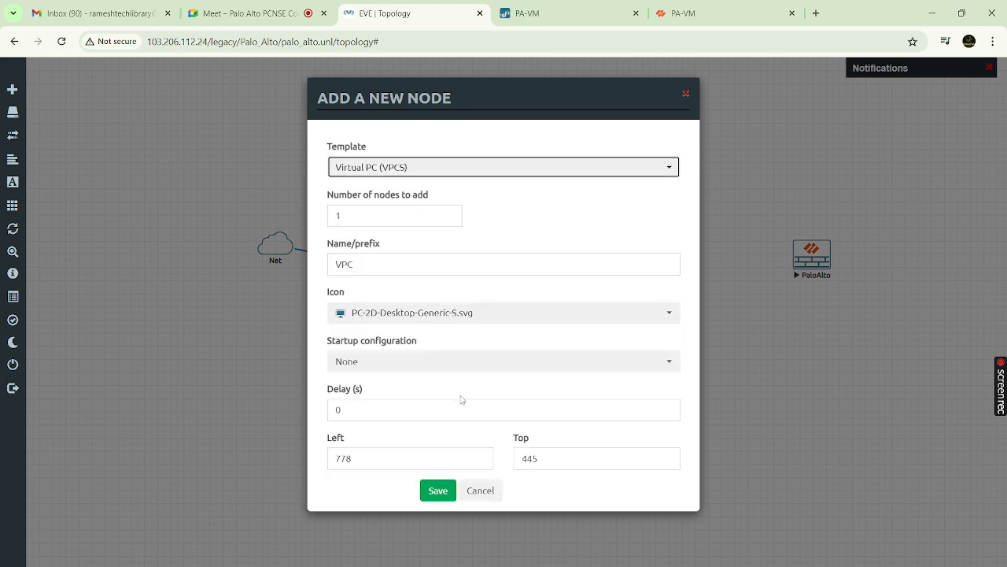
{"action": "left_click", "coordinate": [437, 490]}
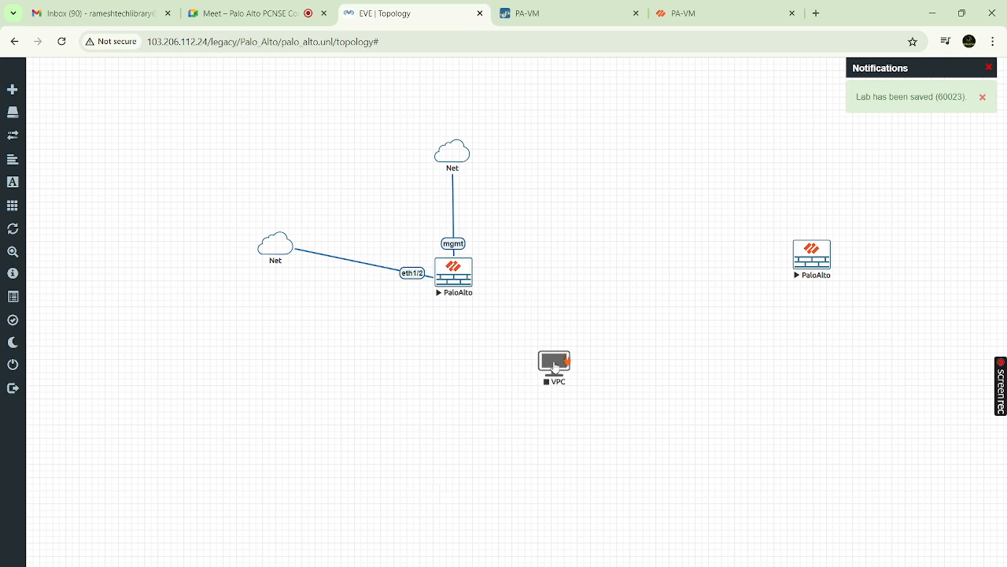
{"action": "left_click_drag", "start_coordinate": [555, 367], "coordinate": [461, 390]}
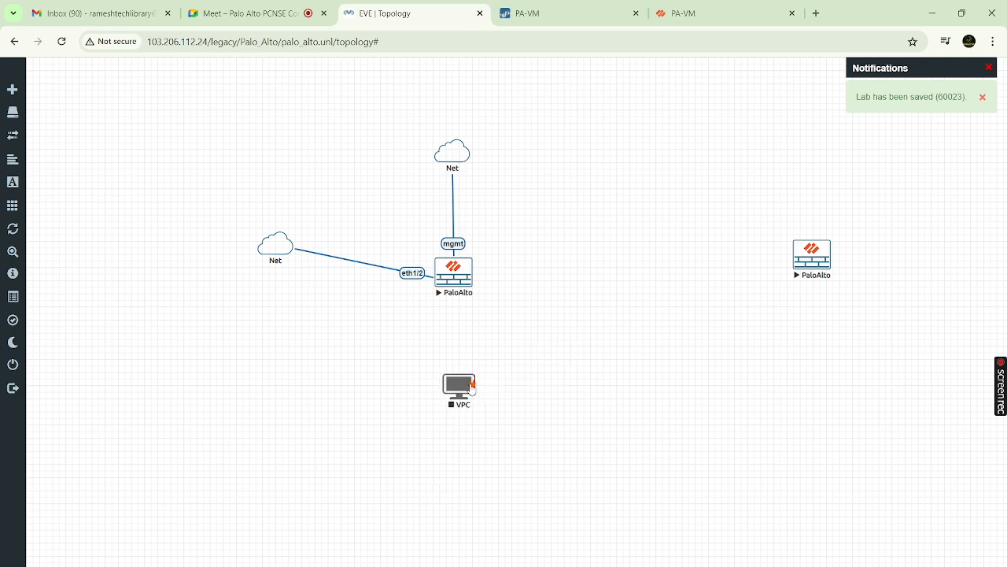
{"action": "left_click_drag", "start_coordinate": [471, 383], "coordinate": [466, 285]}
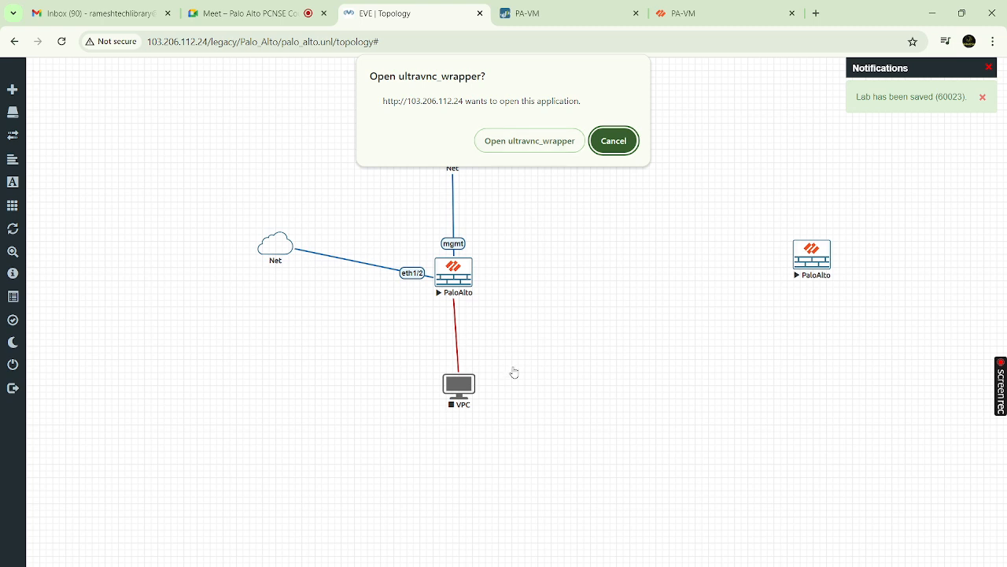
{"action": "left_click", "coordinate": [613, 142]}
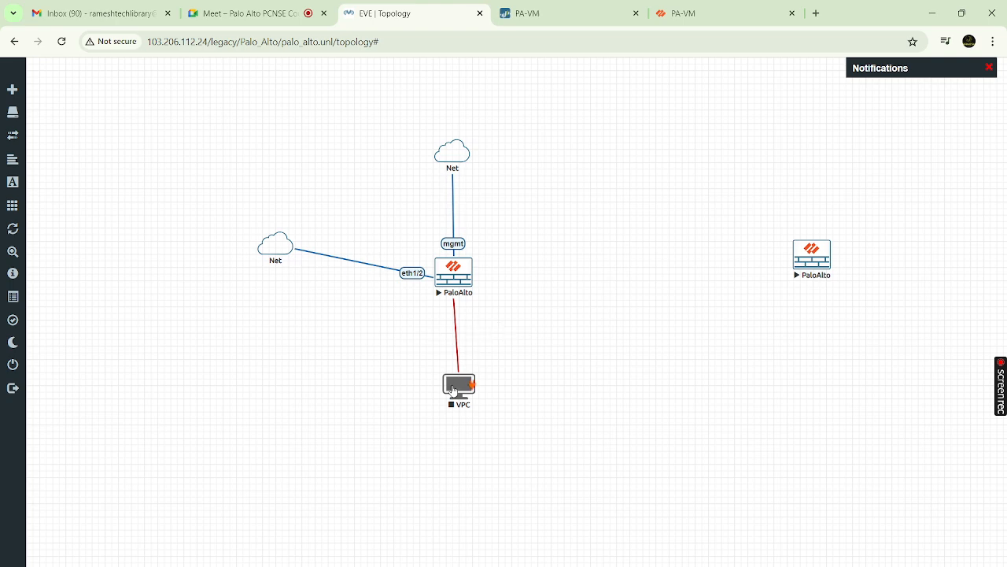
Delete the newly added VPC node, then open and dismiss the canvas add-object menu twice
{"action": "right_click", "coordinate": [452, 390]}
{"action": "left_click", "coordinate": [486, 555]}
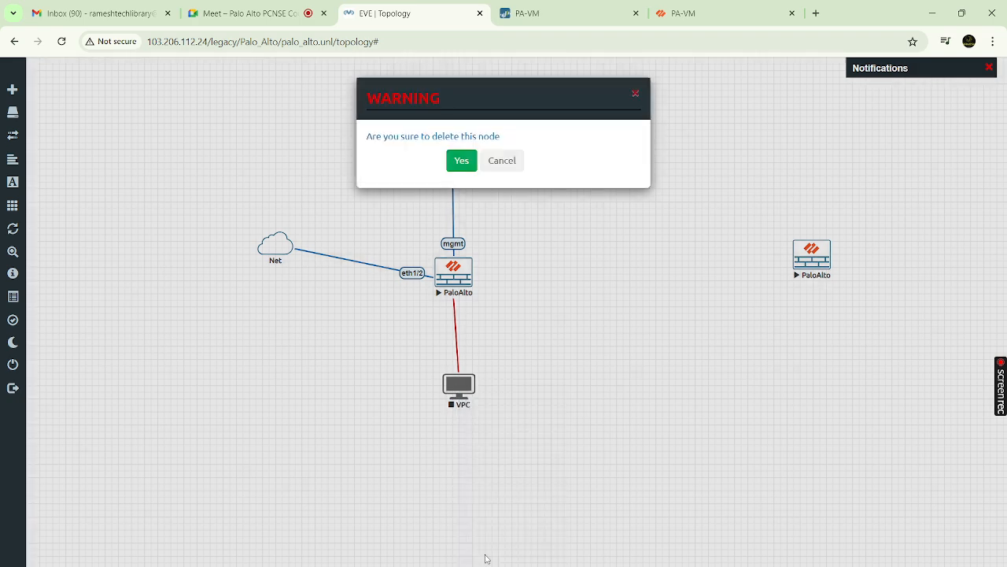
{"action": "left_click", "coordinate": [461, 160]}
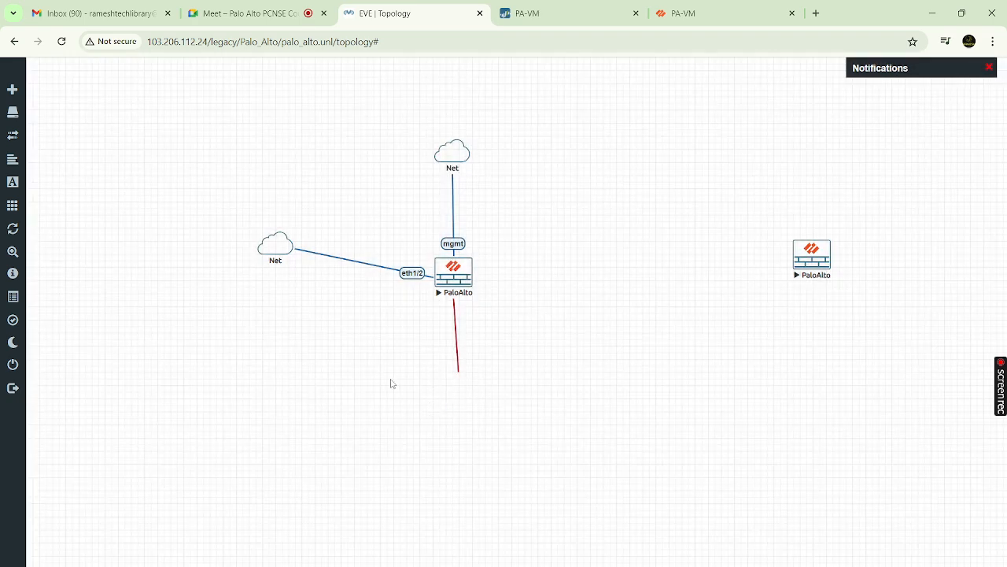
{"action": "right_click", "coordinate": [458, 337]}
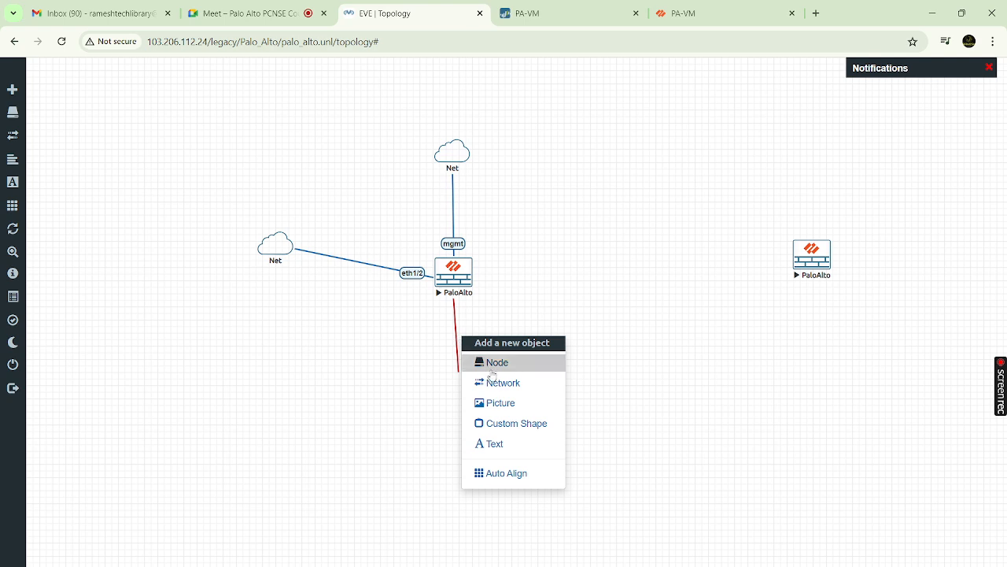
{"action": "left_click", "coordinate": [638, 346]}
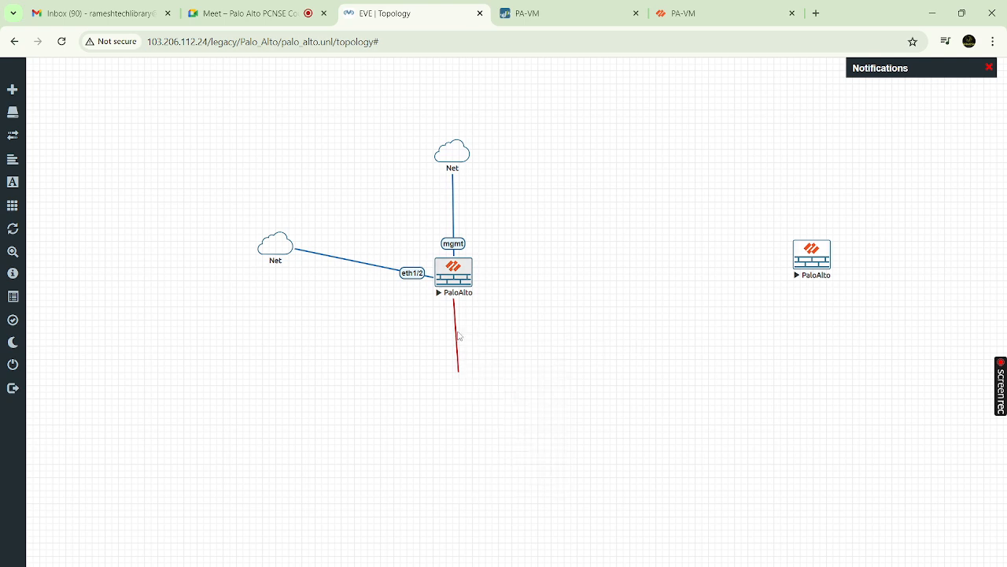
{"action": "right_click", "coordinate": [457, 337]}
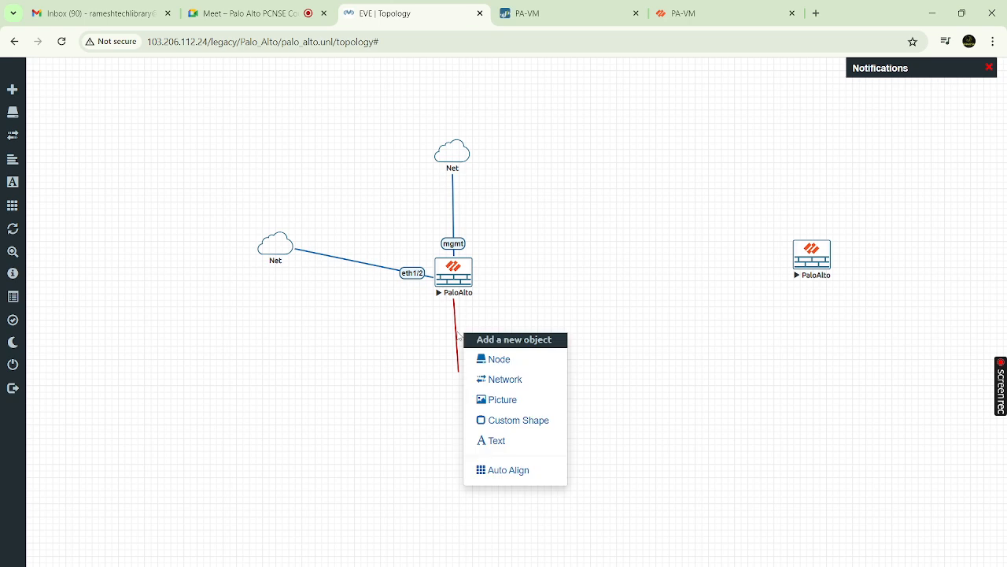
{"action": "left_click", "coordinate": [543, 304]}
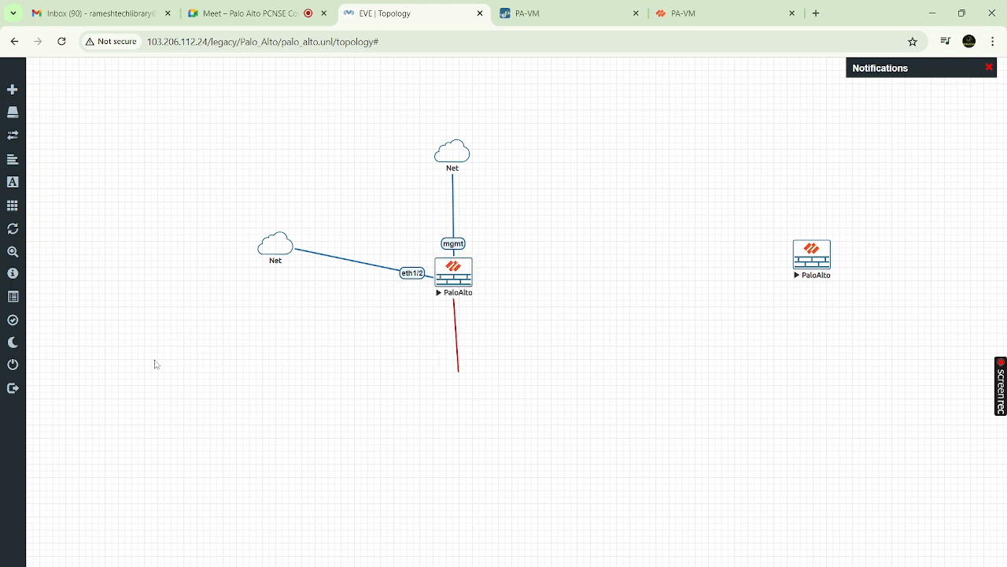
Open the PaloAlto node's QEMU console and log in as admin
{"action": "right_click", "coordinate": [463, 279]}
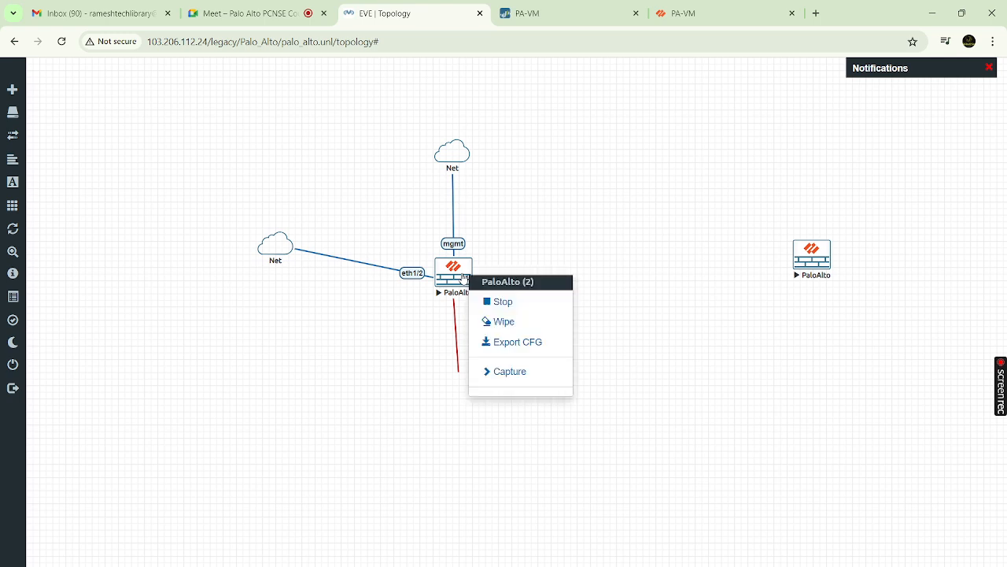
{"action": "mouse_move", "coordinate": [622, 566]}
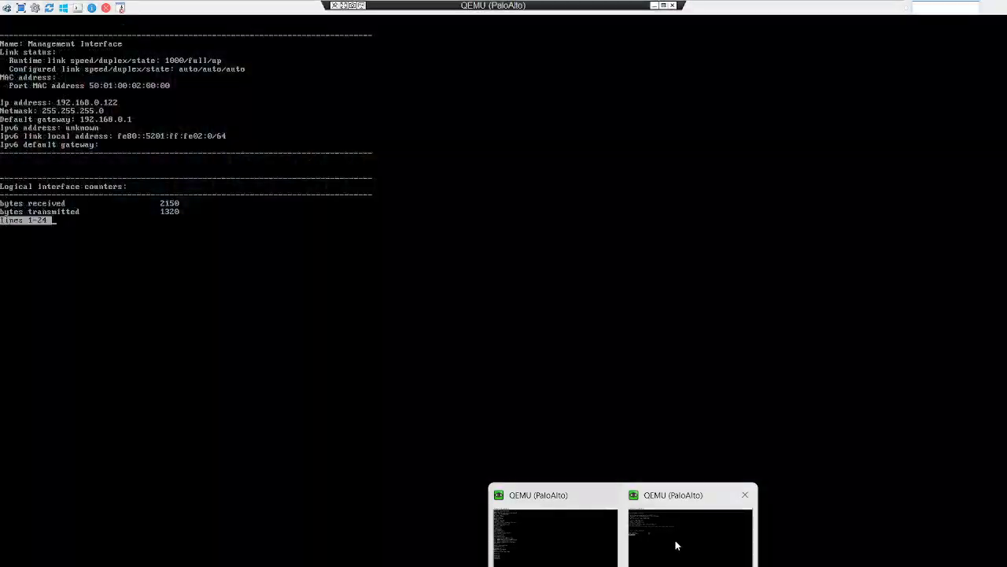
{"action": "left_click", "coordinate": [675, 544]}
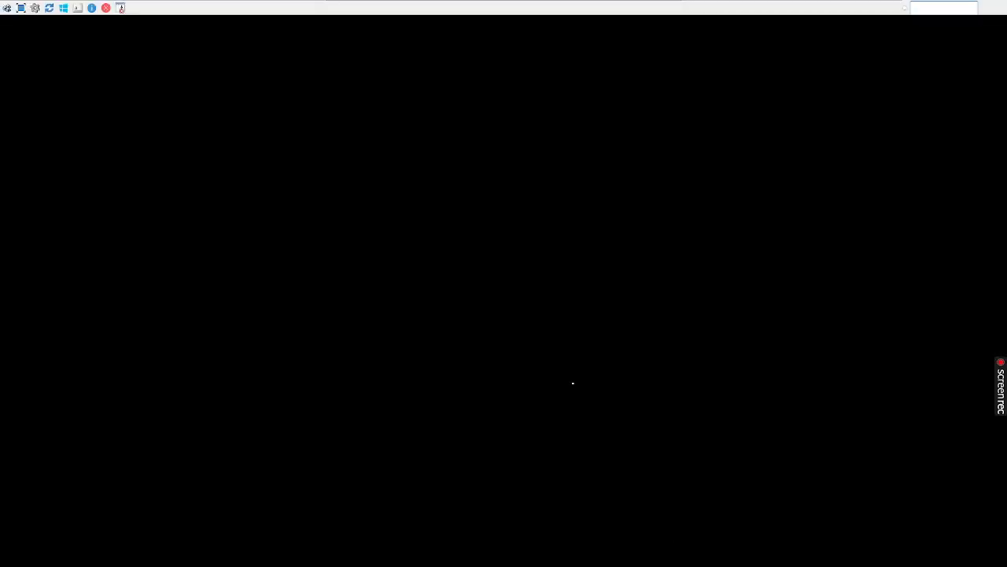
{"action": "key", "text": "Return"}
{"action": "key", "text": "Return"}
{"action": "key", "text": "Return"}
{"action": "key", "text": "Return"}
{"action": "key", "text": "Return"}
{"action": "key", "text": "Return"}
{"action": "key", "text": "Return"}
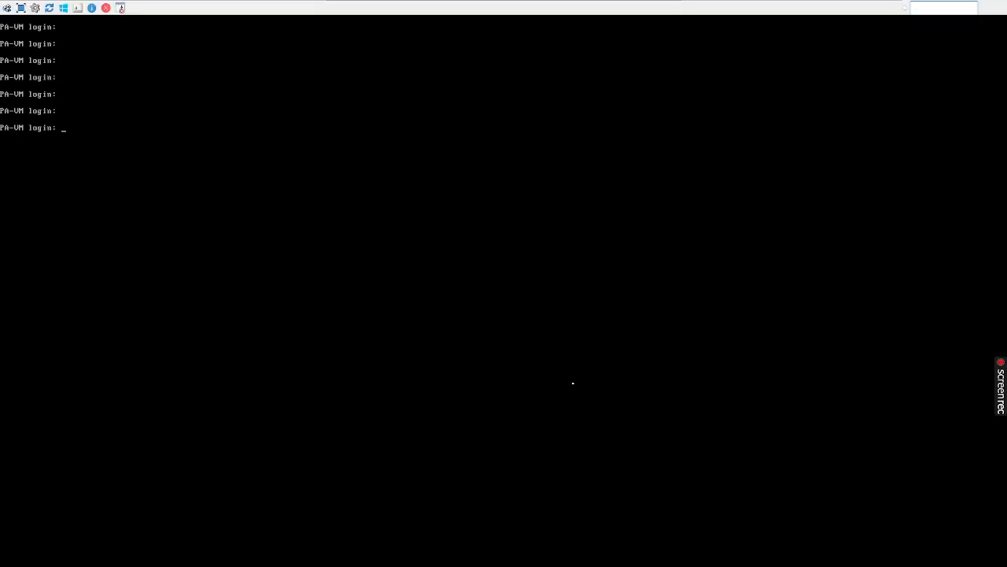
{"action": "type", "text": "admin"}
{"action": "key", "text": "Return"}
{"action": "type", "text": "admin"}
{"action": "key", "text": "Return"}
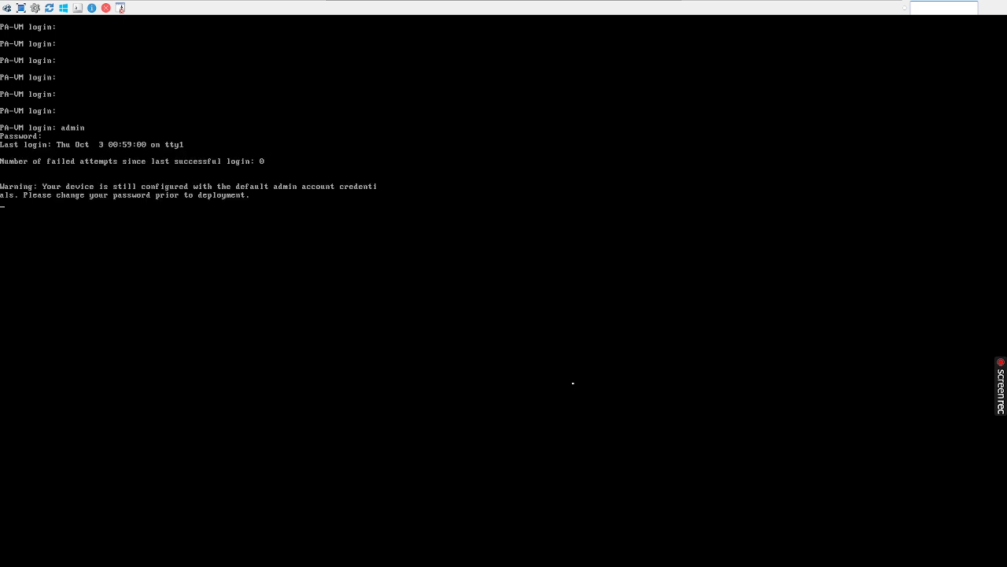
Run show system info and show interface management, showing 192.168.0.122 and interface counters
{"action": "key", "text": "Return"}
{"action": "key", "text": "Return"}
{"action": "key", "text": "Return"}
{"action": "key", "text": "Return"}
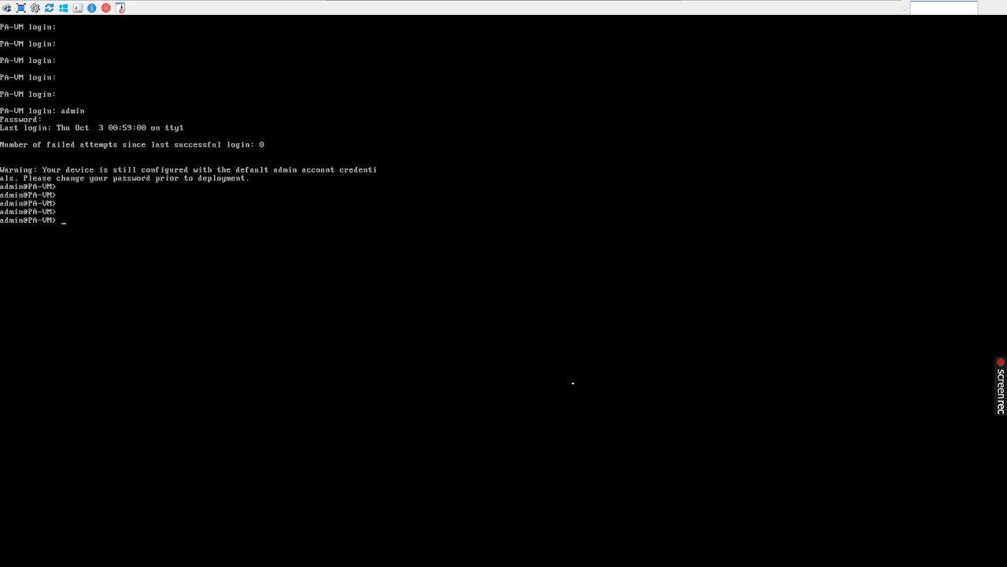
{"action": "type", "text": "show system info"}
{"action": "key", "text": "Return"}
{"action": "key", "text": "space"}
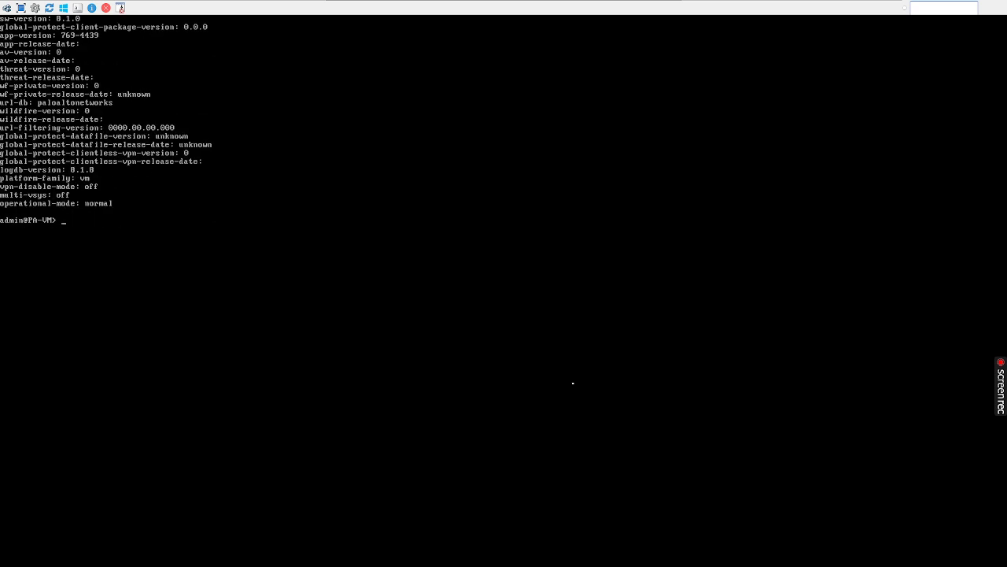
{"action": "type", "text": "show intert"}
{"action": "key", "text": "BackSpace"}
{"action": "type", "text": "rface management"}
{"action": "key", "text": "Return"}
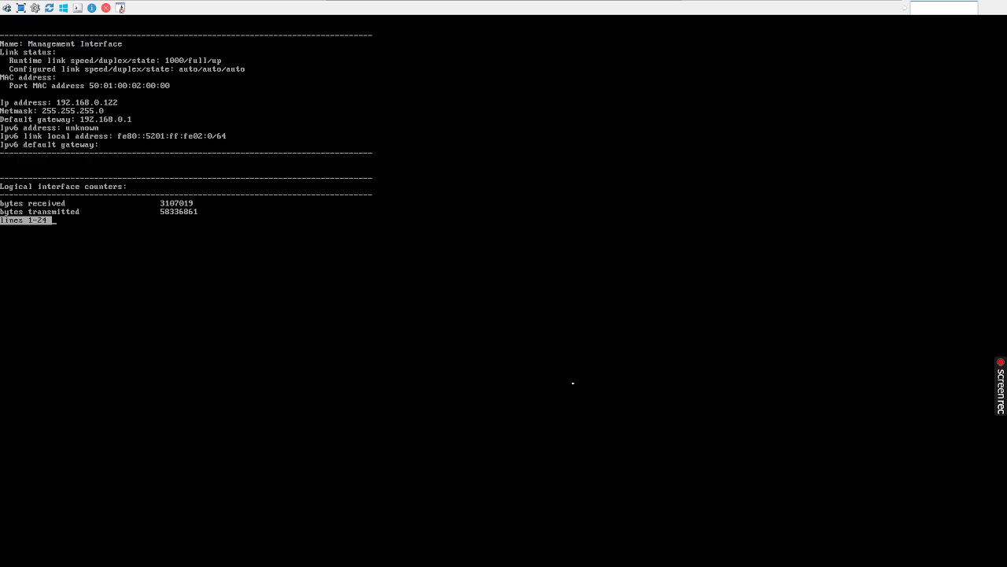
{"action": "key", "text": "space"}
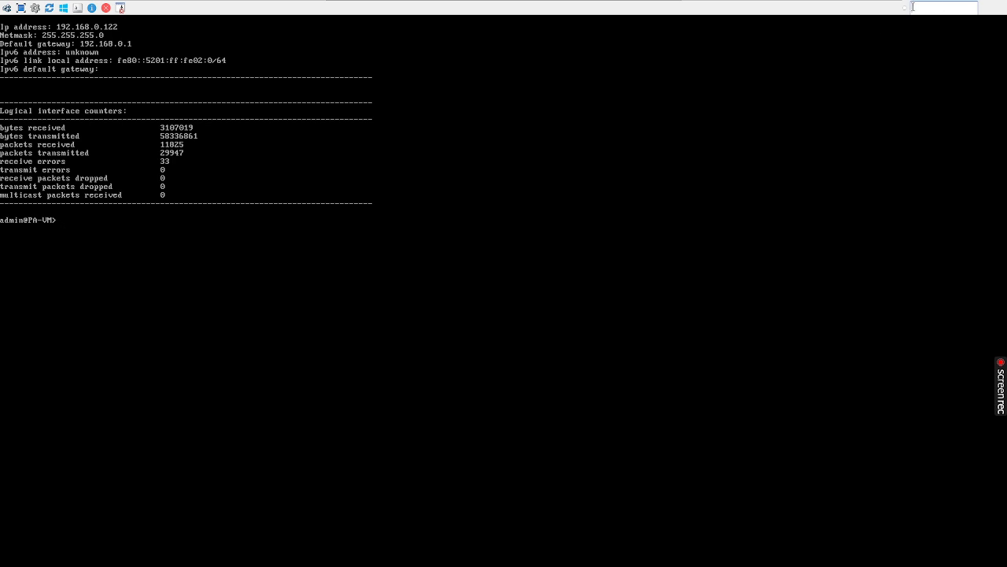
Minimize the firewall console, view the PA-VM security policy rules, then go back to the EVE topology
{"action": "mouse_move", "coordinate": [515, 2]}
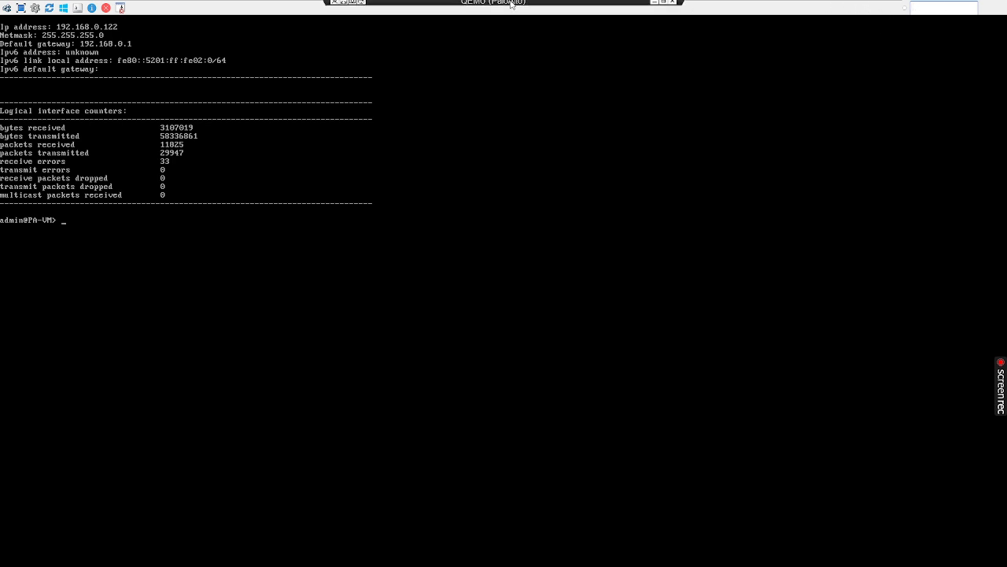
{"action": "left_click", "coordinate": [654, 6]}
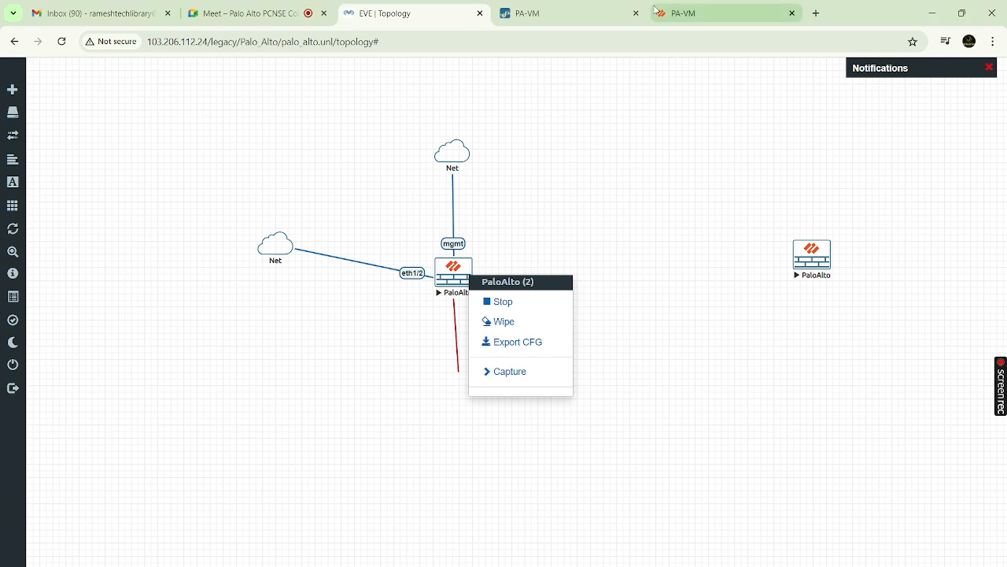
{"action": "left_click", "coordinate": [698, 14]}
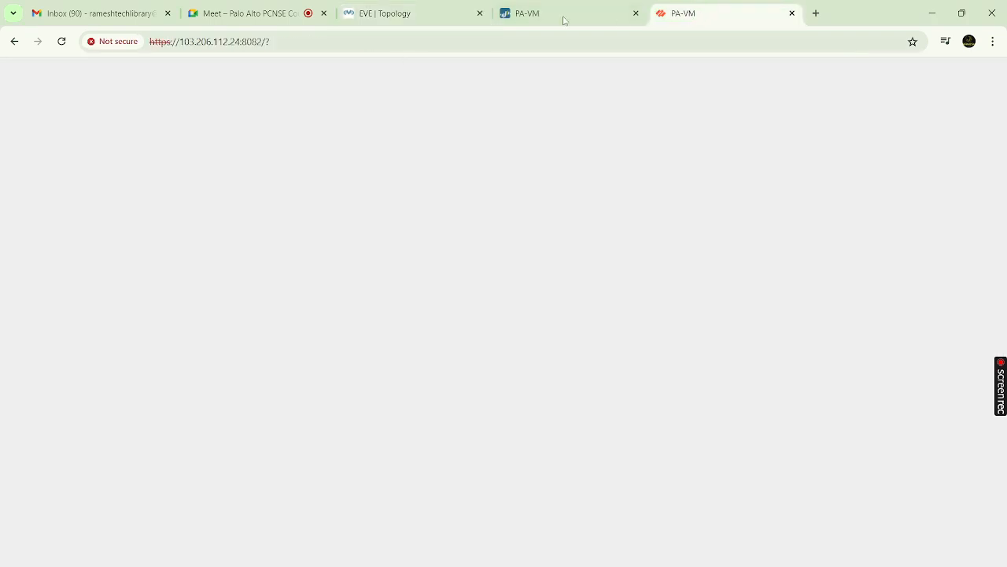
{"action": "left_click", "coordinate": [539, 16]}
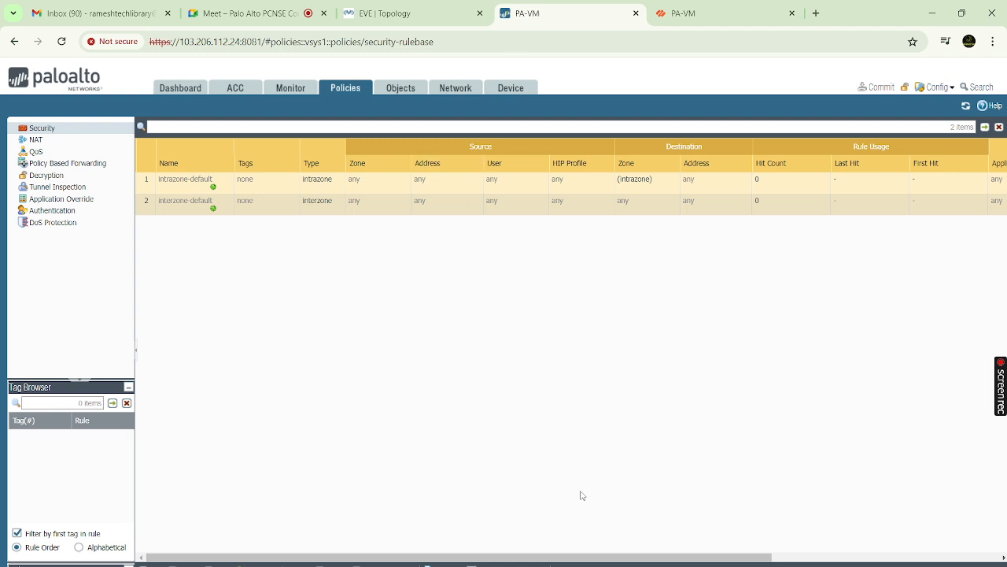
{"action": "left_click", "coordinate": [435, 12]}
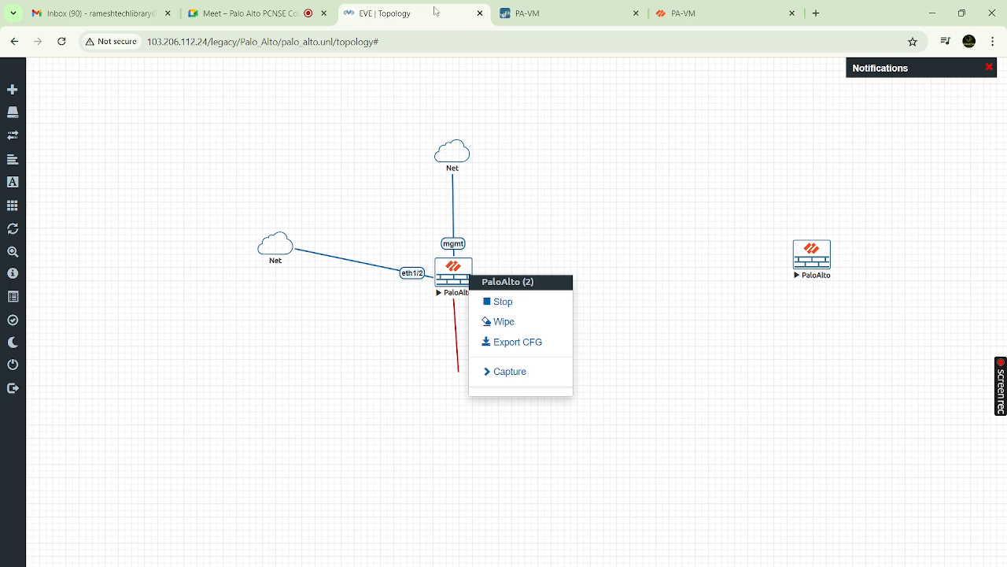
{"action": "left_click", "coordinate": [639, 297]}
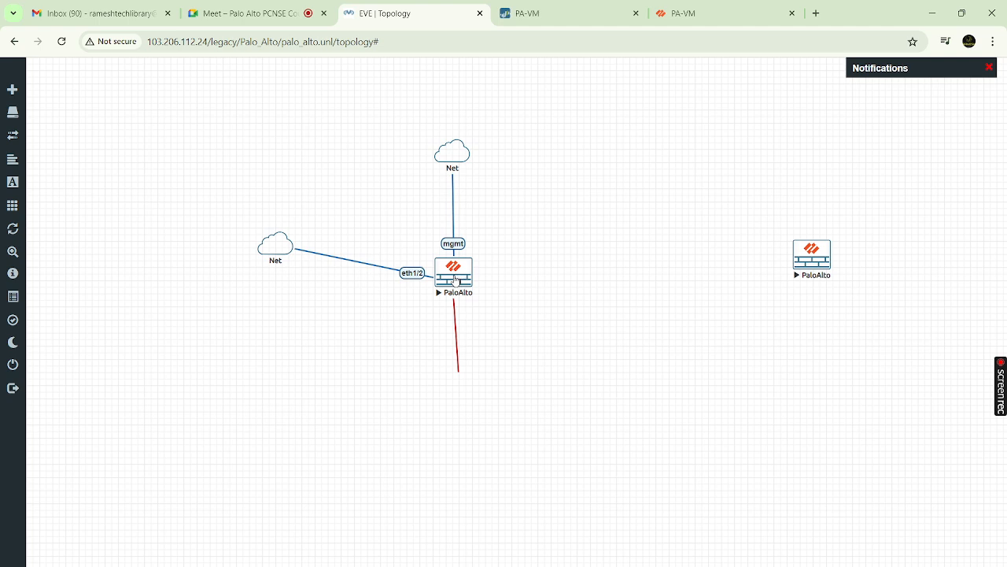
Stop the PaloAlto node and add a Virtual PC (VPCS) node below the firewall
{"action": "right_click", "coordinate": [455, 280]}
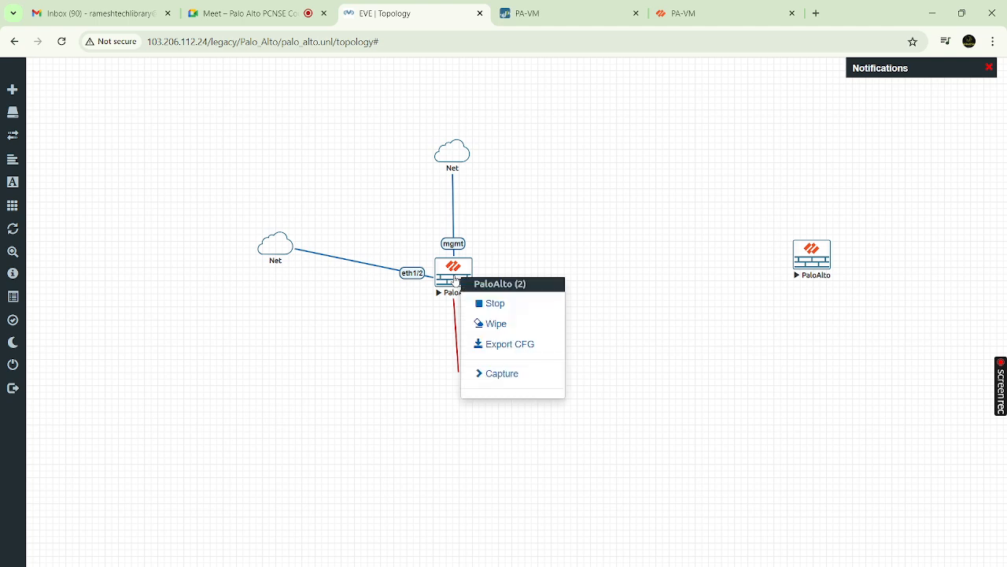
{"action": "left_click", "coordinate": [490, 306]}
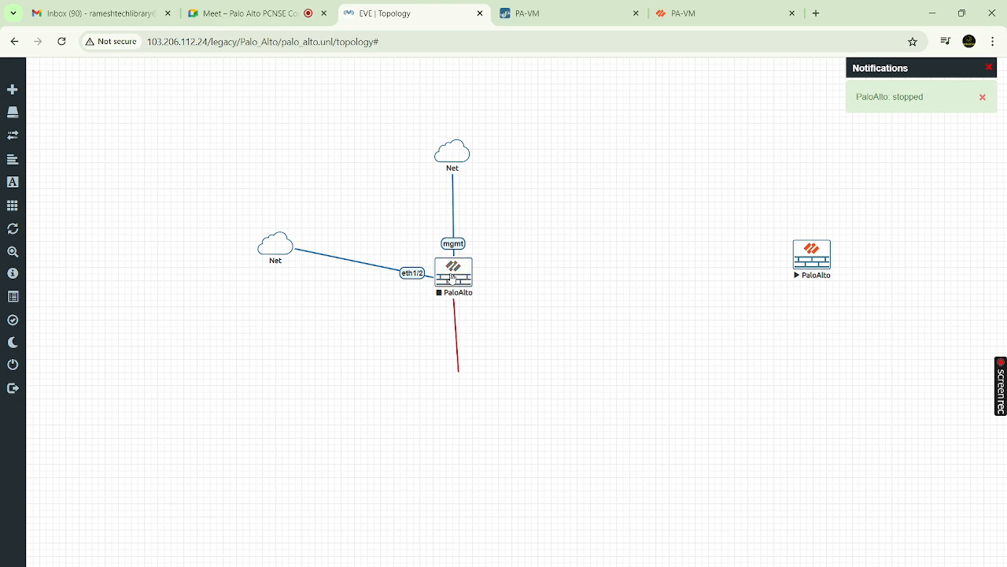
{"action": "right_click", "coordinate": [505, 340]}
{"action": "left_click", "coordinate": [532, 359]}
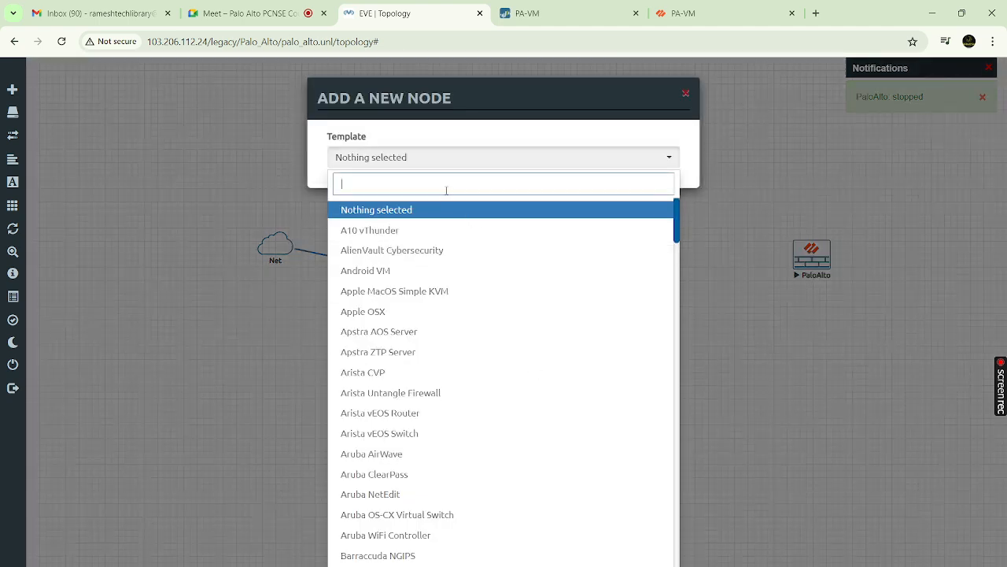
{"action": "type", "text": "vpc"}
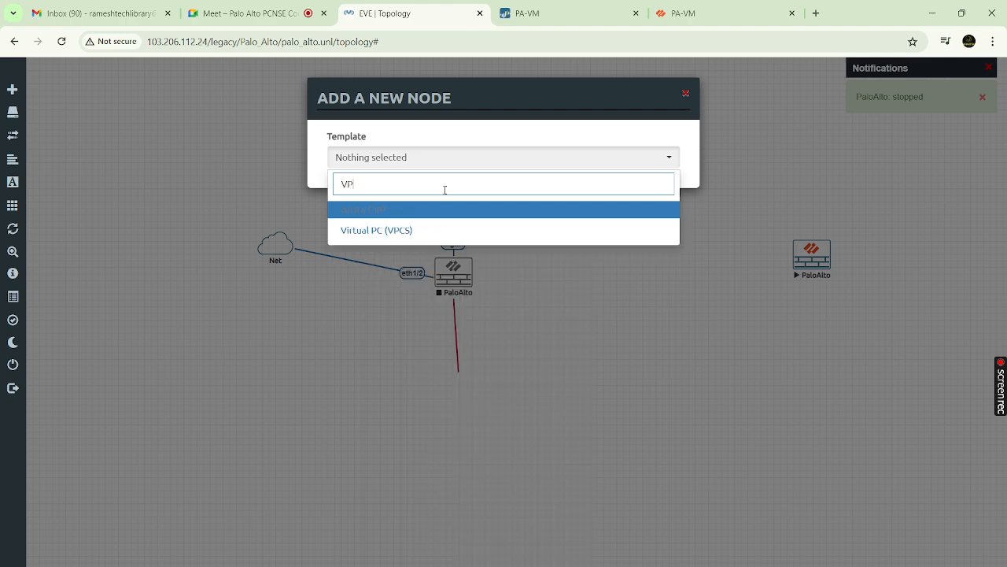
{"action": "left_click", "coordinate": [406, 210]}
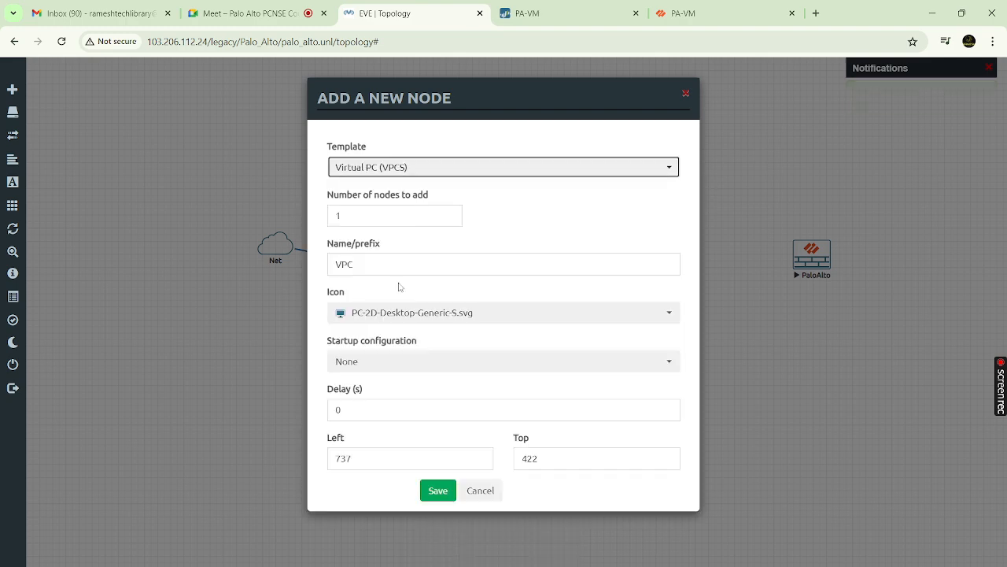
{"action": "left_click", "coordinate": [437, 493]}
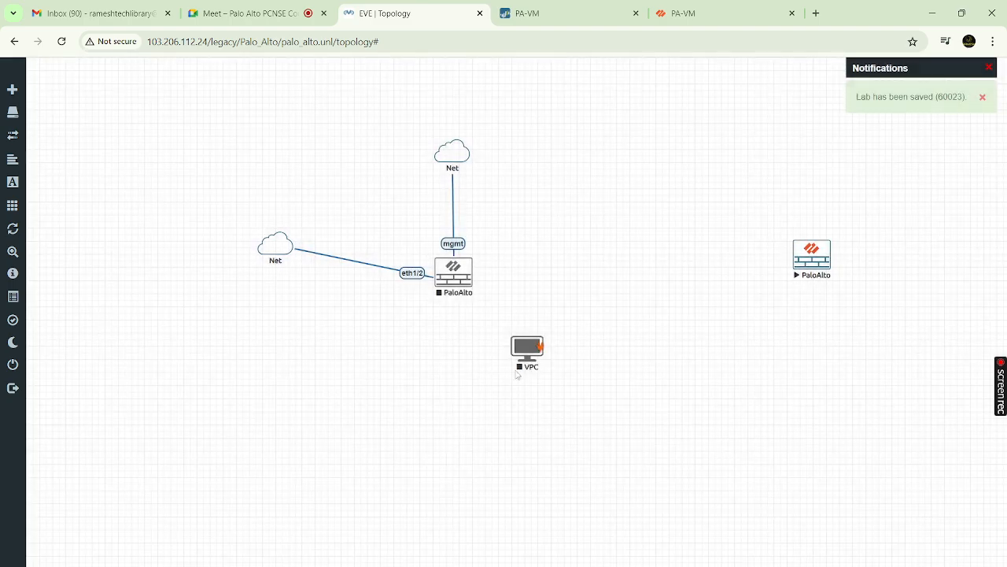
{"action": "left_click_drag", "start_coordinate": [529, 358], "coordinate": [462, 286]}
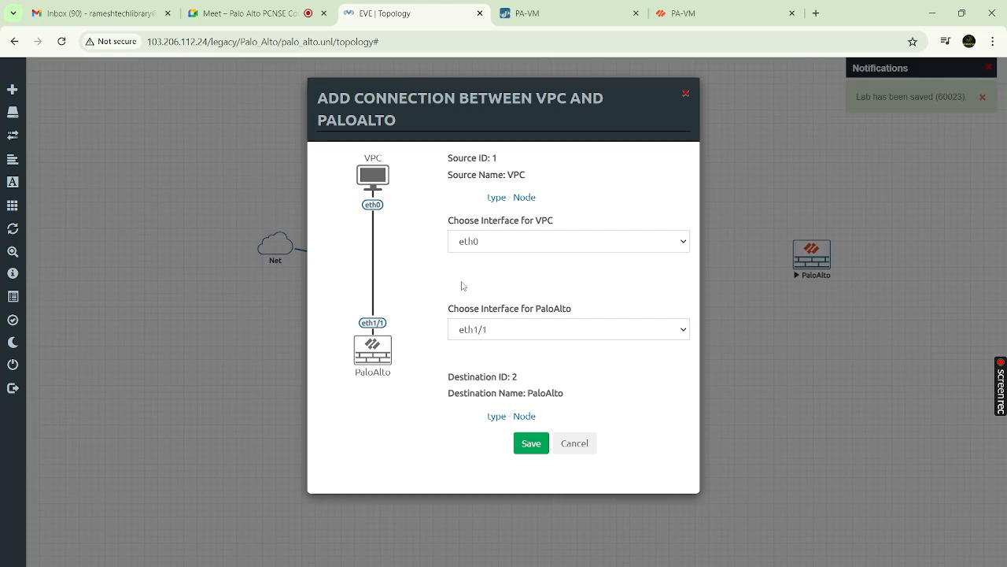
Link the VPC's eth0 to the firewall's eth1/1 and save the connection
{"action": "left_click", "coordinate": [681, 244]}
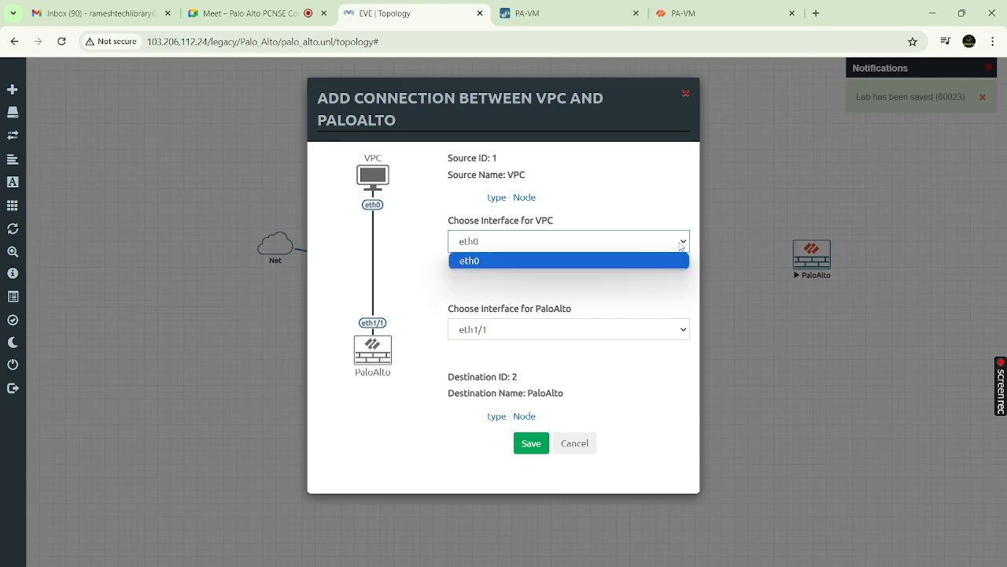
{"action": "left_click", "coordinate": [606, 264]}
{"action": "left_click", "coordinate": [681, 331]}
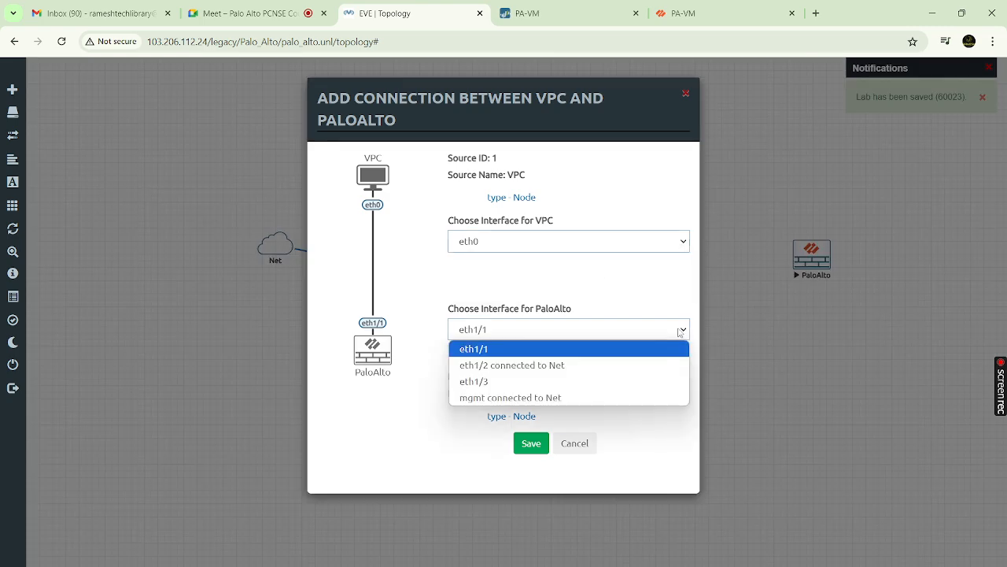
{"action": "left_click", "coordinate": [555, 354]}
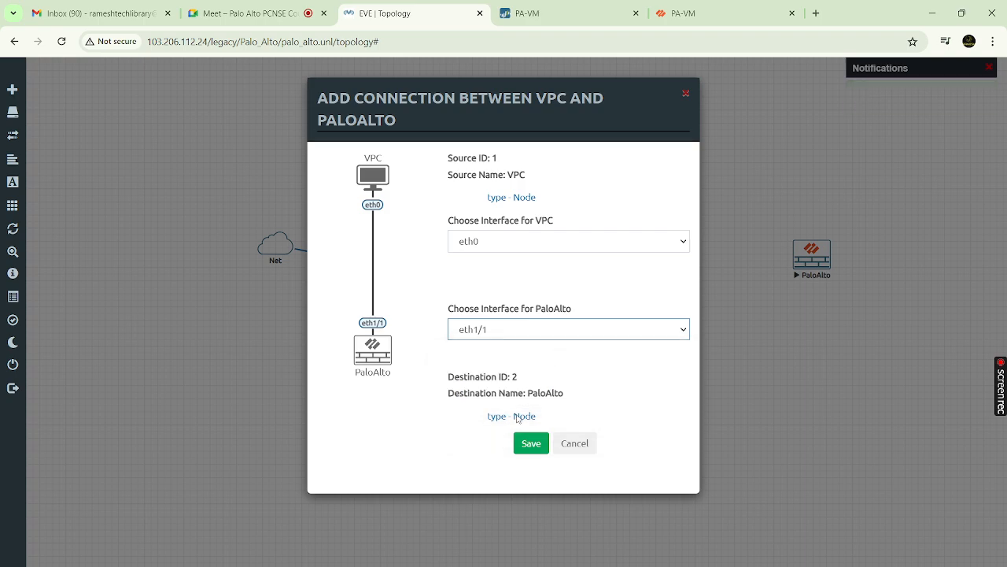
{"action": "left_click", "coordinate": [530, 444]}
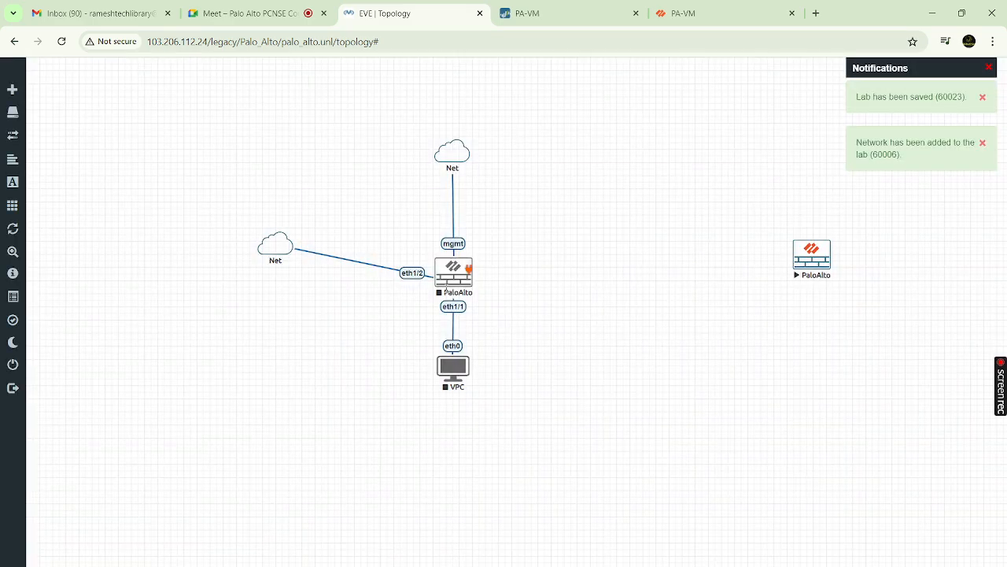
Start both the PaloAlto firewall and the VPC nodes
{"action": "right_click", "coordinate": [446, 290]}
{"action": "left_click", "coordinate": [469, 316]}
{"action": "right_click", "coordinate": [453, 368]}
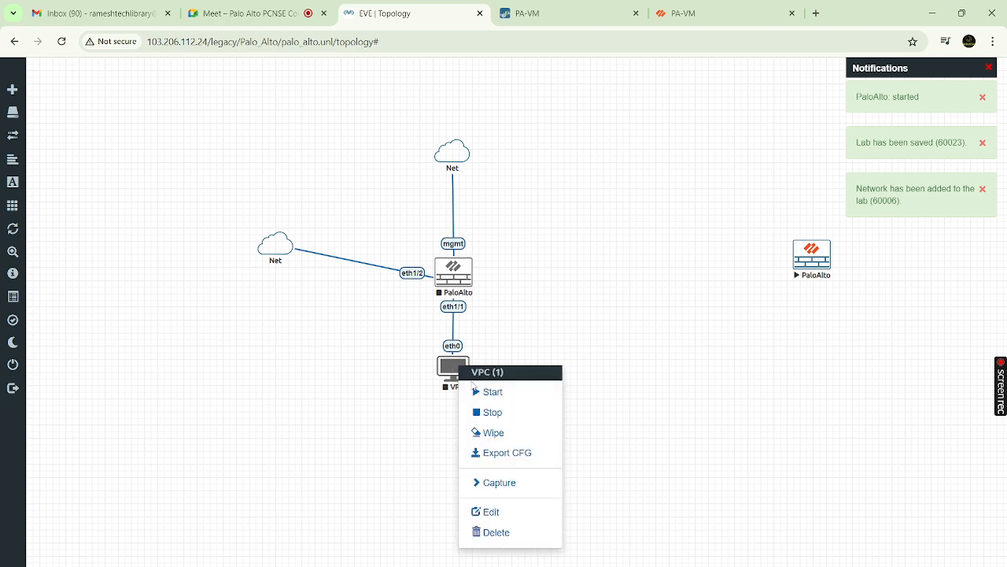
{"action": "left_click", "coordinate": [481, 392]}
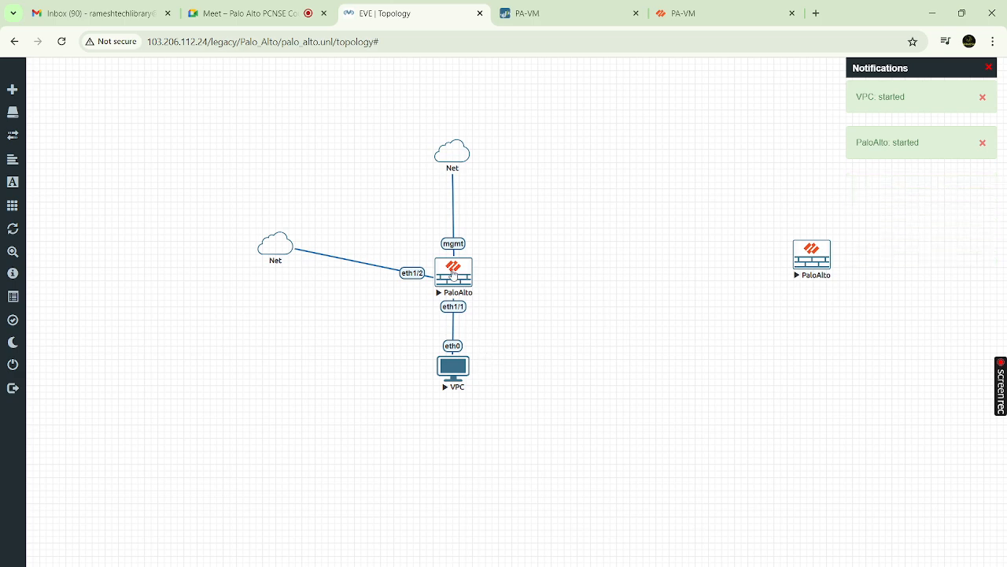
Launch the PaloAlto VNC console and the VPC Telnet console, then reposition the VPC under the firewall
{"action": "left_click", "coordinate": [454, 275]}
{"action": "left_click", "coordinate": [532, 141]}
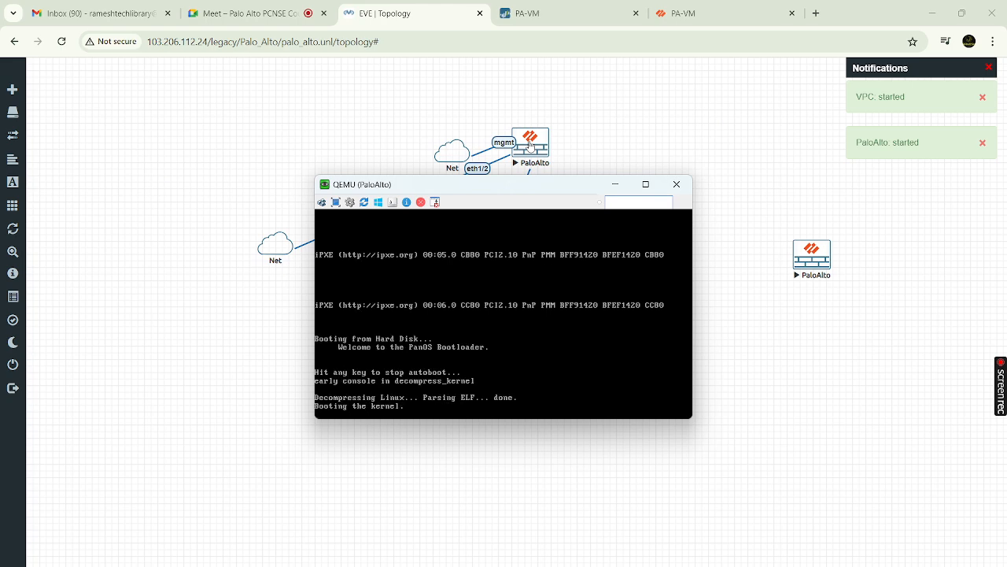
{"action": "left_click_drag", "start_coordinate": [531, 146], "coordinate": [575, 155]}
{"action": "left_click", "coordinate": [571, 154]}
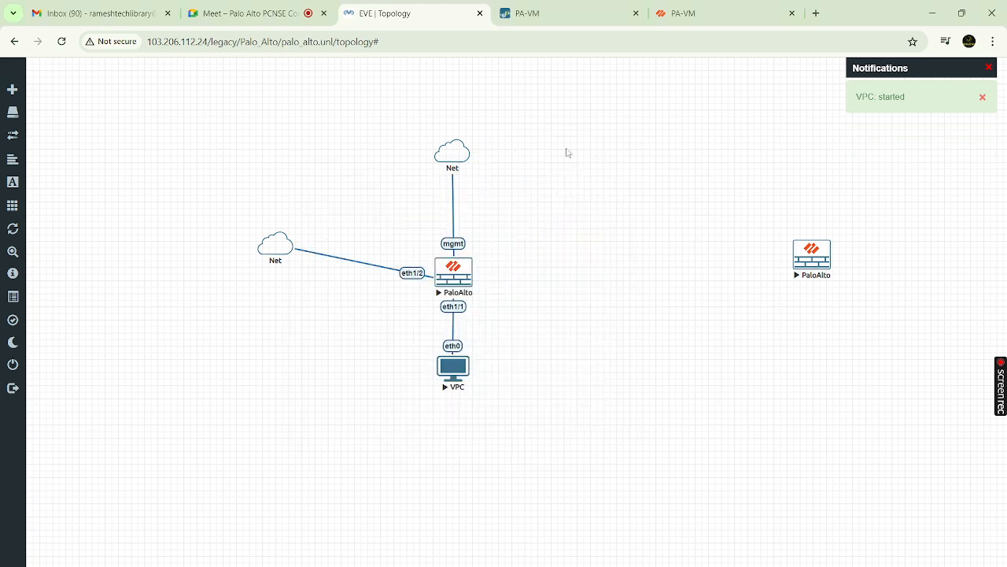
{"action": "left_click", "coordinate": [461, 385]}
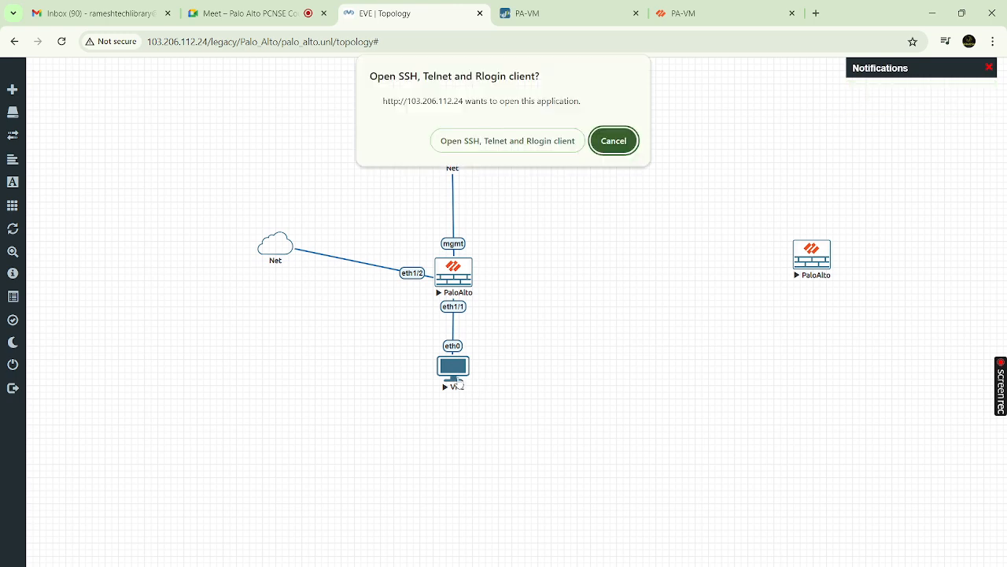
{"action": "left_click", "coordinate": [517, 142]}
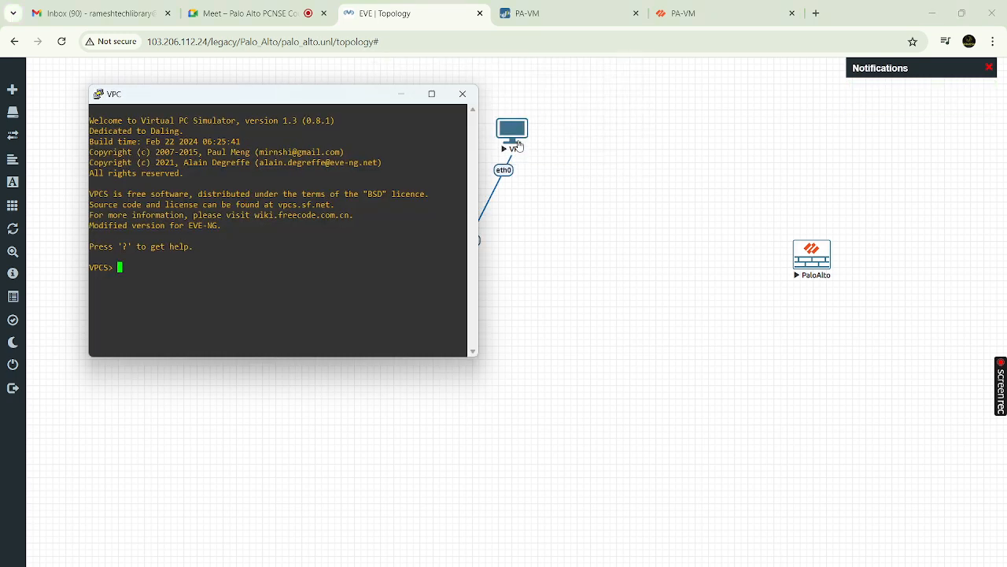
{"action": "left_click_drag", "start_coordinate": [519, 145], "coordinate": [464, 396]}
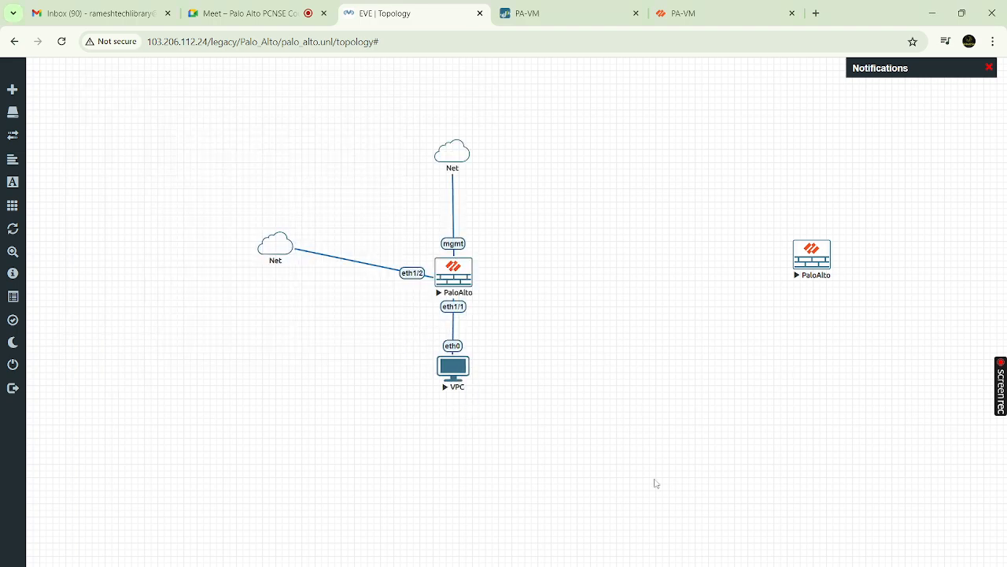
In the full-screen VPC console, run show ip, which reports 0.0.0.0/0
{"action": "mouse_move", "coordinate": [709, 565]}
{"action": "left_click", "coordinate": [708, 539]}
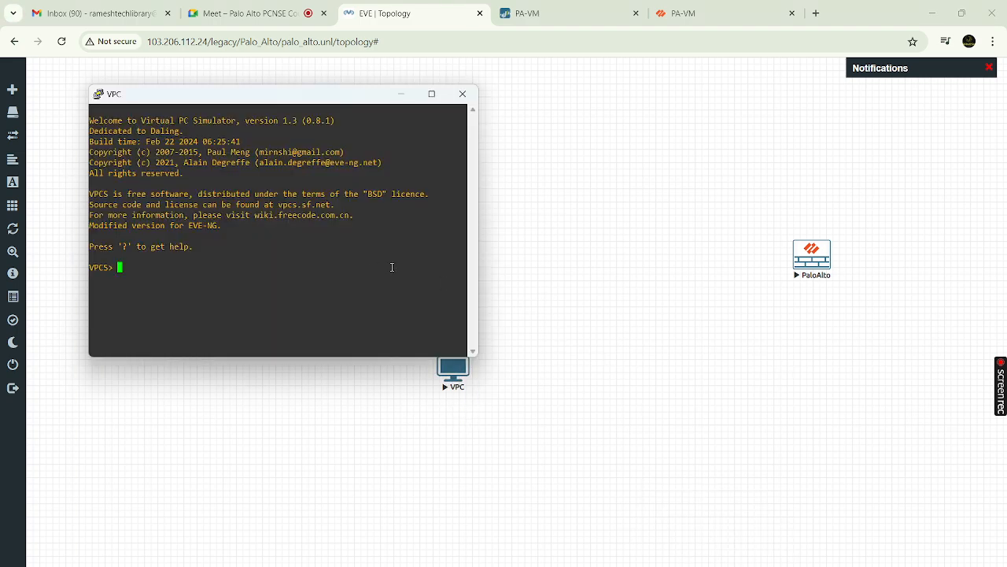
{"action": "left_click", "coordinate": [432, 93]}
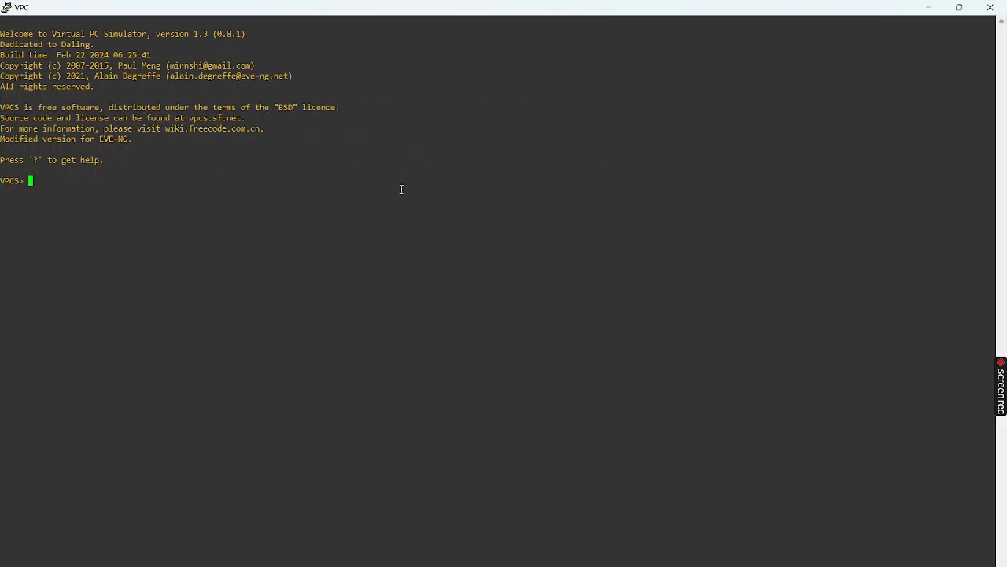
{"action": "key", "text": "Return"}
{"action": "key", "text": "Return"}
{"action": "key", "text": "Return"}
{"action": "key", "text": "Return"}
{"action": "type", "text": "show ip"}
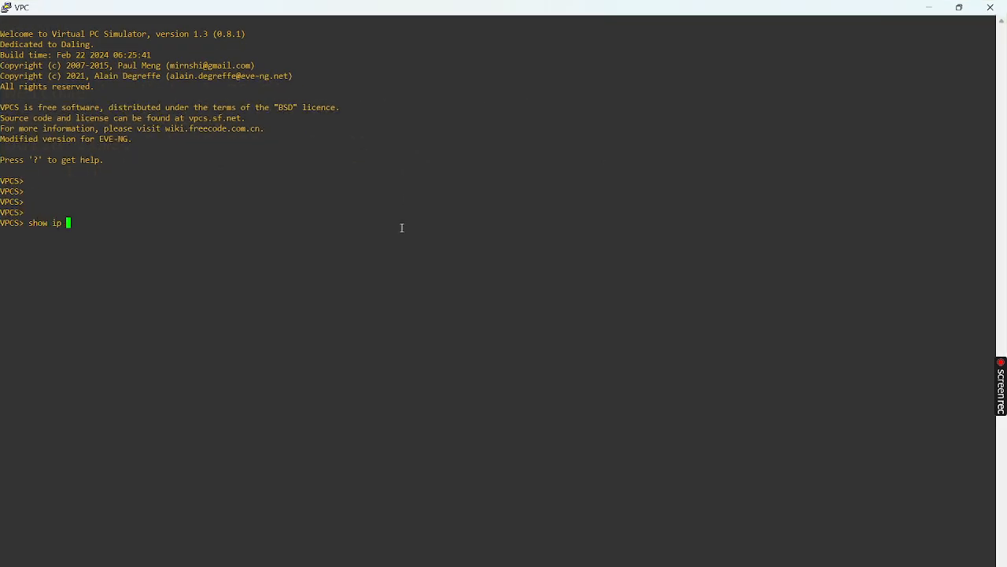
{"action": "key", "text": "Return"}
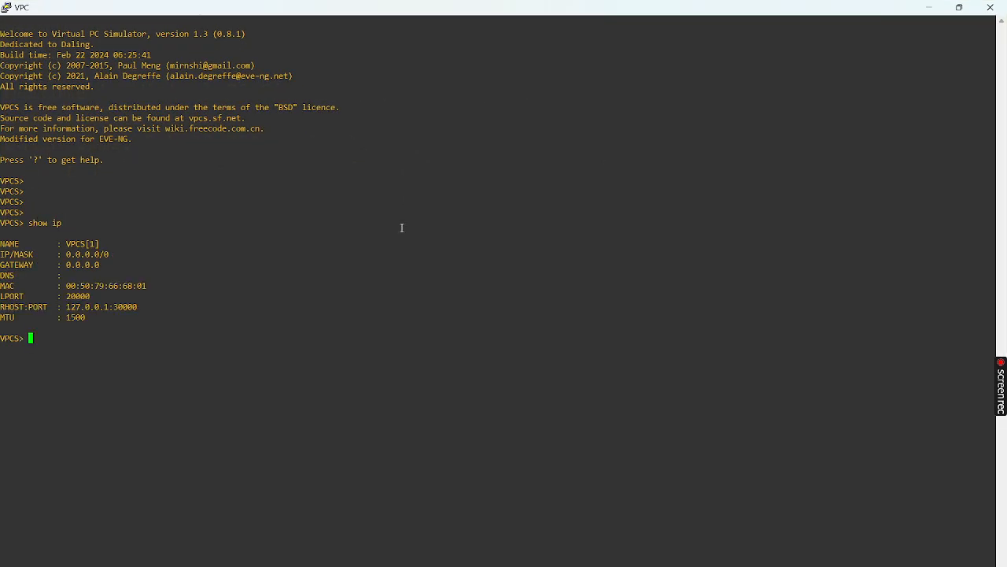
{"action": "double_click", "coordinate": [77, 256]}
Run ip ? to list the ip command help, then return to the EVE topology window
{"action": "key", "text": "alt+Tab"}
{"action": "key", "text": "alt+Tab"}
{"action": "type", "text": "ip "}
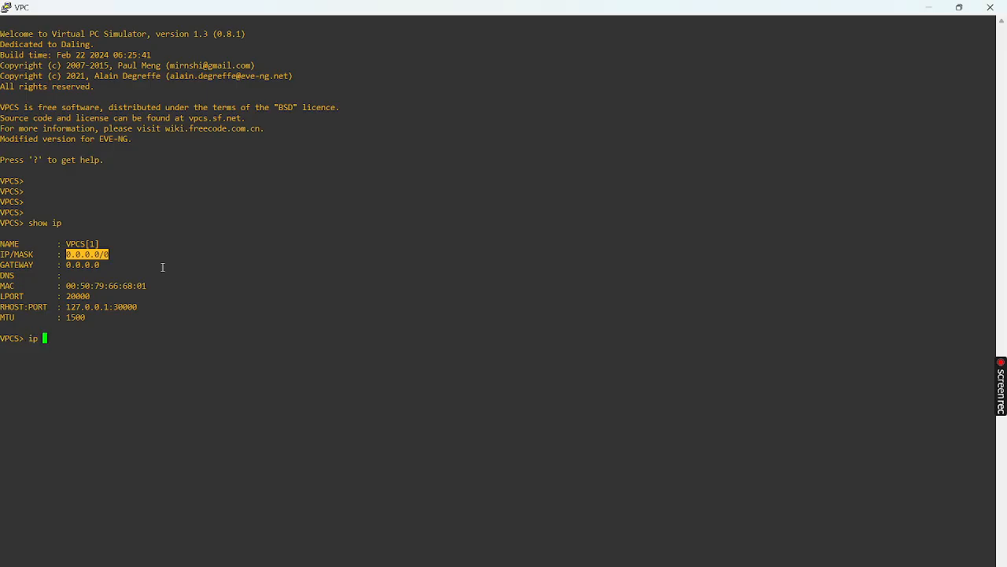
{"action": "type", "text": "?"}
{"action": "key", "text": "Return"}
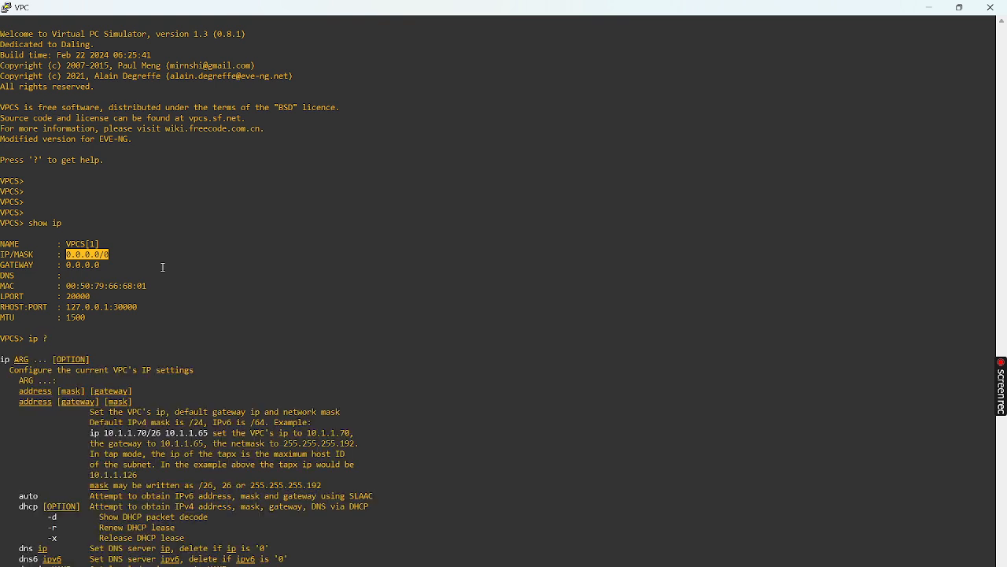
{"action": "scroll", "coordinate": [163, 267], "scroll_direction": "down", "scroll_amount": 1}
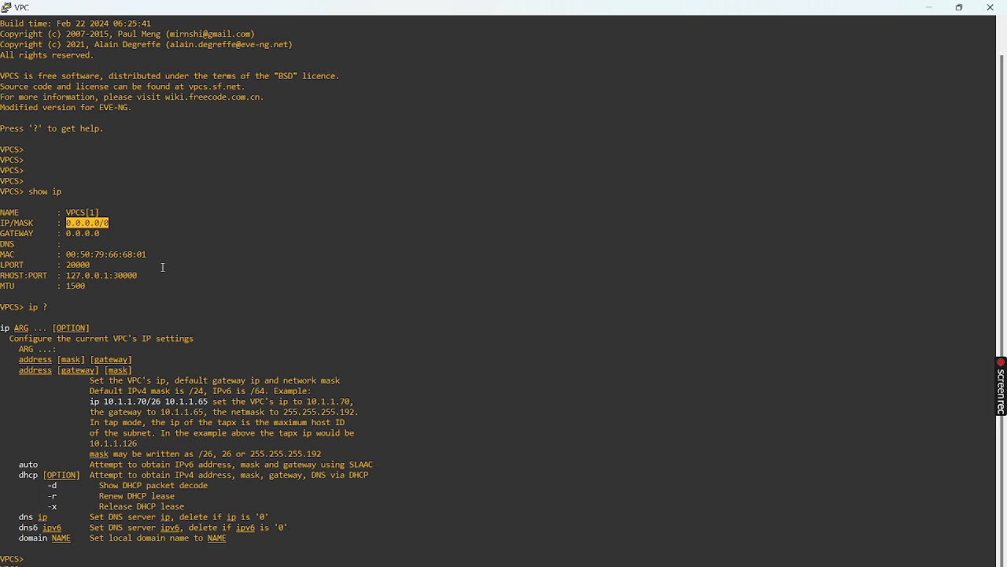
{"action": "key", "text": "alt+Tab"}
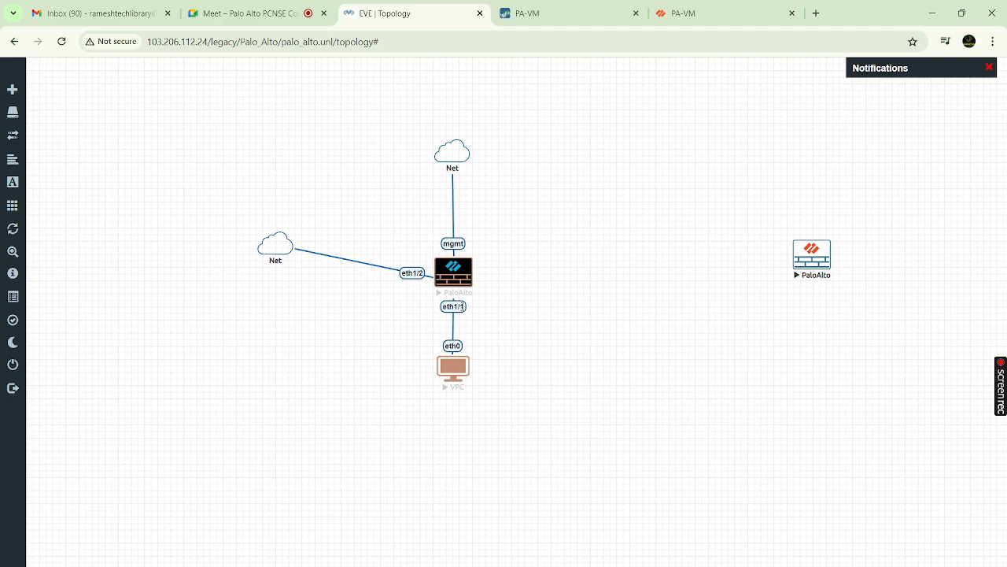
Reload the PA-VM firewall web page and bring the VPC terminal forward
{"action": "left_click", "coordinate": [553, 11]}
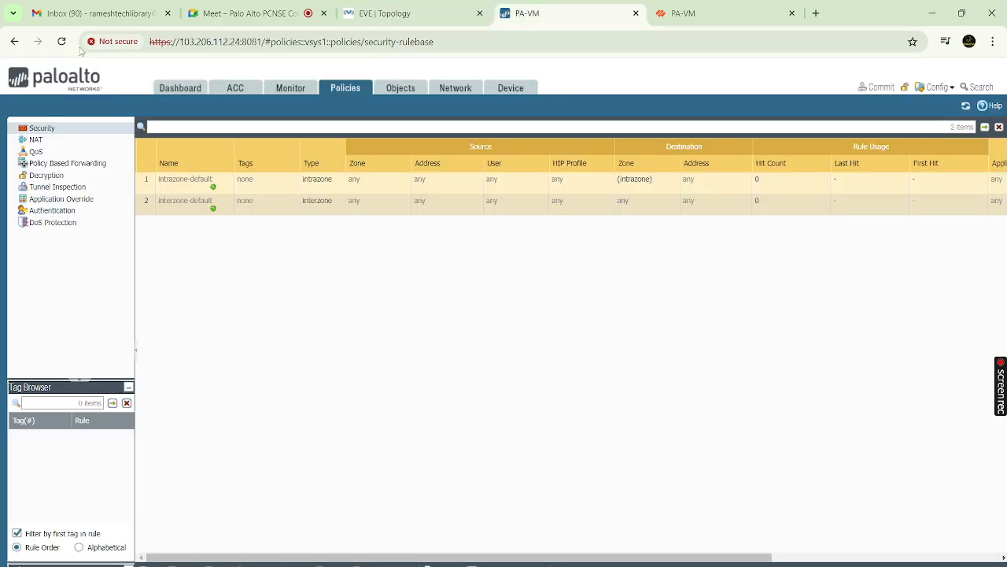
{"action": "left_click", "coordinate": [62, 43]}
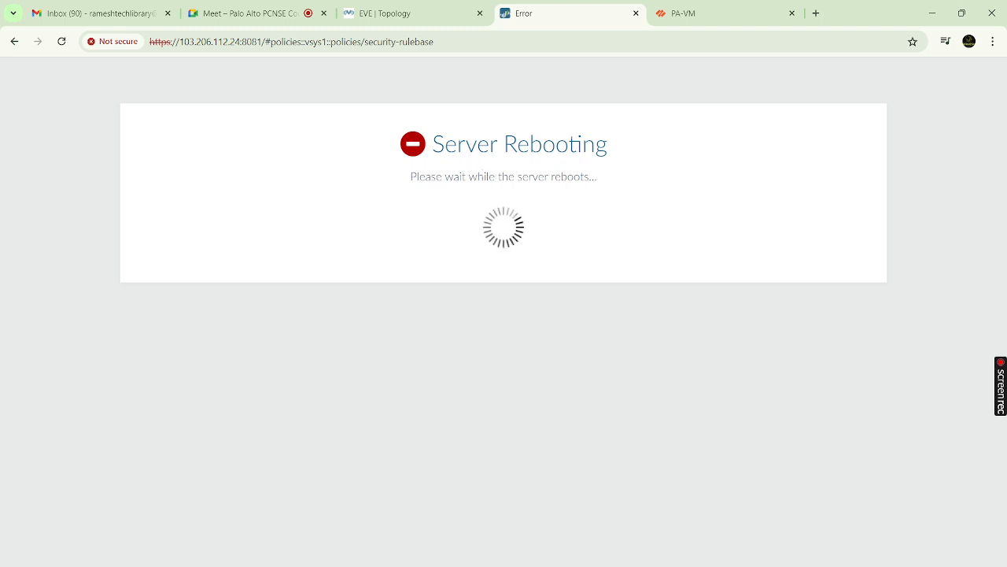
{"action": "left_click", "coordinate": [705, 551]}
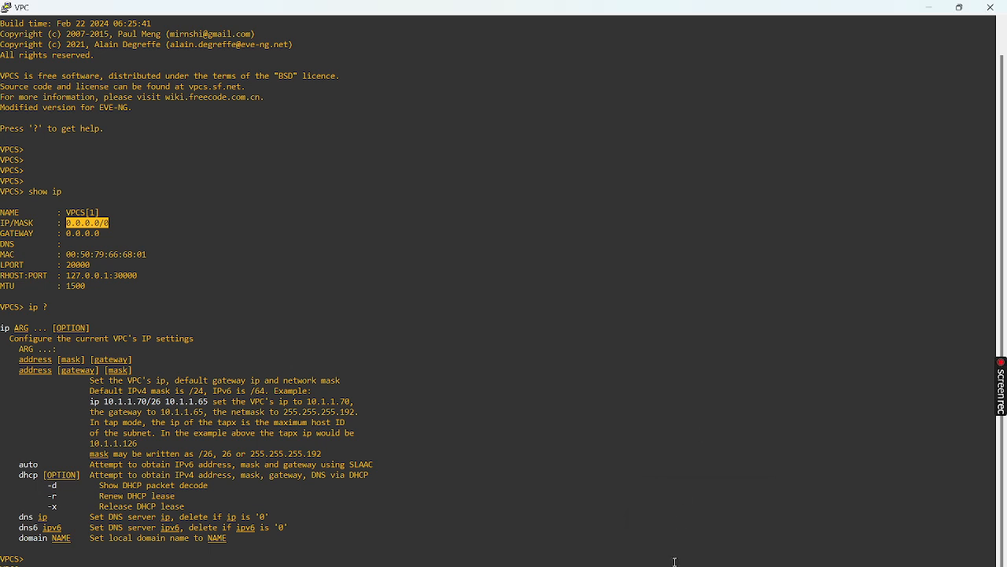
Open the PaloAlto QEMU console and try logging in as admin, getting Login incorrect
{"action": "mouse_move", "coordinate": [566, 565]}
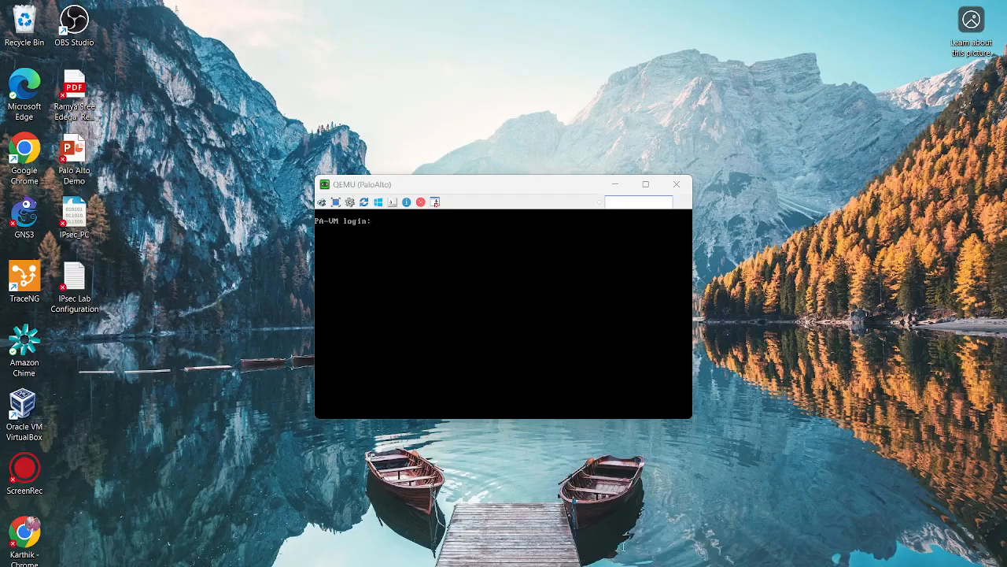
{"action": "left_click", "coordinate": [623, 550]}
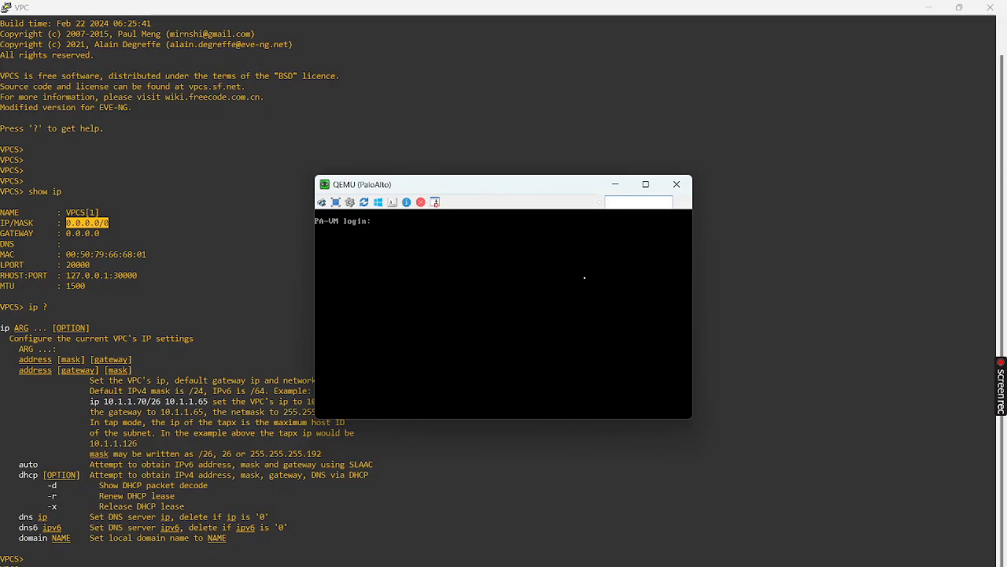
{"action": "key", "text": "Return"}
{"action": "key", "text": "Return"}
{"action": "key", "text": "Return"}
{"action": "key", "text": "Return"}
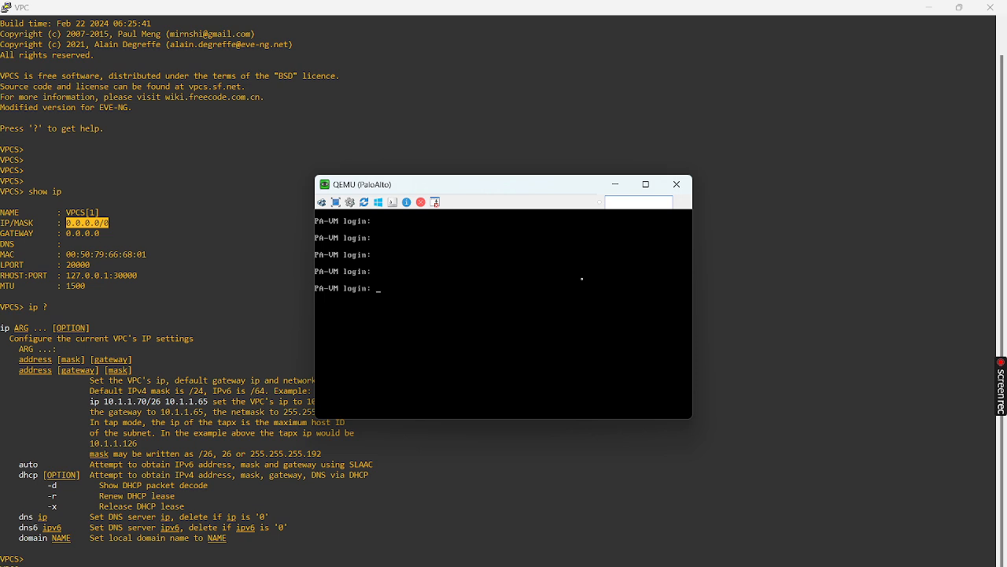
{"action": "type", "text": "admin"}
{"action": "key", "text": "Return"}
{"action": "key", "text": "Return"}
{"action": "type", "text": "adm"}
{"action": "key", "text": "Return"}
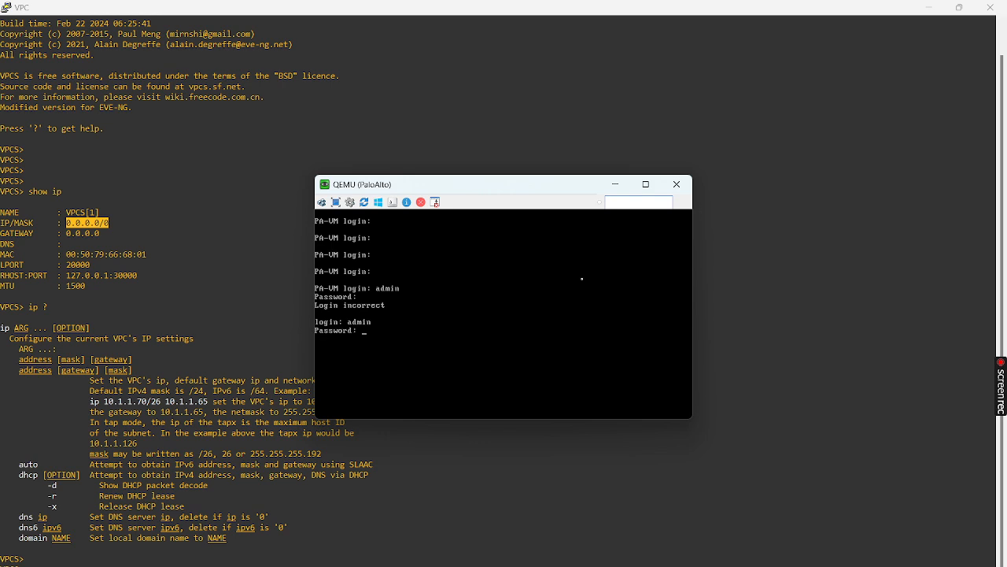
{"action": "key", "text": "Return"}
Retry the admin login in full-screen console, then exit full screen
{"action": "left_click", "coordinate": [646, 184]}
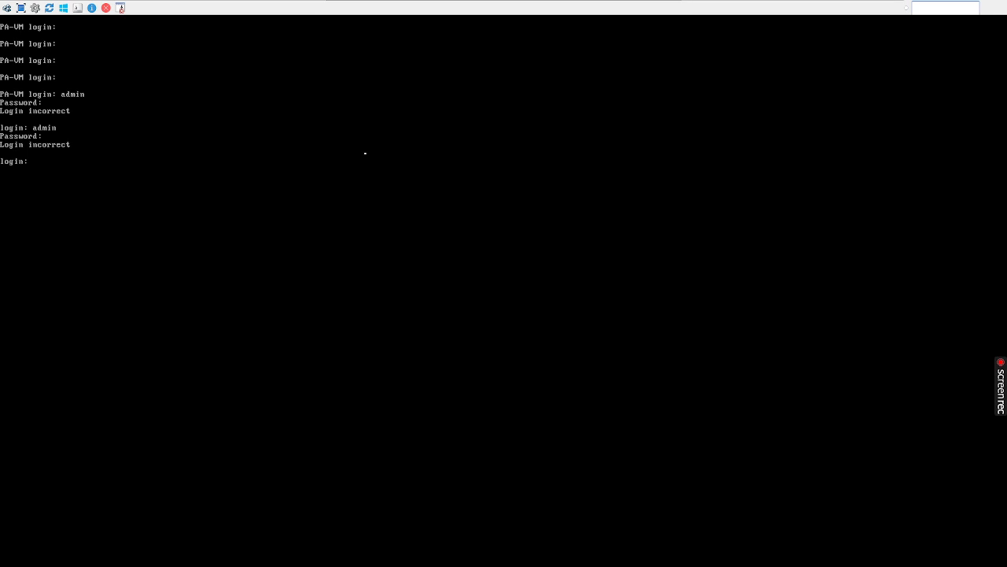
{"action": "key", "text": "Return"}
{"action": "key", "text": "Return"}
{"action": "key", "text": "Return"}
{"action": "key", "text": "Return"}
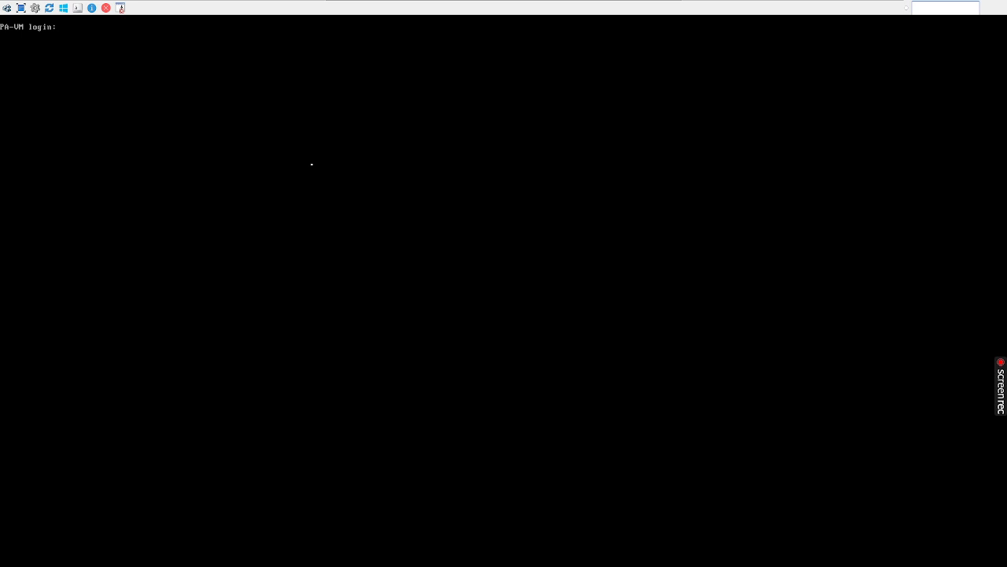
{"action": "type", "text": "admin"}
{"action": "key", "text": "Return"}
{"action": "key", "text": "Return"}
{"action": "key", "text": "Return"}
{"action": "key", "text": "Return"}
{"action": "key", "text": "Return"}
{"action": "key", "text": "Return"}
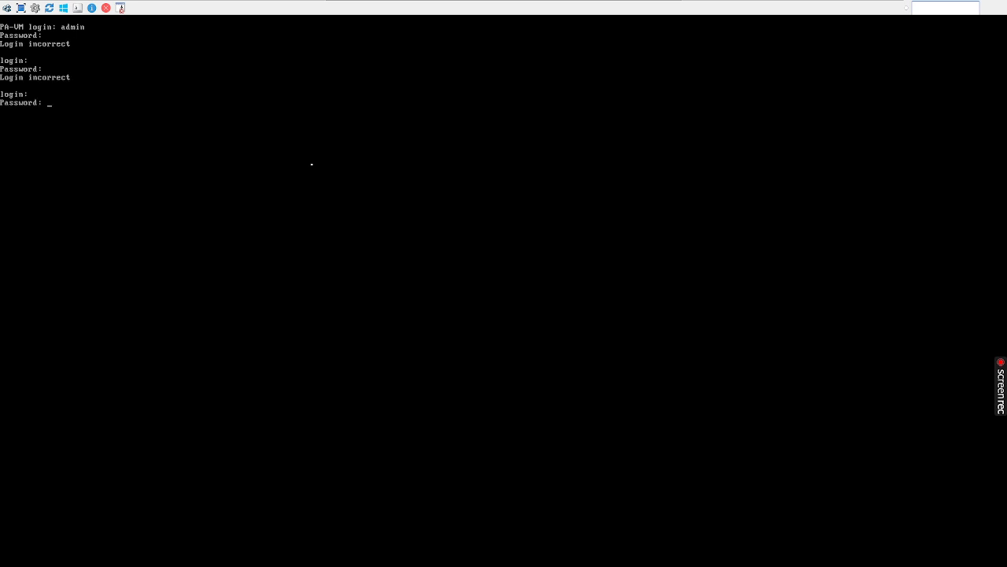
{"action": "key", "text": "Return"}
{"action": "key", "text": "Return"}
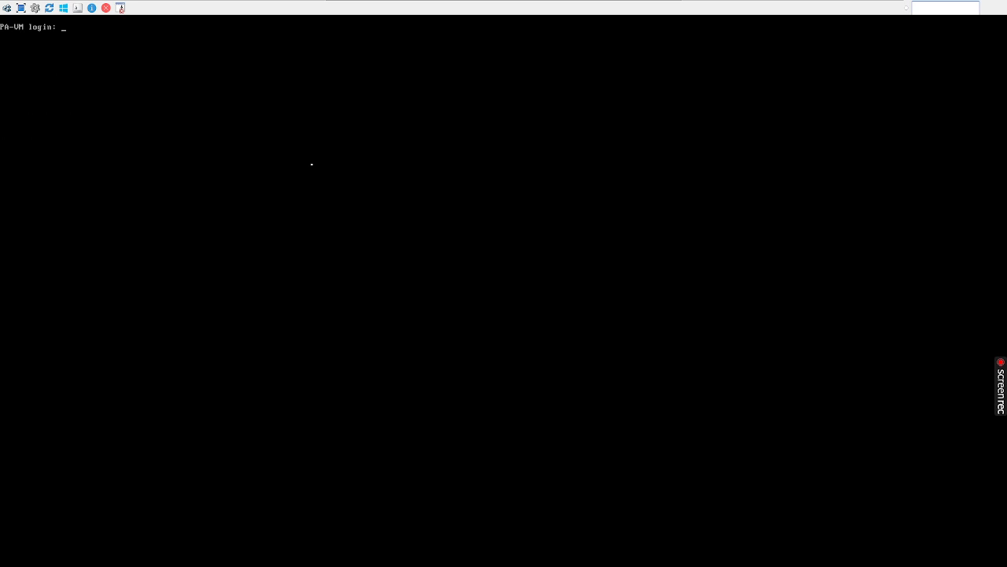
{"action": "mouse_move", "coordinate": [748, 8]}
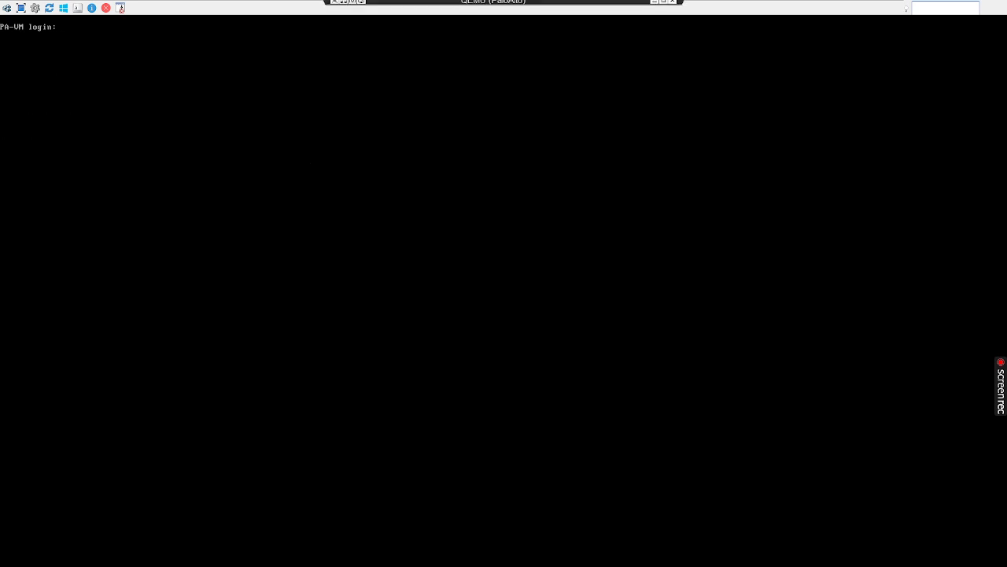
{"action": "left_click", "coordinate": [654, 2]}
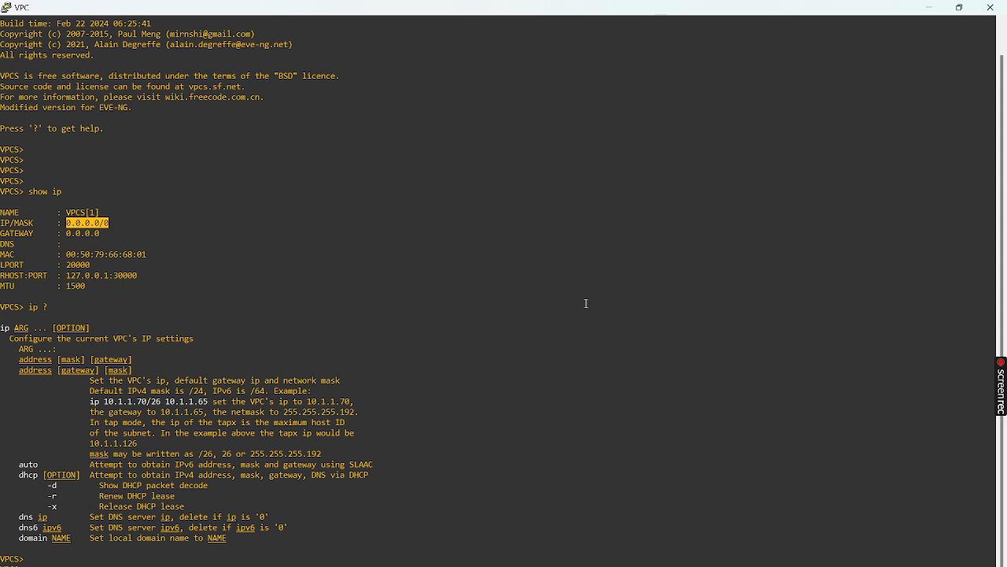
Sign in to the PAN-OS web interface as admin and dismiss the default-credentials warning
{"action": "mouse_move", "coordinate": [566, 565]}
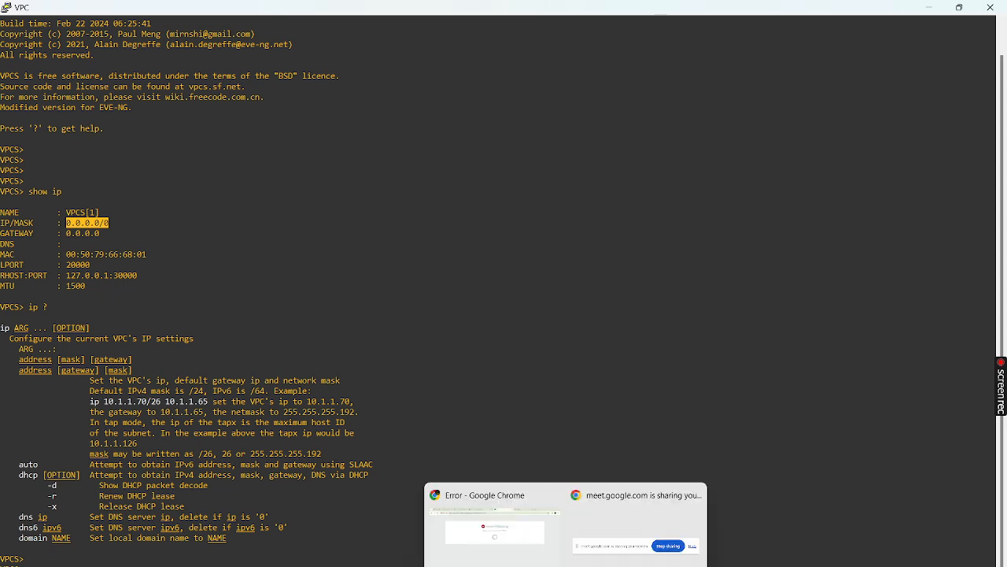
{"action": "left_click", "coordinate": [481, 538]}
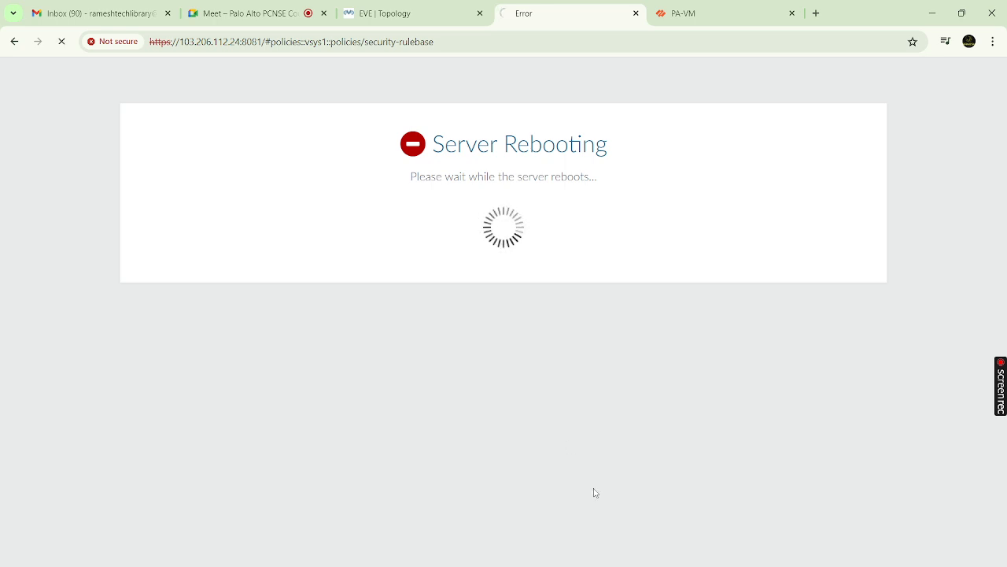
{"action": "mouse_move", "coordinate": [565, 563]}
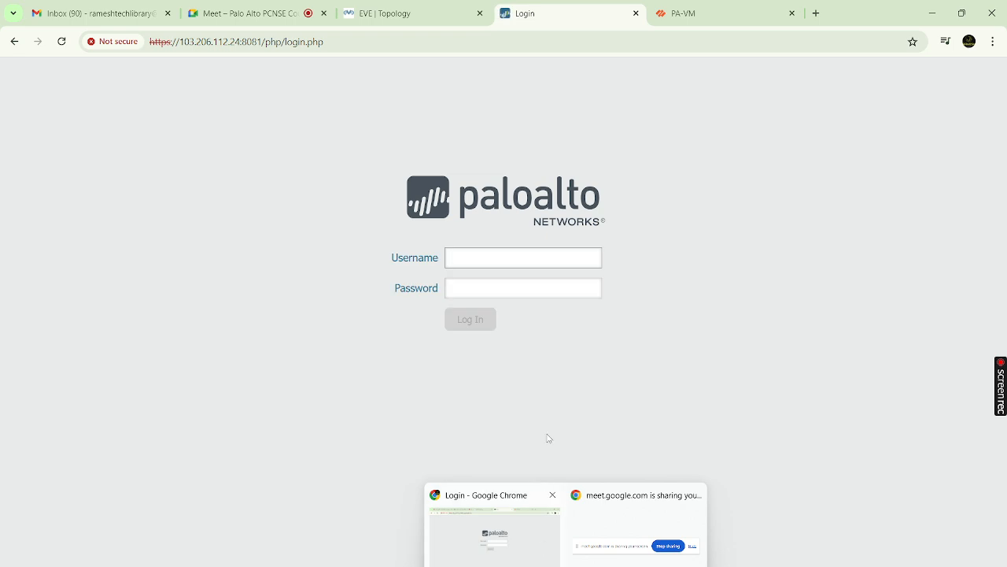
{"action": "left_click", "coordinate": [499, 259]}
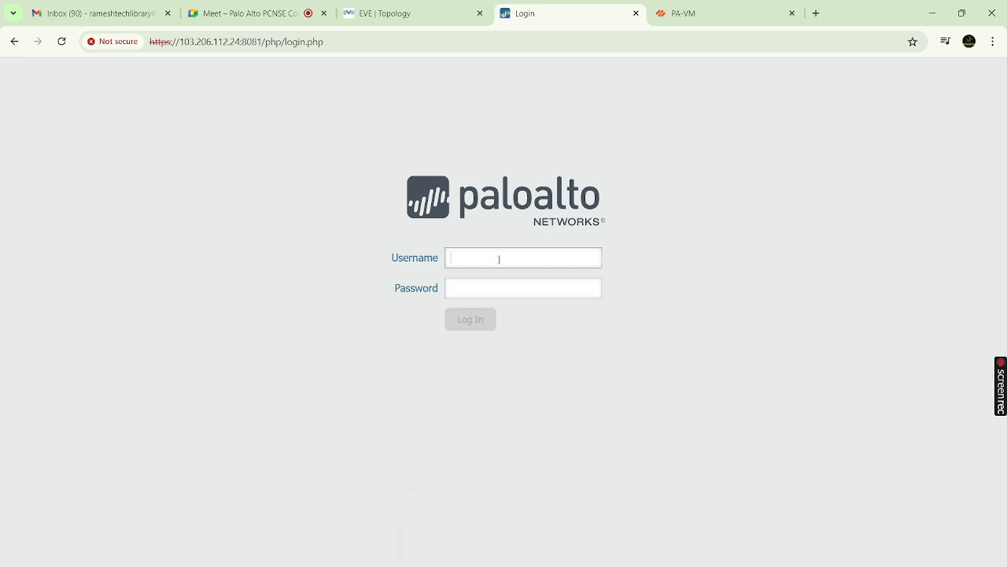
{"action": "type", "text": "admin"}
{"action": "key", "text": "Tab"}
{"action": "type", "text": "admin"}
{"action": "key", "text": "Return"}
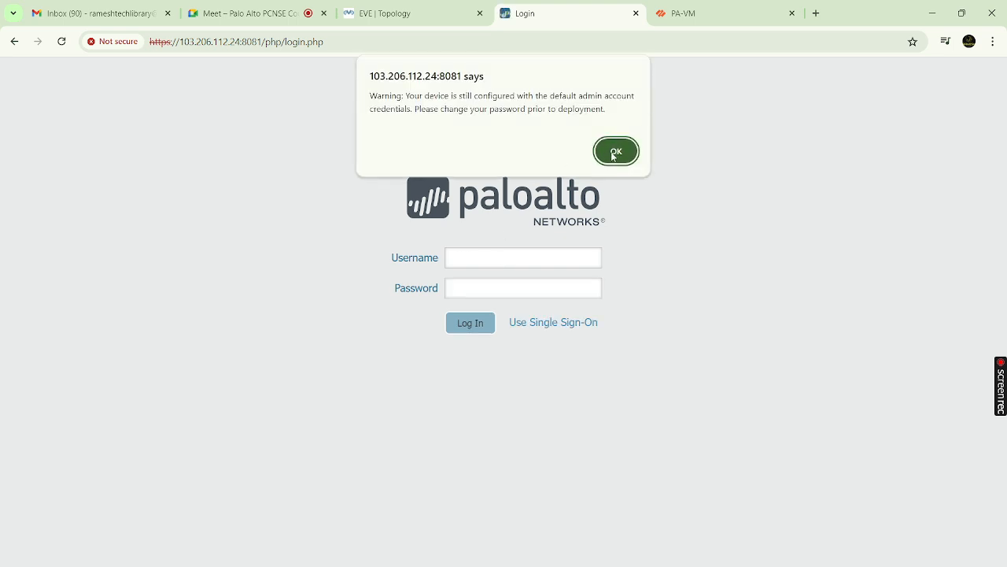
{"action": "left_click", "coordinate": [615, 152]}
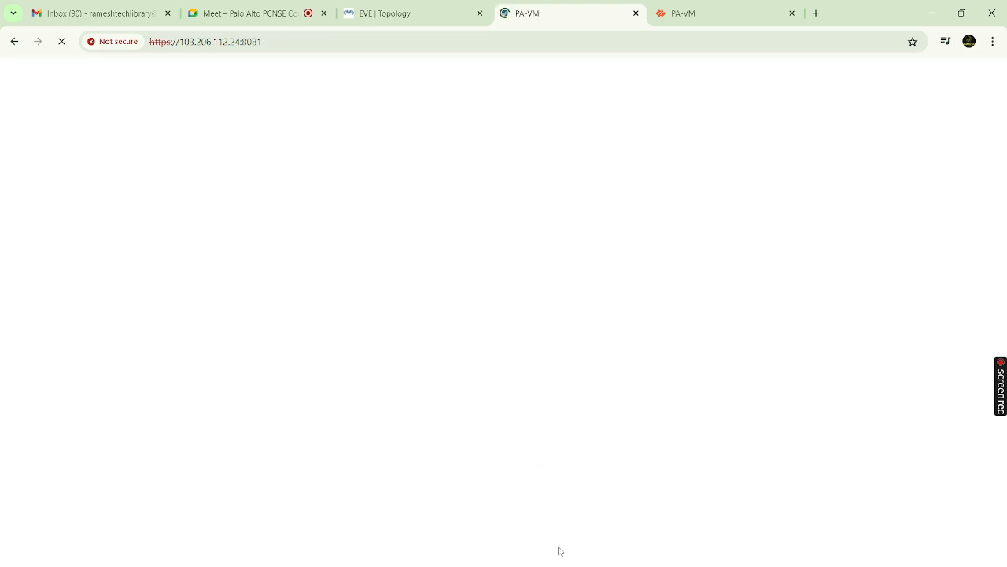
Close the PAN-OS welcome message and Meet mini-window, then open the Device Setup session settings
{"action": "mouse_move", "coordinate": [564, 566]}
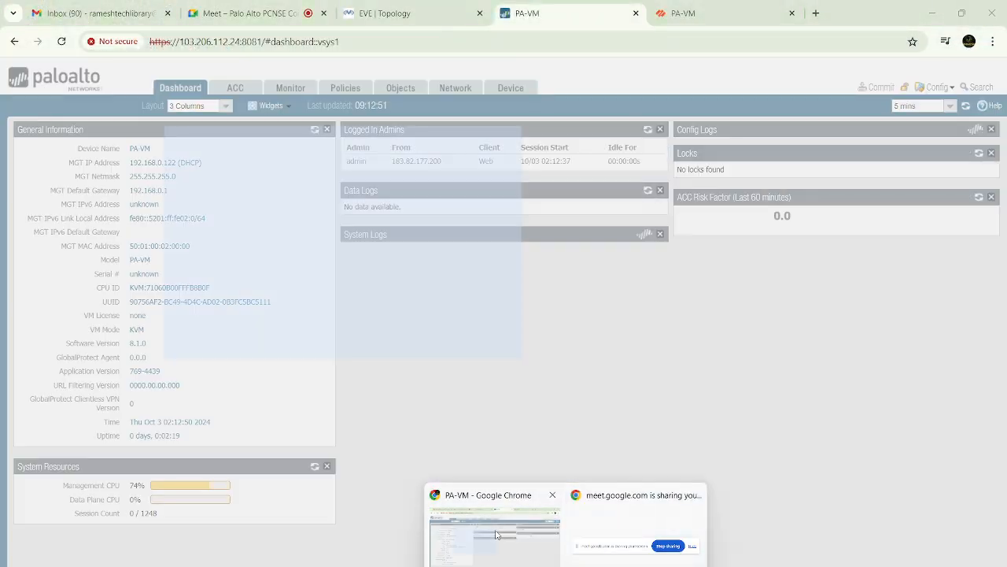
{"action": "left_click", "coordinate": [248, 13]}
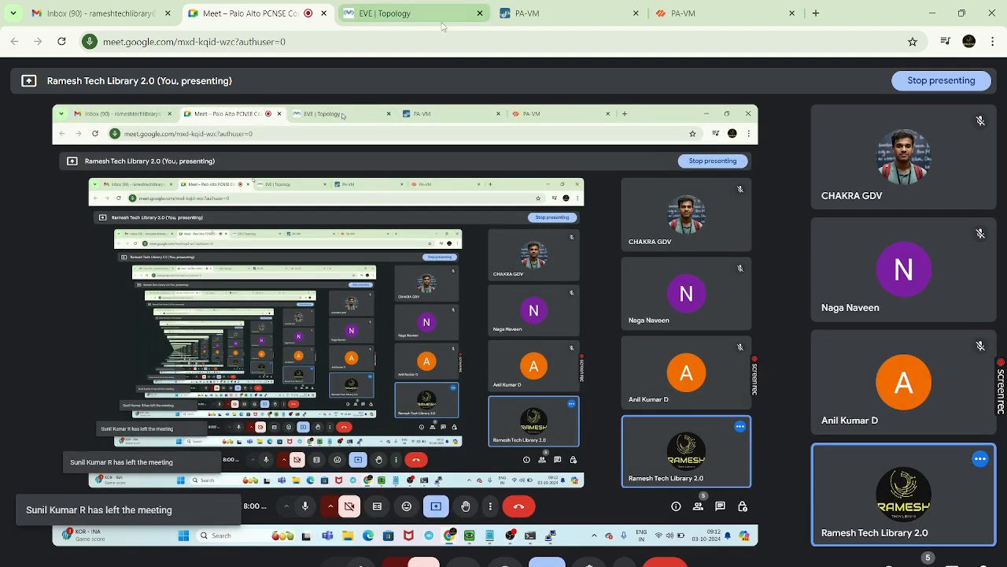
{"action": "left_click", "coordinate": [606, 17]}
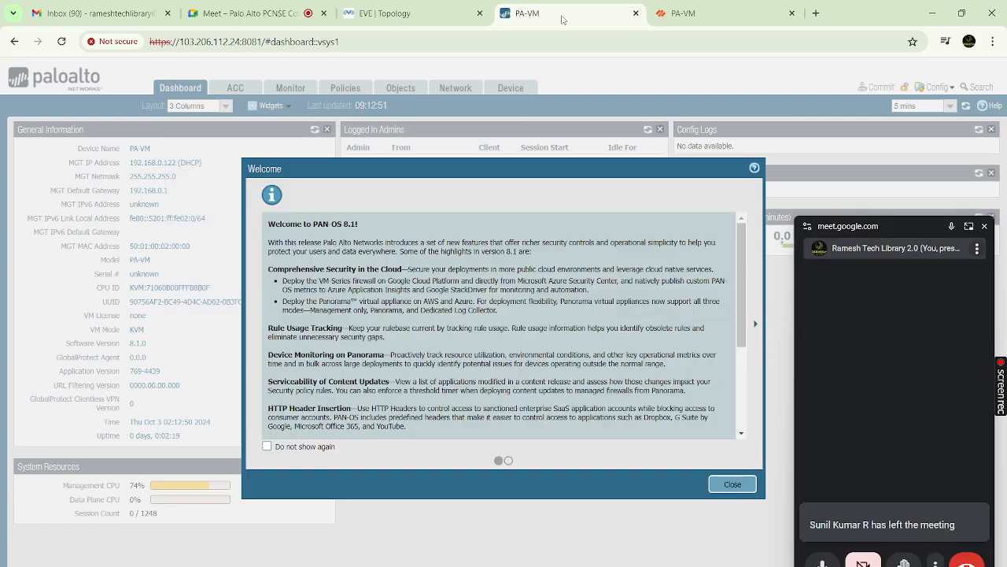
{"action": "left_click", "coordinate": [733, 484]}
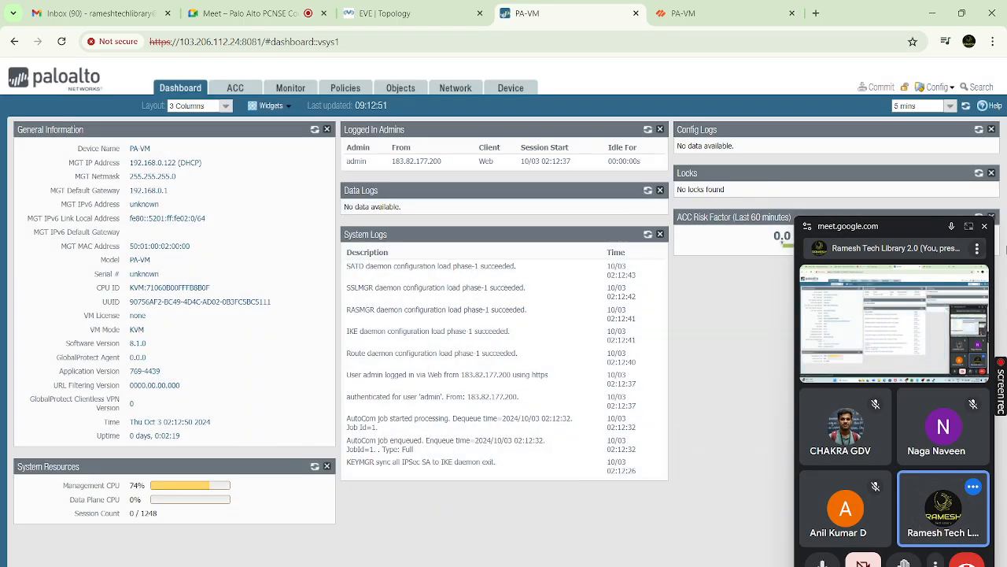
{"action": "left_click", "coordinate": [985, 227]}
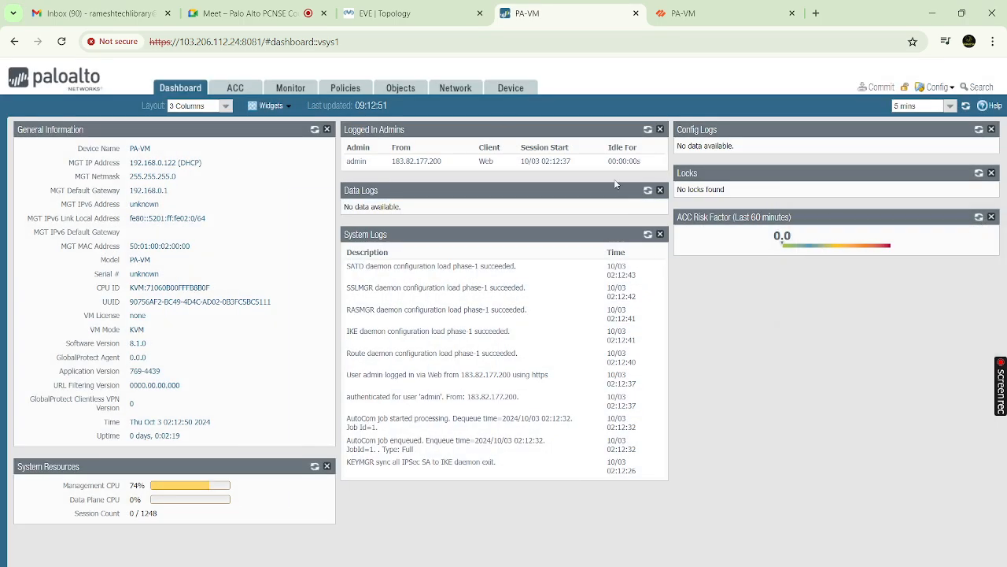
{"action": "left_click", "coordinate": [510, 88]}
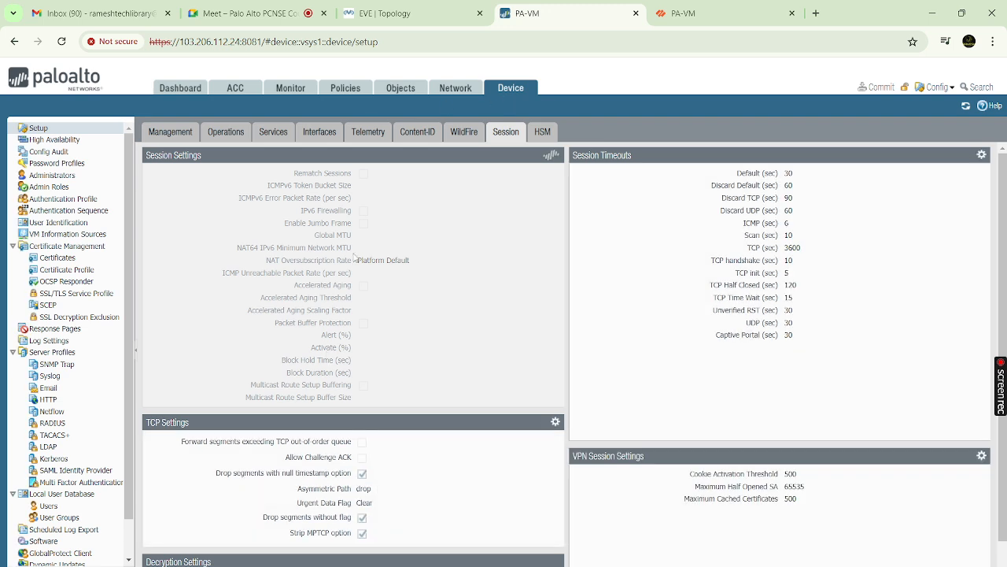
Move the VPC node lower in the EVE topology and return to the firewall interface
{"action": "mouse_move", "coordinate": [710, 566]}
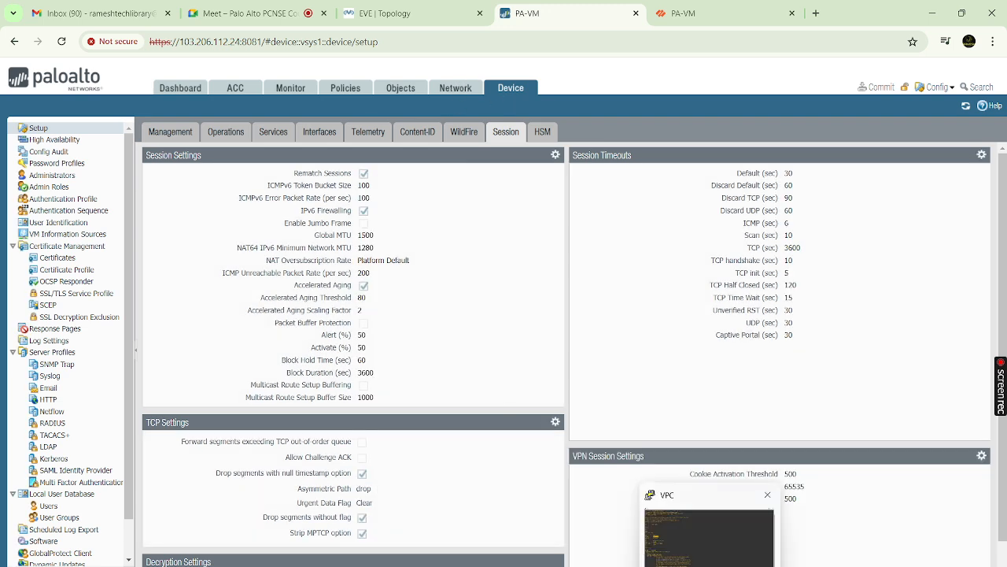
{"action": "left_click", "coordinate": [411, 13]}
{"action": "left_click_drag", "start_coordinate": [450, 375], "coordinate": [450, 430]}
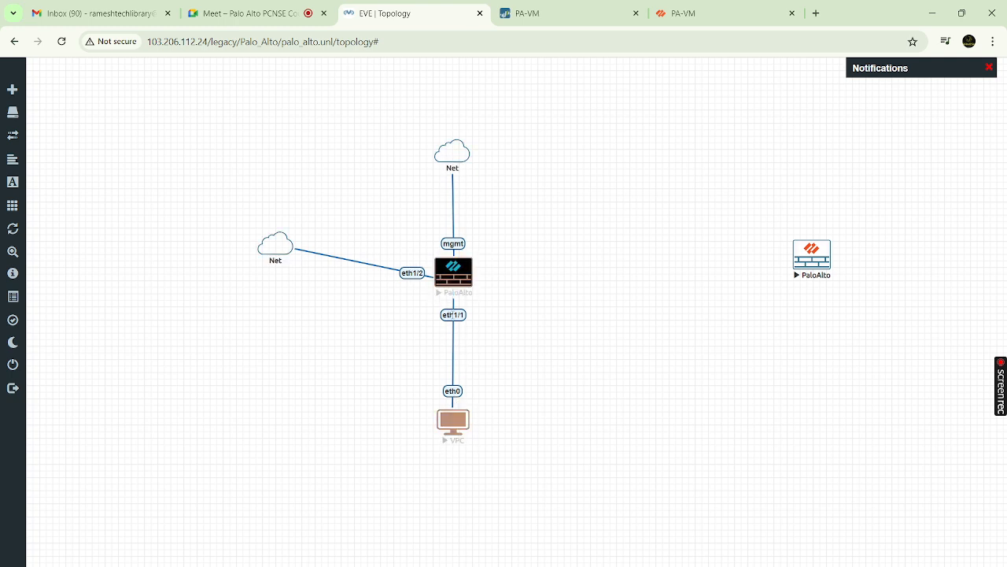
{"action": "left_click", "coordinate": [519, 13]}
Set ethernet1/1 to Layer3 on the default virtual router and choose New Zone
{"action": "left_click", "coordinate": [456, 88]}
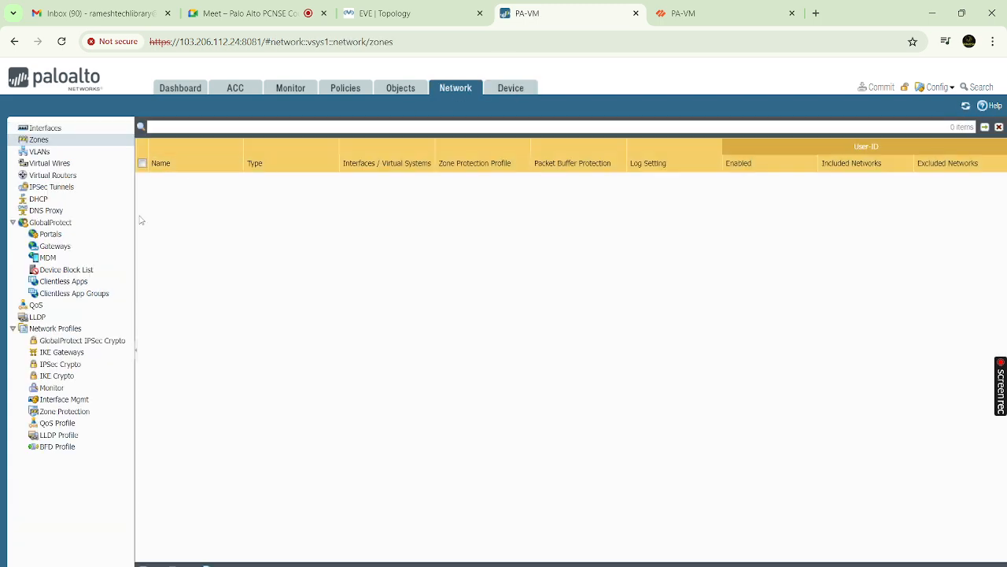
{"action": "left_click", "coordinate": [77, 129]}
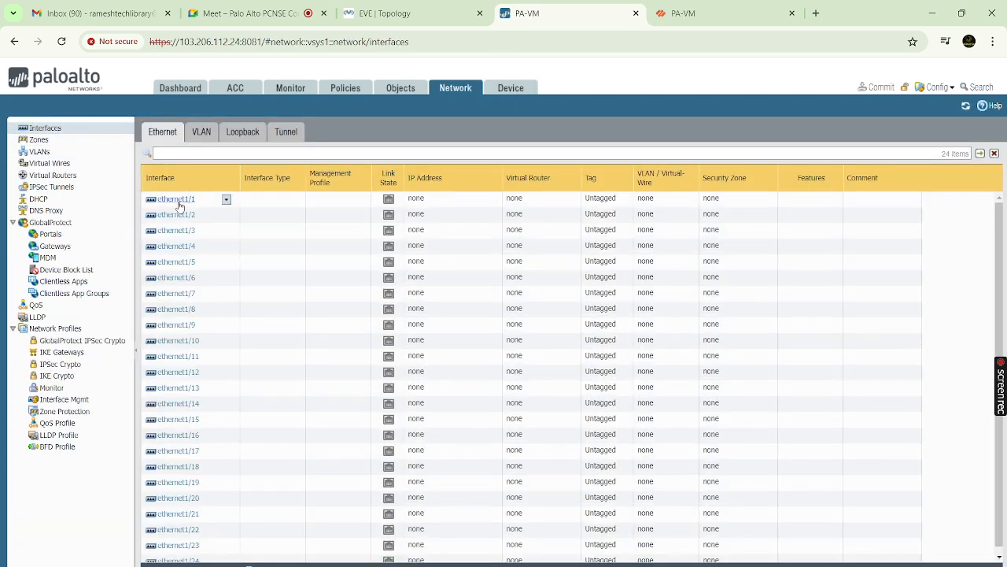
{"action": "left_click", "coordinate": [178, 202]}
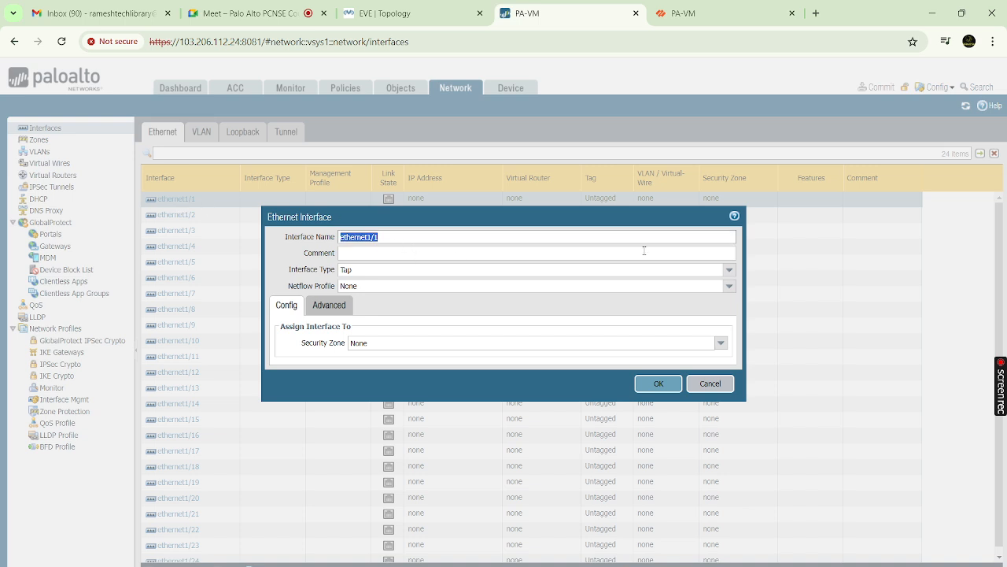
{"action": "left_click", "coordinate": [729, 270]}
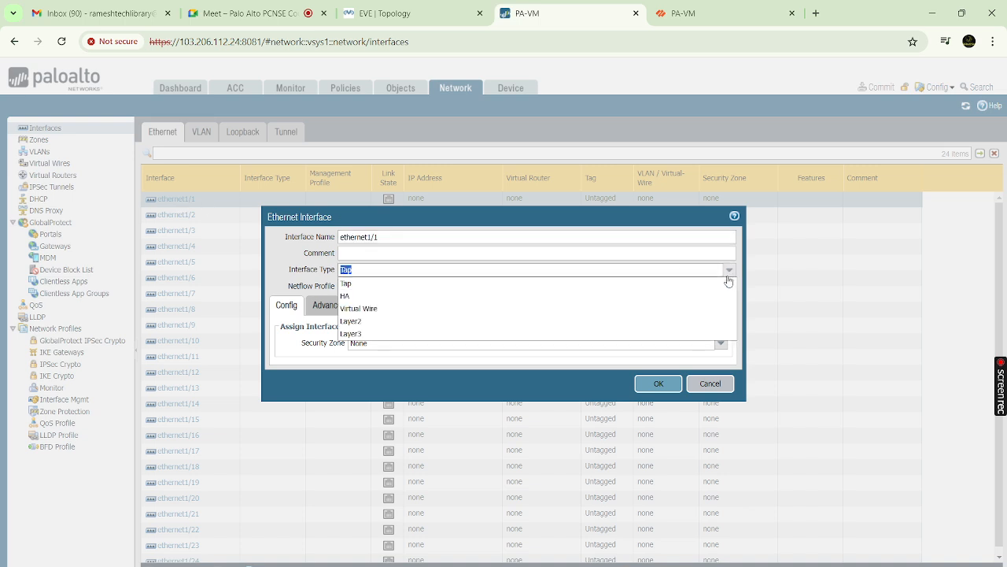
{"action": "left_click", "coordinate": [380, 334]}
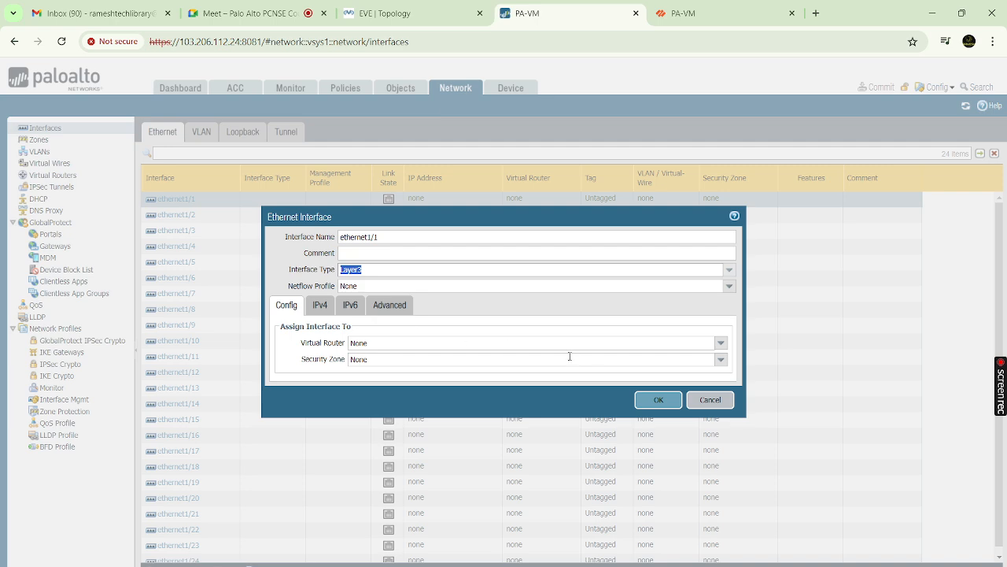
{"action": "left_click", "coordinate": [721, 343]}
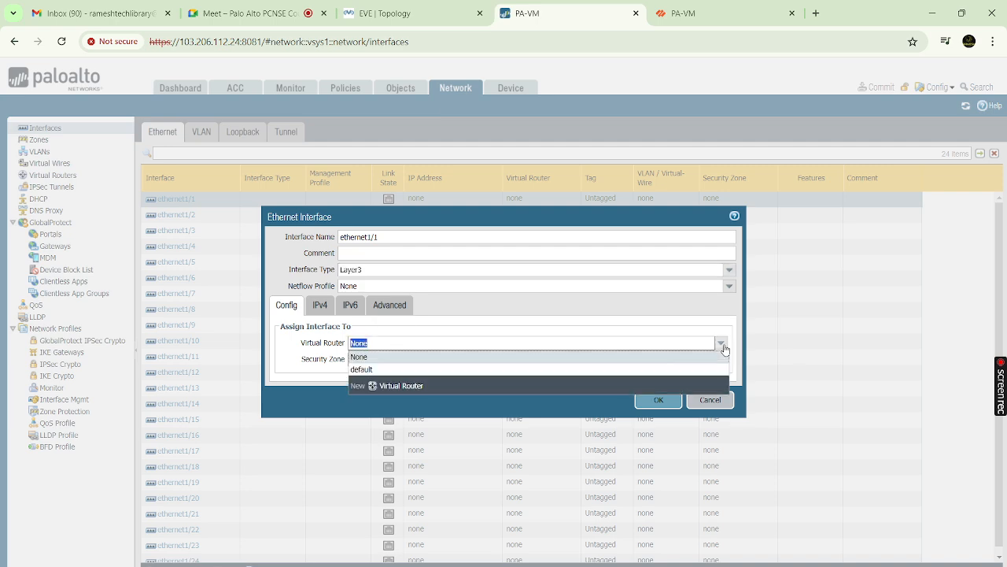
{"action": "left_click", "coordinate": [393, 370]}
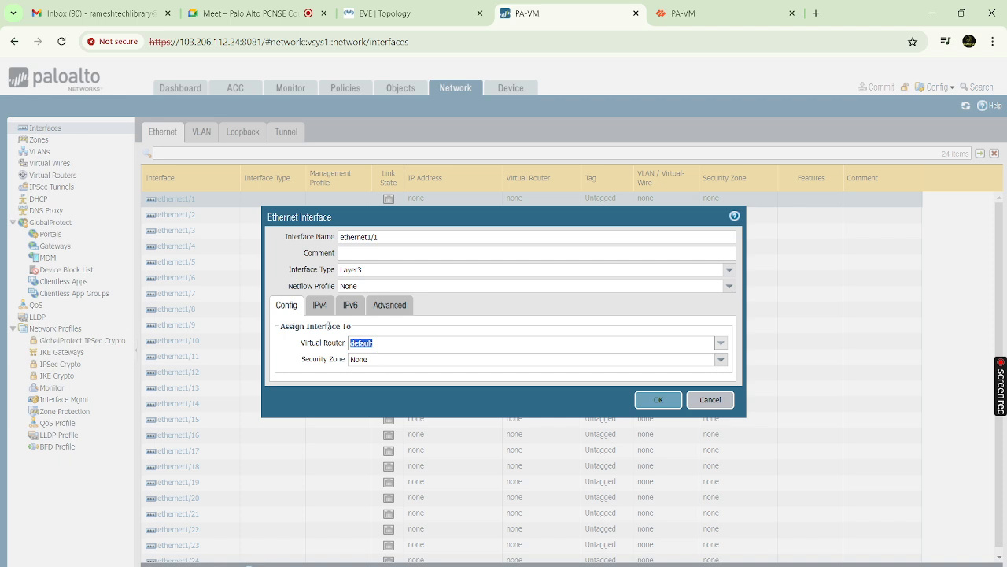
{"action": "left_click", "coordinate": [721, 359]}
{"action": "left_click", "coordinate": [387, 391]}
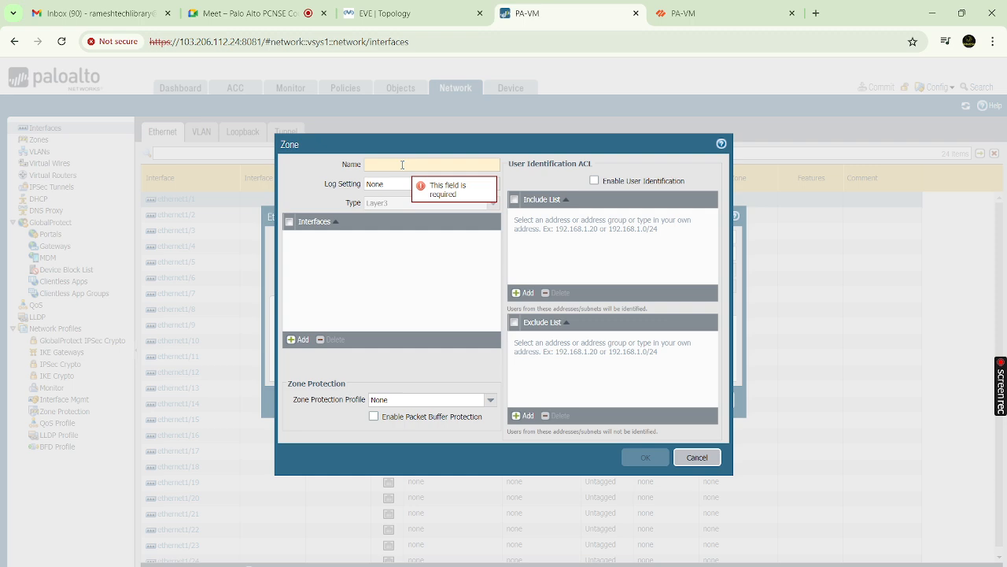
Name the new zone Trust, remove the blank interface row, and save it to ethernet1/1
{"action": "type", "text": "Trust"}
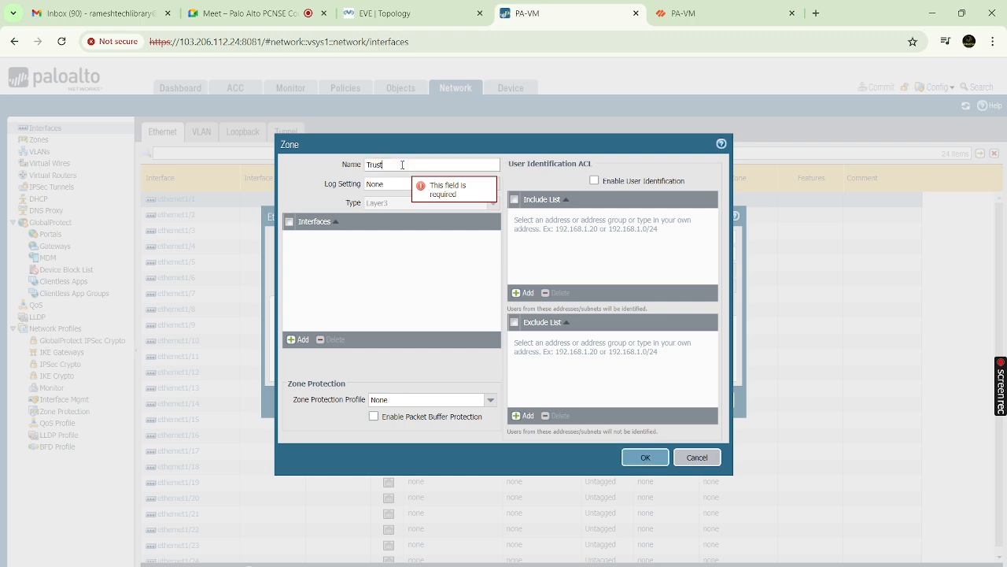
{"action": "key", "text": "BackSpace"}
{"action": "key", "text": "BackSpace"}
{"action": "key", "text": "BackSpace"}
{"action": "key", "text": "BackSpace"}
{"action": "key", "text": "BackSpace"}
{"action": "type", "text": "I"}
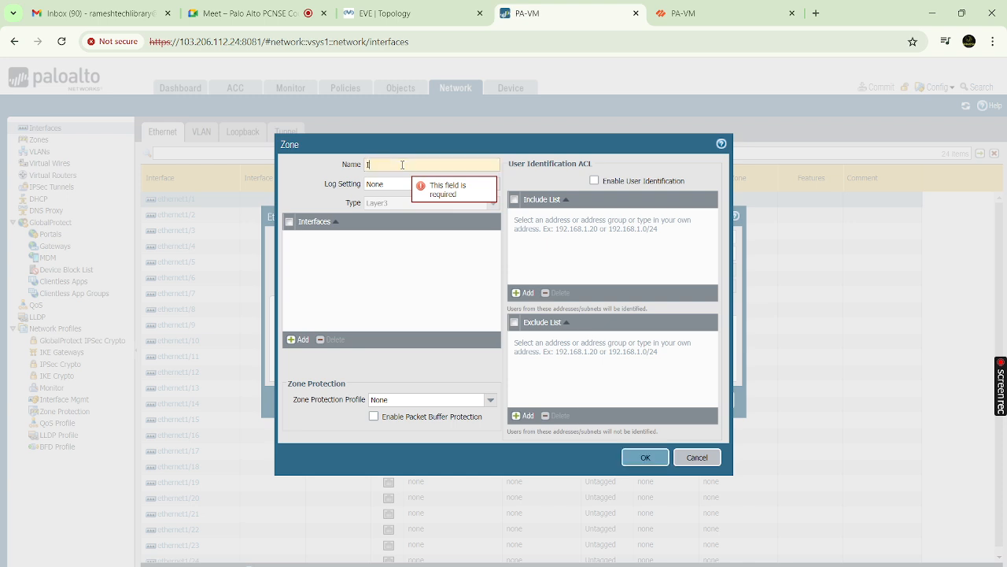
{"action": "type", "text": "nside"}
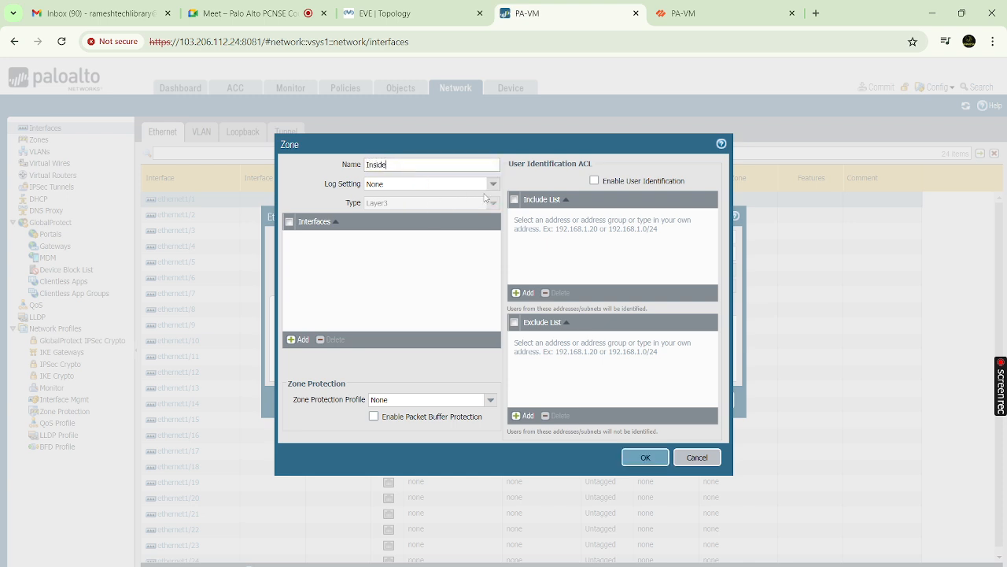
{"action": "key", "text": "BackSpace"}
{"action": "key", "text": "BackSpace"}
{"action": "key", "text": "BackSpace"}
{"action": "key", "text": "BackSpace"}
{"action": "key", "text": "BackSpace"}
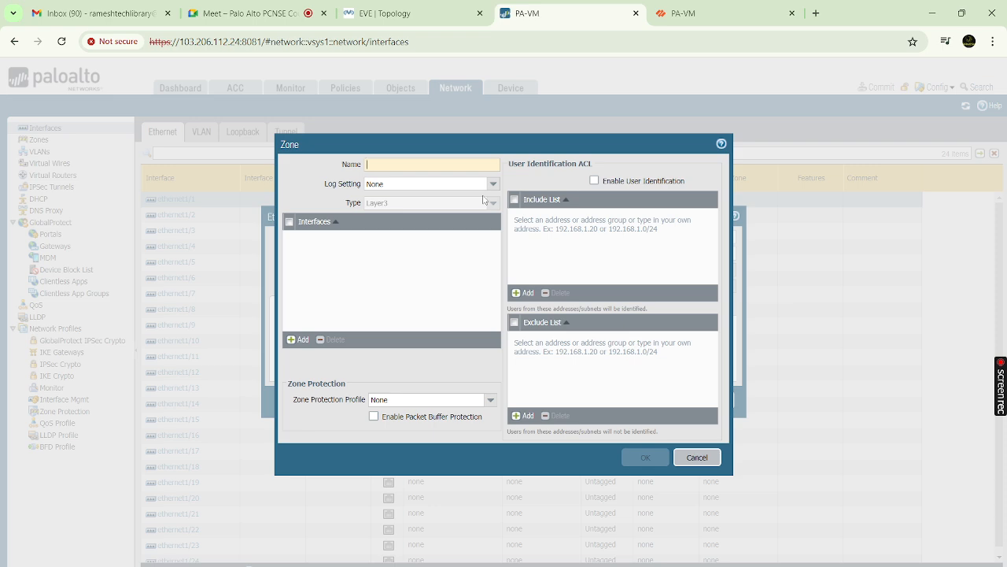
{"action": "type", "text": "Trusy"}
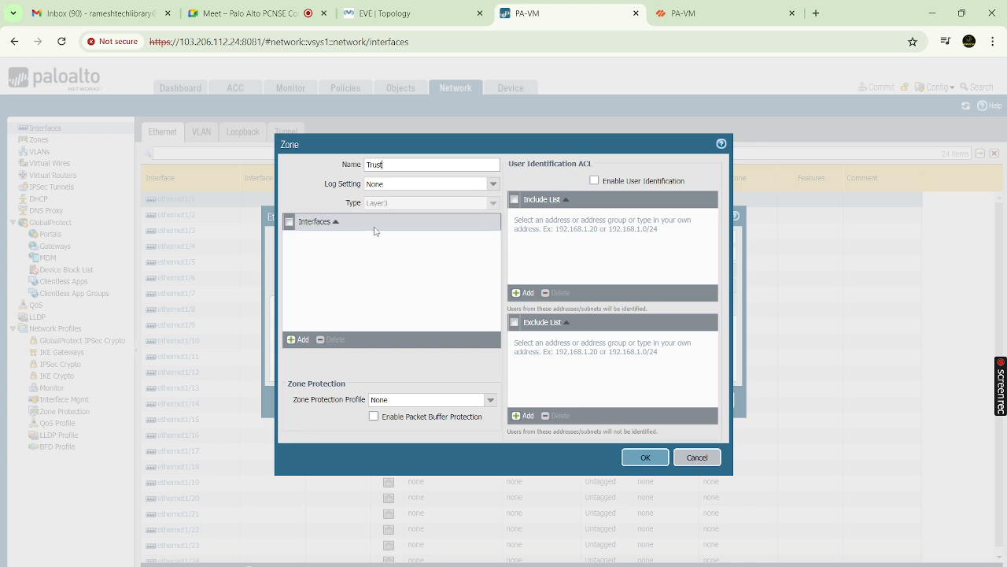
{"action": "left_click", "coordinate": [307, 342]}
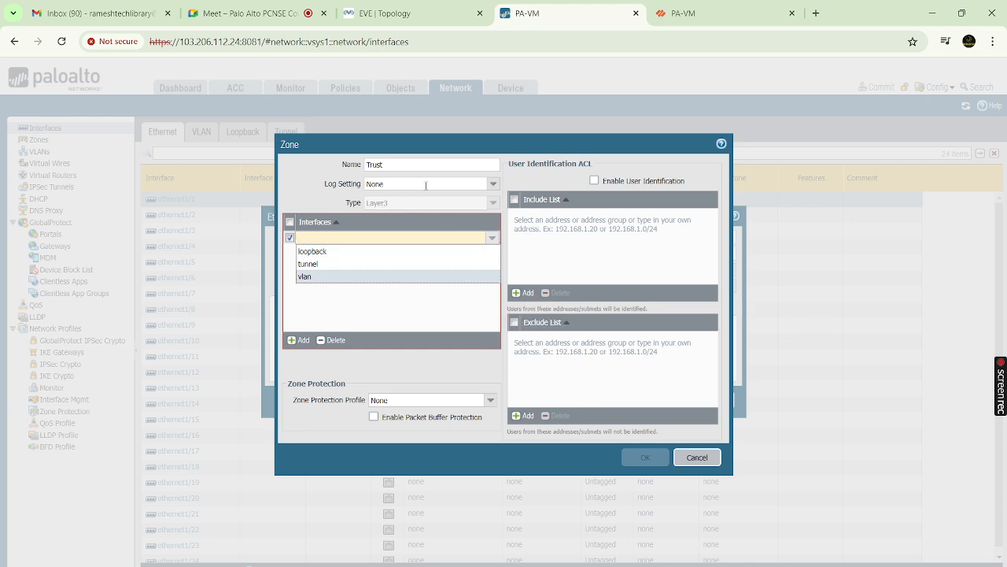
{"action": "left_click", "coordinate": [398, 318]}
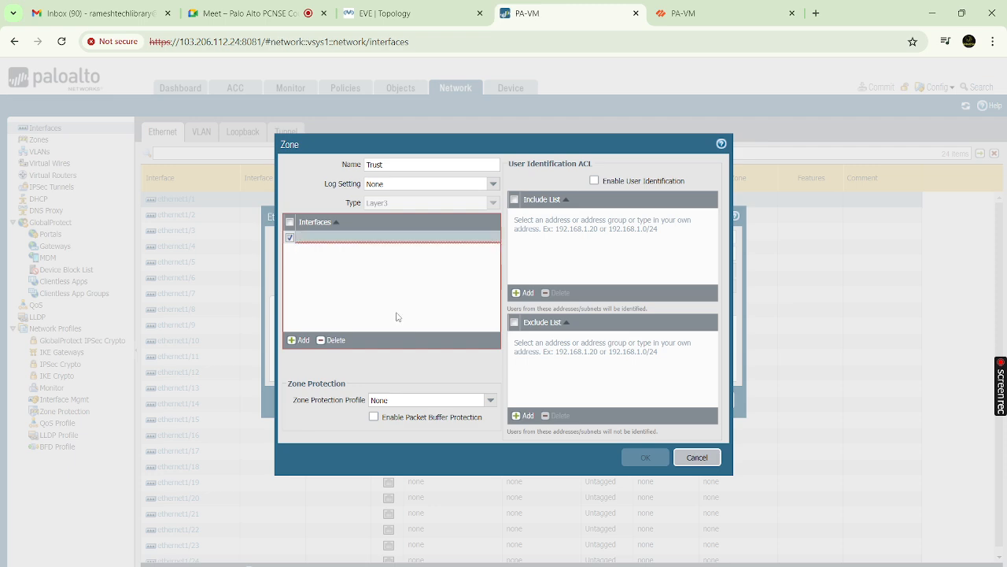
{"action": "left_click", "coordinate": [291, 238]}
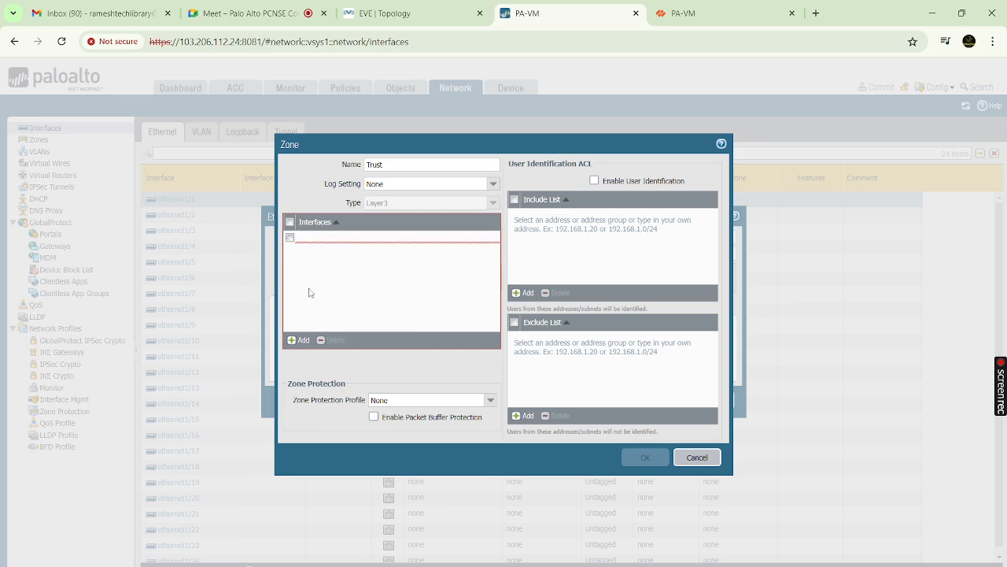
{"action": "left_click", "coordinate": [291, 237]}
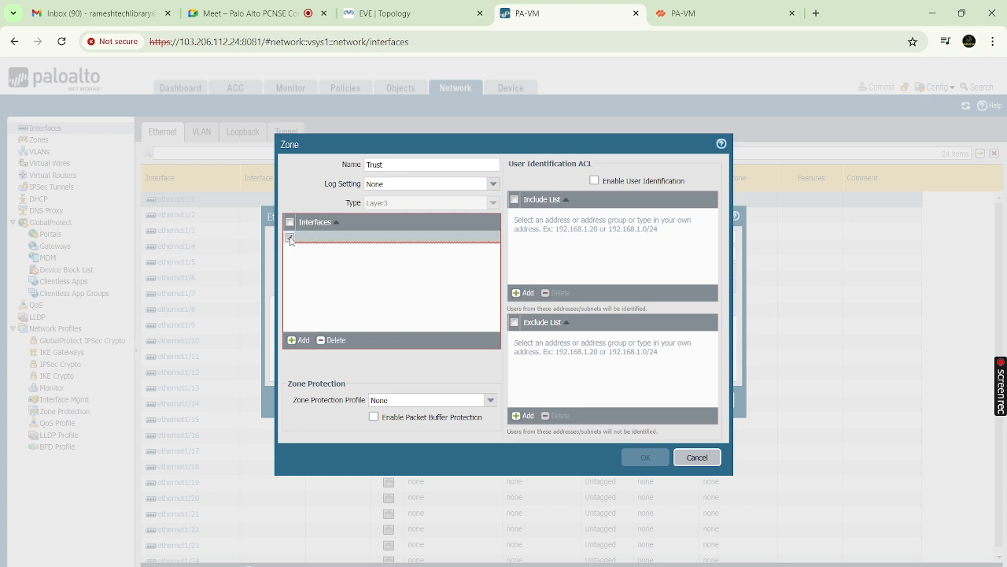
{"action": "left_click", "coordinate": [331, 341]}
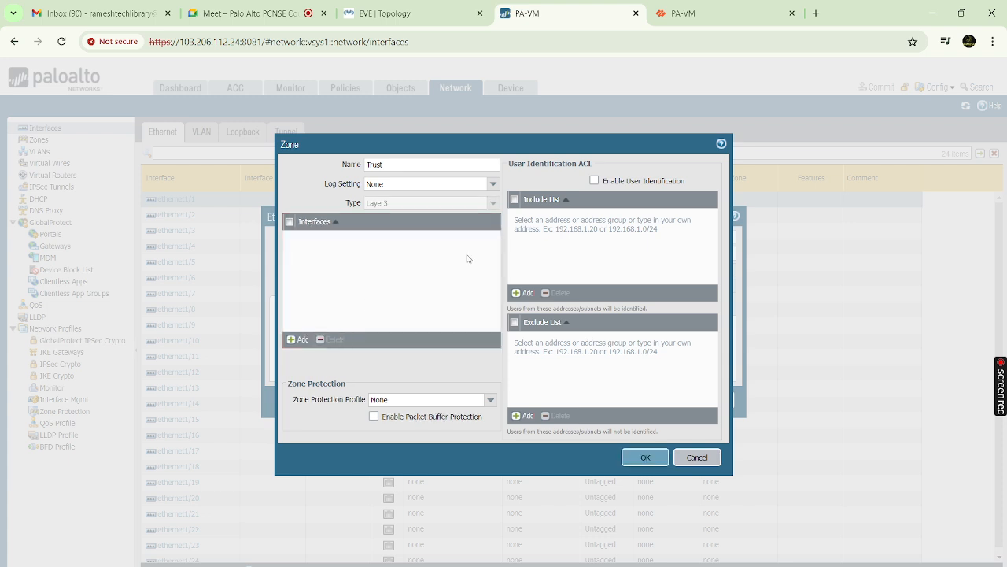
{"action": "left_click", "coordinate": [646, 457]}
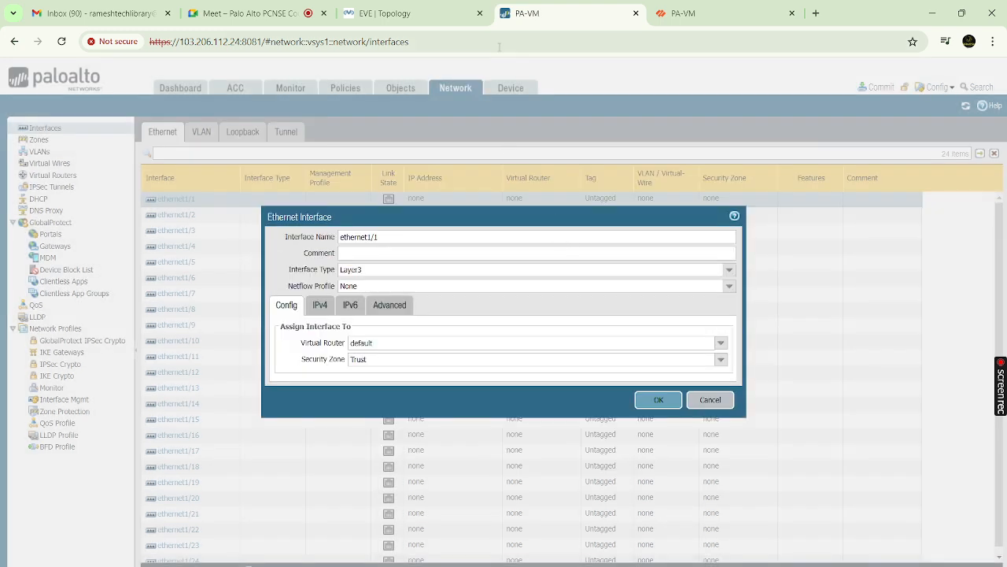
{"action": "left_click", "coordinate": [386, 13]}
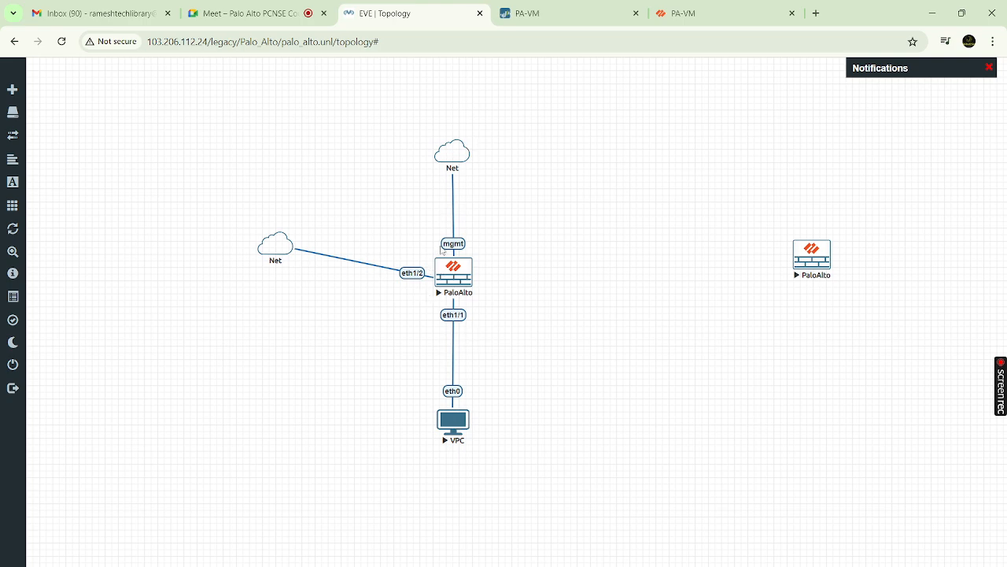
{"action": "mouse_move", "coordinate": [463, 166]}
{"action": "mouse_move", "coordinate": [557, 17]}
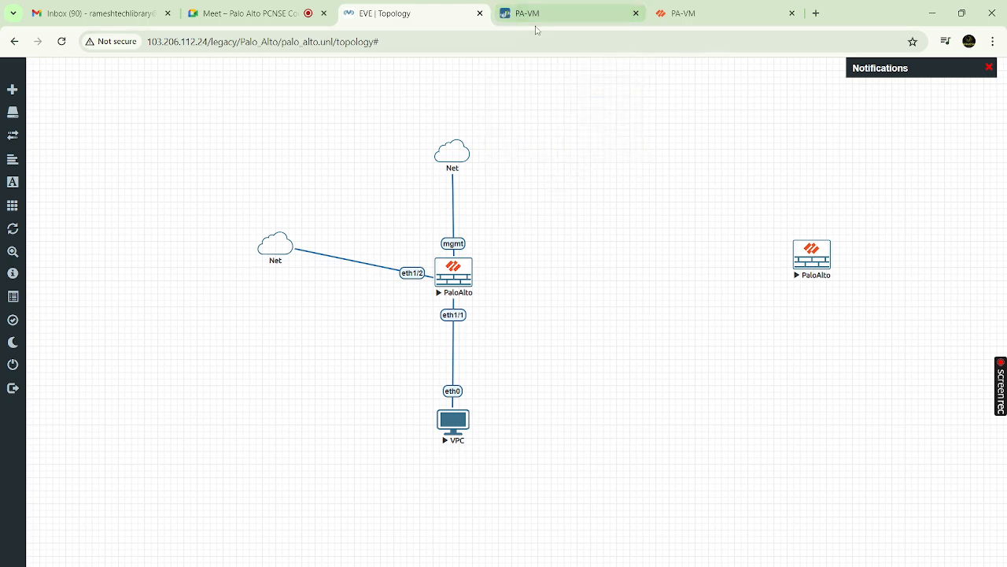
{"action": "left_click", "coordinate": [540, 16]}
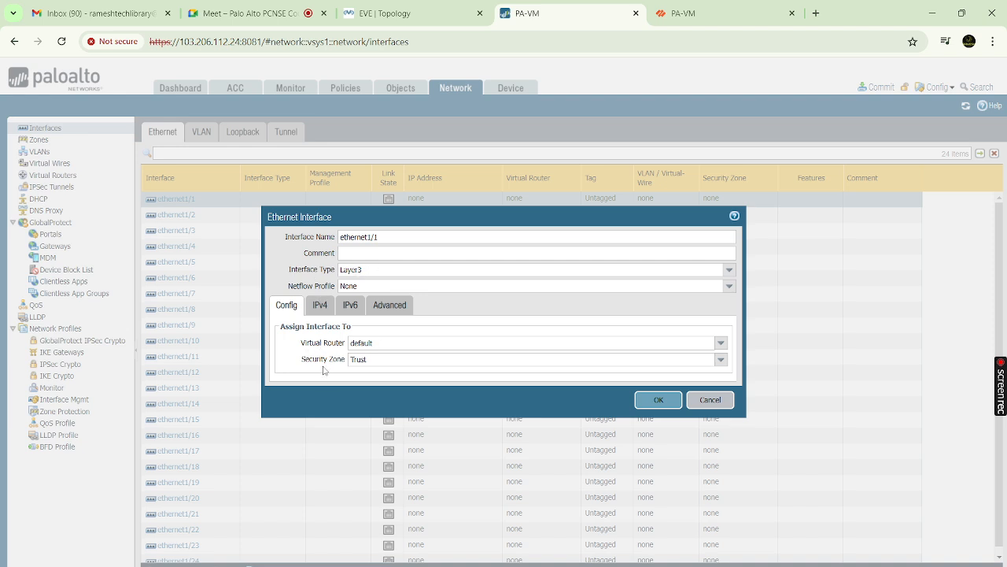
Add static IPv4 address 10.10.10.1/24 to ethernet1/1, then view the IPv6 and Advanced settings
{"action": "left_click", "coordinate": [317, 306]}
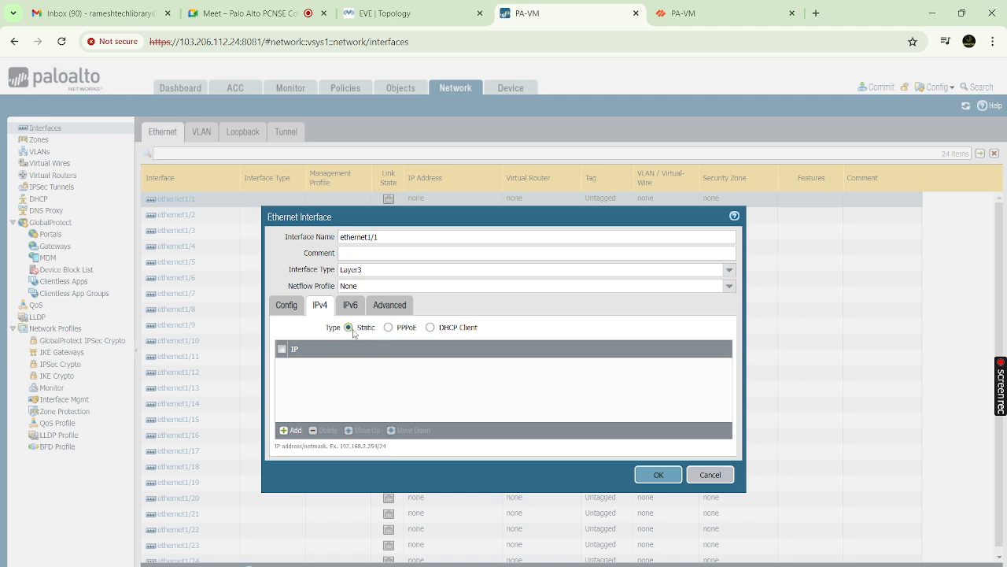
{"action": "left_click", "coordinate": [286, 431]}
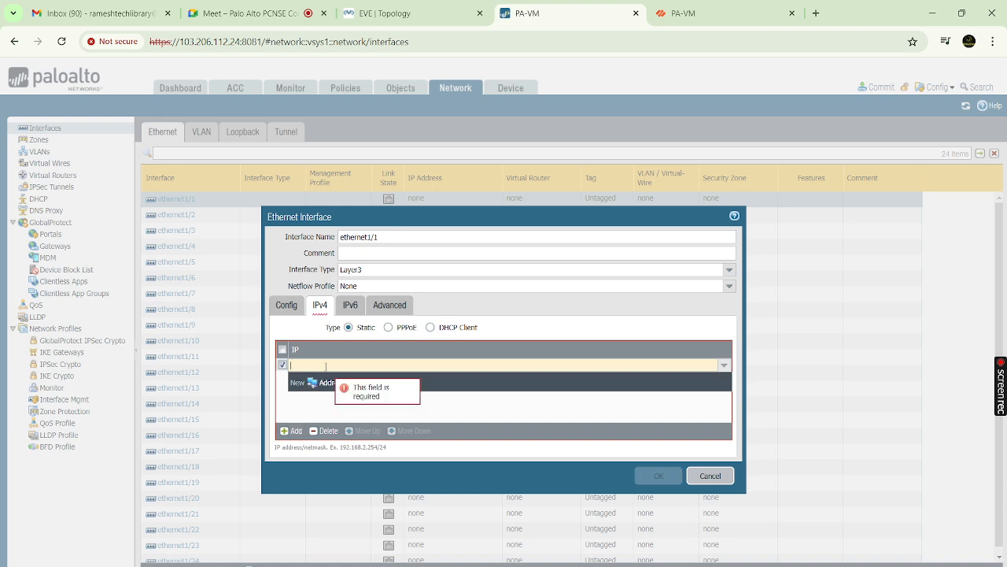
{"action": "type", "text": "10.10.10.1"}
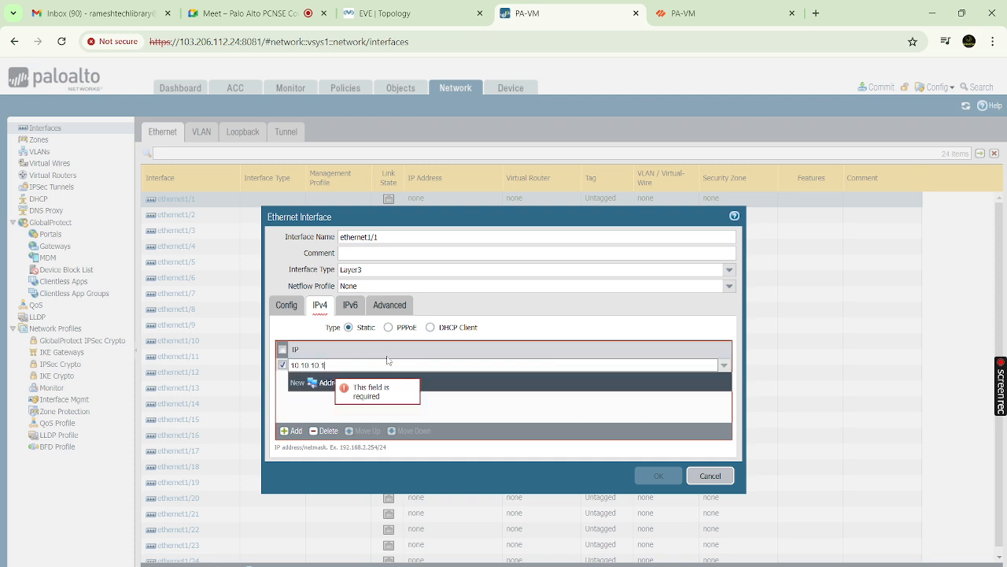
{"action": "type", "text": "/24"}
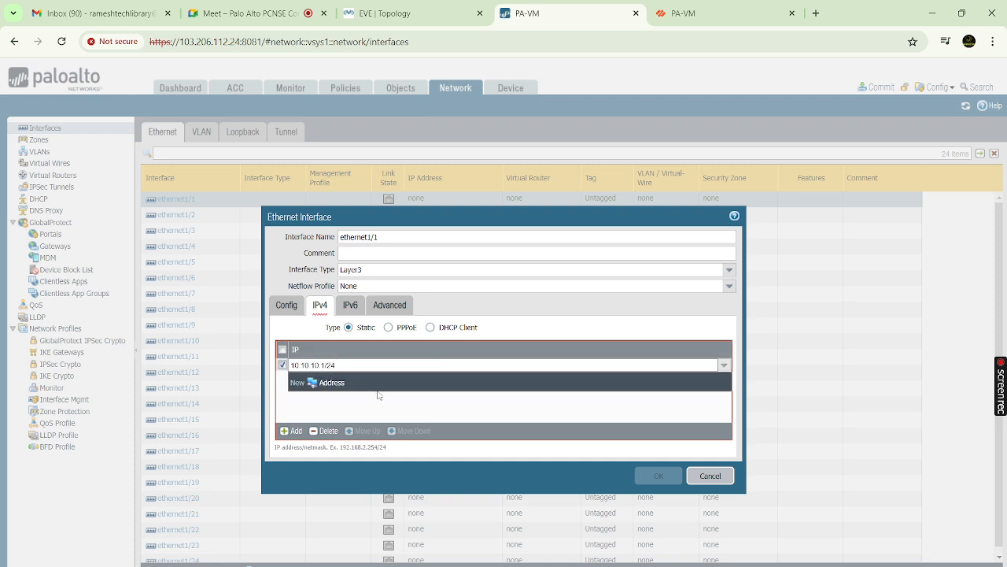
{"action": "left_click", "coordinate": [381, 403]}
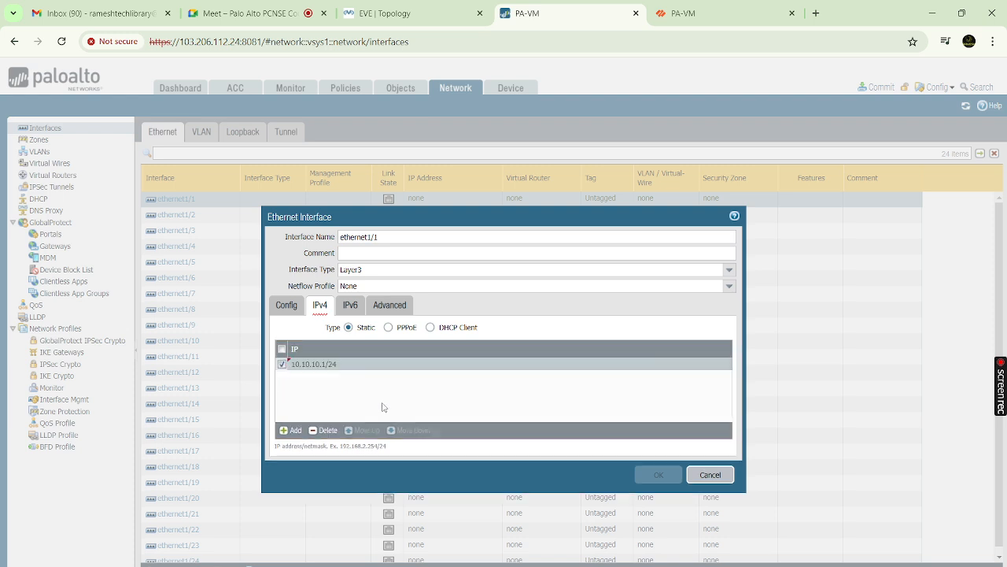
{"action": "left_click", "coordinate": [356, 310]}
{"action": "left_click", "coordinate": [385, 309]}
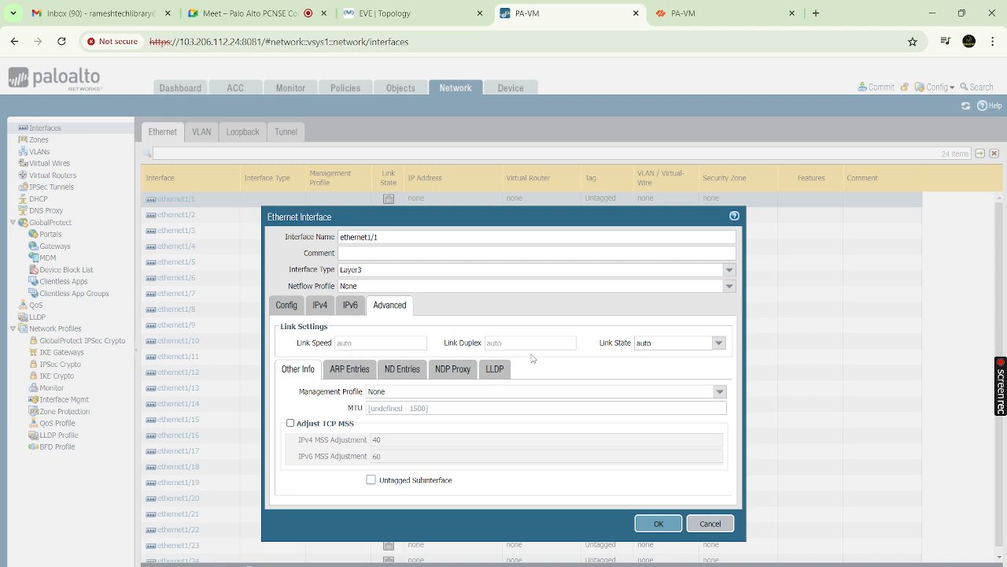
Leave ethernet1/1's link state at auto and list the available management profiles
{"action": "left_click", "coordinate": [718, 342]}
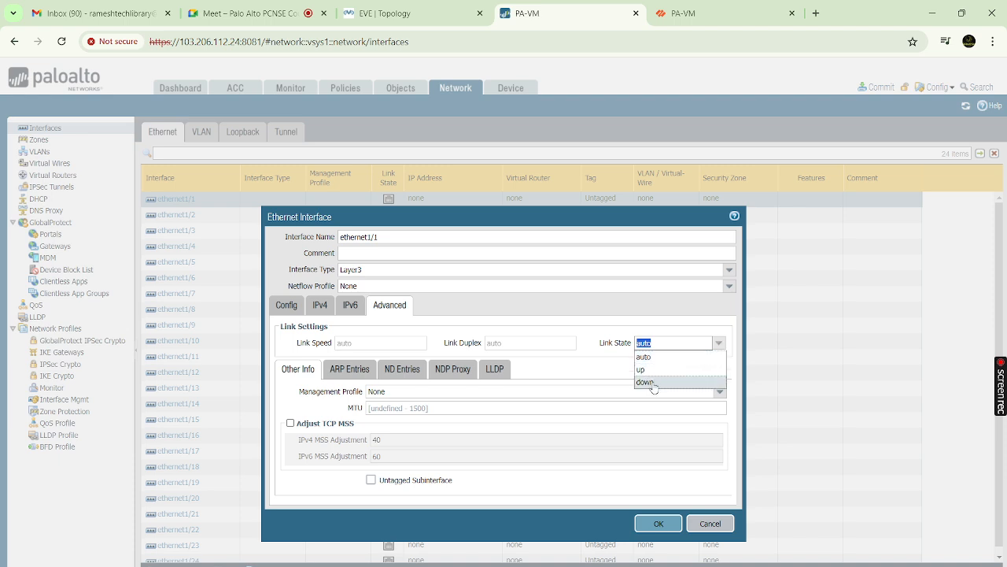
{"action": "left_click", "coordinate": [644, 357]}
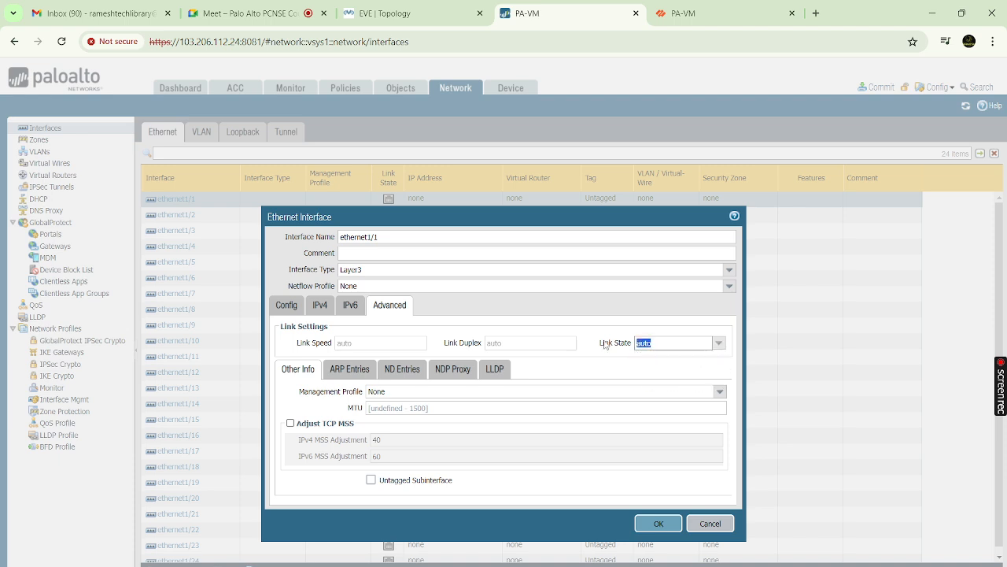
{"action": "left_click", "coordinate": [719, 392]}
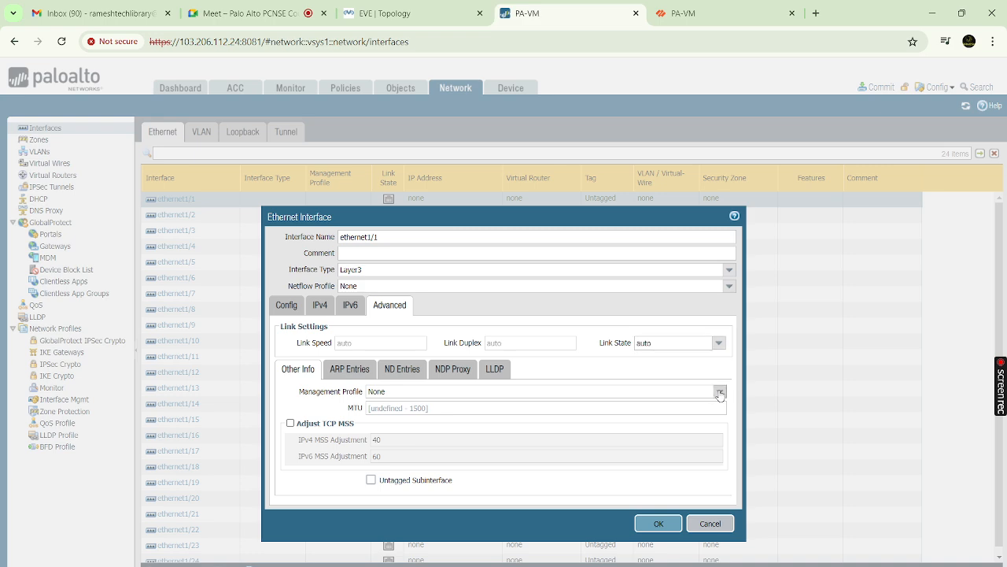
{"action": "left_click", "coordinate": [720, 344]}
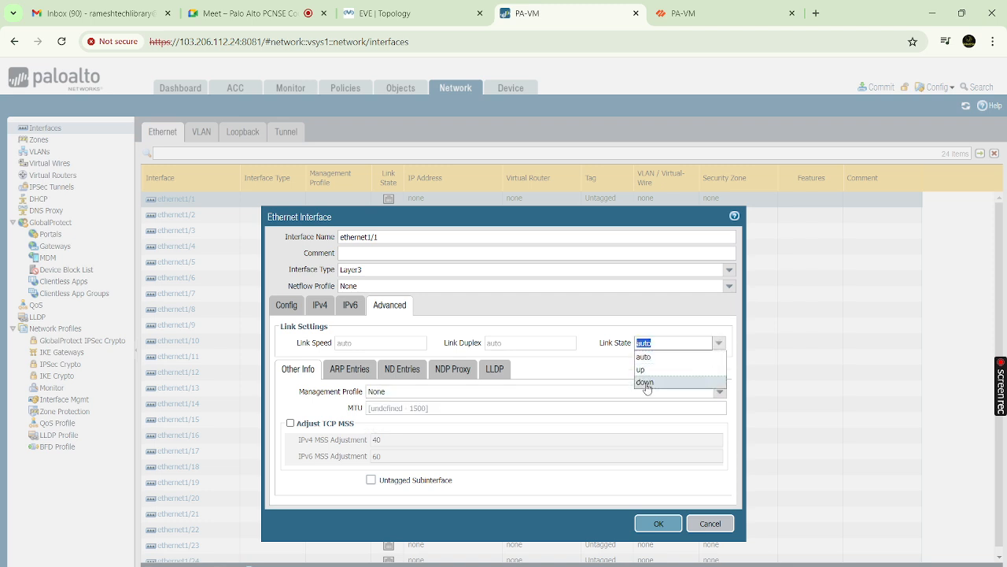
{"action": "left_click", "coordinate": [612, 372]}
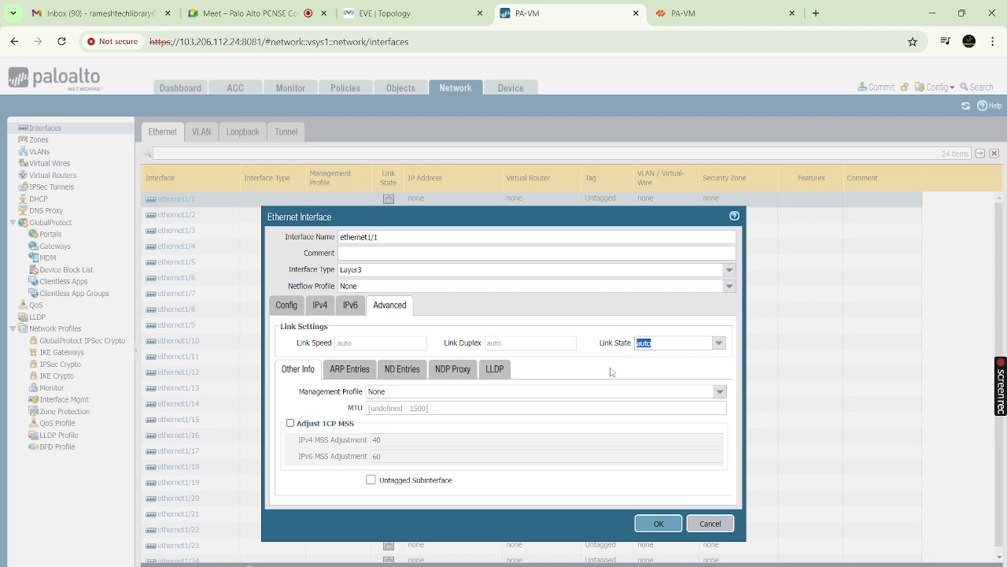
{"action": "left_click", "coordinate": [719, 391]}
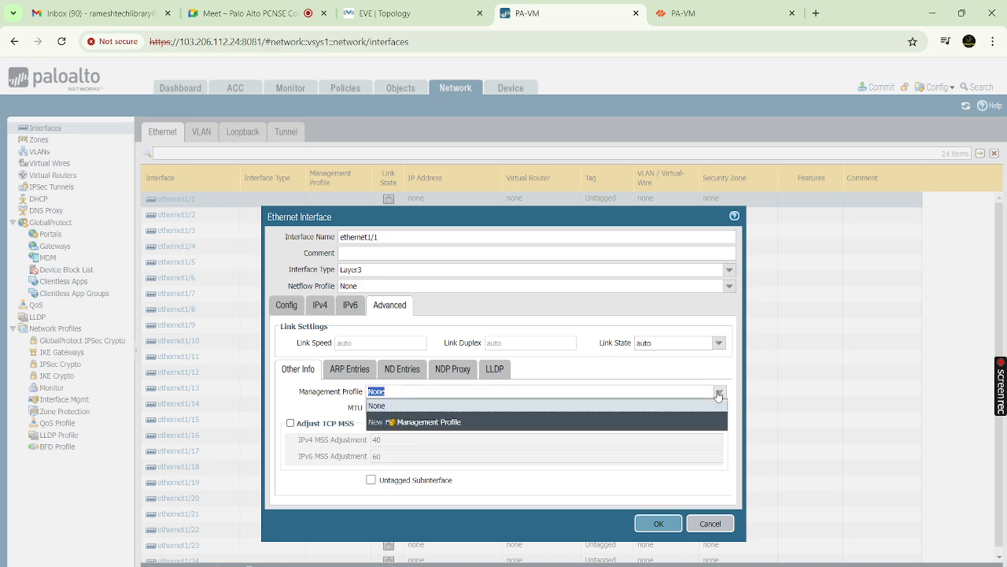
Start a new interface management profile and give it a custom name
{"action": "left_click", "coordinate": [406, 426]}
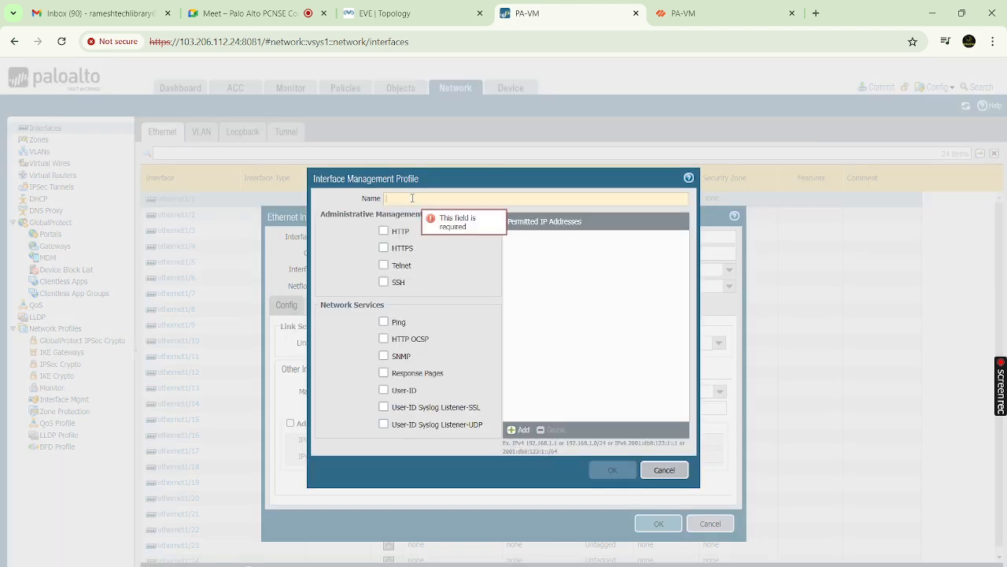
{"action": "type", "text": "Int"}
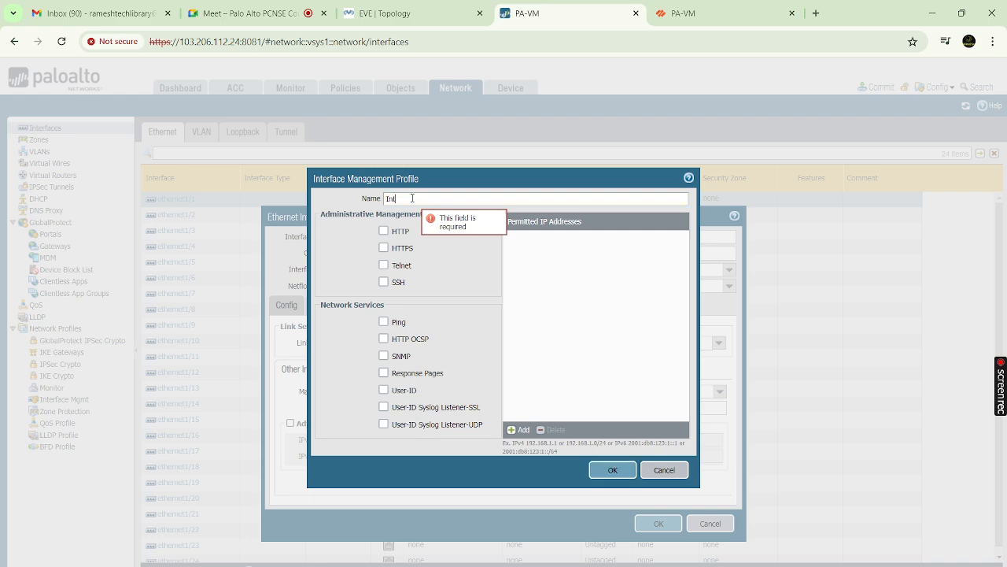
{"action": "type", "text": "erface M"}
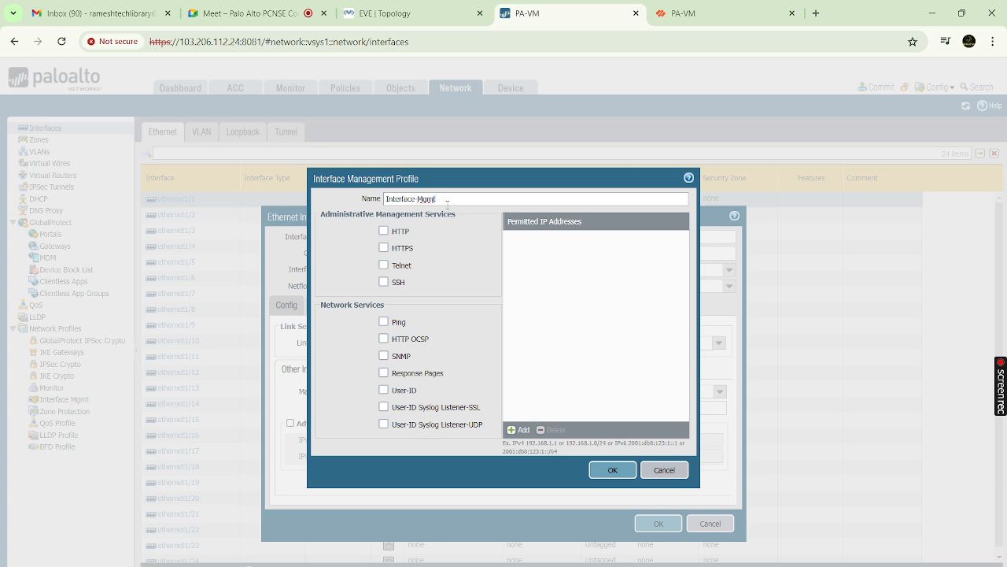
{"action": "key", "text": "ctrl+a"}
{"action": "key", "text": "BackSpace"}
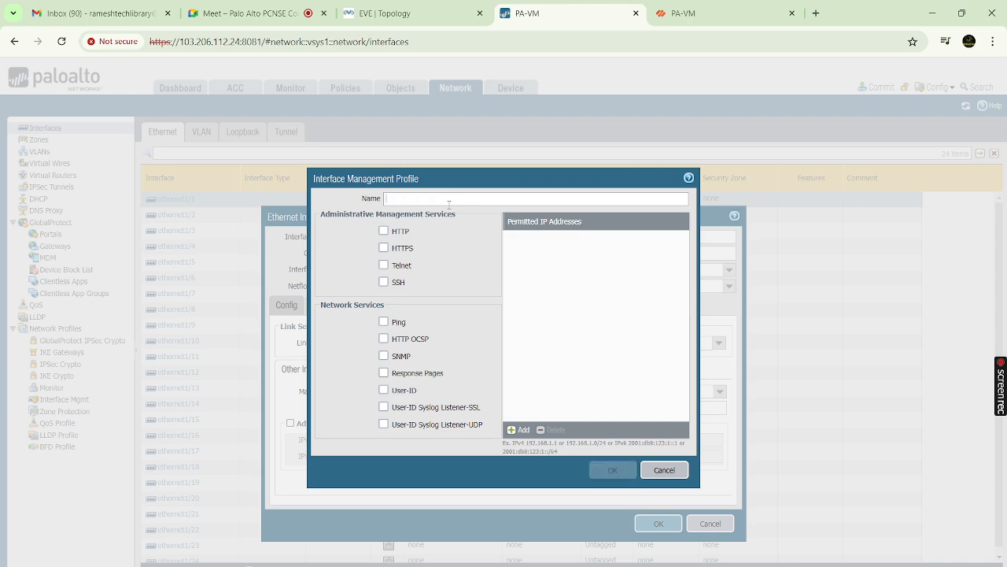
{"action": "type", "text": "Karthik"}
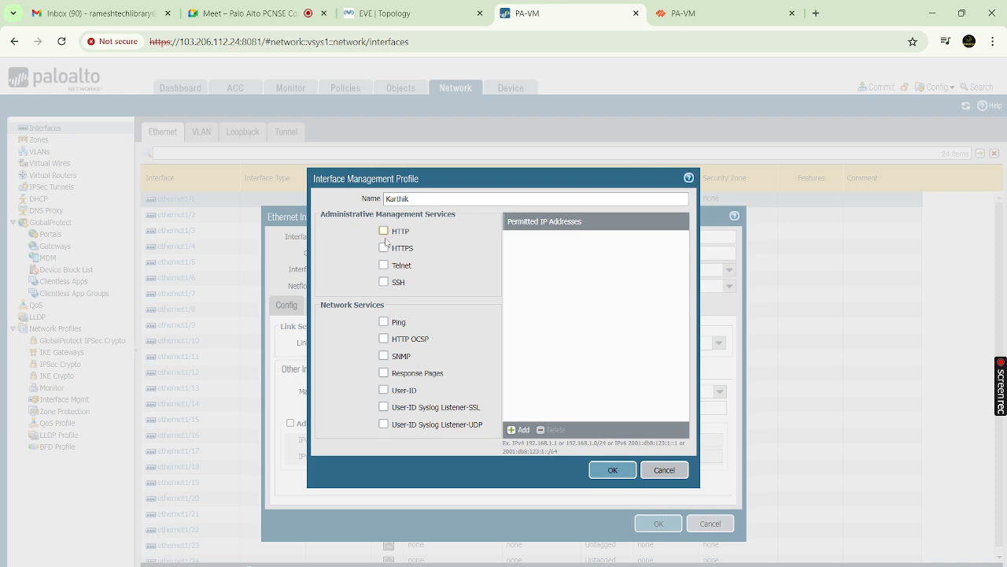
Allow Ping, HTTPS and SSH on the new profile and save it to ethernet1/1
{"action": "left_click", "coordinate": [384, 322]}
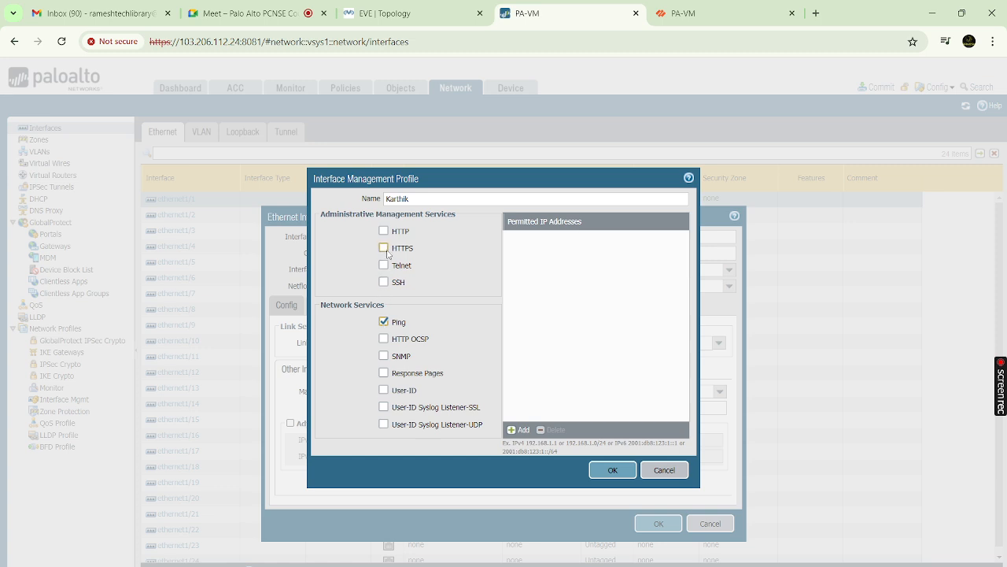
{"action": "left_click", "coordinate": [384, 248]}
{"action": "left_click", "coordinate": [384, 283]}
{"action": "left_click", "coordinate": [608, 473]}
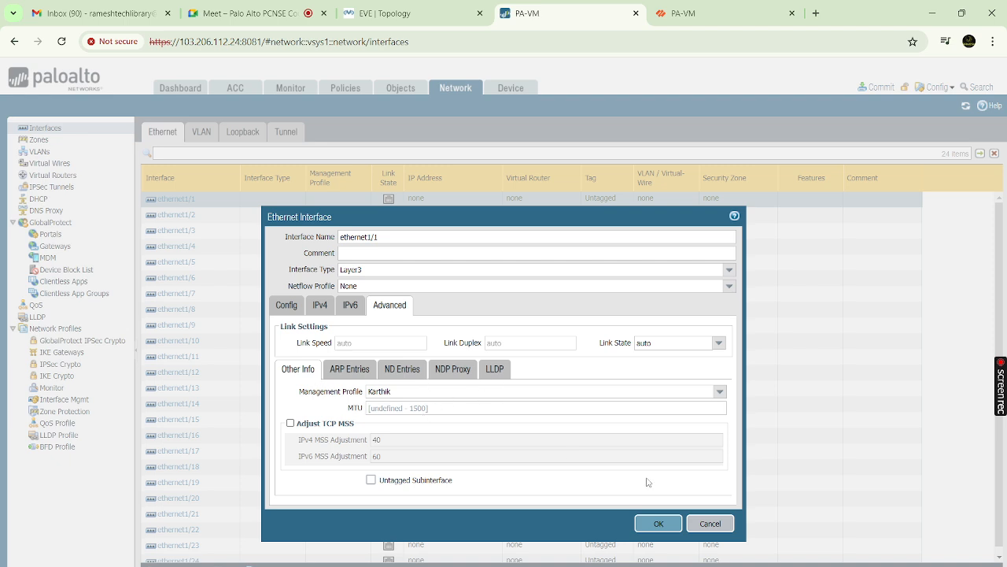
Save ethernet1/1 as Layer3, 10.10.10.1/24, zone Trust, then resize the VPC console window
{"action": "left_click", "coordinate": [659, 524]}
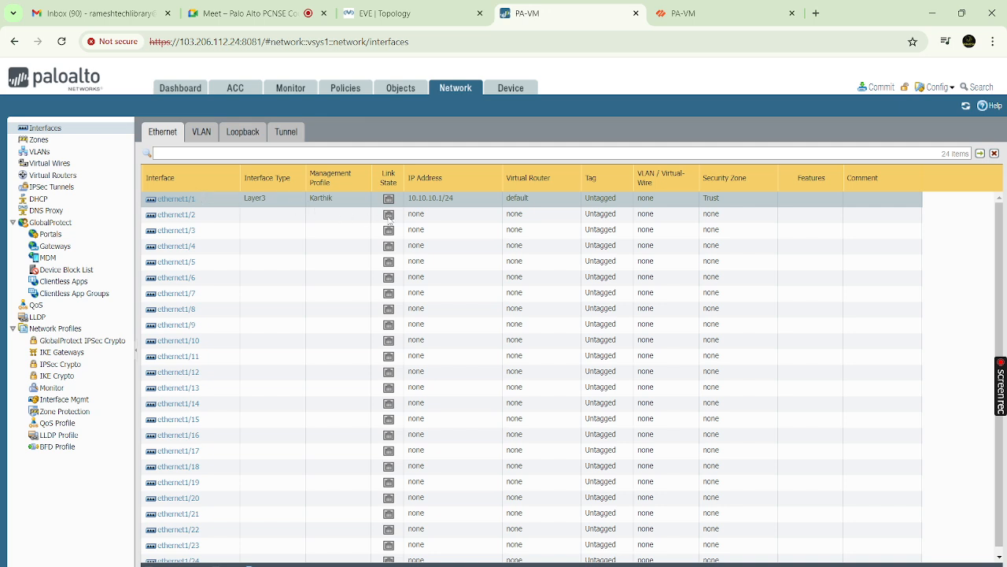
{"action": "key", "text": "alt+Tab"}
{"action": "left_click", "coordinate": [379, 486]}
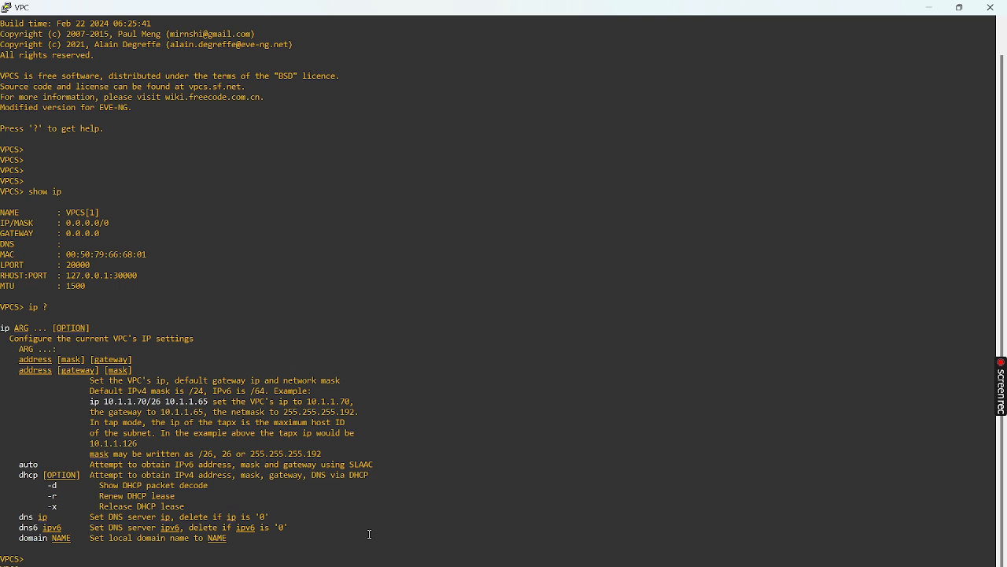
{"action": "left_click", "coordinate": [957, 8]}
{"action": "left_click", "coordinate": [937, 11]}
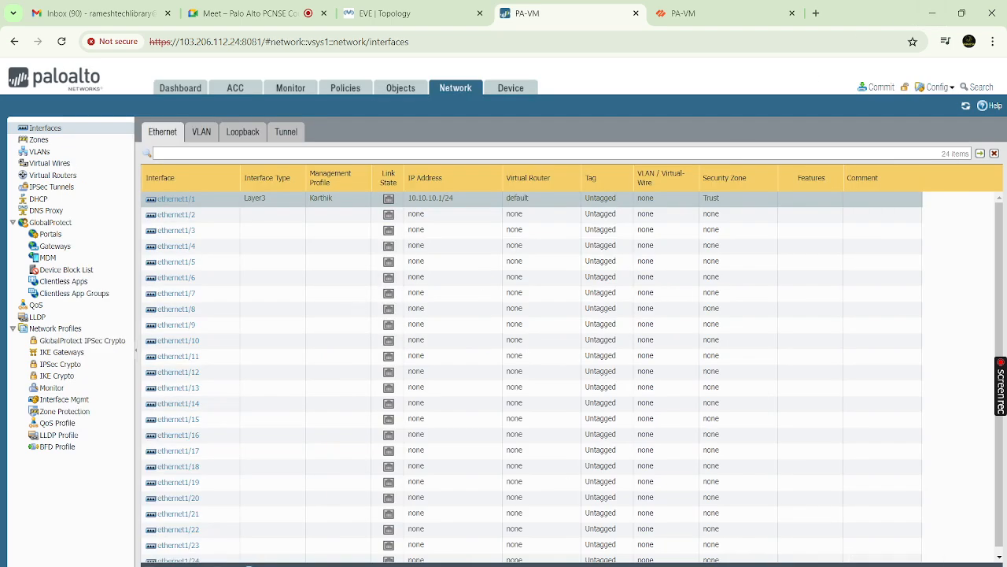
Minimize the VPC console and move from the EVE topology to the Google Meet tab
{"action": "left_click", "coordinate": [709, 564]}
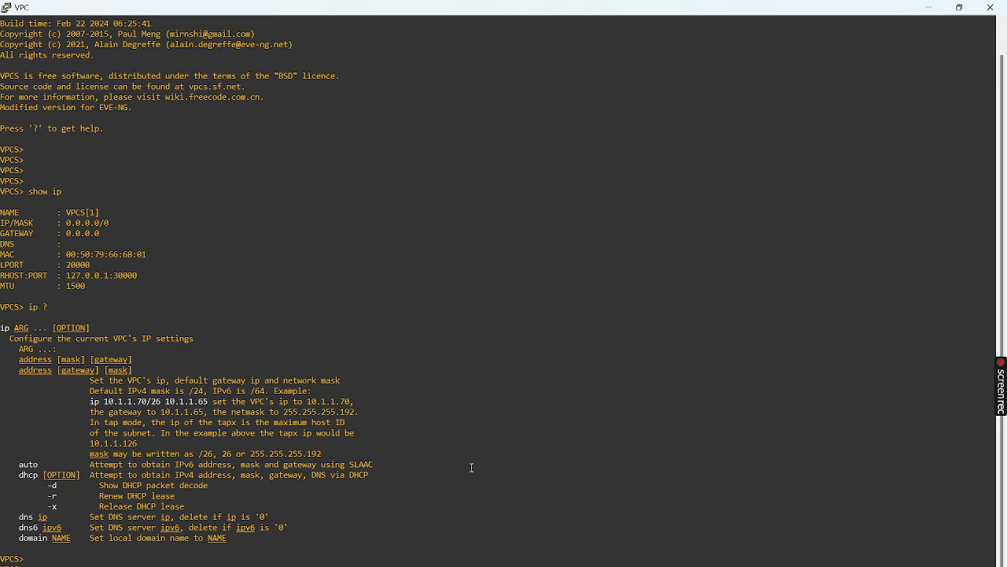
{"action": "left_click", "coordinate": [930, 8]}
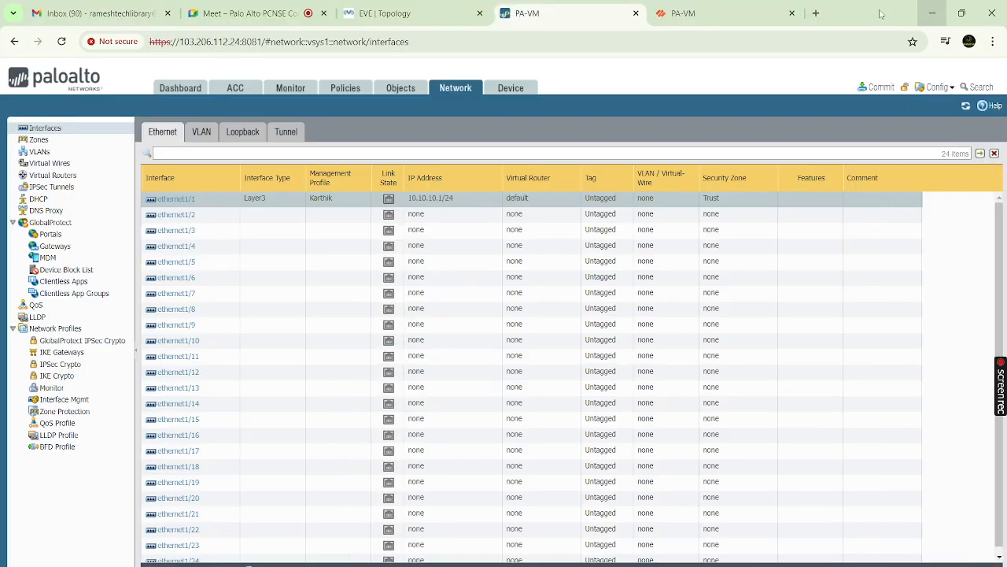
{"action": "left_click", "coordinate": [376, 14]}
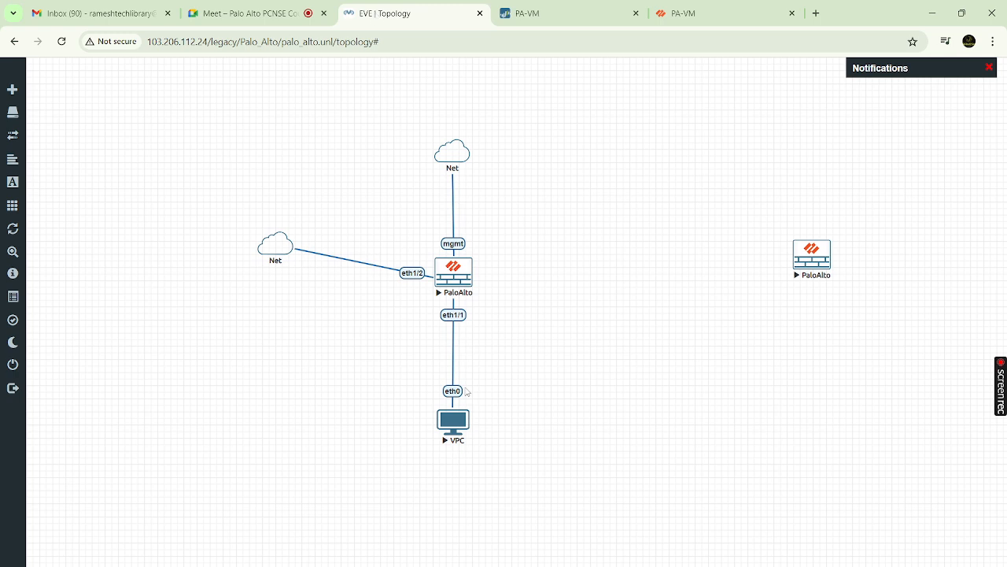
{"action": "mouse_move", "coordinate": [566, 565]}
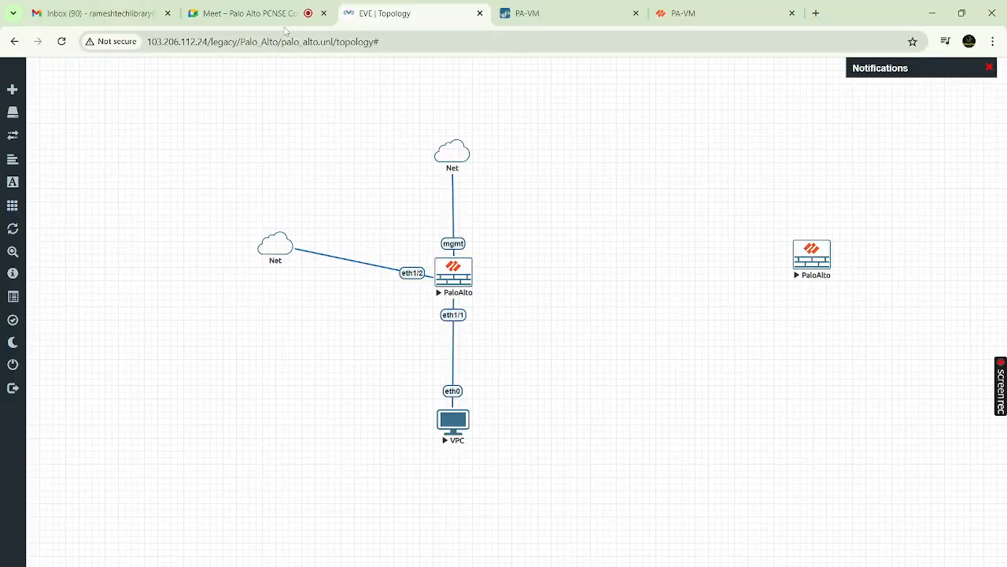
{"action": "left_click", "coordinate": [272, 17]}
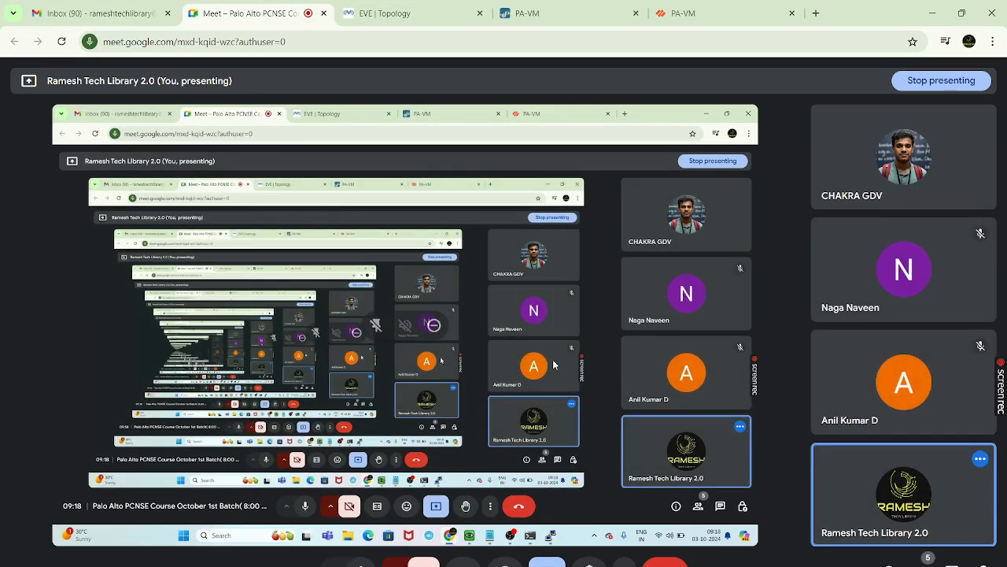
Dismiss the PuTTY connection-abort error, close the dead VPC session, and return to the EVE topology
{"action": "left_click", "coordinate": [709, 566]}
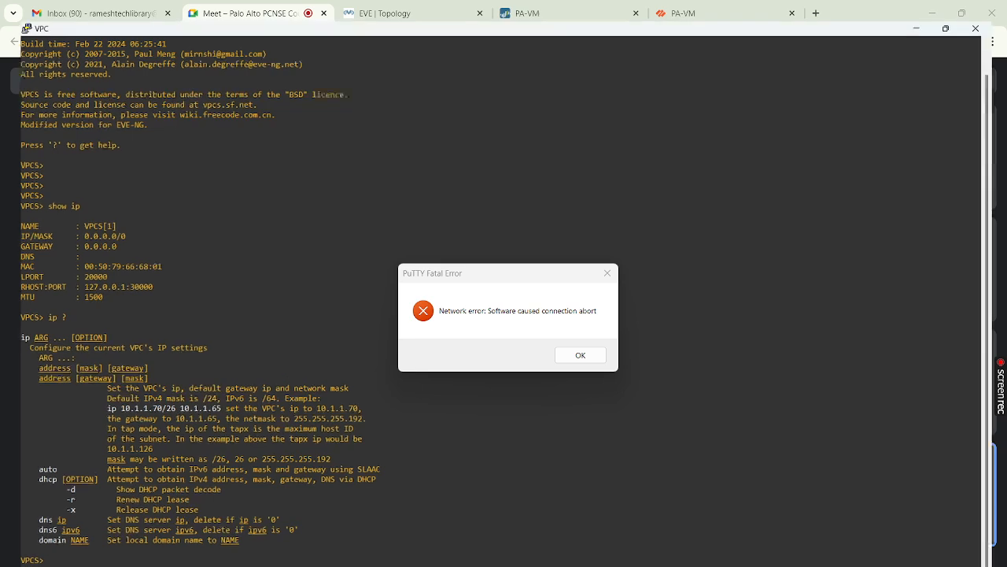
{"action": "left_click", "coordinate": [566, 356]}
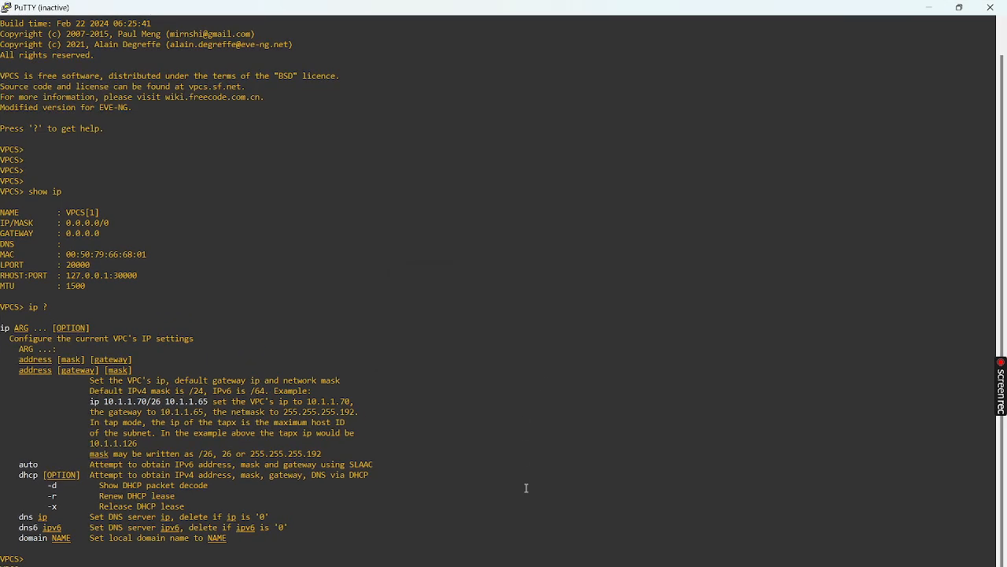
{"action": "left_click", "coordinate": [994, 8]}
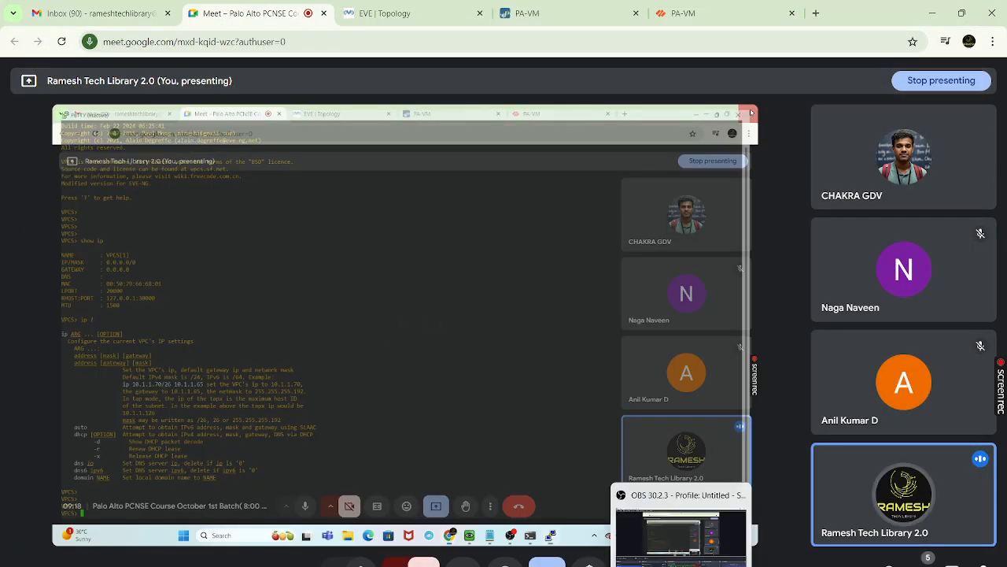
{"action": "mouse_move", "coordinate": [622, 566]}
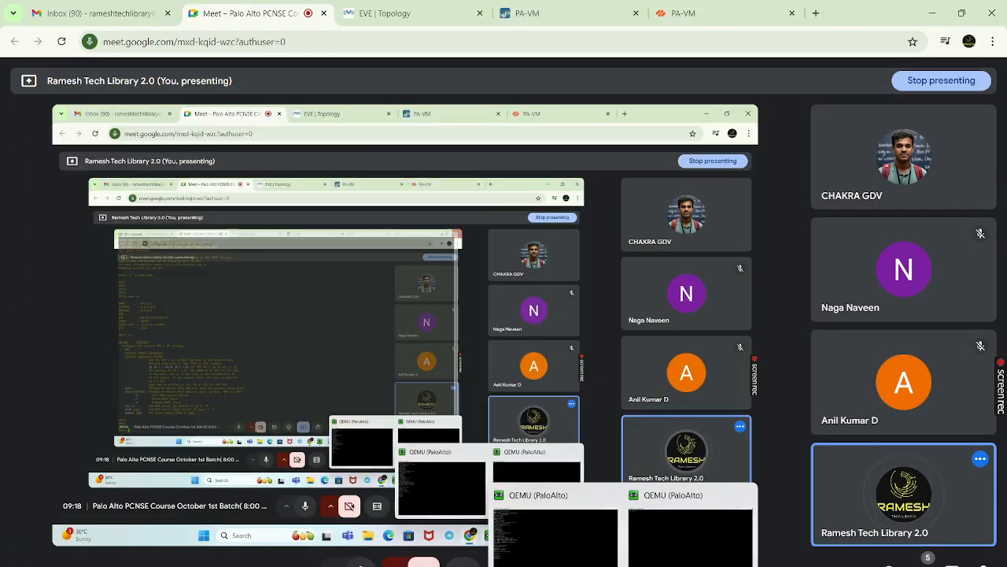
{"action": "left_click", "coordinate": [377, 13]}
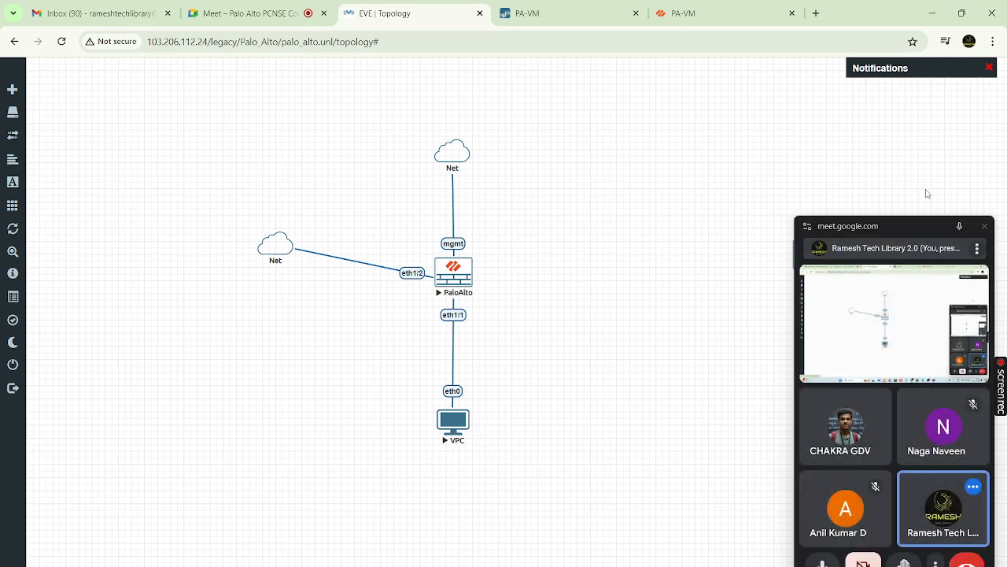
Launch a fresh maximized PuTTY console to the VPC node from the topology
{"action": "left_click", "coordinate": [985, 228]}
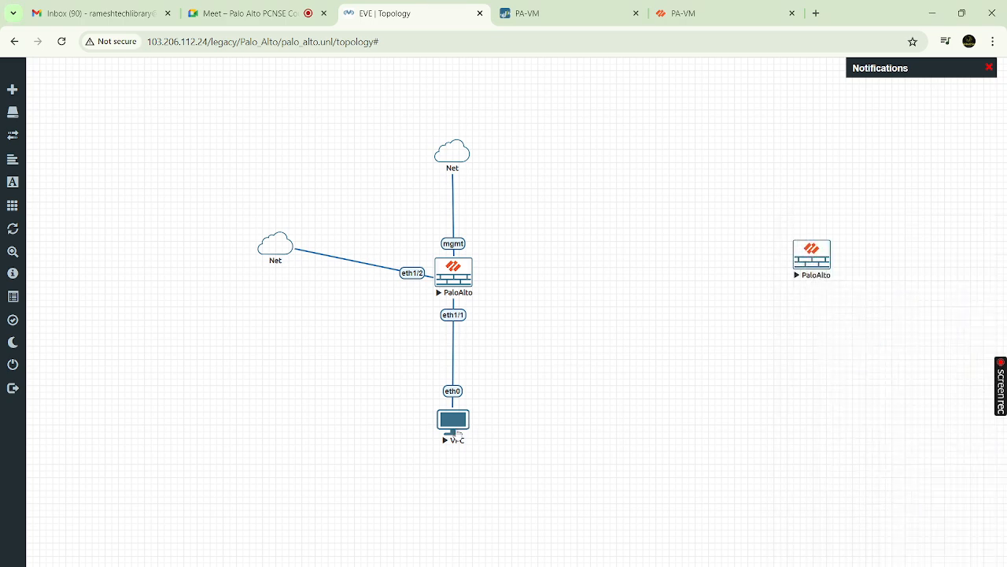
{"action": "left_click", "coordinate": [452, 424]}
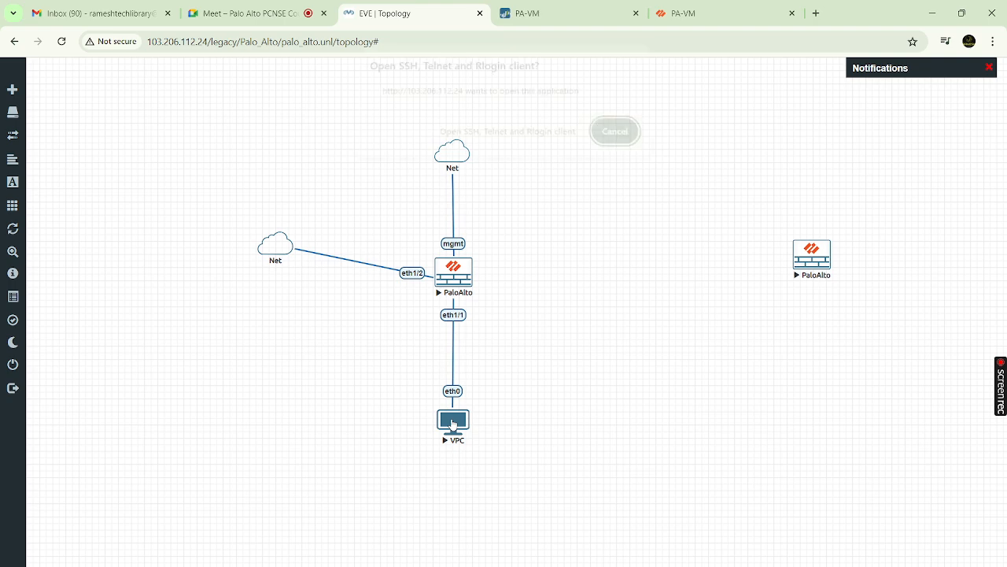
{"action": "left_click", "coordinate": [519, 142]}
{"action": "left_click_drag", "start_coordinate": [519, 143], "coordinate": [456, 423]}
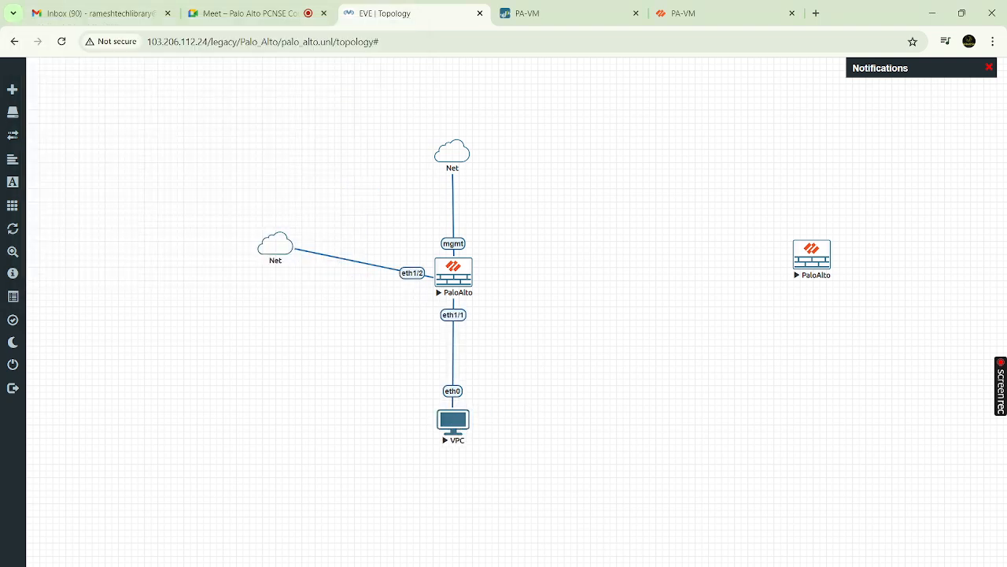
{"action": "key", "text": "alt+Tab"}
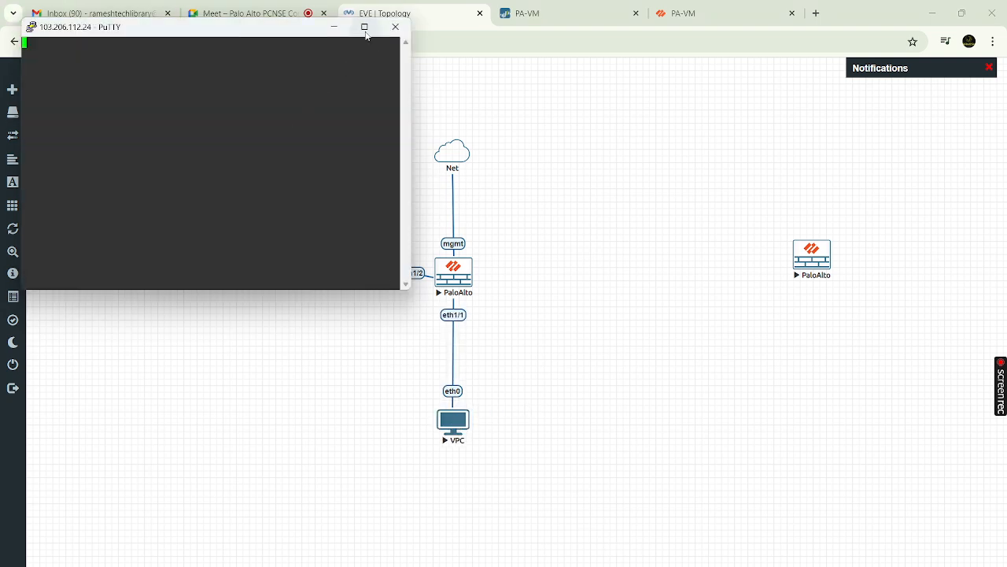
{"action": "left_click", "coordinate": [364, 27]}
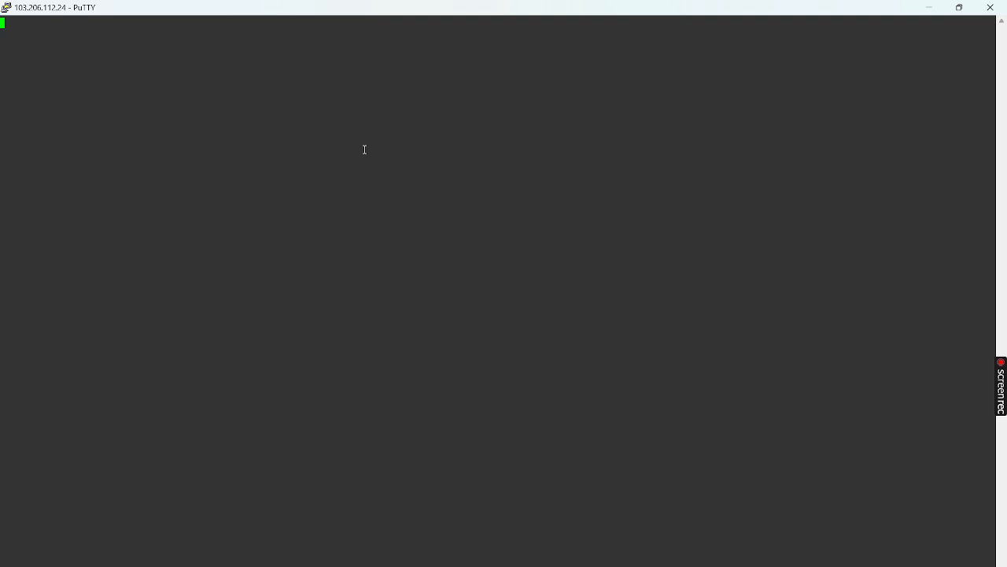
Run show ip on the VPC console, then minimize it back to the topology
{"action": "key", "text": "Return"}
{"action": "key", "text": "Return"}
{"action": "key", "text": "Return"}
{"action": "key", "text": "Return"}
{"action": "key", "text": "Return"}
{"action": "key", "text": "Return"}
{"action": "type", "text": "sho"}
{"action": "key", "text": "BackSpace"}
{"action": "type", "text": "w ip"}
{"action": "key", "text": "Return"}
{"action": "key", "text": "Return"}
{"action": "key", "text": "Return"}
{"action": "key", "text": "Return"}
{"action": "key", "text": "alt+Tab"}
{"action": "key", "text": "alt+Tab"}
{"action": "left_click", "coordinate": [930, 8]}
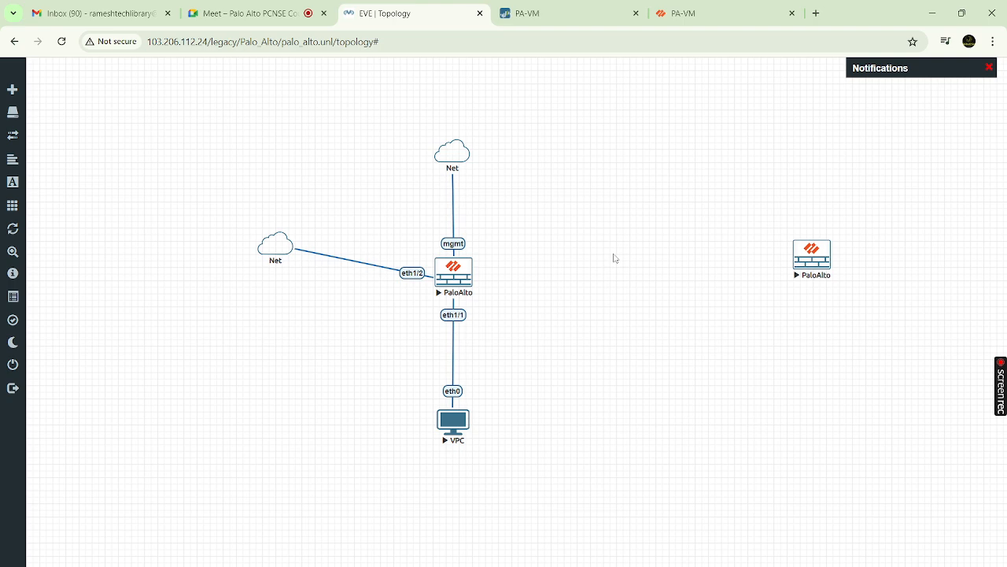
On the PA-VM tab, add a DHCP server on ethernet1/1 with the pool 10.10.10.10-10.10.10.100
{"action": "left_click", "coordinate": [532, 14]}
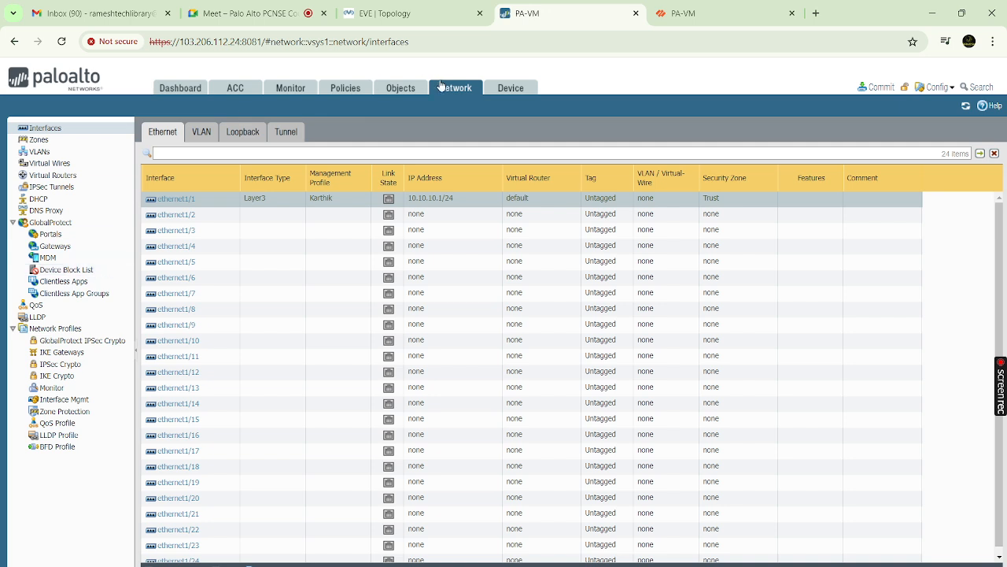
{"action": "left_click", "coordinate": [56, 201]}
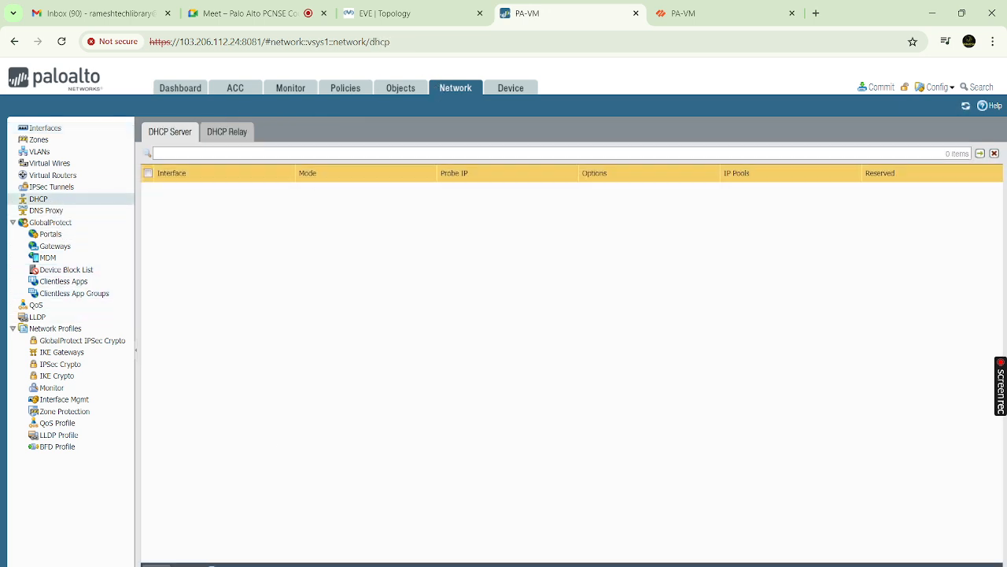
{"action": "left_click", "coordinate": [156, 564]}
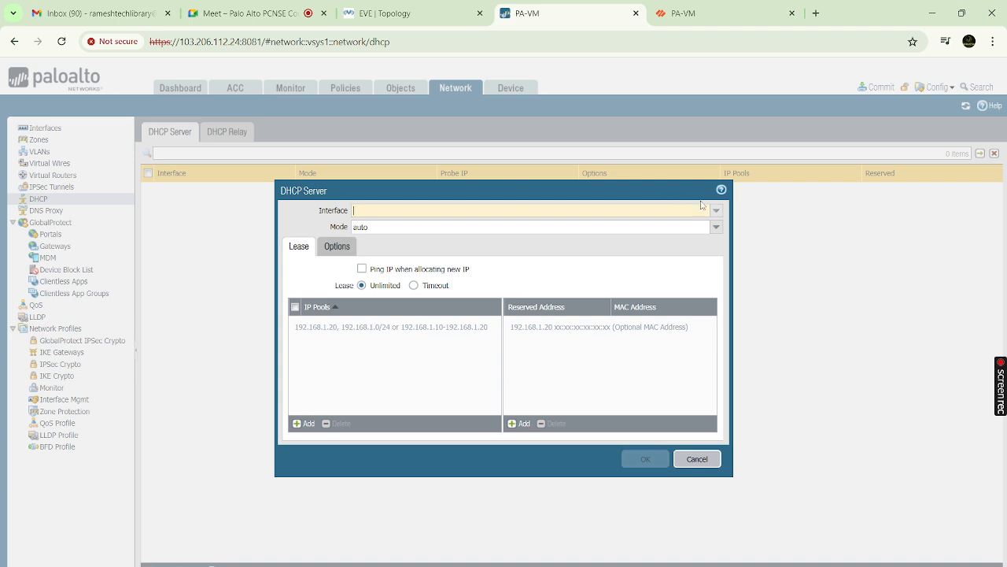
{"action": "left_click", "coordinate": [716, 210]}
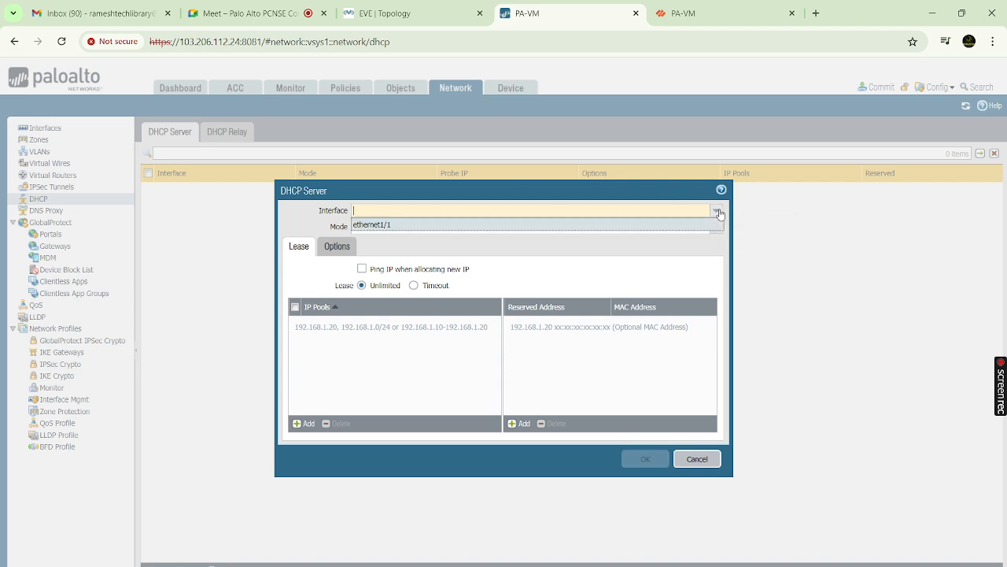
{"action": "left_click", "coordinate": [405, 224]}
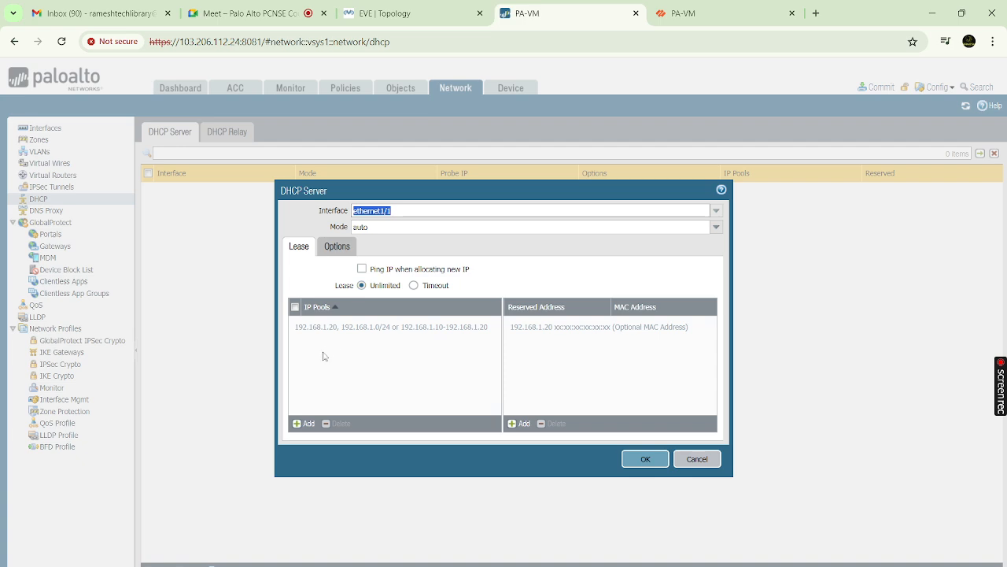
{"action": "left_click", "coordinate": [306, 423]}
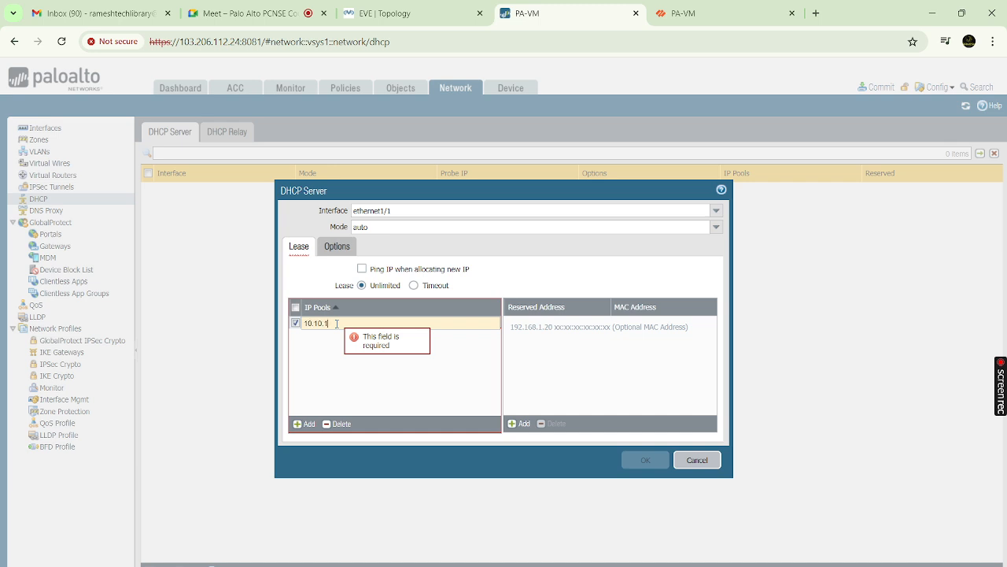
{"action": "type", "text": "10.10.10.10-10.10.10.100"}
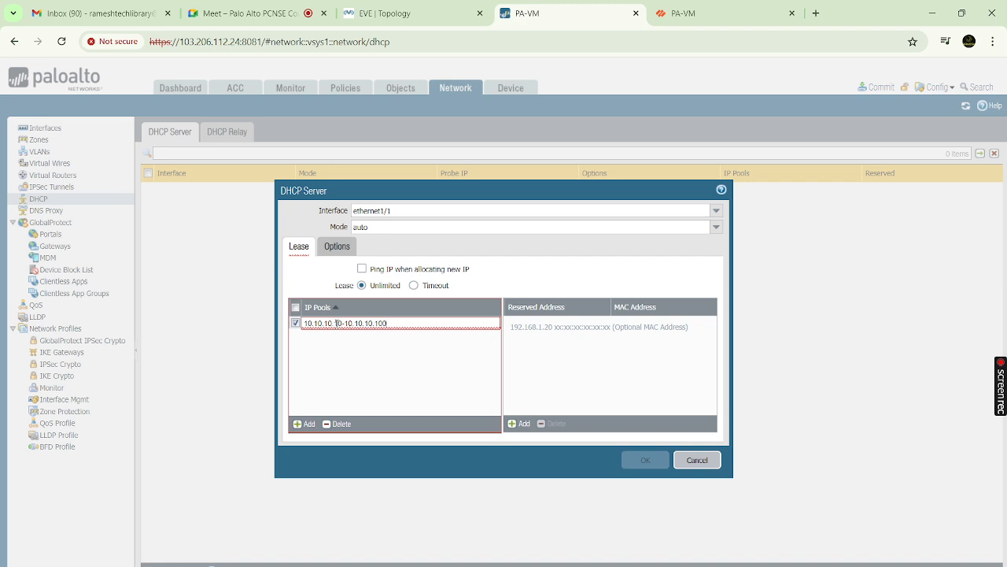
{"action": "left_click", "coordinate": [433, 373]}
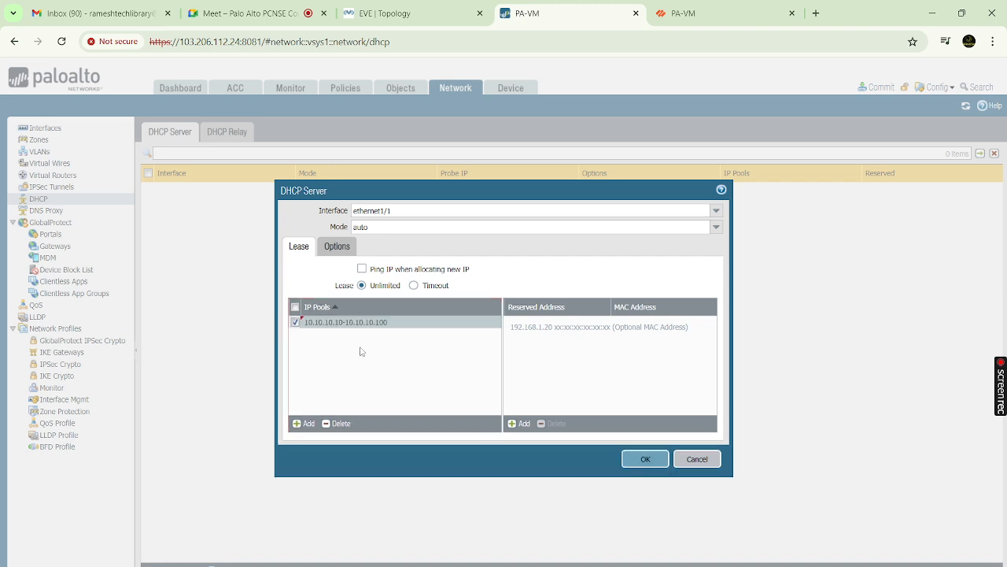
Set DHCP options to gateway 10.10.10.1, mask 255.255.255.0 and primary DNS 8.8.8.8, then save
{"action": "left_click", "coordinate": [347, 251]}
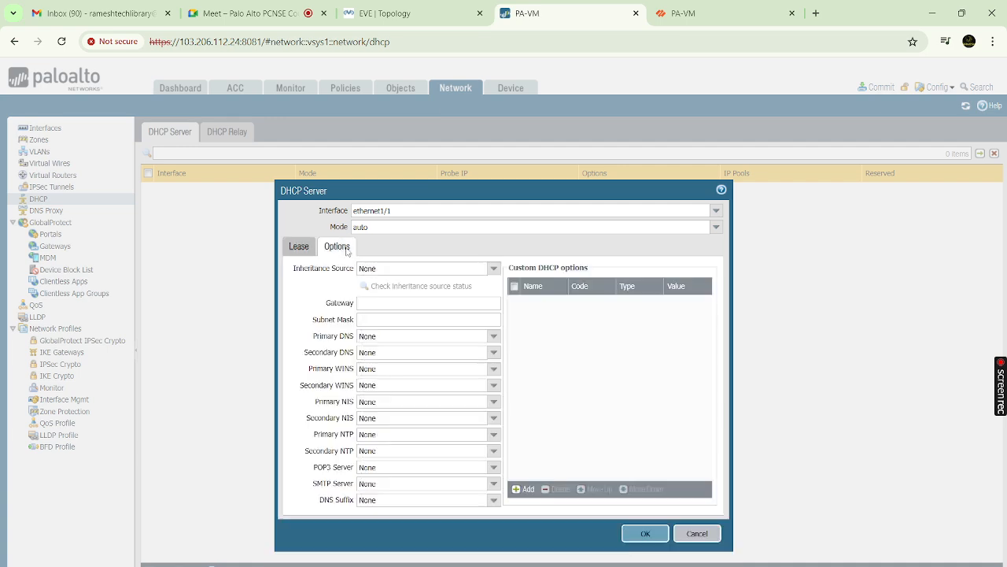
{"action": "left_click", "coordinate": [483, 303]}
{"action": "type", "text": "10.10.10.1"}
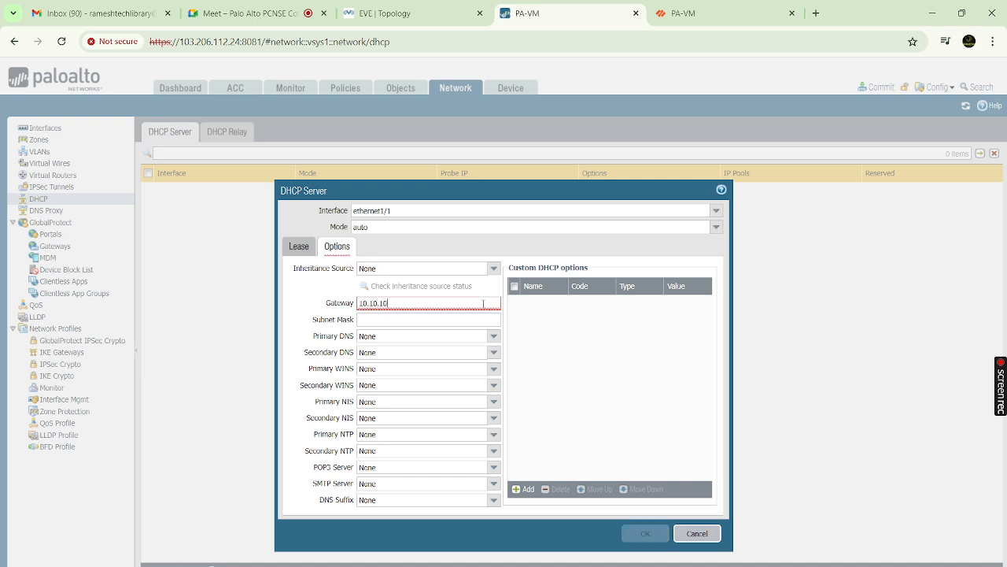
{"action": "left_click", "coordinate": [467, 319]}
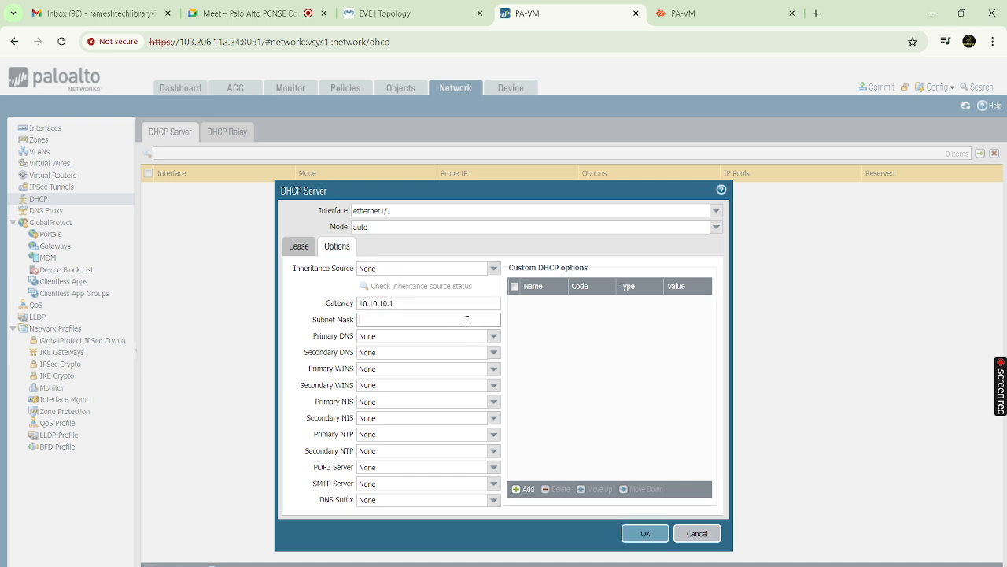
{"action": "type", "text": "255.255.255.0"}
{"action": "left_click", "coordinate": [493, 336]}
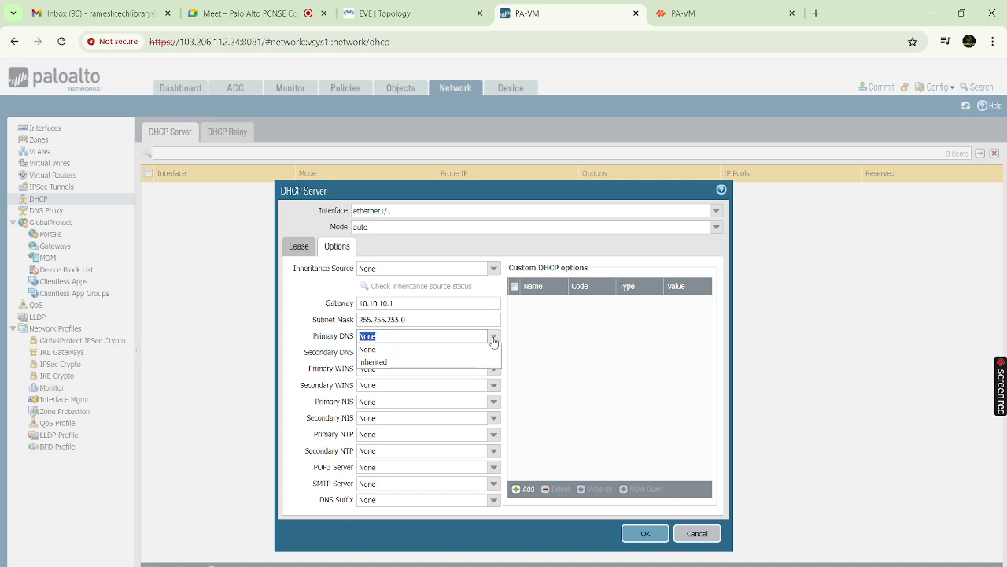
{"action": "left_click", "coordinate": [418, 336]}
{"action": "key", "text": "BackSpace"}
{"action": "key", "text": "BackSpace"}
{"action": "key", "text": "BackSpace"}
{"action": "key", "text": "BackSpace"}
{"action": "type", "text": "8.8.8.8"}
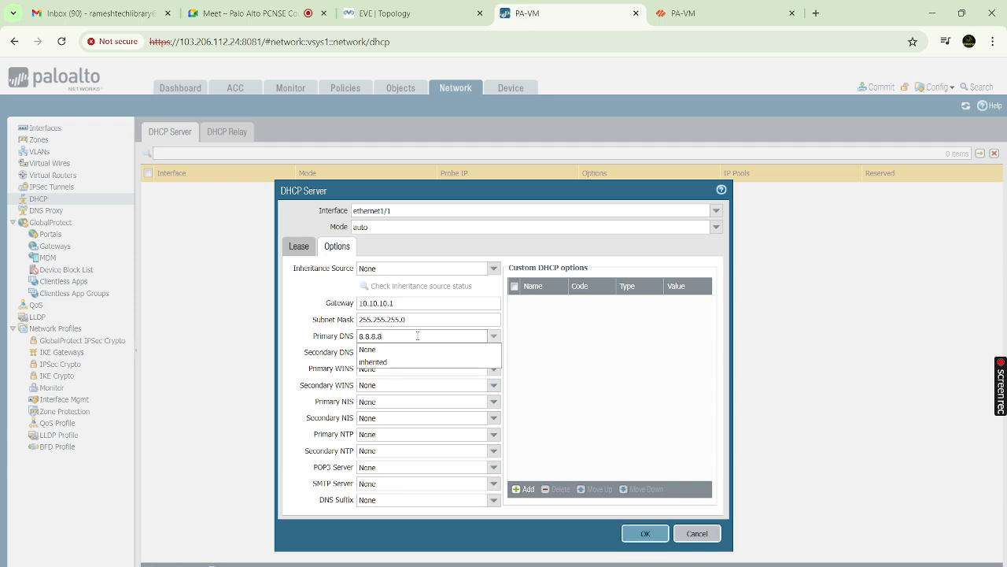
{"action": "left_click", "coordinate": [591, 338]}
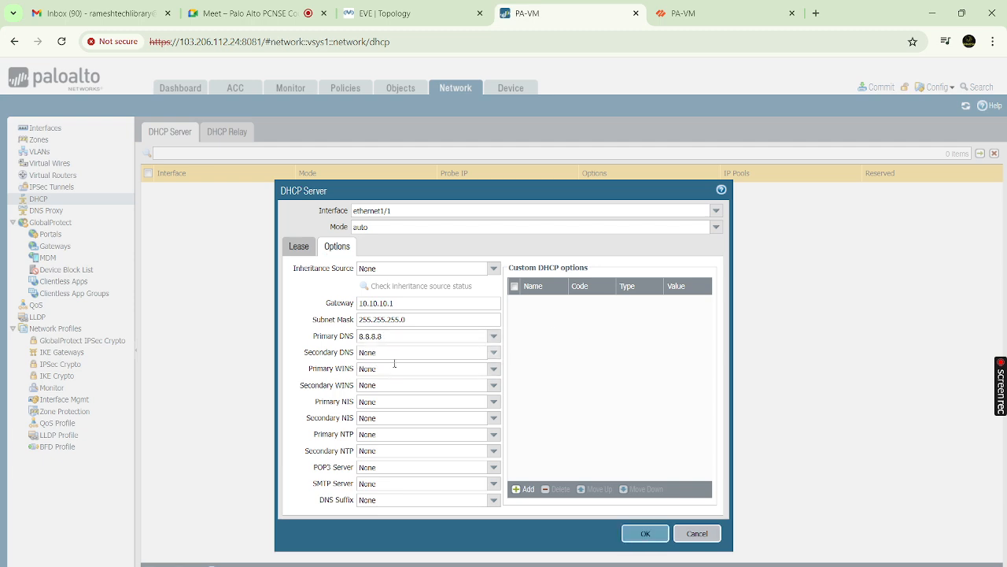
{"action": "left_click", "coordinate": [637, 534]}
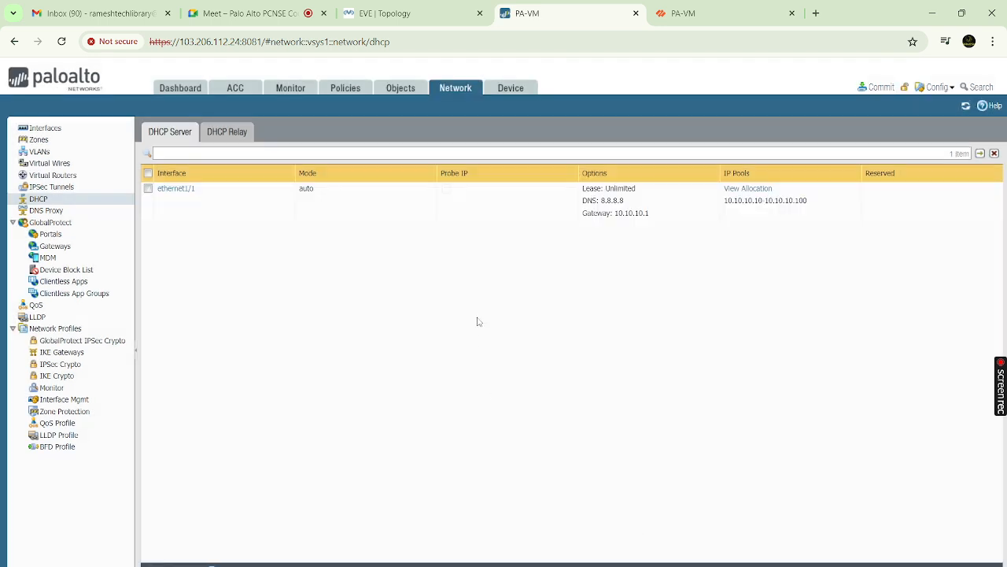
Check the DHCP pool allocations, dismissing the operation-failed error and closing the view
{"action": "left_click", "coordinate": [753, 193]}
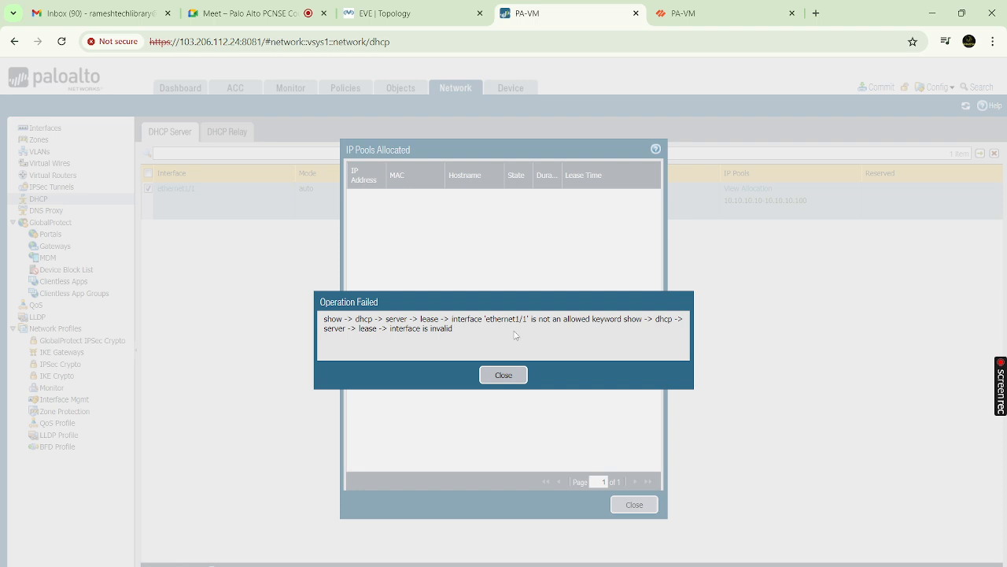
{"action": "left_click", "coordinate": [511, 375]}
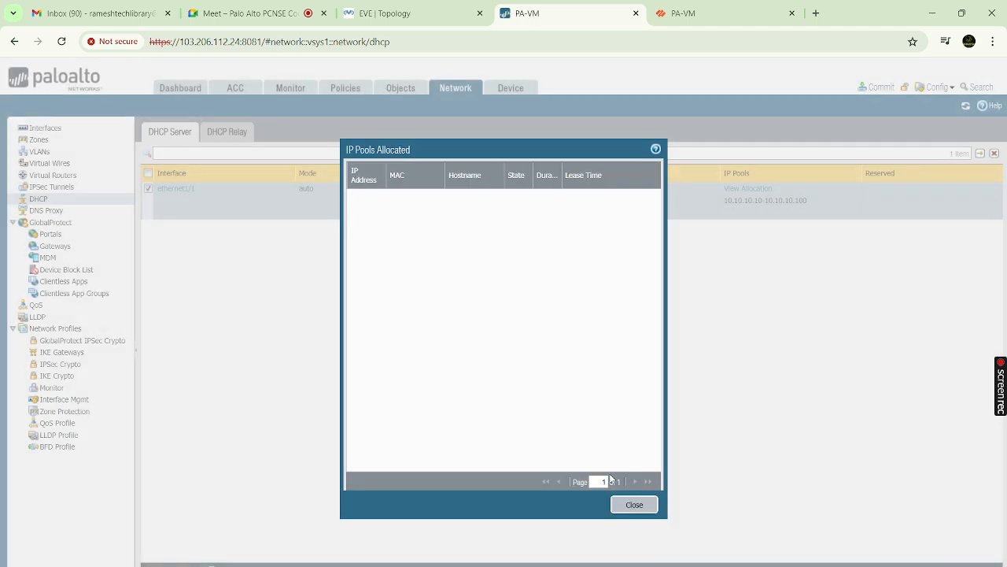
{"action": "left_click", "coordinate": [622, 504]}
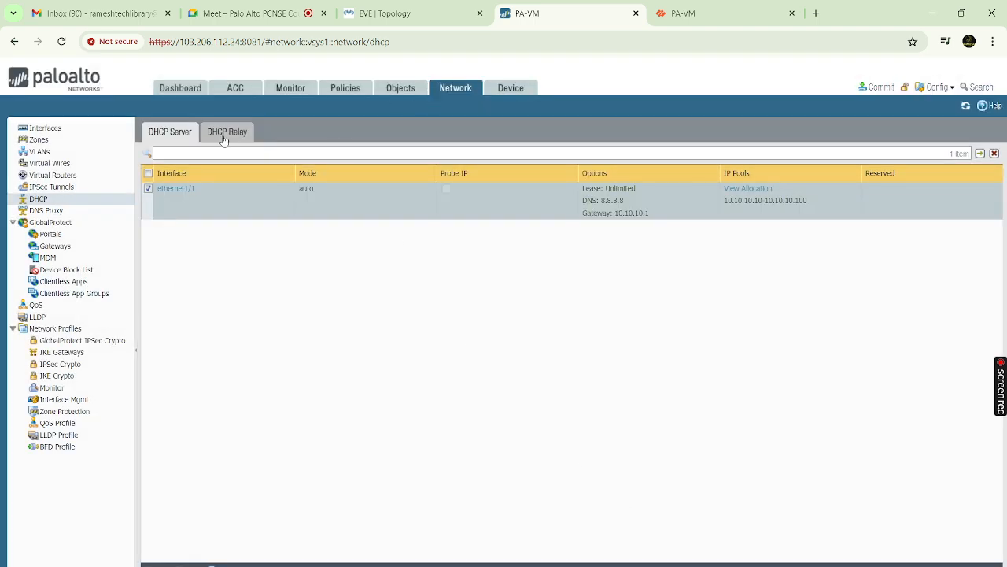
Review the Interfaces and Zones pages and ethernet1/1's DHCP Server feature, then return to the EVE topology
{"action": "left_click", "coordinate": [61, 133]}
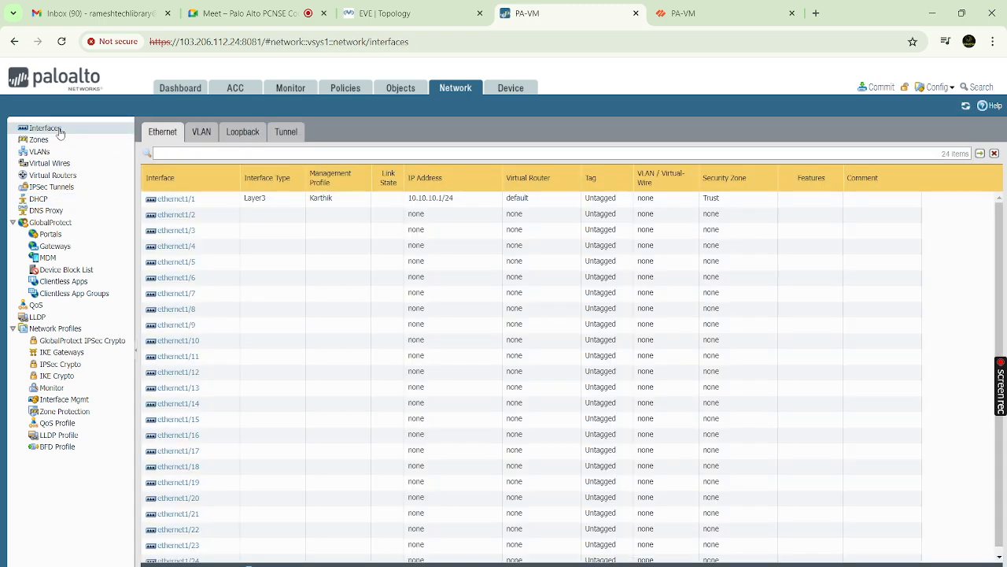
{"action": "left_click", "coordinate": [43, 141]}
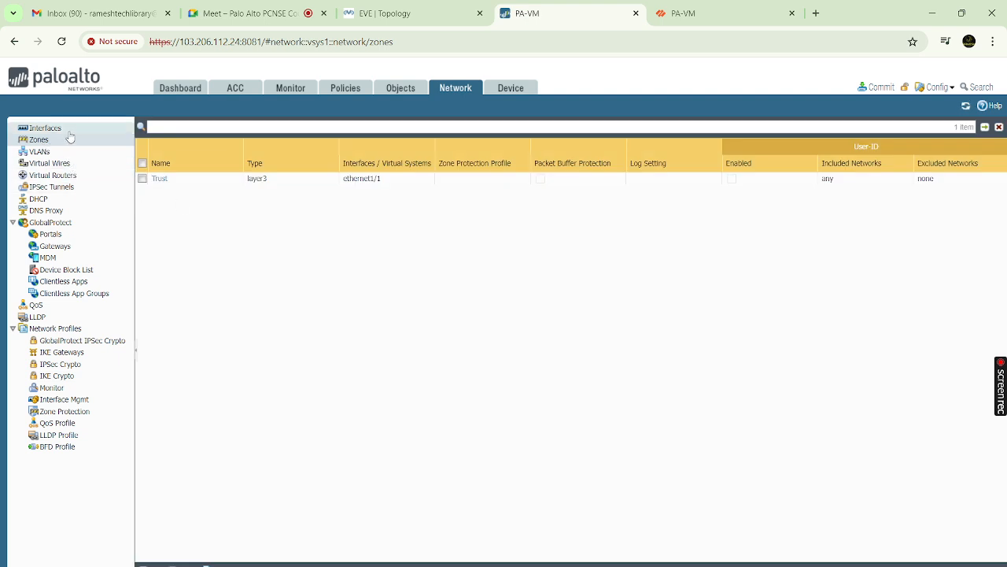
{"action": "left_click", "coordinate": [68, 133]}
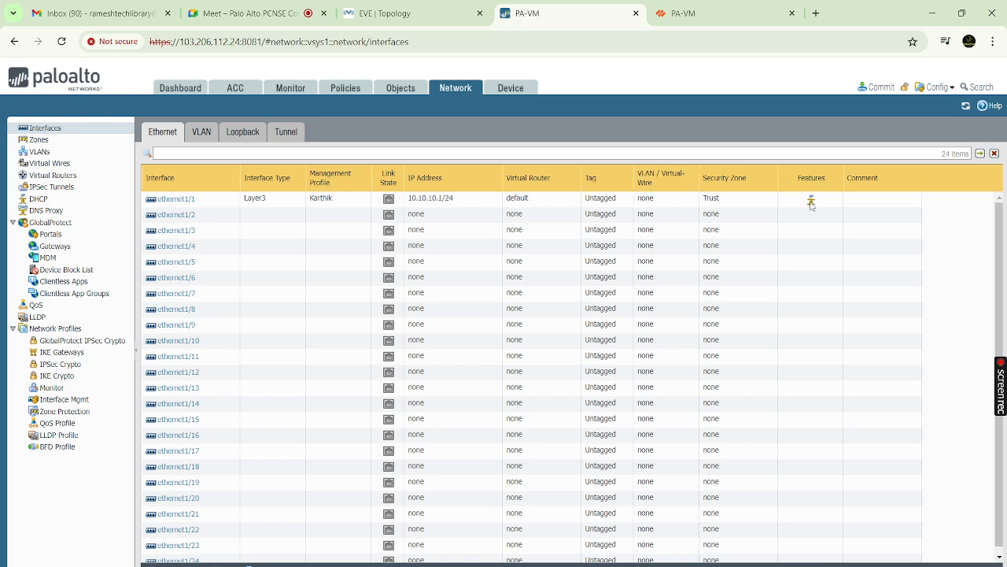
{"action": "mouse_move", "coordinate": [810, 204]}
{"action": "left_click", "coordinate": [399, 14]}
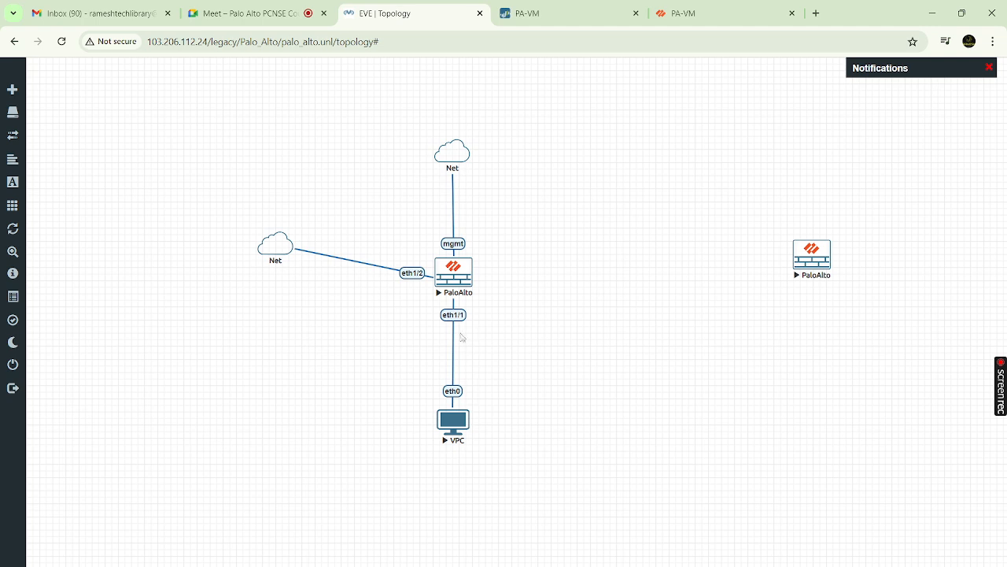
{"action": "left_click", "coordinate": [462, 420]}
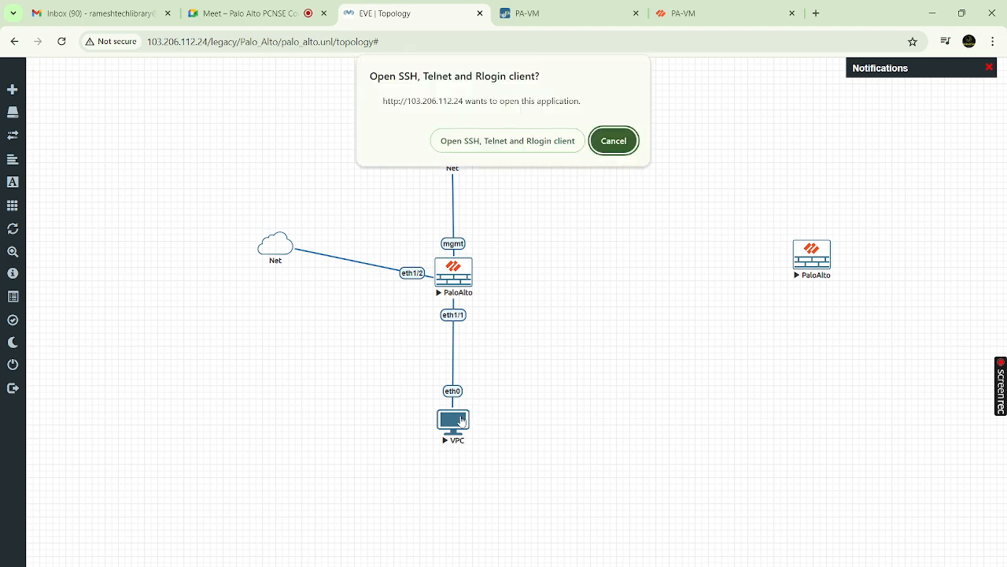
{"action": "left_click", "coordinate": [497, 141]}
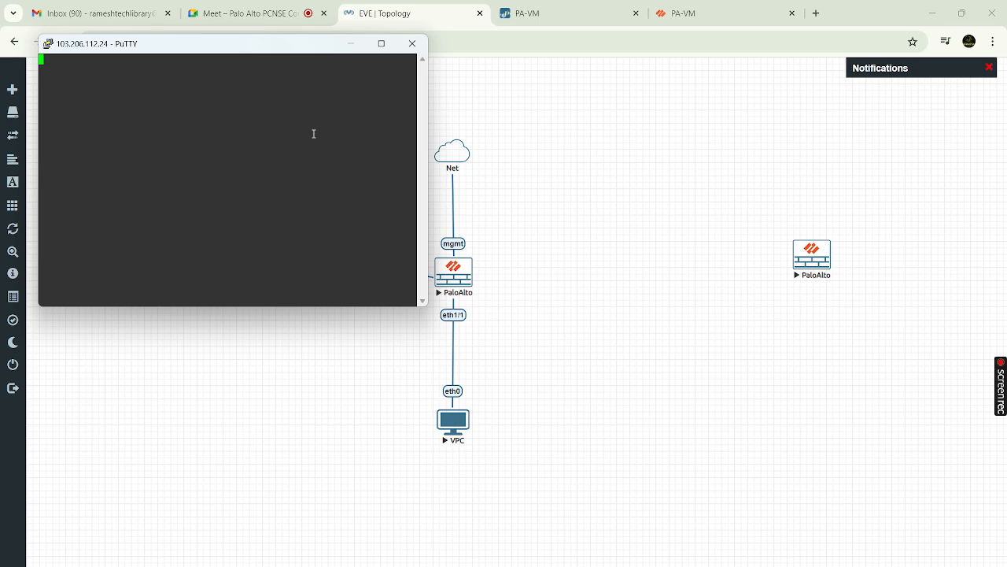
{"action": "key", "text": "Return"}
{"action": "key", "text": "Return"}
{"action": "key", "text": "Return"}
{"action": "key", "text": "Return"}
{"action": "key", "text": "Return"}
{"action": "left_click", "coordinate": [412, 43]}
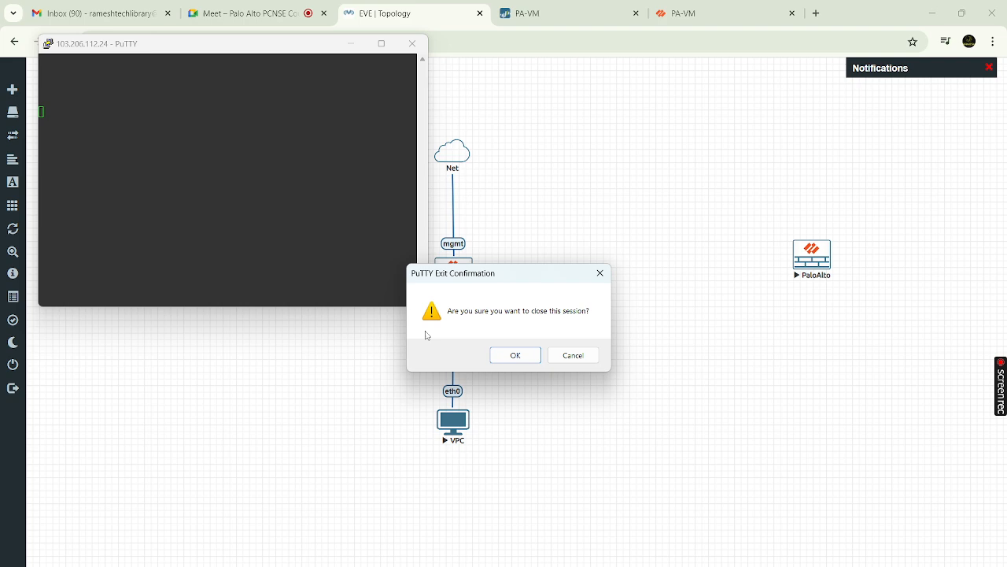
{"action": "left_click", "coordinate": [514, 357]}
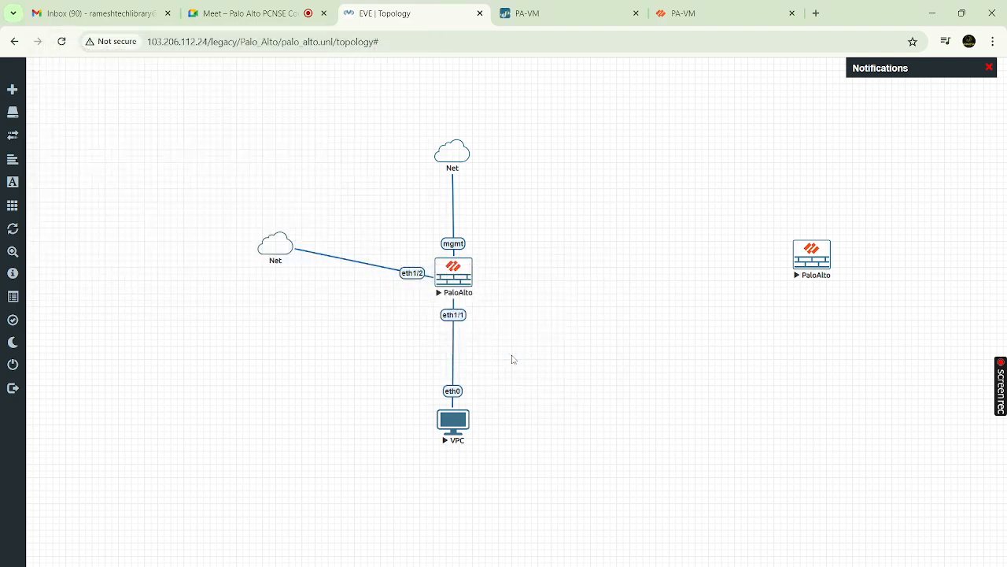
{"action": "right_click", "coordinate": [451, 425]}
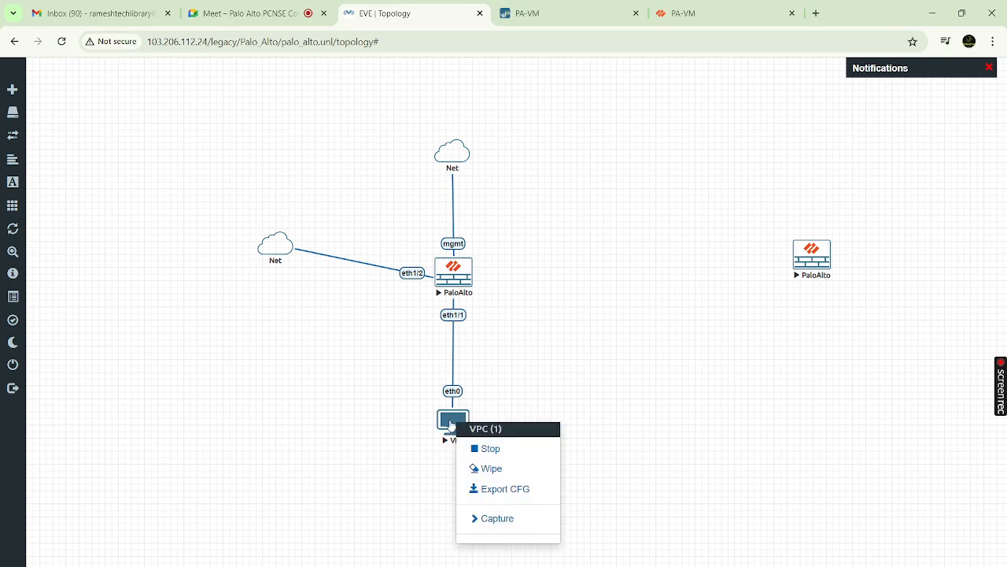
Stop the VPC node, then reopen and dismiss its actions menu
{"action": "left_click", "coordinate": [479, 448]}
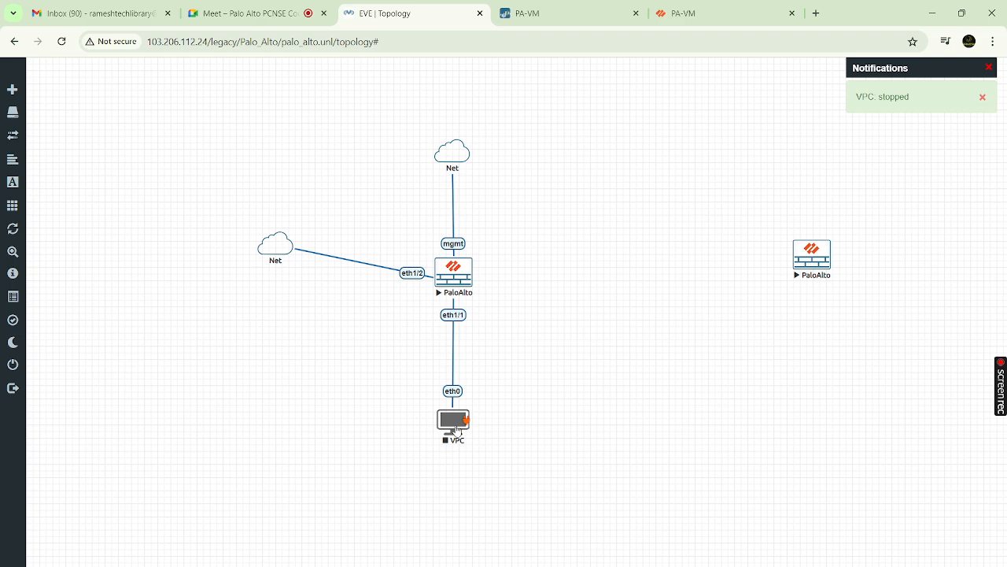
{"action": "right_click", "coordinate": [457, 431]}
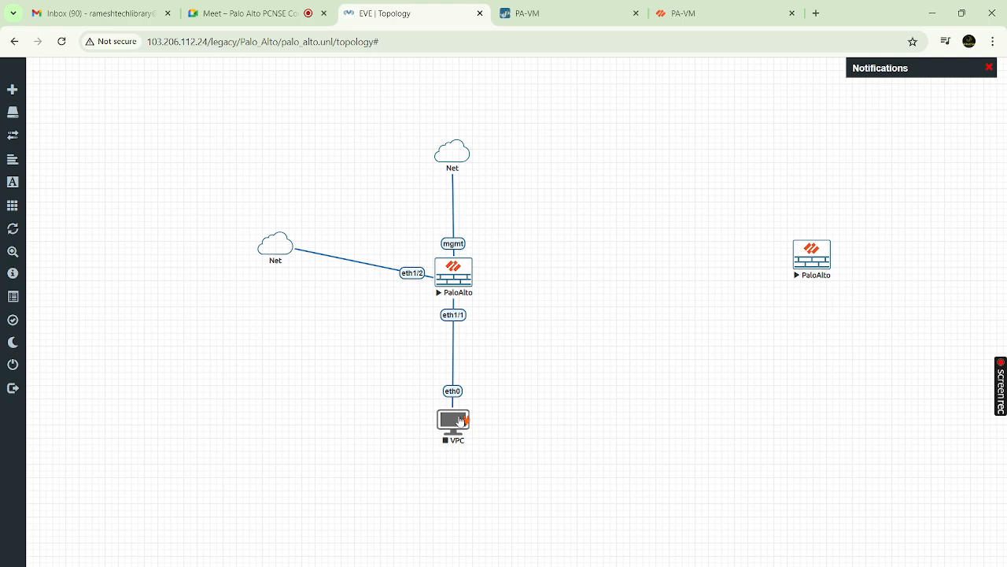
{"action": "right_click", "coordinate": [460, 421]}
{"action": "left_click", "coordinate": [562, 346]}
Acknowledge the VPC console's network error and close the dead PuTTY window
{"action": "mouse_move", "coordinate": [711, 566]}
{"action": "left_click", "coordinate": [709, 537]}
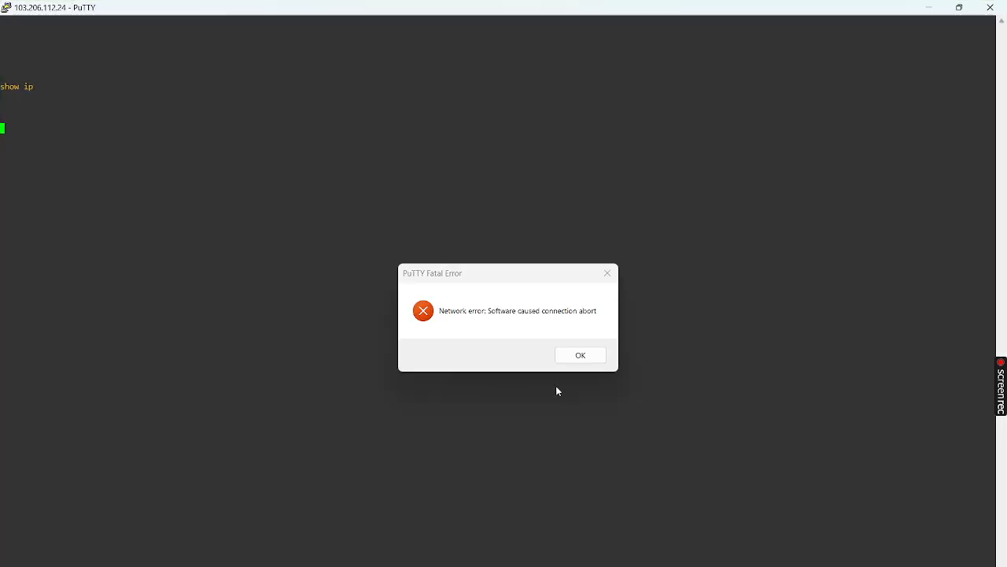
{"action": "left_click", "coordinate": [586, 356]}
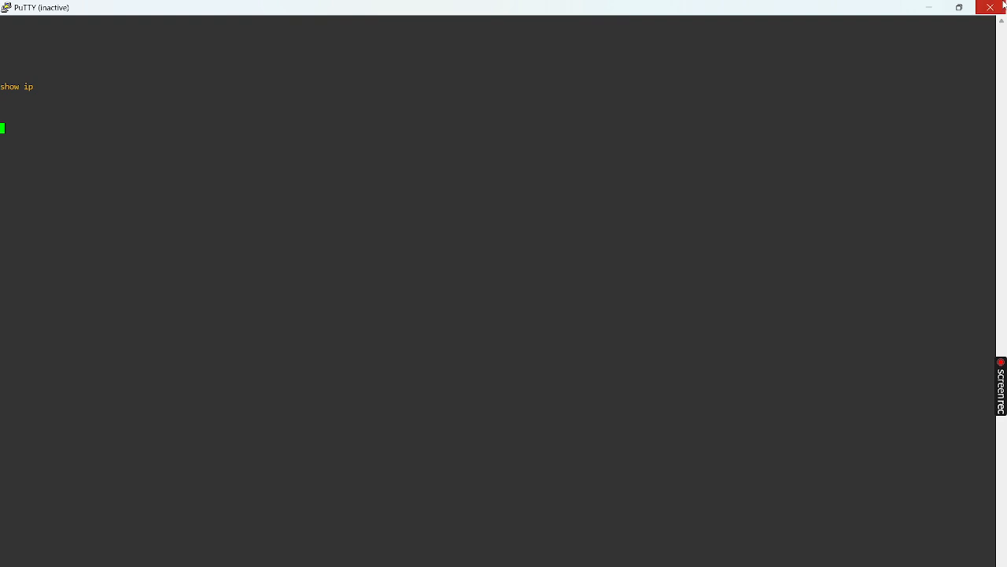
{"action": "left_click", "coordinate": [989, 8]}
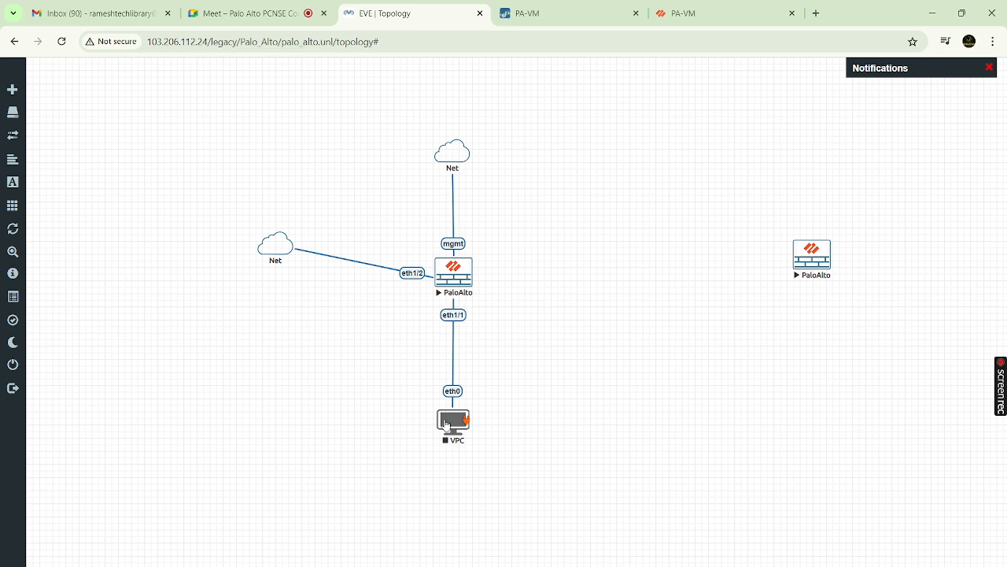
Start the VPC node, then check the host's network address output and set the prompt aside
{"action": "right_click", "coordinate": [446, 426]}
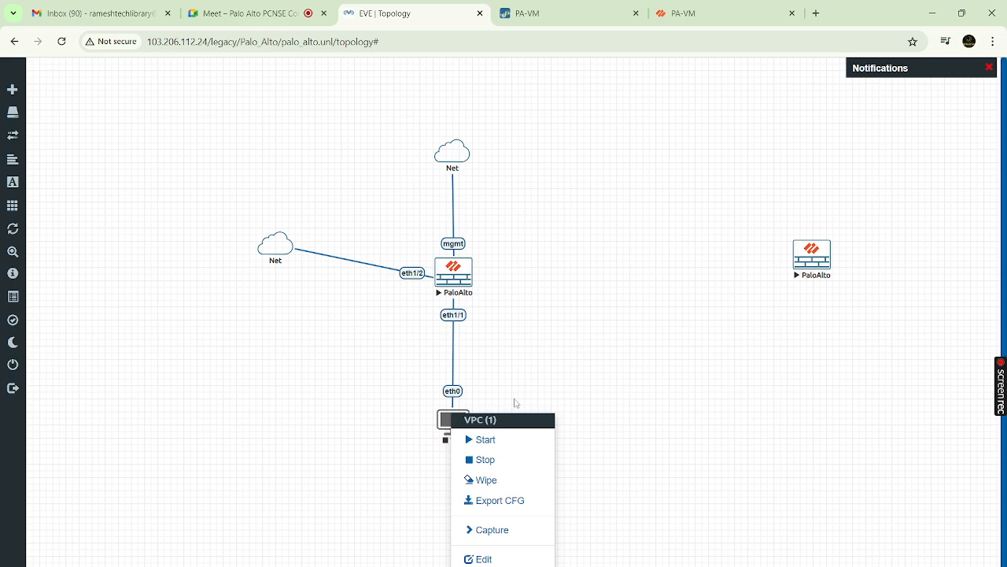
{"action": "left_click", "coordinate": [486, 440]}
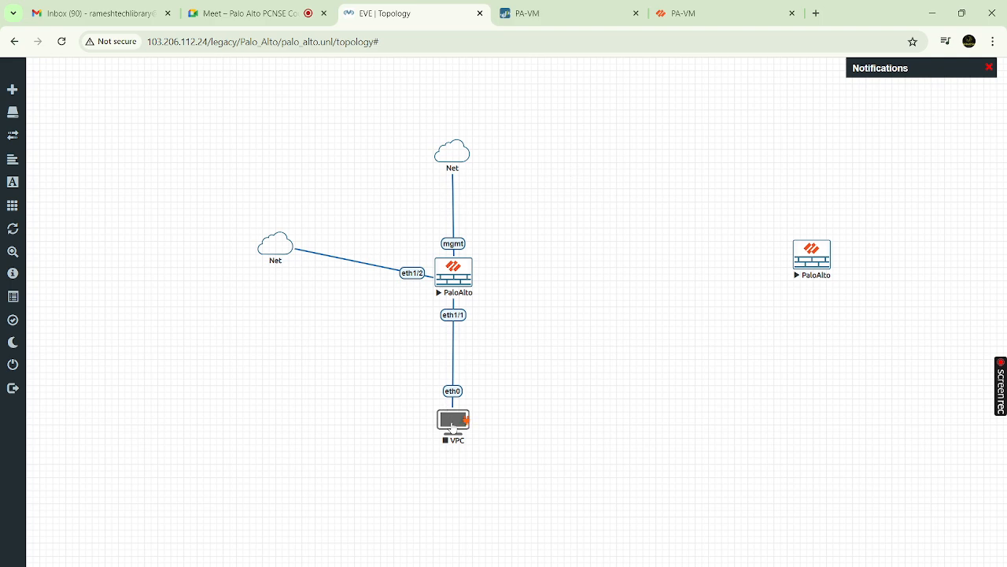
{"action": "right_click", "coordinate": [452, 427]}
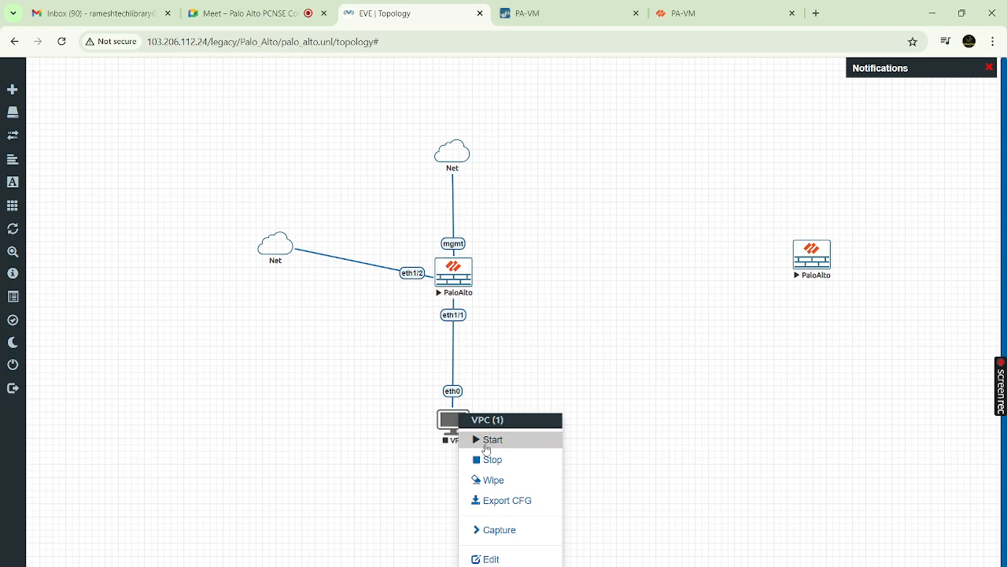
{"action": "left_click", "coordinate": [486, 447]}
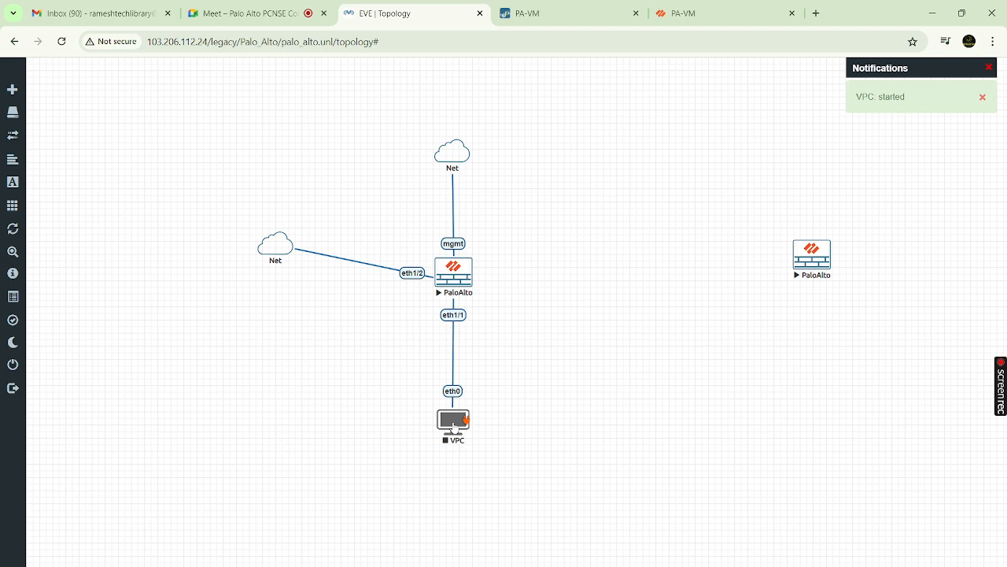
{"action": "left_click", "coordinate": [622, 565]}
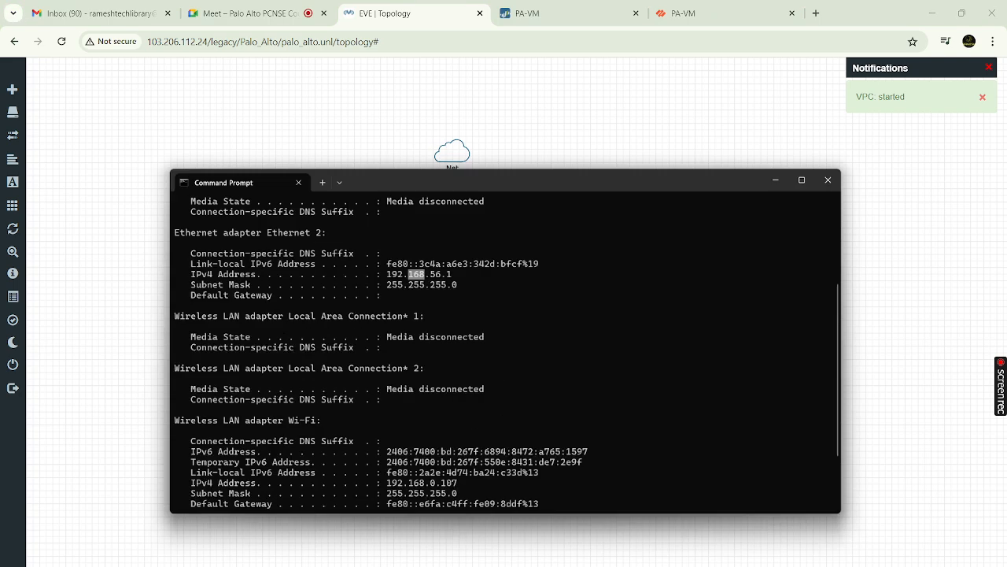
{"action": "left_click", "coordinate": [801, 115]}
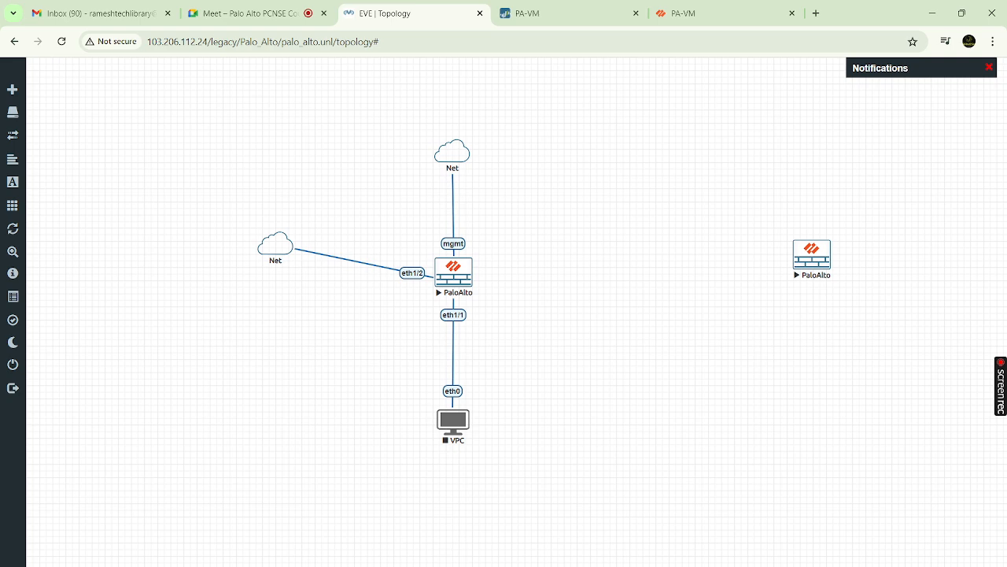
Glance at the firewall interfaces, then stop and restart the VPC node and open its console
{"action": "right_click", "coordinate": [451, 421]}
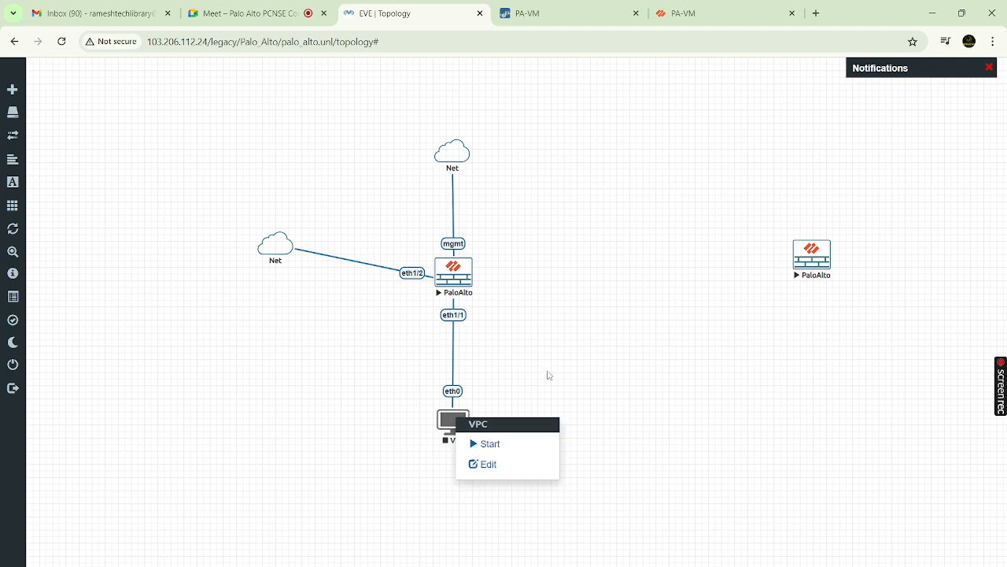
{"action": "left_click", "coordinate": [548, 375]}
{"action": "left_click", "coordinate": [526, 12]}
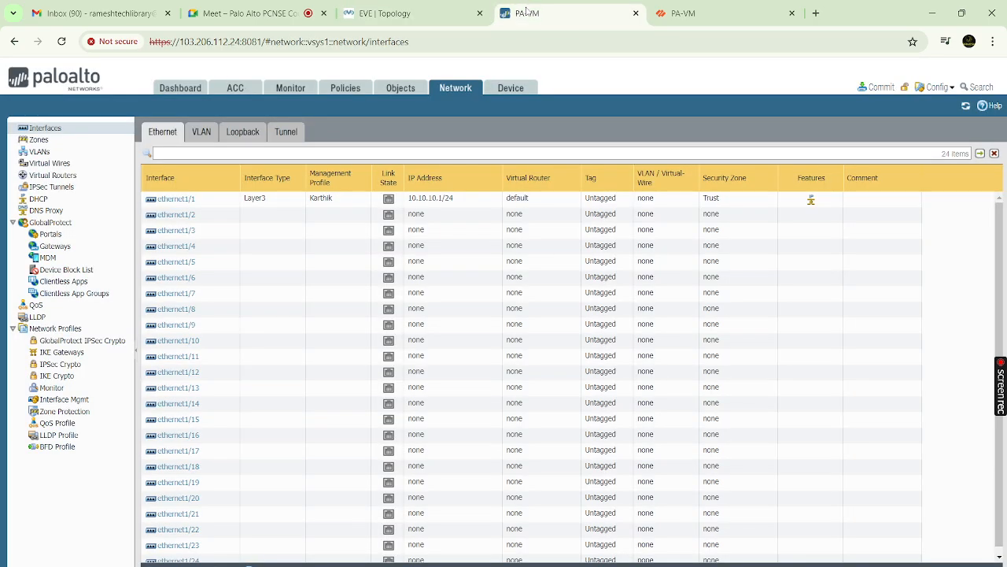
{"action": "left_click", "coordinate": [432, 22]}
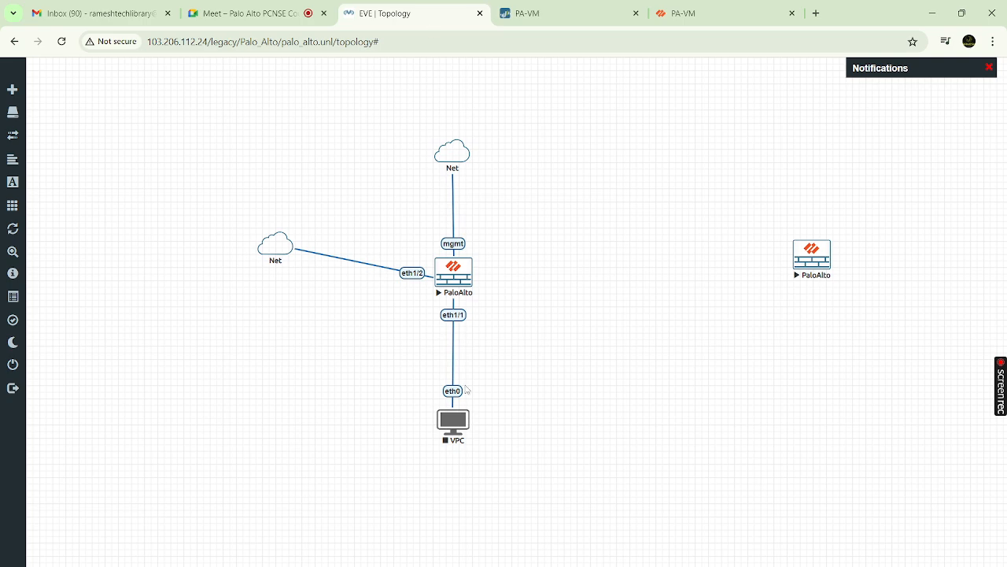
{"action": "left_click", "coordinate": [453, 425]}
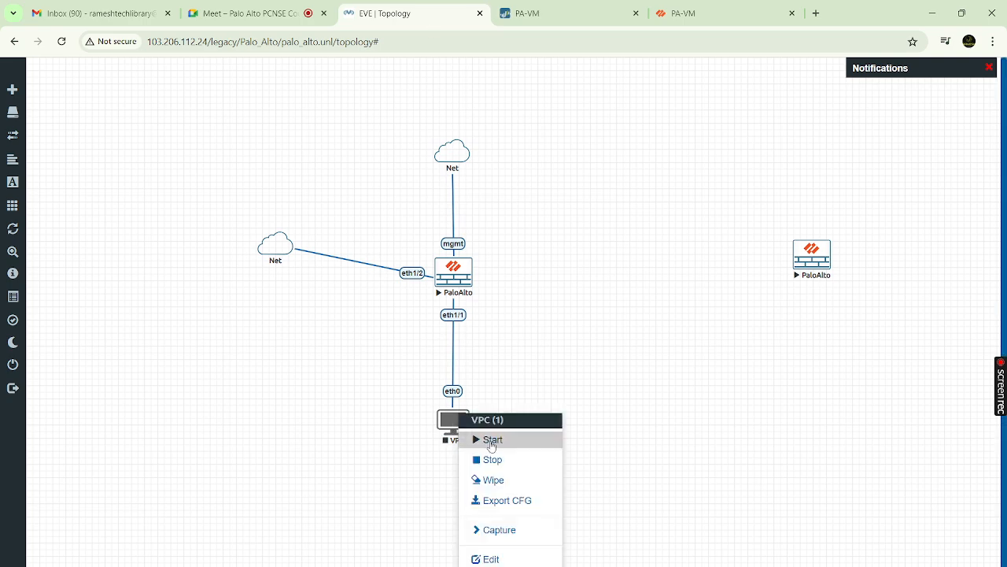
{"action": "left_click", "coordinate": [491, 459]}
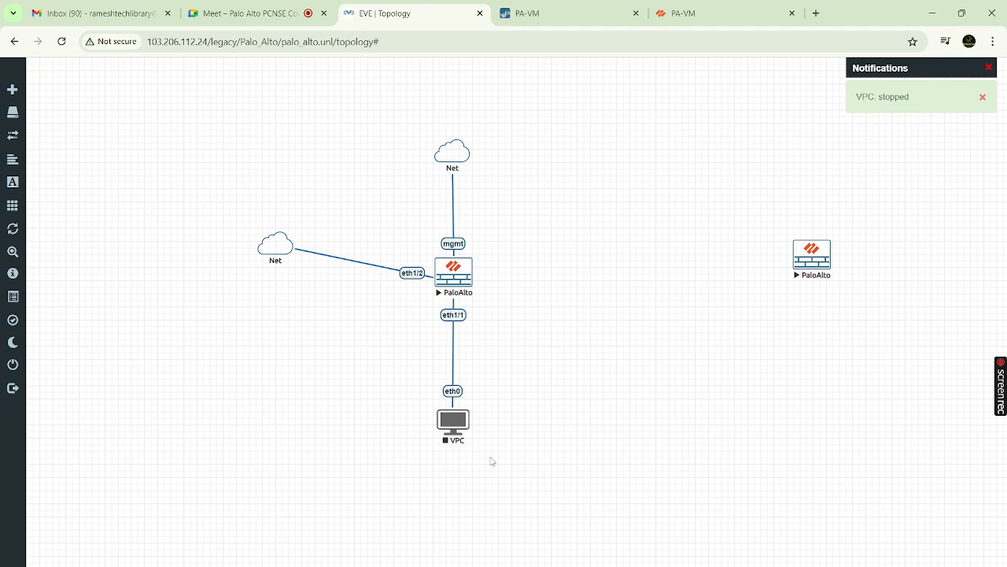
{"action": "mouse_move", "coordinate": [4, 272]}
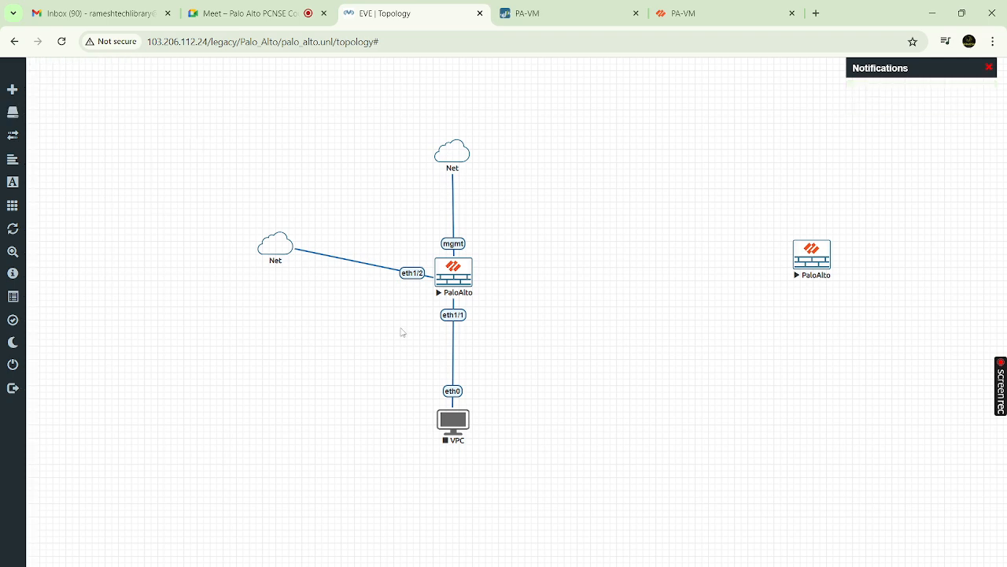
{"action": "right_click", "coordinate": [450, 431]}
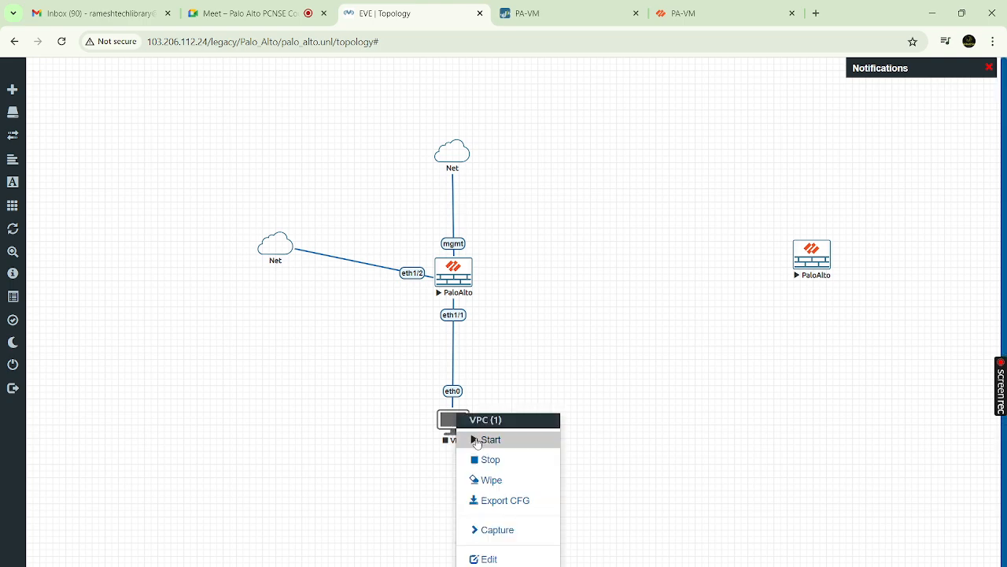
{"action": "left_click", "coordinate": [477, 441]}
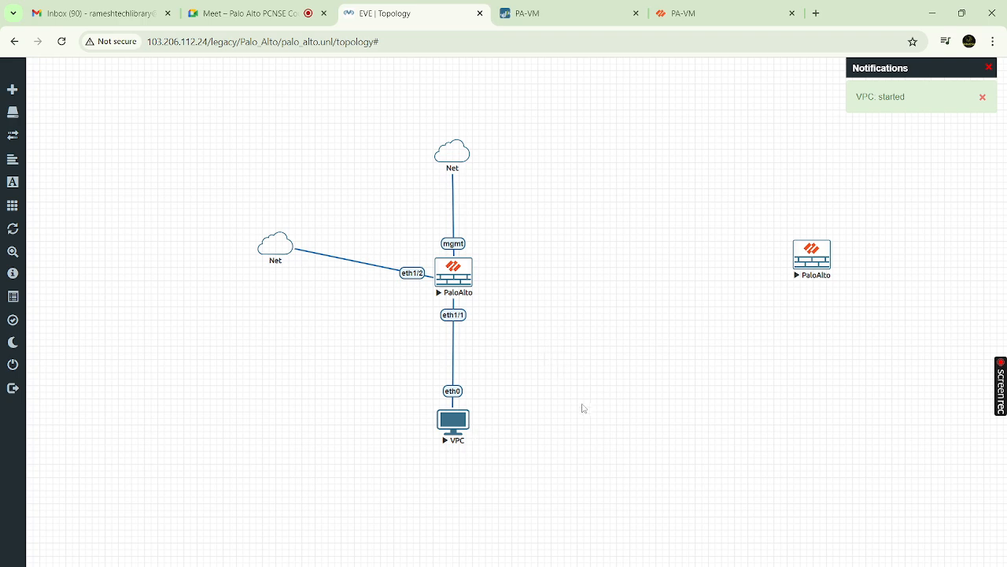
{"action": "left_click", "coordinate": [454, 429]}
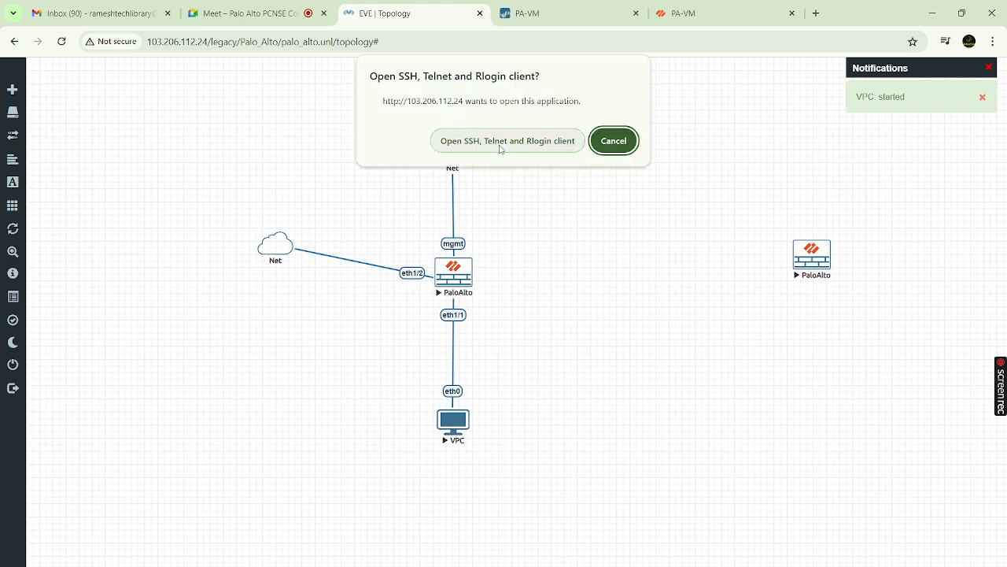
Allow the telnet client launch and move the VPC node back under the PaloAlto firewall
{"action": "left_click", "coordinate": [500, 147]}
{"action": "left_click_drag", "start_coordinate": [501, 148], "coordinate": [463, 454]}
{"action": "left_click", "coordinate": [450, 463]}
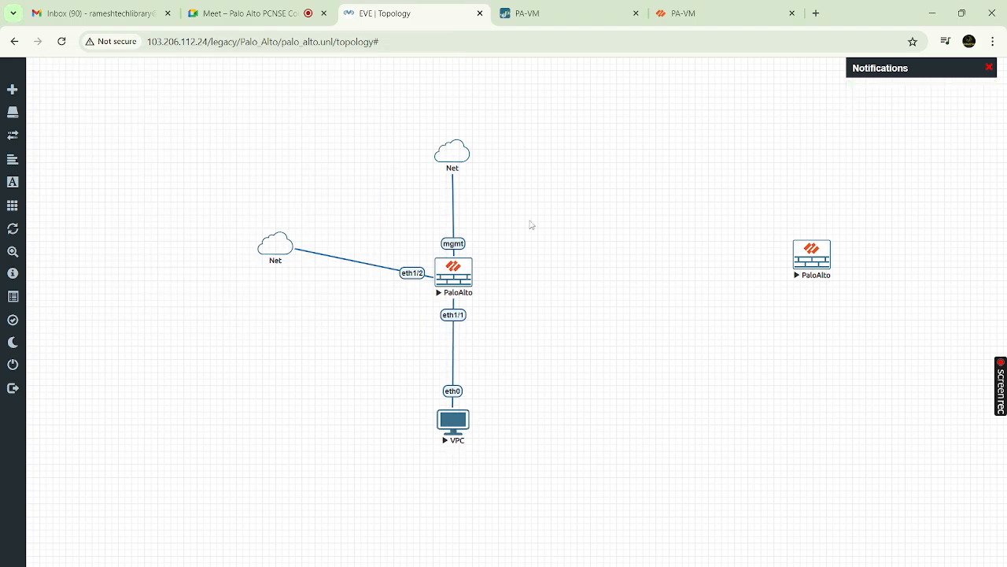
Run ip dhcp in the maximized VPC console, then return to the browser
{"action": "mouse_move", "coordinate": [711, 565]}
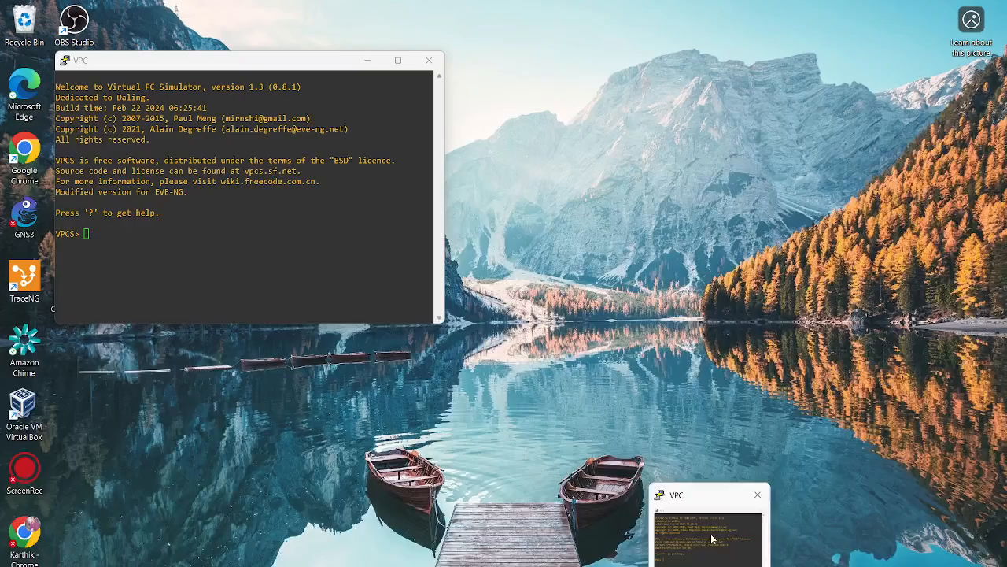
{"action": "left_click", "coordinate": [711, 539]}
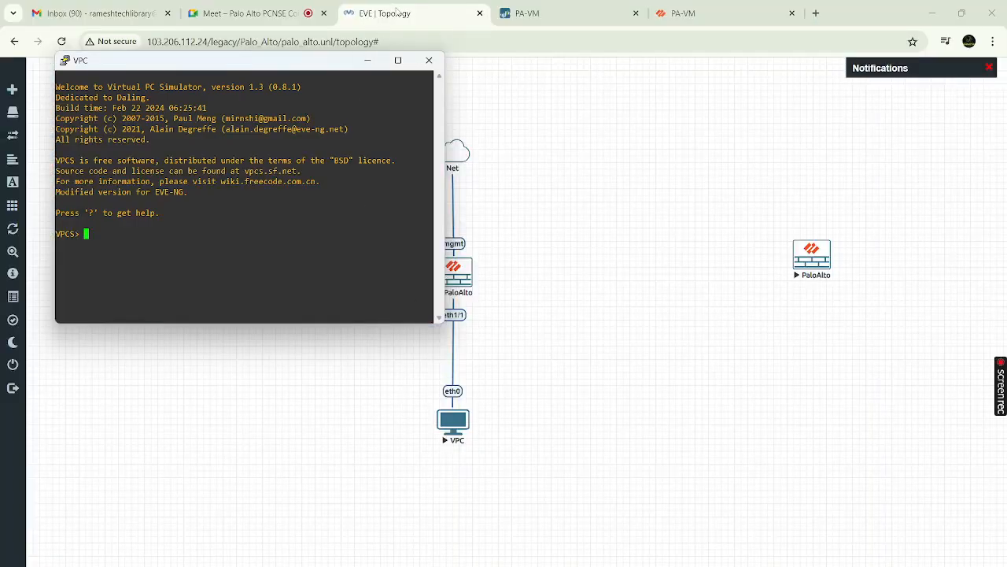
{"action": "left_click", "coordinate": [398, 60]}
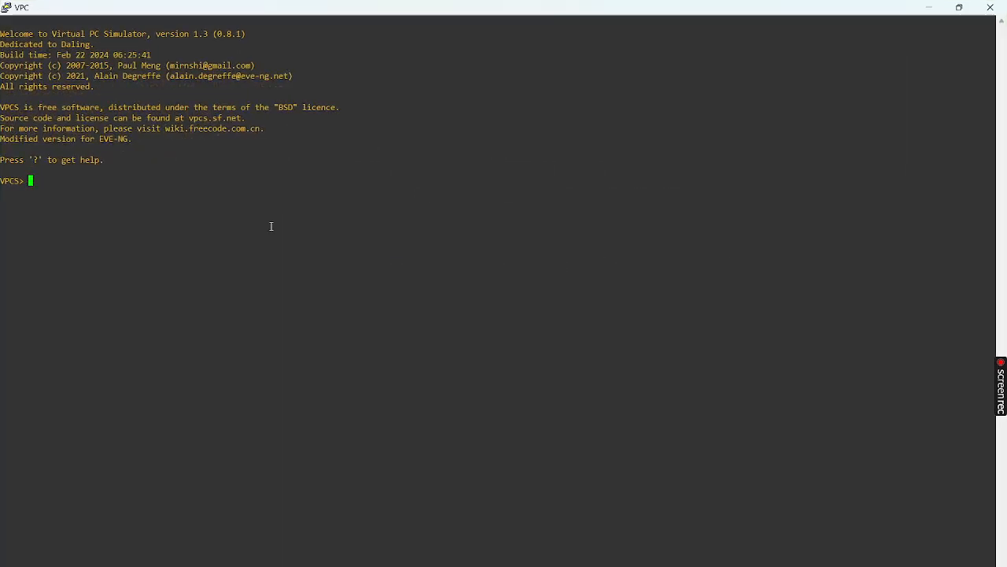
{"action": "key", "text": "Return"}
{"action": "key", "text": "Return"}
{"action": "key", "text": "Return"}
{"action": "type", "text": "ip d"}
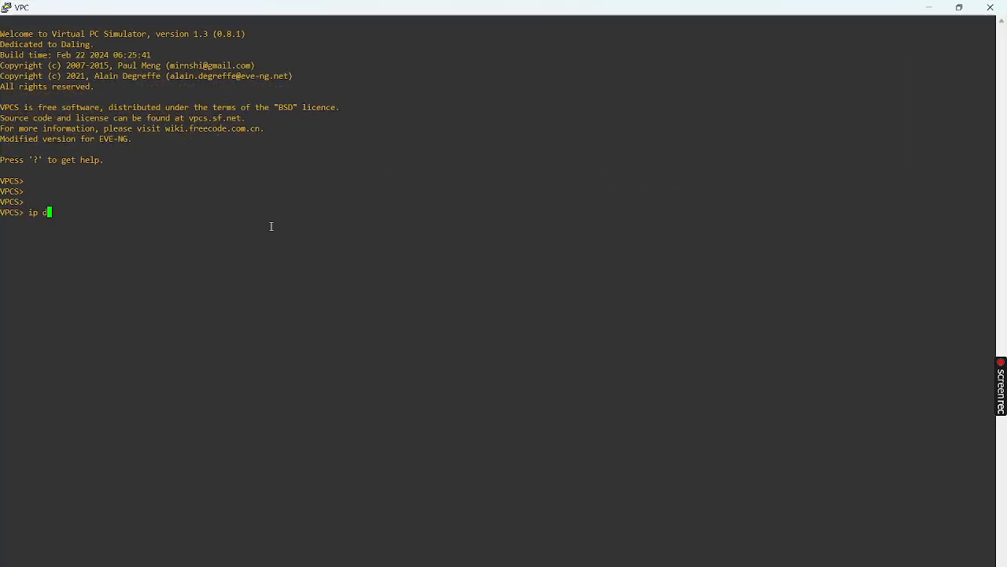
{"action": "type", "text": "hcp"}
{"action": "key", "text": "Return"}
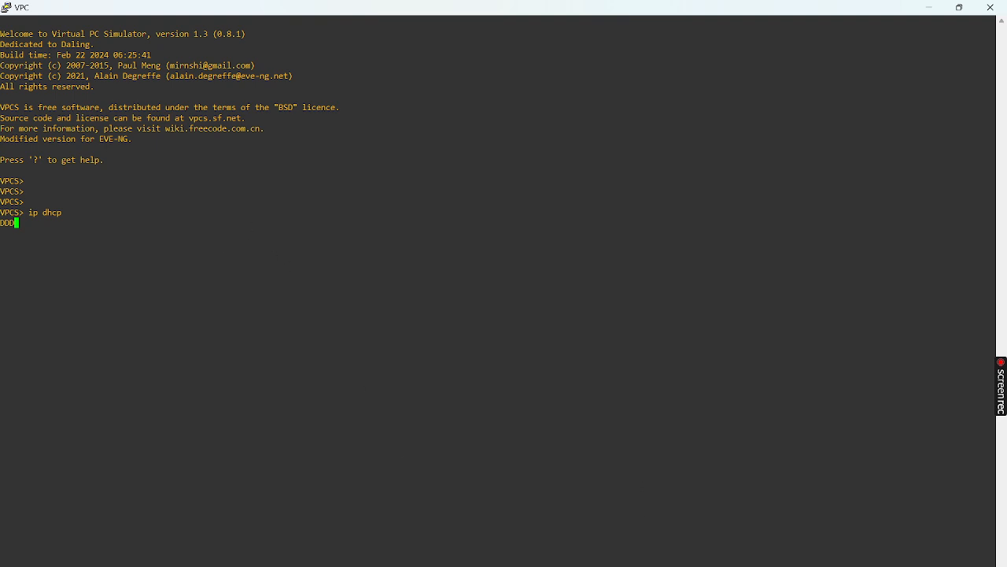
{"action": "mouse_move", "coordinate": [565, 565]}
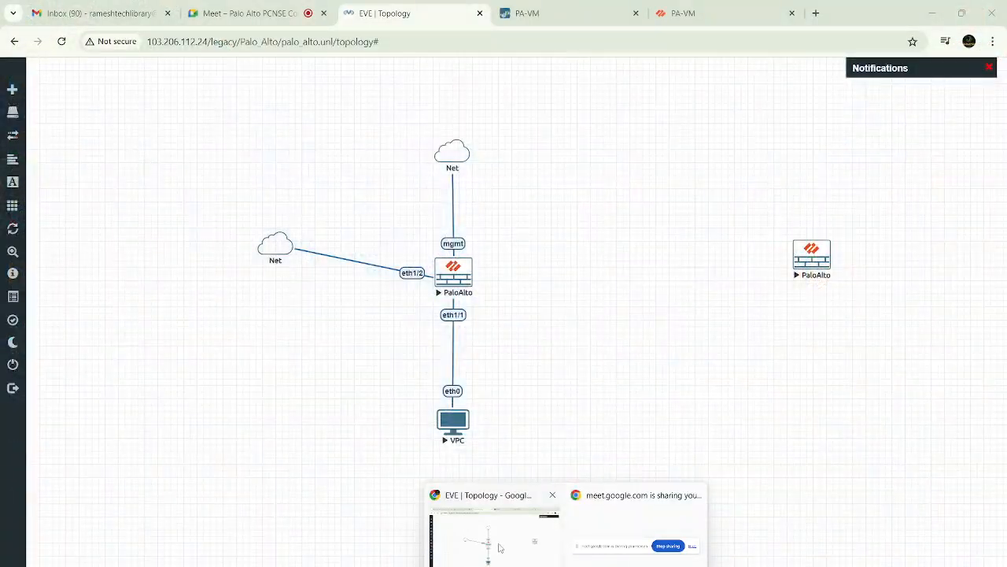
{"action": "left_click", "coordinate": [498, 548]}
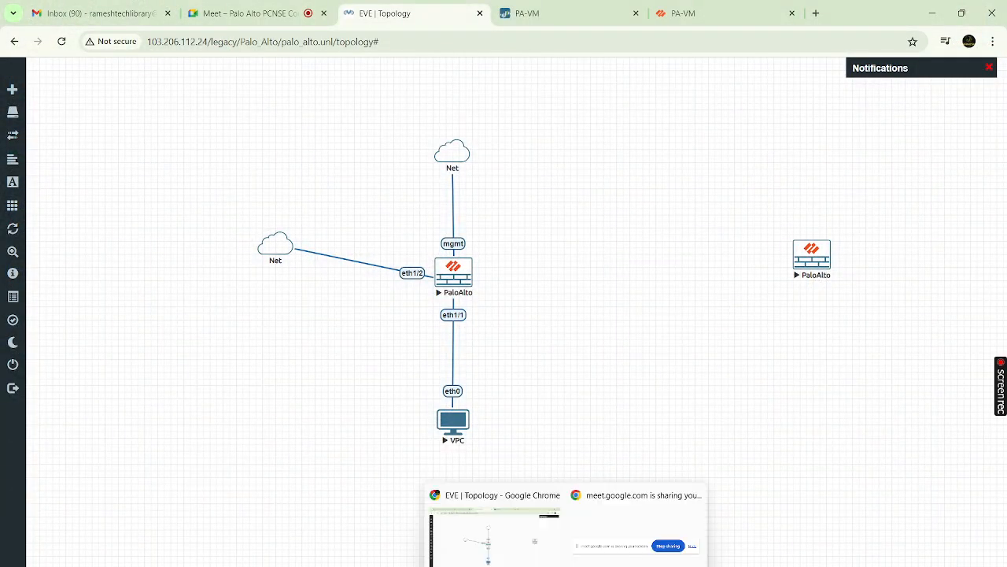
Inspect ethernet1/1's IPv4 and advanced settings without changes, then return to the EVE topology
{"action": "left_click", "coordinate": [536, 16]}
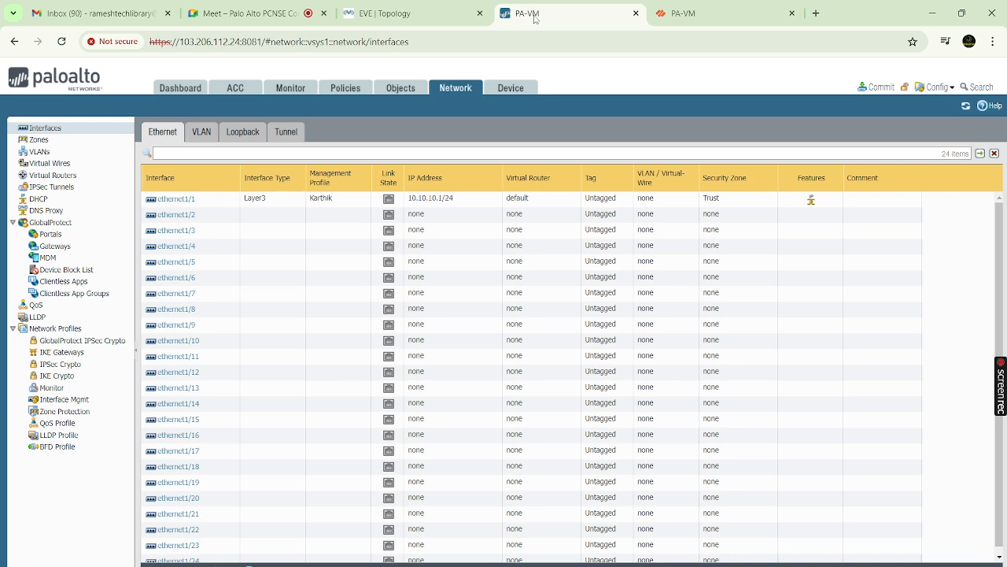
{"action": "left_click", "coordinate": [186, 200]}
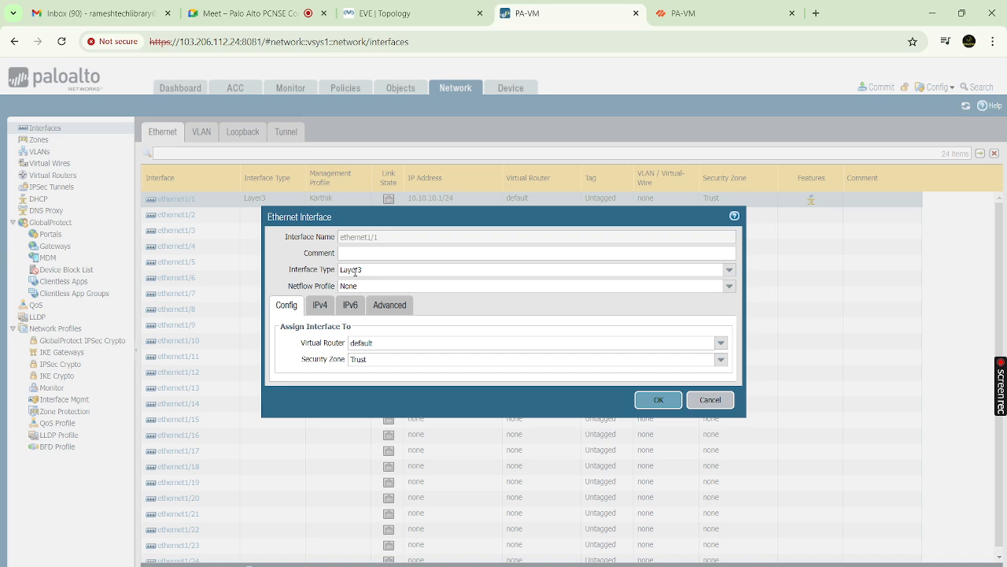
{"action": "left_click", "coordinate": [319, 308]}
{"action": "left_click", "coordinate": [394, 309]}
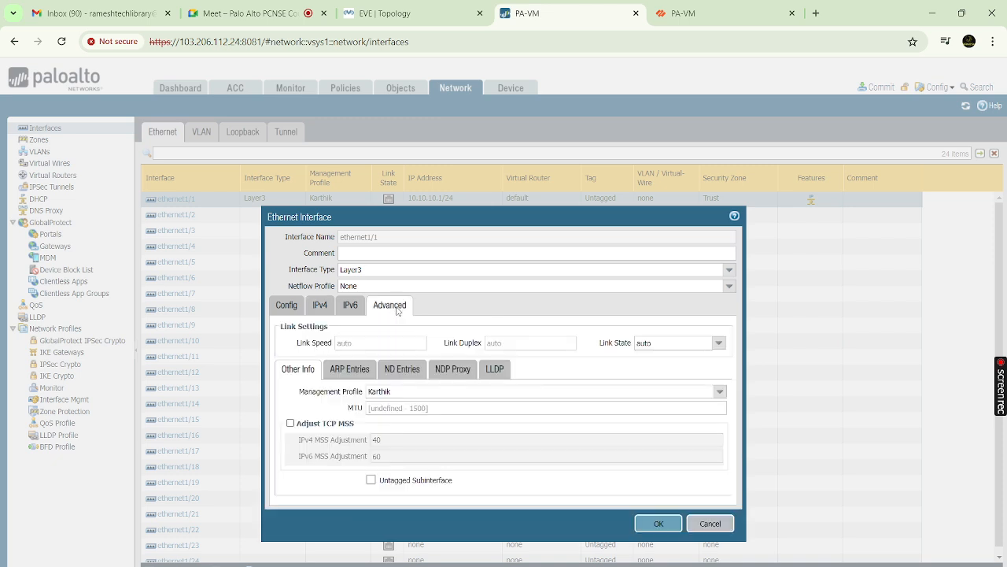
{"action": "left_click", "coordinate": [707, 524]}
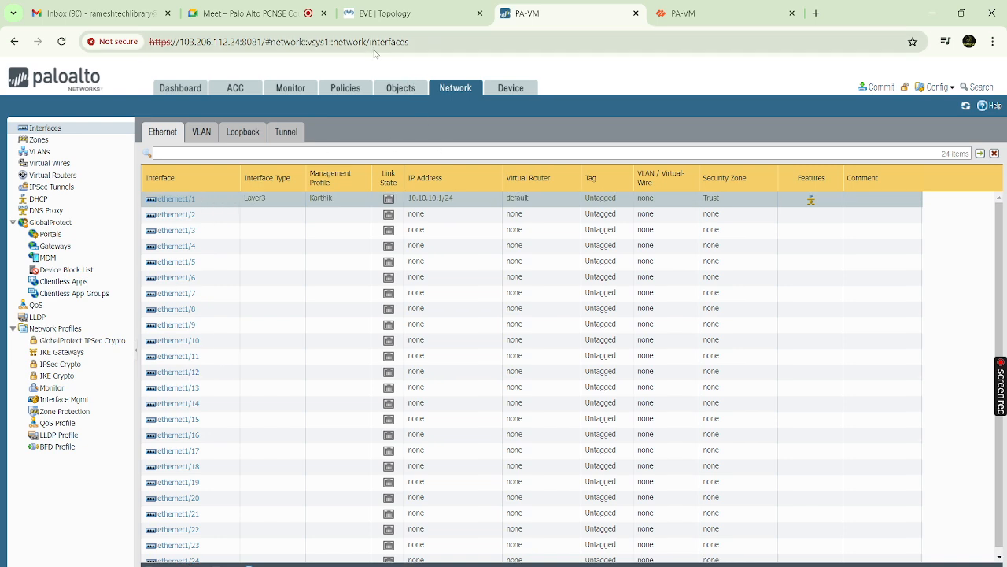
{"action": "left_click", "coordinate": [385, 11]}
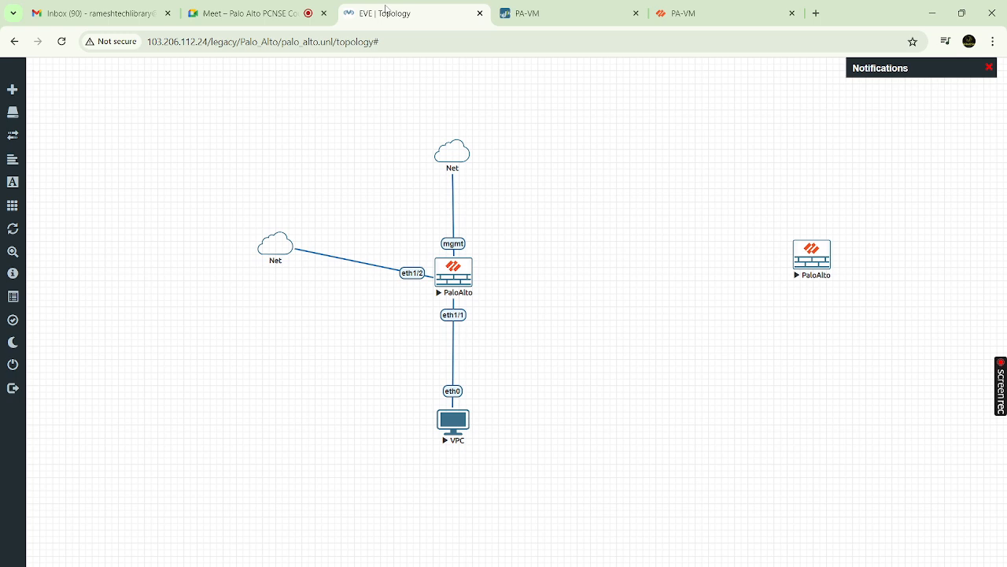
Bring up the QEMU console window for the PaloAlto firewall via the PA-VM tab
{"action": "right_click", "coordinate": [466, 281]}
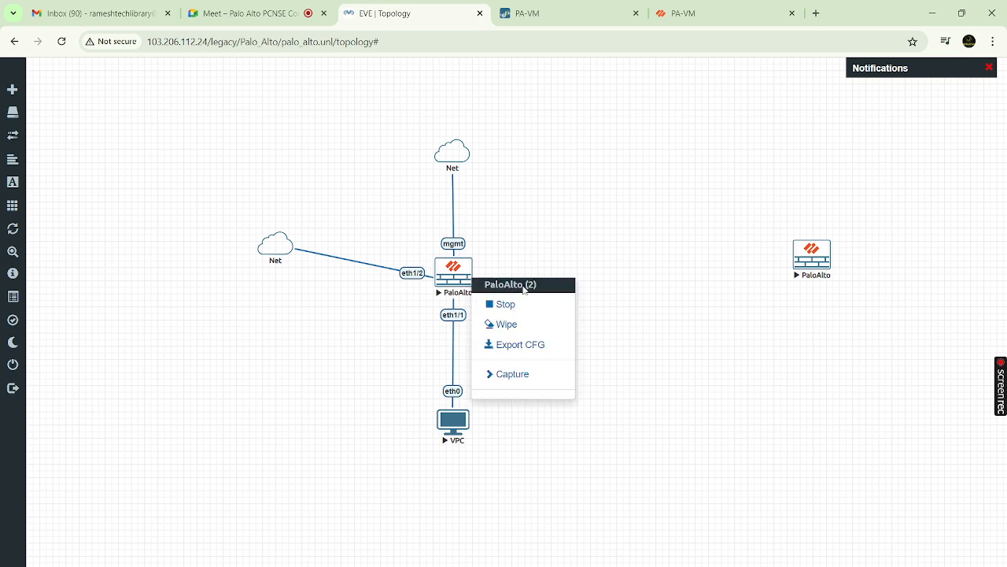
{"action": "left_click", "coordinate": [523, 244]}
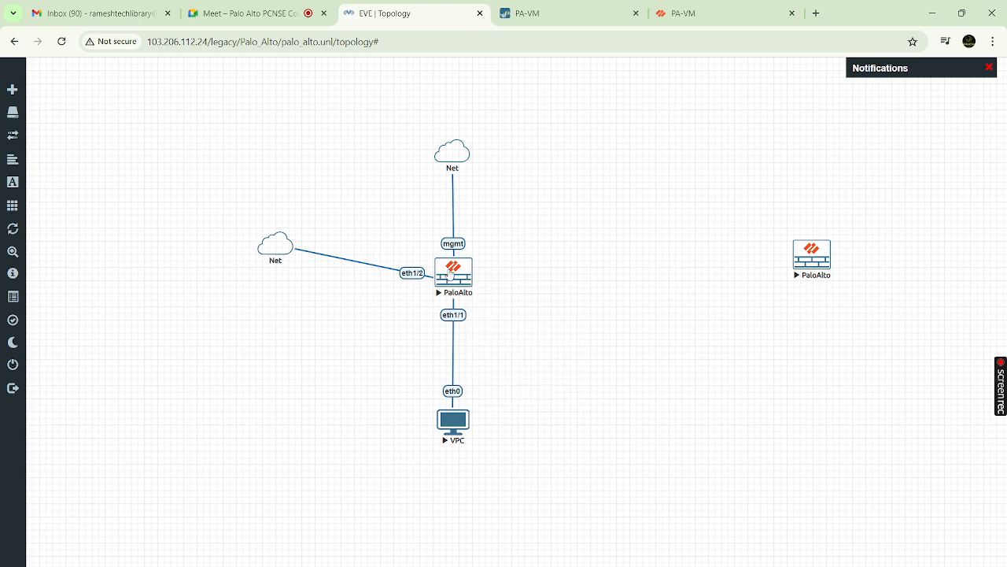
{"action": "left_click", "coordinate": [547, 15]}
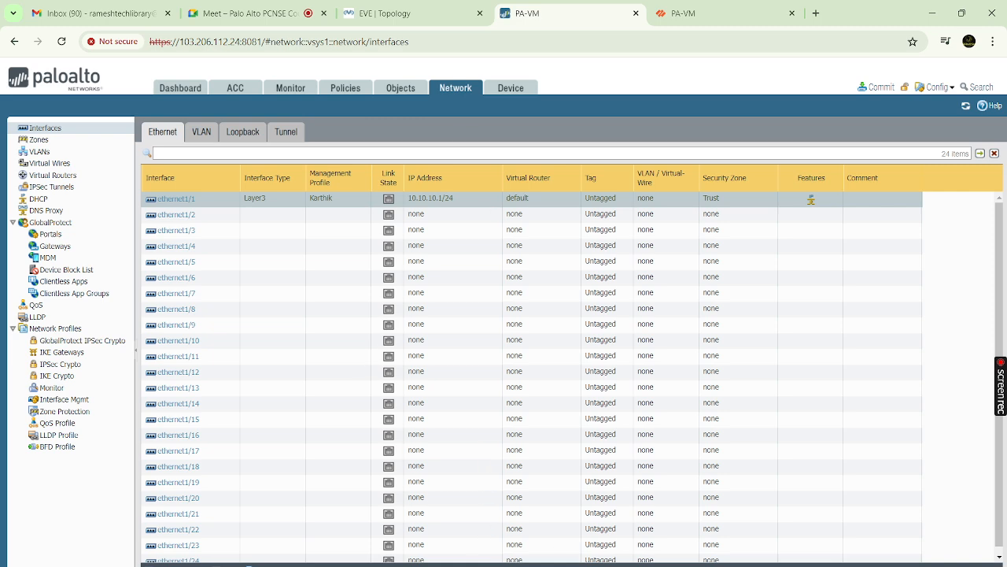
{"action": "left_click", "coordinate": [669, 551]}
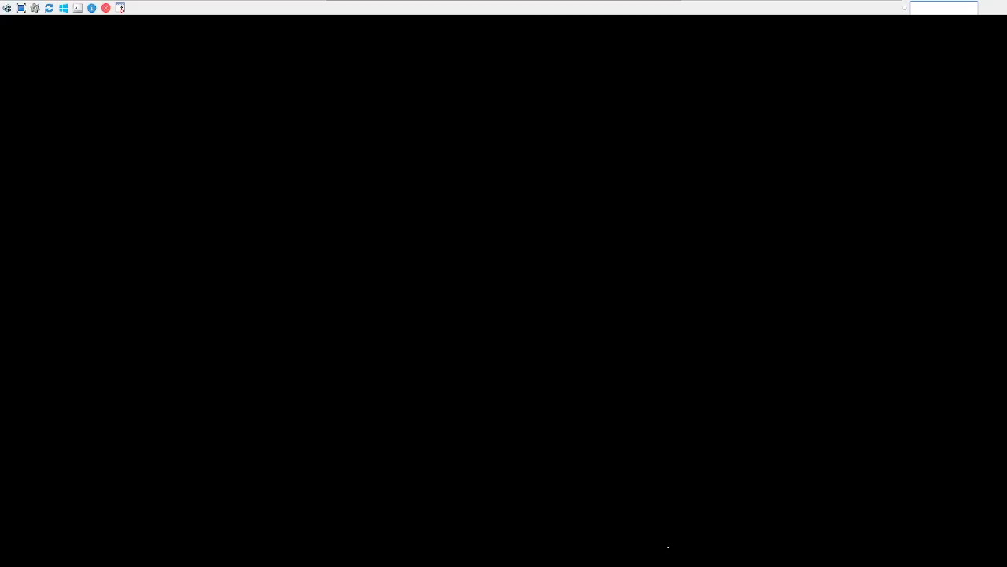
Log in to the PA-VM CLI as admin, run show interface all, then minimize the console
{"action": "key", "text": "Return"}
{"action": "key", "text": "Return"}
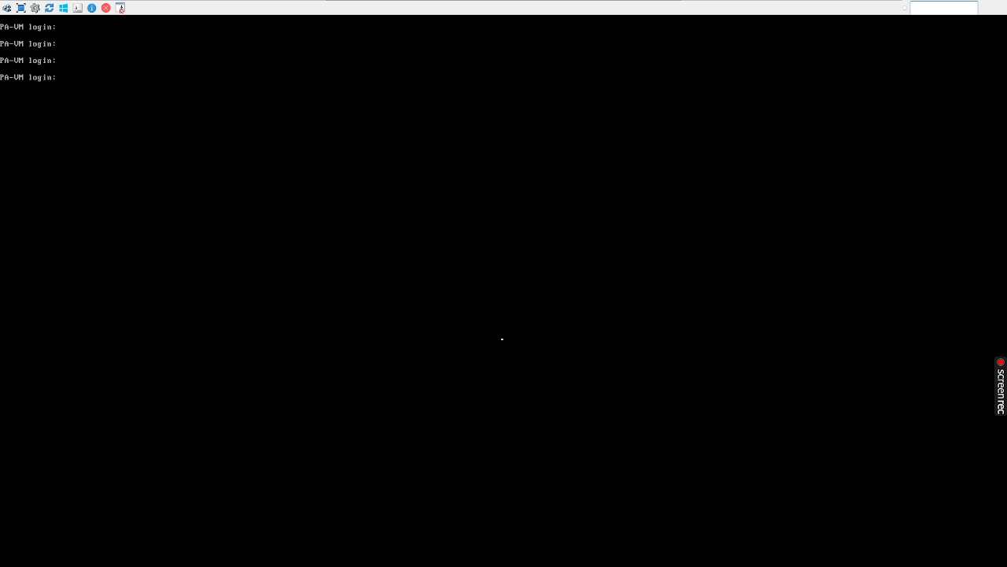
{"action": "type", "text": "admin"}
{"action": "key", "text": "Return"}
{"action": "key", "text": "Return"}
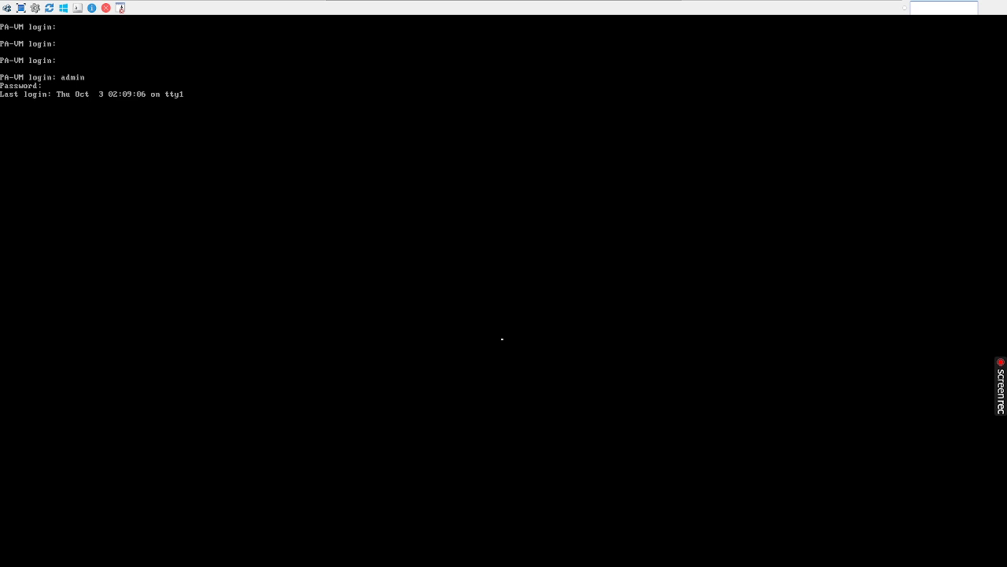
{"action": "key", "text": "Return"}
{"action": "key", "text": "Return"}
{"action": "key", "text": "Return"}
{"action": "key", "text": "Return"}
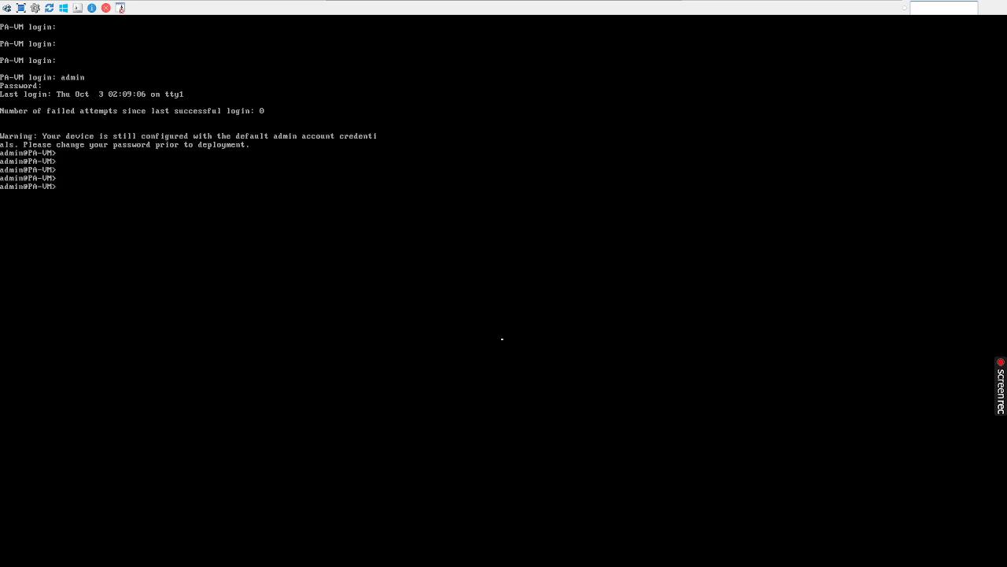
{"action": "type", "text": "show interface all"}
{"action": "key", "text": "Return"}
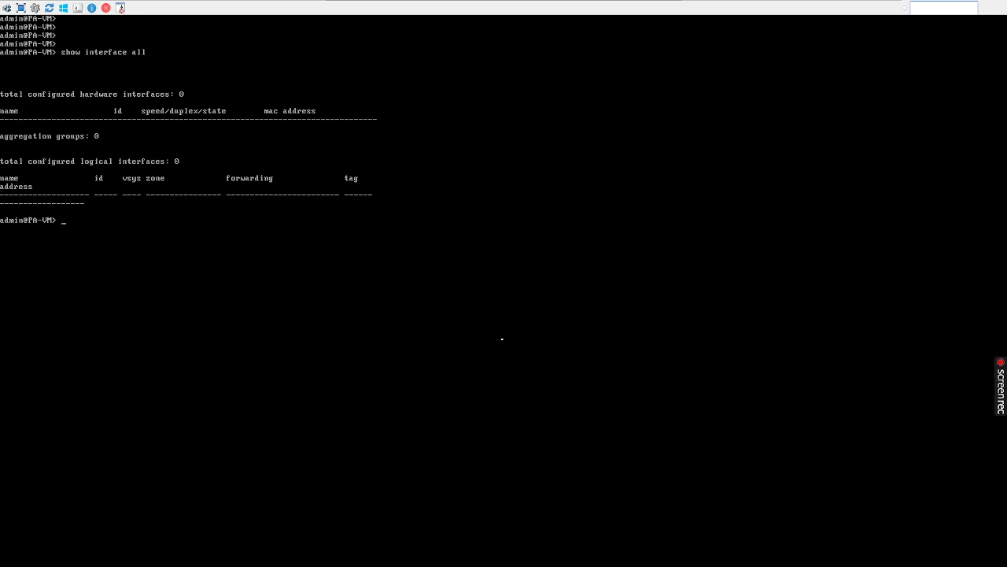
{"action": "key", "text": "Return"}
{"action": "key", "text": "Return"}
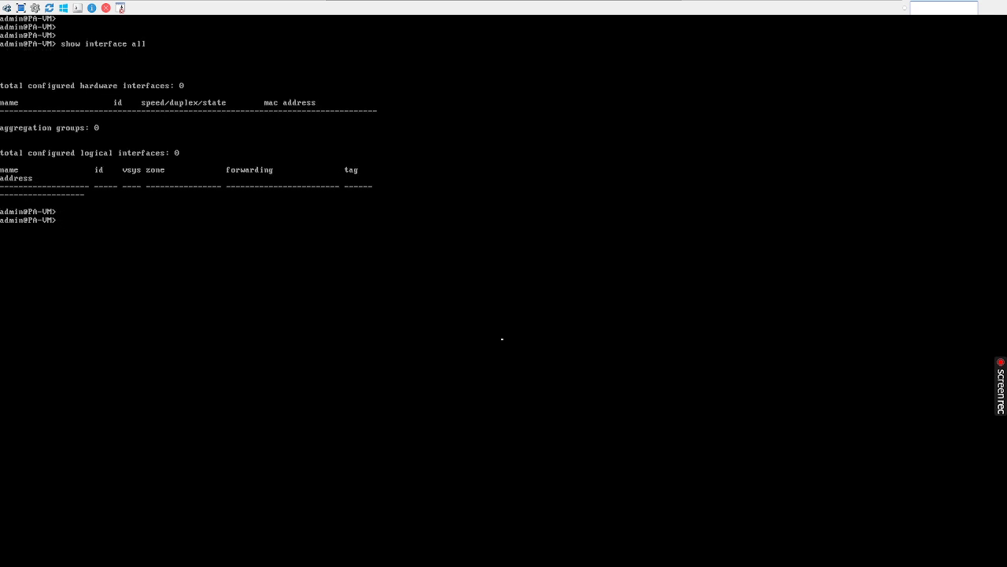
{"action": "mouse_move", "coordinate": [566, 3]}
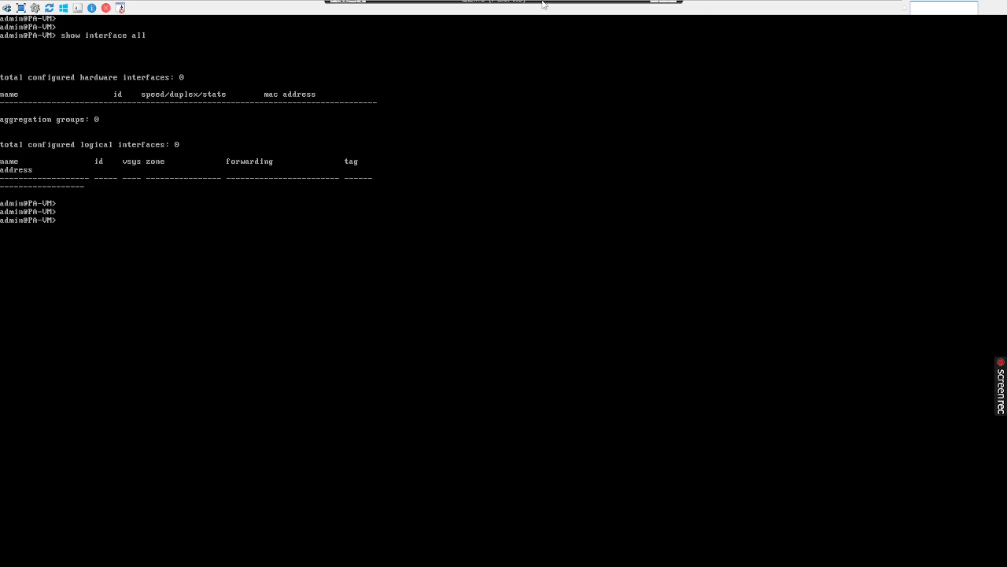
{"action": "left_click", "coordinate": [653, 6]}
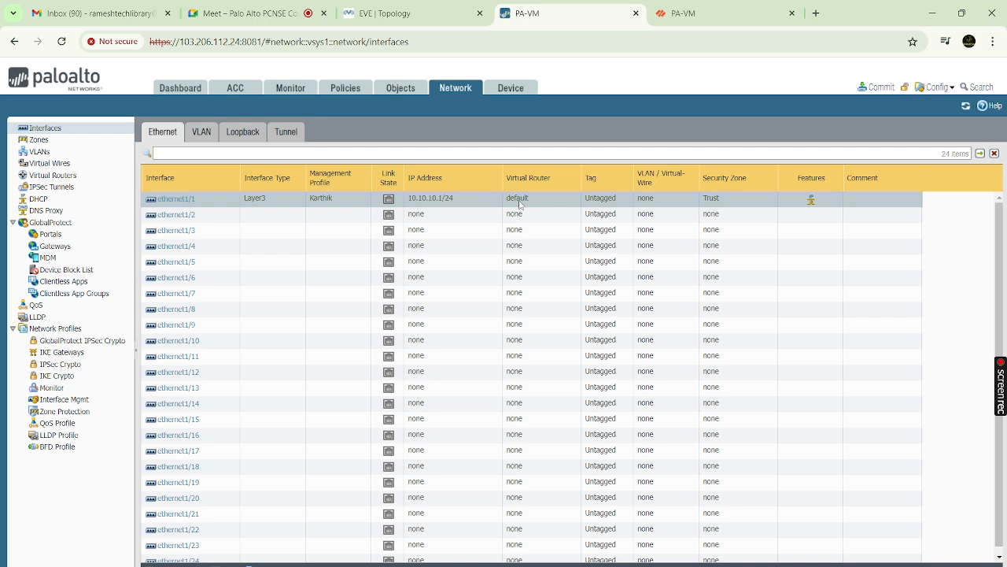
{"action": "left_click", "coordinate": [403, 13]}
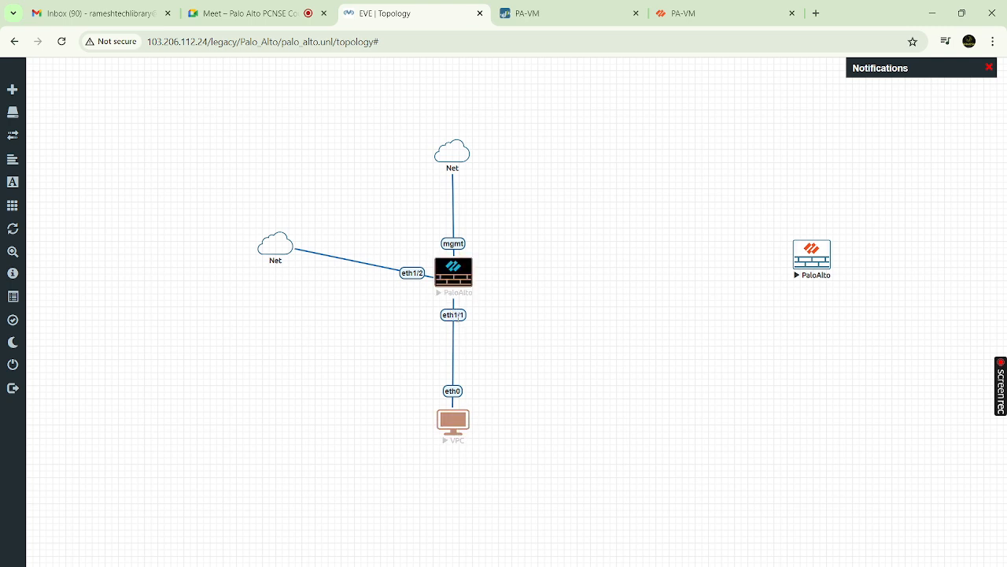
{"action": "right_click", "coordinate": [457, 316]}
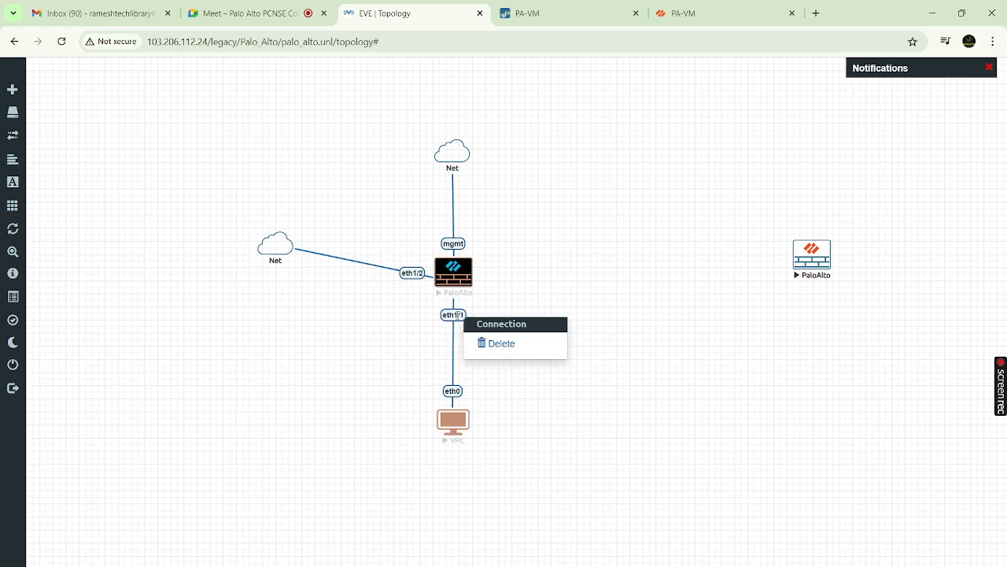
{"action": "left_click", "coordinate": [534, 306]}
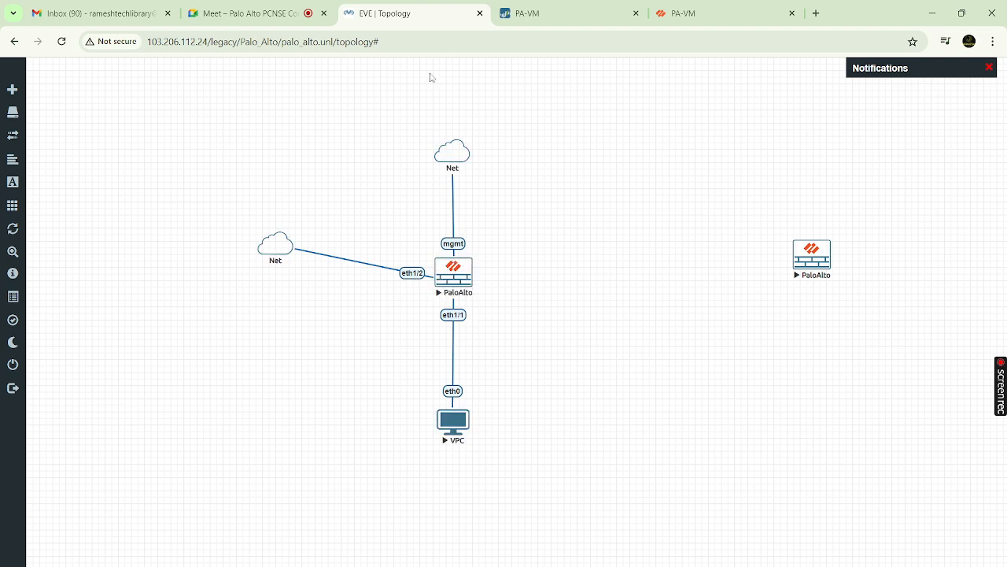
{"action": "left_click", "coordinate": [532, 20]}
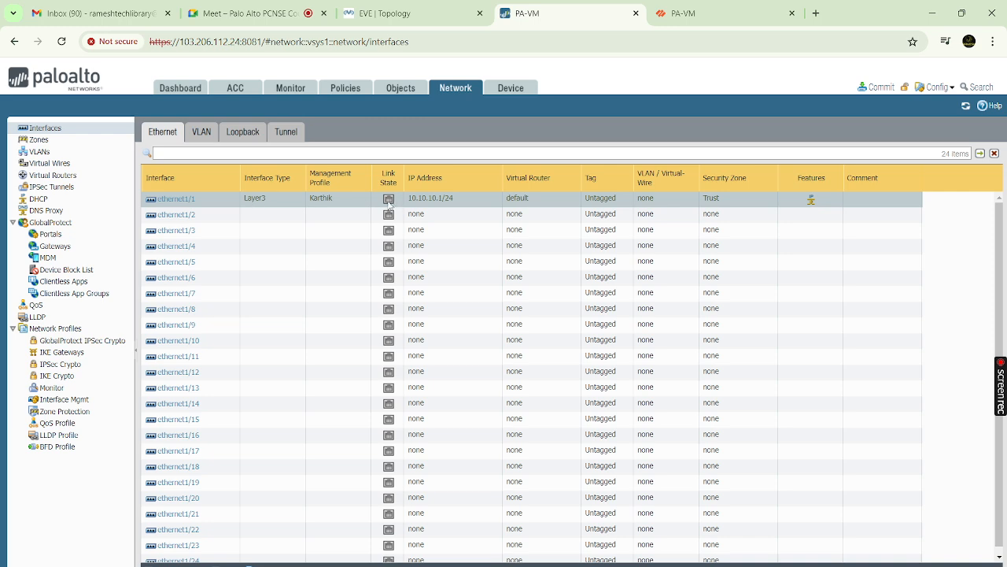
{"action": "left_click", "coordinate": [175, 200]}
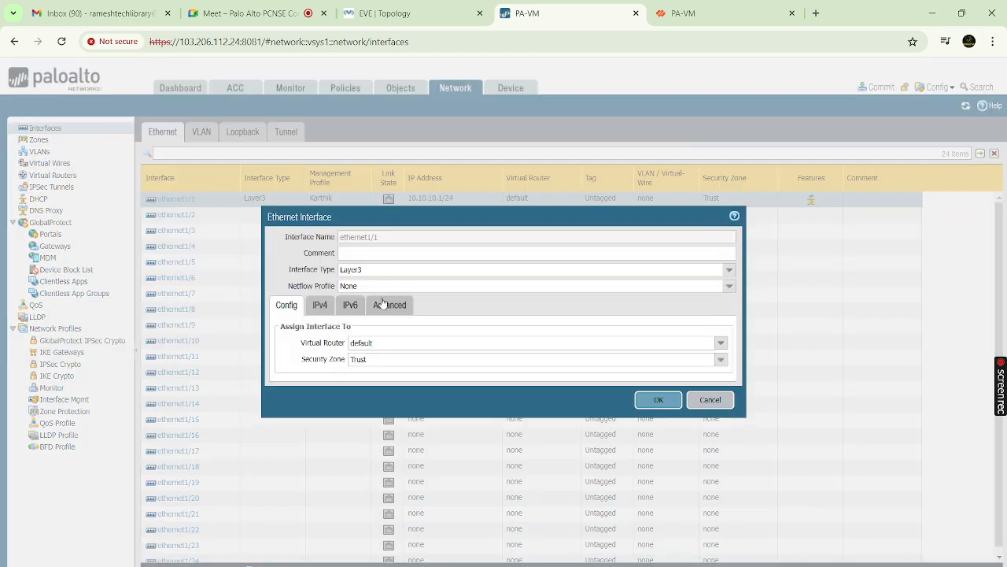
{"action": "left_click", "coordinate": [391, 305]}
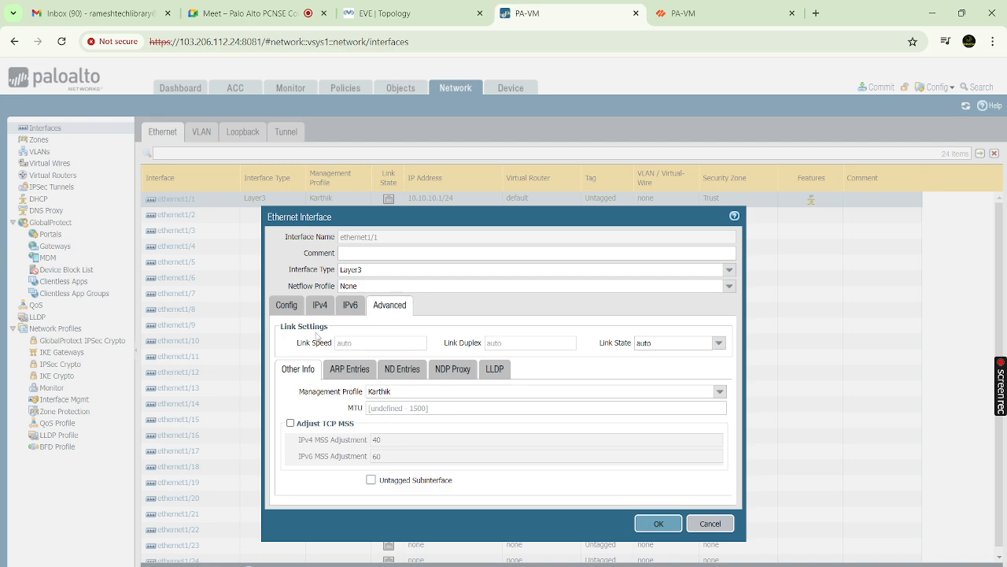
{"action": "left_click", "coordinate": [287, 306]}
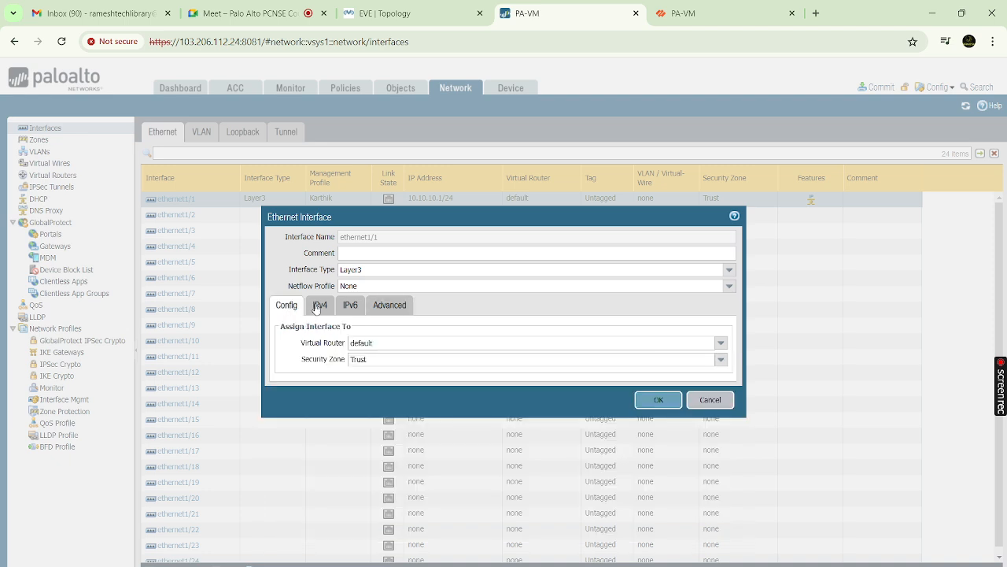
{"action": "left_click", "coordinate": [700, 403]}
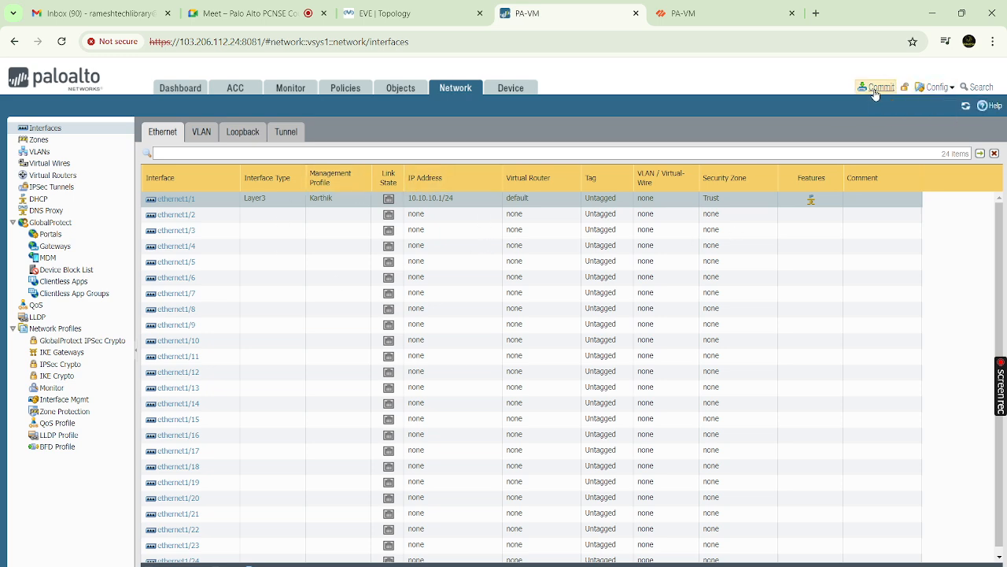
Commit all pending PAN-OS changes and close the successful commit result
{"action": "left_click", "coordinate": [877, 90]}
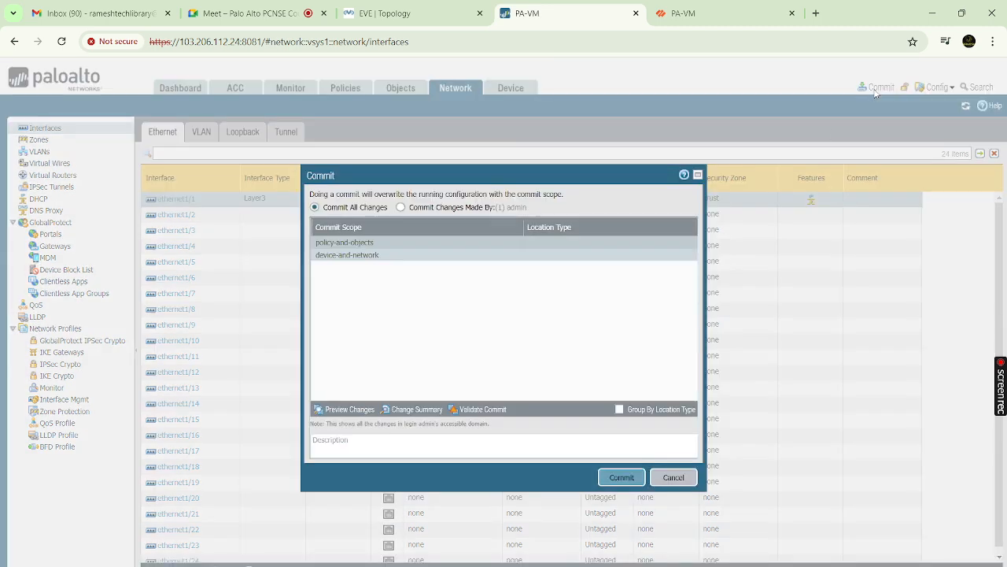
{"action": "left_click", "coordinate": [610, 480]}
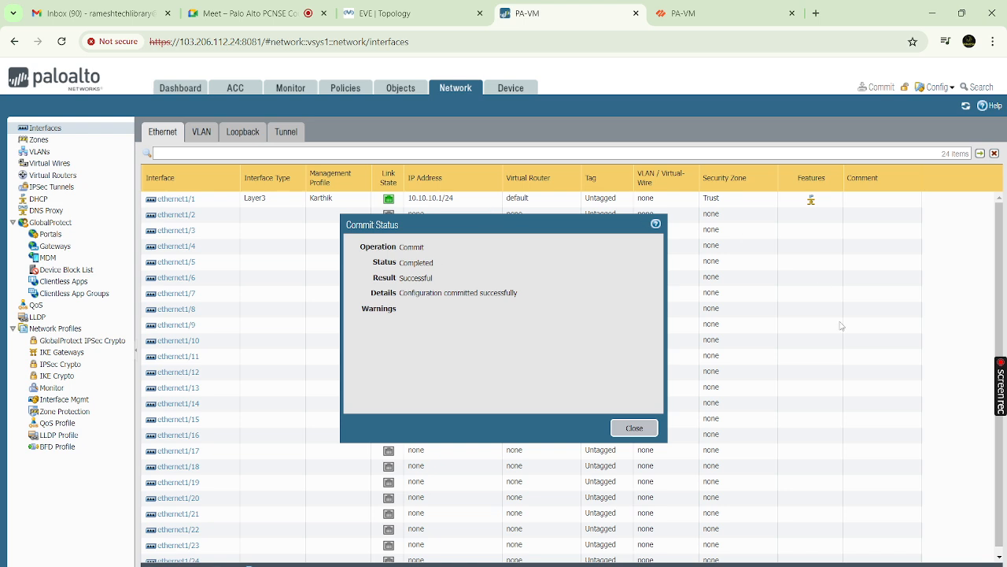
{"action": "left_click", "coordinate": [639, 429]}
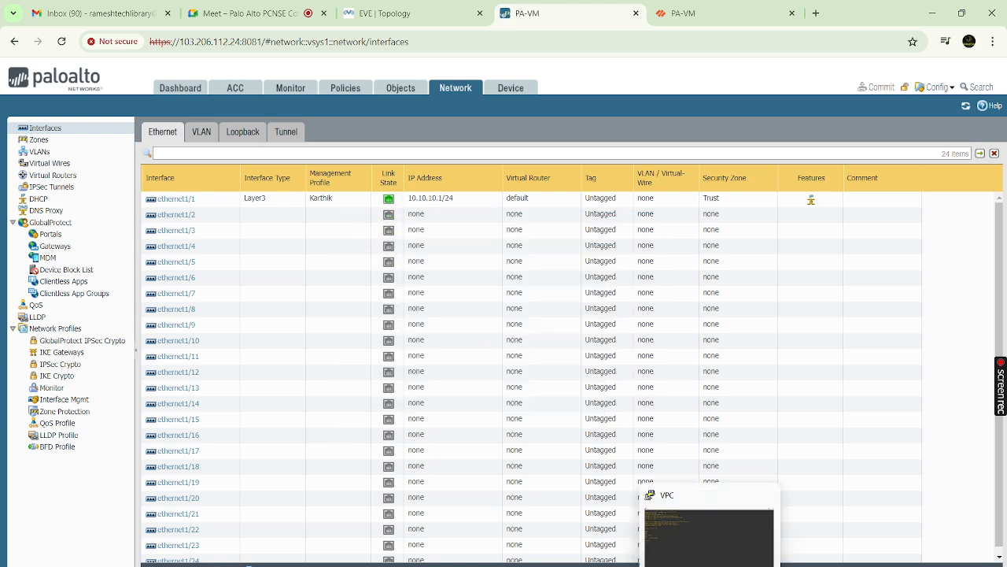
Rerun ip dhcp in the VPC terminal to request an address from the firewall
{"action": "left_click", "coordinate": [708, 565]}
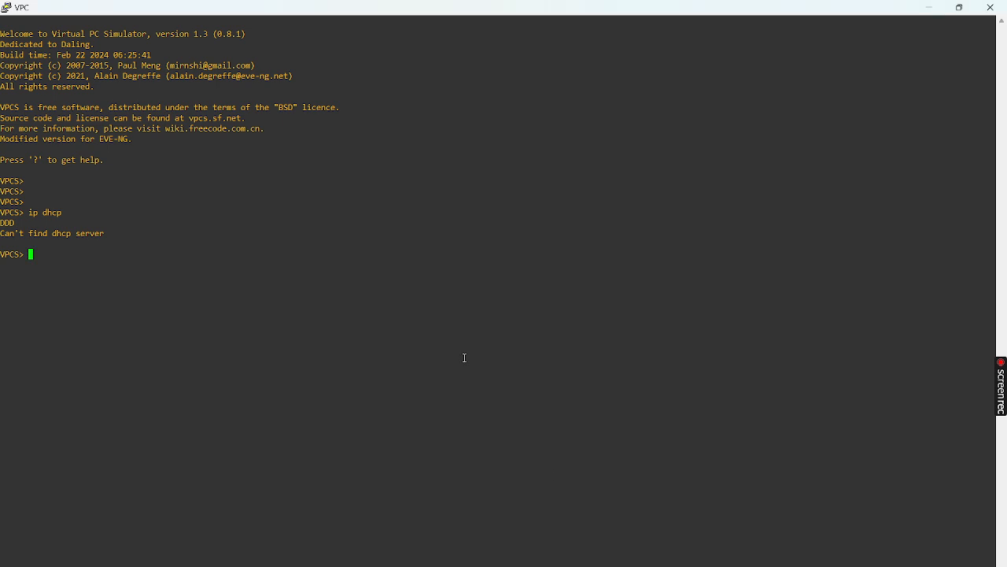
{"action": "key", "text": "Return"}
{"action": "key", "text": "Return"}
{"action": "key", "text": "Return"}
{"action": "type", "text": "i[p"}
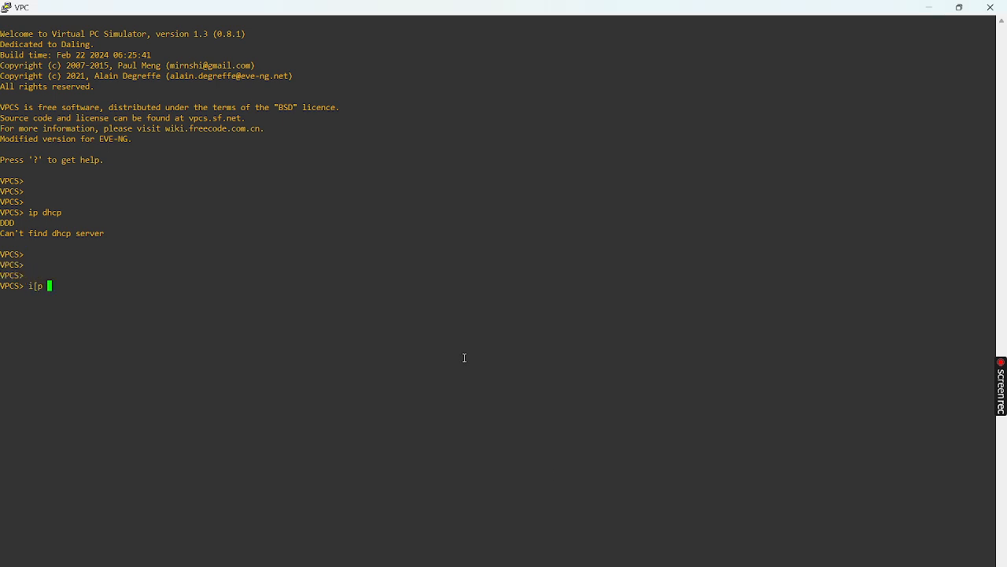
{"action": "key", "text": "BackSpace"}
{"action": "key", "text": "BackSpace"}
{"action": "key", "text": "BackSpace"}
{"action": "type", "text": "p dhcp"}
{"action": "key", "text": "Return"}
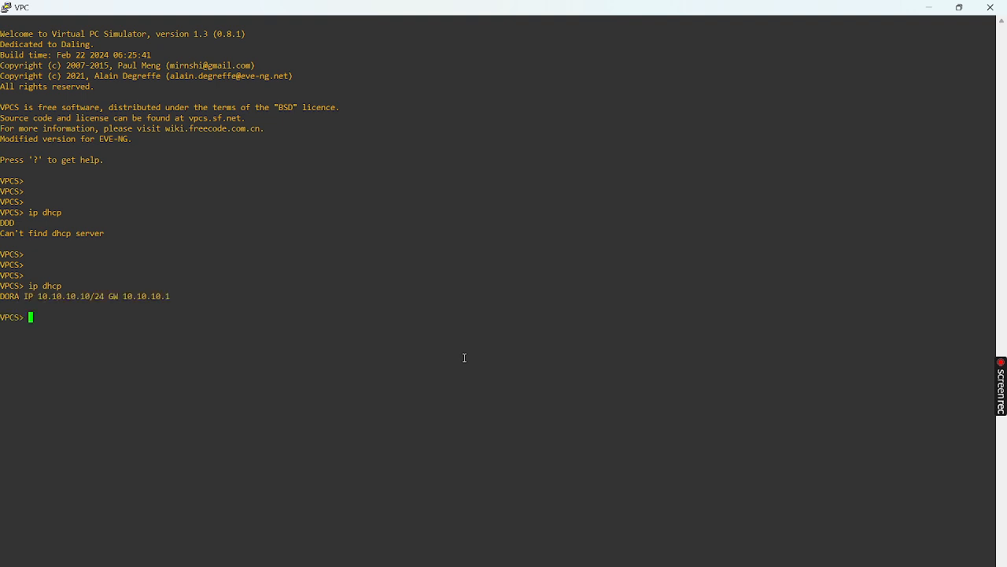
Run sho ip to confirm 10.10.10.10/24, gateway 10.10.10.1 and DNS 8.8.8.8, then minimize VPCS
{"action": "key", "text": "Return"}
{"action": "key", "text": "Return"}
{"action": "key", "text": "Return"}
{"action": "type", "text": "sho ip"}
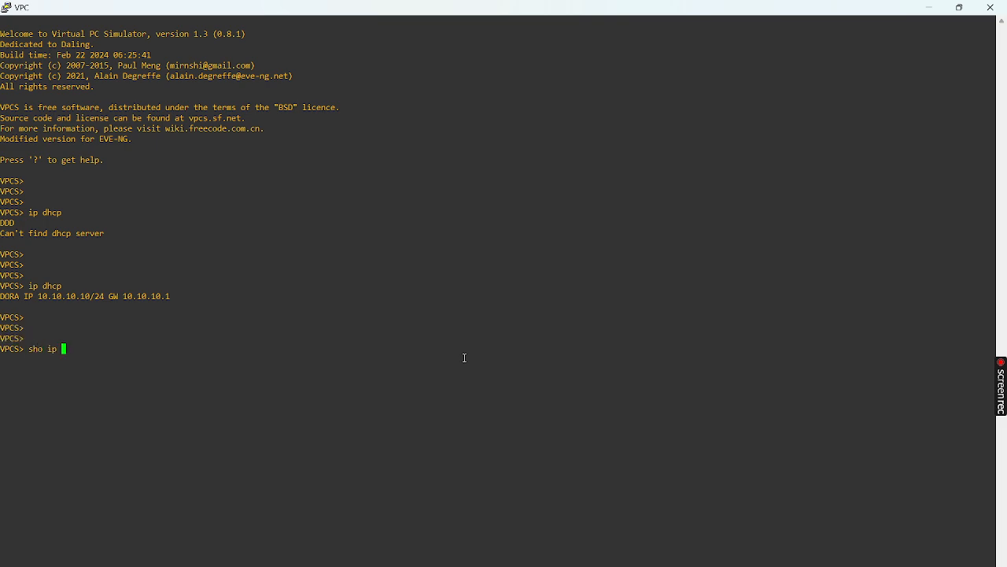
{"action": "key", "text": "Return"}
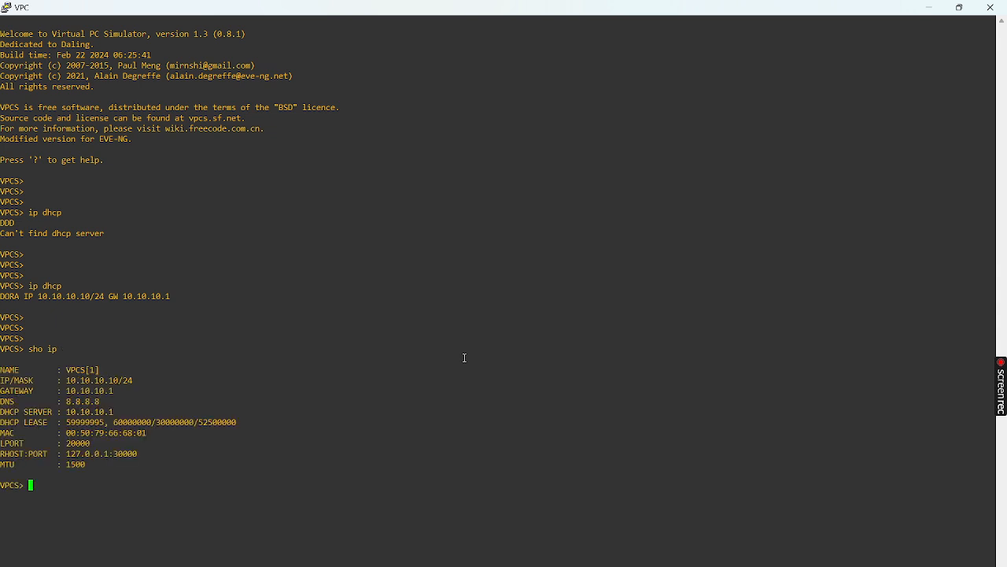
{"action": "double_click", "coordinate": [99, 379]}
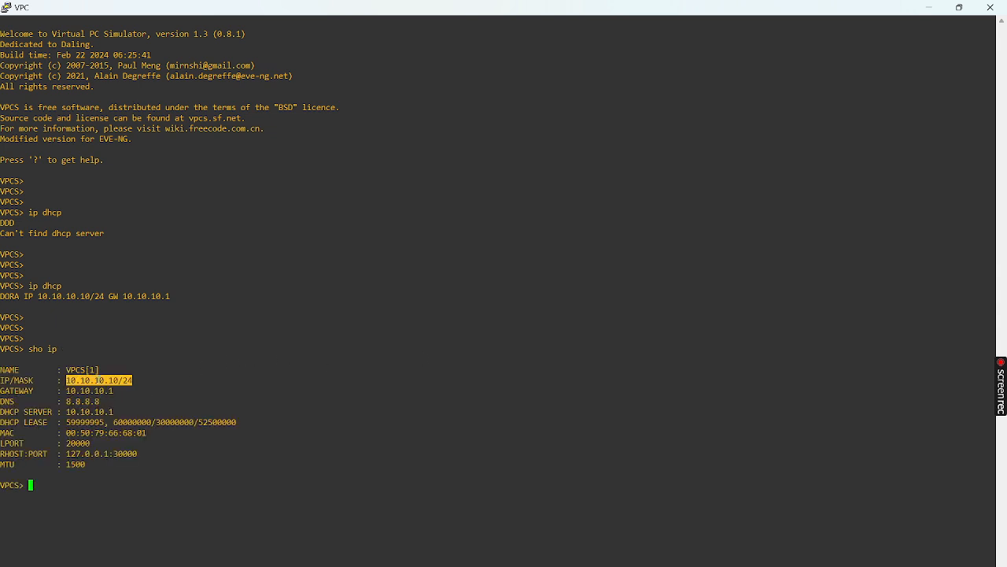
{"action": "double_click", "coordinate": [96, 390]}
{"action": "double_click", "coordinate": [95, 400]}
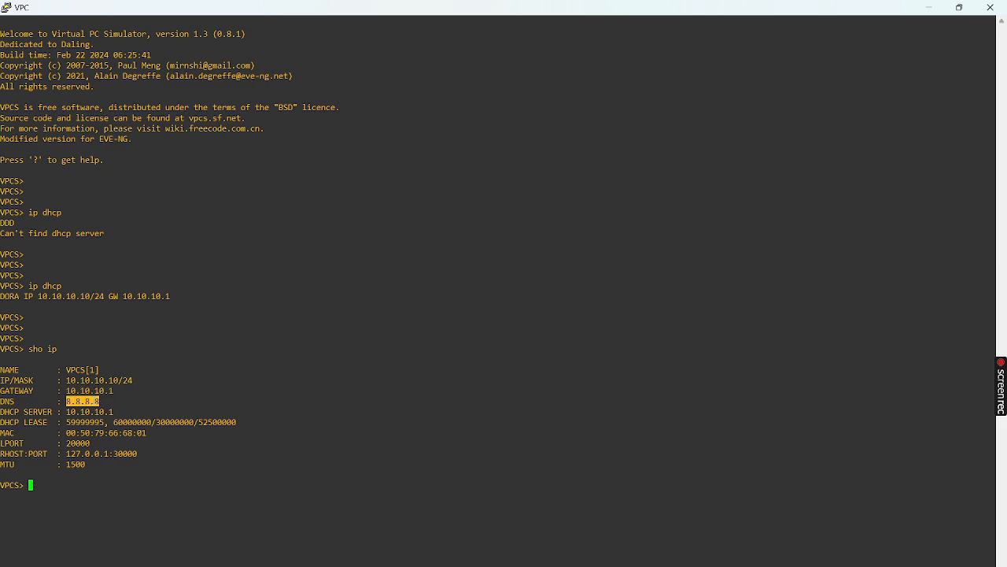
{"action": "left_click", "coordinate": [928, 7]}
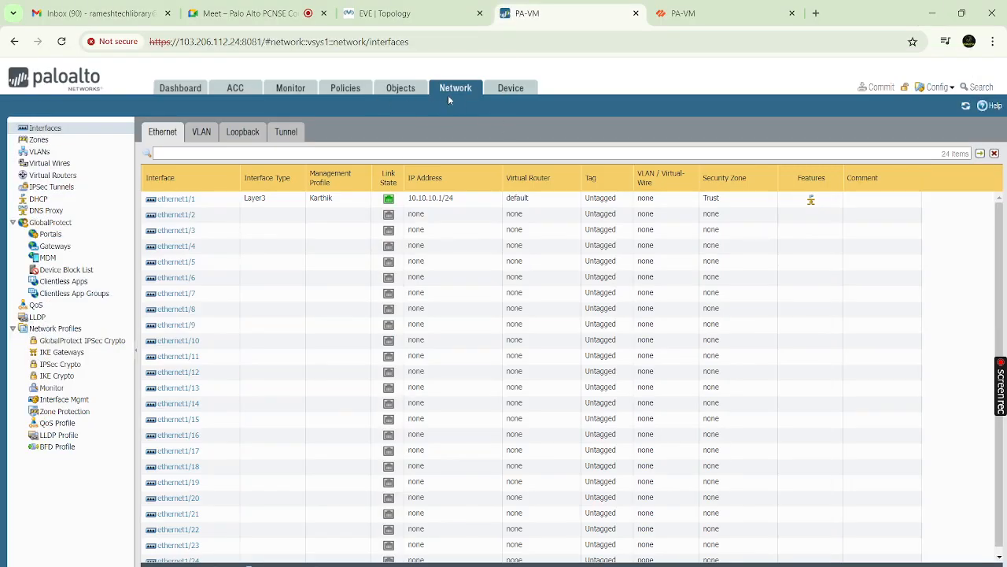
Open the ethernet1/1 DHCP lease allocation list and highlight the leased MAC address
{"action": "left_click", "coordinate": [43, 199]}
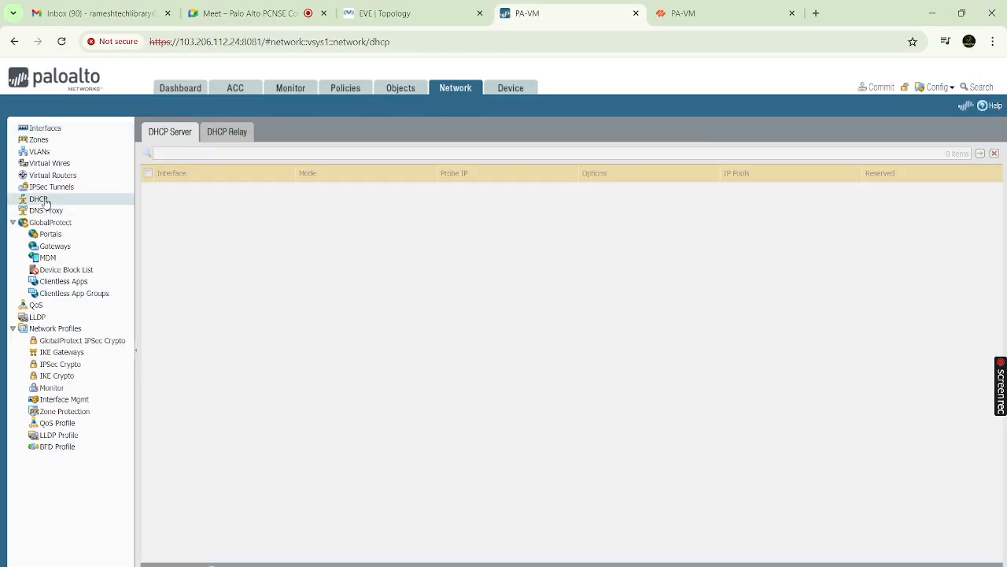
{"action": "left_click", "coordinate": [756, 190]}
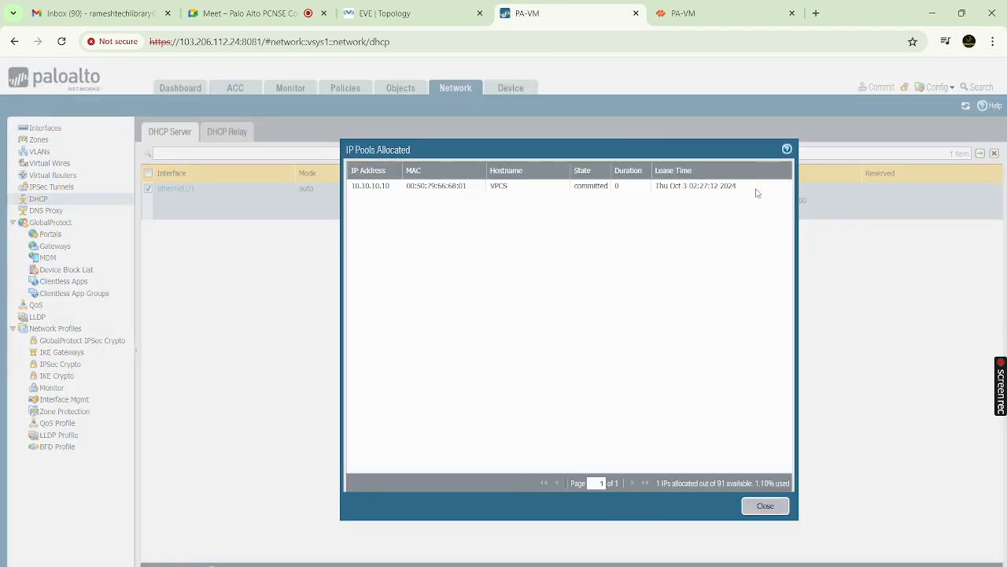
{"action": "double_click", "coordinate": [432, 185]}
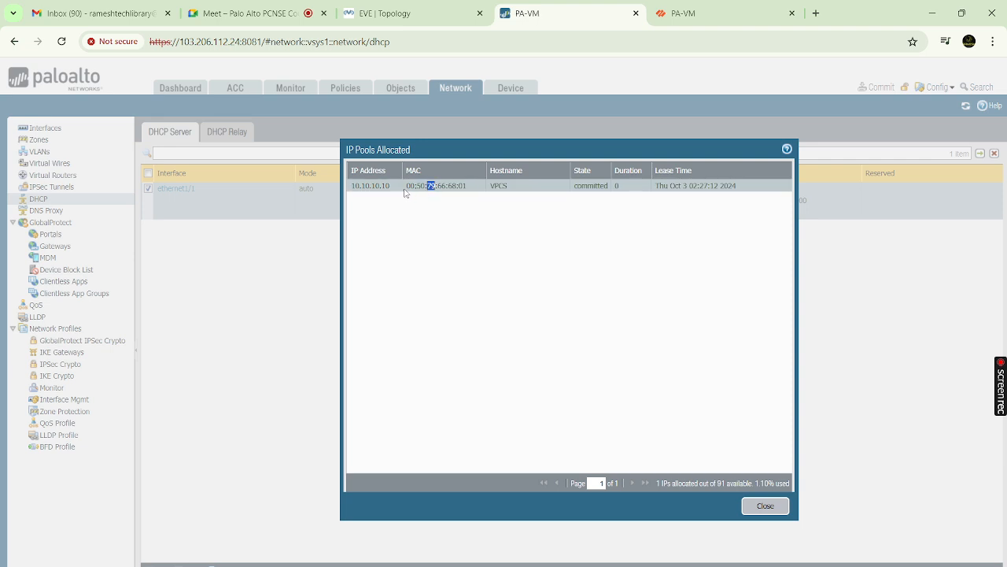
{"action": "left_click_drag", "start_coordinate": [406, 188], "coordinate": [470, 192]}
Confirm the 10.10.10.10 lease's MAC matches the VPCS PC, then return to the VPCS console
{"action": "key", "text": "alt+Tab"}
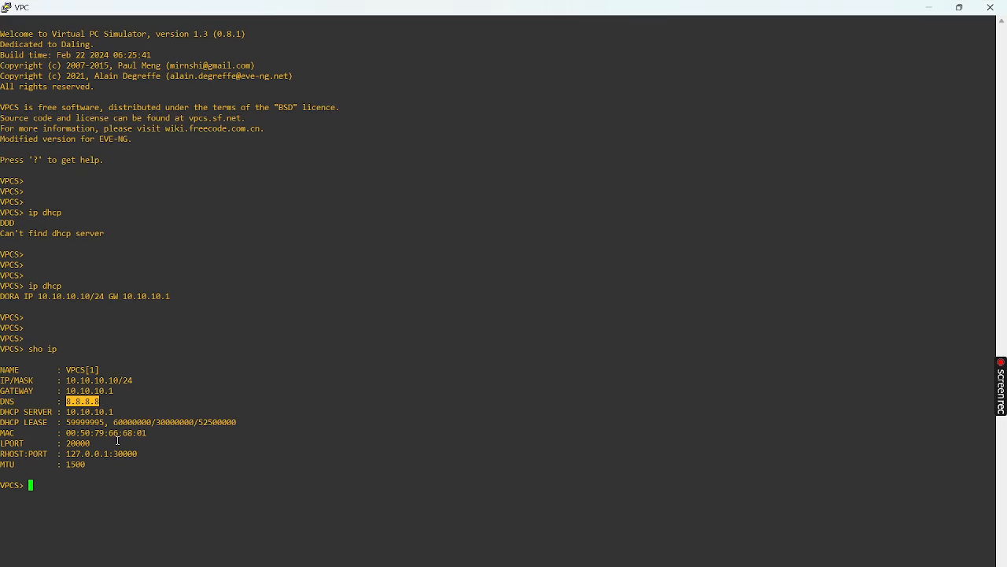
{"action": "left_click_drag", "start_coordinate": [120, 434], "coordinate": [148, 434]}
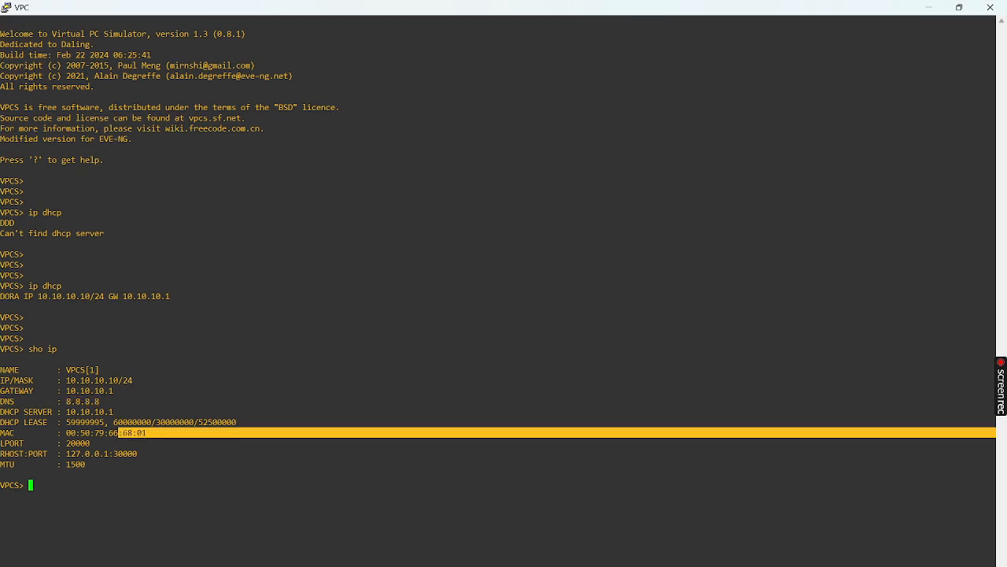
{"action": "mouse_move", "coordinate": [565, 565]}
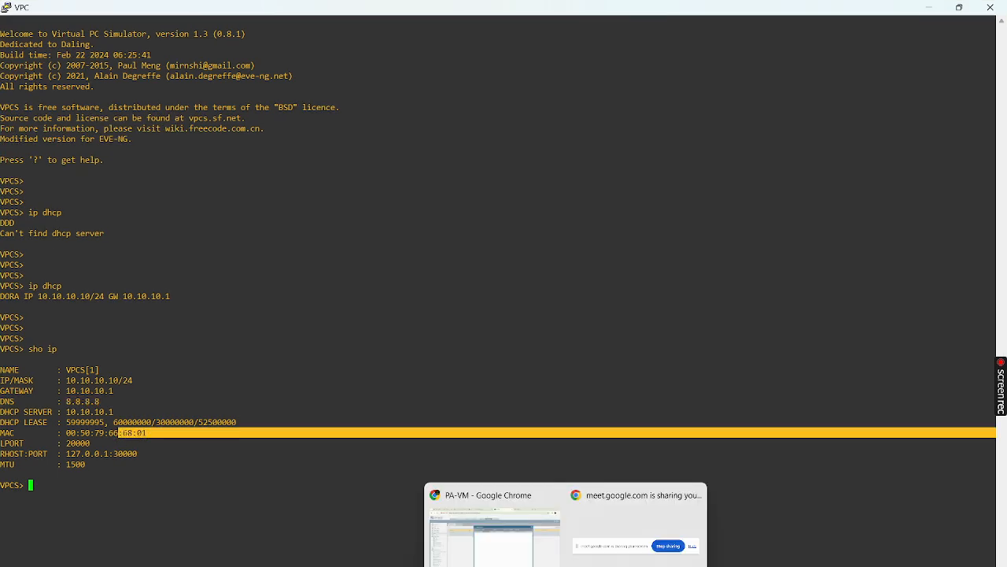
{"action": "left_click", "coordinate": [508, 547]}
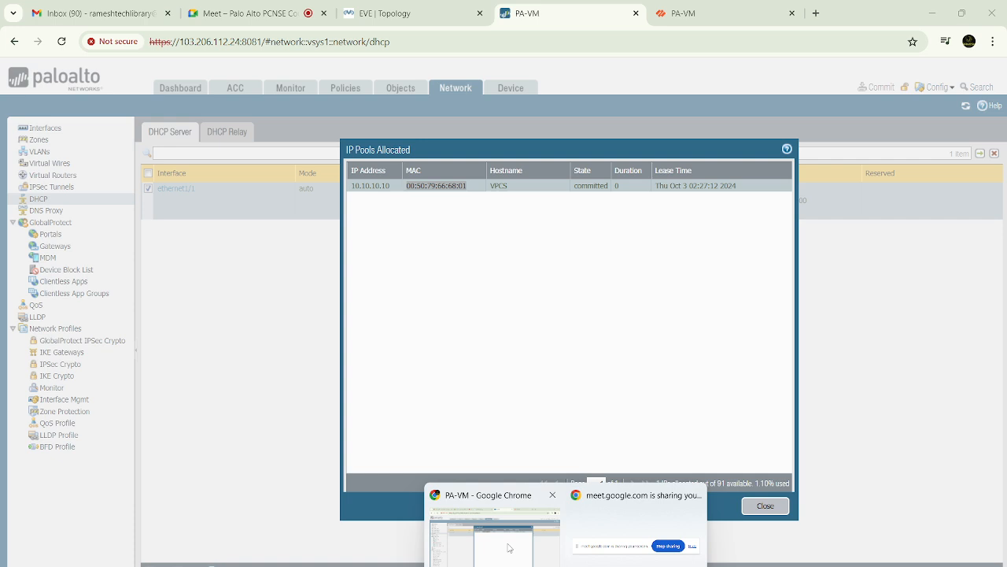
{"action": "left_click", "coordinate": [510, 191]}
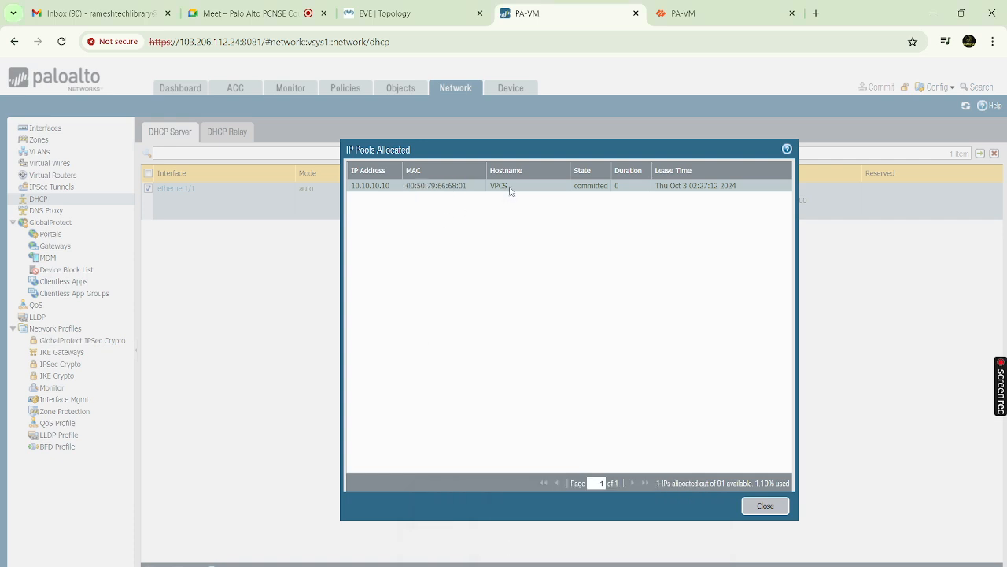
{"action": "double_click", "coordinate": [375, 190]}
{"action": "left_click", "coordinate": [759, 508]}
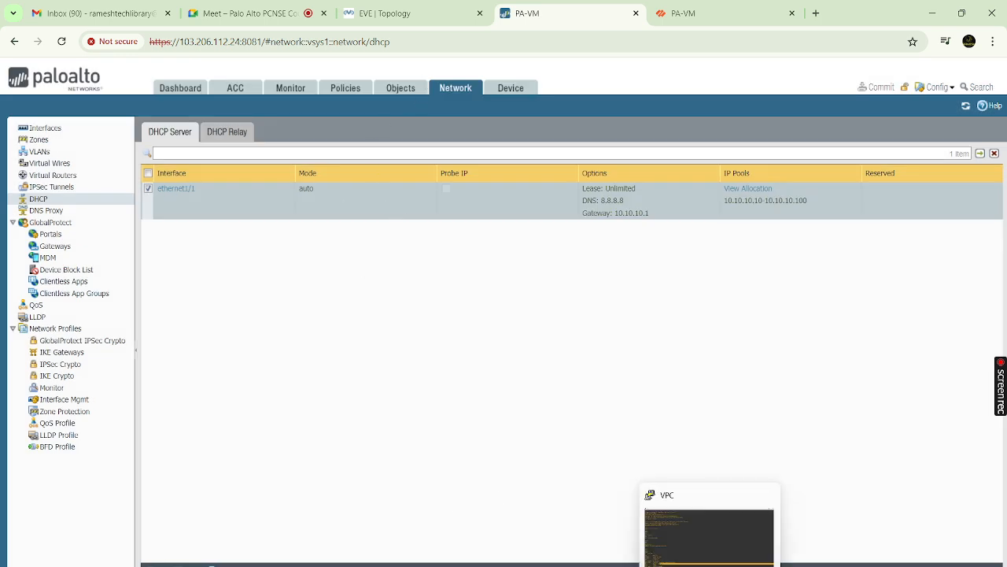
{"action": "left_click", "coordinate": [710, 566]}
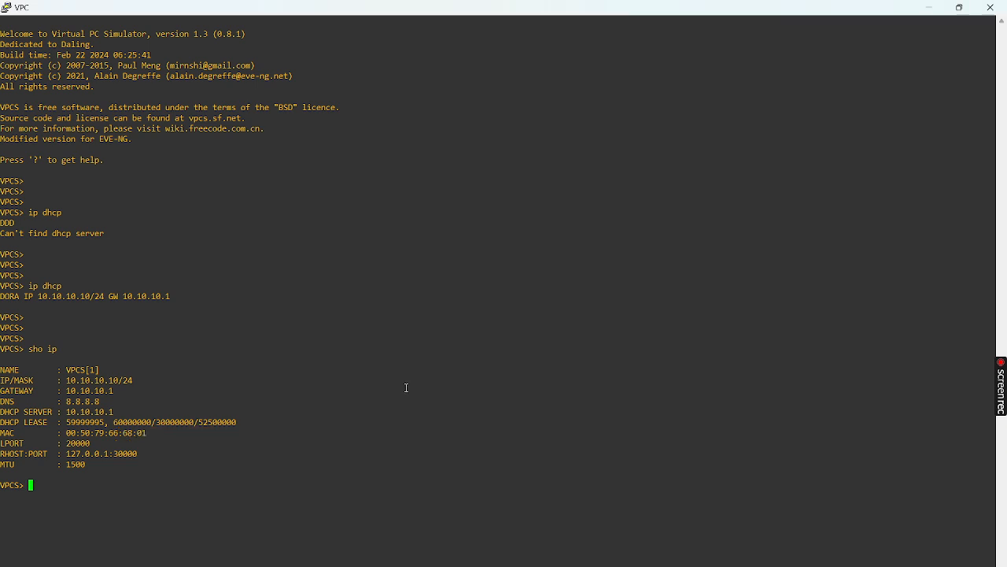
Ping 8.8.8.8 from the VPCS PC, which times out, then bring up PAN-OS's Monitor section
{"action": "key", "text": "Return"}
{"action": "key", "text": "Return"}
{"action": "key", "text": "Return"}
{"action": "type", "text": "pin"}
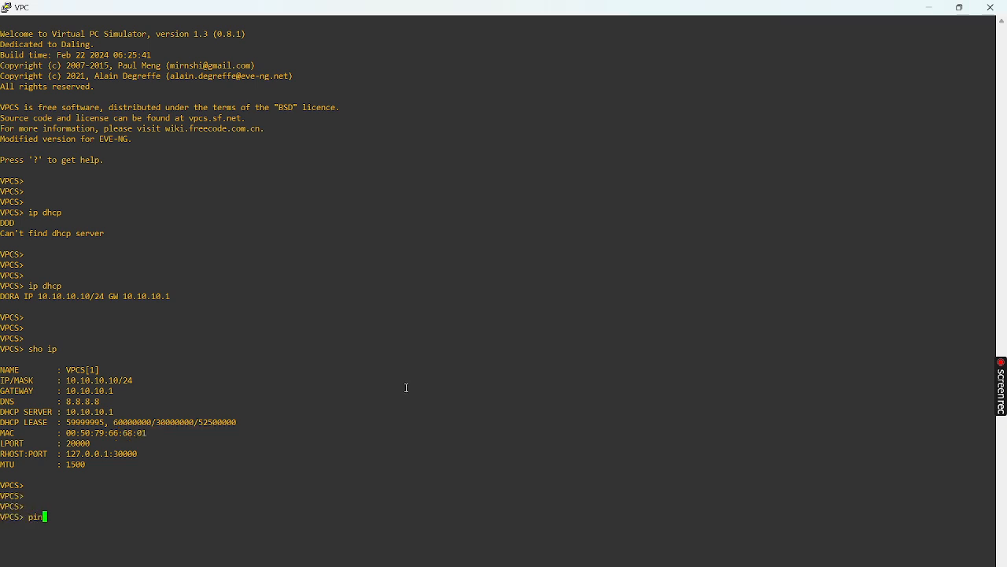
{"action": "type", "text": "g 8.8.8.8"}
{"action": "key", "text": "Return"}
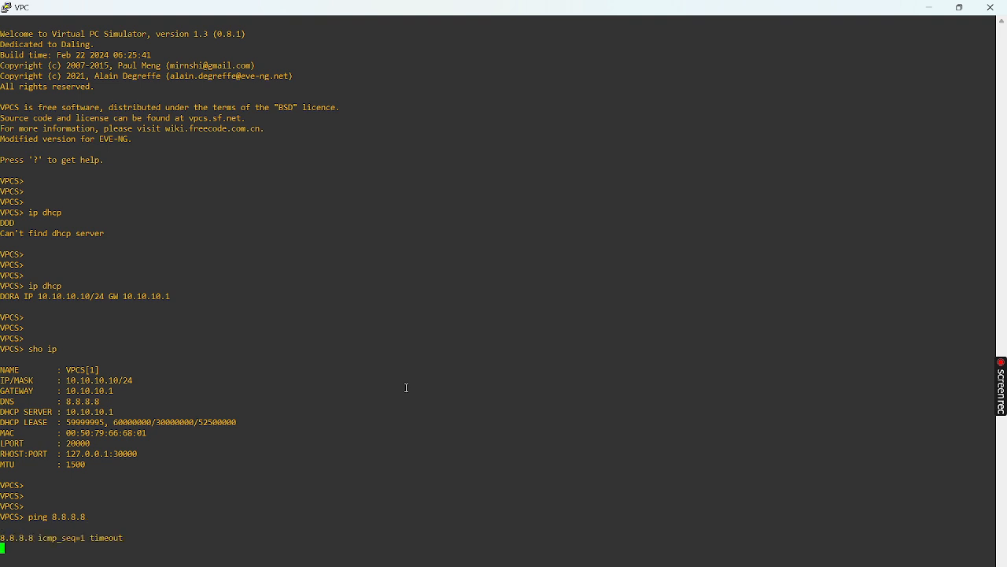
{"action": "left_click", "coordinate": [928, 7]}
{"action": "left_click", "coordinate": [291, 88]}
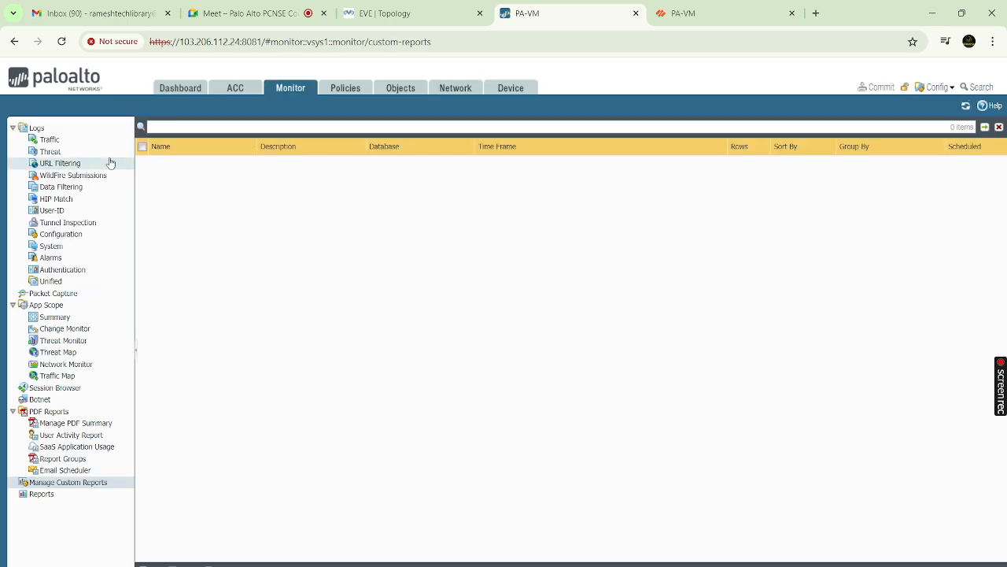
Refresh the still-empty Traffic log, then switch to the PA-VM console
{"action": "left_click", "coordinate": [74, 143]}
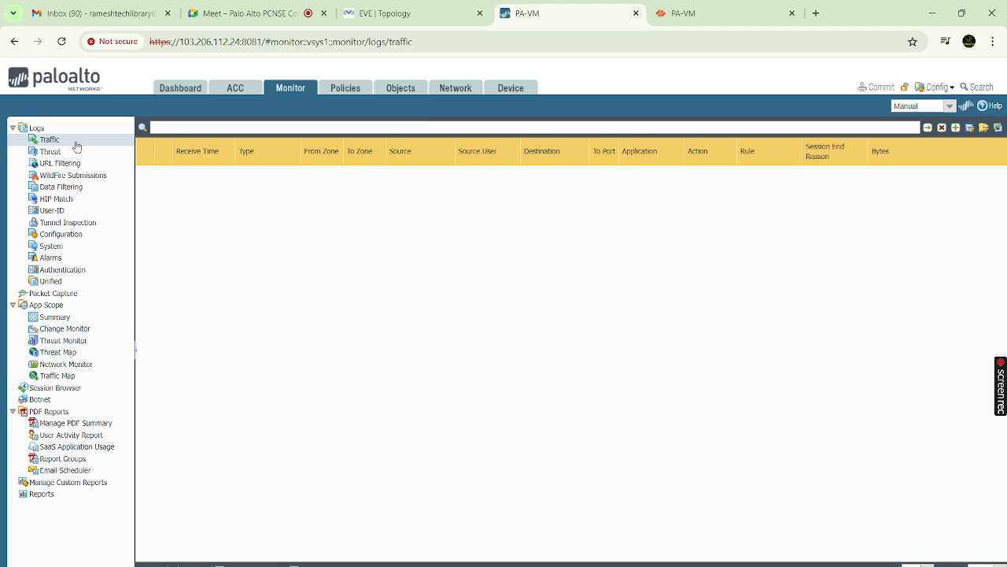
{"action": "left_click", "coordinate": [942, 128]}
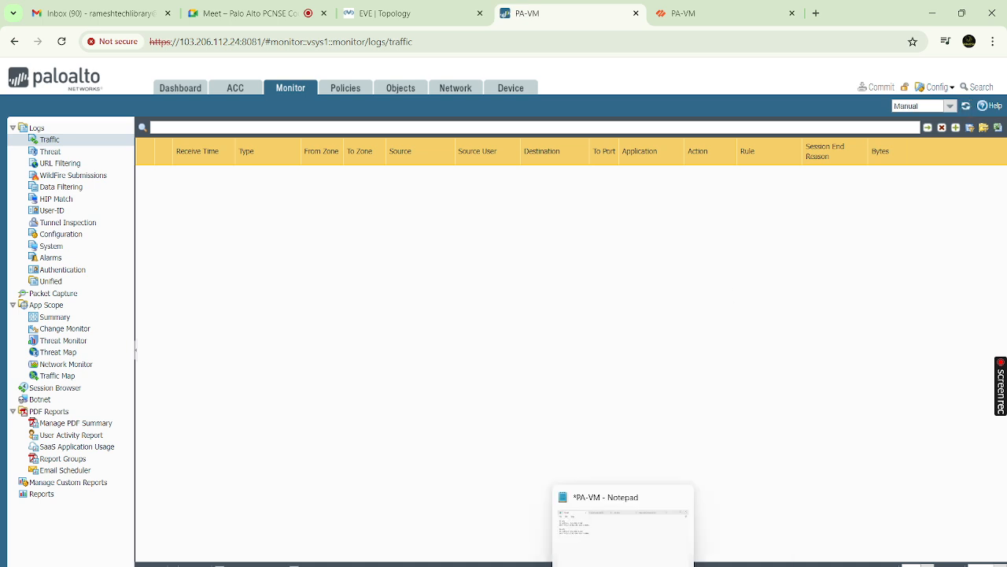
{"action": "left_click", "coordinate": [665, 544]}
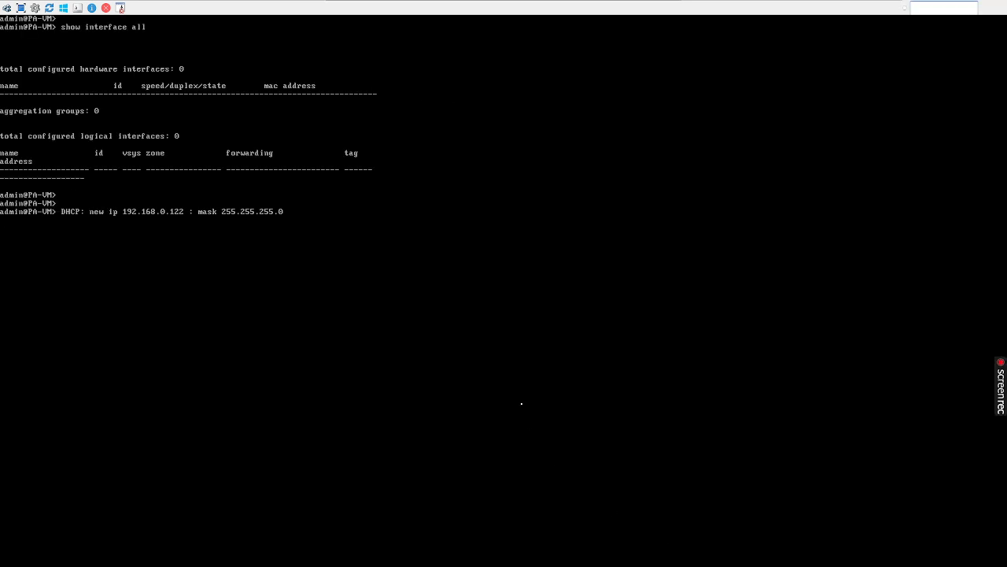
Run 'show session all' on PA-VM, which reports No Active Sessions, then minimize the console
{"action": "key", "text": "Return"}
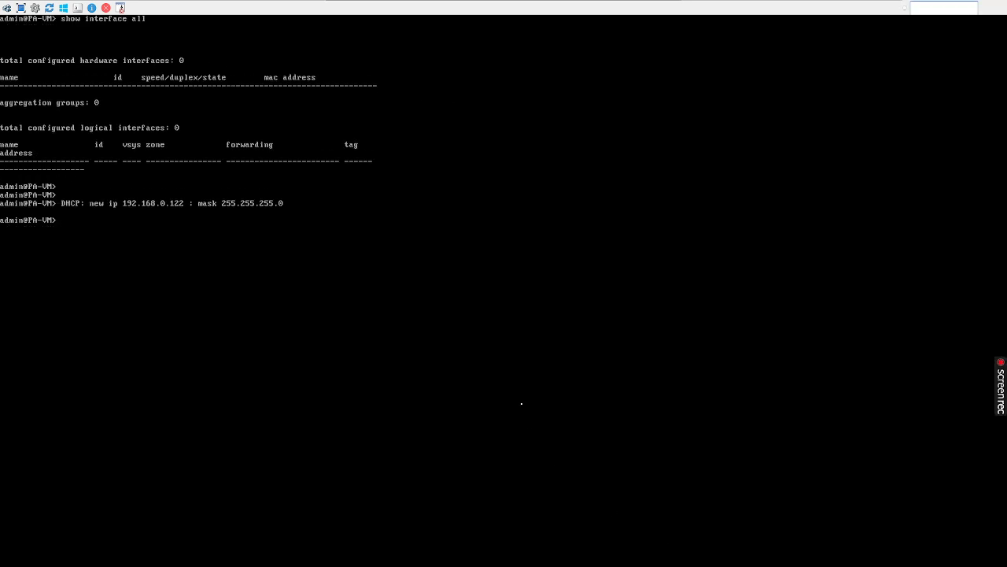
{"action": "key", "text": "Return"}
{"action": "key", "text": "Return"}
{"action": "key", "text": "Return"}
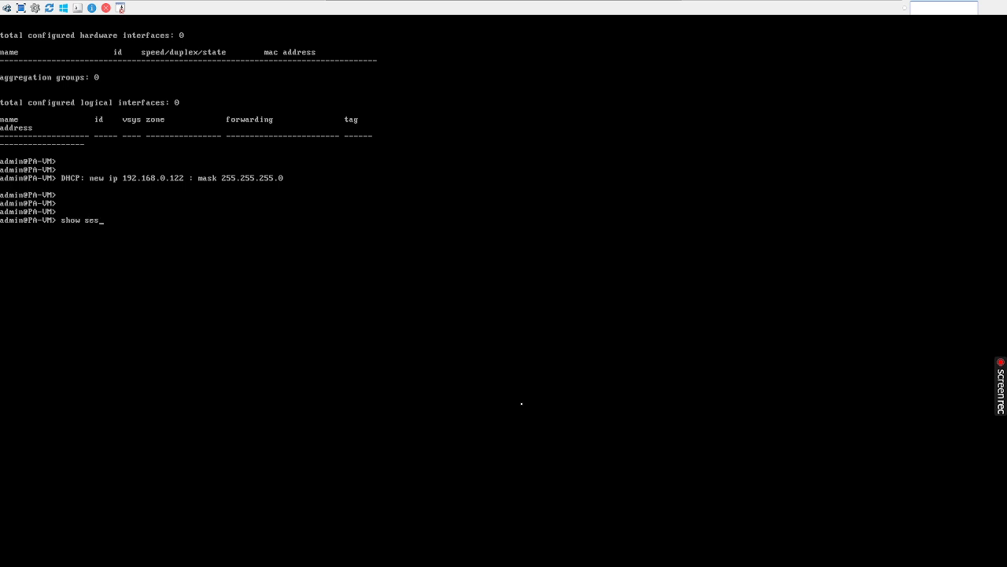
{"action": "type", "text": "show session all"}
{"action": "key", "text": "Return"}
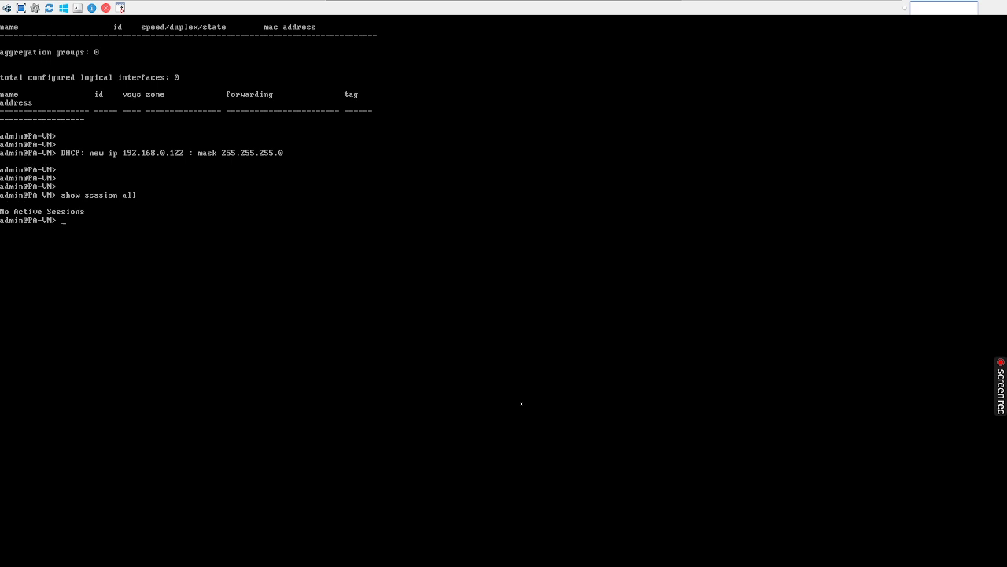
{"action": "key", "text": "Return"}
{"action": "key", "text": "Return"}
{"action": "key", "text": "Return"}
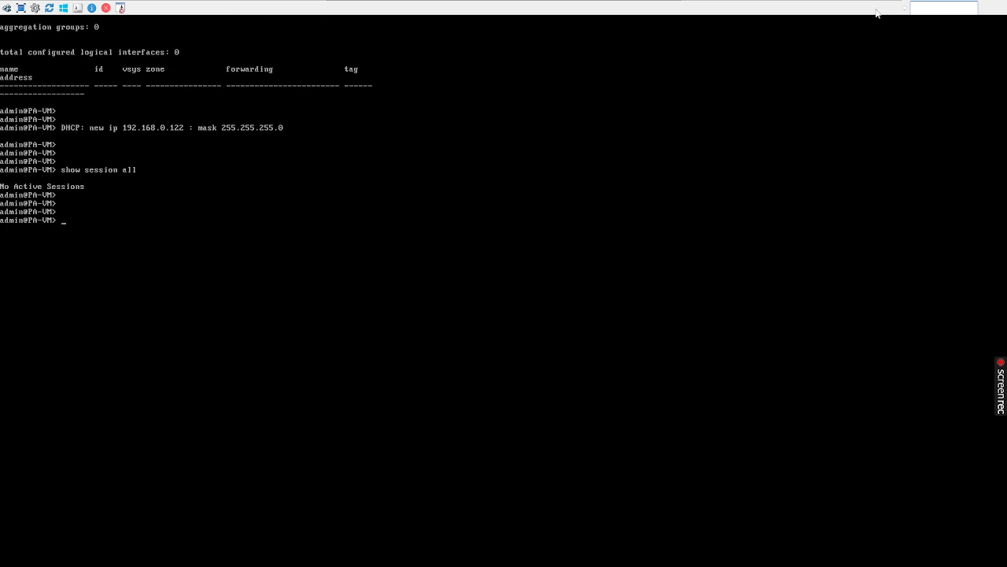
{"action": "mouse_move", "coordinate": [538, 3]}
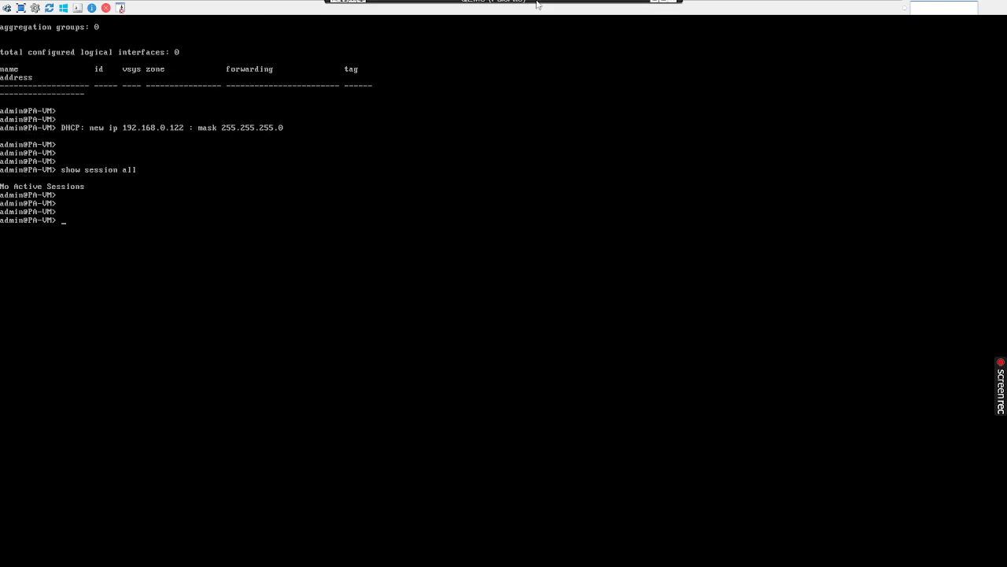
{"action": "left_click", "coordinate": [655, 5]}
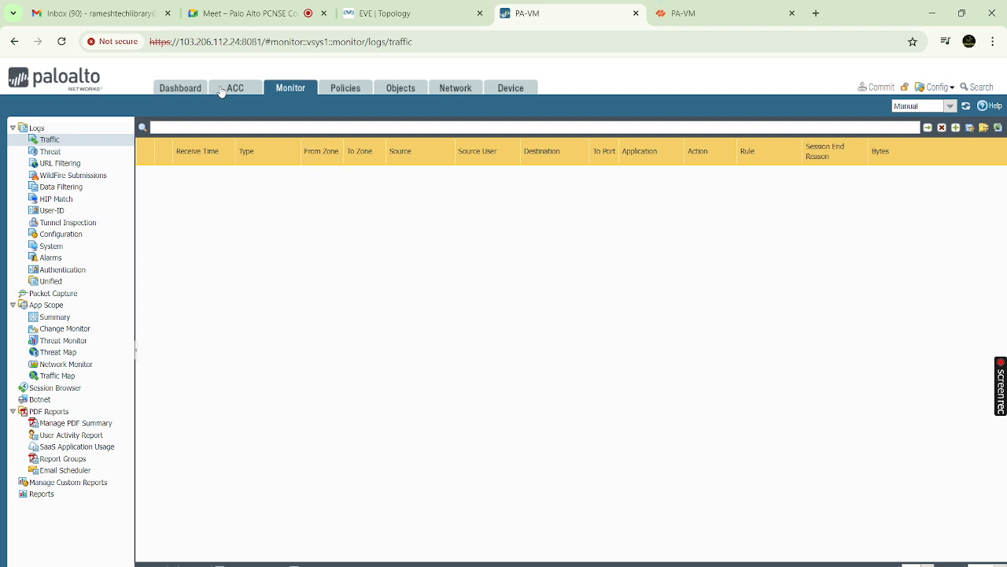
Make ethernet1/2 a Layer3 interface on the default virtual router
{"action": "left_click", "coordinate": [450, 93]}
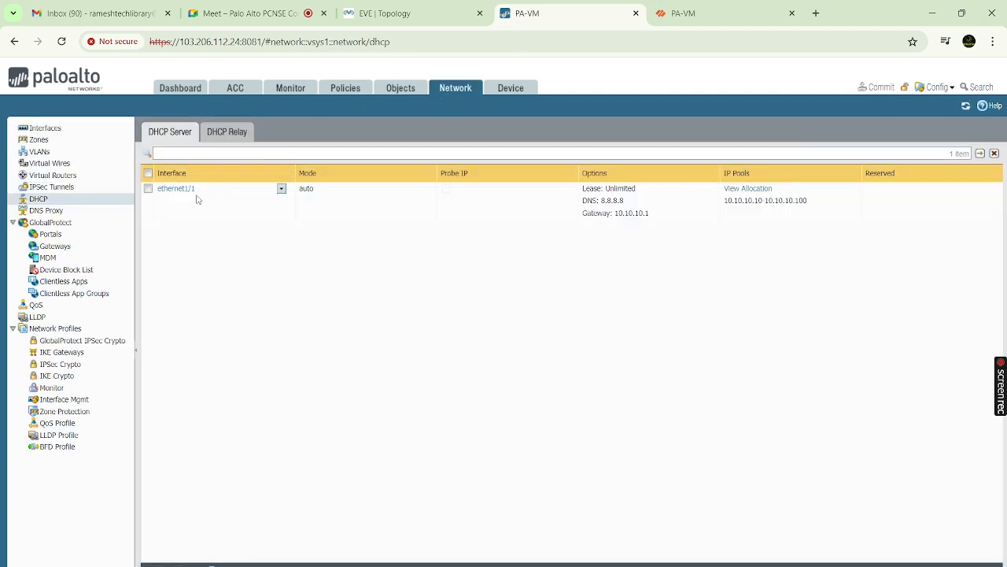
{"action": "left_click", "coordinate": [58, 130]}
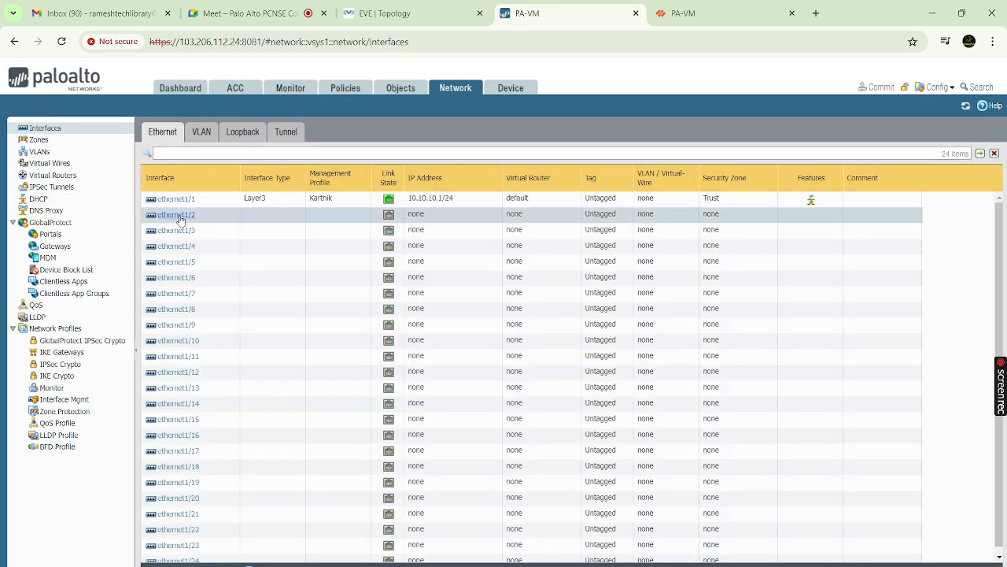
{"action": "left_click", "coordinate": [180, 217]}
{"action": "left_click", "coordinate": [729, 269]}
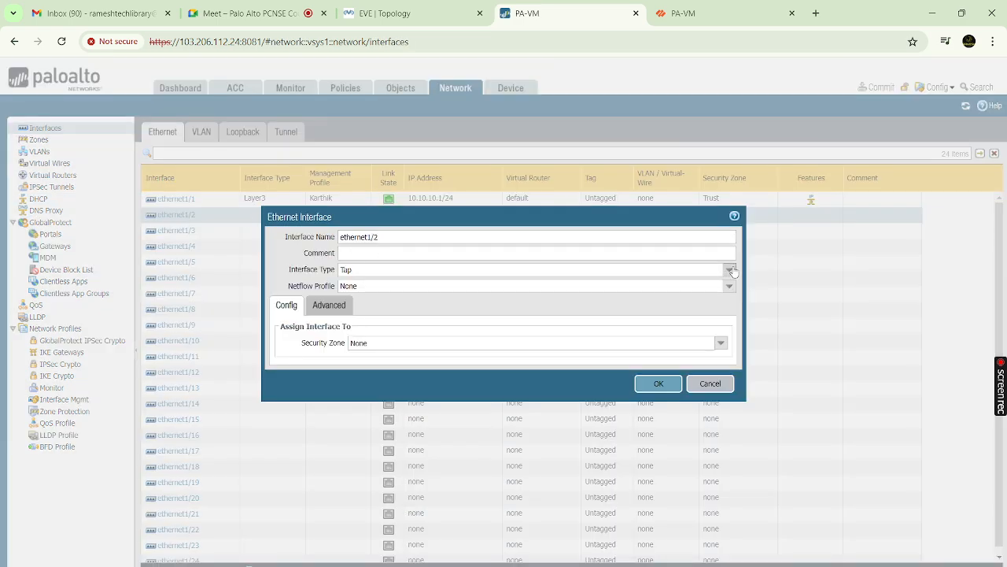
{"action": "left_click", "coordinate": [379, 333]}
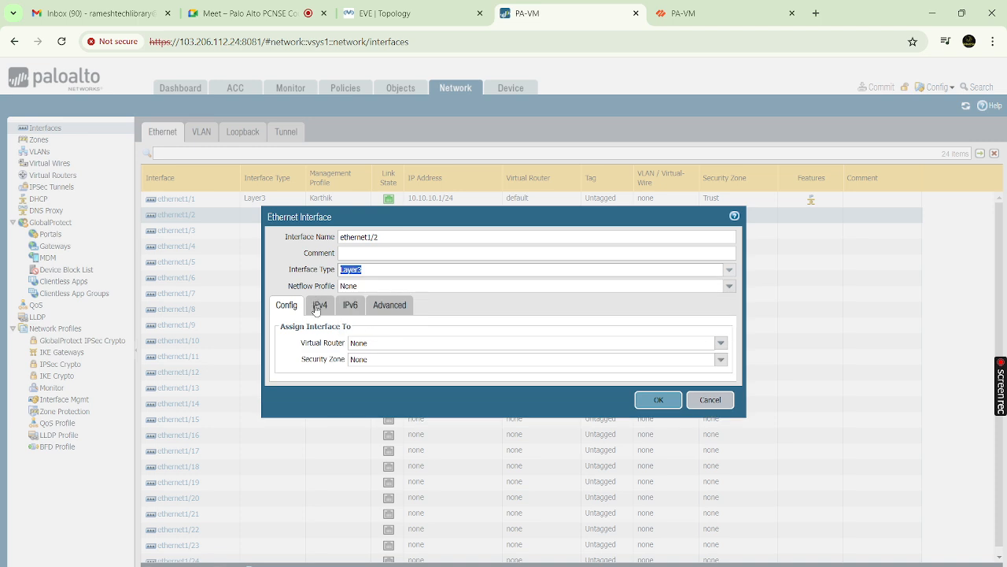
{"action": "left_click", "coordinate": [720, 344]}
{"action": "left_click", "coordinate": [370, 369]}
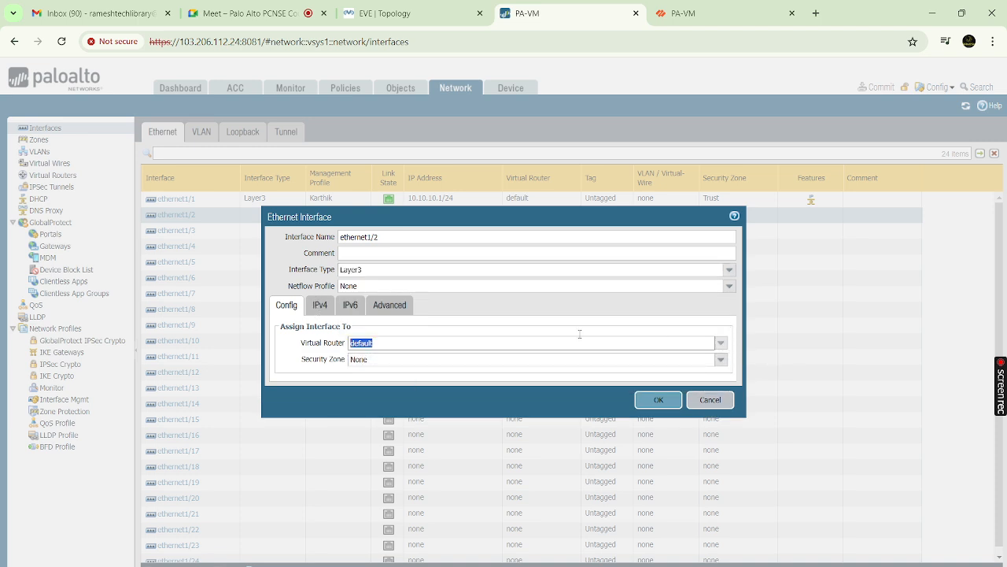
Create a new Untrust security zone and assign it to ethernet1/2
{"action": "left_click", "coordinate": [721, 362]}
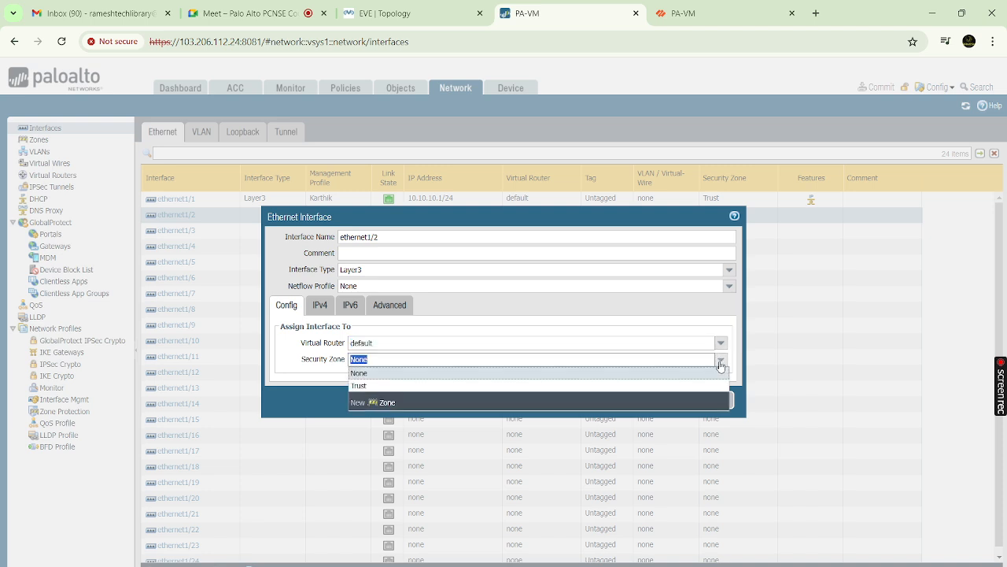
{"action": "left_click", "coordinate": [383, 404]}
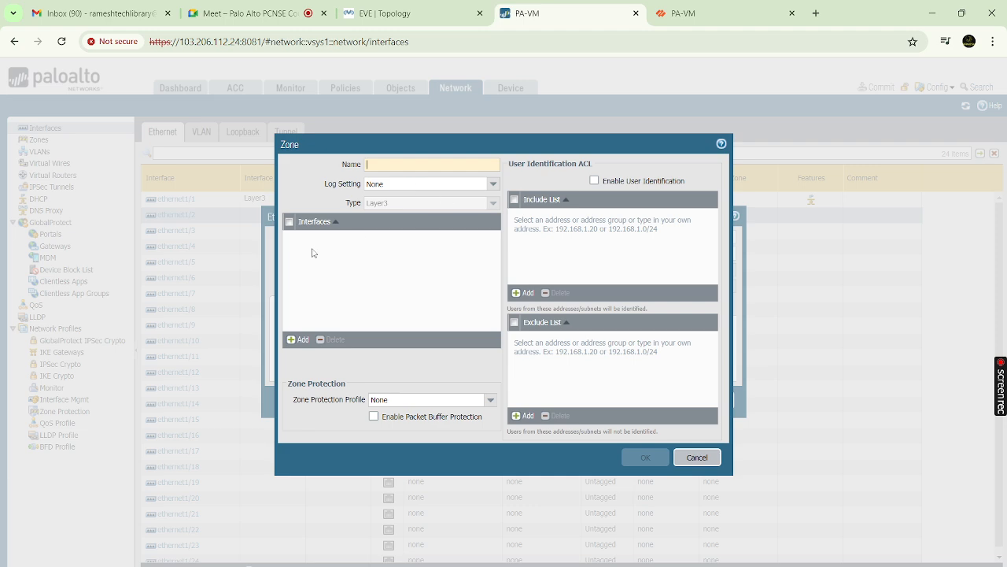
{"action": "left_click", "coordinate": [435, 167]}
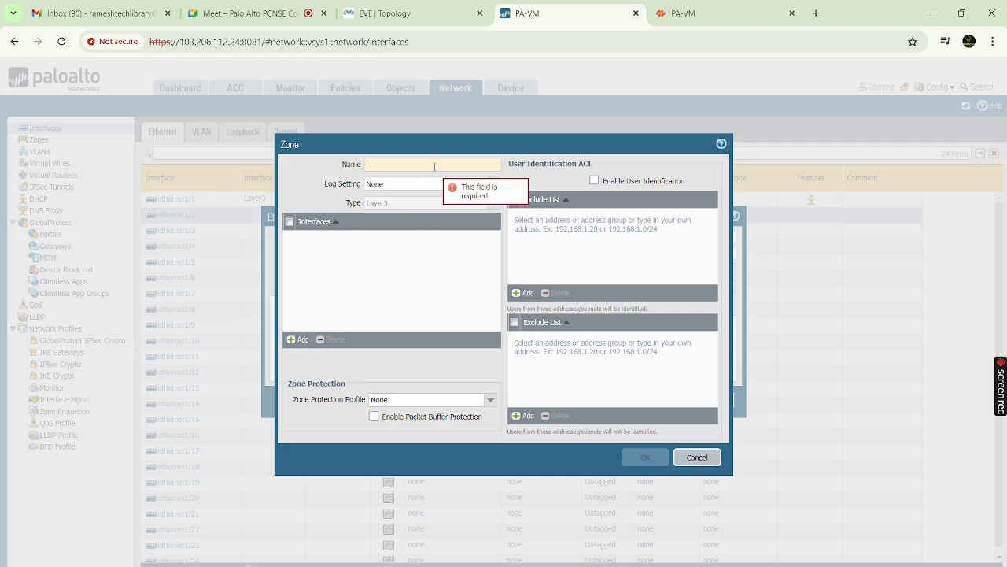
{"action": "type", "text": "Untrust"}
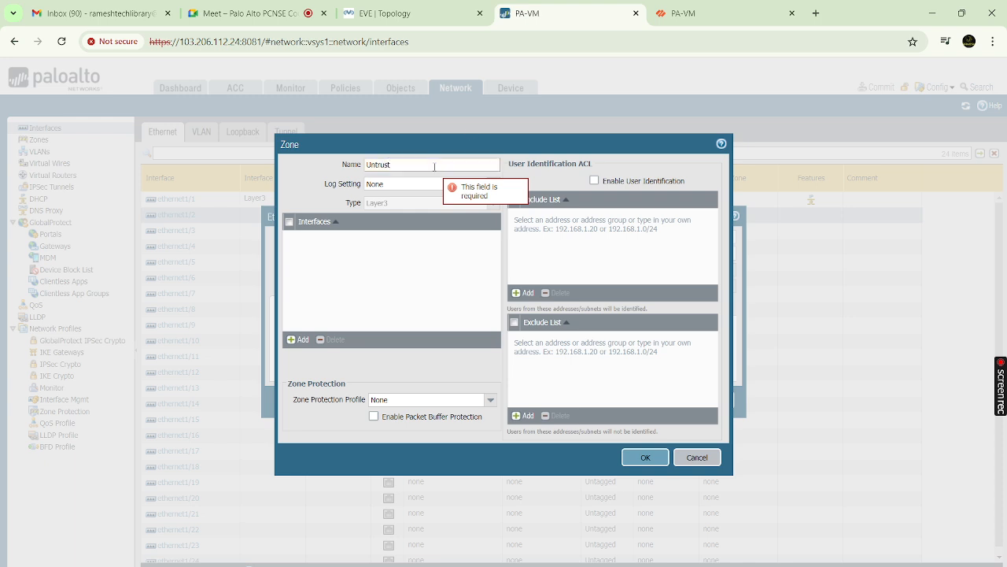
{"action": "left_click", "coordinate": [648, 456]}
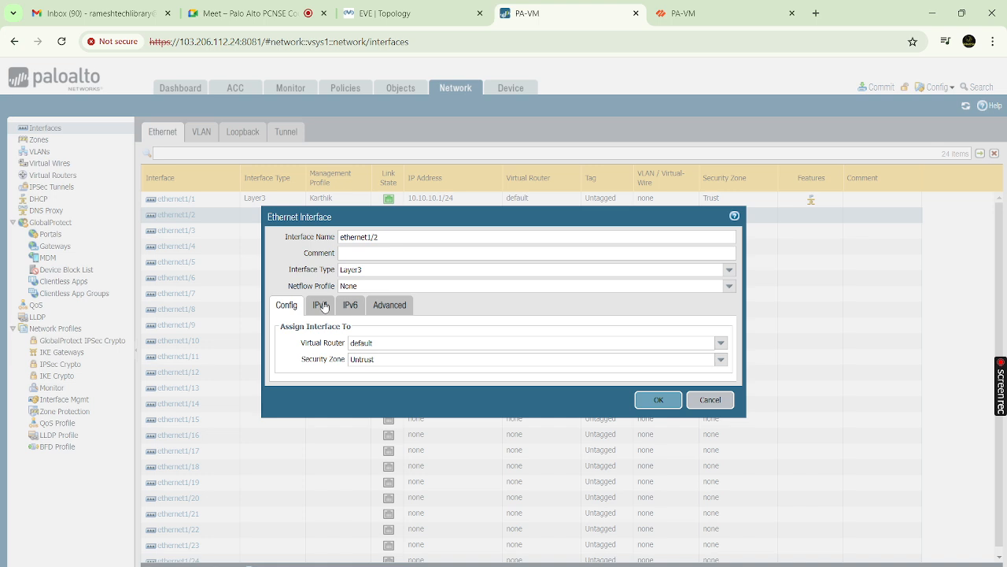
Set ethernet1/2's IPv4 addressing to DHCP Client, briefly checking the lab topology
{"action": "left_click", "coordinate": [324, 306]}
{"action": "left_click", "coordinate": [429, 328]}
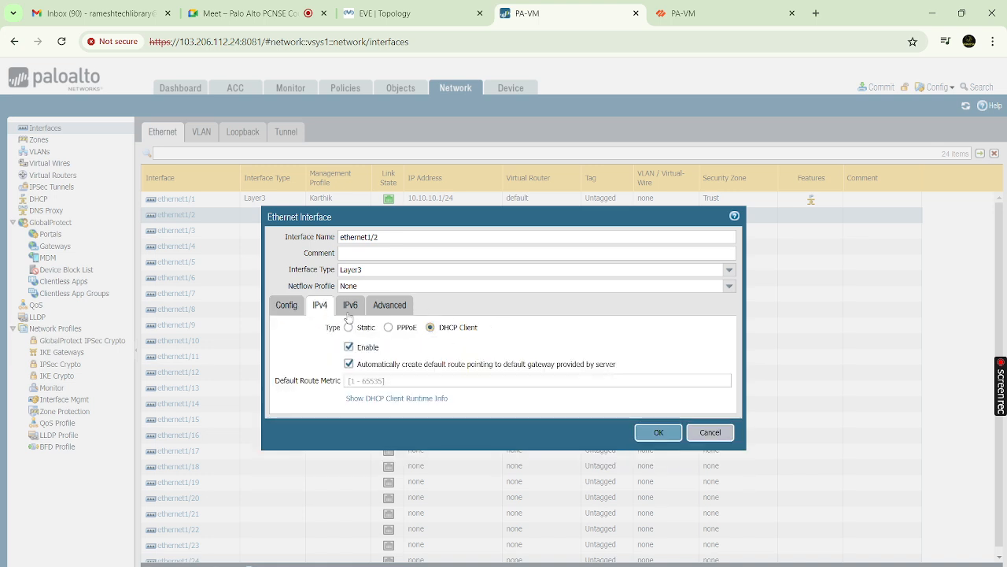
{"action": "left_click", "coordinate": [379, 18]}
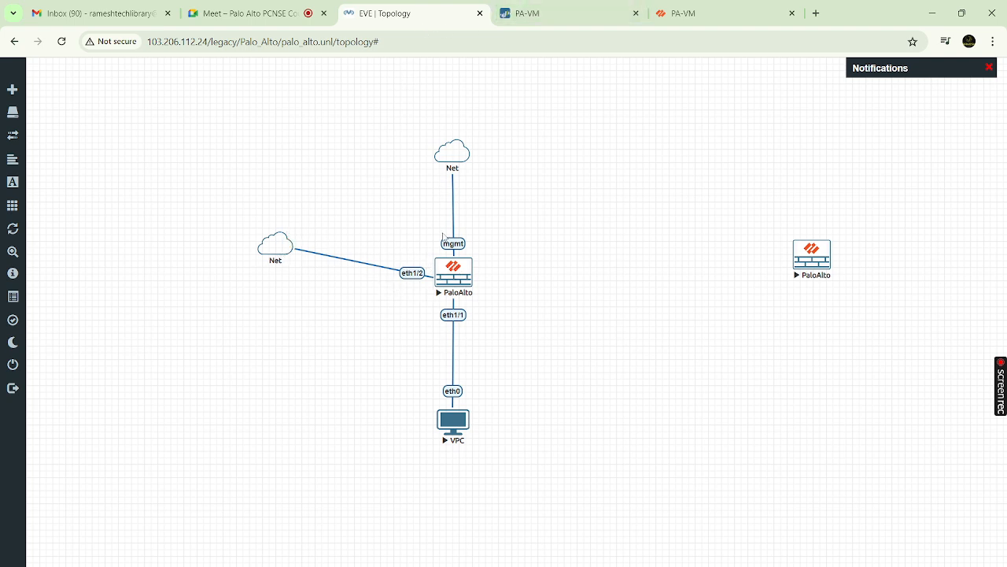
{"action": "left_click", "coordinate": [555, 14]}
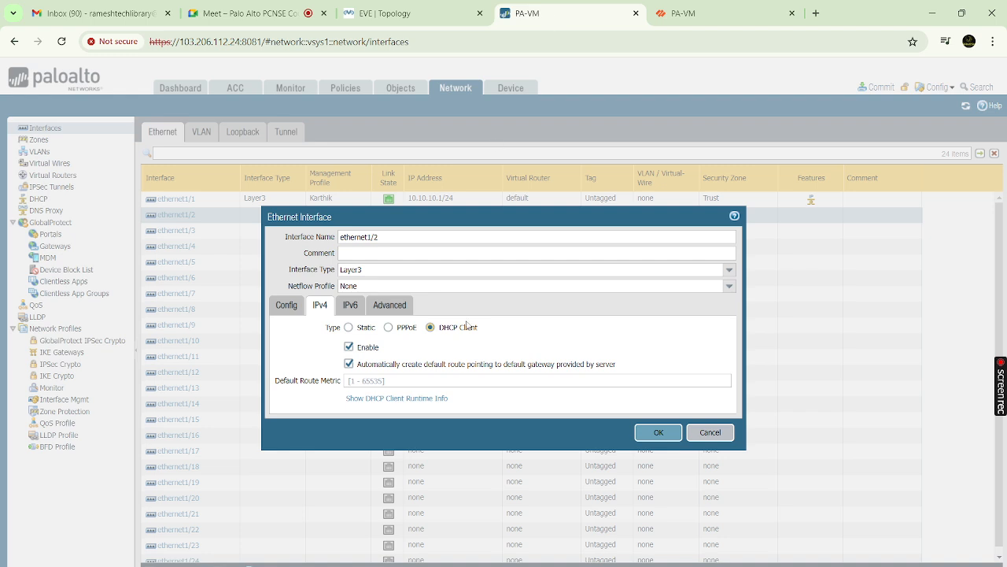
Assign the existing management profile to ethernet1/2 under Advanced and save the interface
{"action": "left_click", "coordinate": [352, 307]}
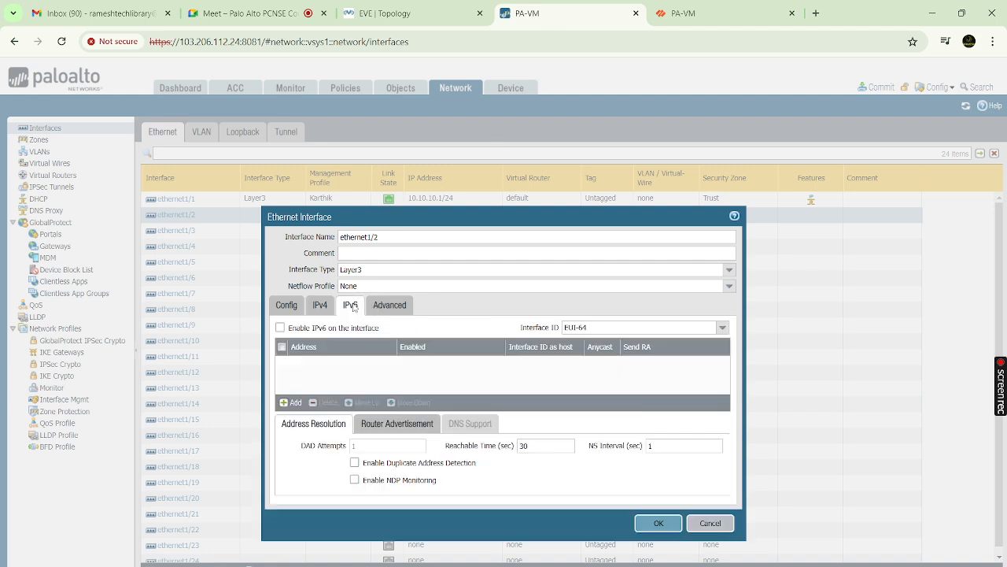
{"action": "left_click", "coordinate": [386, 307]}
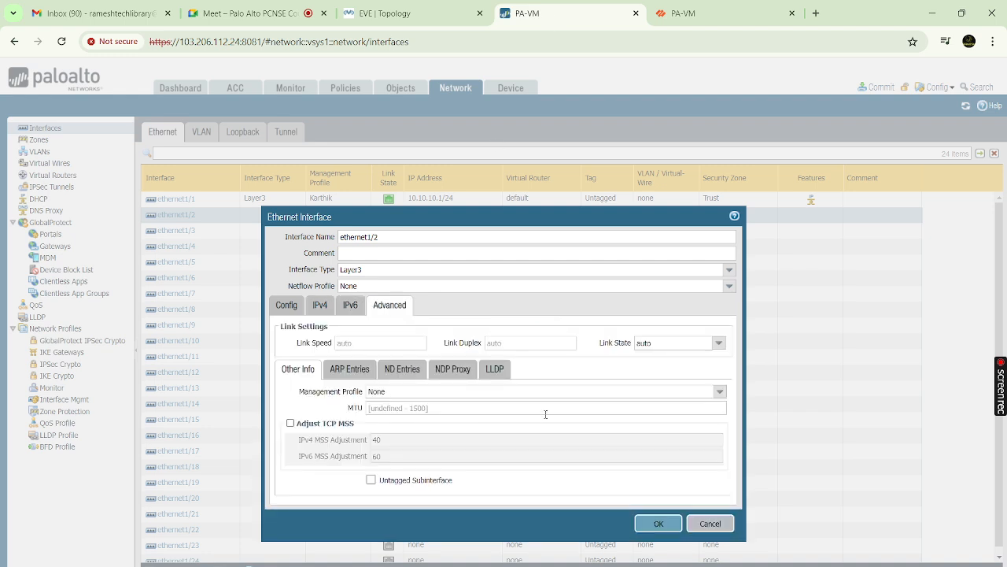
{"action": "left_click", "coordinate": [719, 391]}
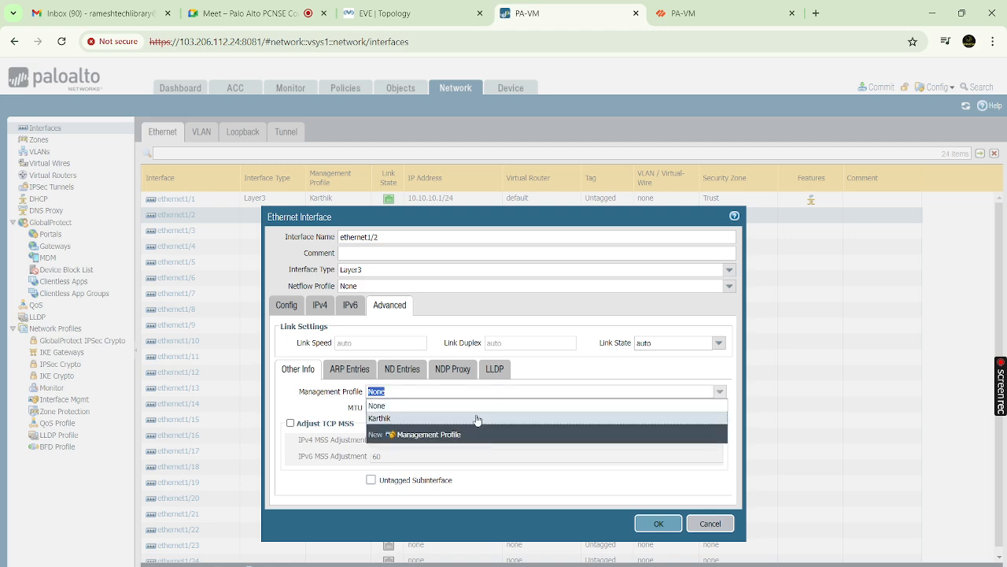
{"action": "left_click", "coordinate": [418, 421]}
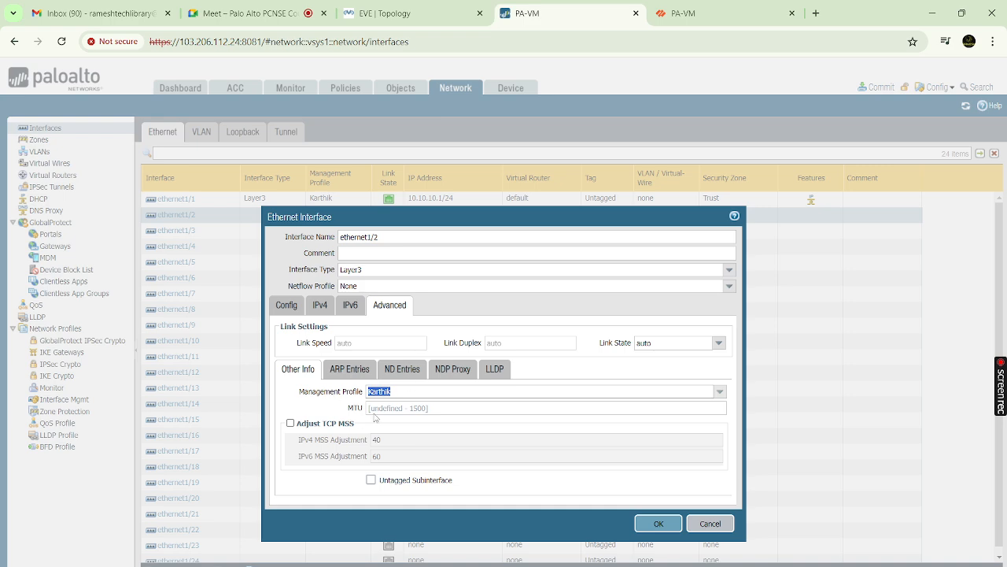
{"action": "left_click", "coordinate": [657, 523]}
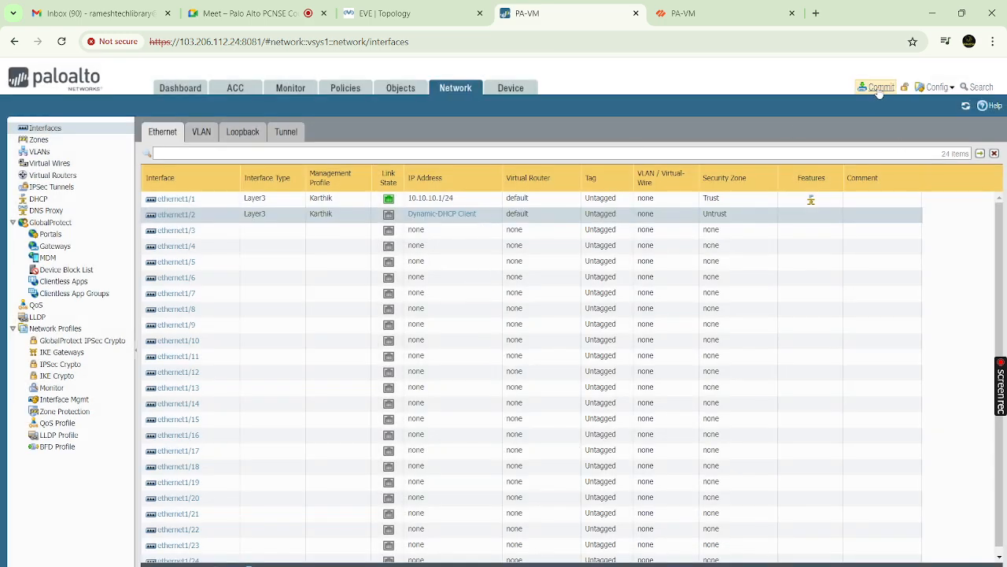
Commit all pending changes successfully, then open ethernet1/2's DHCP client status
{"action": "left_click", "coordinate": [878, 88]}
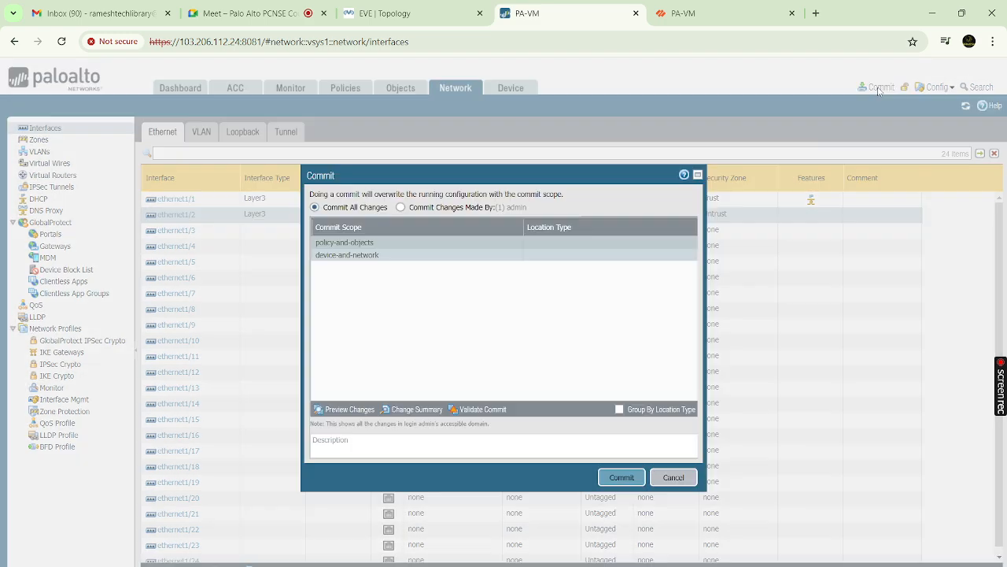
{"action": "left_click", "coordinate": [622, 477]}
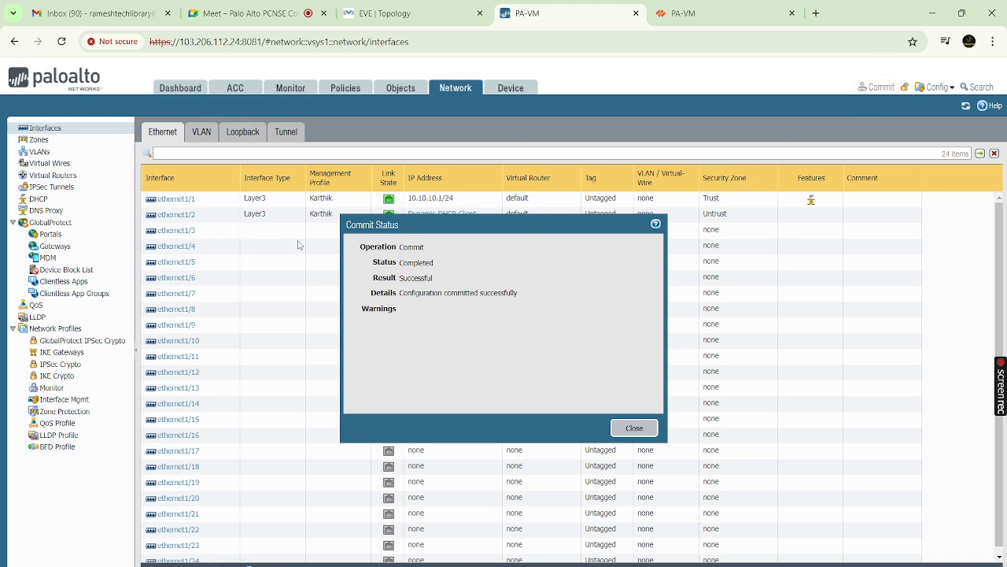
{"action": "left_click", "coordinate": [634, 429]}
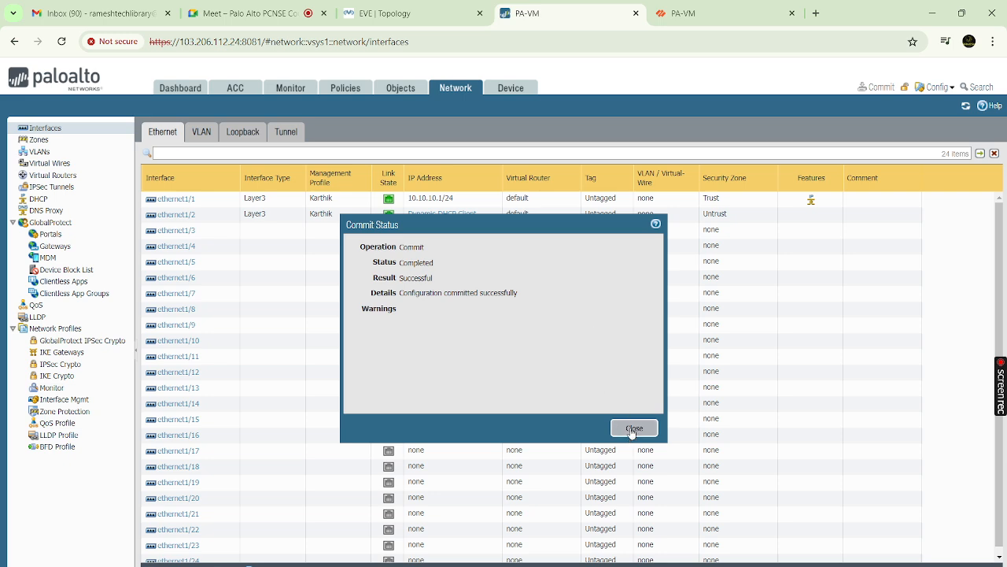
{"action": "left_click", "coordinate": [468, 214]}
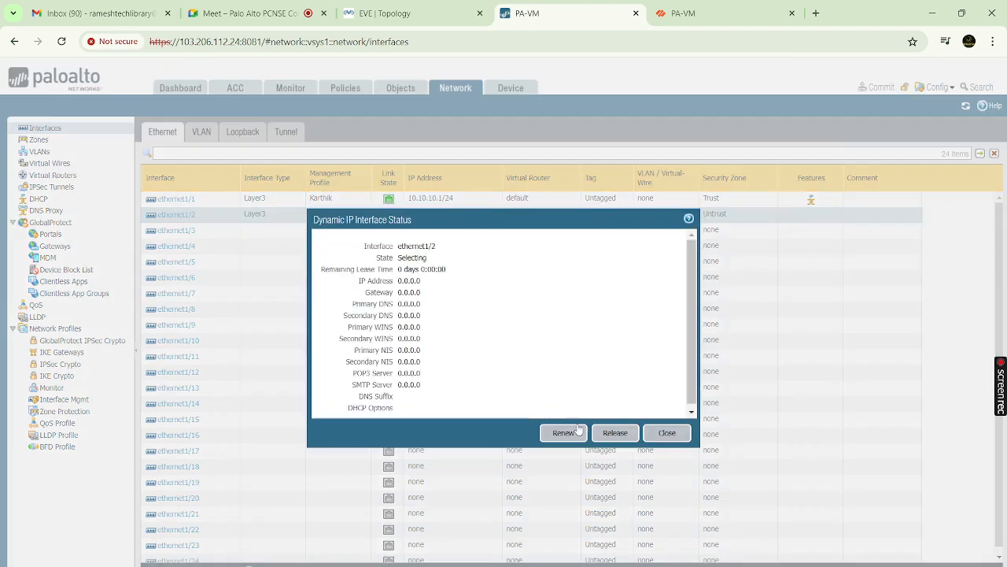
Renew ethernet1/2's DHCP lease and confirm its state is still Selecting
{"action": "left_click", "coordinate": [673, 437]}
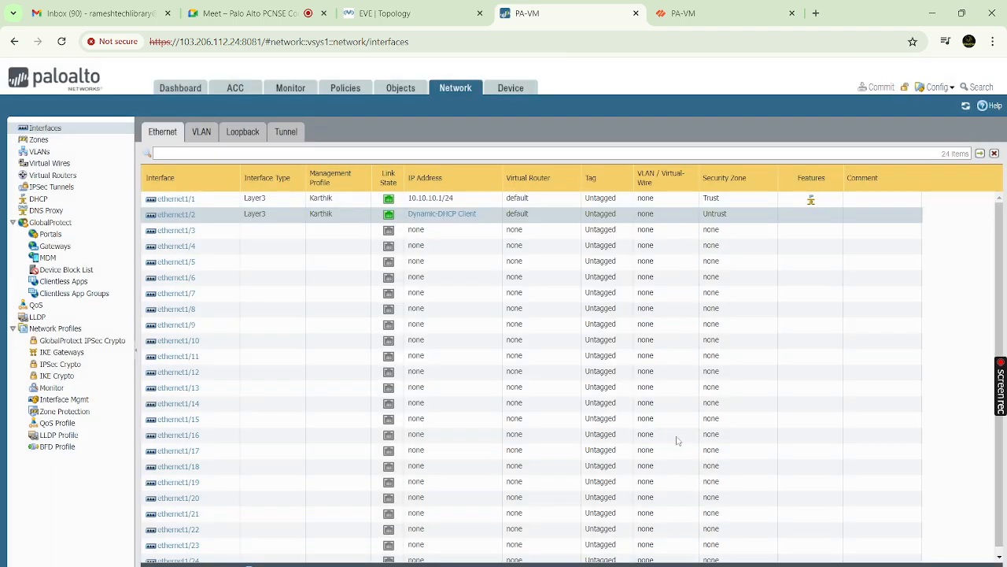
{"action": "left_click", "coordinate": [456, 217]}
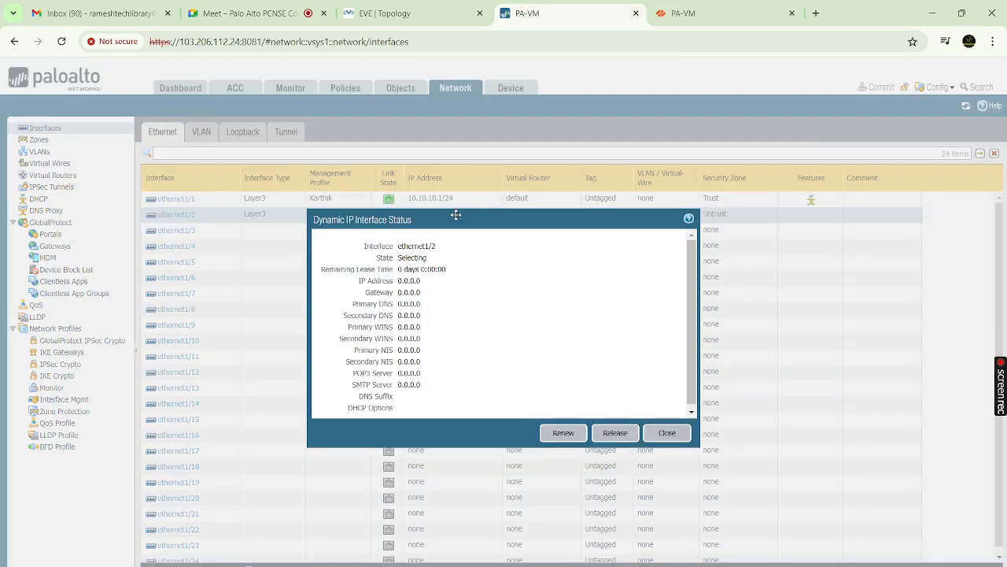
{"action": "left_click", "coordinate": [563, 434]}
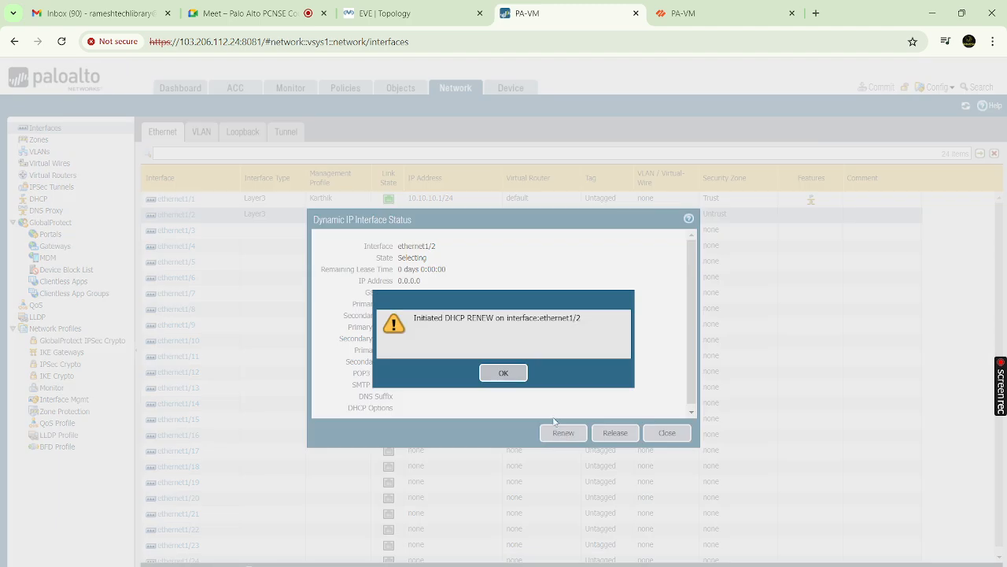
{"action": "left_click", "coordinate": [503, 373]}
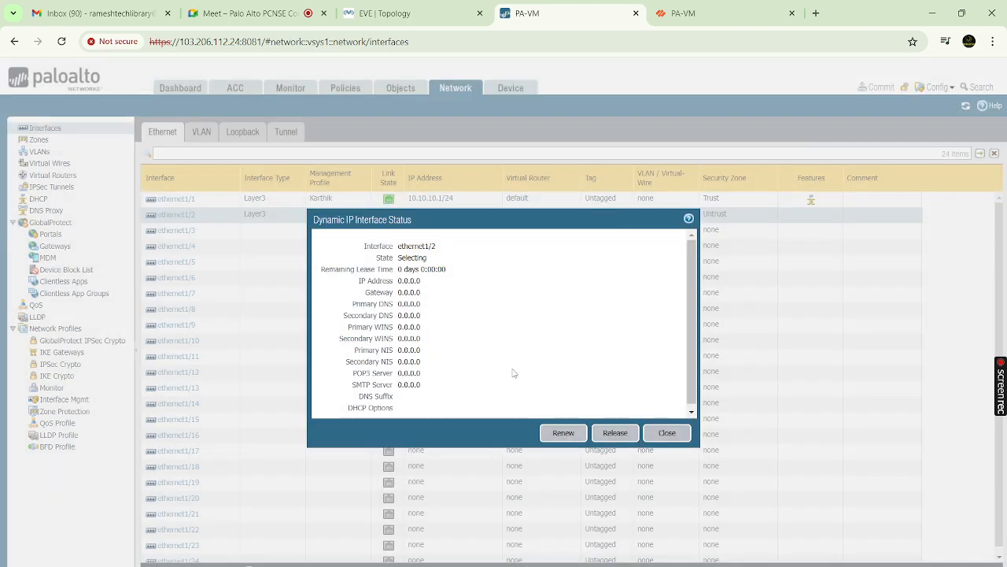
{"action": "double_click", "coordinate": [417, 258]}
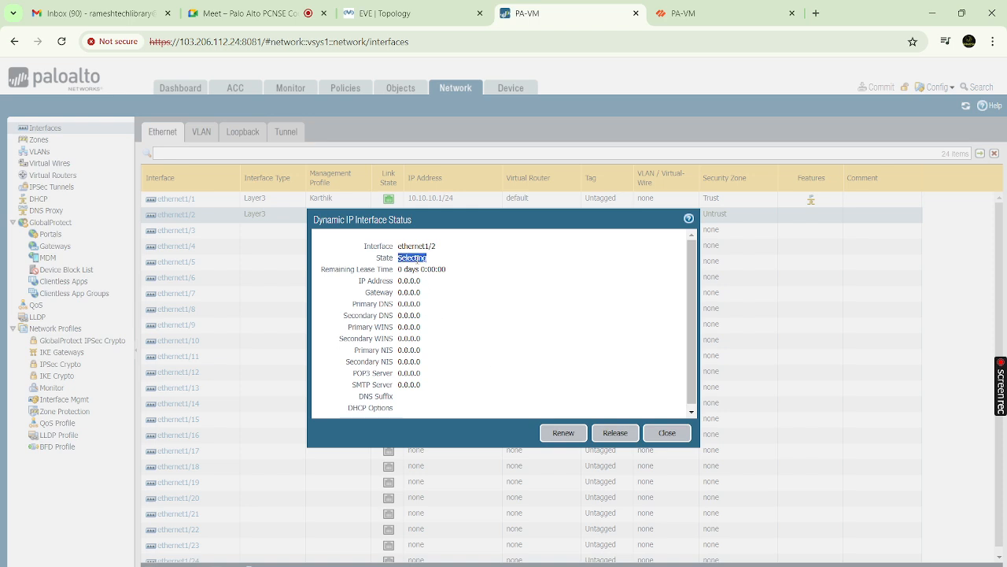
{"action": "left_click", "coordinate": [417, 258]}
{"action": "left_click", "coordinate": [667, 434]}
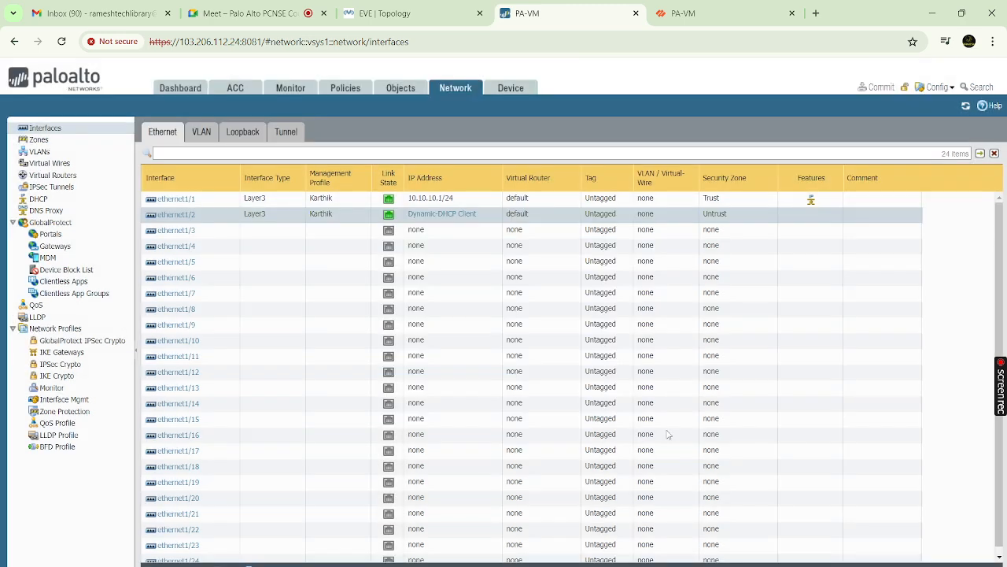
Recheck ethernet1/2's DHCP status, then bring up the VPCS console showing timed-out pings
{"action": "left_click", "coordinate": [462, 218]}
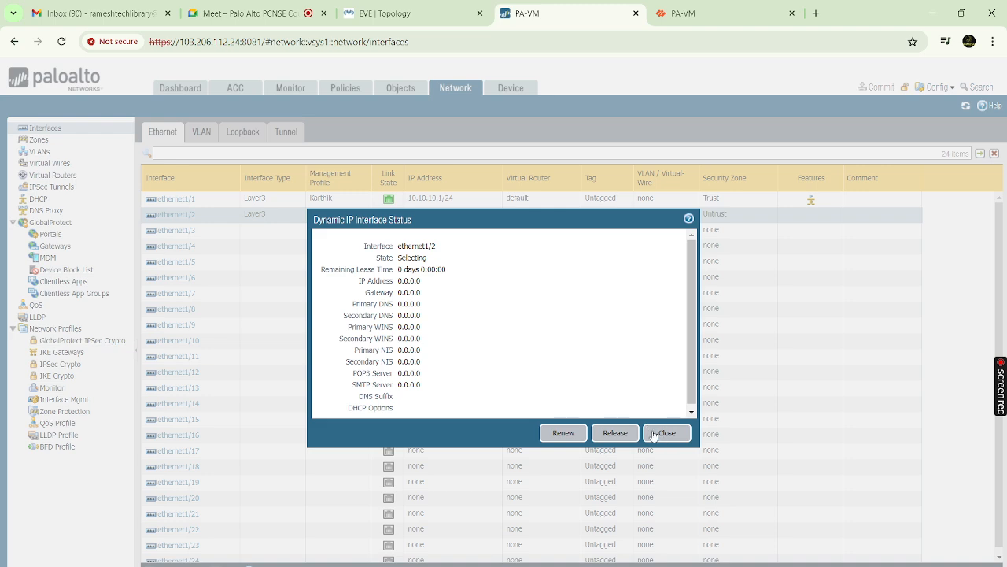
{"action": "left_click", "coordinate": [664, 433]}
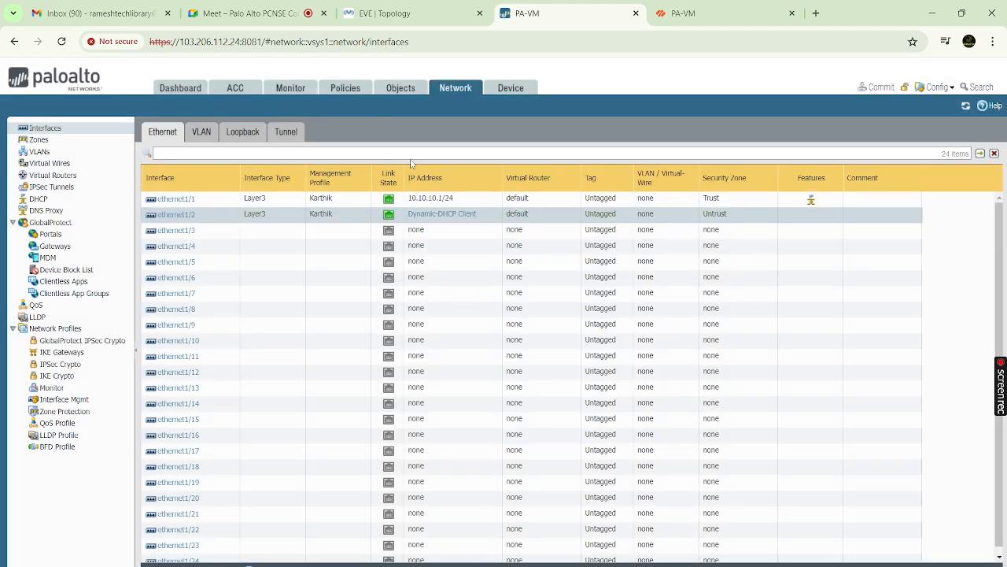
{"action": "left_click", "coordinate": [708, 565]}
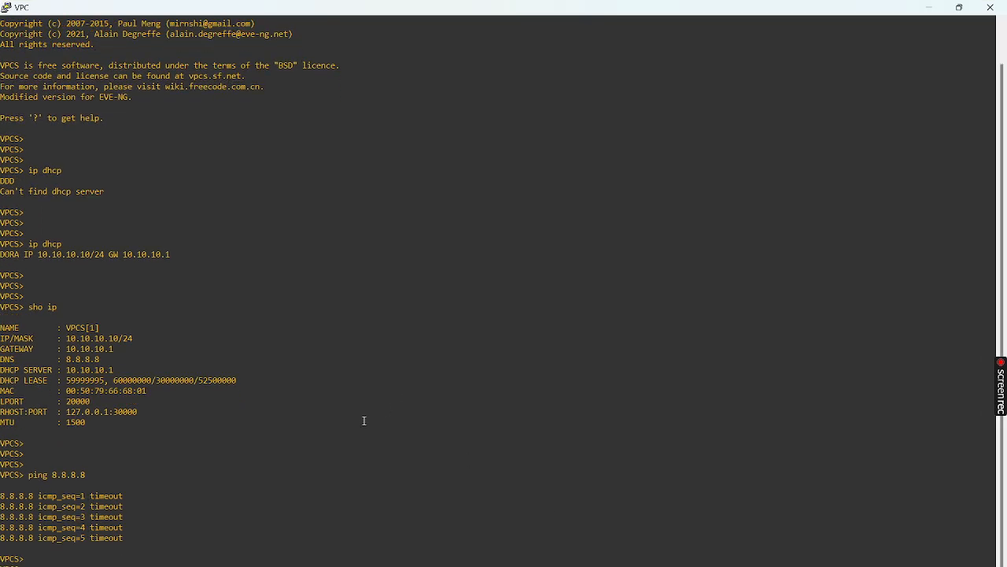
Minimize the VPC terminal, refresh the empty Traffic log, and go to Policies > Security
{"action": "scroll", "coordinate": [365, 420], "scroll_direction": "down", "scroll_amount": 1}
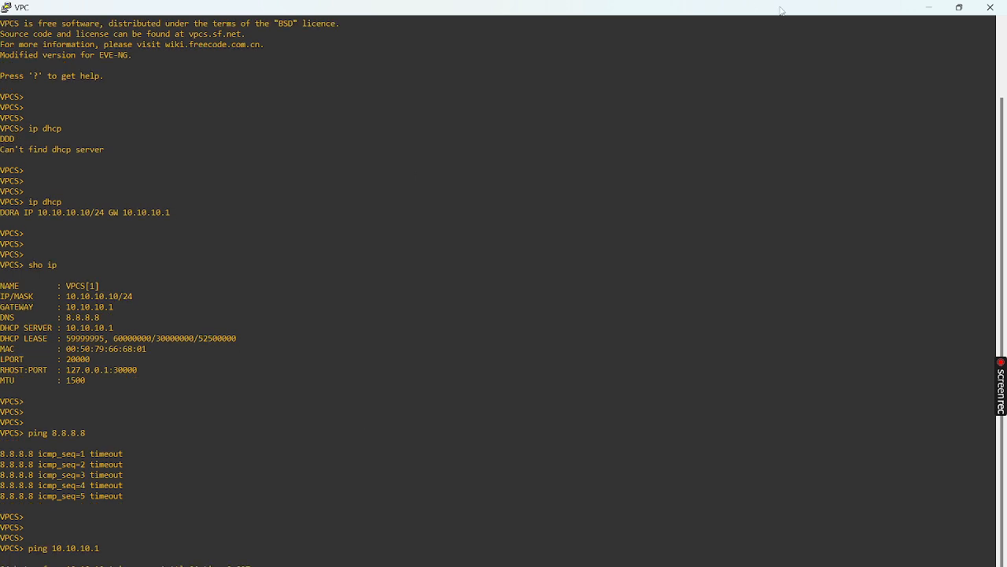
{"action": "left_click", "coordinate": [928, 7]}
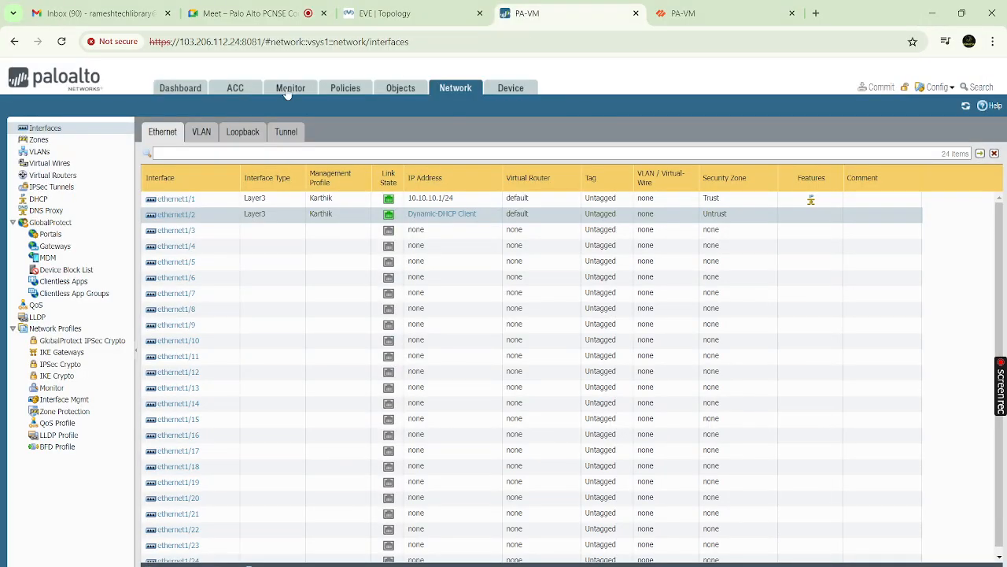
{"action": "left_click", "coordinate": [288, 90]}
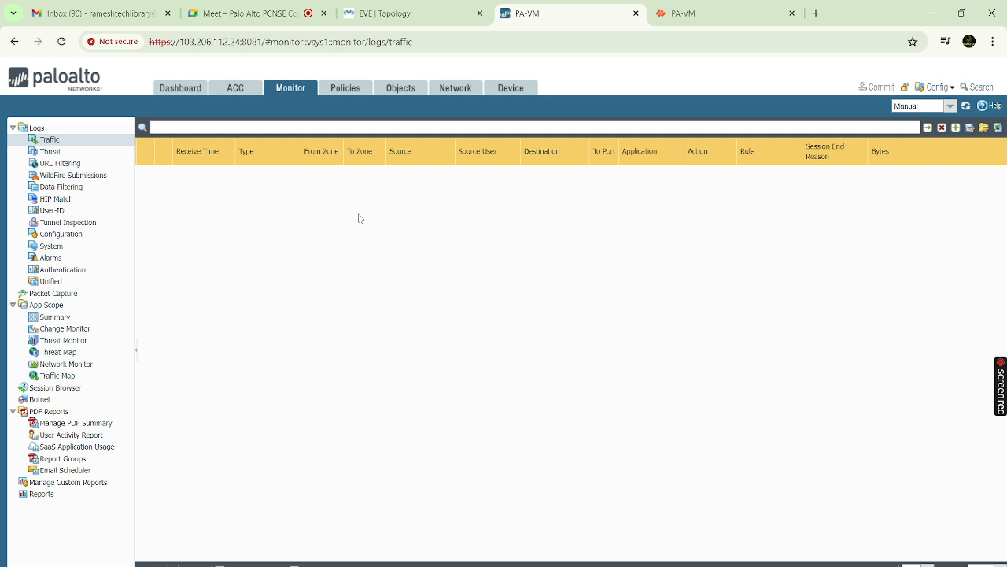
{"action": "left_click", "coordinate": [970, 108]}
{"action": "left_click", "coordinate": [346, 89]}
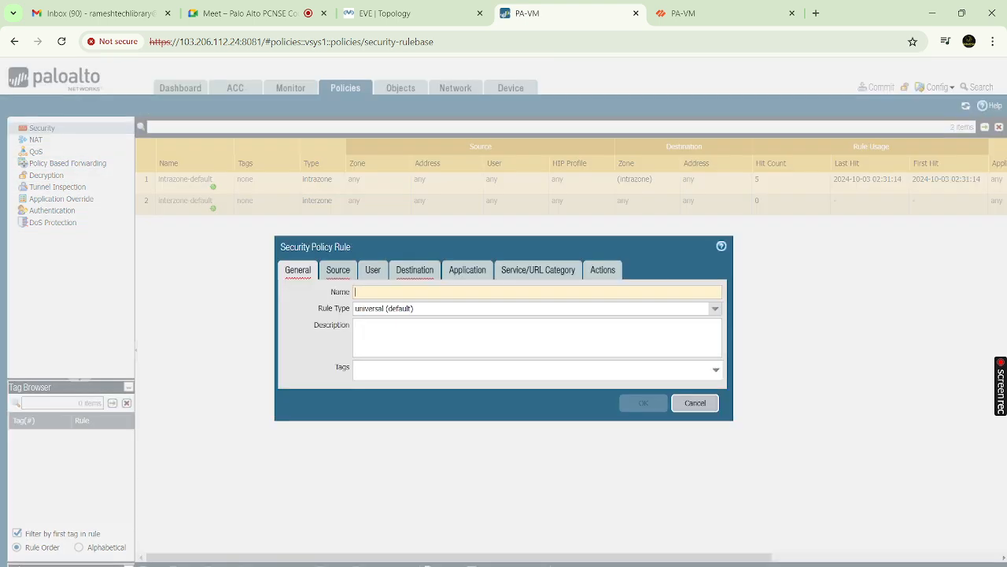
Cancel the draft rule, recheck the 8.8.8.8 ping in VPCS, then start a new Security rule
{"action": "left_click", "coordinate": [707, 405]}
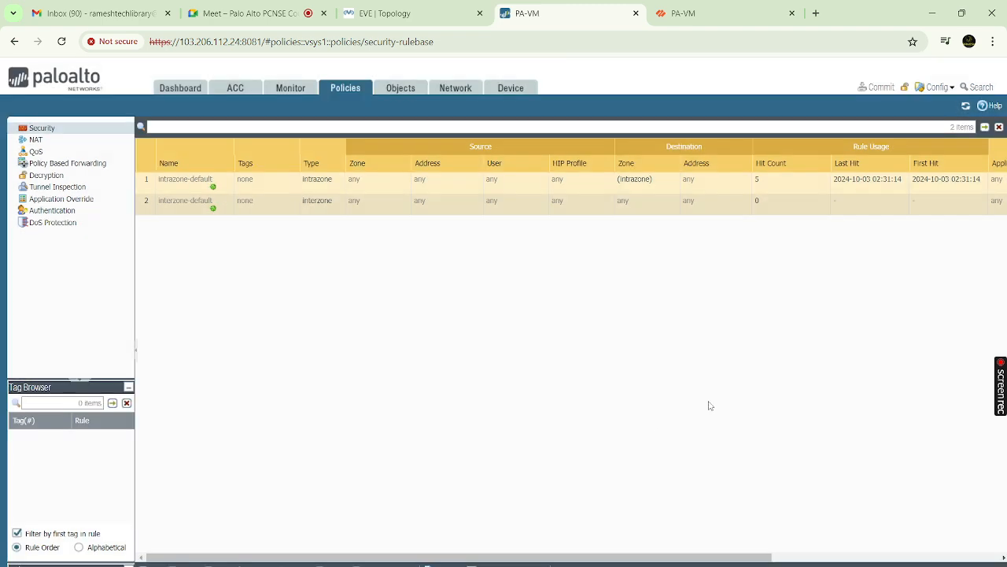
{"action": "left_click", "coordinate": [422, 565]}
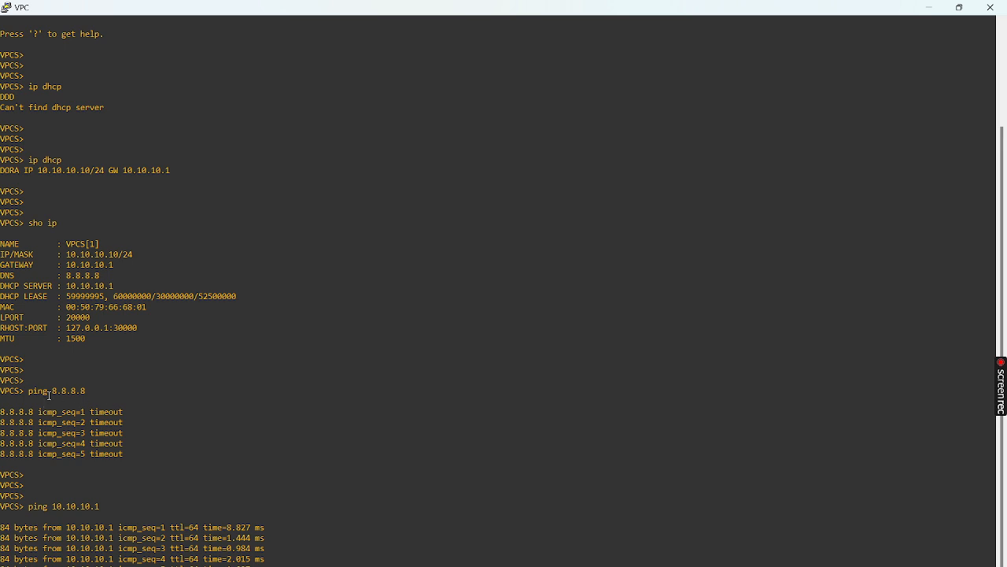
{"action": "left_click_drag", "start_coordinate": [50, 390], "coordinate": [85, 389]}
{"action": "left_click", "coordinate": [928, 10]}
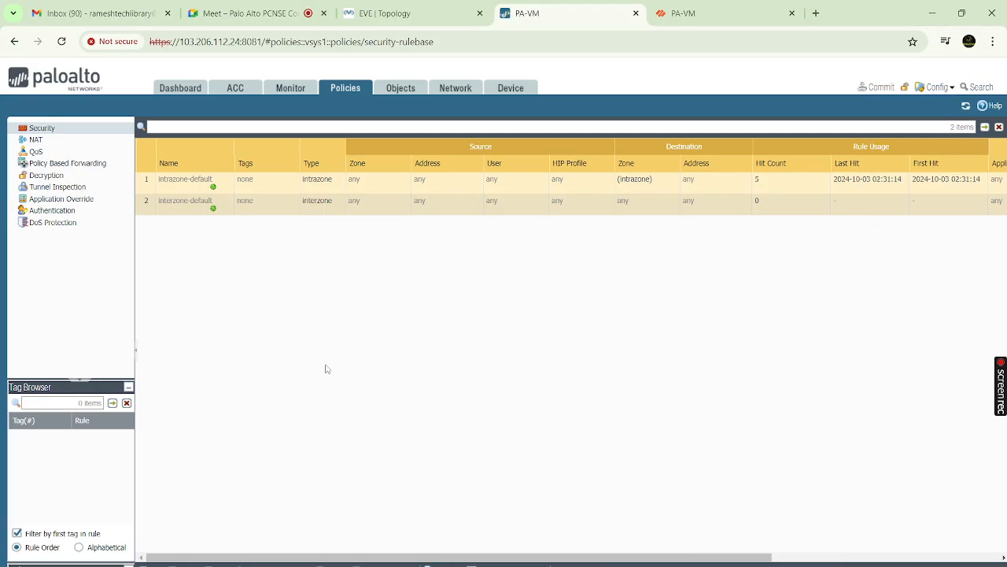
{"action": "left_click", "coordinate": [177, 564]}
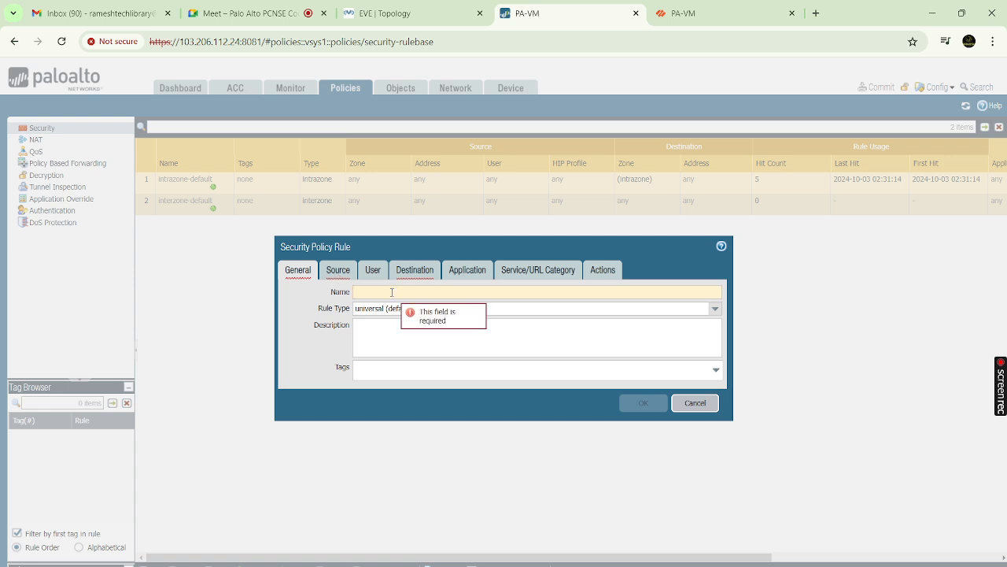
Name the new security rule Trust-Untrust and add Trust as its source zone
{"action": "type", "text": "T"}
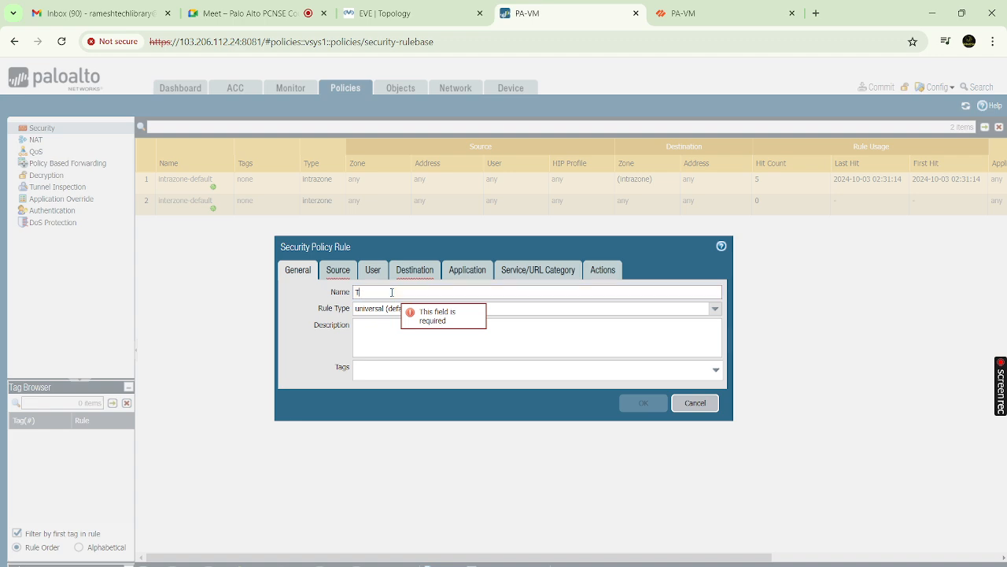
{"action": "type", "text": "rust"}
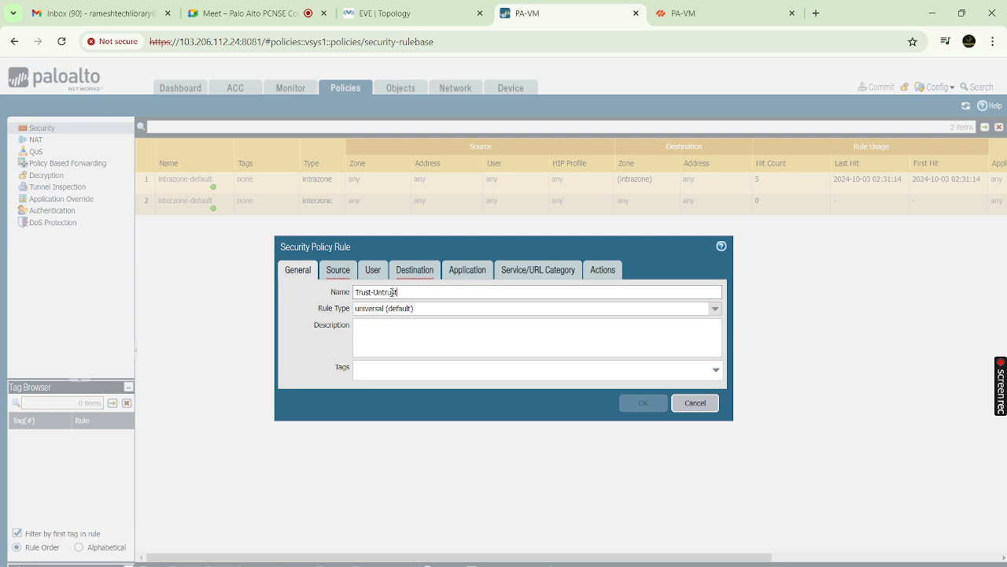
{"action": "type", "text": "-Untrust"}
{"action": "left_click", "coordinate": [339, 270]}
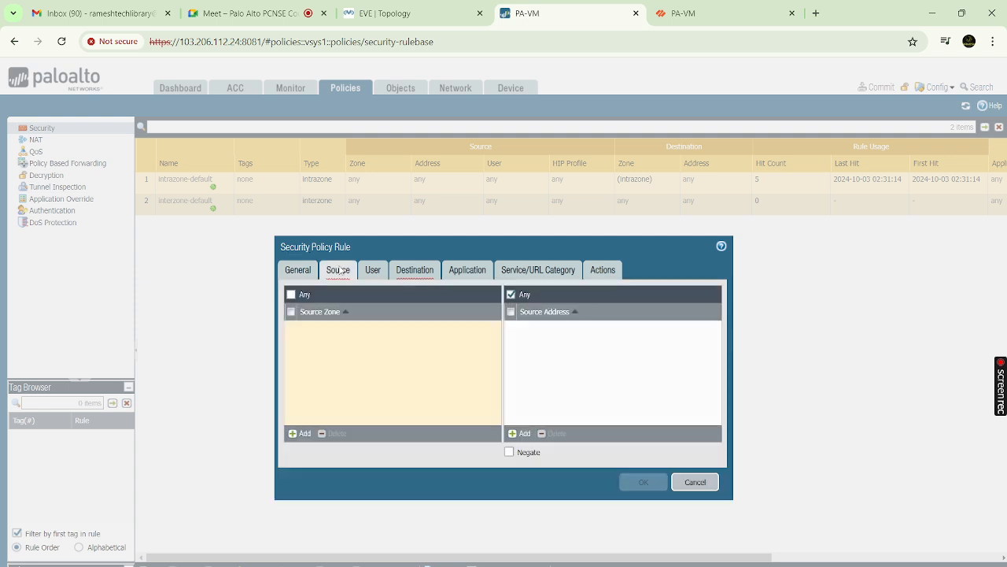
{"action": "left_click", "coordinate": [302, 433]}
{"action": "left_click", "coordinate": [313, 340]}
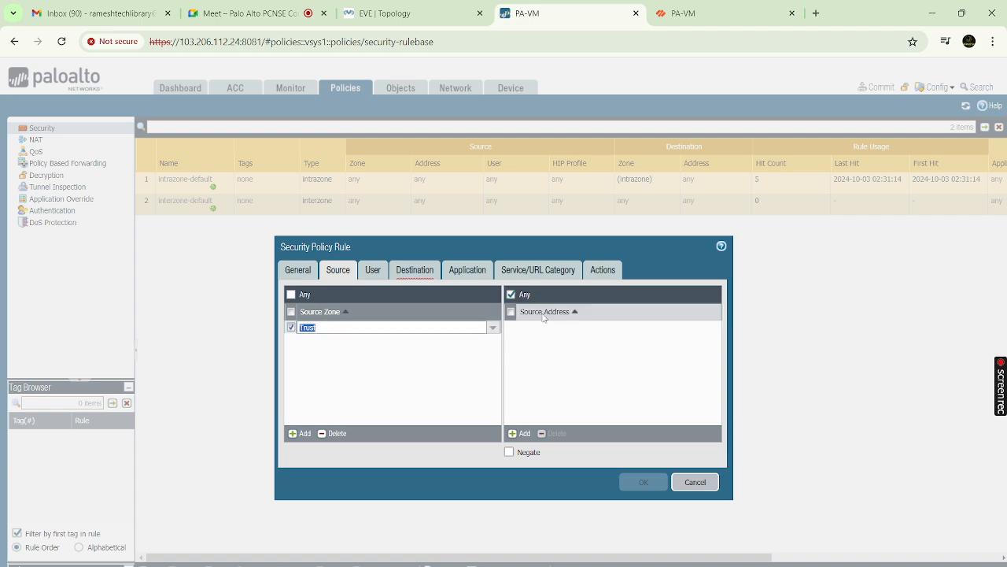
Add Untrust as the destination zone, confirm the Allow action, and save the rule
{"action": "left_click", "coordinate": [375, 271]}
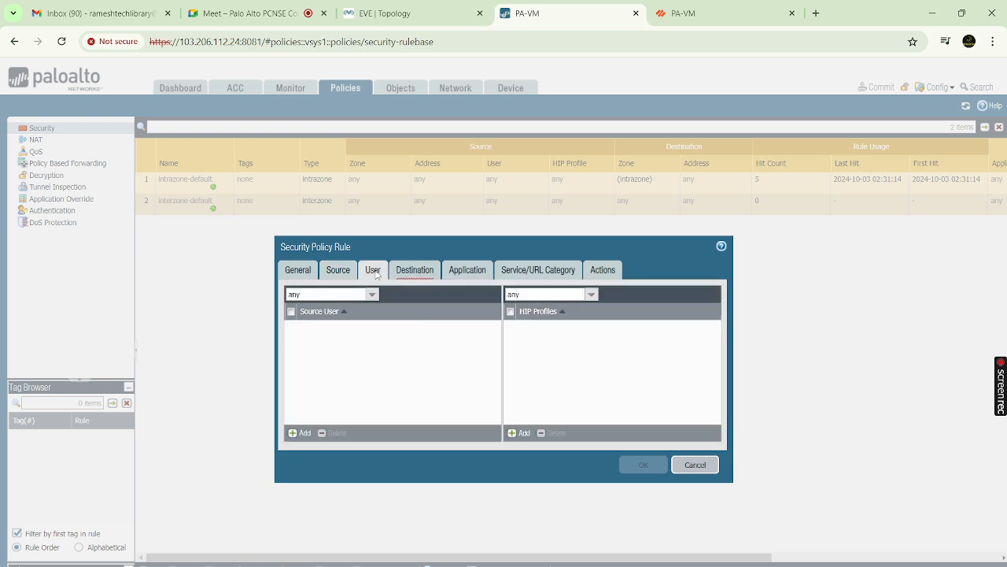
{"action": "left_click", "coordinate": [410, 271]}
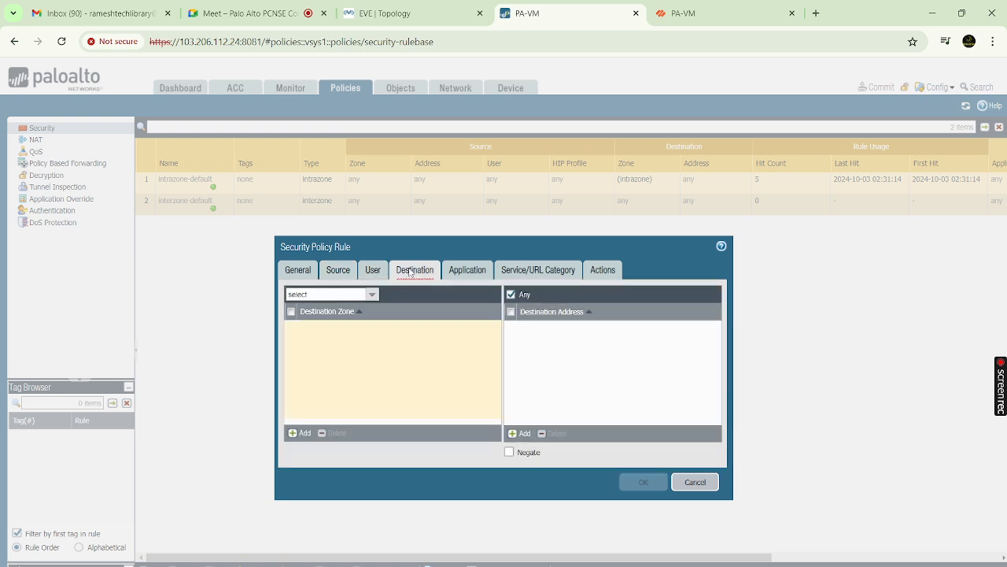
{"action": "left_click", "coordinate": [303, 434]}
{"action": "left_click", "coordinate": [309, 356]}
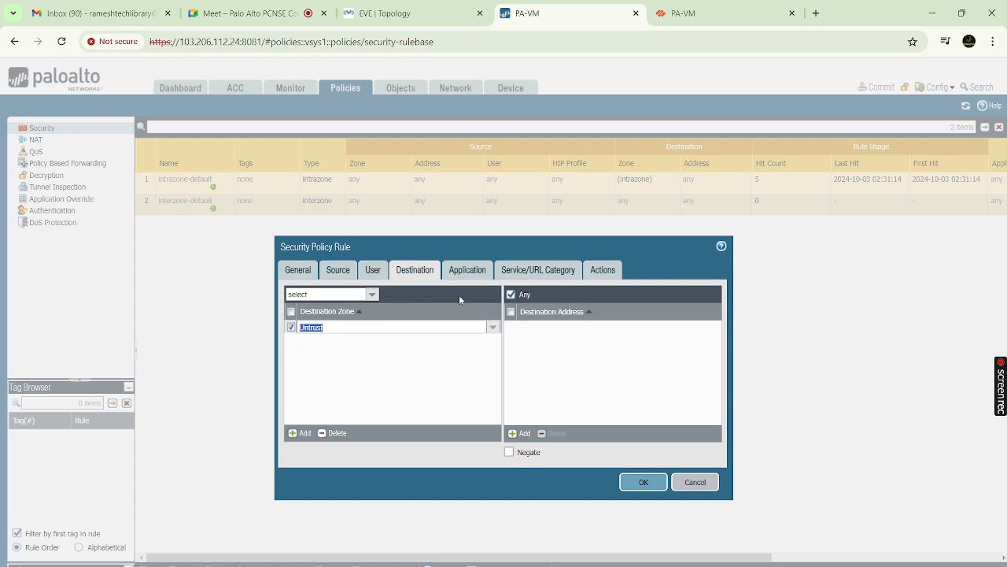
{"action": "left_click", "coordinate": [546, 273]}
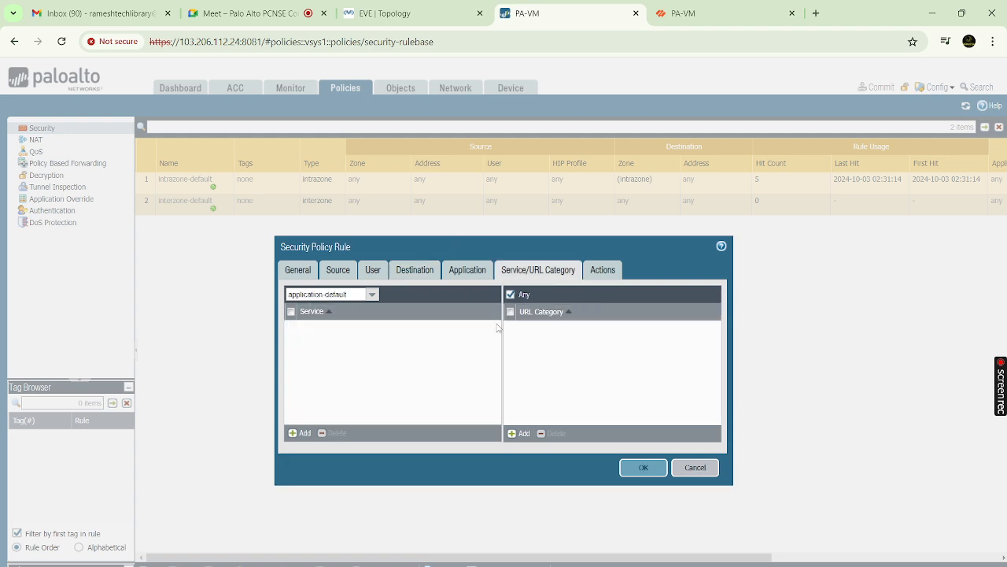
{"action": "left_click", "coordinate": [618, 272]}
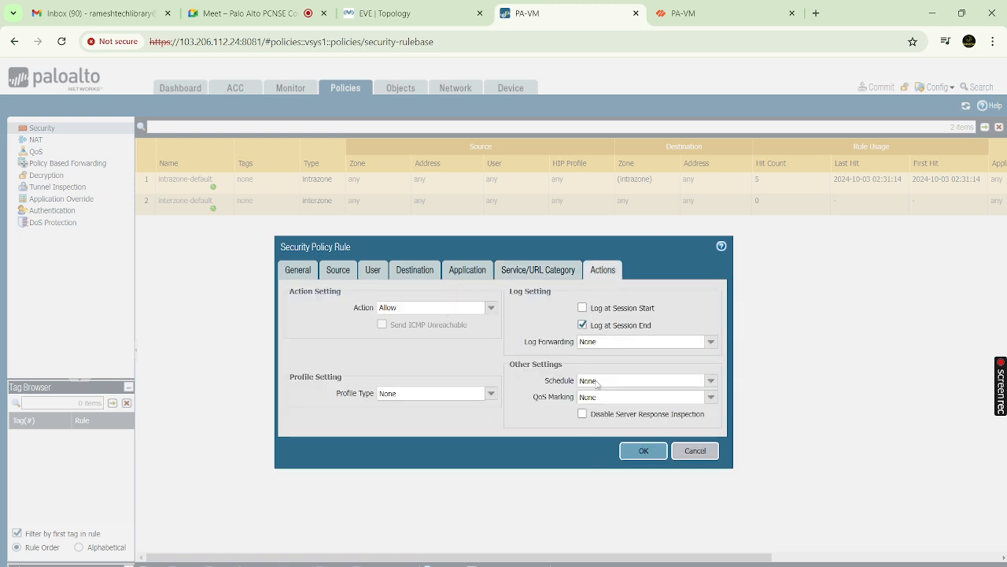
{"action": "left_click", "coordinate": [643, 453]}
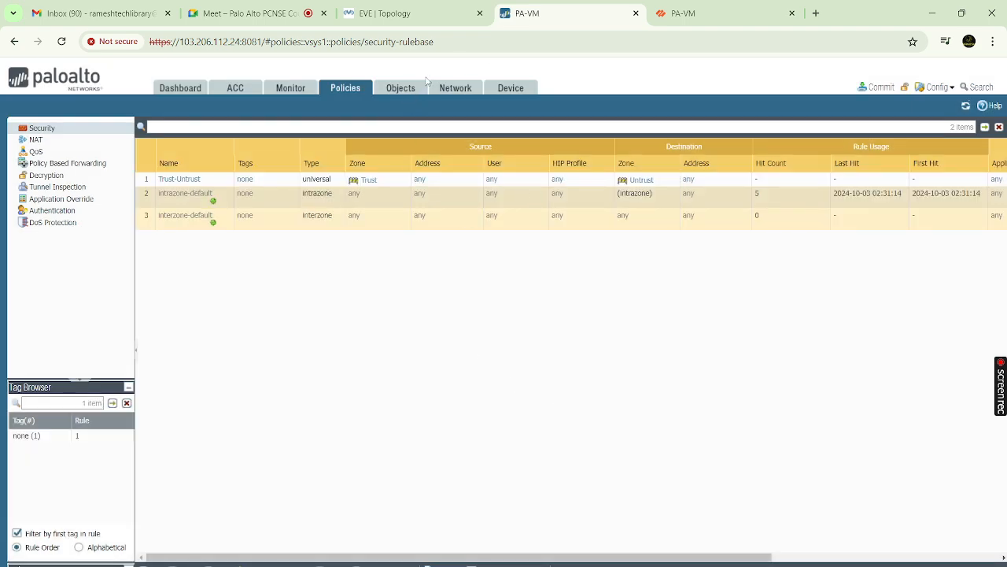
Check ethernet1/2's DHCP client status in the Network interfaces list
{"action": "left_click", "coordinate": [450, 94]}
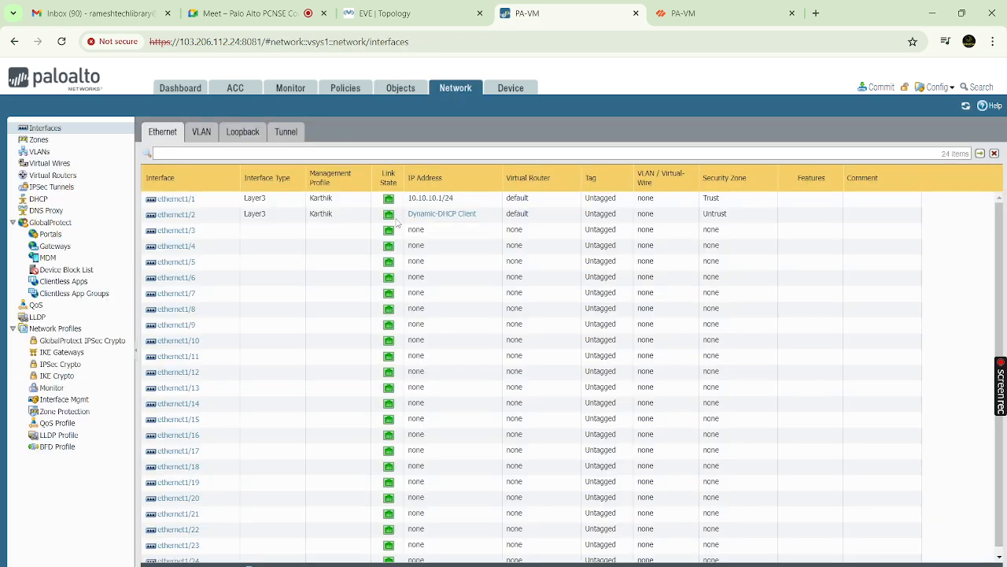
{"action": "left_click", "coordinate": [432, 214]}
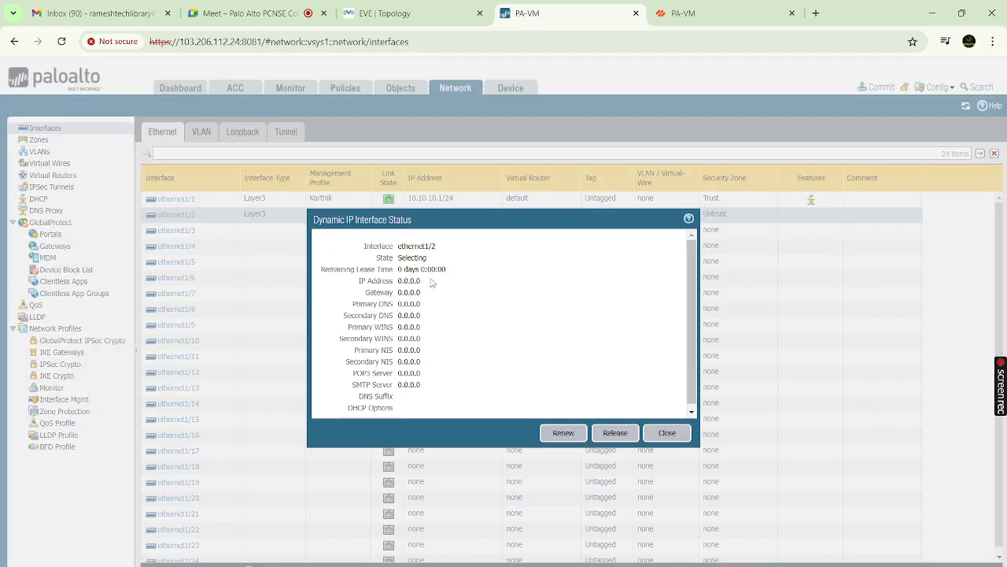
{"action": "left_click", "coordinate": [666, 433]}
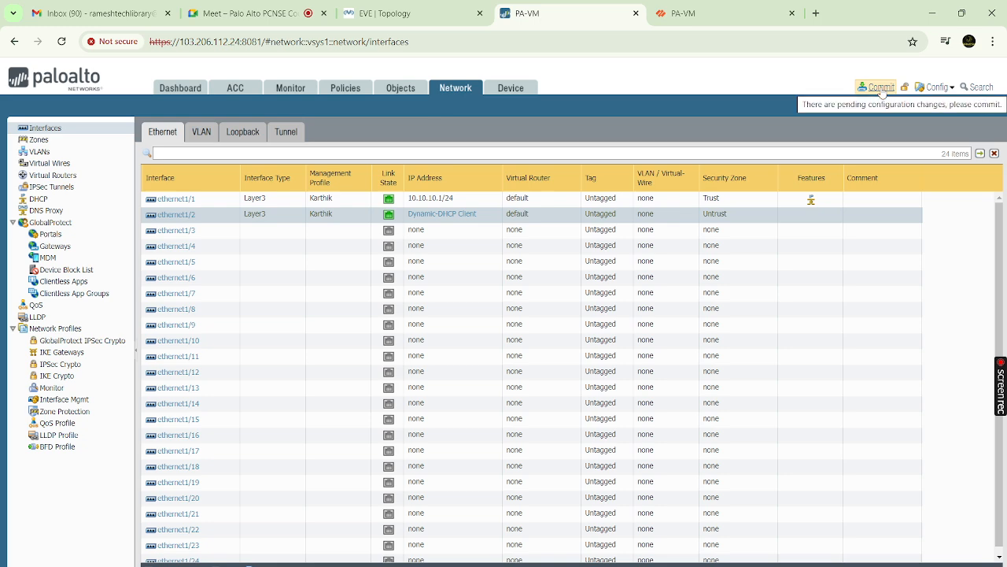
Commit all pending configuration changes and confirm the commit succeeded
{"action": "left_click", "coordinate": [880, 87]}
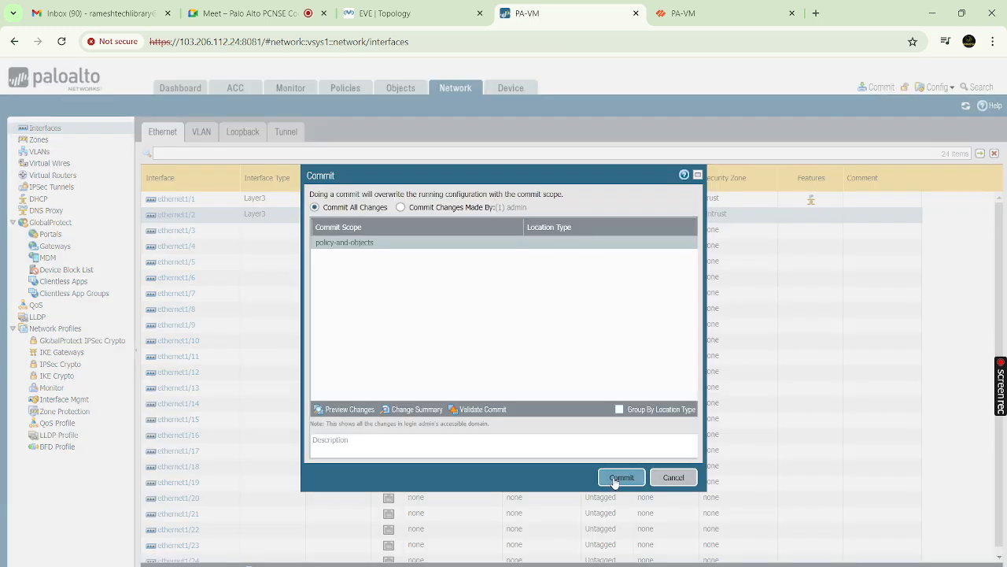
{"action": "left_click", "coordinate": [617, 478]}
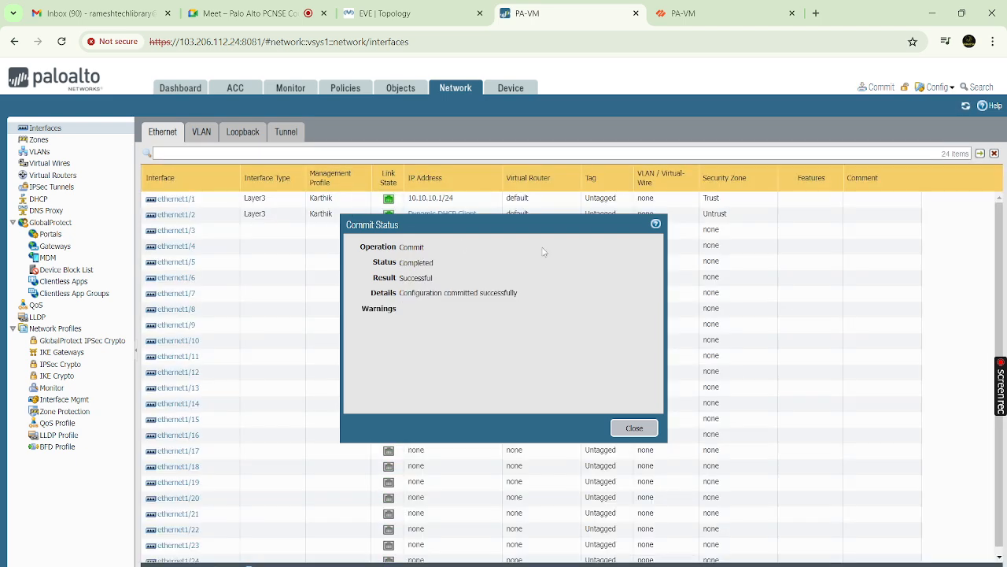
{"action": "left_click", "coordinate": [635, 428]}
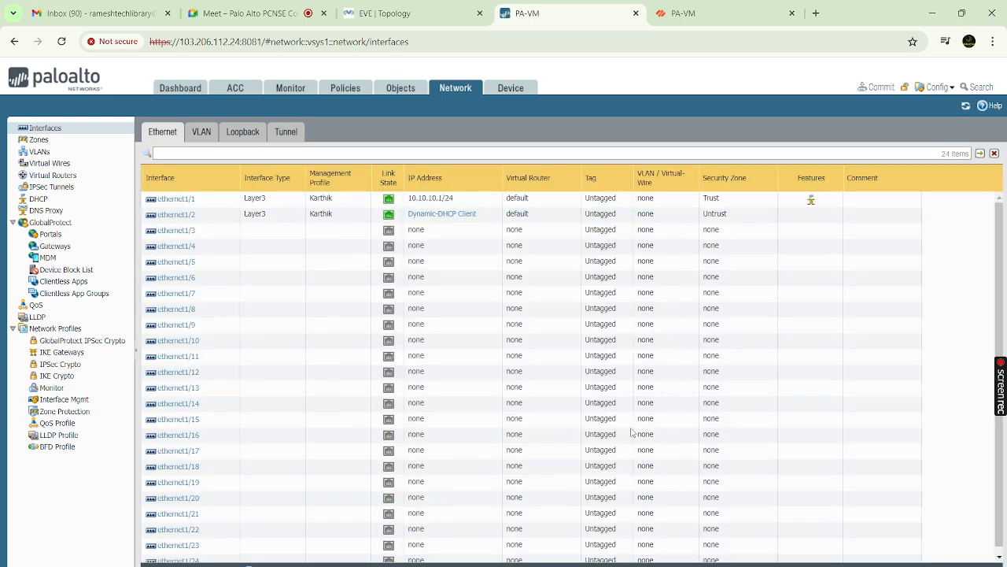
Renew the DHCP lease on ethernet1/2, which stays Selecting at 0.0.0.0
{"action": "left_click", "coordinate": [443, 214]}
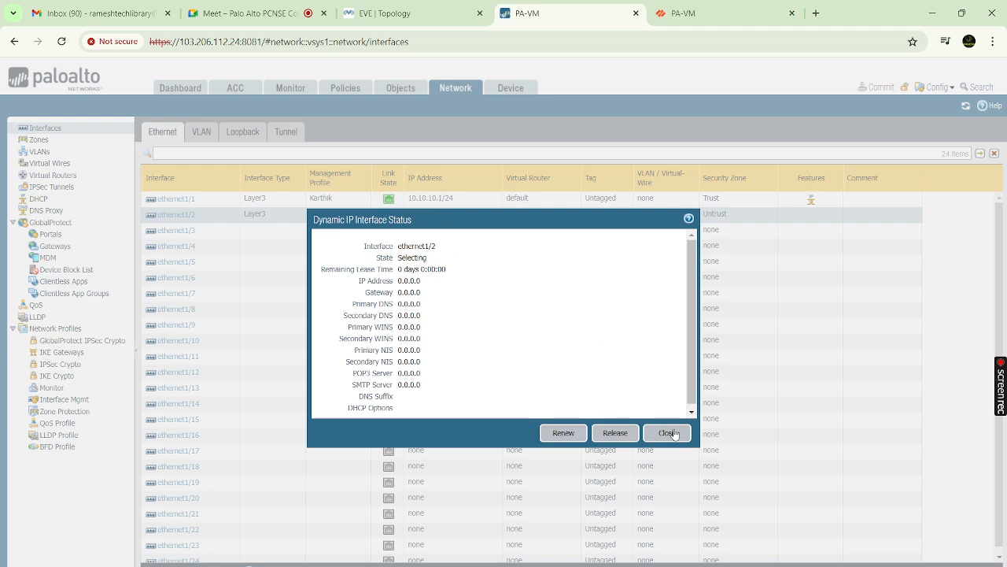
{"action": "left_click", "coordinate": [575, 434]}
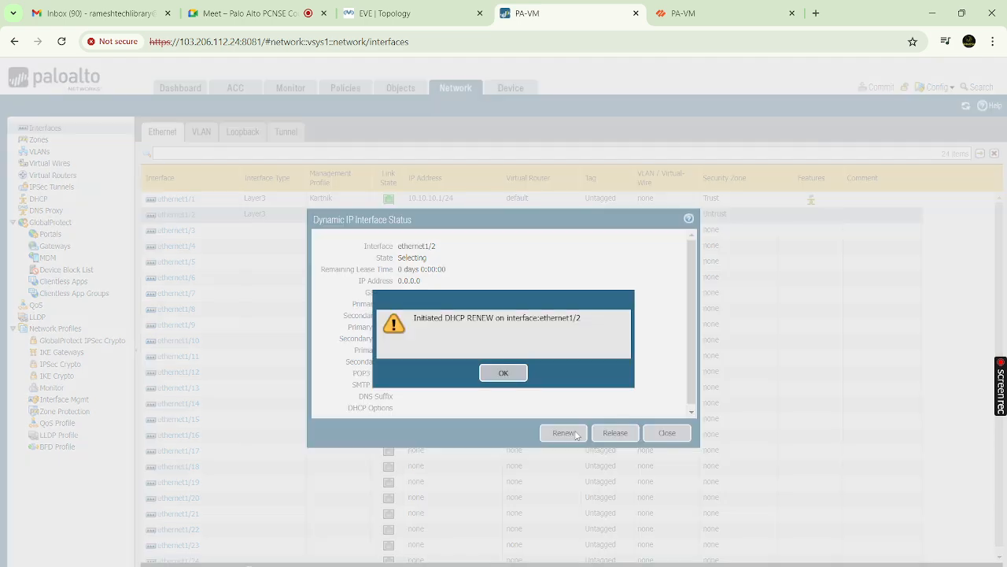
{"action": "left_click", "coordinate": [508, 384]}
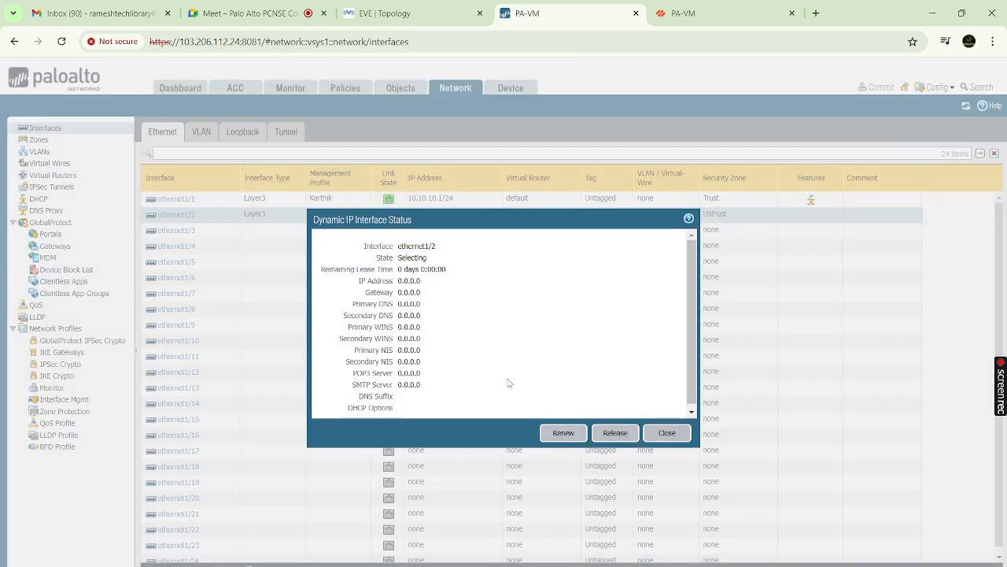
{"action": "left_click", "coordinate": [673, 435]}
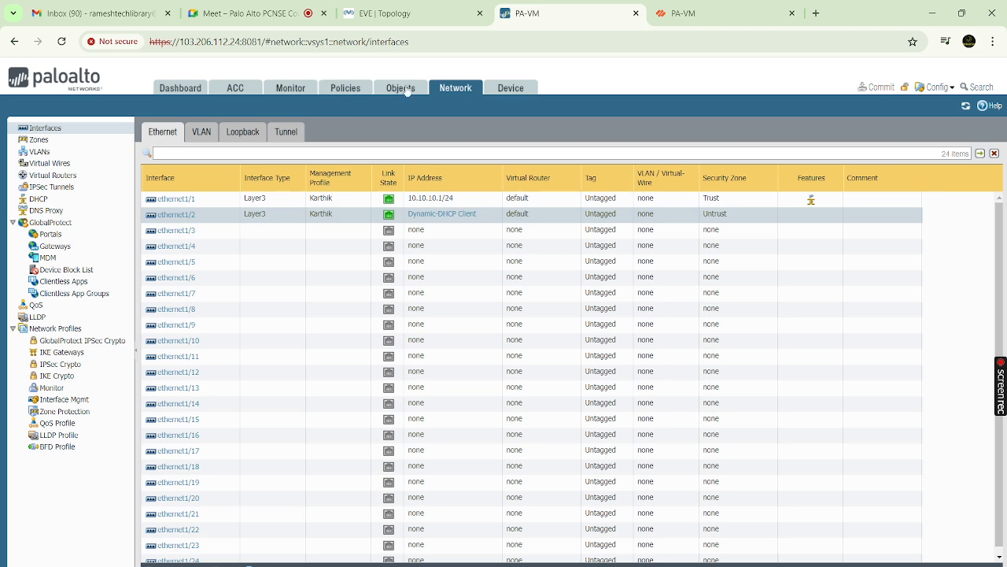
Review the security rulebase, the VPCS ping results, and the refreshed traffic logs
{"action": "left_click", "coordinate": [344, 89]}
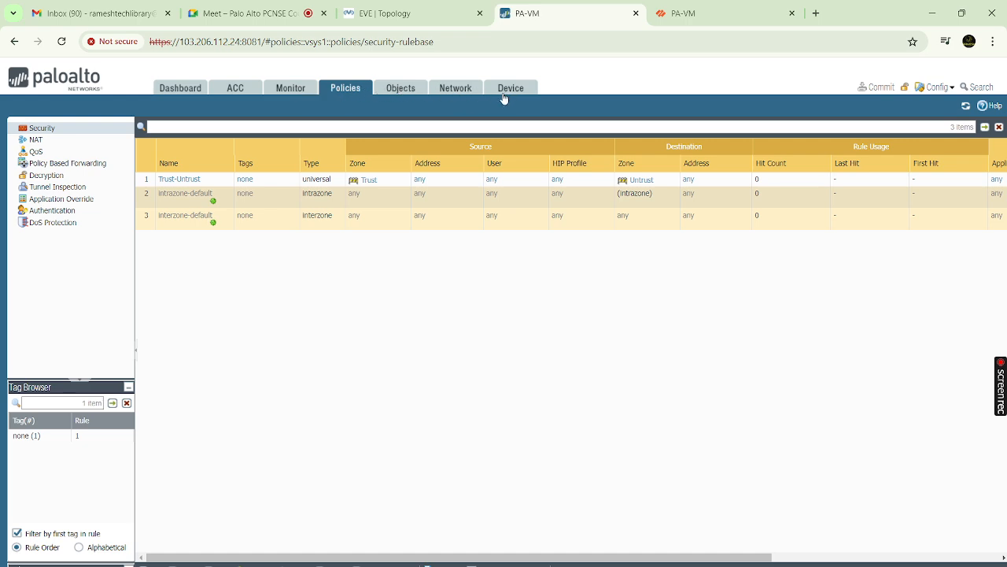
{"action": "key", "text": "alt+Tab"}
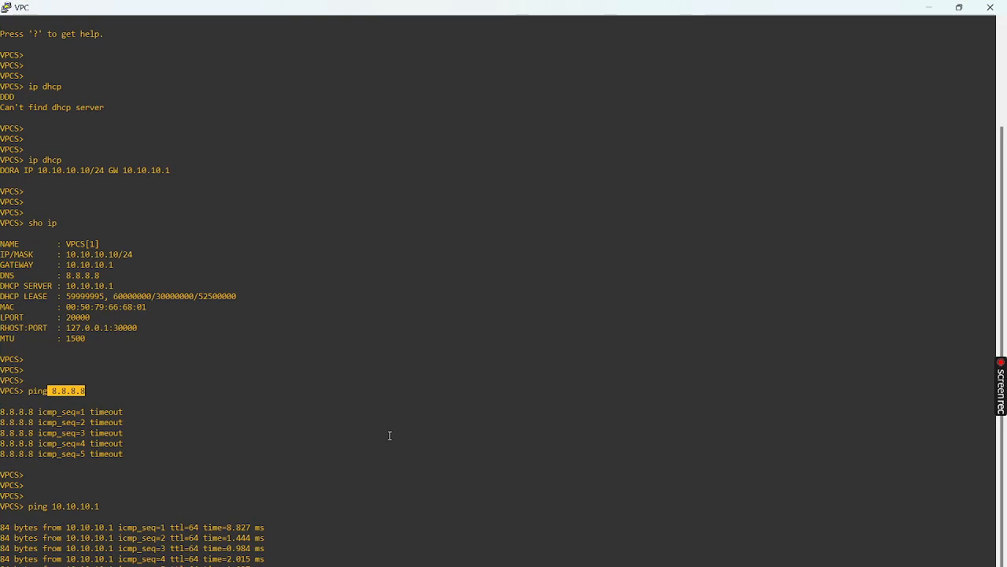
{"action": "scroll", "coordinate": [389, 435], "scroll_direction": "down", "scroll_amount": 1}
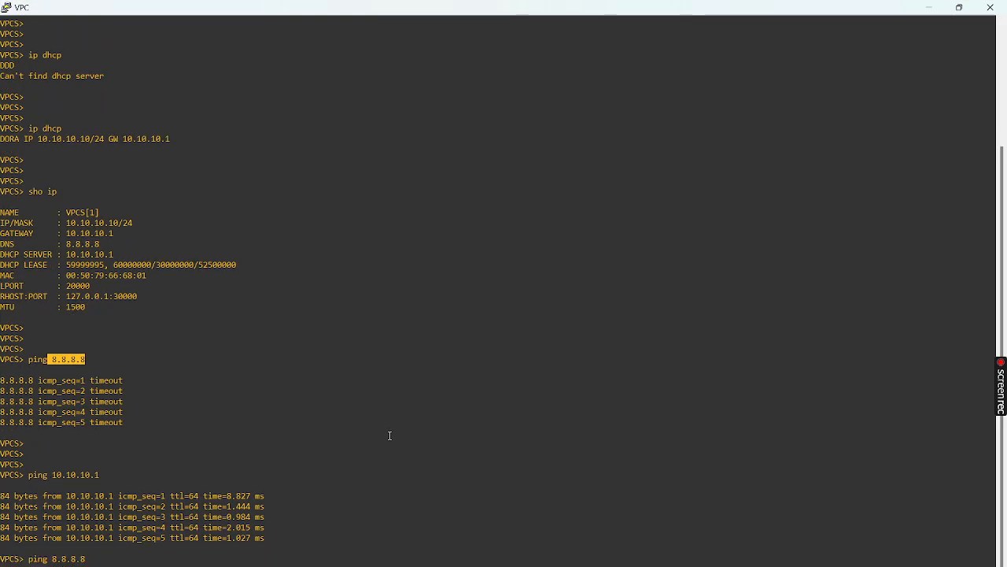
{"action": "left_click", "coordinate": [928, 9]}
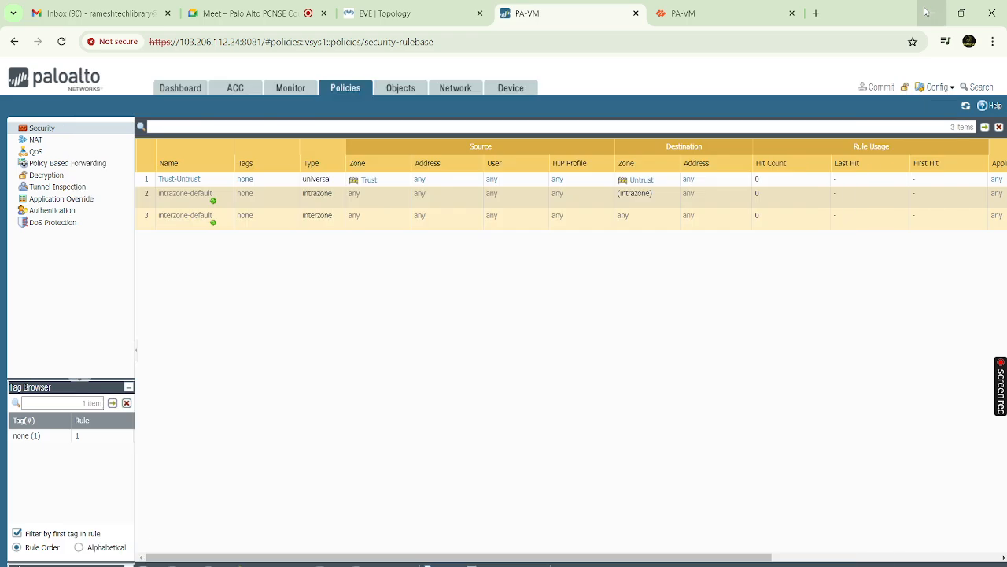
{"action": "left_click", "coordinate": [293, 89]}
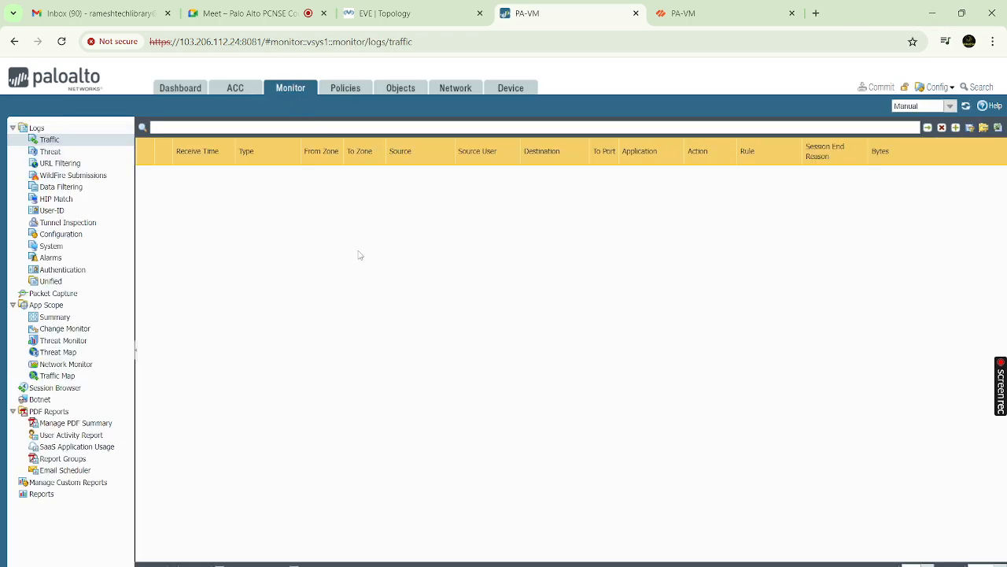
{"action": "left_click", "coordinate": [967, 107]}
Open the Dashboard and highlight the device's Serial # value
{"action": "left_click", "coordinate": [174, 89]}
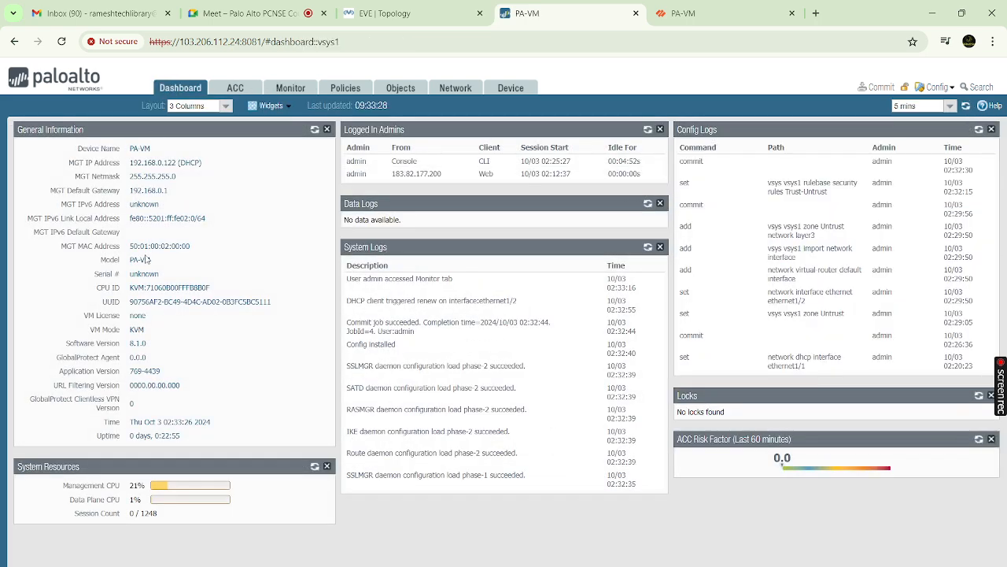
{"action": "double_click", "coordinate": [144, 274]}
{"action": "left_click", "coordinate": [132, 513]}
Check the VPCS console output, clearing the highlighted address, then hide it
{"action": "left_click", "coordinate": [714, 564]}
{"action": "left_click", "coordinate": [374, 502]}
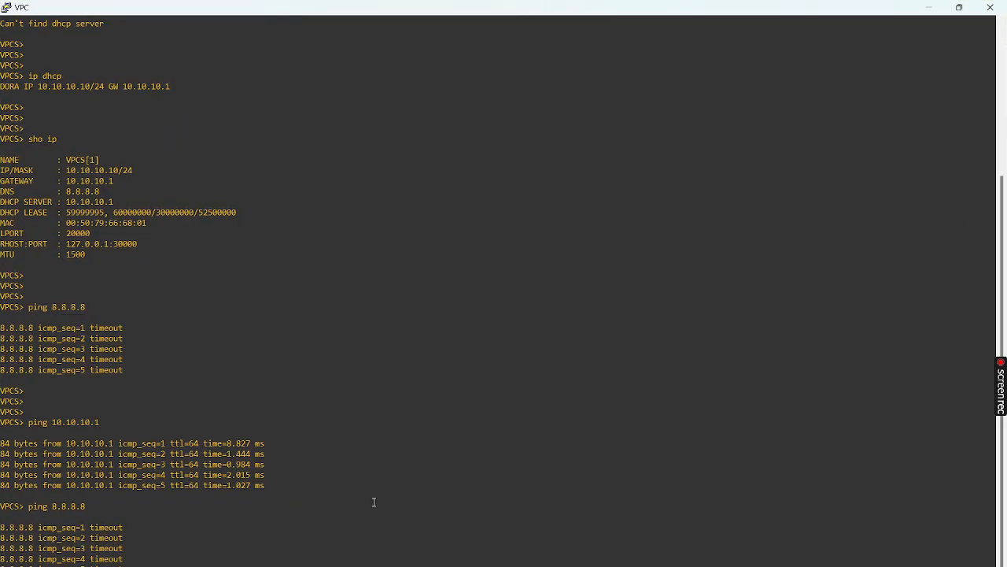
{"action": "scroll", "coordinate": [374, 502], "scroll_direction": "down", "scroll_amount": 2}
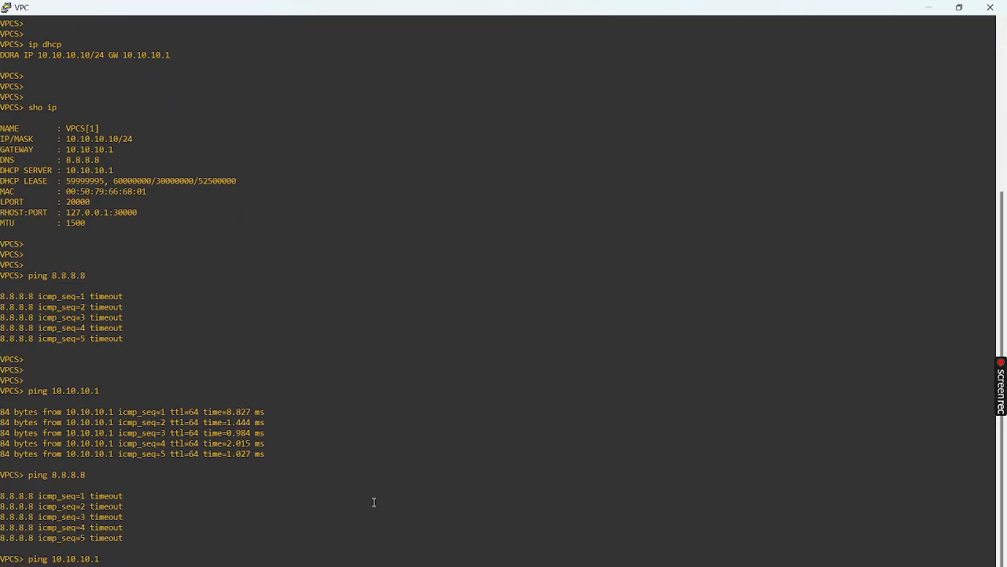
{"action": "left_click", "coordinate": [929, 8]}
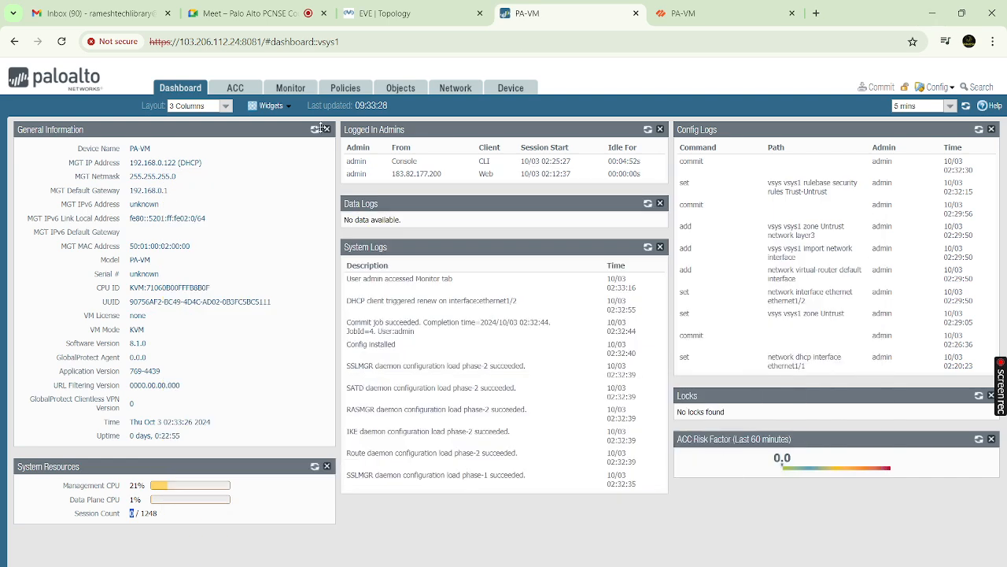
Refresh the empty Traffic log, toggling via the Dashboard and ending on Traffic
{"action": "left_click", "coordinate": [289, 90]}
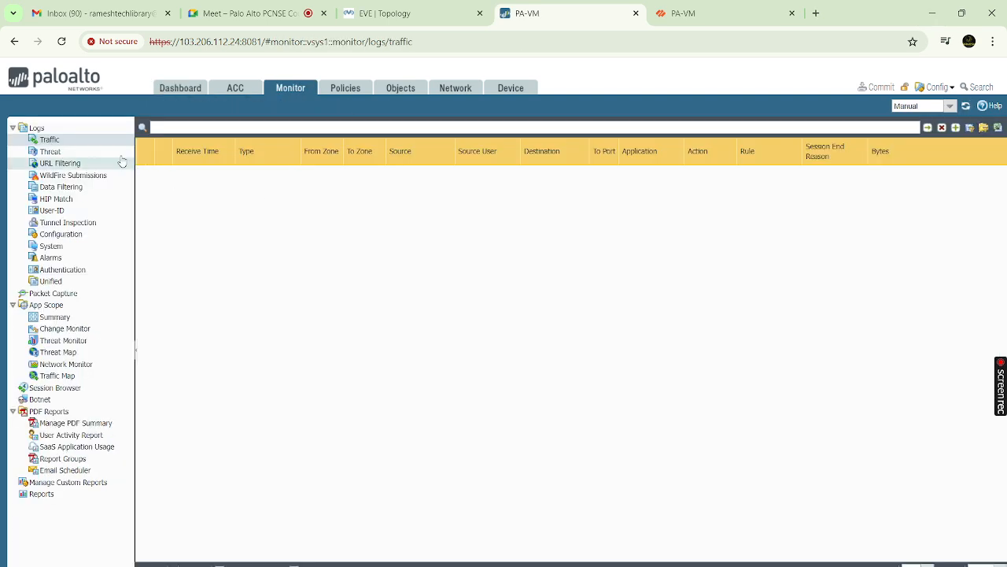
{"action": "left_click", "coordinate": [965, 105]}
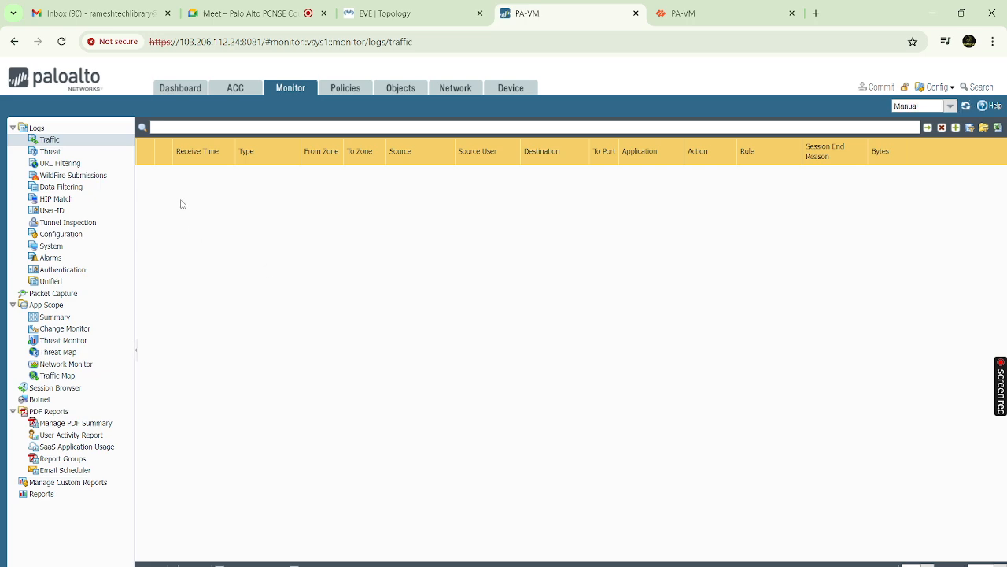
{"action": "left_click", "coordinate": [181, 90]}
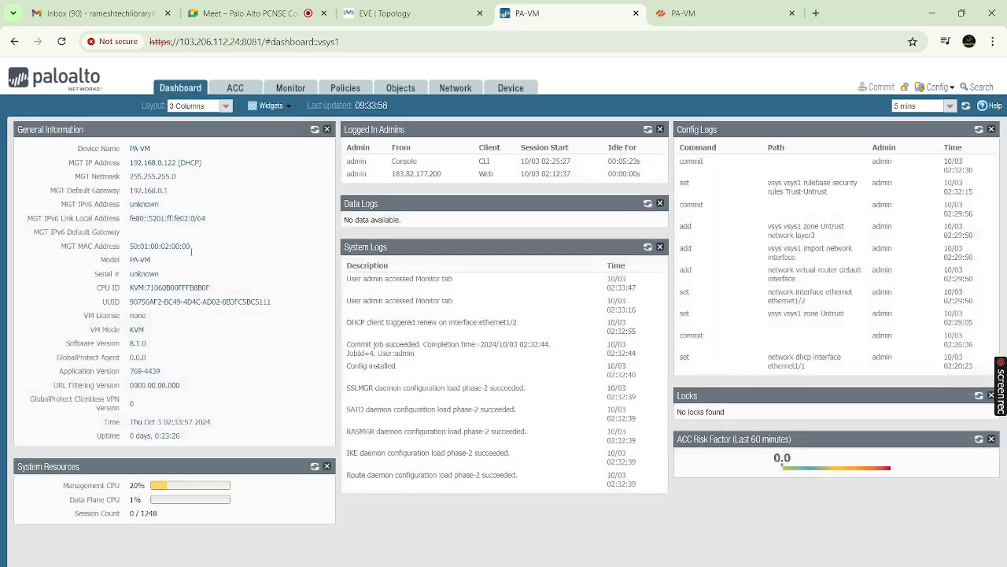
{"action": "left_click", "coordinate": [291, 90]}
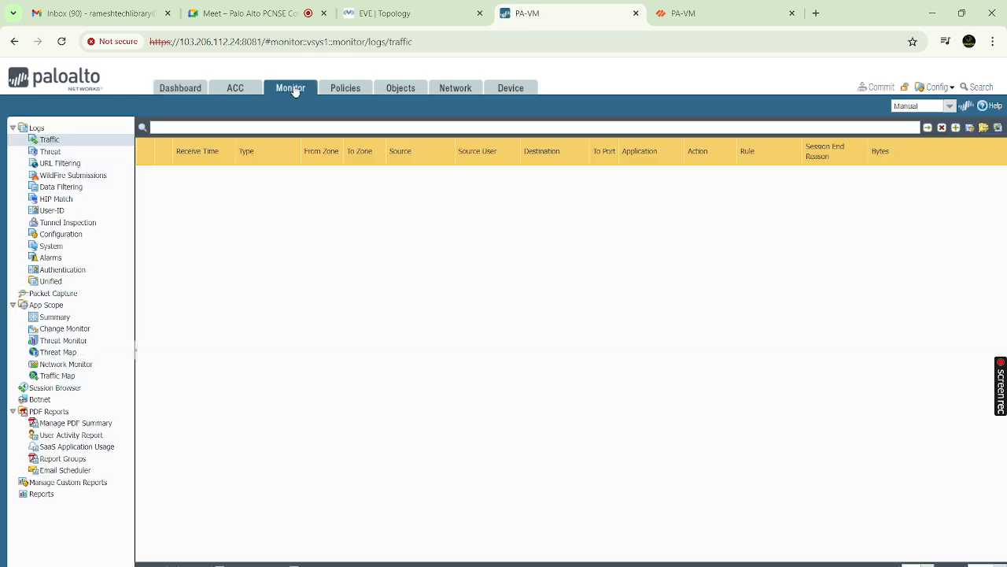
{"action": "left_click", "coordinate": [189, 90]}
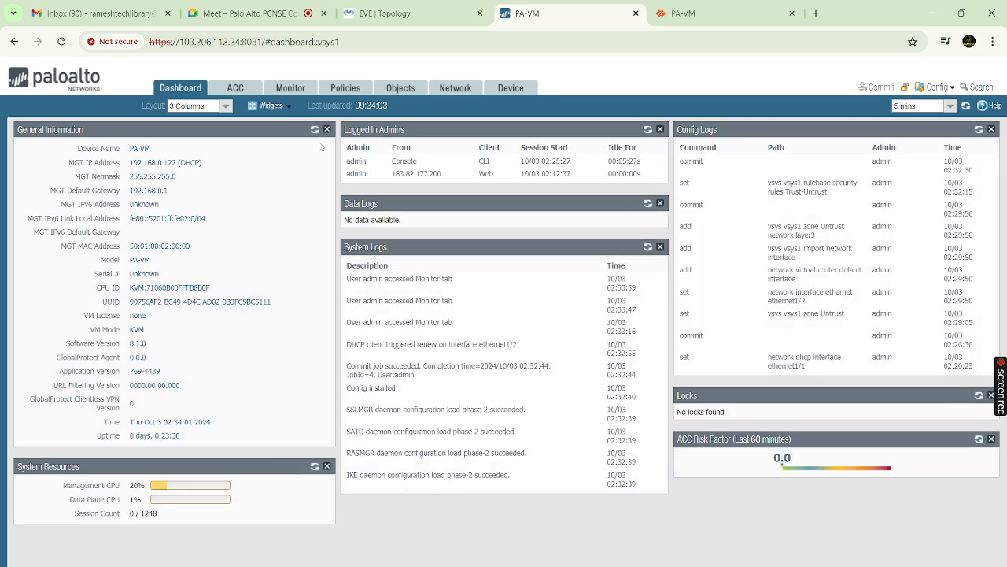
{"action": "left_click", "coordinate": [299, 91]}
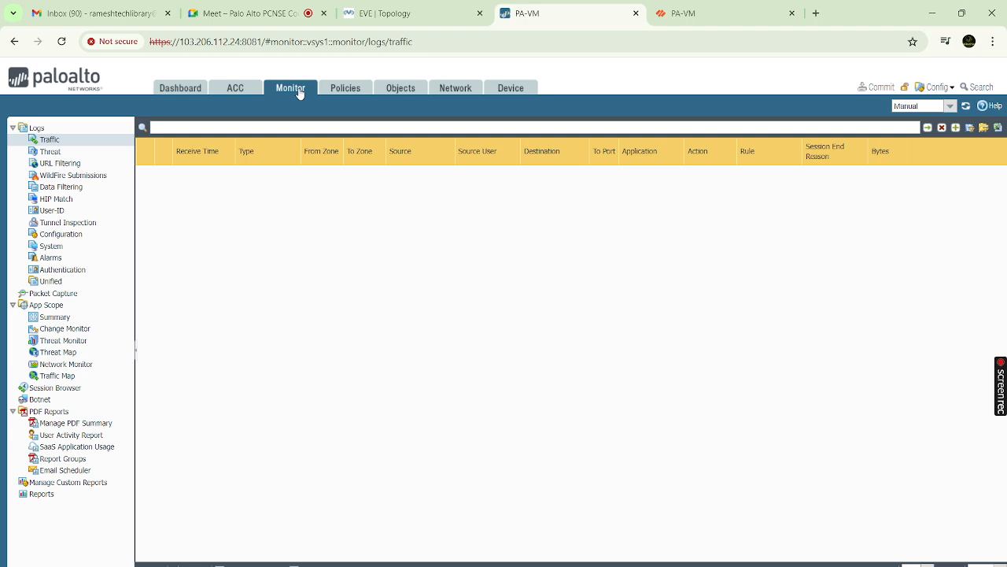
Glance at the security rules and traffic logs, and briefly check the VPCS console
{"action": "left_click", "coordinate": [340, 88]}
{"action": "left_click", "coordinate": [296, 89]}
{"action": "key", "text": "alt+Tab"}
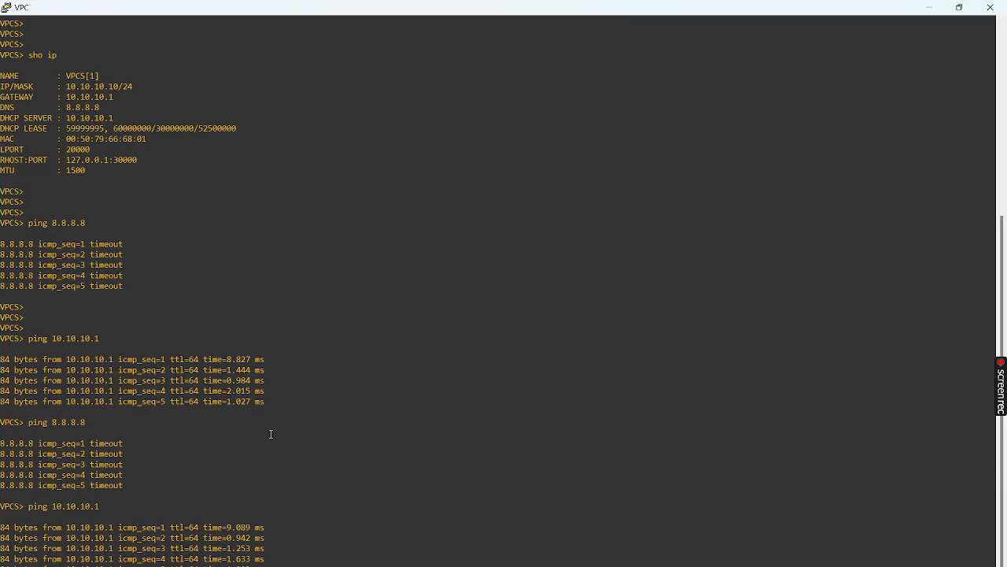
{"action": "key", "text": "alt+Tab"}
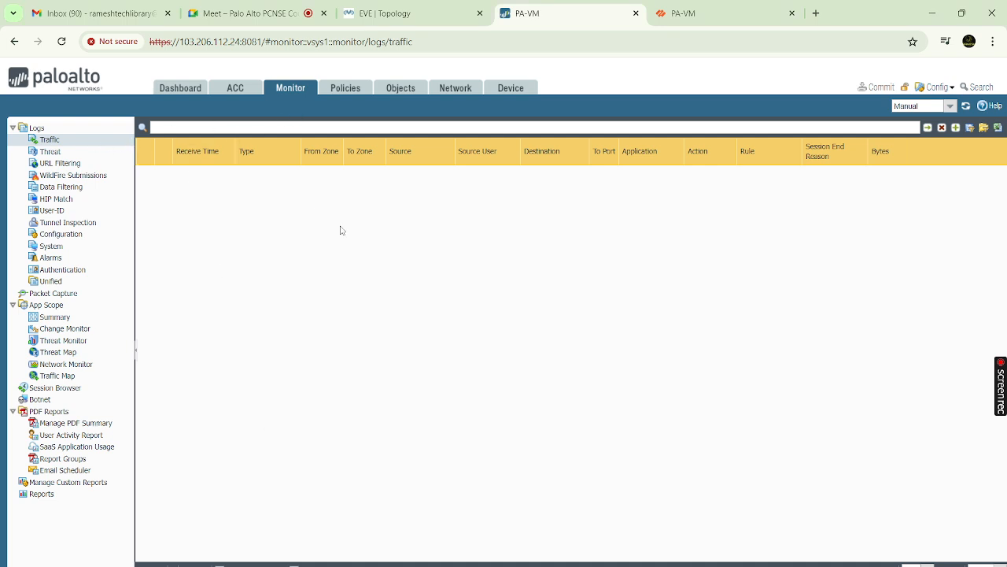
Select the Serial # entry on the Dashboard, then bring the VPCS console forward
{"action": "left_click", "coordinate": [193, 93]}
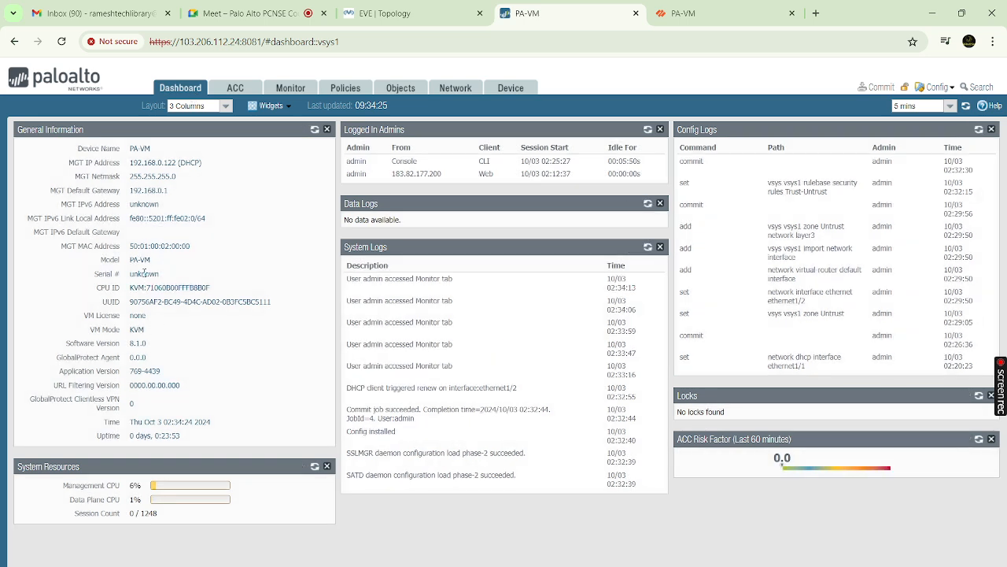
{"action": "left_click_drag", "start_coordinate": [95, 273], "coordinate": [163, 277]}
{"action": "left_click", "coordinate": [284, 90]}
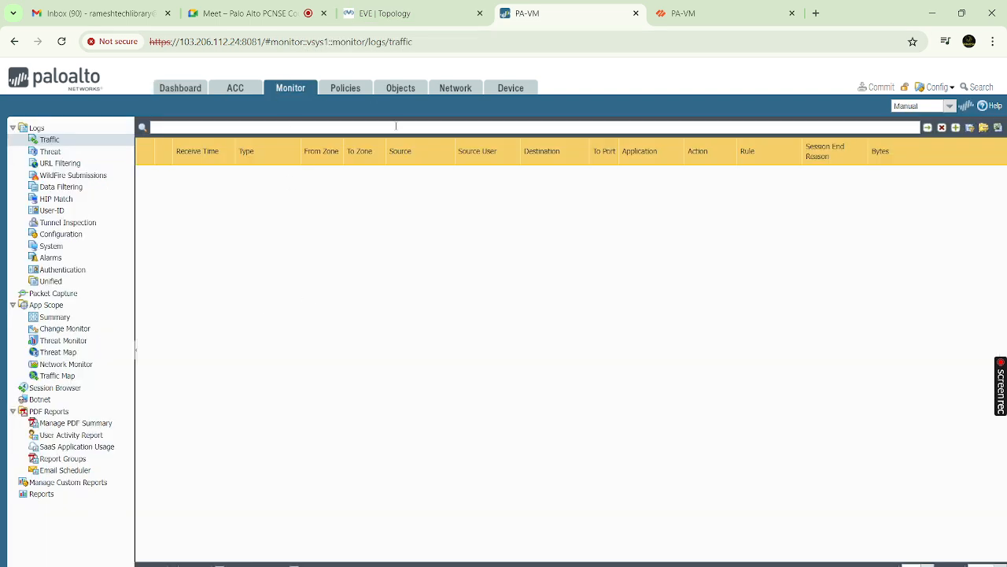
{"action": "left_click", "coordinate": [703, 527]}
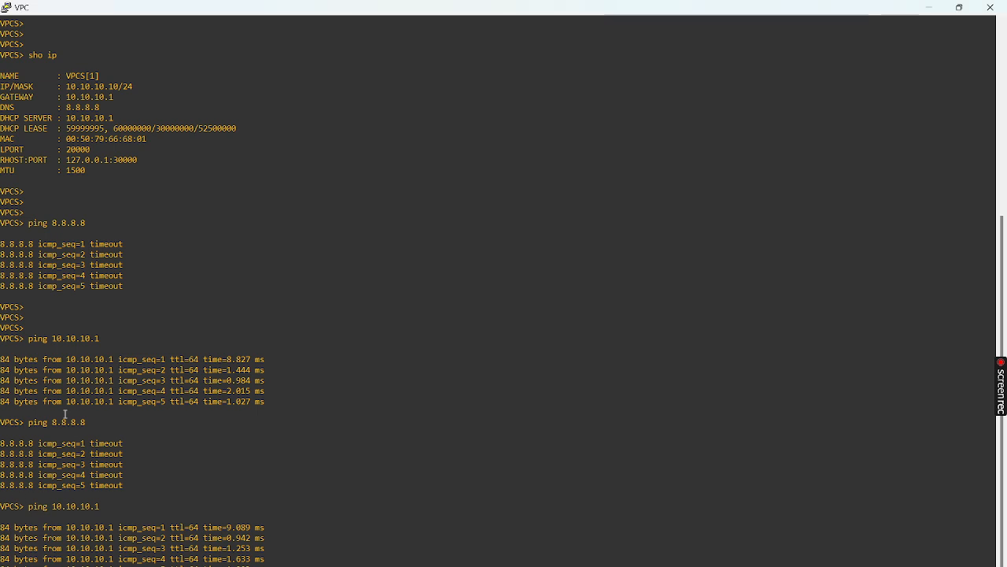
Highlight client address 10.10.10.10/24 and ping targets 10.10.10.1 and 8.8.8.8, then return to the browser
{"action": "double_click", "coordinate": [84, 88]}
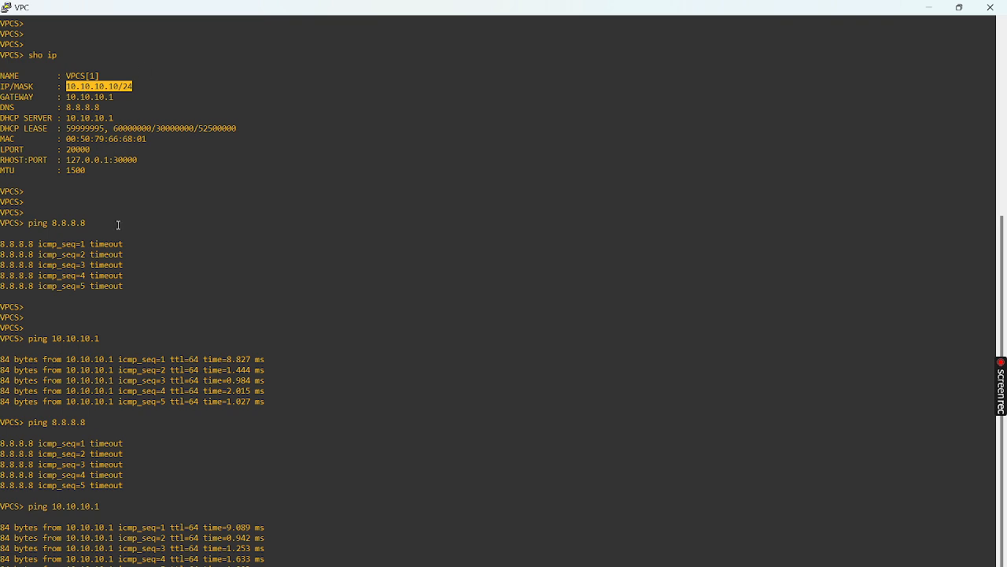
{"action": "left_click", "coordinate": [73, 510]}
{"action": "double_click", "coordinate": [73, 510]}
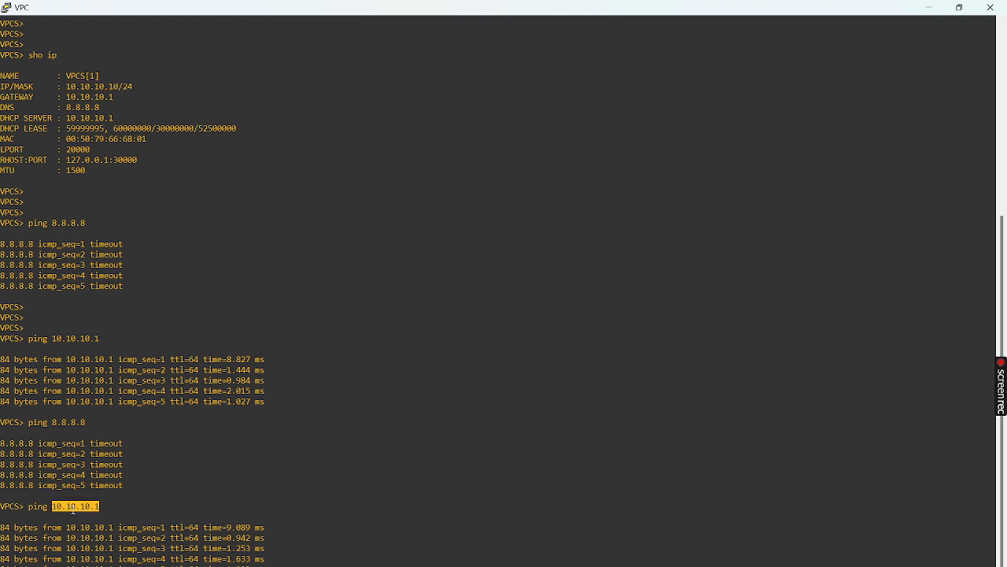
{"action": "double_click", "coordinate": [72, 423]}
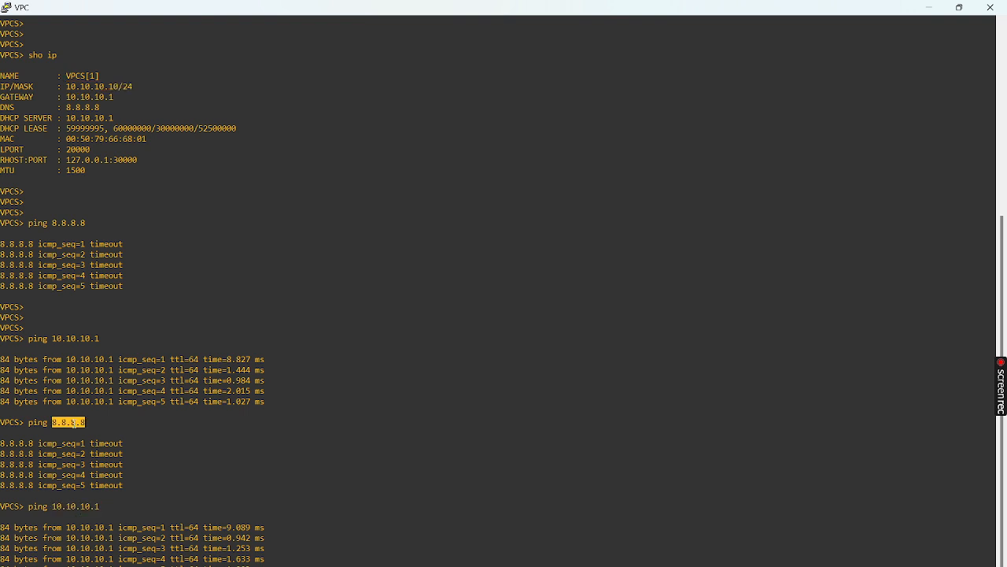
{"action": "left_click", "coordinate": [929, 7]}
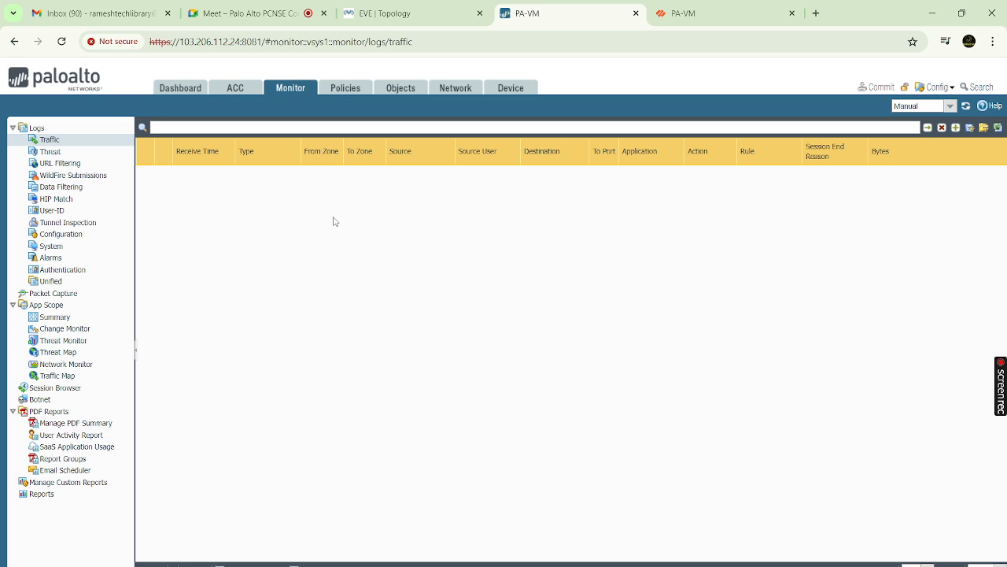
Glance at the Dashboard, return to the empty Traffic log, then switch to the Google Meet tab
{"action": "left_click", "coordinate": [177, 90]}
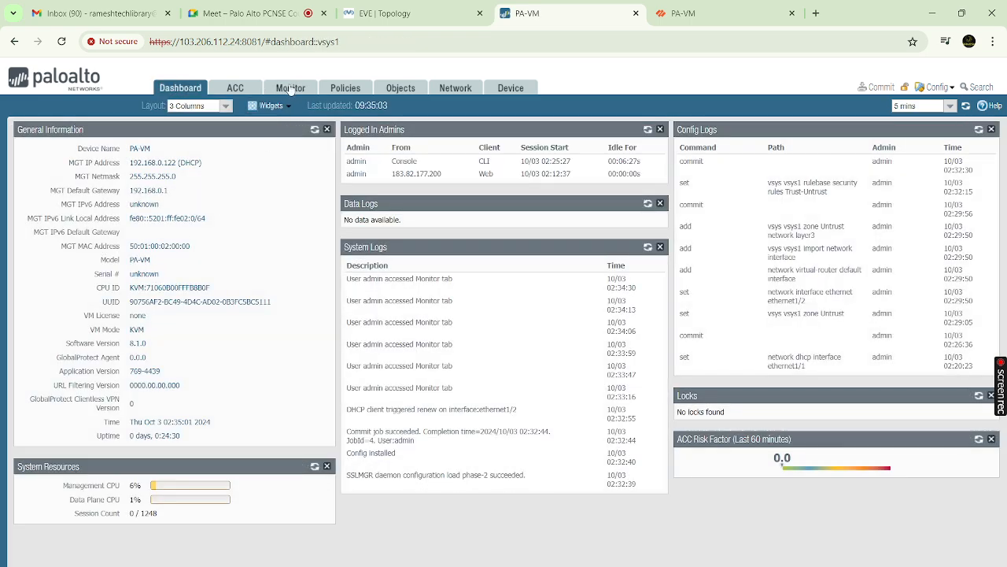
{"action": "left_click", "coordinate": [290, 89]}
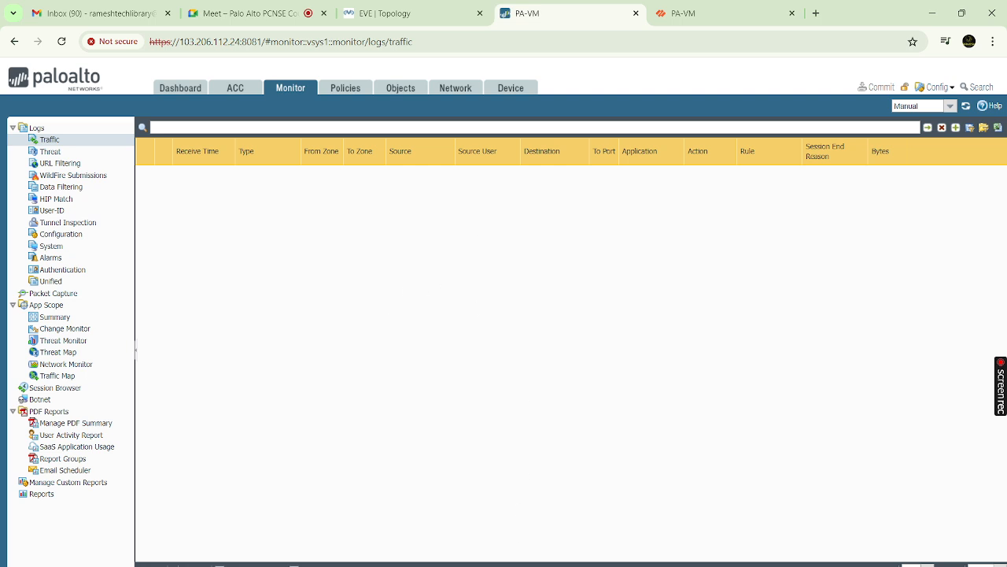
{"action": "mouse_move", "coordinate": [566, 565]}
{"action": "left_click", "coordinate": [240, 14]}
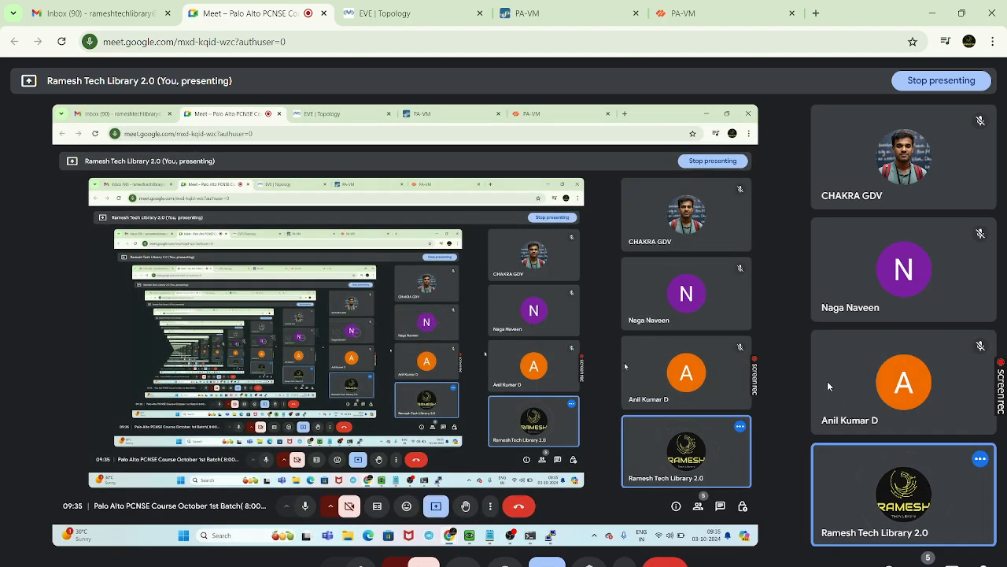
View and close the meeting's participant list, then return to the PA-VM tab
{"action": "mouse_move", "coordinate": [839, 399]}
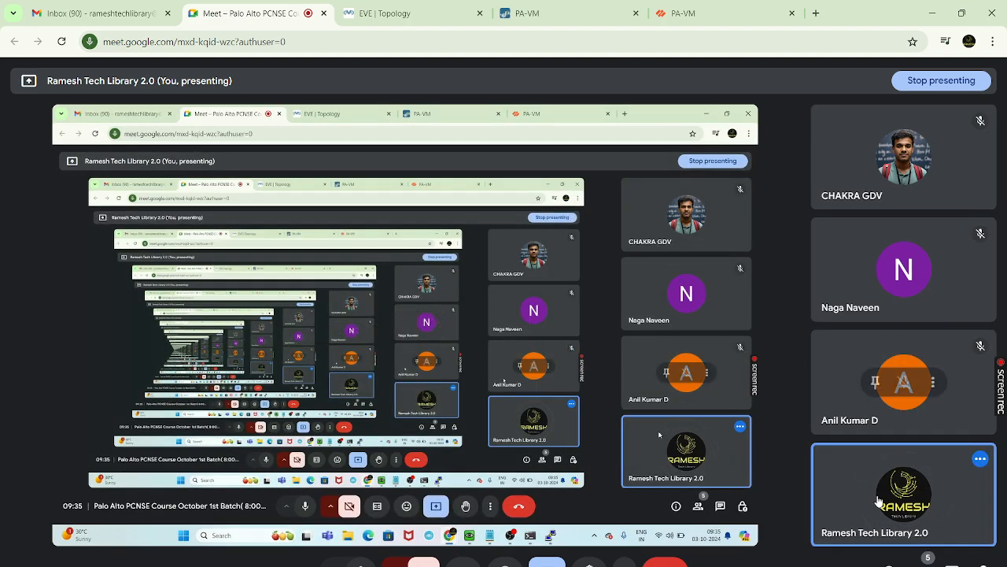
{"action": "left_click", "coordinate": [925, 562]}
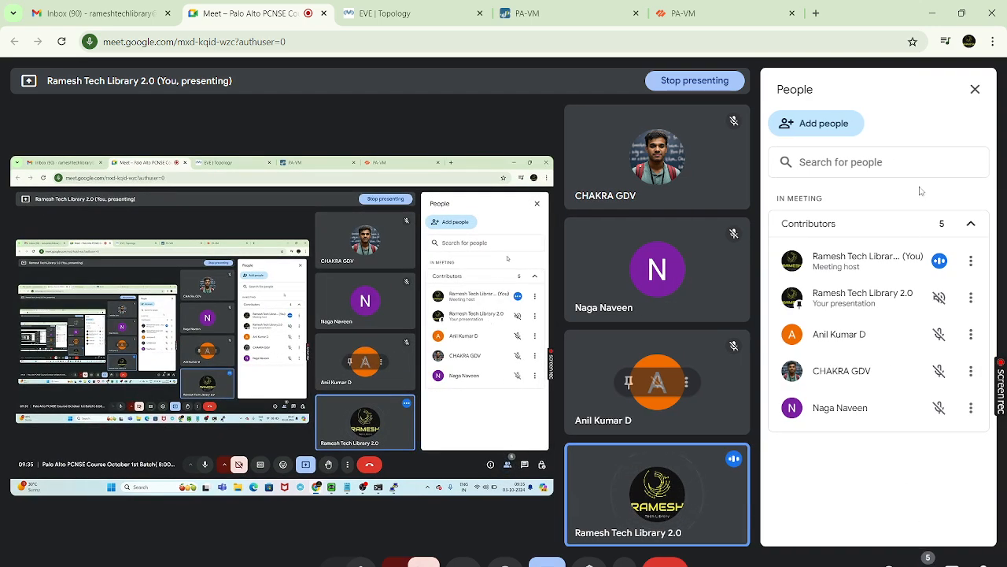
{"action": "left_click", "coordinate": [975, 89]}
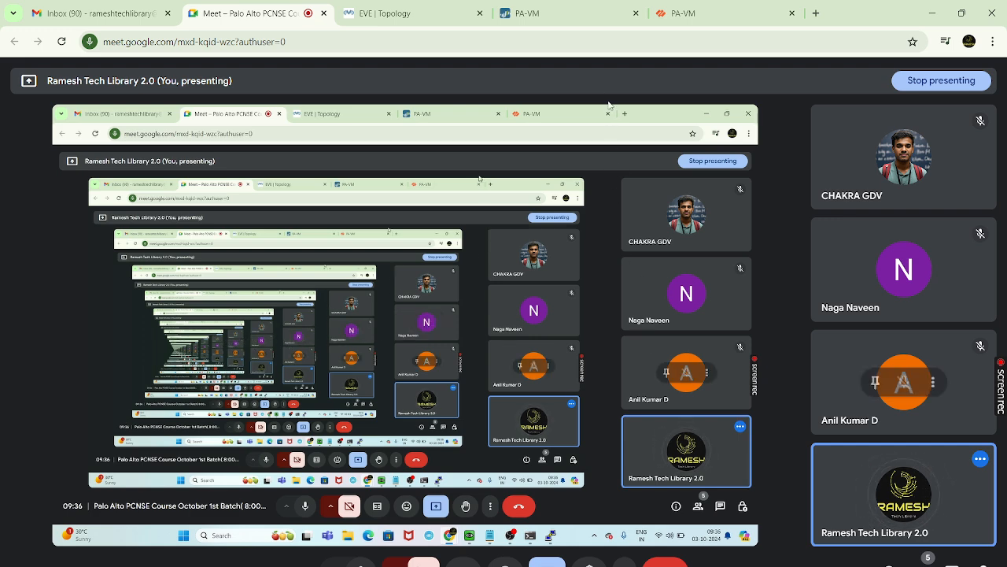
{"action": "left_click", "coordinate": [571, 14]}
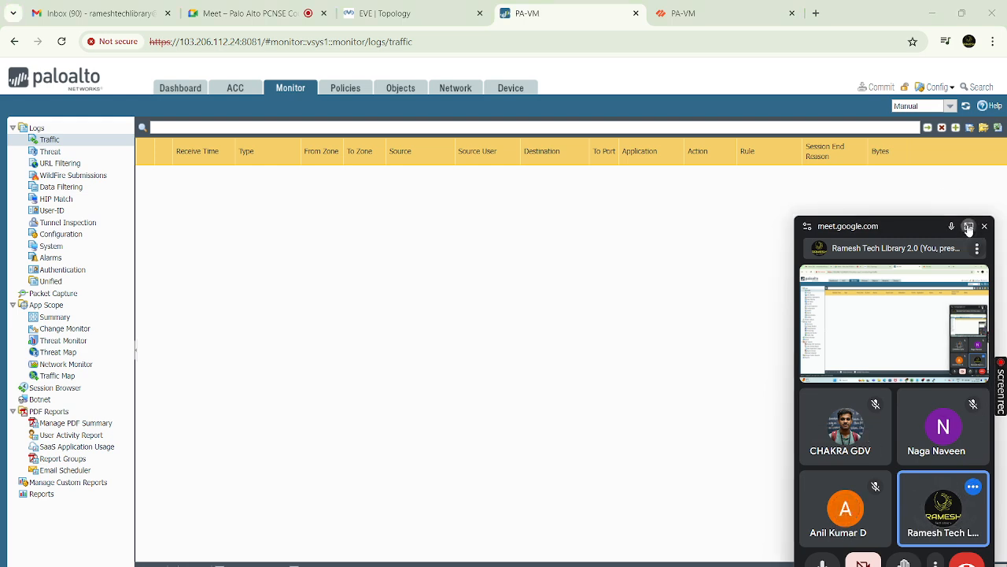
Restore the full Meet tab, pass through the EVE topology, and open the PA-VM Dashboard
{"action": "left_click", "coordinate": [967, 224]}
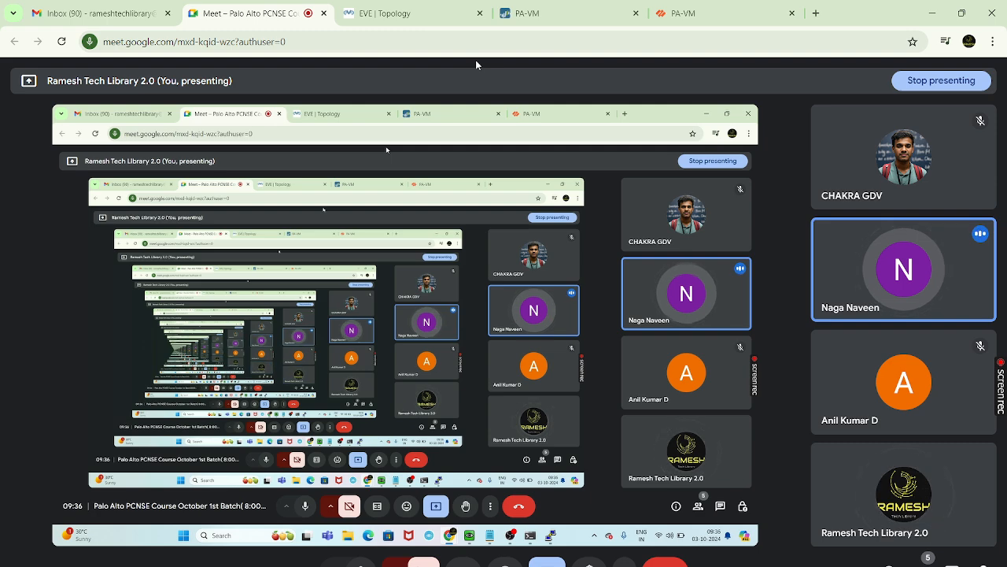
{"action": "left_click", "coordinate": [398, 15]}
{"action": "left_click", "coordinate": [525, 14]}
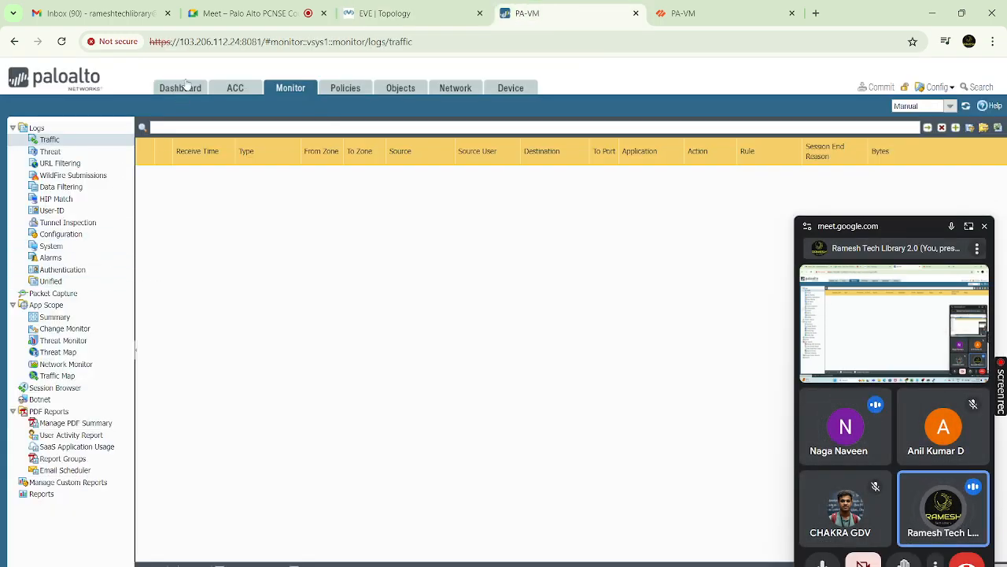
{"action": "left_click", "coordinate": [183, 87]}
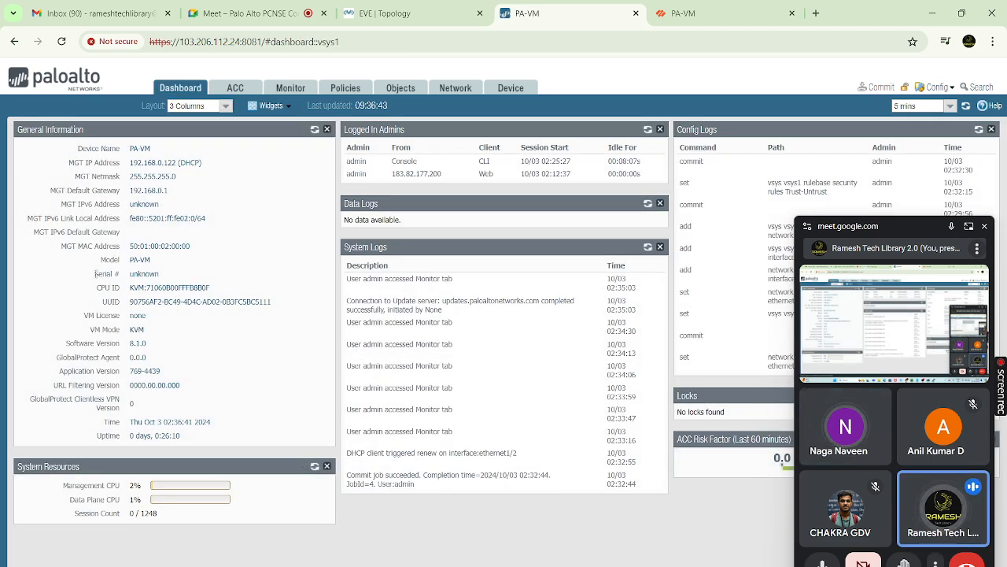
Clear the Serial # selection, glance at the VPCS console, and open Network > Interfaces > Ethernet
{"action": "left_click", "coordinate": [187, 275]}
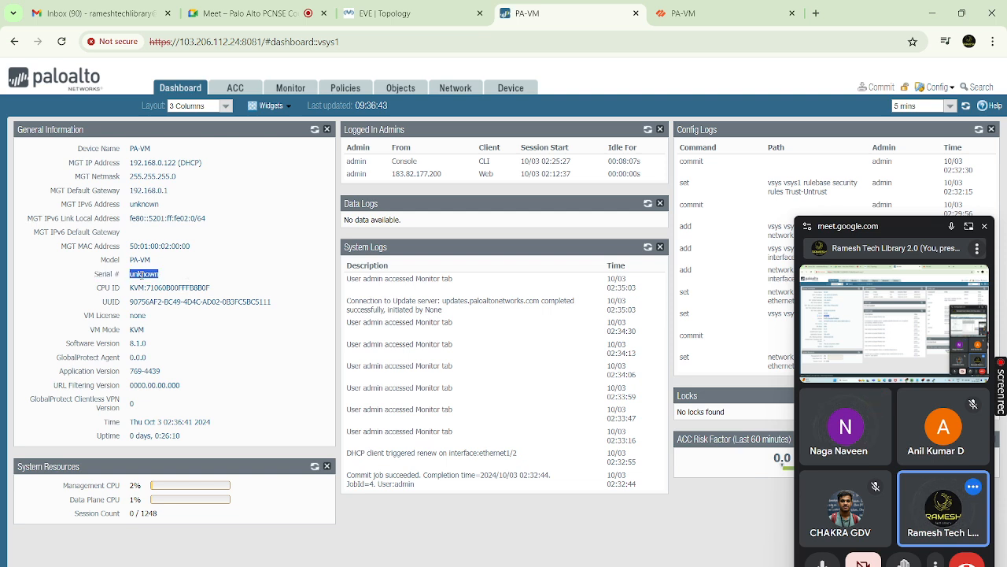
{"action": "left_click", "coordinate": [207, 275]}
{"action": "left_click", "coordinate": [714, 564]}
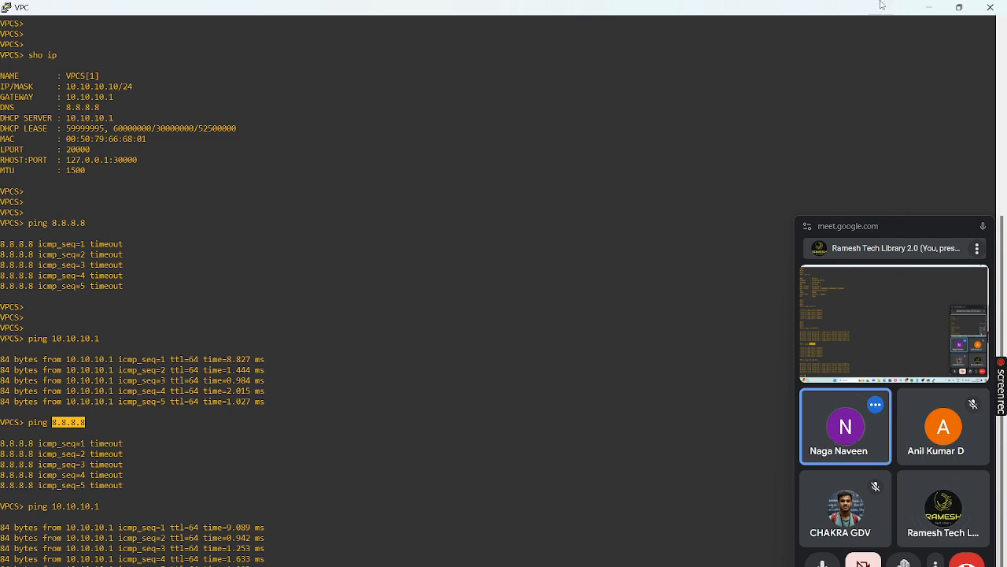
{"action": "left_click", "coordinate": [927, 7]}
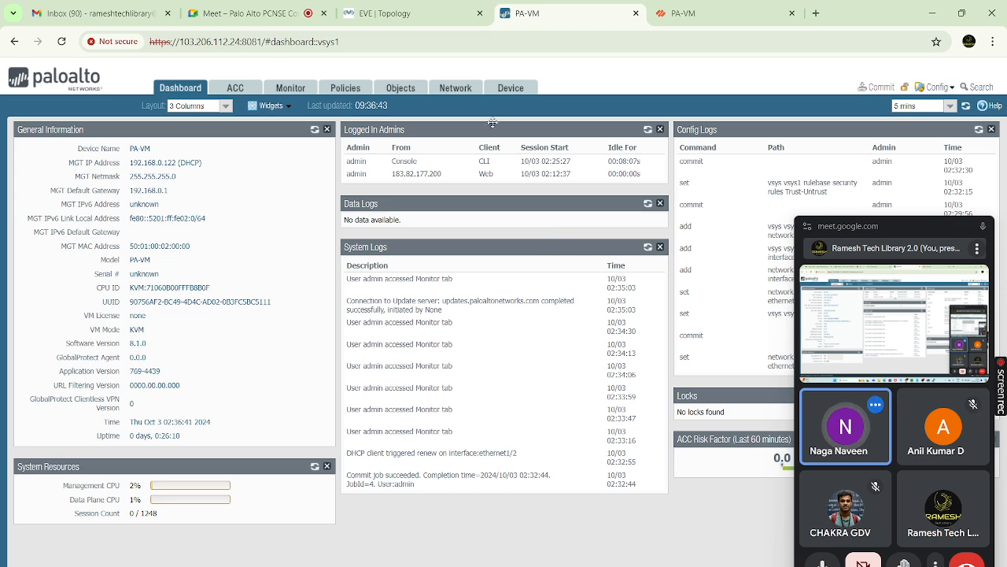
{"action": "left_click", "coordinate": [456, 88]}
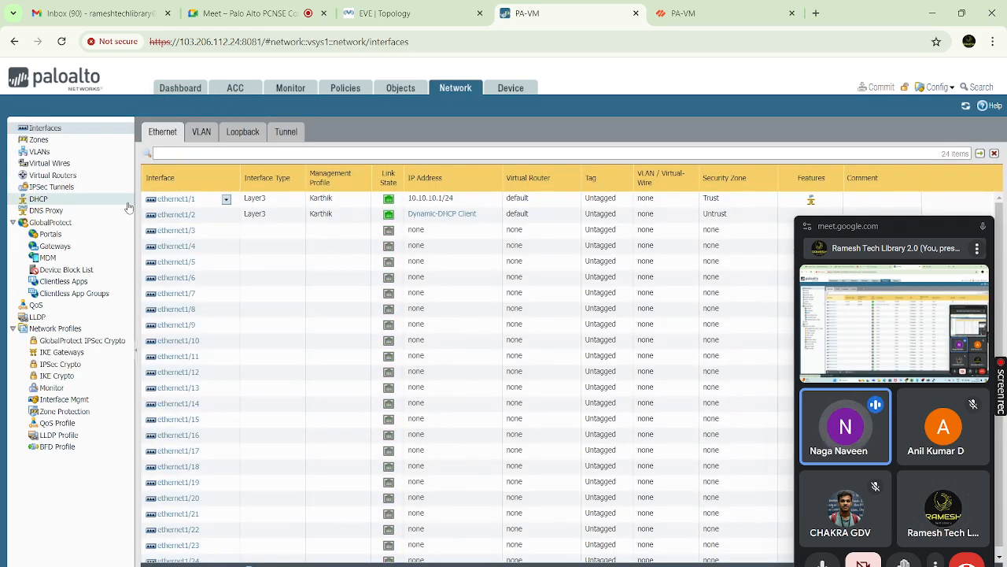
Show the Network > DHCP server list and glance at the VPCS client terminal
{"action": "left_click", "coordinate": [50, 201]}
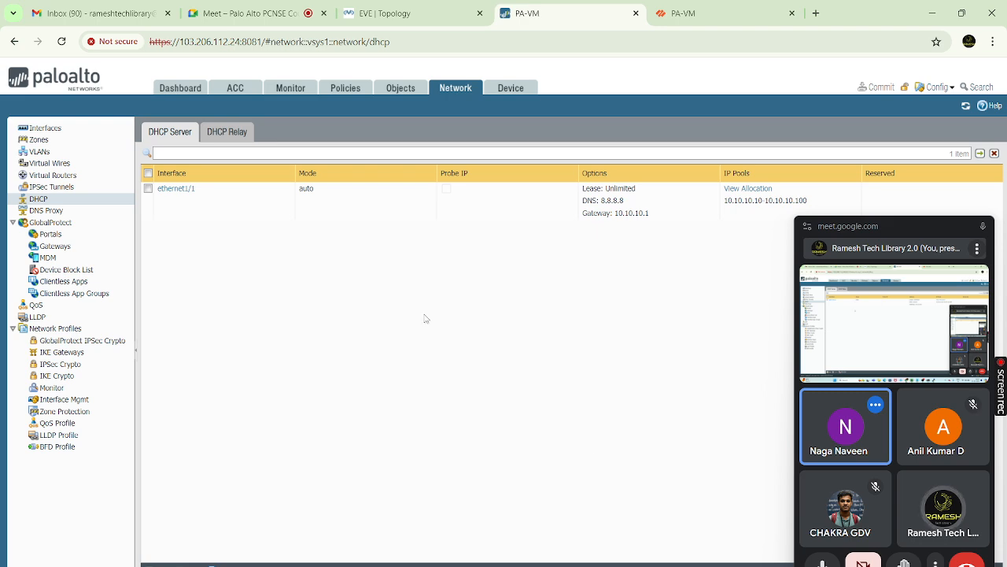
{"action": "key", "text": "alt+Tab"}
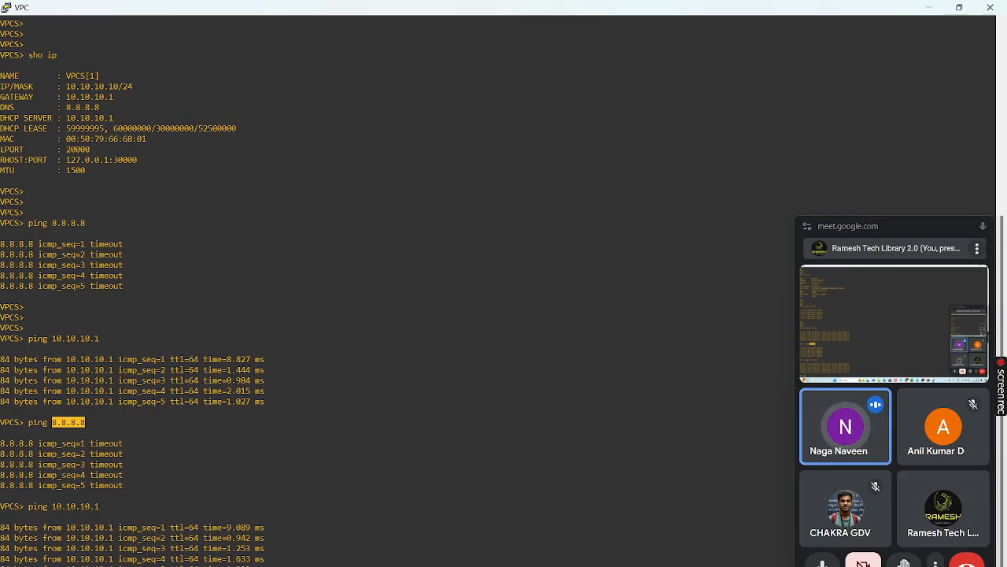
{"action": "mouse_move", "coordinate": [565, 566]}
{"action": "left_click", "coordinate": [490, 549]}
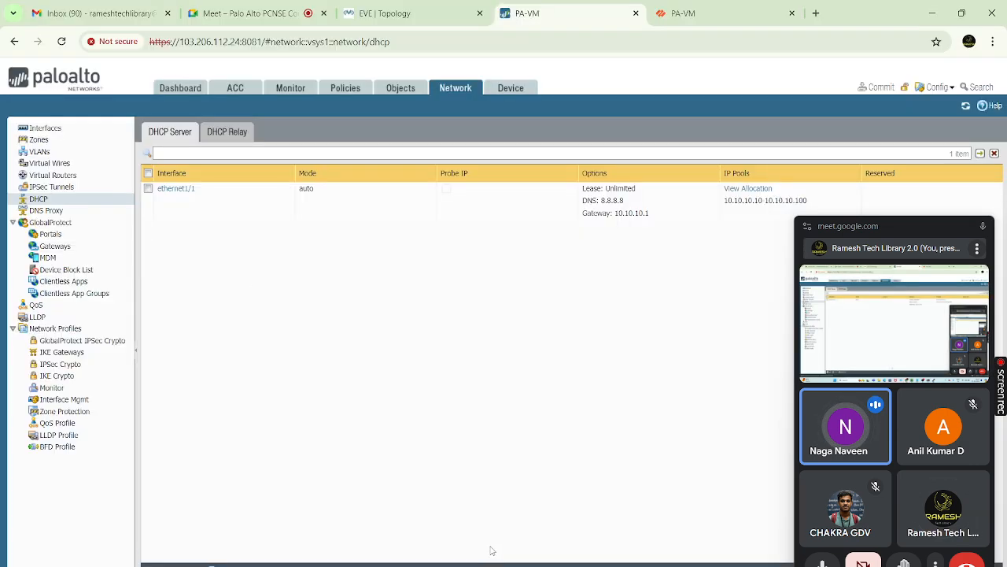
Review ethernet1/1's DHCP pool 10.10.10.10-10.10.10.100, DNS 8.8.8.8 and gateway 10.10.10.1 unchanged, then switch to Meet
{"action": "left_click", "coordinate": [183, 189]}
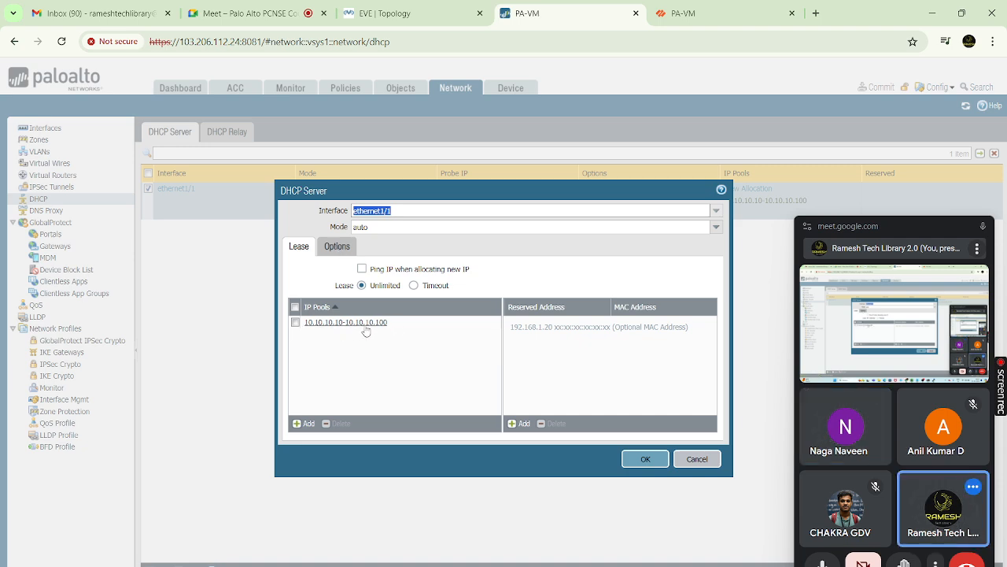
{"action": "left_click", "coordinate": [338, 246]}
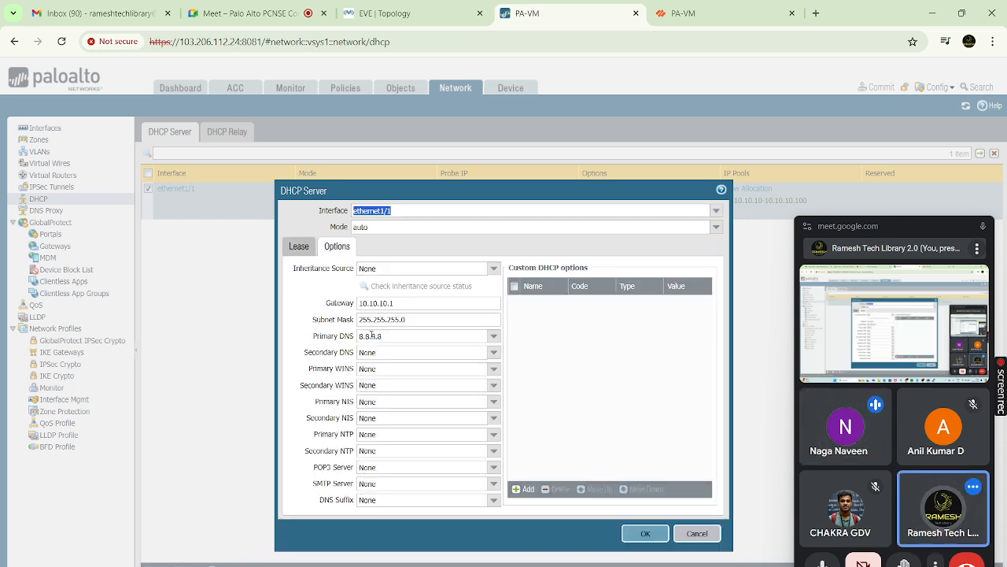
{"action": "left_click", "coordinate": [297, 247]}
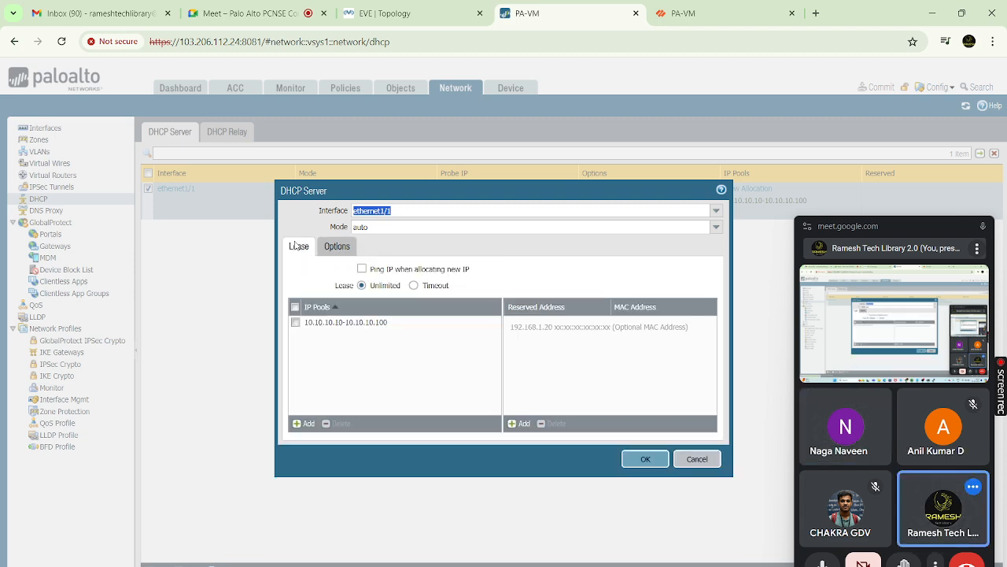
{"action": "left_click", "coordinate": [684, 464]}
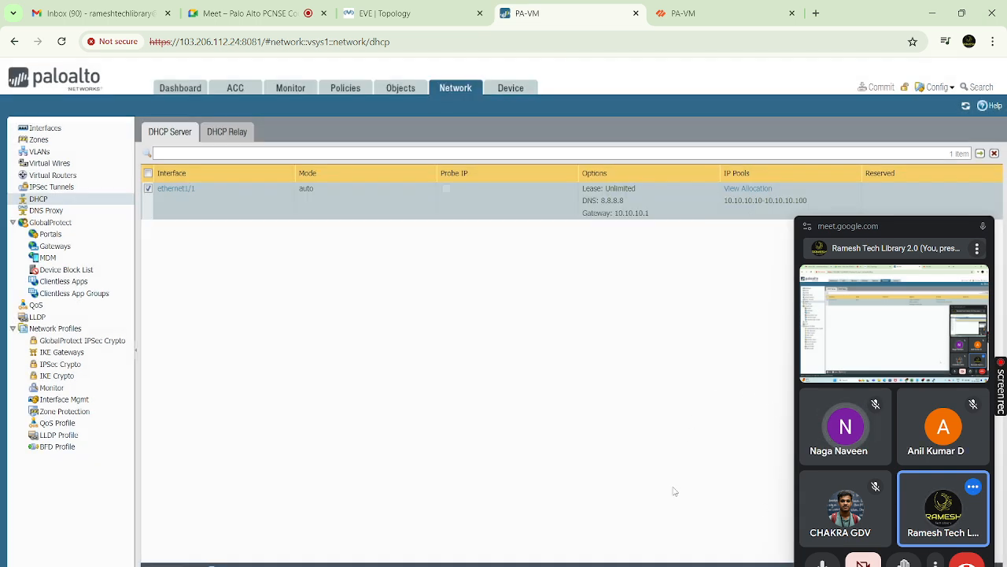
{"action": "left_click", "coordinate": [281, 12]}
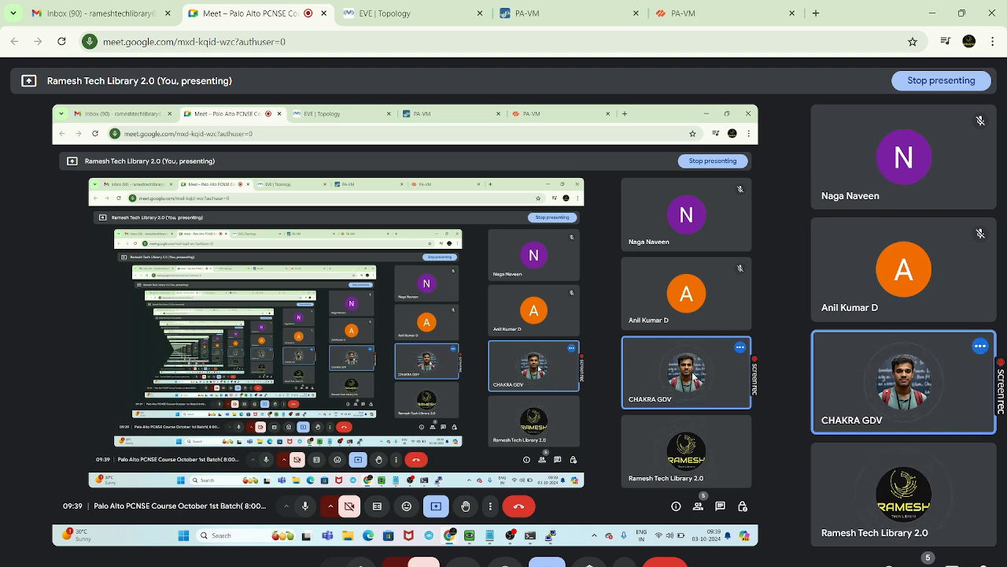
Switch back to the PA-VM tab showing ethernet1/1's DHCP pool 10.10.10.10-10.10.10.100
{"action": "left_click", "coordinate": [559, 15]}
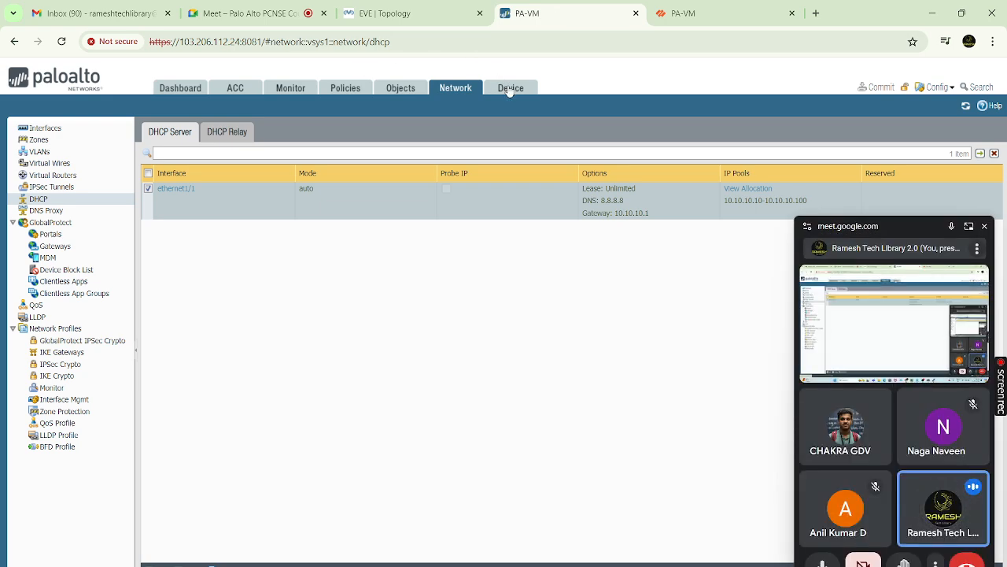
Show Device > User Identification's User Mapping settings, glancing at the EVE-NG topology meanwhile
{"action": "left_click", "coordinate": [510, 88]}
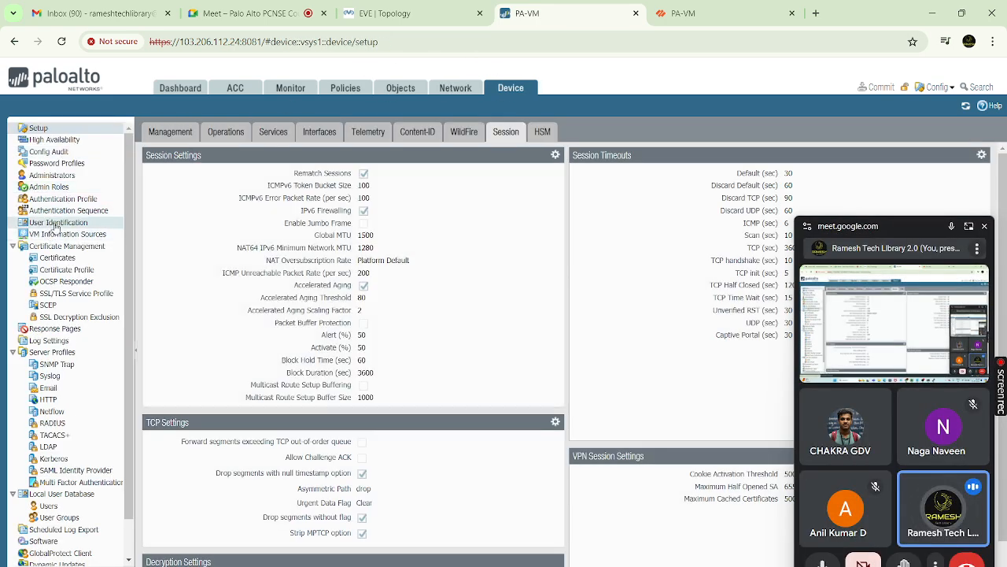
{"action": "left_click", "coordinate": [58, 224]}
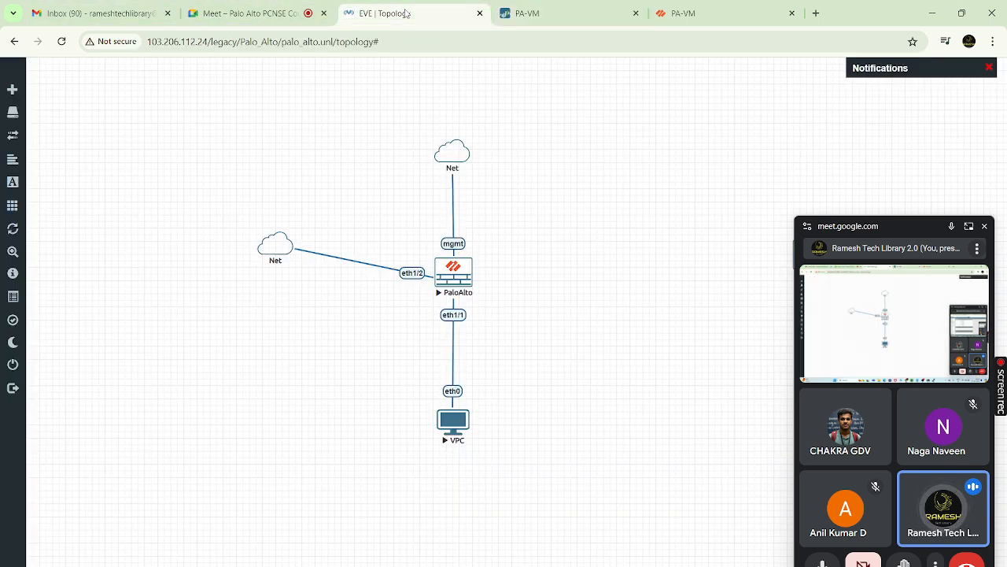
{"action": "left_click", "coordinate": [405, 13]}
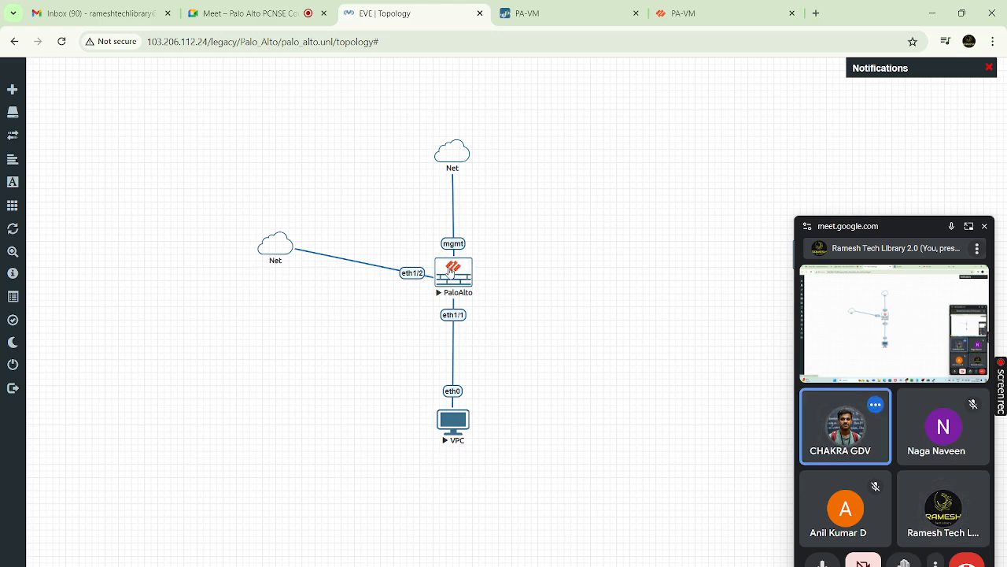
{"action": "left_click", "coordinate": [549, 21]}
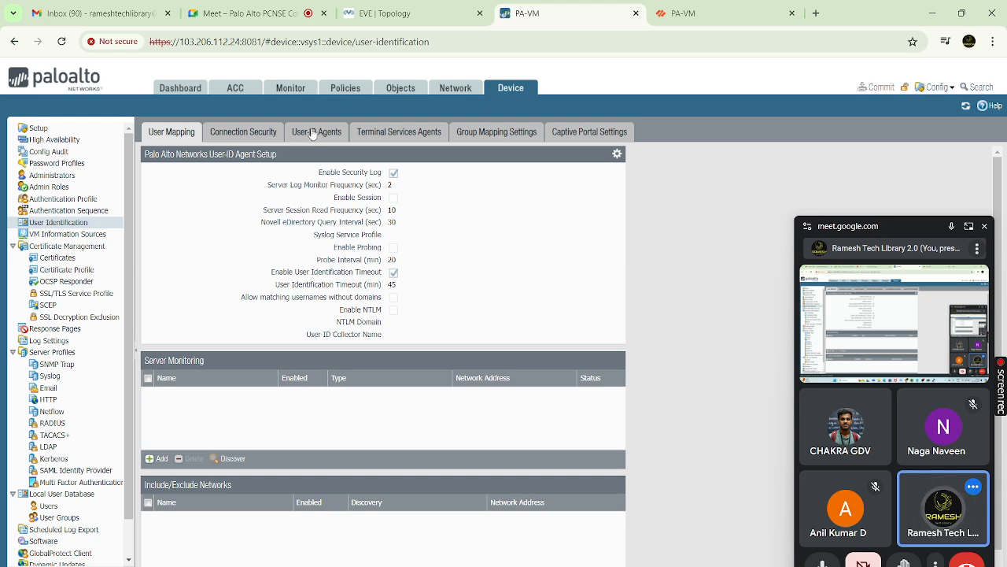
Inspect the Trust-Untrust rule's source user (any) and close it without changes
{"action": "left_click", "coordinate": [354, 90]}
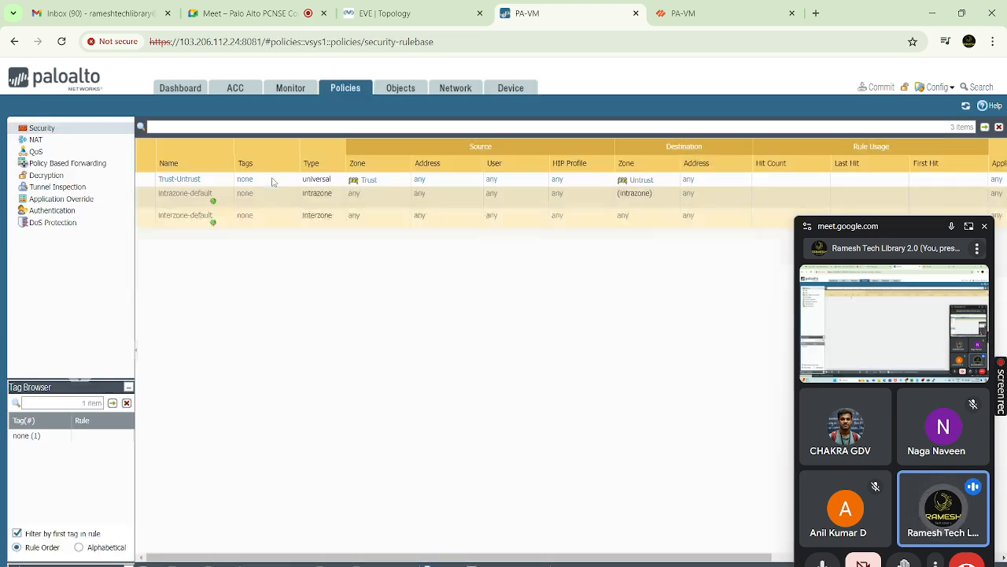
{"action": "left_click", "coordinate": [175, 182]}
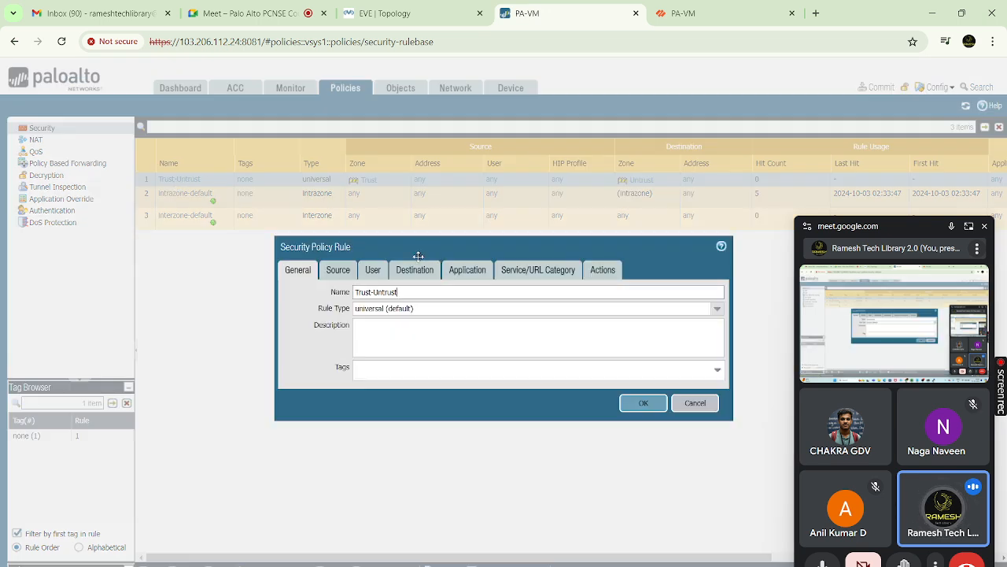
{"action": "left_click", "coordinate": [373, 270]}
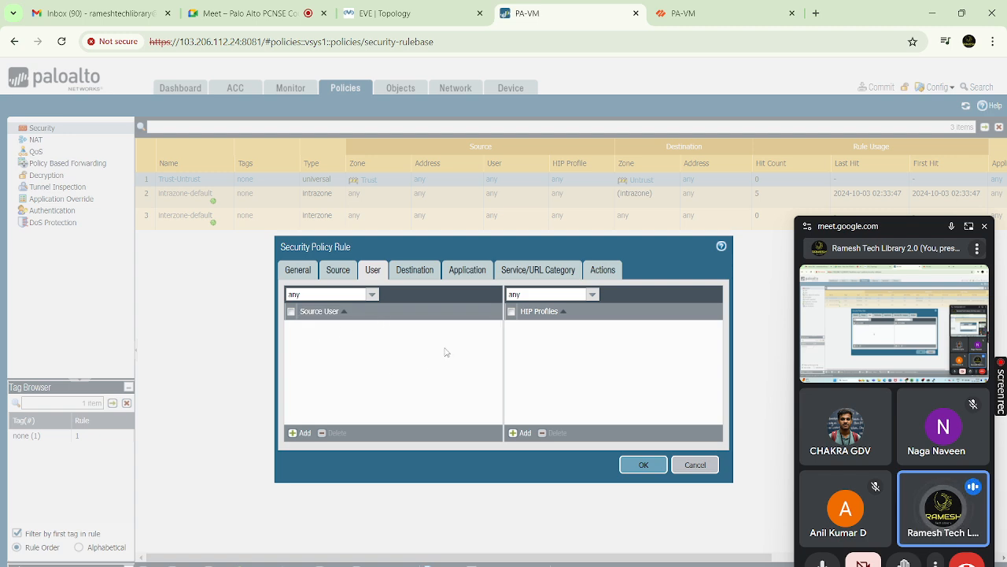
{"action": "left_click", "coordinate": [305, 294]}
{"action": "left_click", "coordinate": [695, 465]}
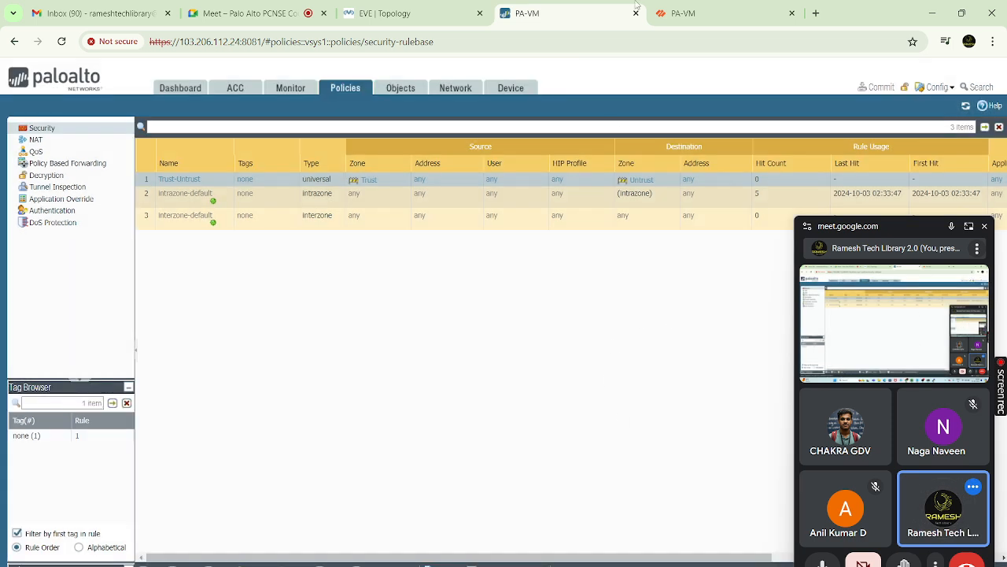
Check the EVE-NG lab topology, then bring up the Monitor traffic logs
{"action": "left_click", "coordinate": [434, 15]}
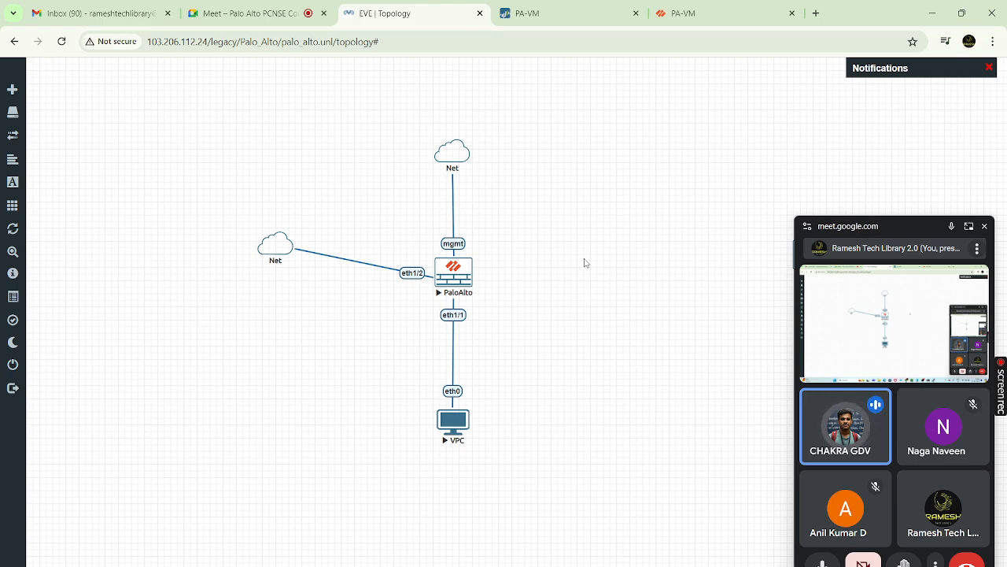
{"action": "left_click", "coordinate": [526, 14]}
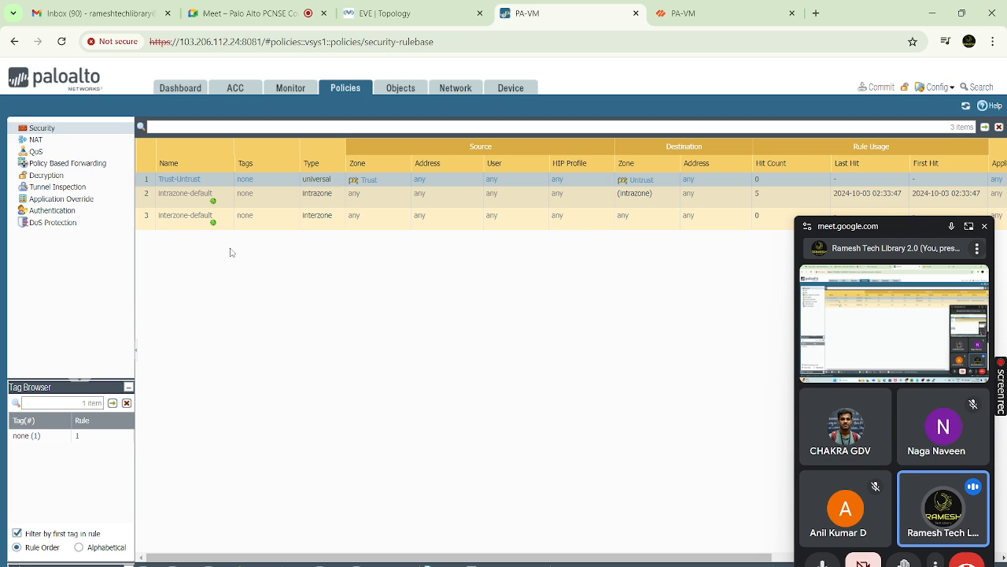
{"action": "left_click", "coordinate": [290, 89]}
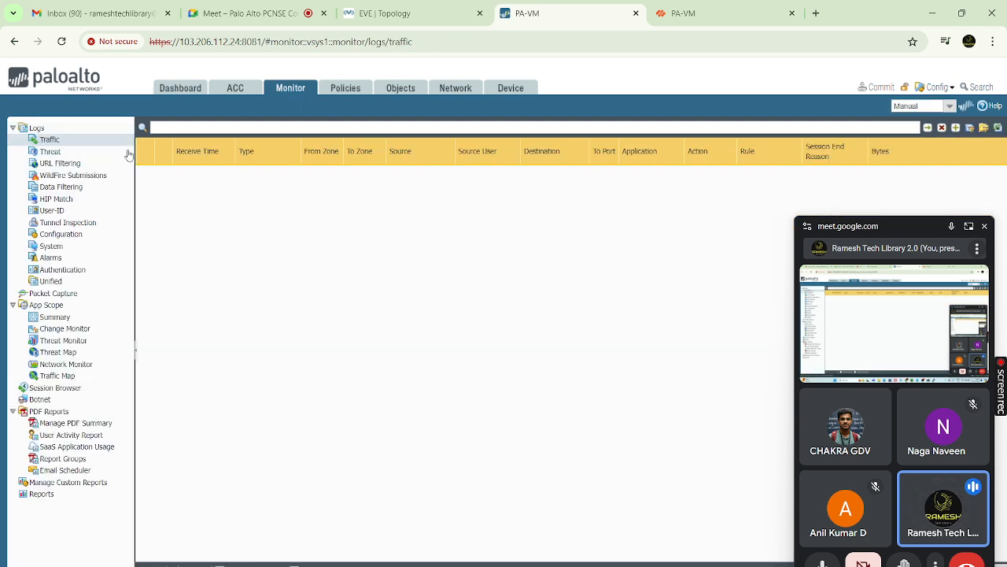
Browse the URL Filtering logs and Email Scheduler, check the EVE-NG topology, then return to Meet
{"action": "left_click", "coordinate": [75, 166]}
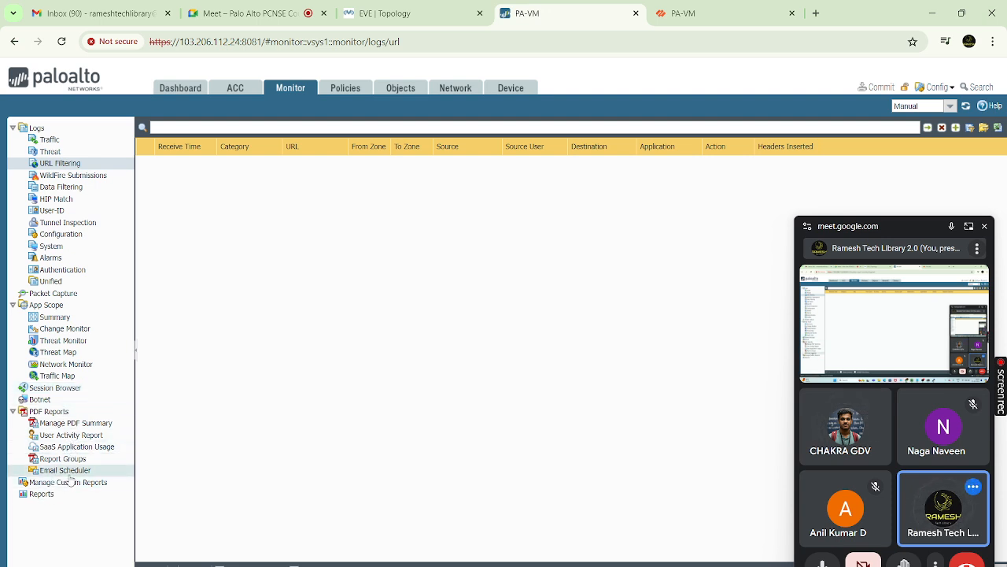
{"action": "left_click", "coordinate": [78, 475]}
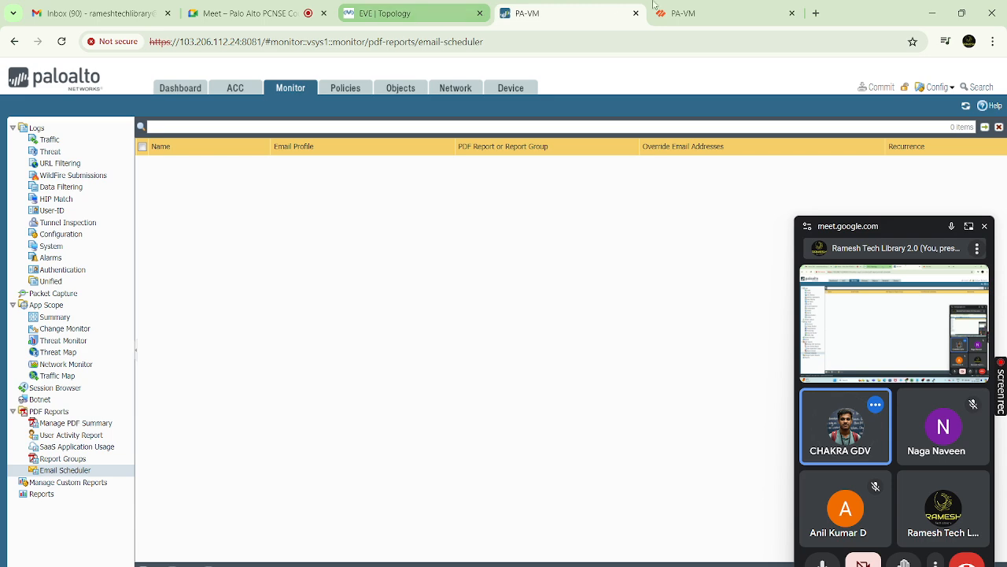
{"action": "left_click", "coordinate": [699, 13]}
{"action": "left_click", "coordinate": [550, 21]}
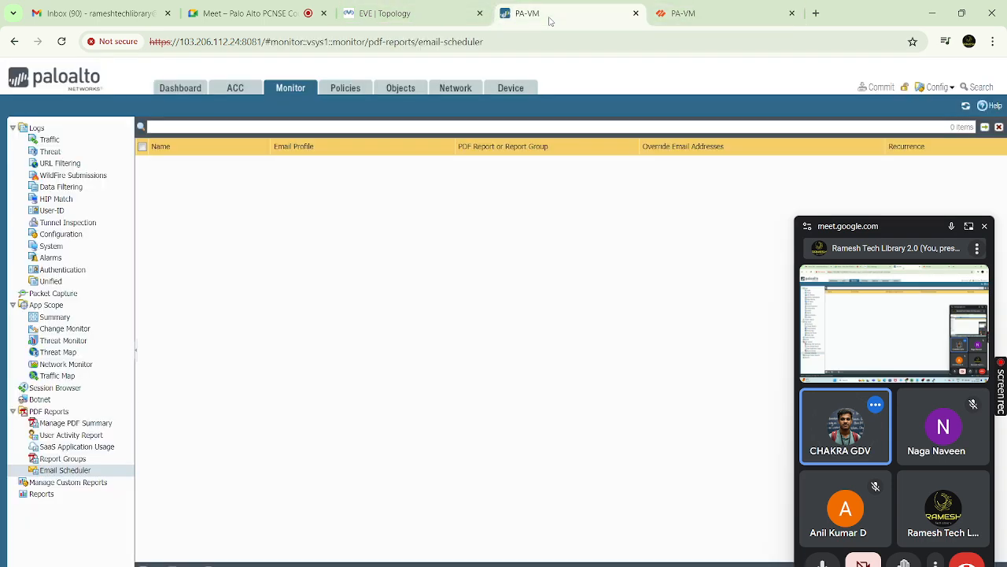
{"action": "left_click", "coordinate": [417, 17]}
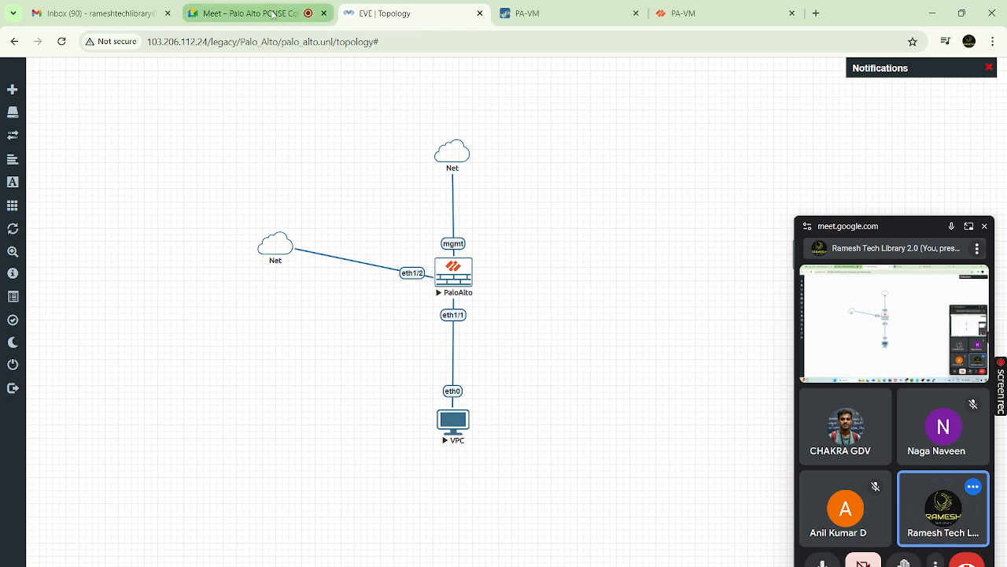
{"action": "left_click", "coordinate": [244, 14]}
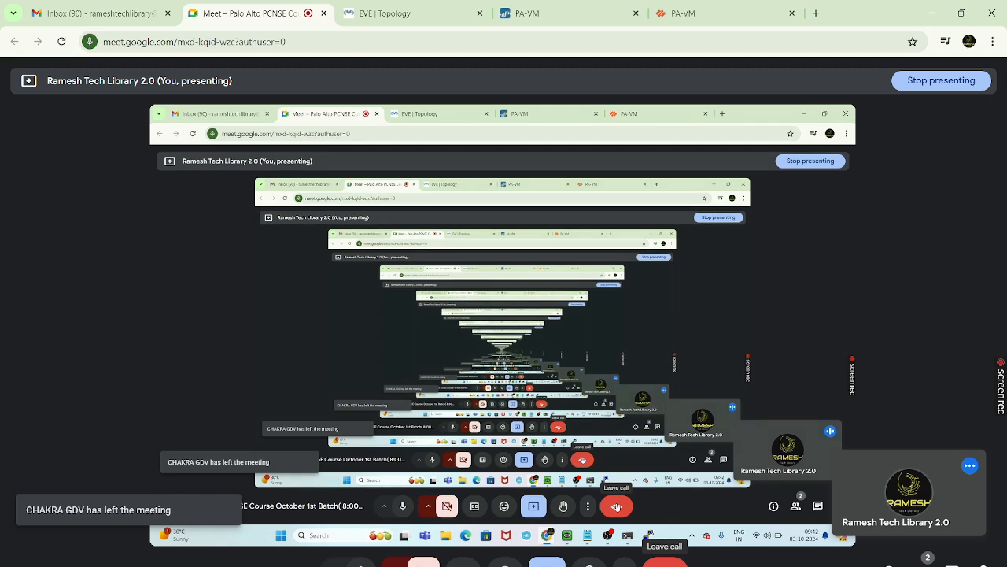
Hang up the Google Meet call and bring OBS Studio in front of the browser
{"action": "left_click", "coordinate": [616, 505]}
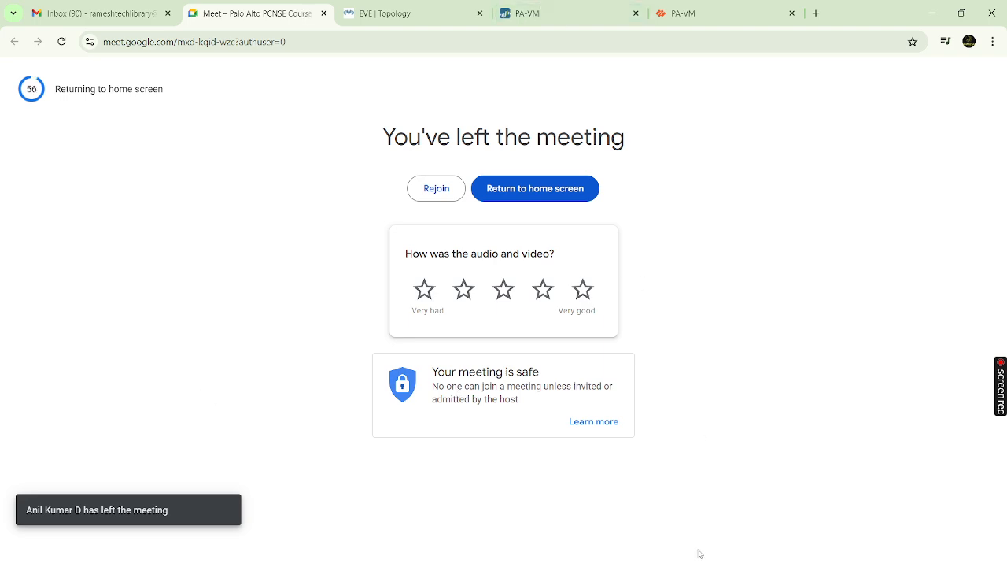
{"action": "left_click", "coordinate": [657, 565]}
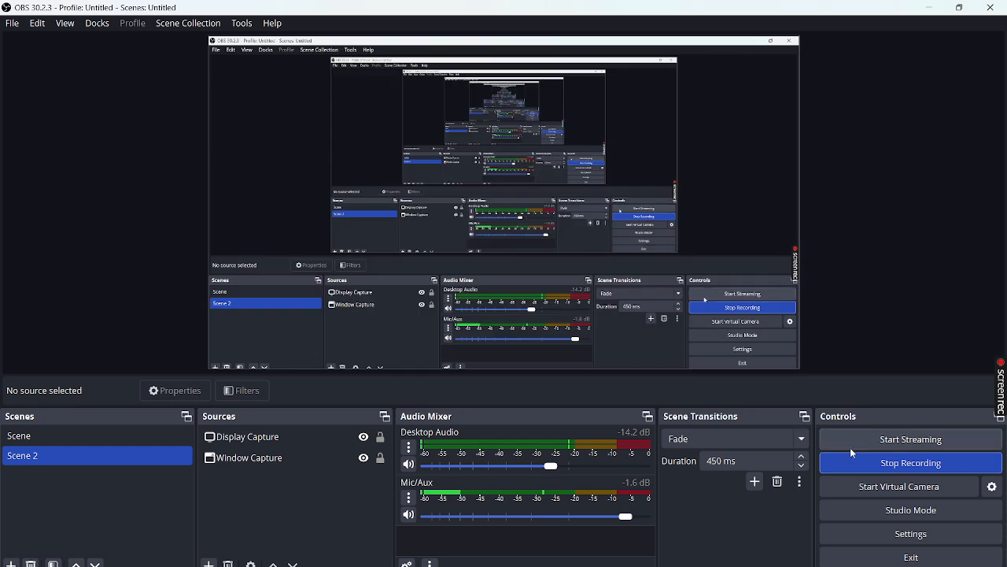